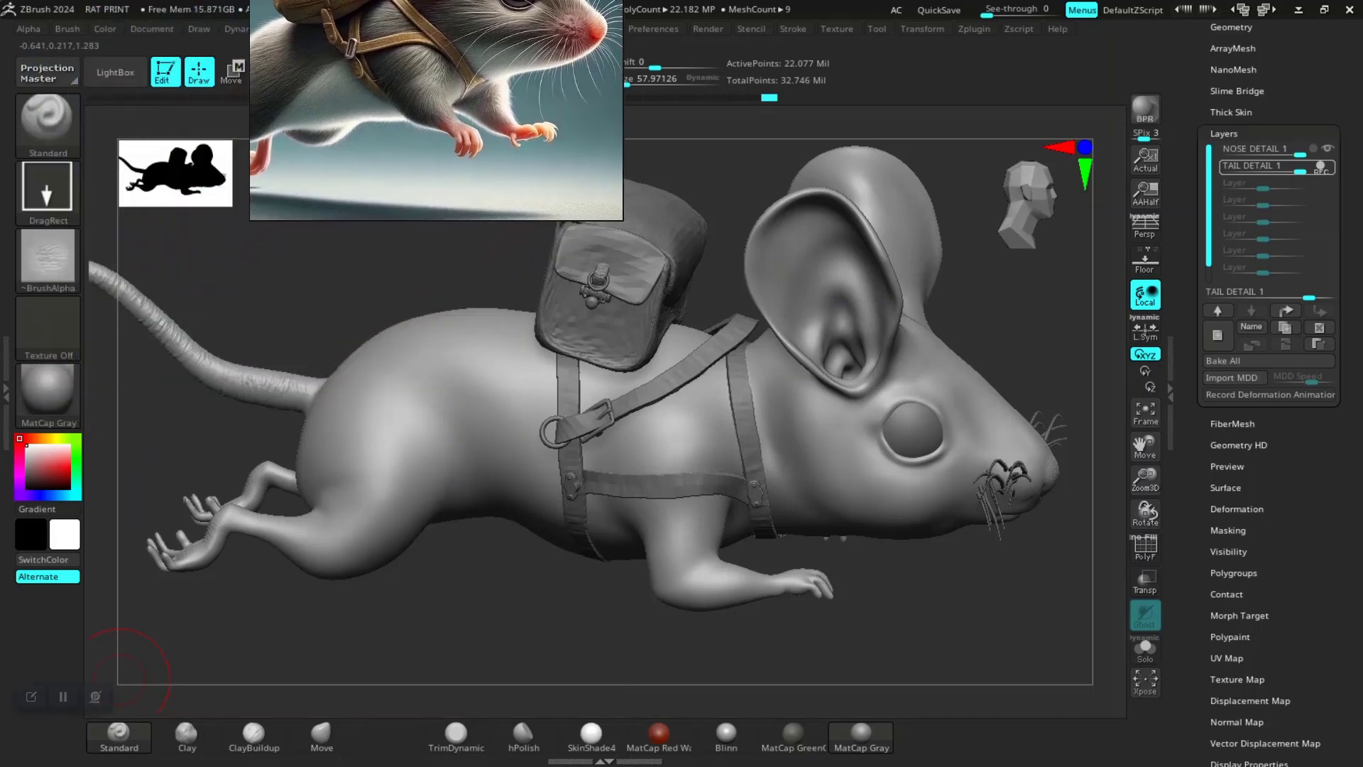
Solo the rat body subtool, hiding the backpack, harness, whiskers and eyes
{"action": "left_click_drag", "start_coordinate": [122, 678], "coordinate": [757, 470]}
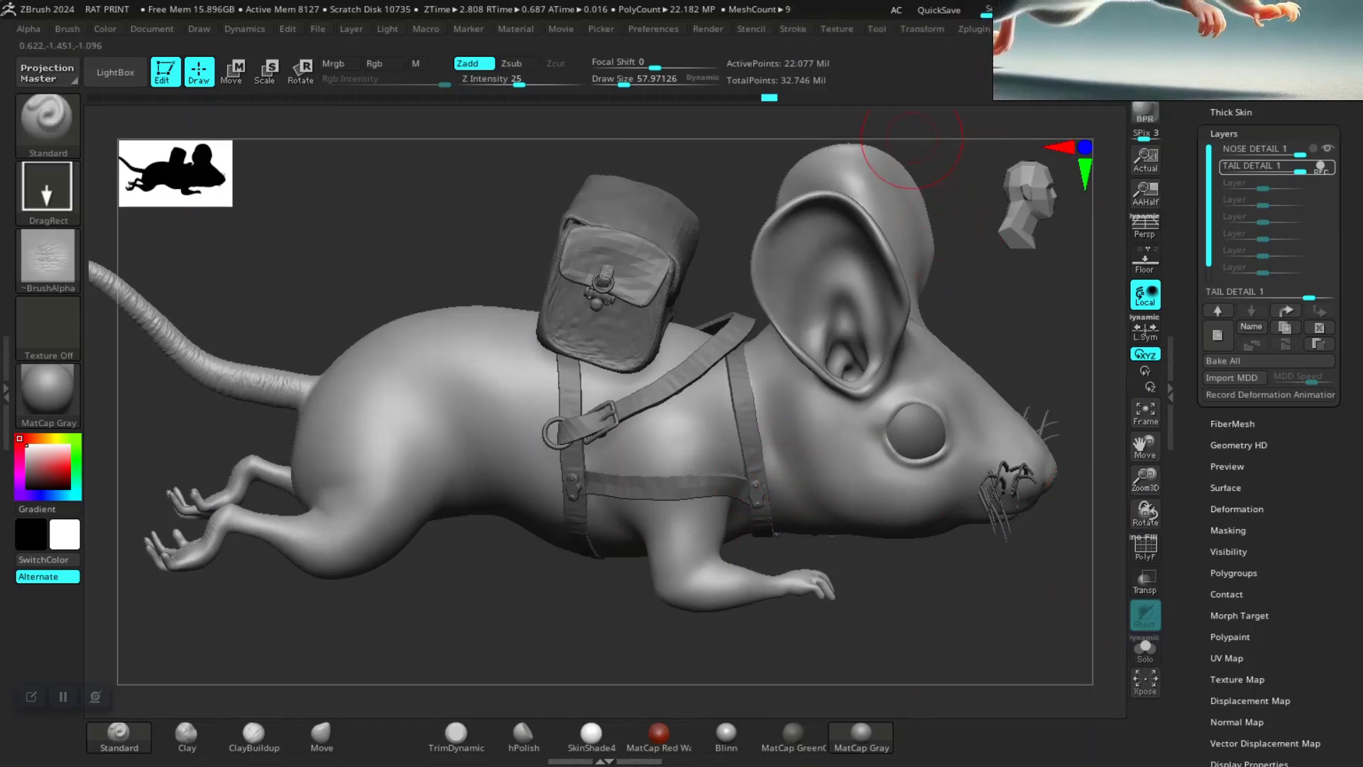
{"action": "left_click", "coordinate": [1144, 647]}
{"action": "left_click_drag", "start_coordinate": [1065, 654], "coordinate": [981, 613]}
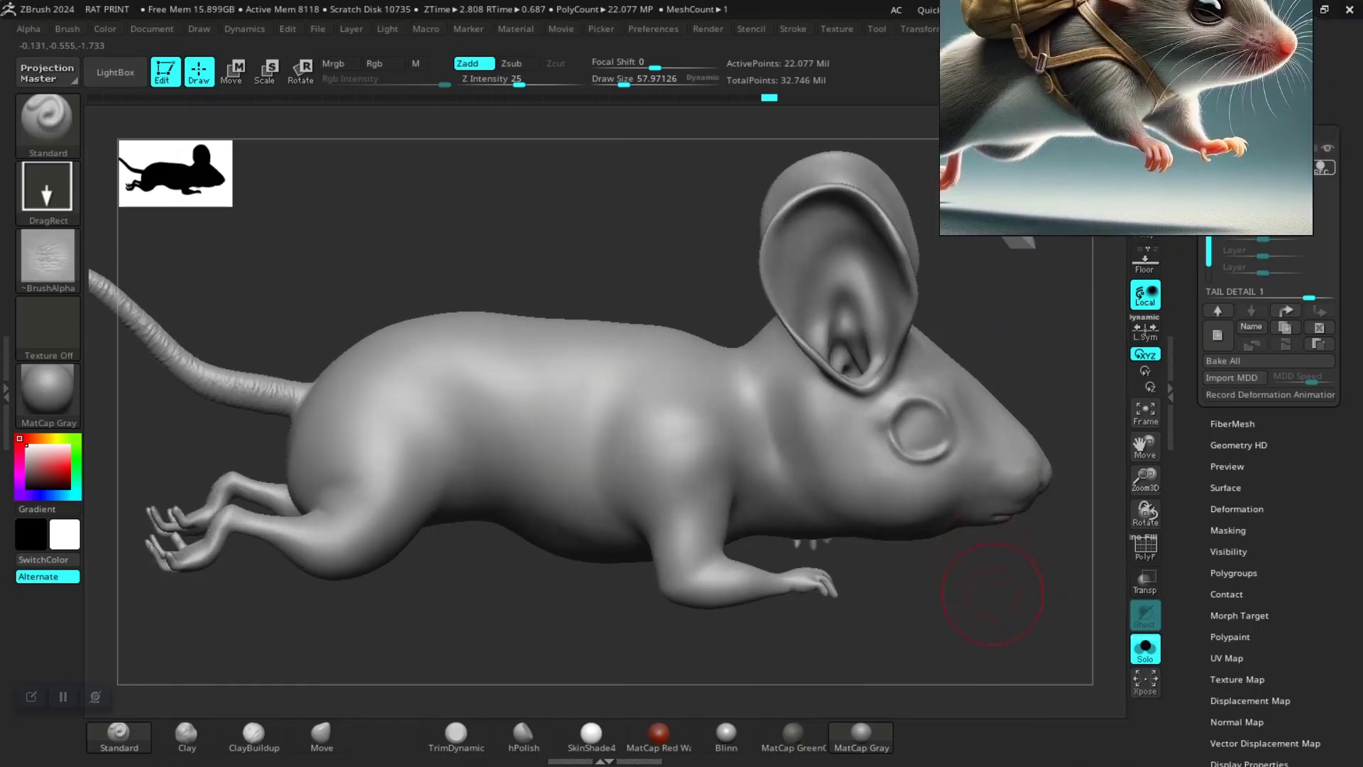
Zoom in on the rat's head and add a new sculpt layer named FUR 1
{"action": "right_click_drag", "start_coordinate": [861, 578], "coordinate": [861, 539], "text": "alt"}
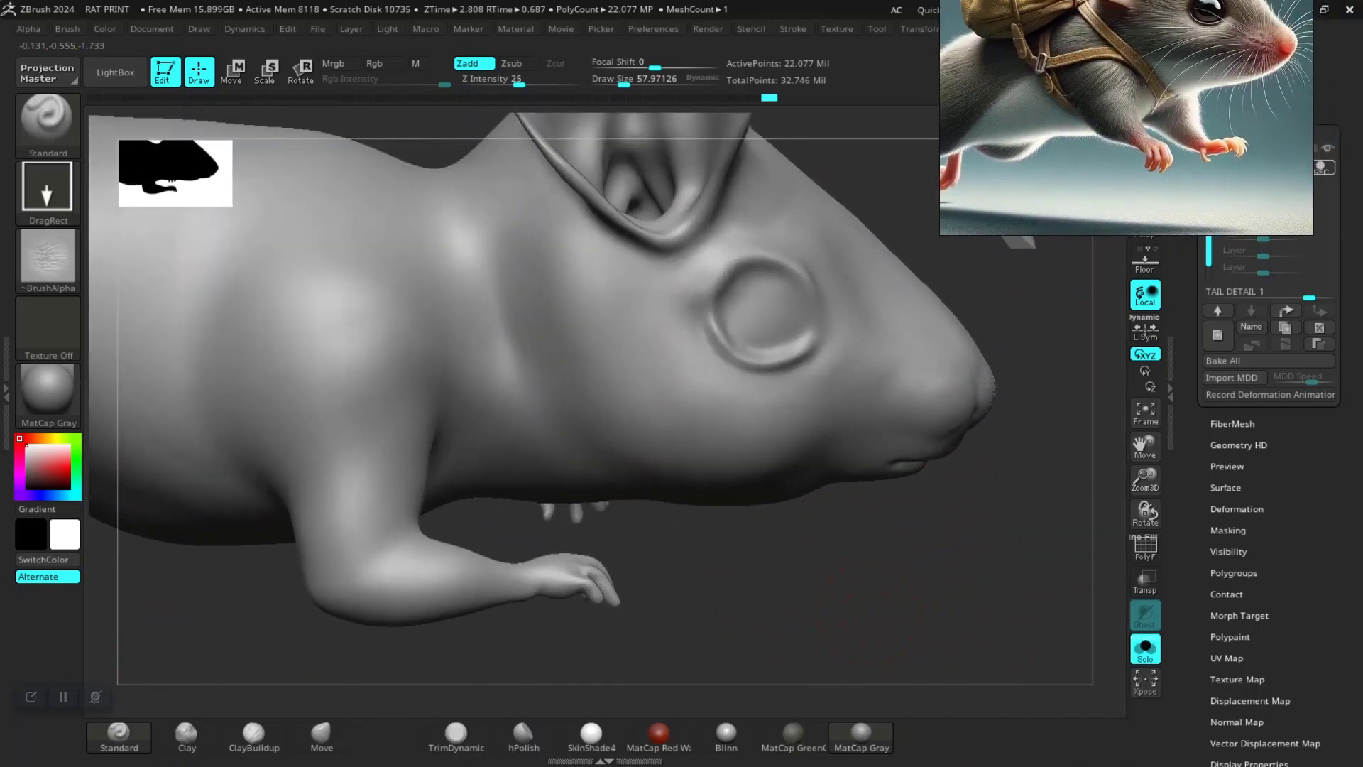
{"action": "right_click_drag", "start_coordinate": [867, 625], "coordinate": [866, 599], "text": "alt"}
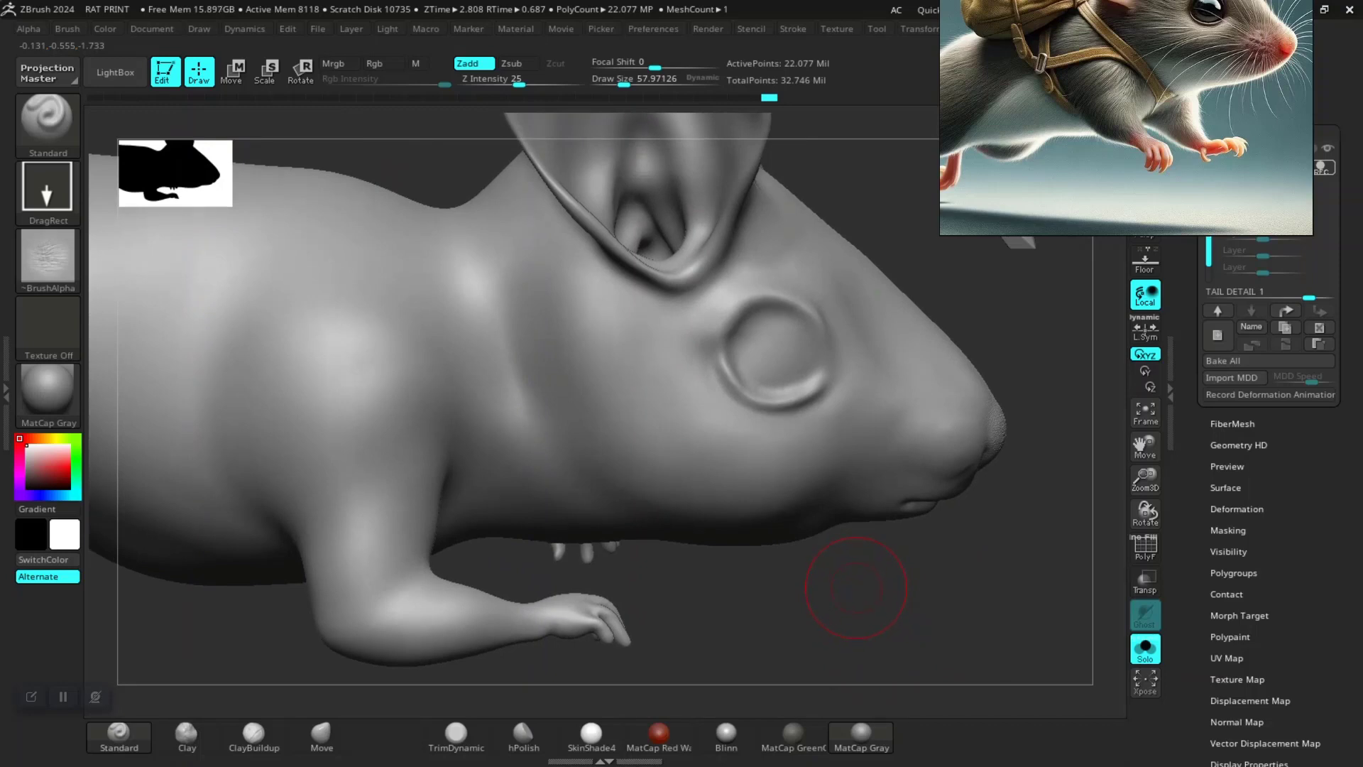
{"action": "mouse_move", "coordinate": [855, 587]}
{"action": "left_mouse_down"}
{"action": "mouse_move", "coordinate": [817, 596]}
{"action": "mouse_move", "coordinate": [920, 607]}
{"action": "mouse_move", "coordinate": [850, 606]}
{"action": "mouse_move", "coordinate": [685, 472]}
{"action": "left_mouse_up"}
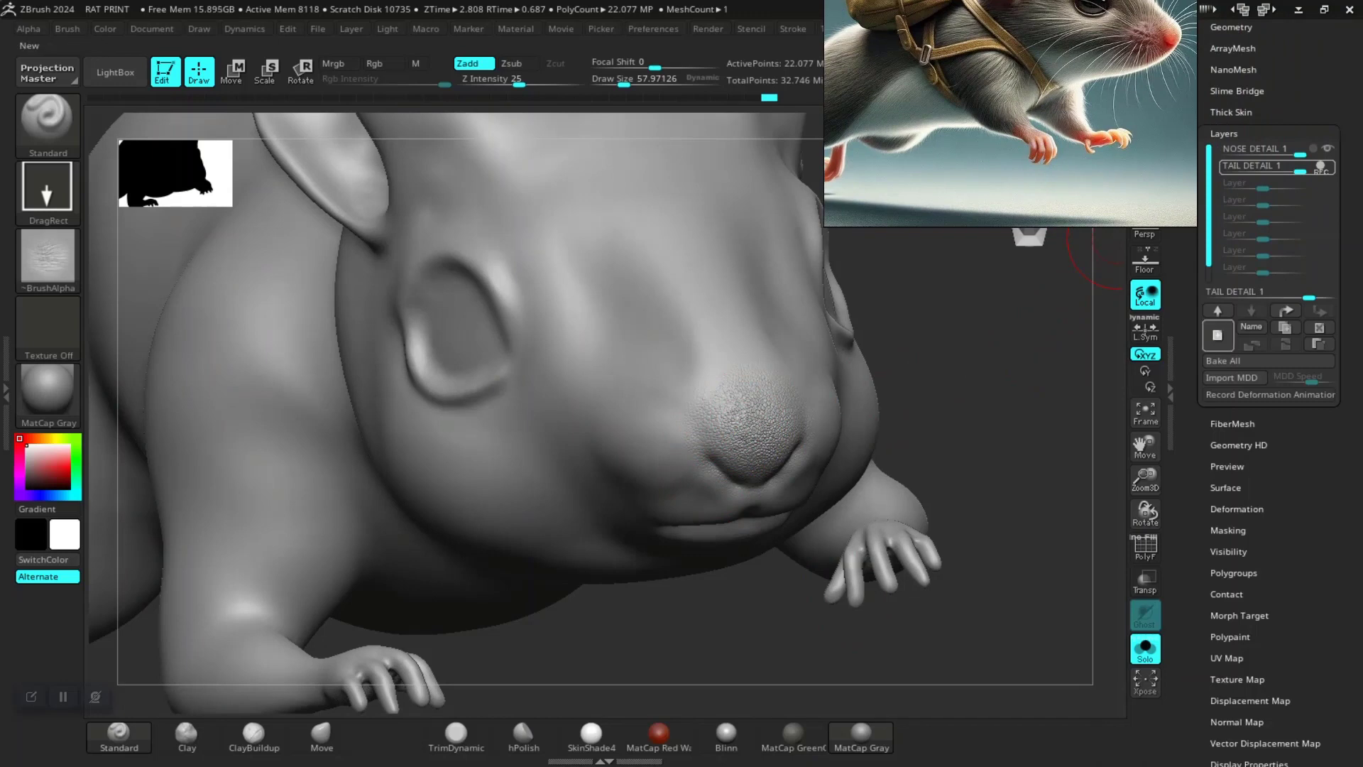
{"action": "left_click", "coordinate": [1216, 335]}
{"action": "left_click", "coordinate": [1251, 326]}
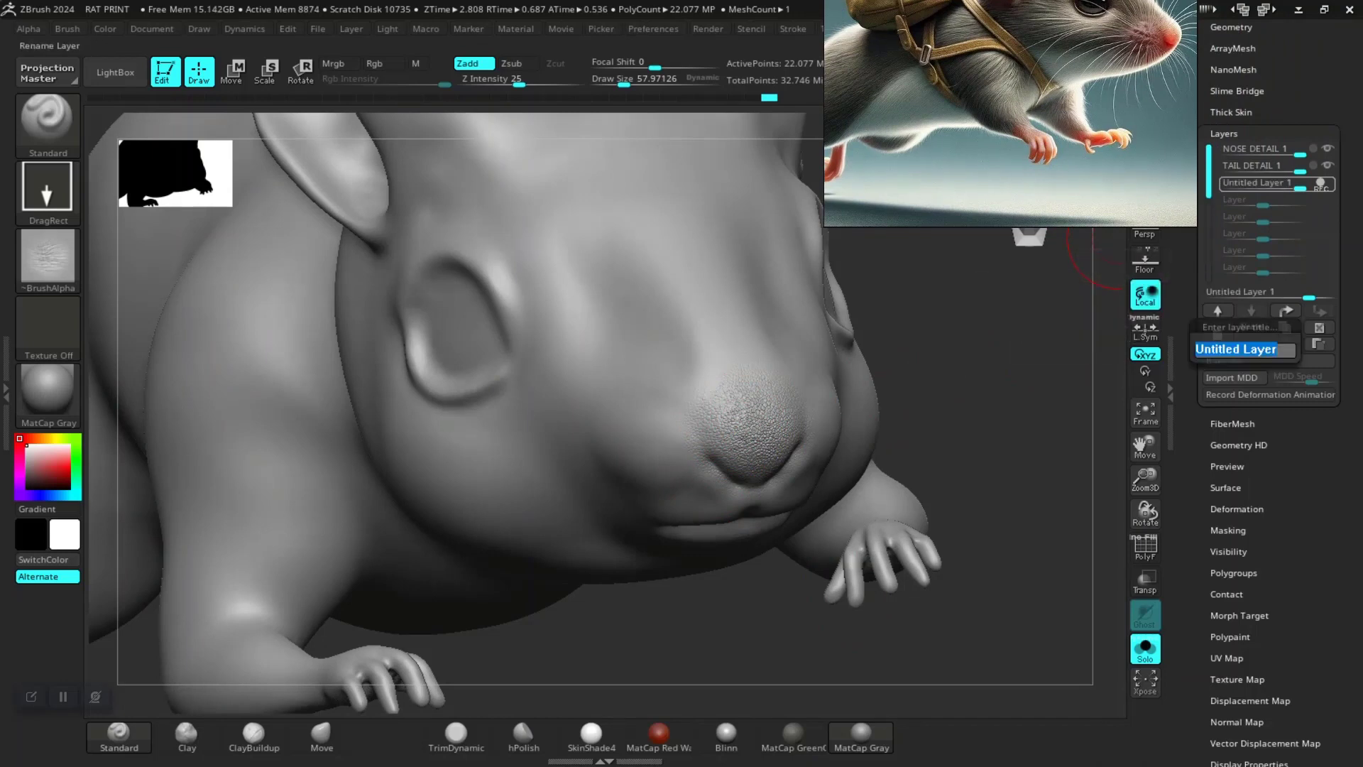
{"action": "type", "text": "FUR 1"}
{"action": "key", "text": "Return"}
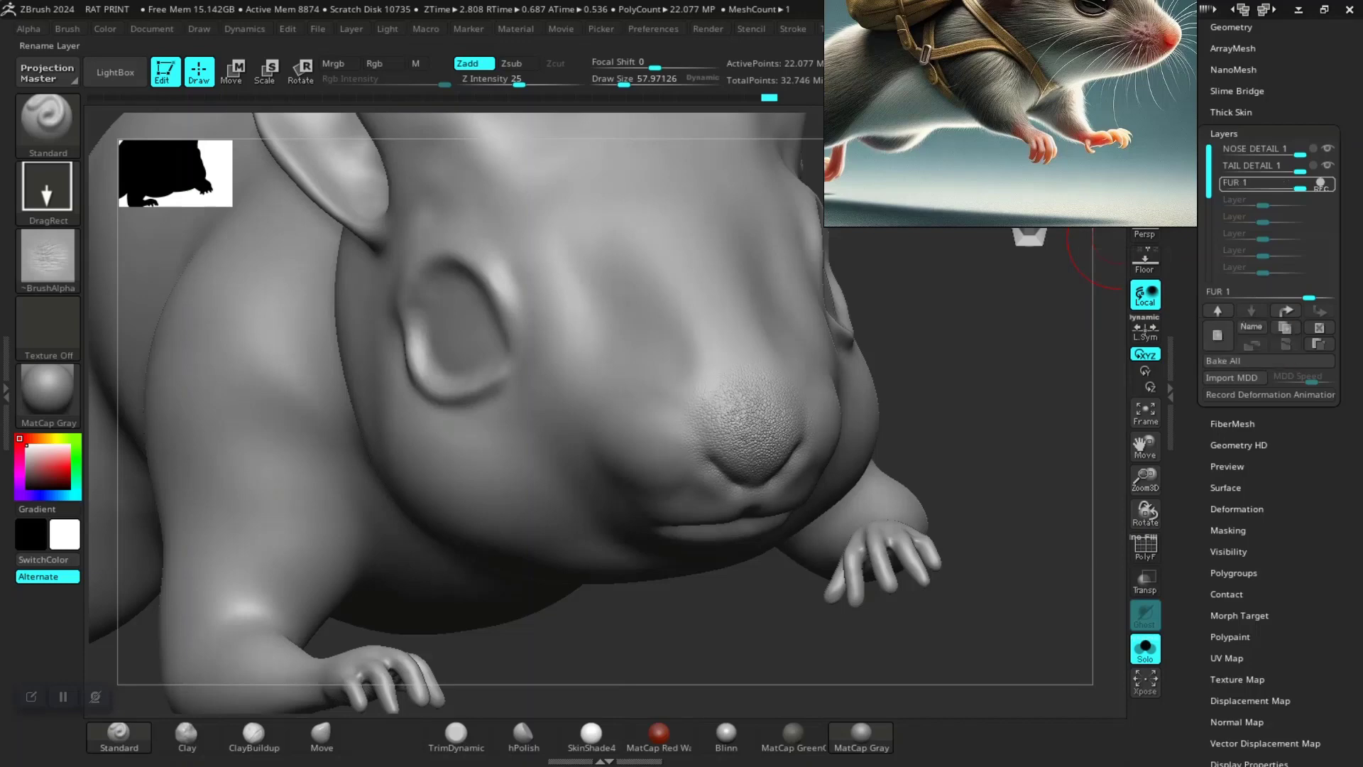
Select the MaskPen brush with a FreeHand stroke
{"action": "left_click_drag", "start_coordinate": [690, 685], "coordinate": [769, 516], "text": "shift"}
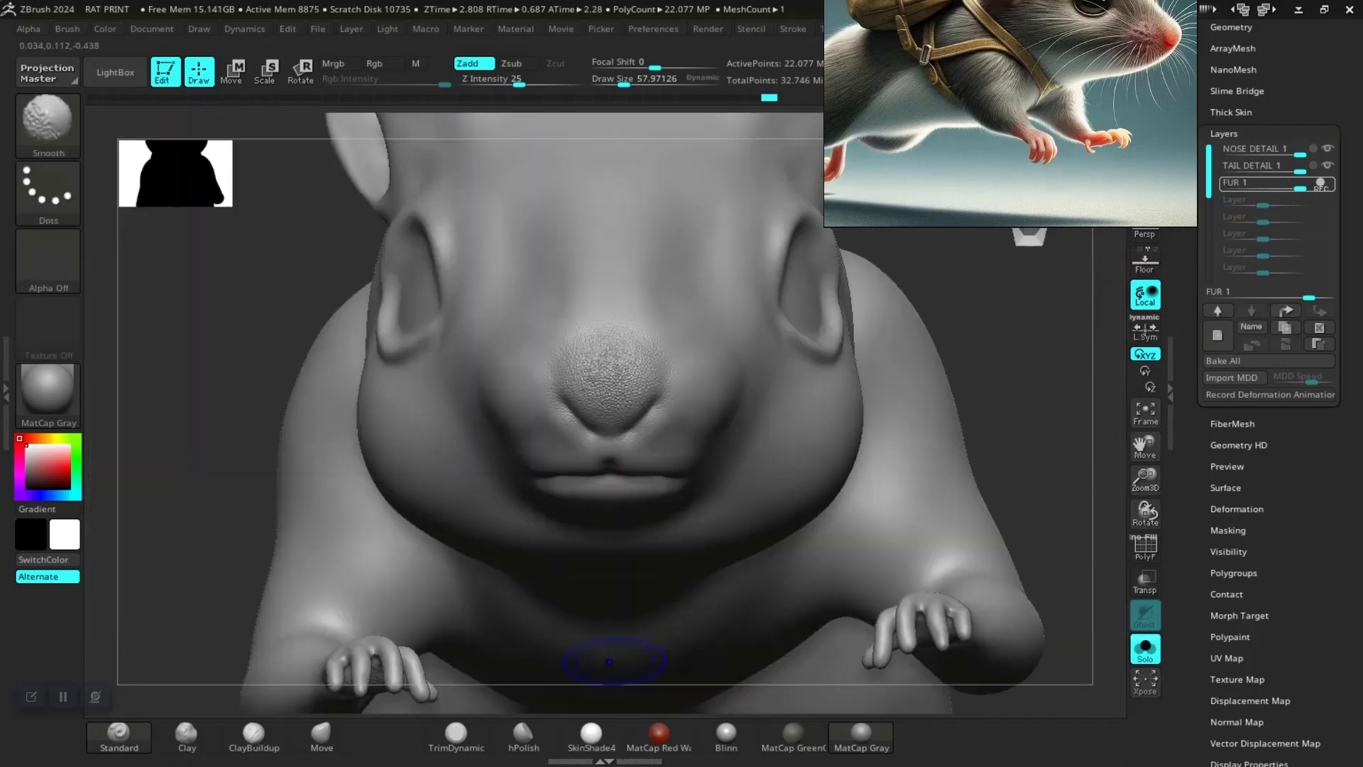
{"action": "left_click_drag", "start_coordinate": [963, 355], "coordinate": [880, 329], "text": "shift"}
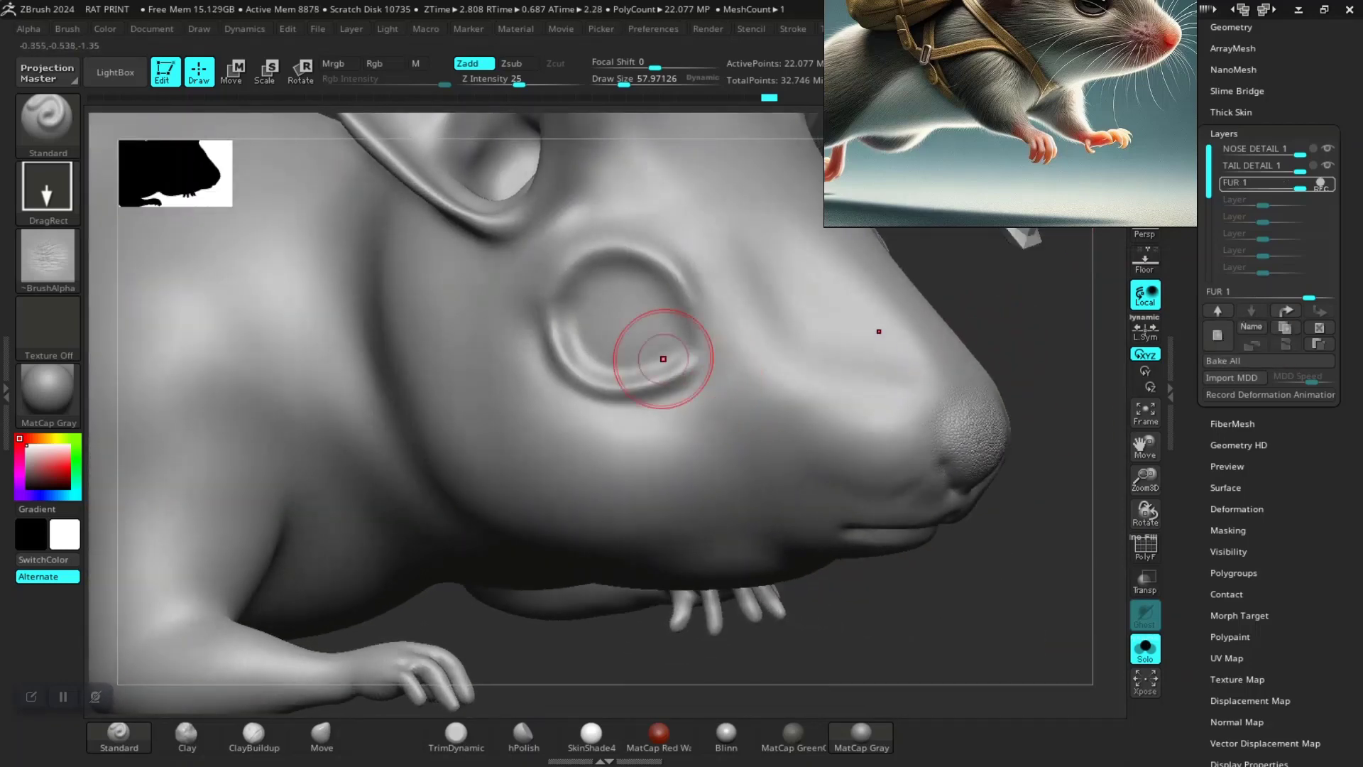
{"action": "key", "text": "ctrl"}
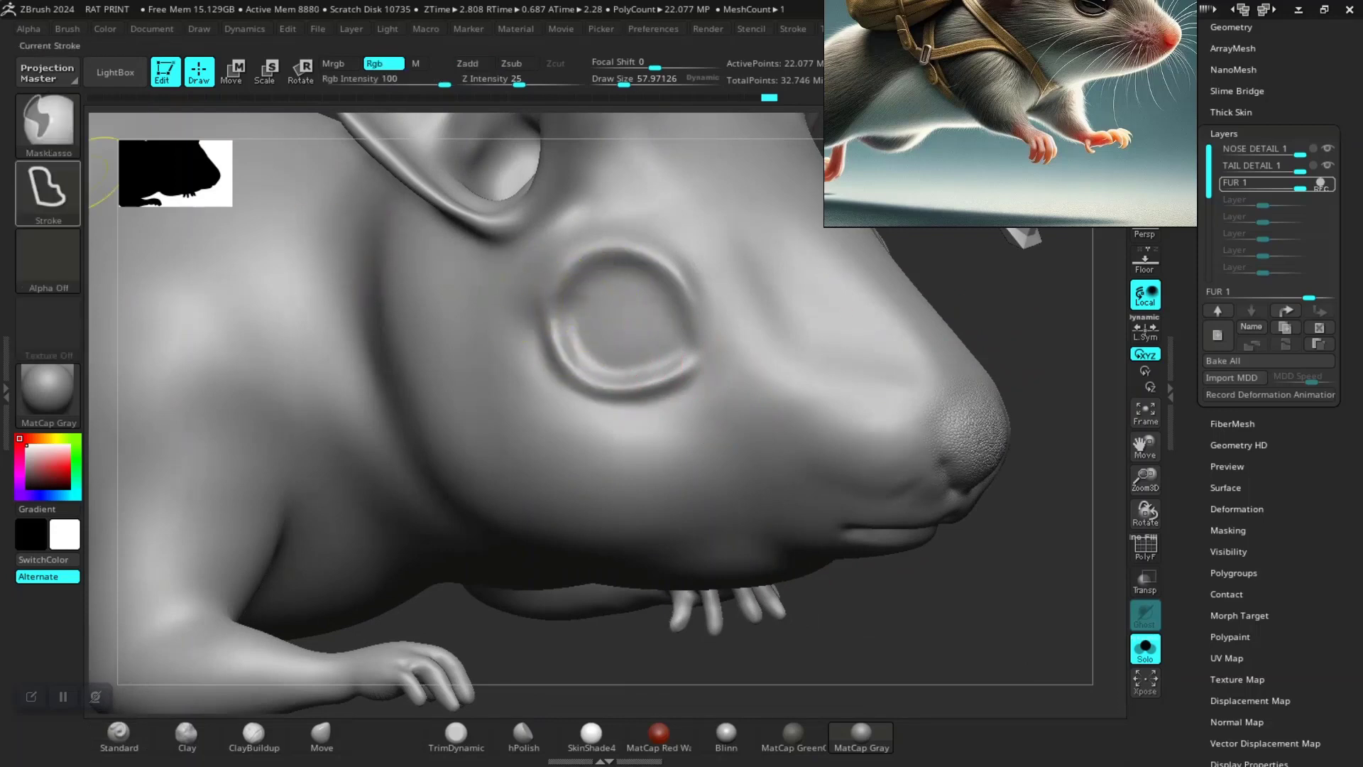
{"action": "key", "text": "b"}
{"action": "left_click", "coordinate": [408, 213]}
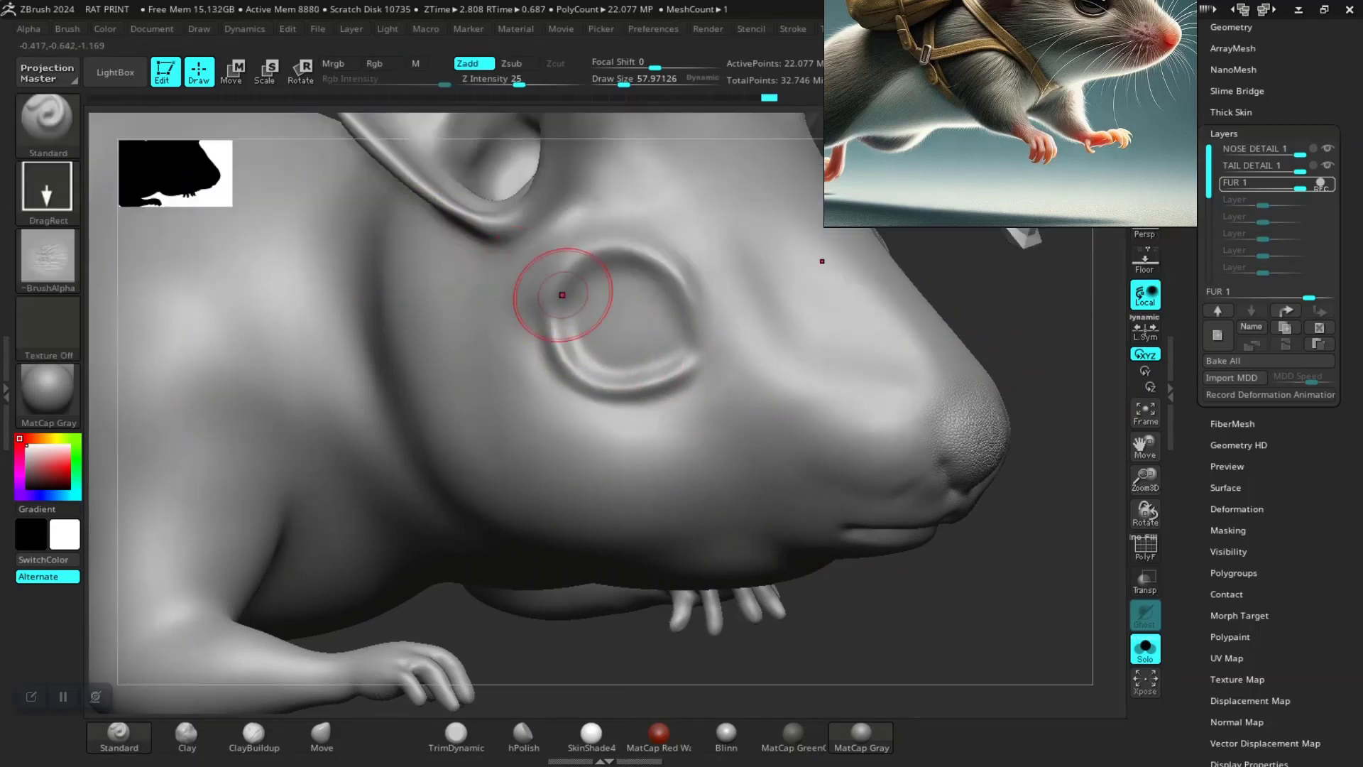
Mask the inside of the eye socket and the nose area
{"action": "mouse_move", "coordinate": [639, 299]}
{"action": "left_mouse_down", "text": "ctrl"}
{"action": "mouse_move", "coordinate": [657, 334]}
{"action": "mouse_move", "coordinate": [643, 355]}
{"action": "mouse_move", "coordinate": [589, 350]}
{"action": "mouse_move", "coordinate": [620, 320]}
{"action": "left_mouse_up", "text": "ctrl"}
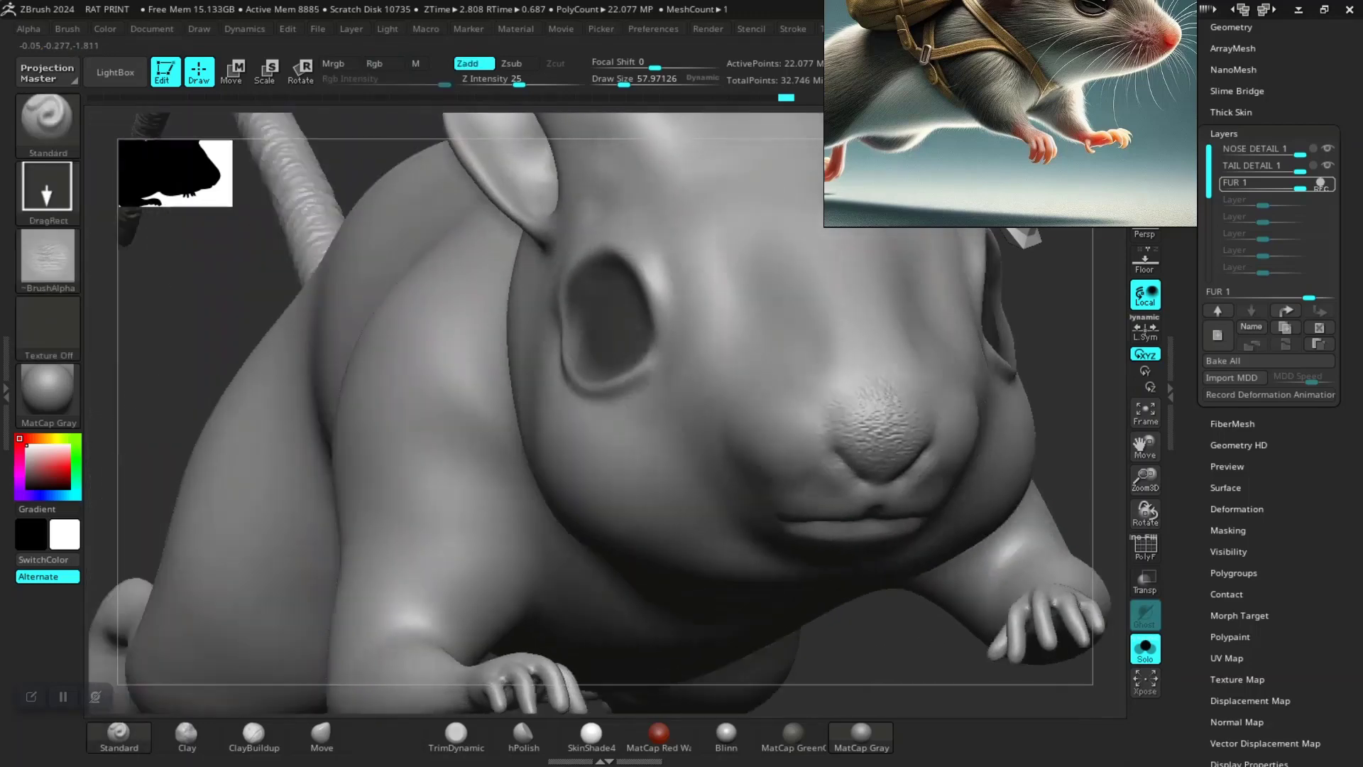
{"action": "mouse_move", "coordinate": [994, 595]}
{"action": "left_mouse_down"}
{"action": "mouse_move", "coordinate": [813, 405]}
{"action": "mouse_move", "coordinate": [817, 429]}
{"action": "mouse_move", "coordinate": [813, 389]}
{"action": "mouse_move", "coordinate": [774, 366]}
{"action": "mouse_move", "coordinate": [773, 433]}
{"action": "left_mouse_up"}
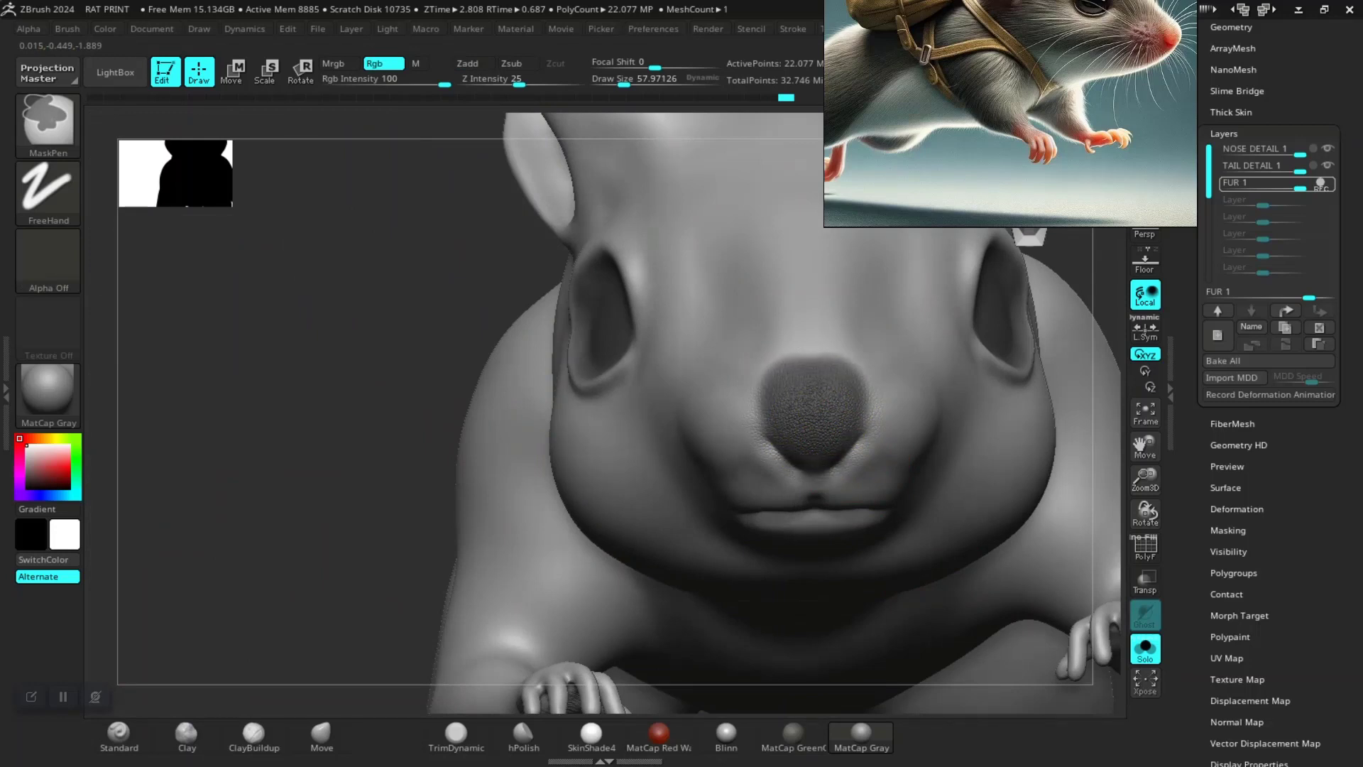
{"action": "left_click", "coordinate": [119, 735]}
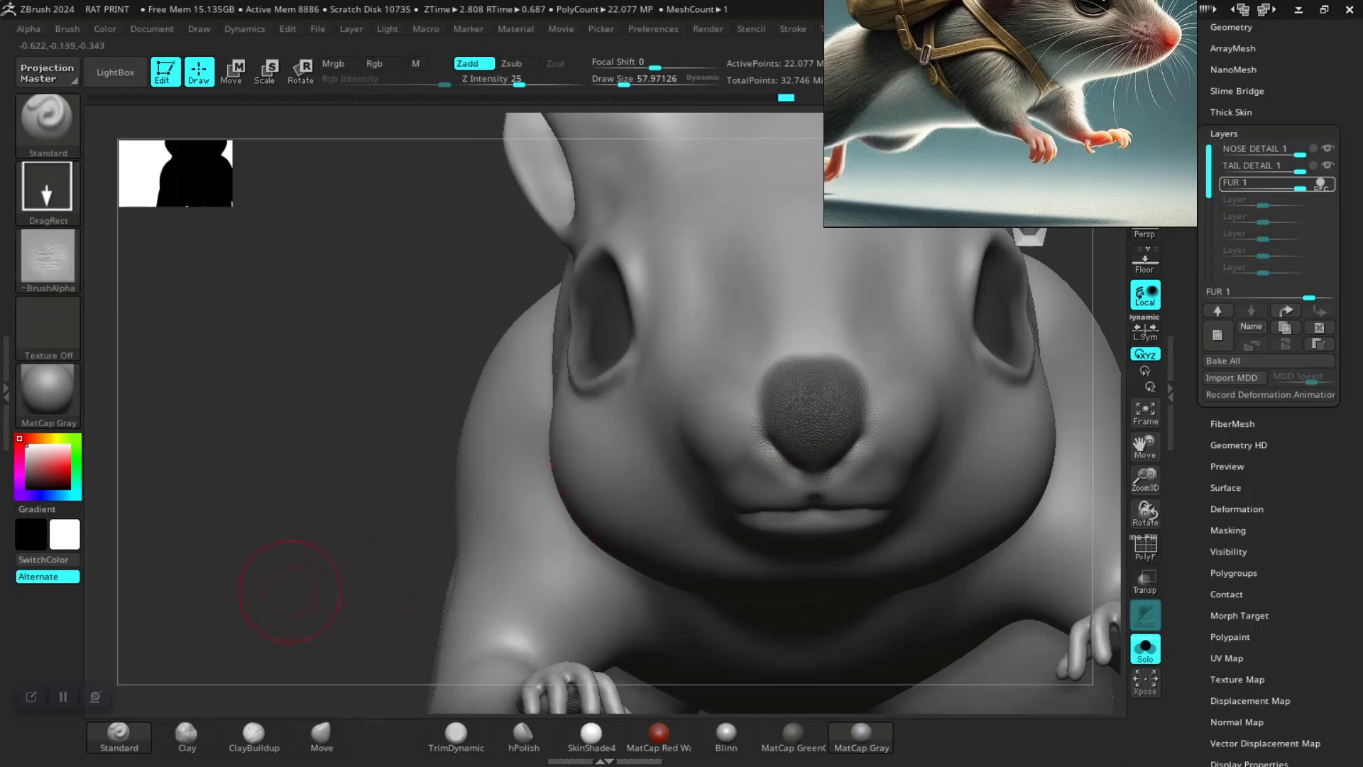
{"action": "left_click_drag", "start_coordinate": [274, 572], "coordinate": [524, 502]}
{"action": "mouse_move", "coordinate": [922, 510]}
{"action": "left_mouse_down"}
{"action": "mouse_move", "coordinate": [935, 518]}
{"action": "mouse_move", "coordinate": [784, 482]}
{"action": "mouse_move", "coordinate": [840, 509]}
{"action": "left_mouse_up"}
{"action": "key", "text": "ctrl"}
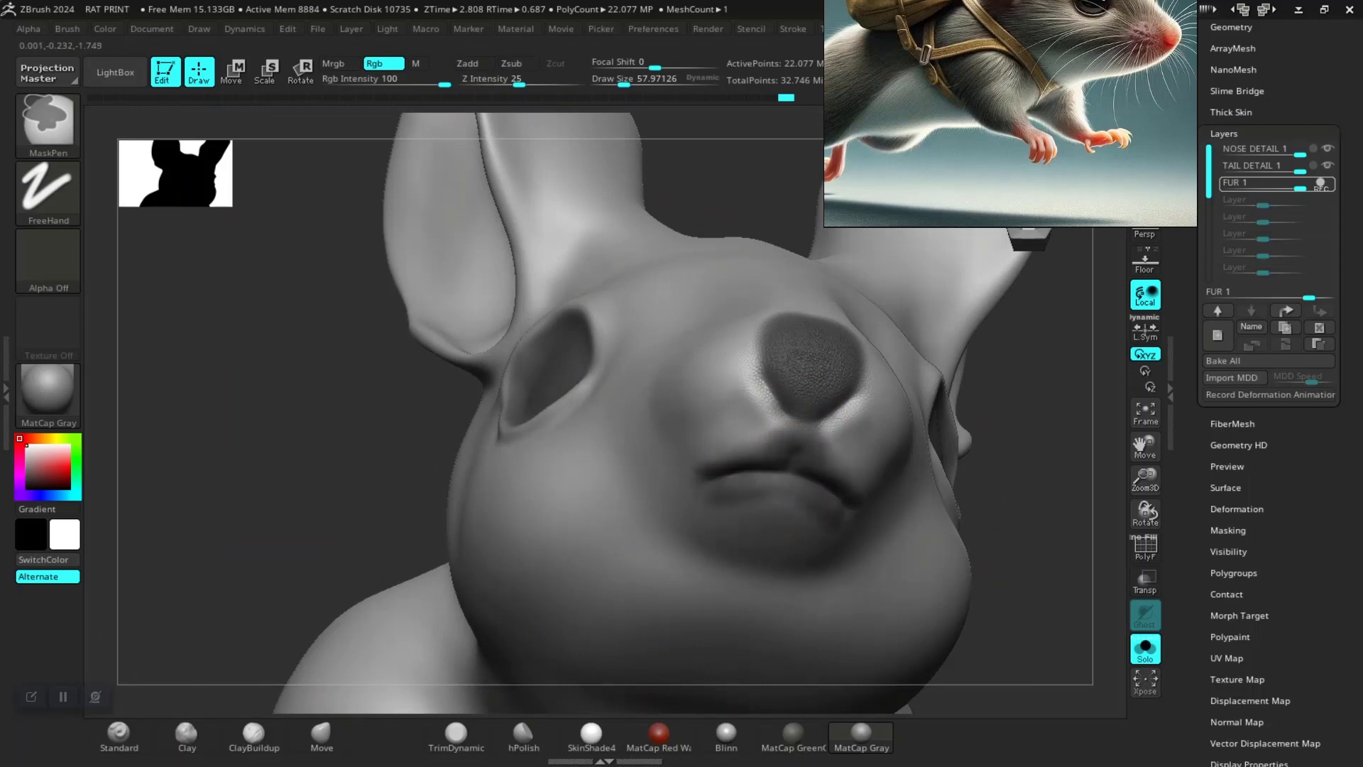
Mask the inner ear and along the ear's top rim
{"action": "mouse_move", "coordinate": [1013, 487]}
{"action": "left_mouse_down"}
{"action": "mouse_move", "coordinate": [894, 483]}
{"action": "mouse_move", "coordinate": [737, 370]}
{"action": "mouse_move", "coordinate": [628, 336]}
{"action": "left_mouse_up"}
{"action": "left_click_drag", "start_coordinate": [518, 304], "coordinate": [523, 295], "text": "ctrl"}
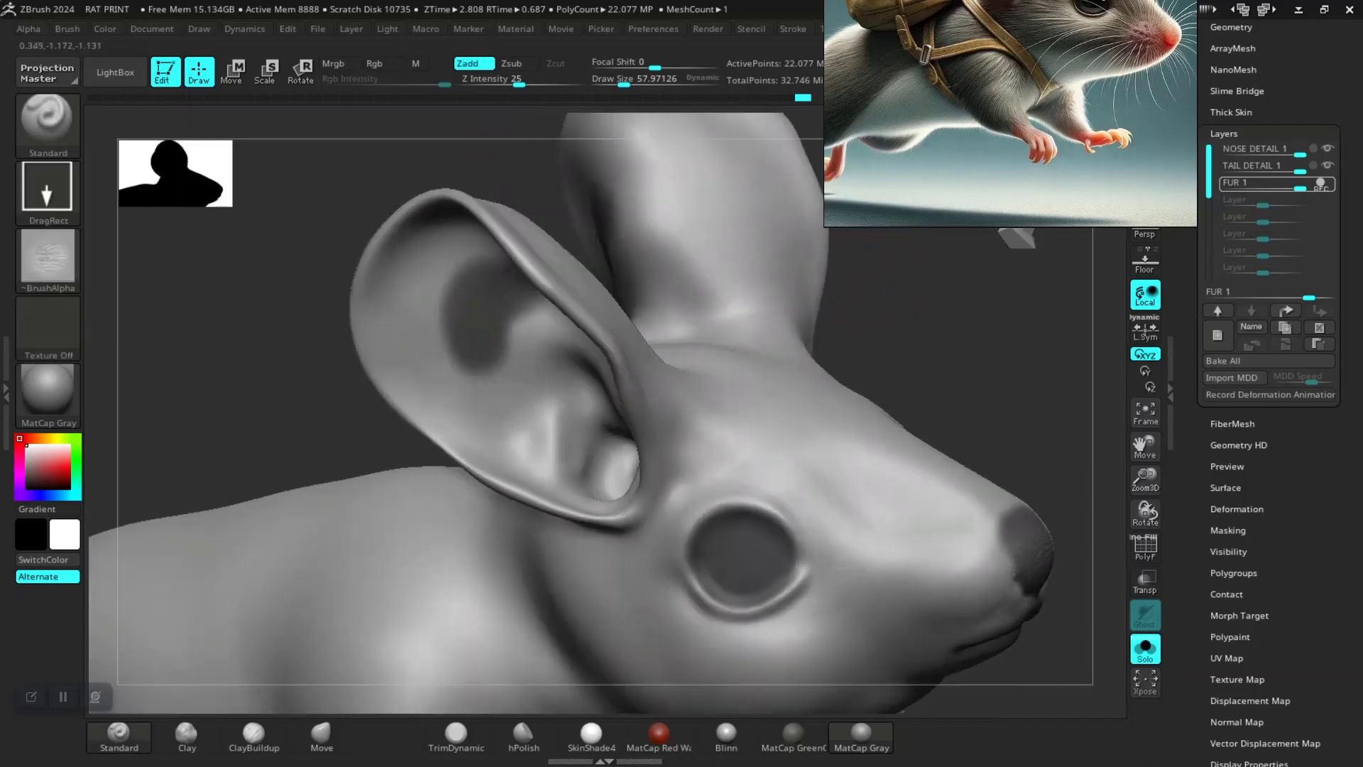
{"action": "mouse_move", "coordinate": [235, 426]}
{"action": "left_mouse_down"}
{"action": "mouse_move", "coordinate": [184, 604]}
{"action": "mouse_move", "coordinate": [745, 304]}
{"action": "mouse_move", "coordinate": [523, 343]}
{"action": "left_mouse_up"}
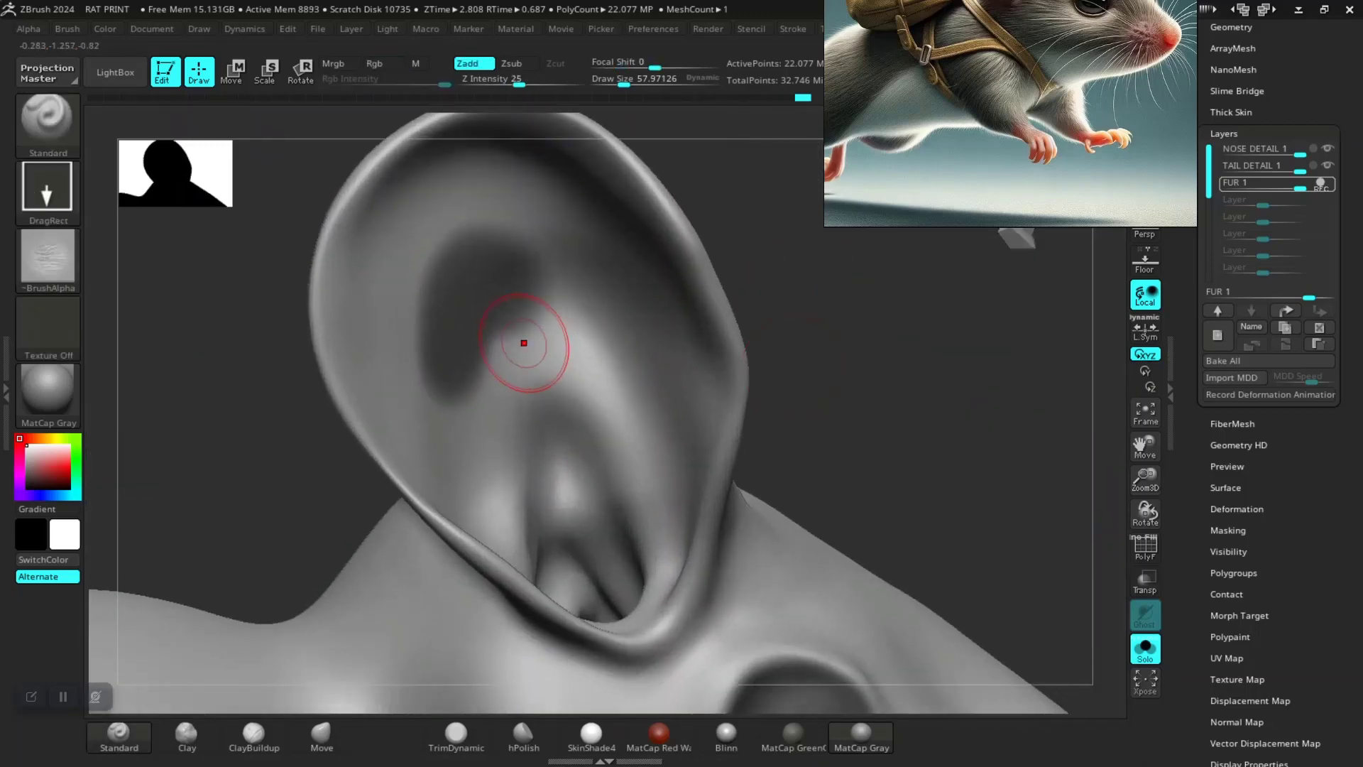
{"action": "left_click_drag", "start_coordinate": [822, 365], "coordinate": [700, 313]}
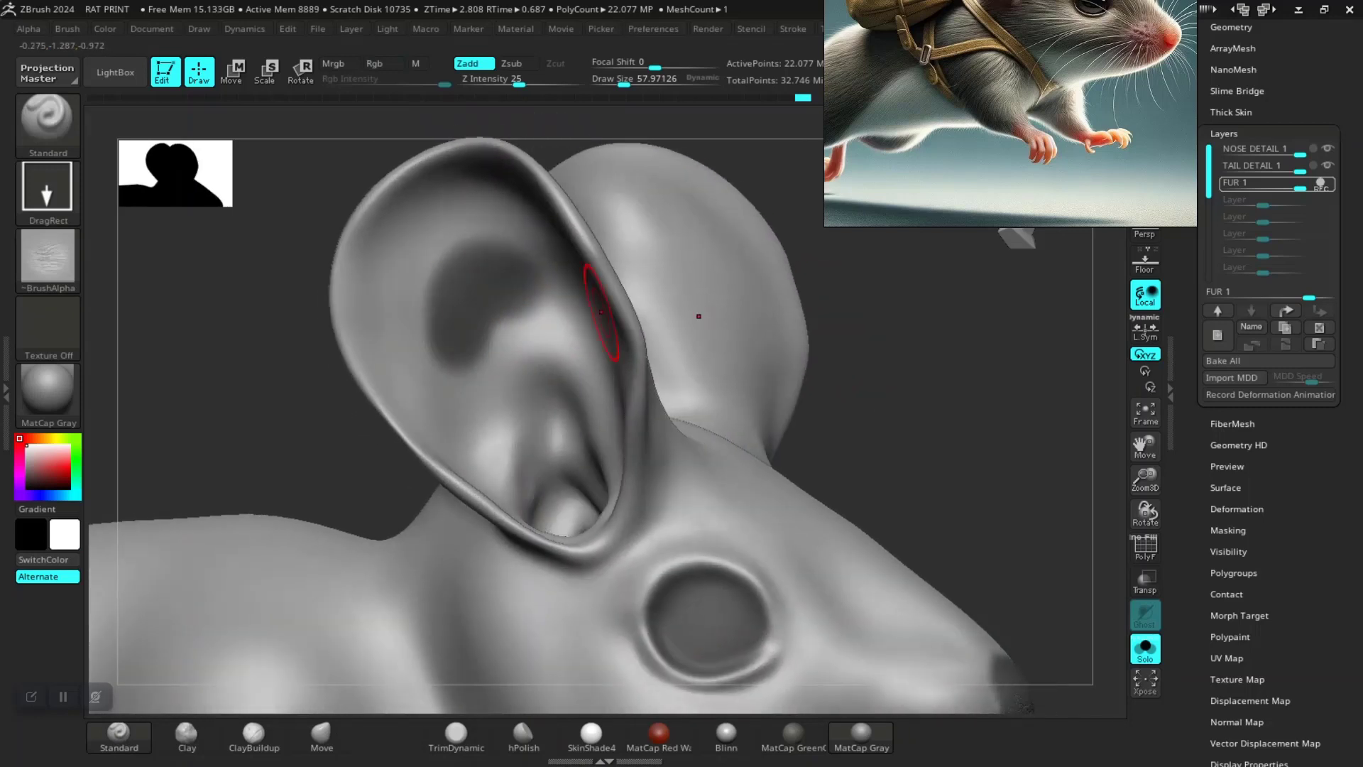
{"action": "mouse_move", "coordinate": [475, 242]}
{"action": "left_mouse_down", "text": "ctrl"}
{"action": "mouse_move", "coordinate": [426, 291]}
{"action": "mouse_move", "coordinate": [426, 418]}
{"action": "mouse_move", "coordinate": [376, 360]}
{"action": "mouse_move", "coordinate": [365, 316]}
{"action": "mouse_move", "coordinate": [384, 210]}
{"action": "mouse_move", "coordinate": [600, 177]}
{"action": "left_mouse_up", "text": "ctrl"}
{"action": "right_click_drag", "start_coordinate": [724, 274], "coordinate": [902, 370]}
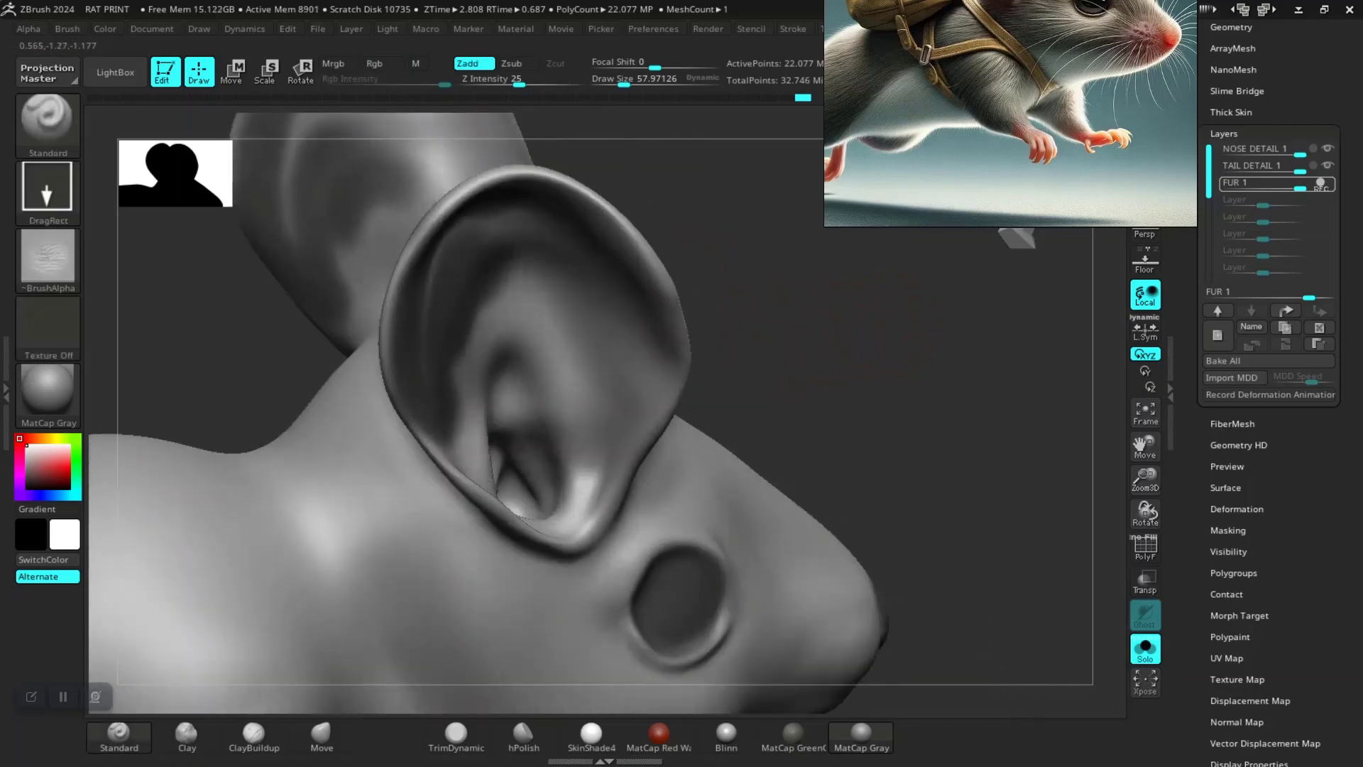
Zoom in on the ear and briefly toggle the PolyF wireframe display
{"action": "key", "text": "ctrl"}
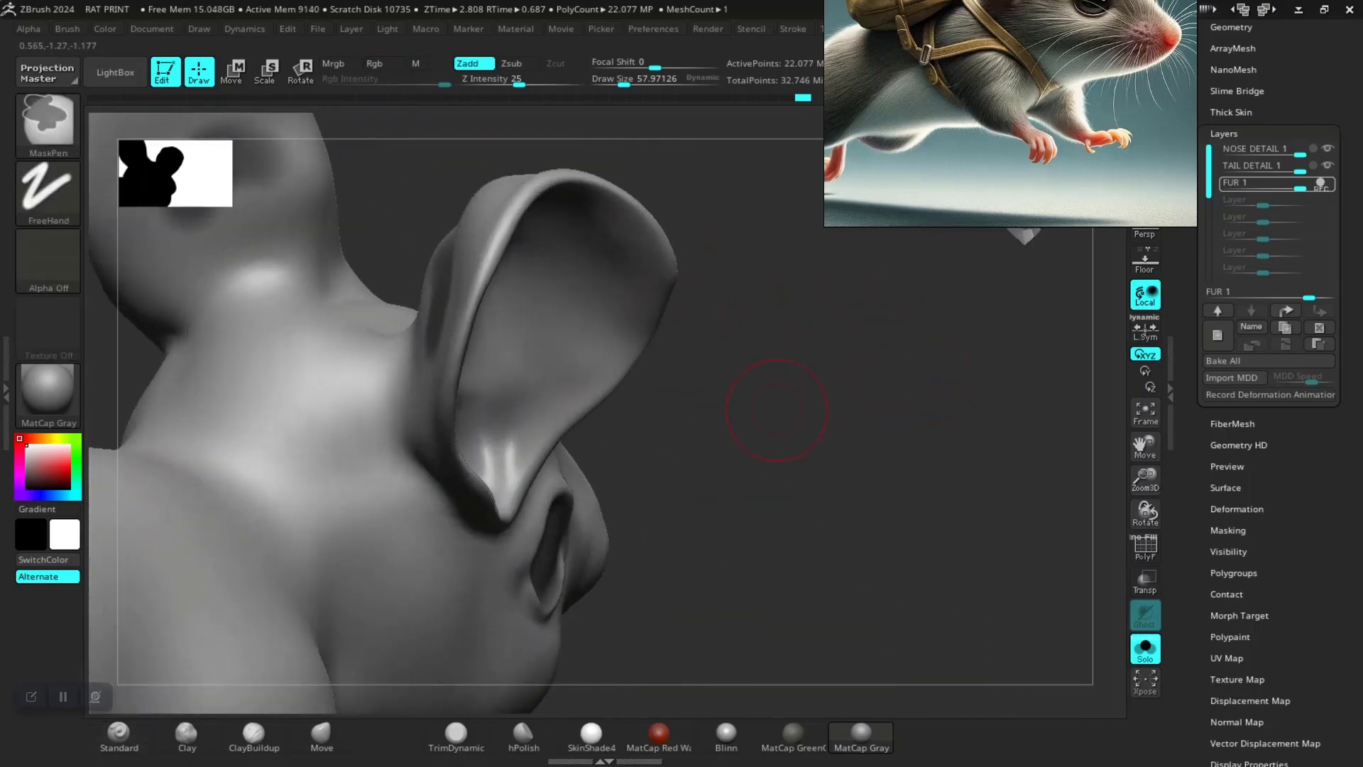
{"action": "mouse_move", "coordinate": [776, 396]}
{"action": "right_mouse_down"}
{"action": "mouse_move", "coordinate": [639, 369]}
{"action": "mouse_move", "coordinate": [749, 387]}
{"action": "right_mouse_up"}
{"action": "key", "text": "shift+f"}
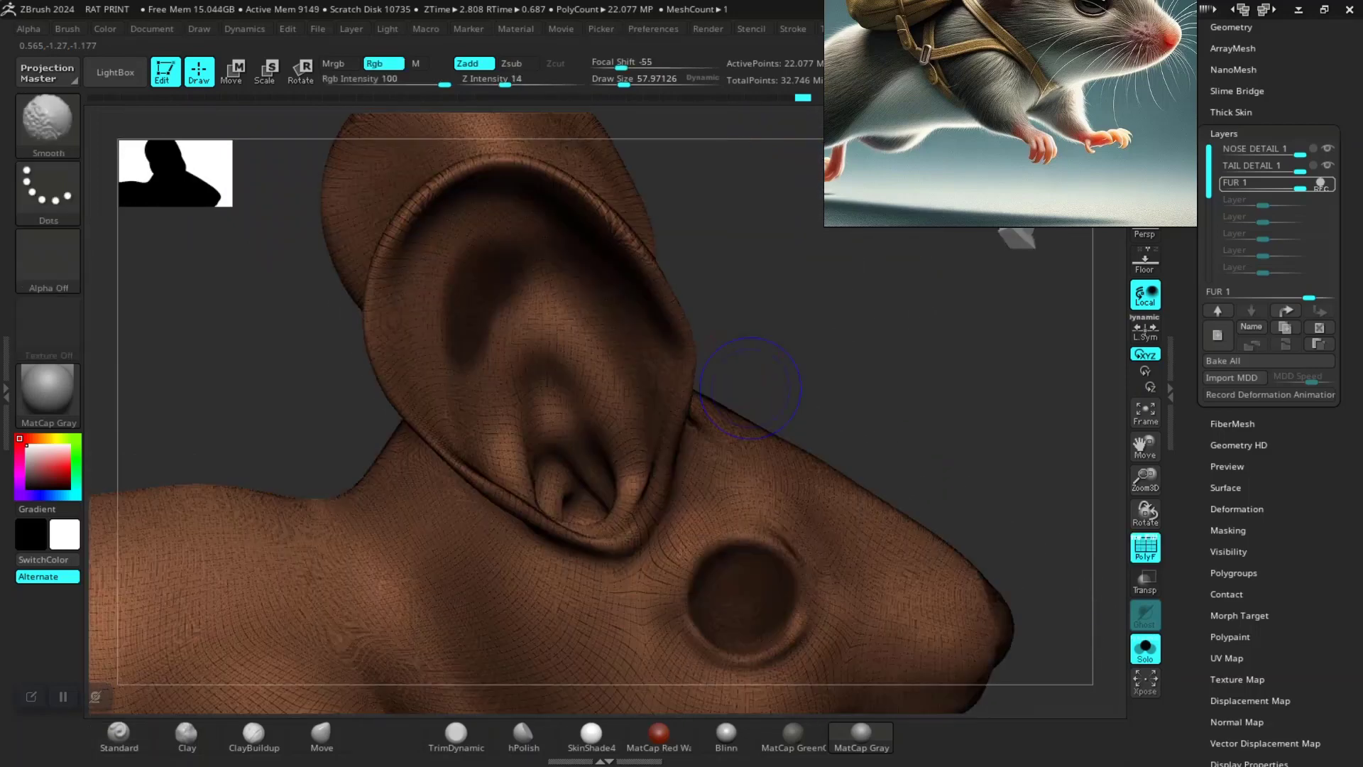
{"action": "key", "text": "shift+f"}
{"action": "key", "text": "ctrl"}
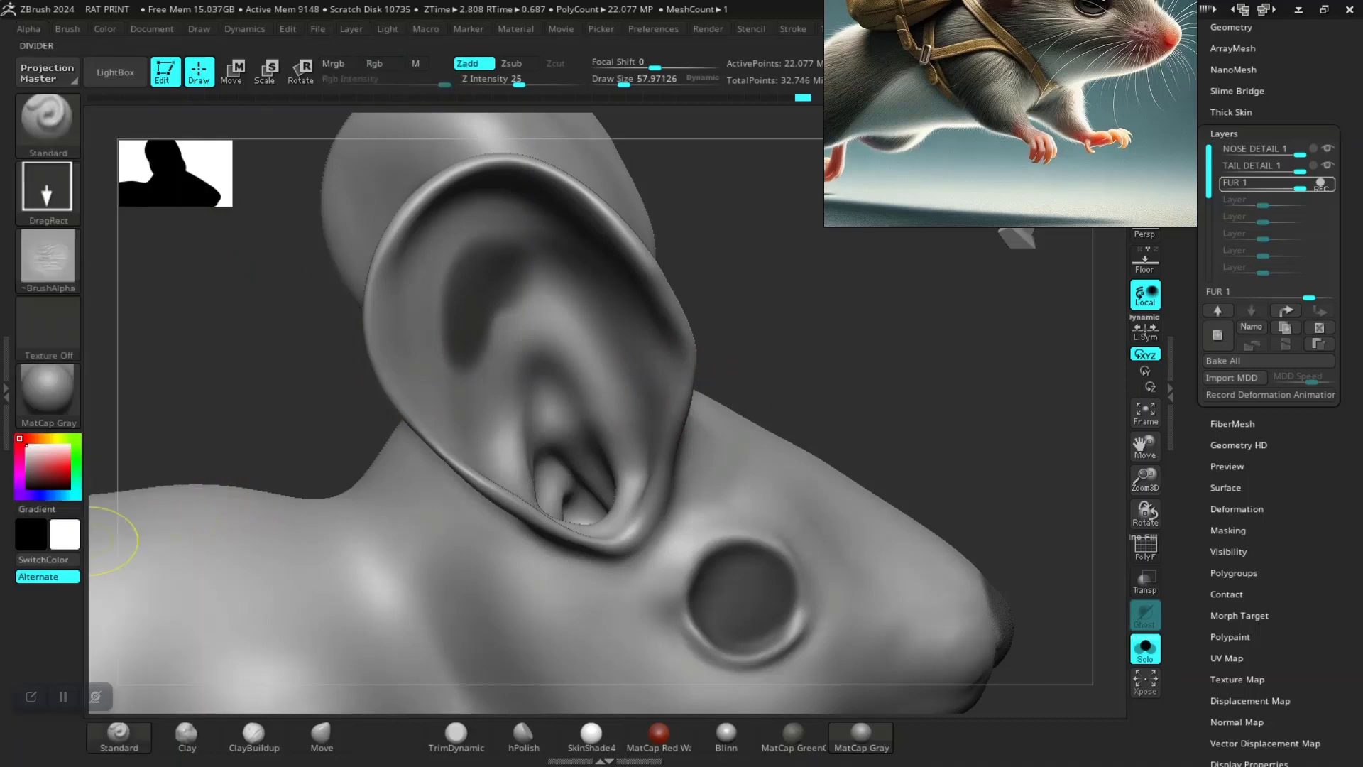
Expand the Brush palette's auto masking options and clear the faint mask inside the ear
{"action": "key", "text": "b"}
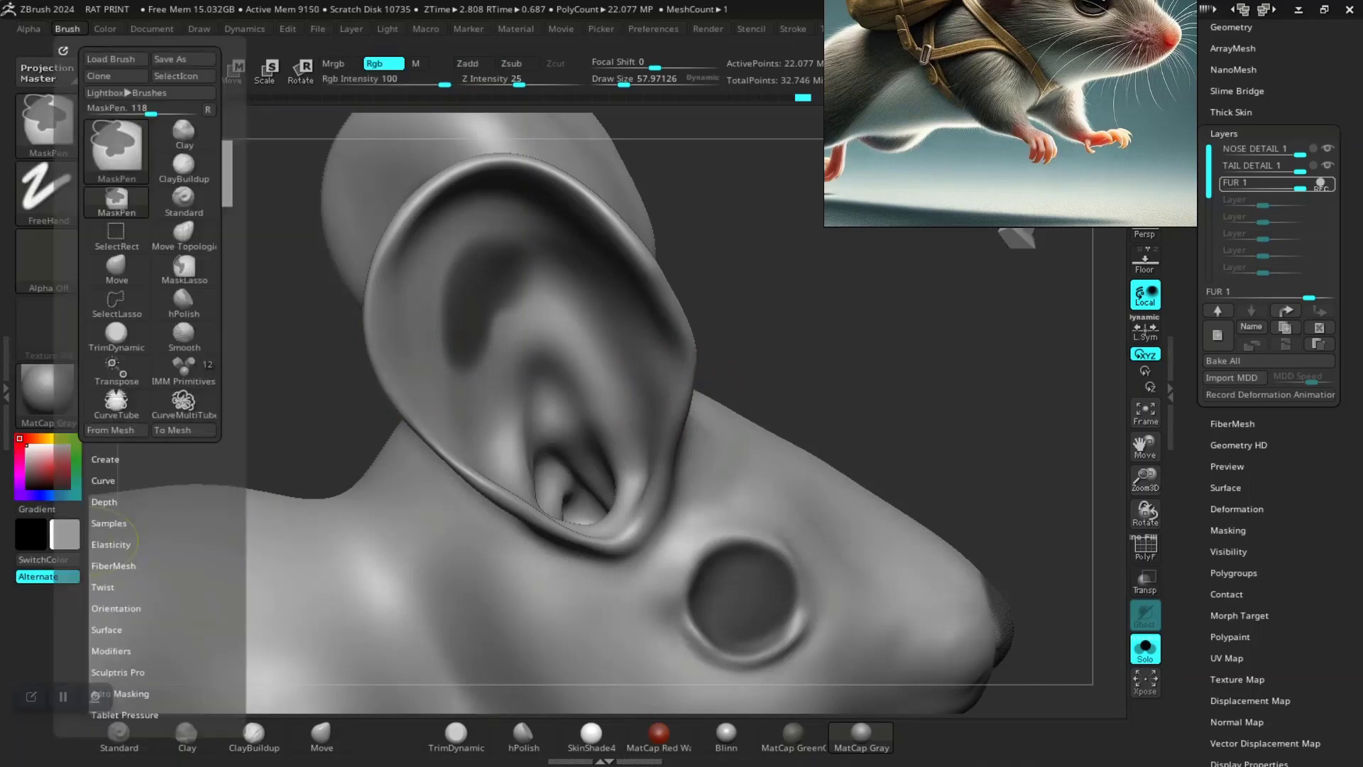
{"action": "scroll", "coordinate": [113, 544], "scroll_direction": "down", "scroll_amount": 3}
{"action": "scroll", "coordinate": [107, 507], "scroll_direction": "down", "scroll_amount": 2}
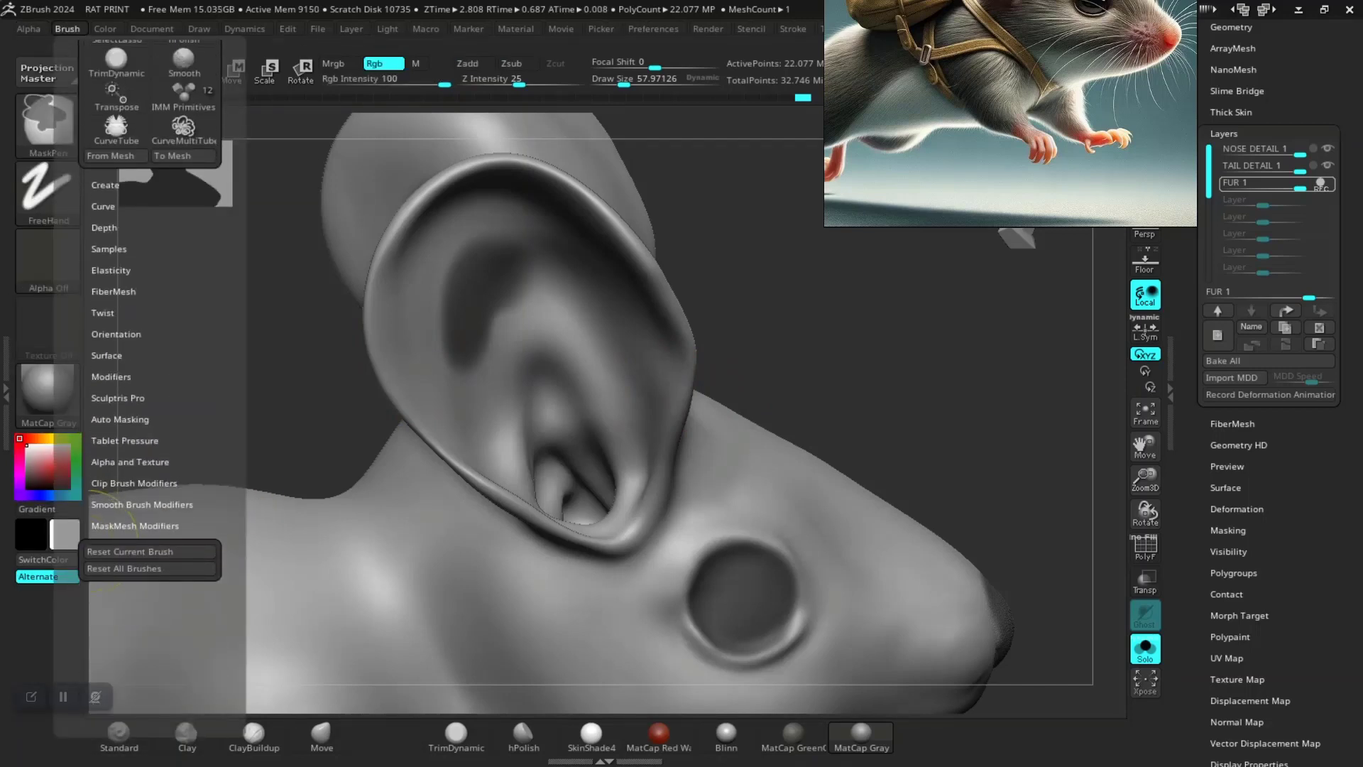
{"action": "left_click", "coordinate": [120, 419]}
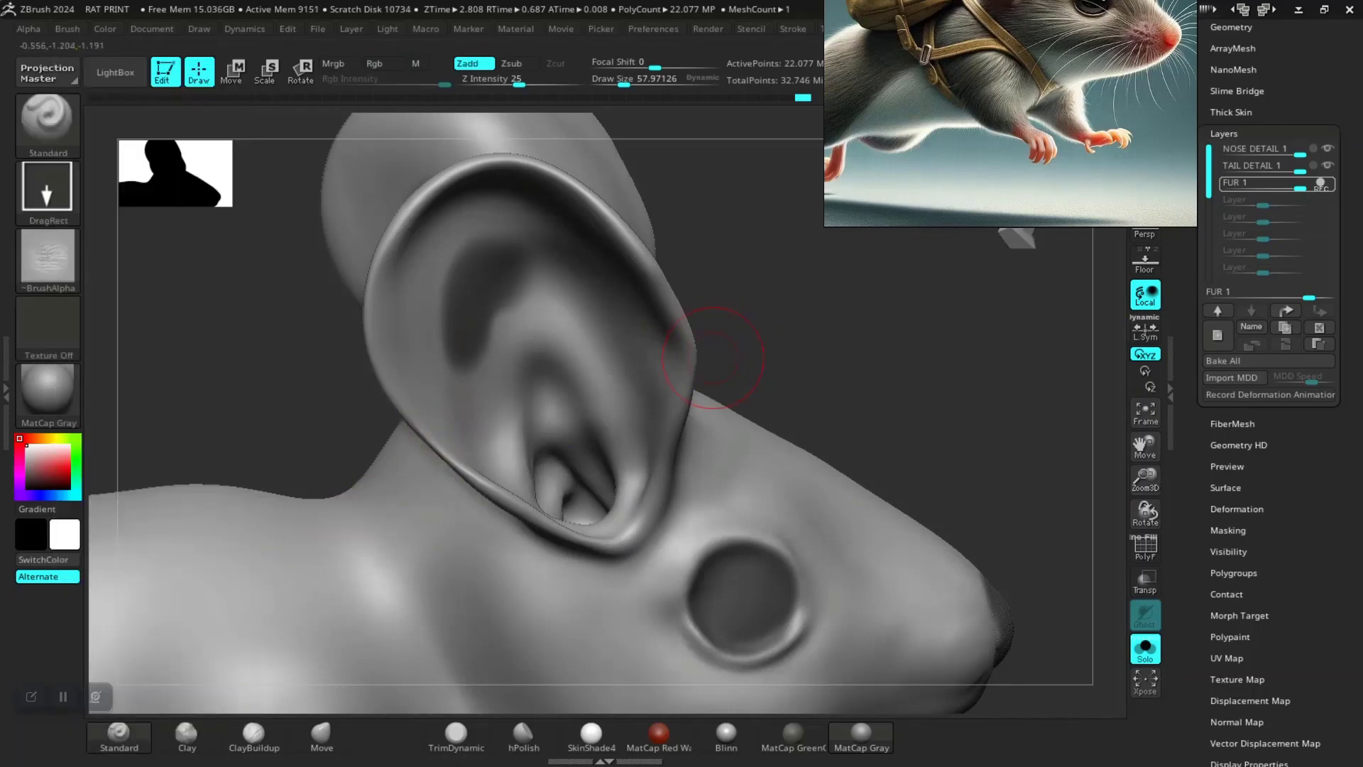
{"action": "mouse_move", "coordinate": [708, 326]}
{"action": "left_mouse_down"}
{"action": "mouse_move", "coordinate": [568, 376]}
{"action": "mouse_move", "coordinate": [529, 340]}
{"action": "left_mouse_up"}
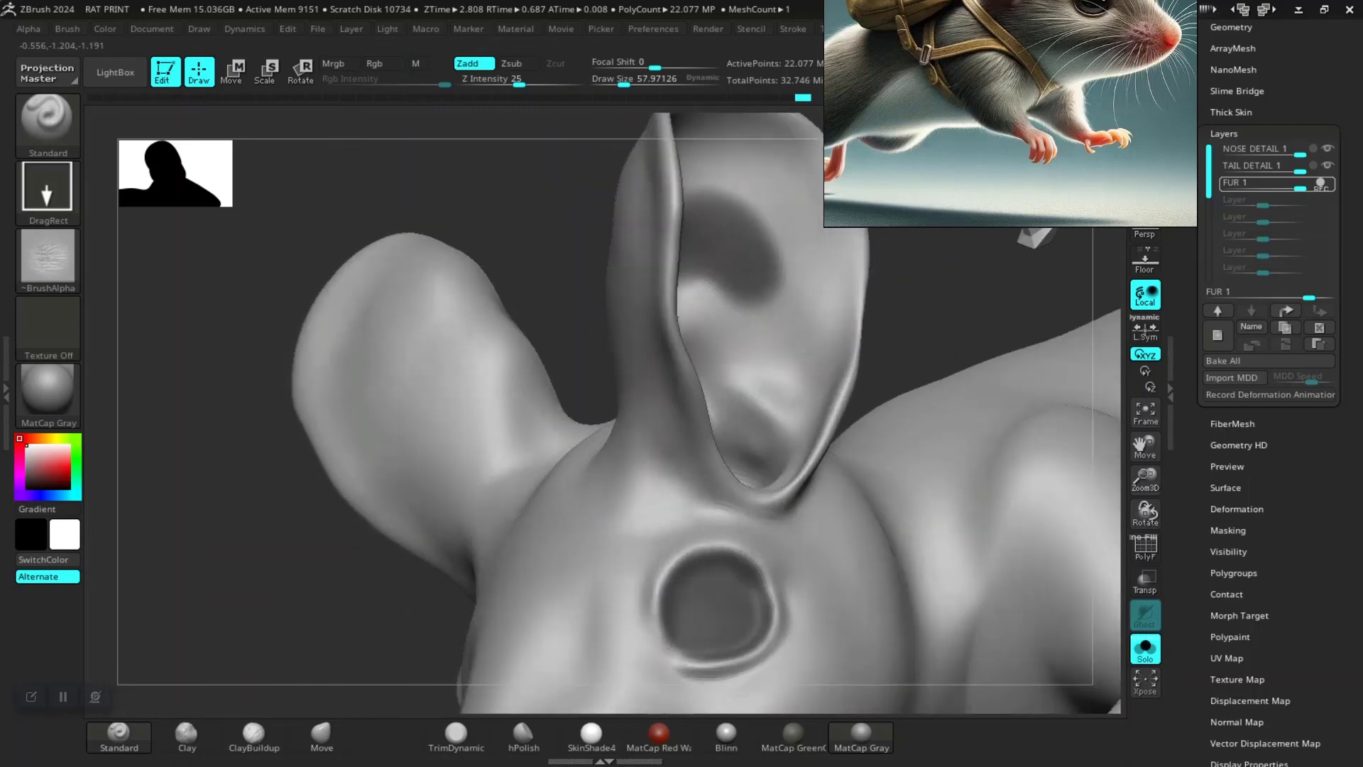
{"action": "key", "text": "ctrl"}
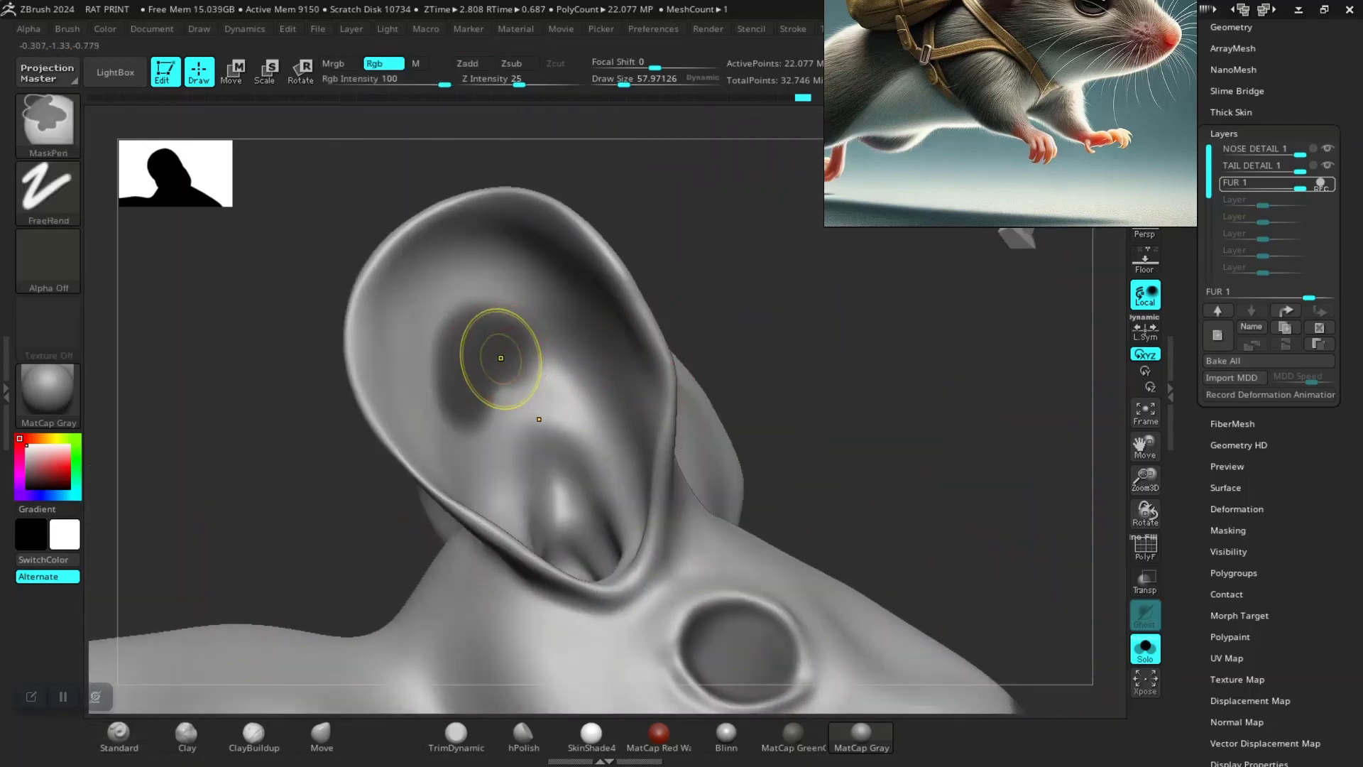
{"action": "left_click", "coordinate": [493, 360], "text": "ctrl"}
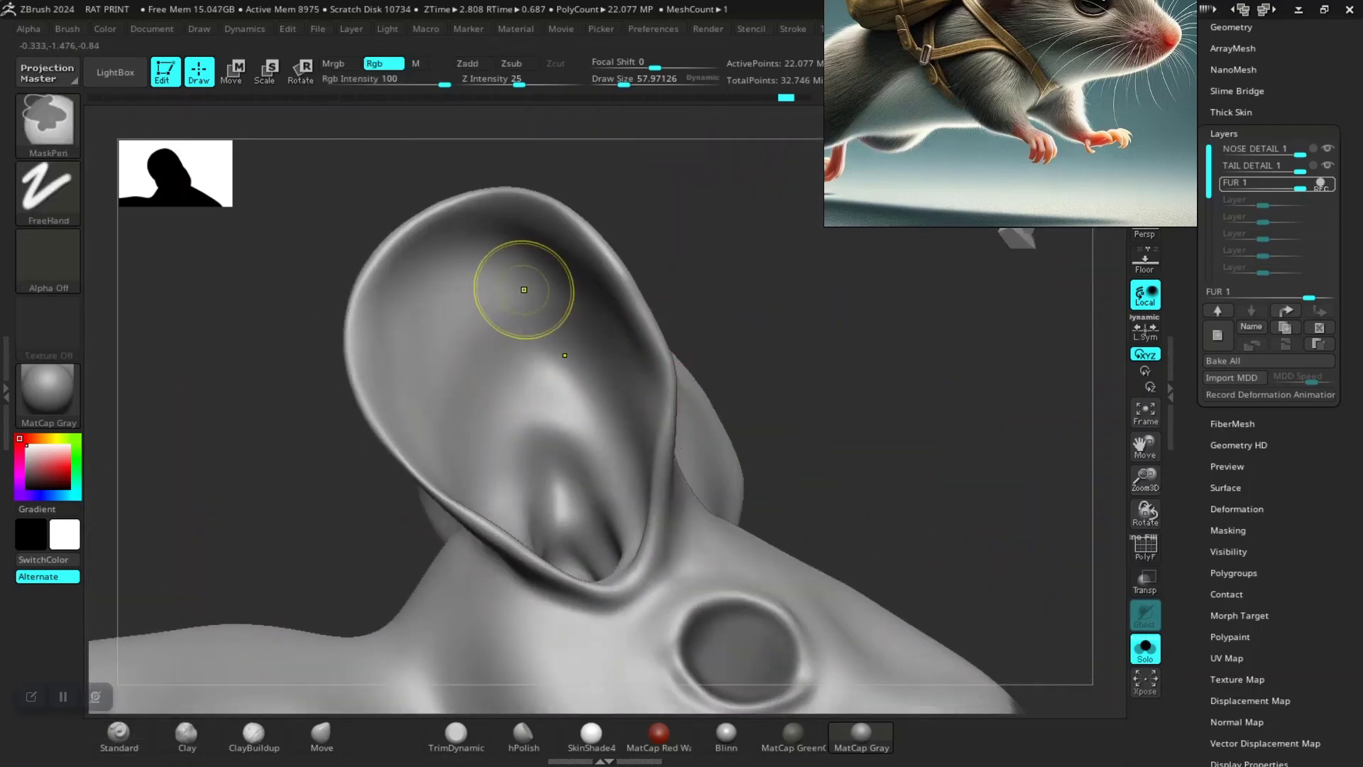
{"action": "left_click", "coordinate": [67, 28]}
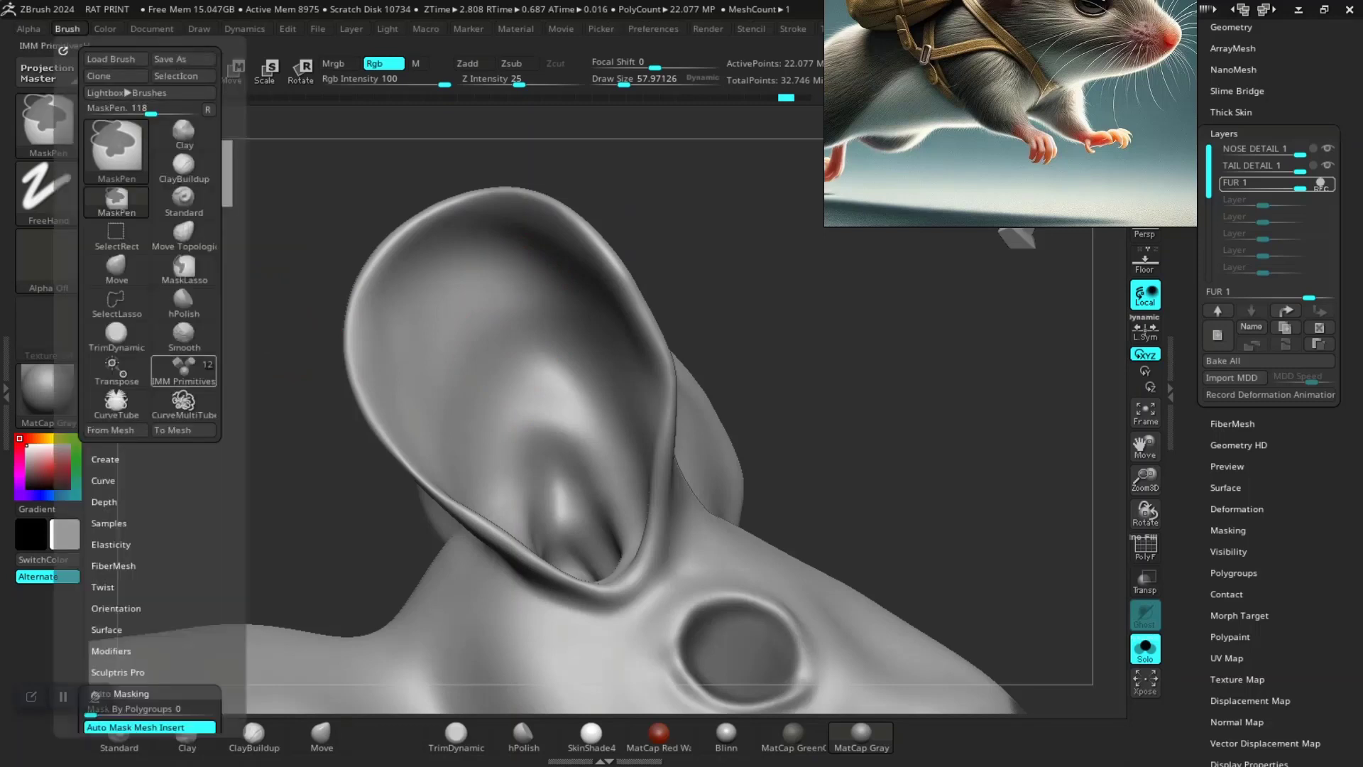
{"action": "scroll", "coordinate": [149, 426], "scroll_direction": "down", "scroll_amount": 5}
{"action": "scroll", "coordinate": [149, 426], "scroll_direction": "down", "scroll_amount": 3}
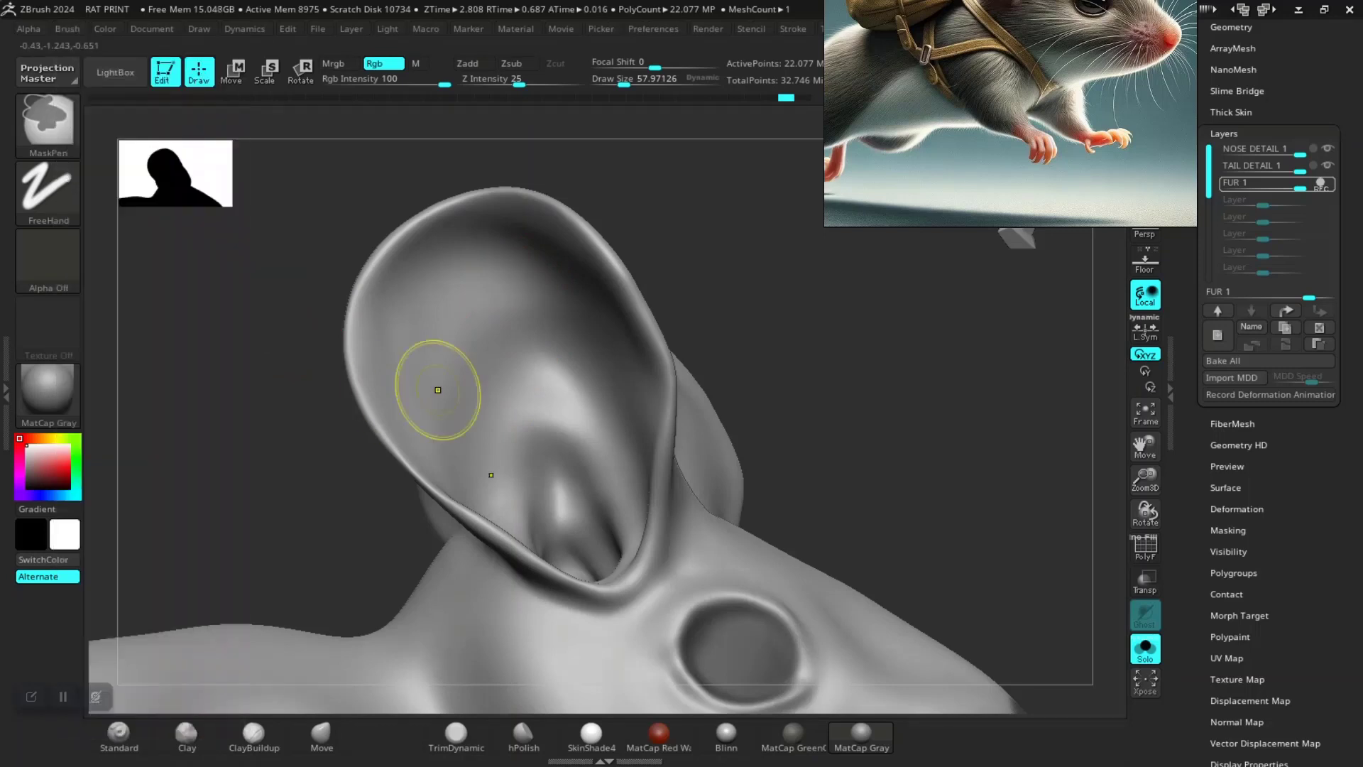
Paint dark mask strokes across the inner ear hollow
{"action": "mouse_move", "coordinate": [499, 326]}
{"action": "left_mouse_down", "text": "ctrl"}
{"action": "mouse_move", "coordinate": [469, 333]}
{"action": "mouse_move", "coordinate": [458, 397]}
{"action": "left_mouse_up", "text": "ctrl"}
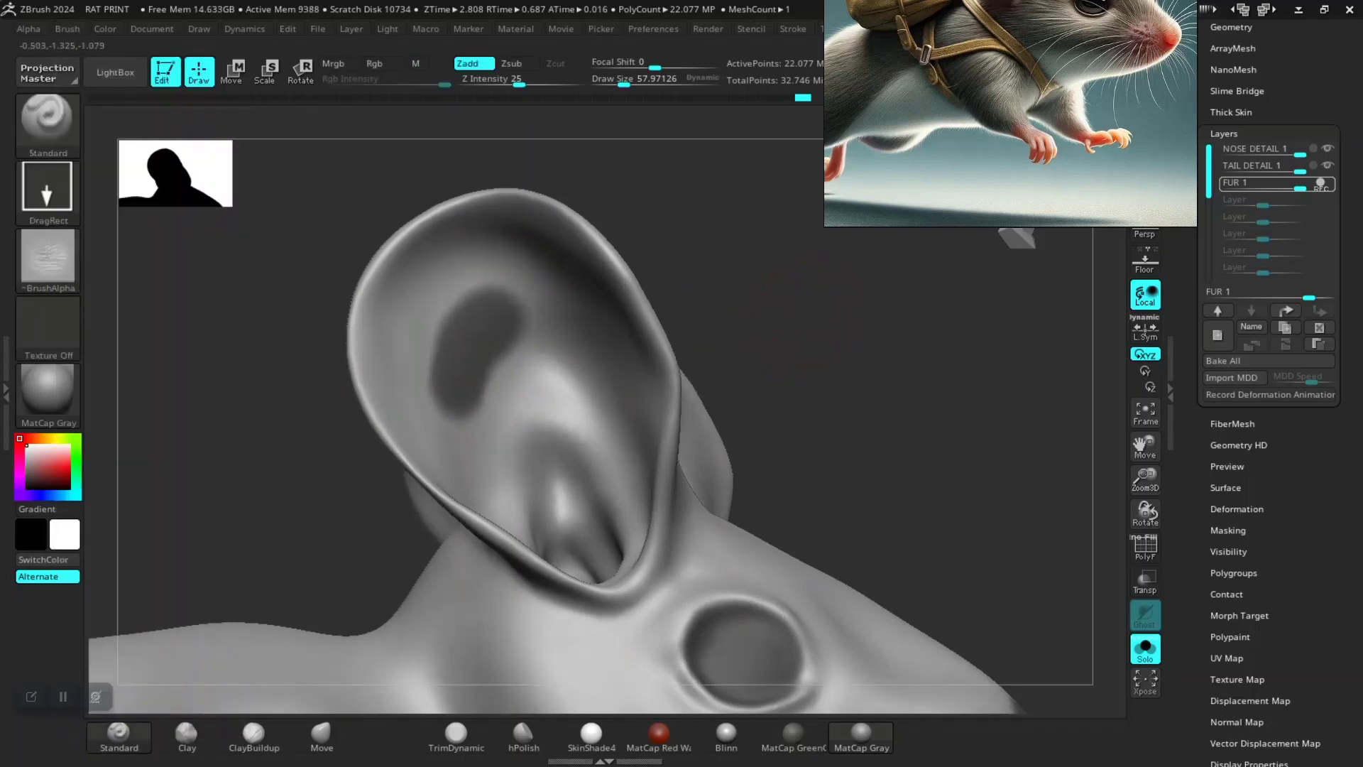
{"action": "left_click_drag", "start_coordinate": [887, 319], "coordinate": [703, 277]}
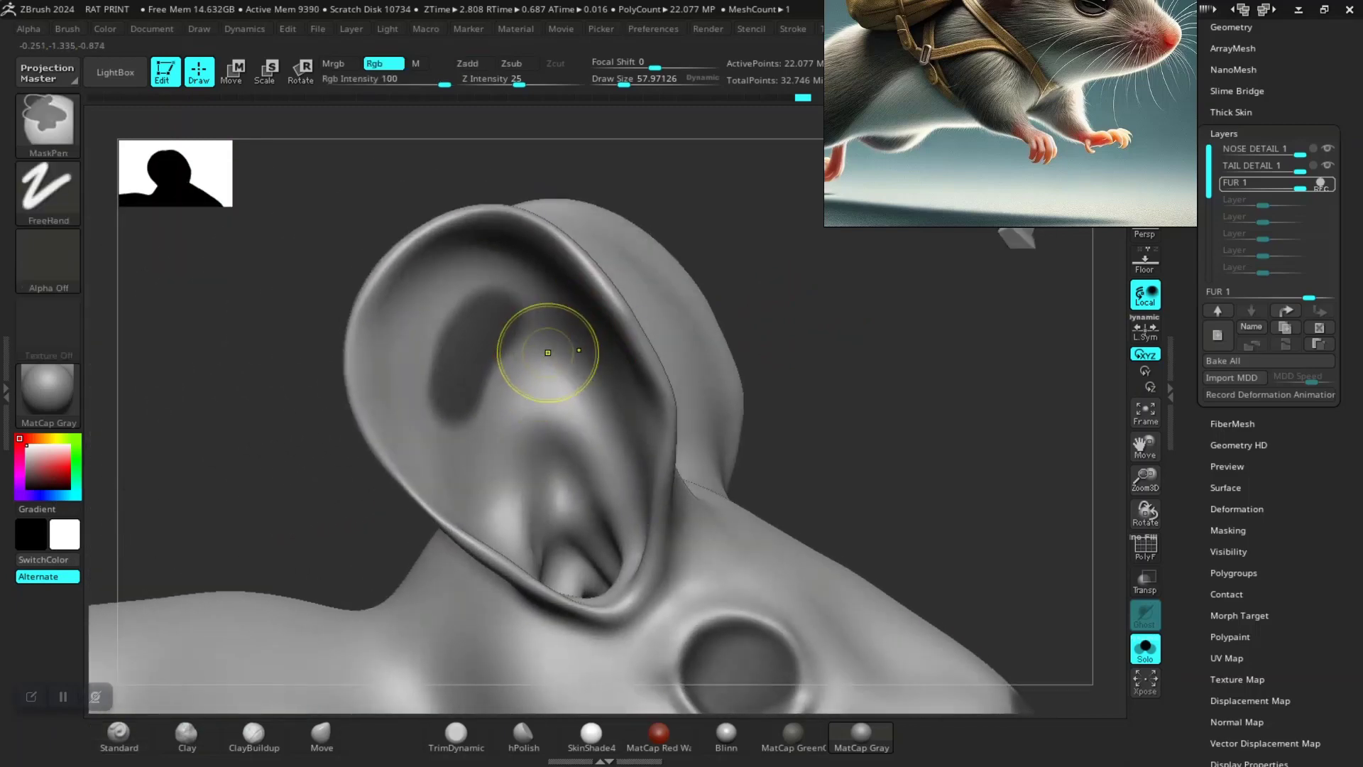
{"action": "mouse_move", "coordinate": [547, 343]}
{"action": "left_mouse_down", "text": "ctrl"}
{"action": "mouse_move", "coordinate": [497, 433]}
{"action": "mouse_move", "coordinate": [529, 540]}
{"action": "mouse_move", "coordinate": [475, 511]}
{"action": "mouse_move", "coordinate": [415, 447]}
{"action": "mouse_move", "coordinate": [394, 362]}
{"action": "mouse_move", "coordinate": [437, 298]}
{"action": "mouse_move", "coordinate": [430, 412]}
{"action": "left_mouse_up", "text": "ctrl"}
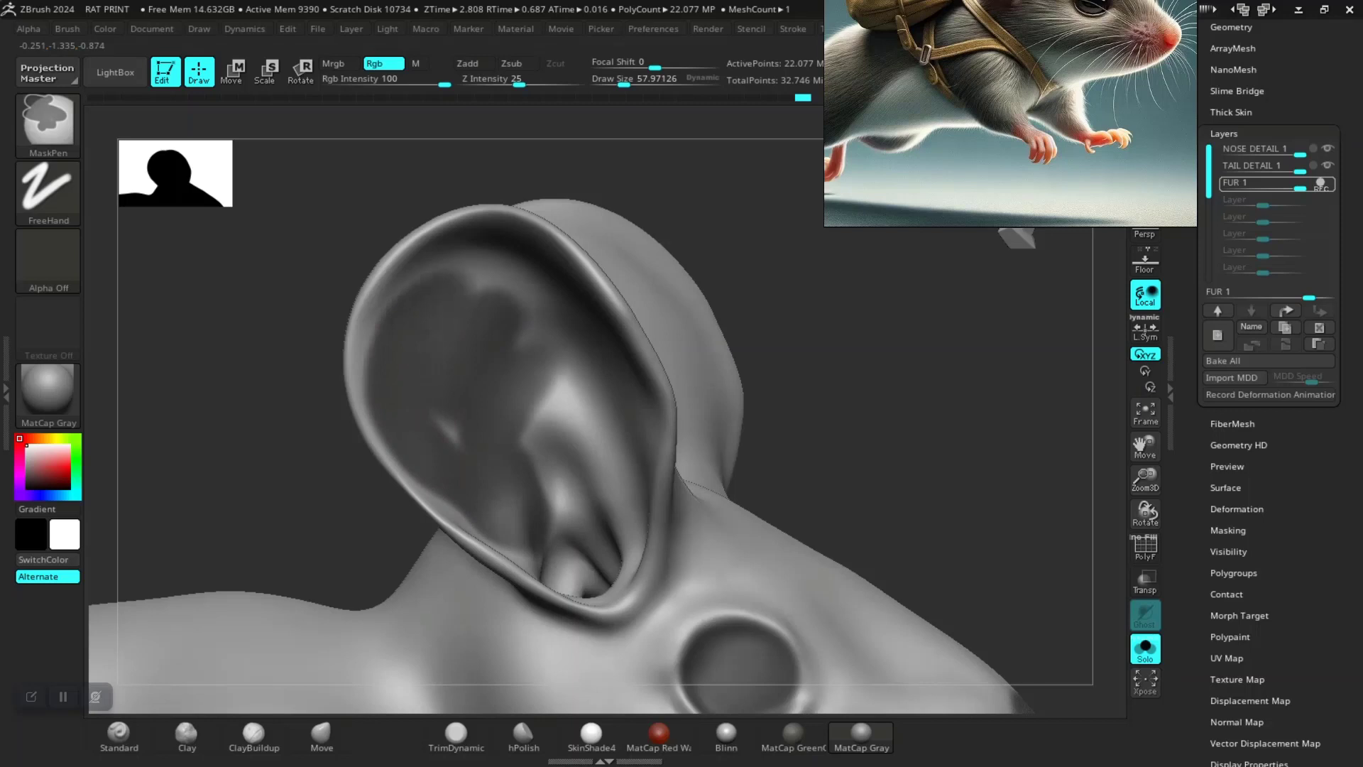
{"action": "mouse_move", "coordinate": [540, 333]}
{"action": "left_mouse_down", "text": "ctrl"}
{"action": "mouse_move", "coordinate": [568, 440]}
{"action": "mouse_move", "coordinate": [448, 433]}
{"action": "left_mouse_up", "text": "ctrl"}
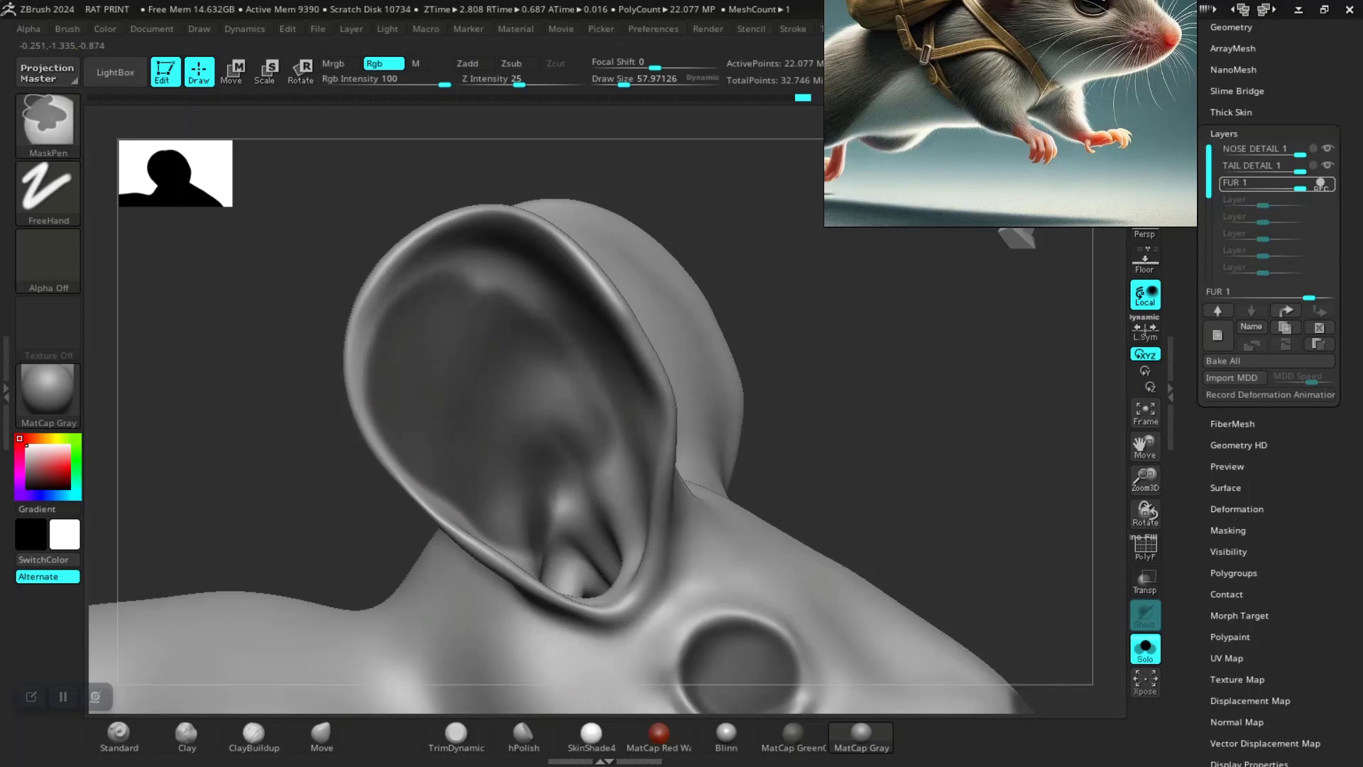
{"action": "left_click_drag", "start_coordinate": [805, 386], "coordinate": [731, 371]}
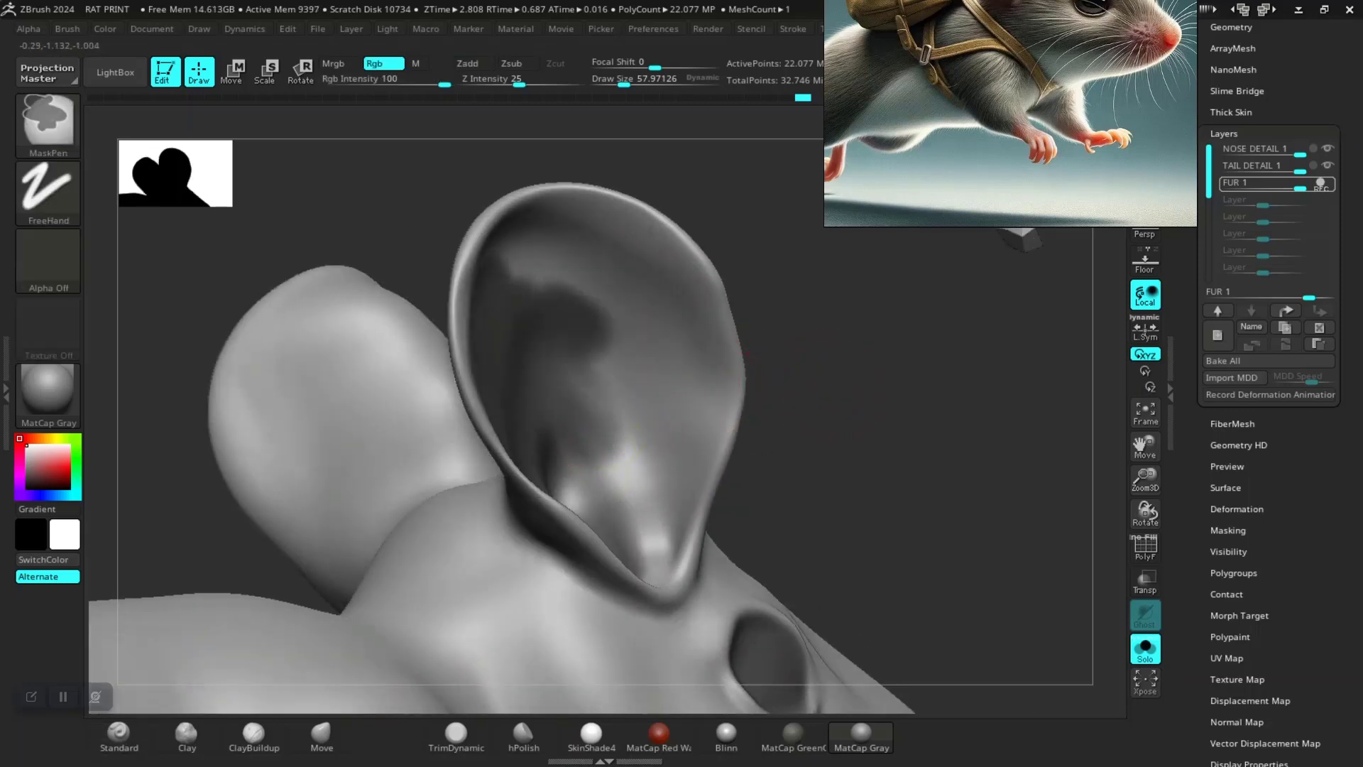
Mask along the ear's upper inner rim and turn to the other ear
{"action": "mouse_move", "coordinate": [554, 283]}
{"action": "left_mouse_down", "text": "ctrl"}
{"action": "mouse_move", "coordinate": [525, 252]}
{"action": "mouse_move", "coordinate": [589, 245]}
{"action": "mouse_move", "coordinate": [660, 298]}
{"action": "mouse_move", "coordinate": [685, 411]}
{"action": "mouse_move", "coordinate": [653, 511]}
{"action": "mouse_move", "coordinate": [710, 440]}
{"action": "left_mouse_up", "text": "ctrl"}
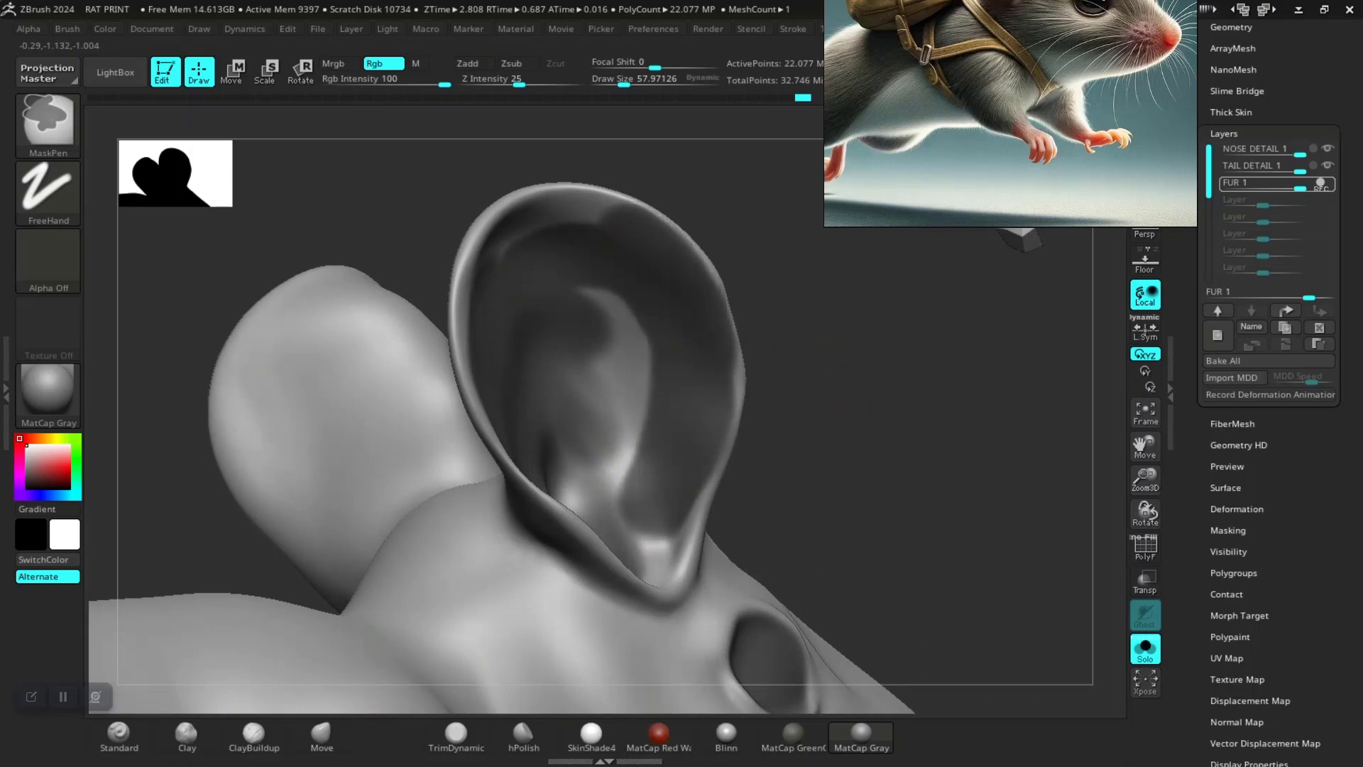
{"action": "left_click_drag", "start_coordinate": [639, 207], "coordinate": [561, 206], "text": "ctrl"}
{"action": "left_click_drag", "start_coordinate": [898, 289], "coordinate": [497, 270]}
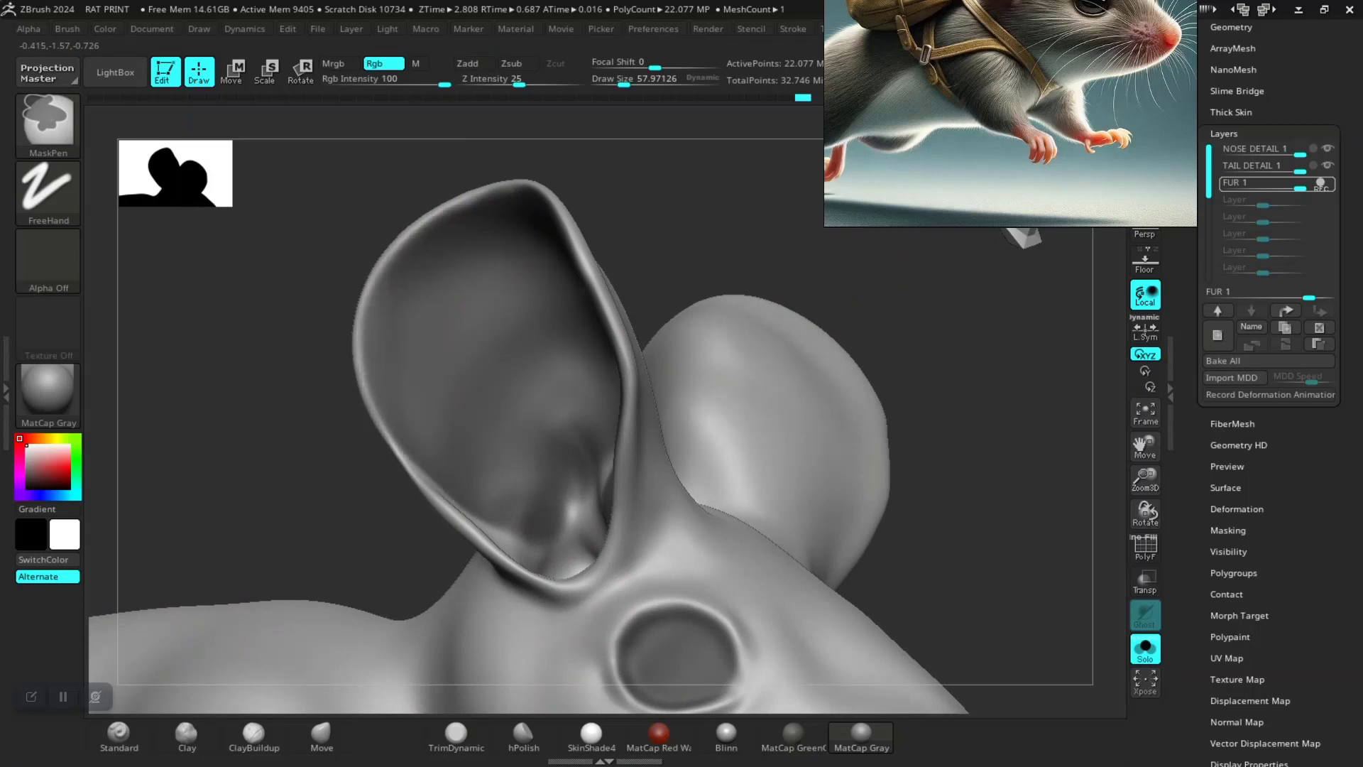
{"action": "left_click_drag", "start_coordinate": [198, 440], "coordinate": [282, 457]}
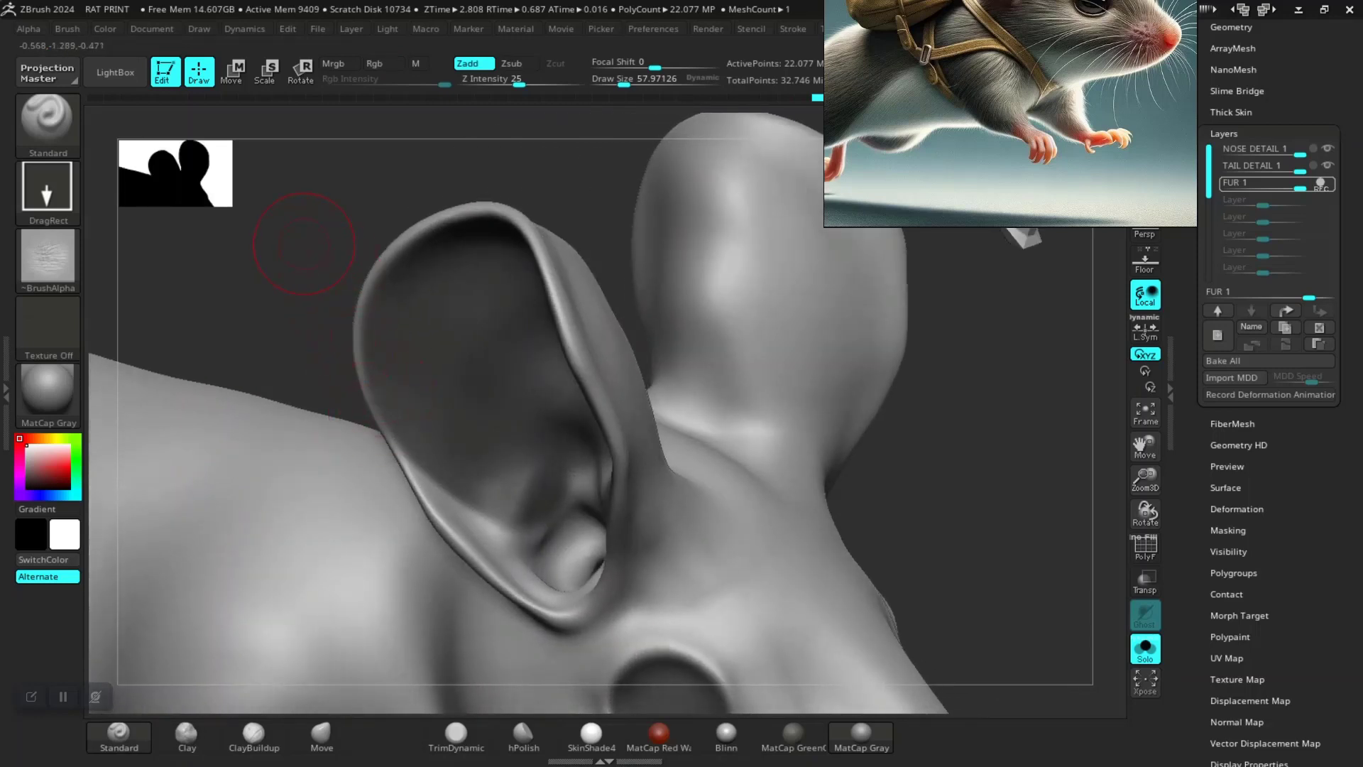
{"action": "left_click_drag", "start_coordinate": [304, 243], "coordinate": [487, 447]}
{"action": "key", "text": "ctrl"}
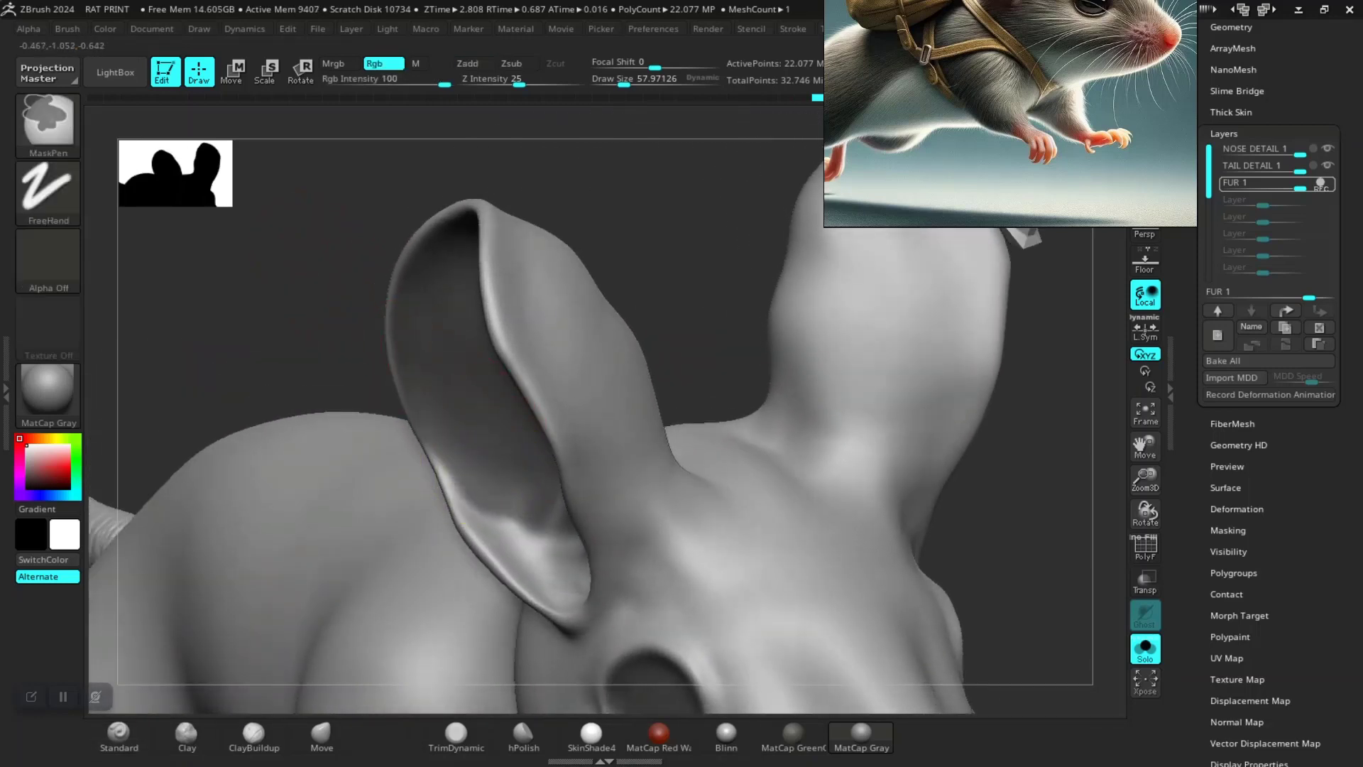
Mask the lower inner ear cavity and the area around the inner-ear bulge
{"action": "left_click_drag", "start_coordinate": [497, 525], "coordinate": [561, 579], "text": "ctrl"}
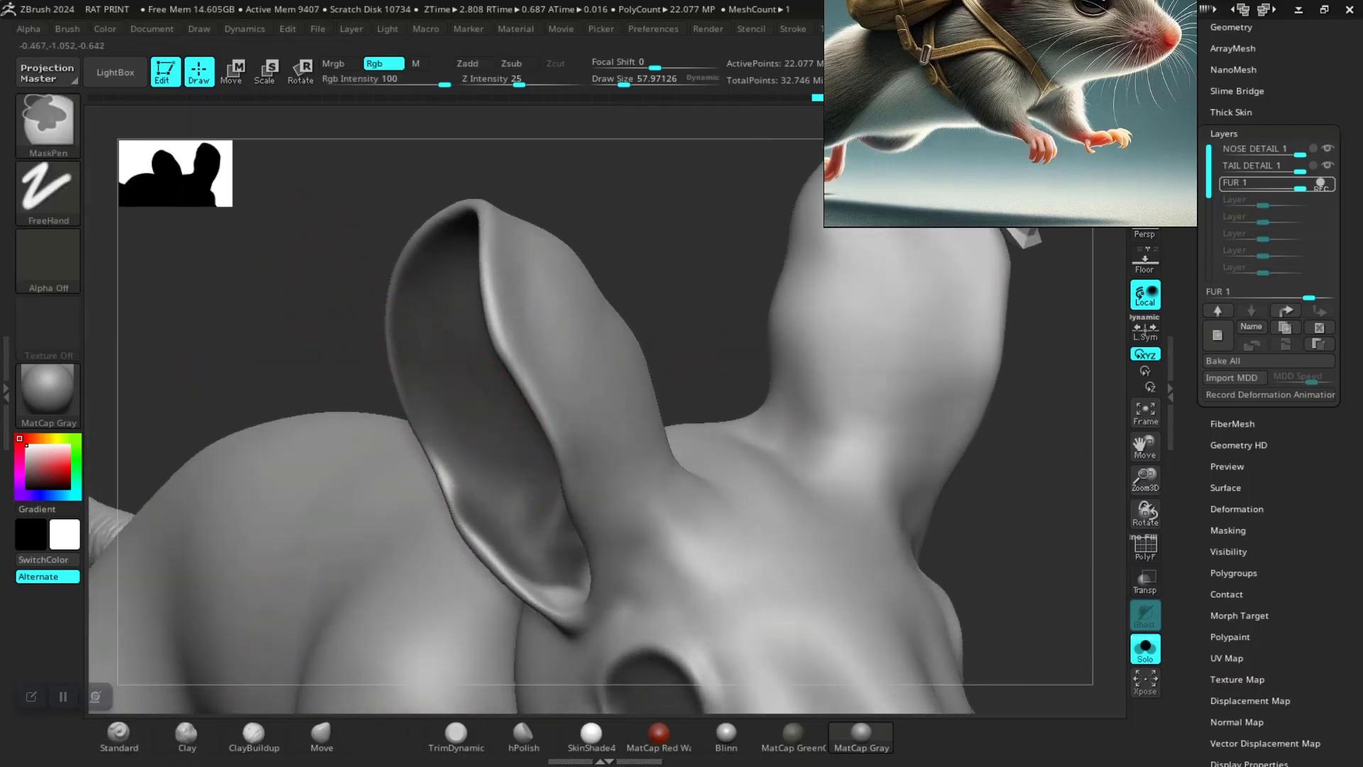
{"action": "left_click_drag", "start_coordinate": [304, 340], "coordinate": [454, 391]}
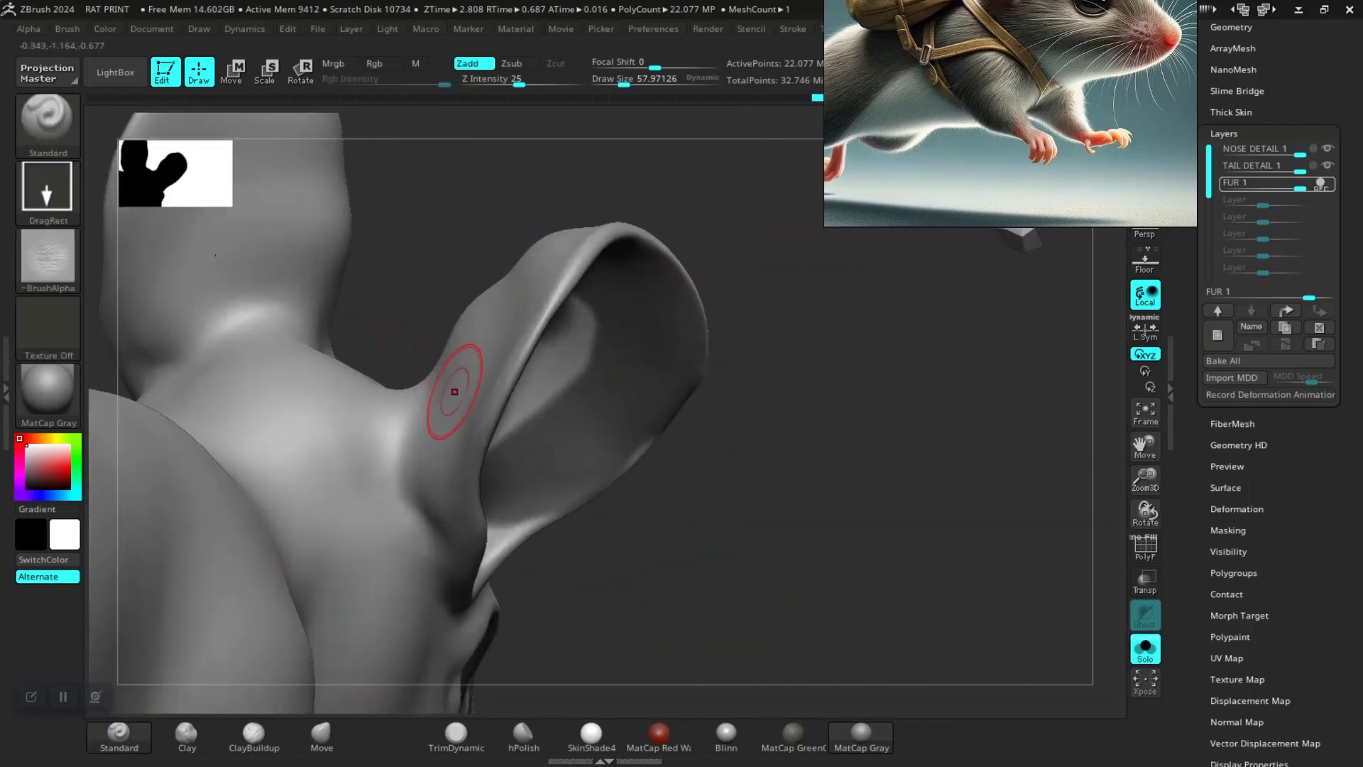
{"action": "left_click_drag", "start_coordinate": [743, 405], "coordinate": [650, 396]}
{"action": "mouse_move", "coordinate": [632, 330]}
{"action": "left_mouse_down", "text": "ctrl"}
{"action": "mouse_move", "coordinate": [604, 468]}
{"action": "mouse_move", "coordinate": [507, 497]}
{"action": "left_mouse_up", "text": "ctrl"}
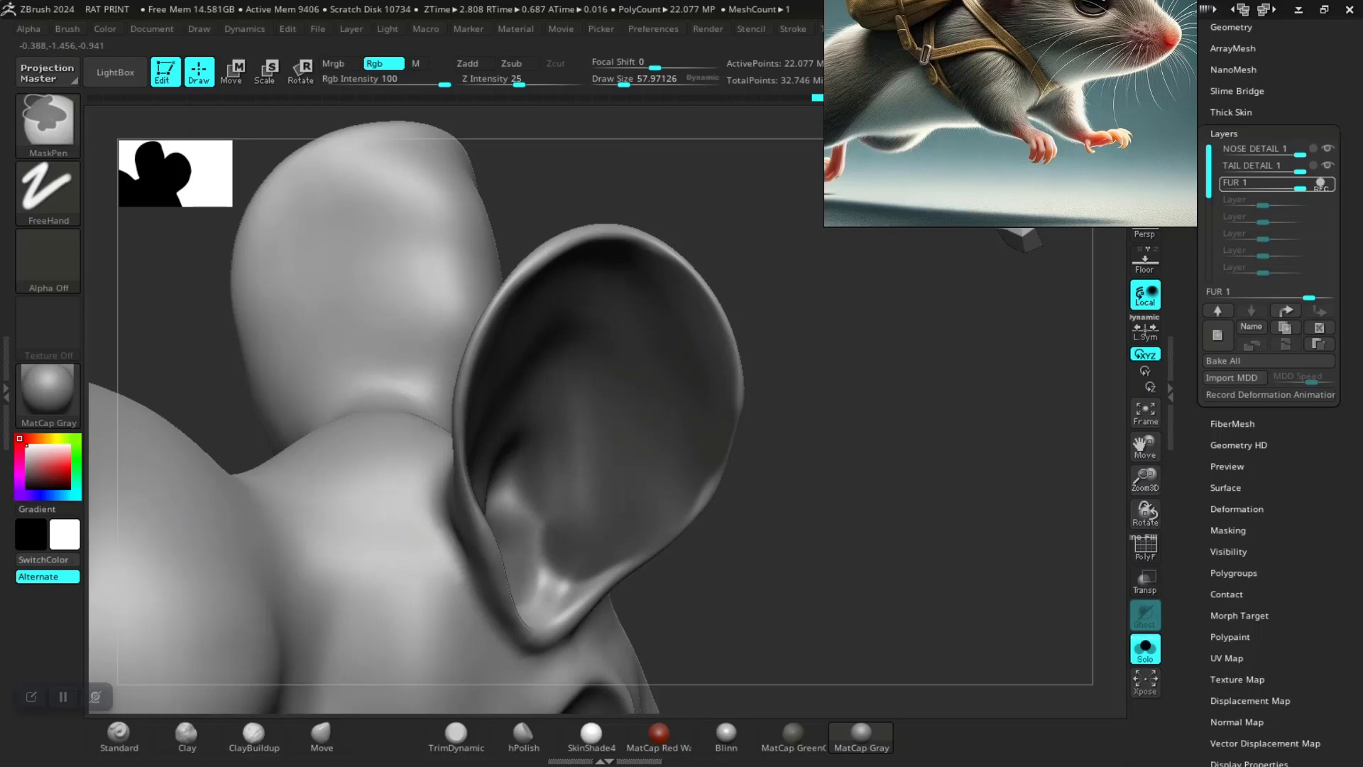
{"action": "mouse_move", "coordinate": [781, 468]}
{"action": "left_mouse_down"}
{"action": "mouse_move", "coordinate": [845, 462]}
{"action": "mouse_move", "coordinate": [623, 395]}
{"action": "left_mouse_up"}
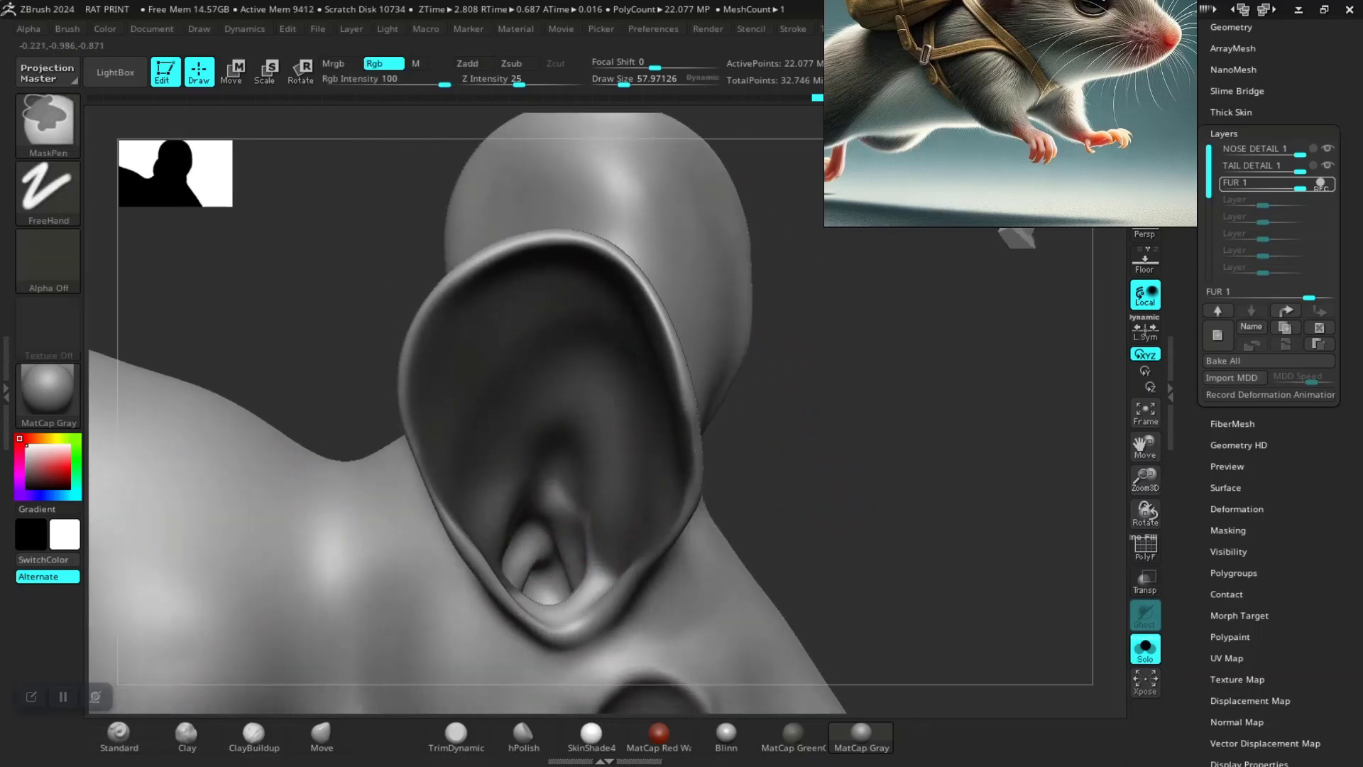
{"action": "left_click_drag", "start_coordinate": [518, 540], "coordinate": [568, 497], "text": "ctrl"}
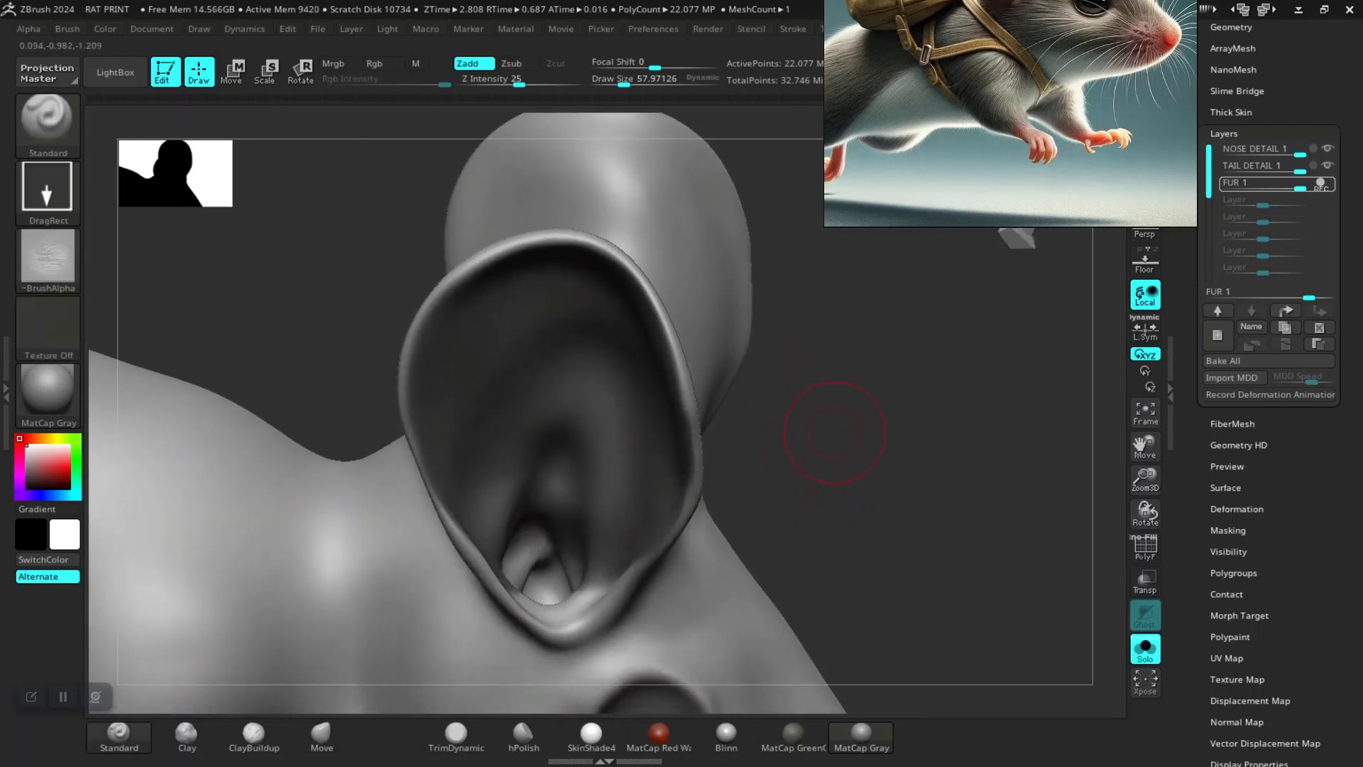
{"action": "left_click_drag", "start_coordinate": [872, 428], "coordinate": [838, 497]}
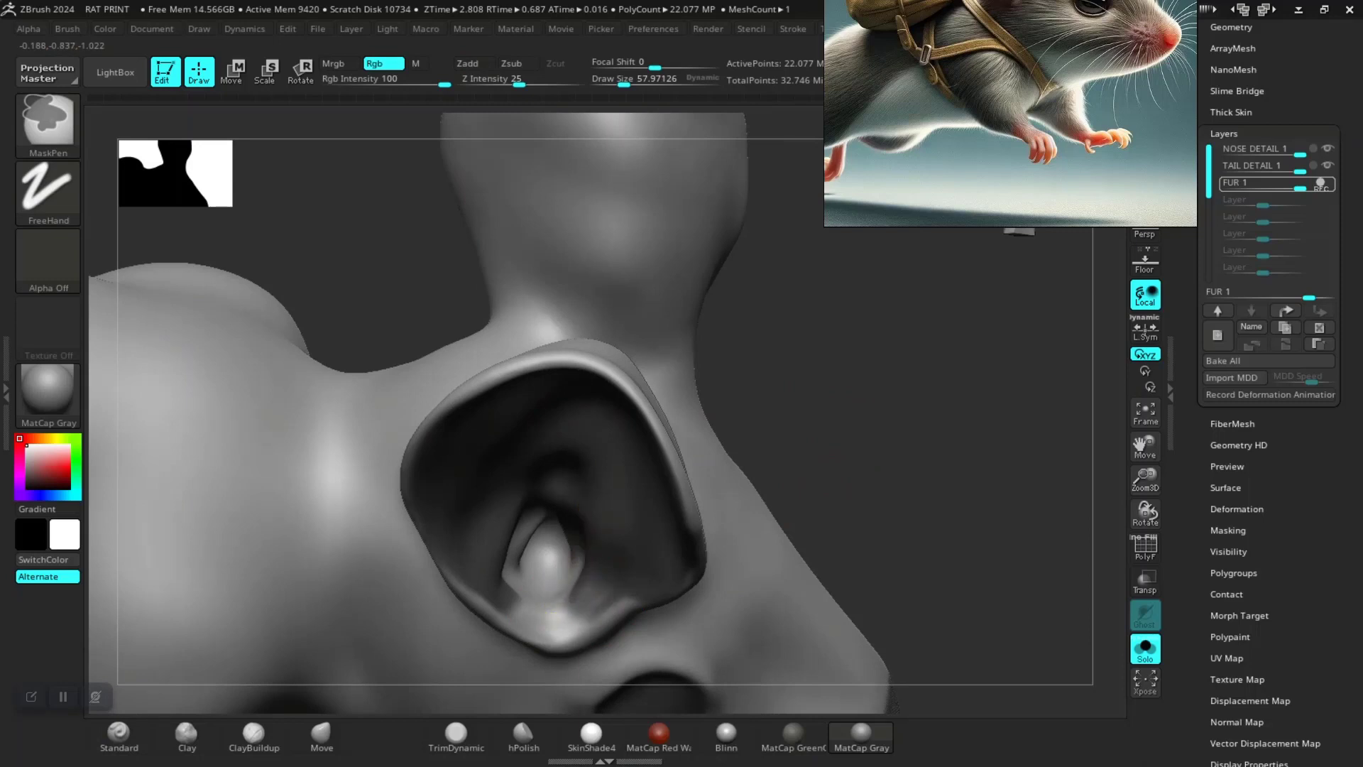
{"action": "left_click_drag", "start_coordinate": [575, 610], "coordinate": [529, 614], "text": "ctrl"}
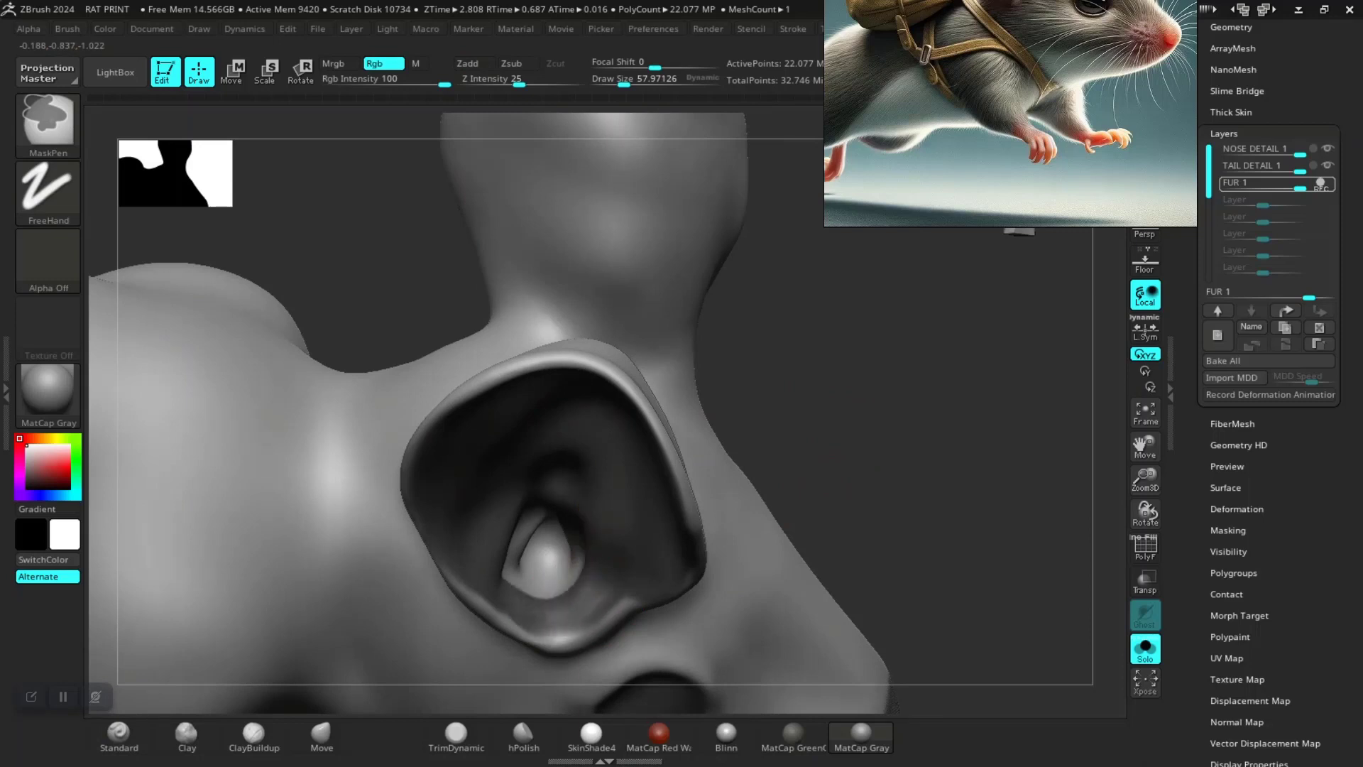
{"action": "left_click_drag", "start_coordinate": [543, 532], "coordinate": [557, 578], "text": "ctrl"}
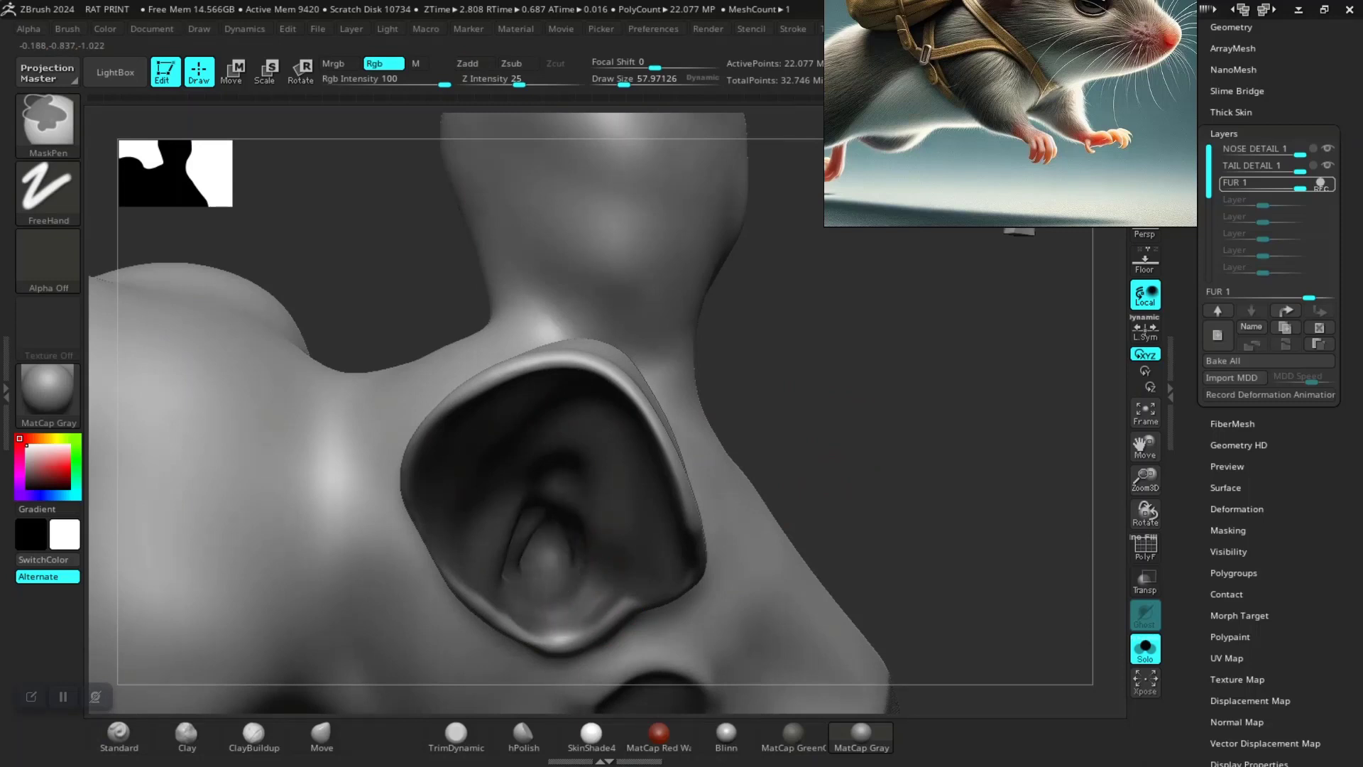
{"action": "left_click_drag", "start_coordinate": [763, 480], "coordinate": [703, 526]}
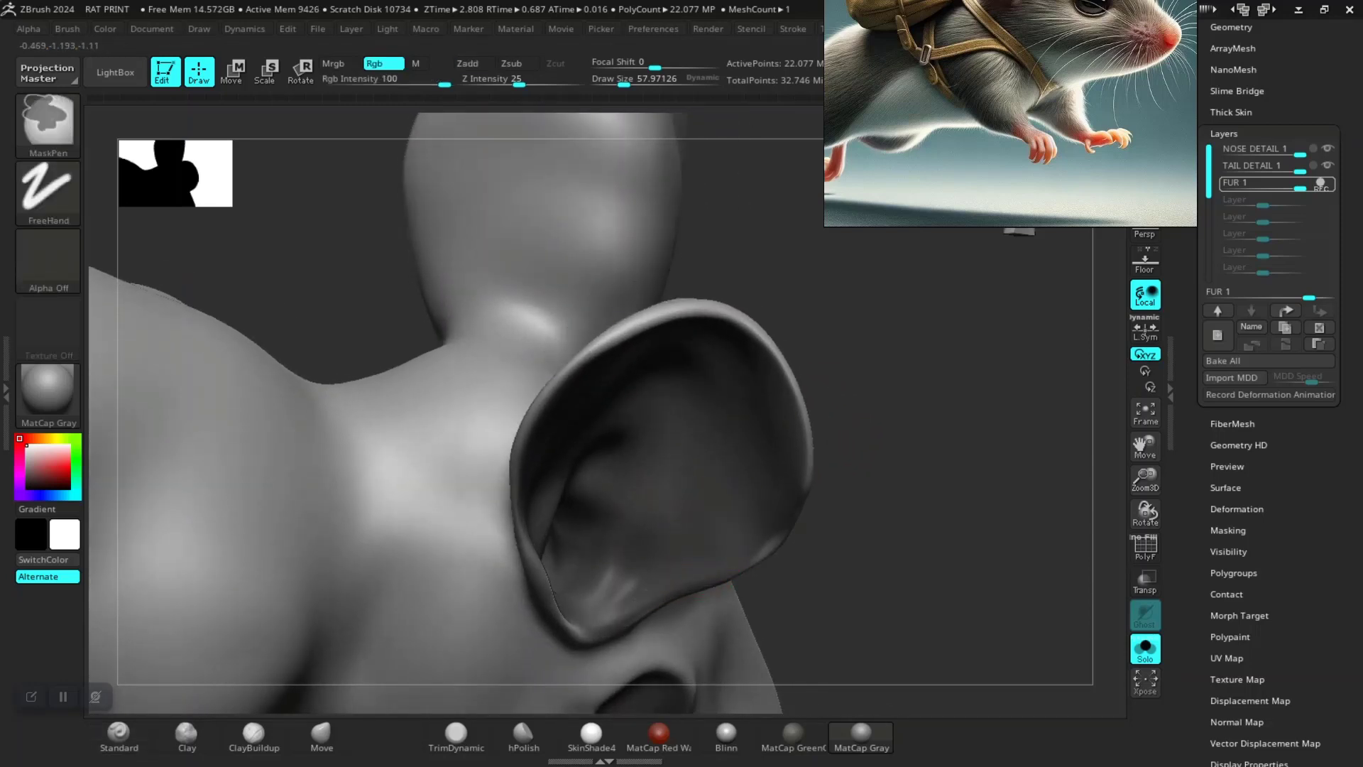
Frame the whole rat and rotate it to show the tail and hindquarters
{"action": "key", "text": "f"}
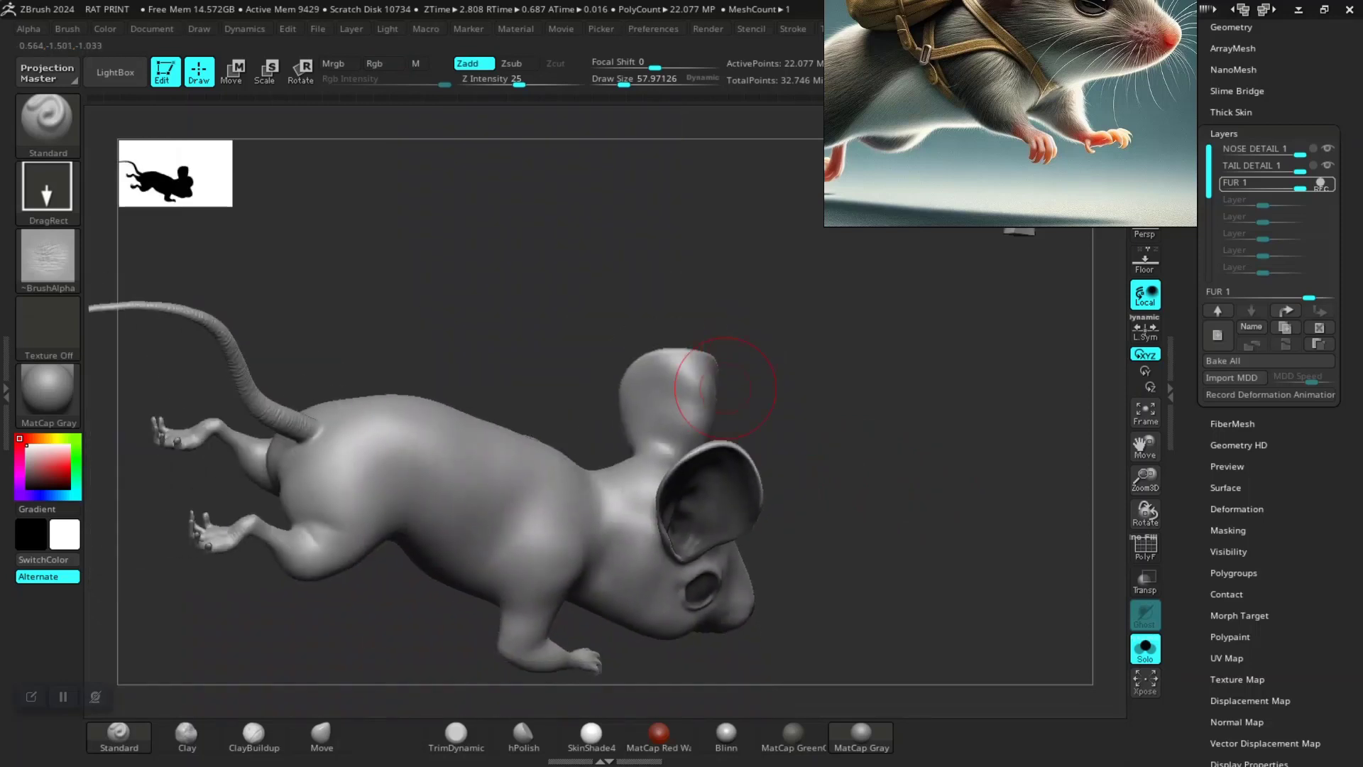
{"action": "mouse_move", "coordinate": [731, 359]}
{"action": "left_mouse_down"}
{"action": "mouse_move", "coordinate": [852, 426]}
{"action": "mouse_move", "coordinate": [871, 298]}
{"action": "left_mouse_up"}
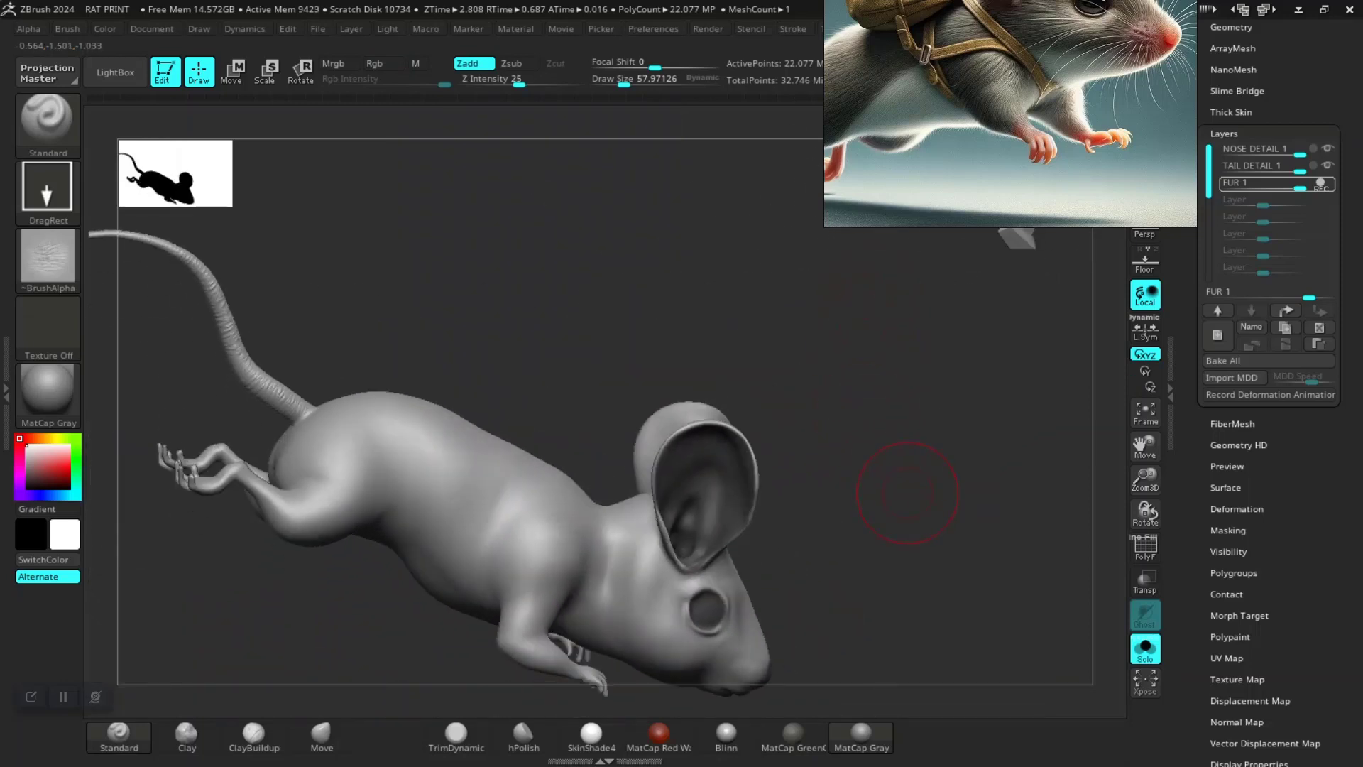
{"action": "left_click_drag", "start_coordinate": [907, 492], "coordinate": [888, 466]}
{"action": "mouse_move", "coordinate": [499, 390]}
{"action": "left_mouse_down"}
{"action": "mouse_move", "coordinate": [519, 355]}
{"action": "mouse_move", "coordinate": [532, 395]}
{"action": "mouse_move", "coordinate": [522, 312]}
{"action": "left_mouse_up"}
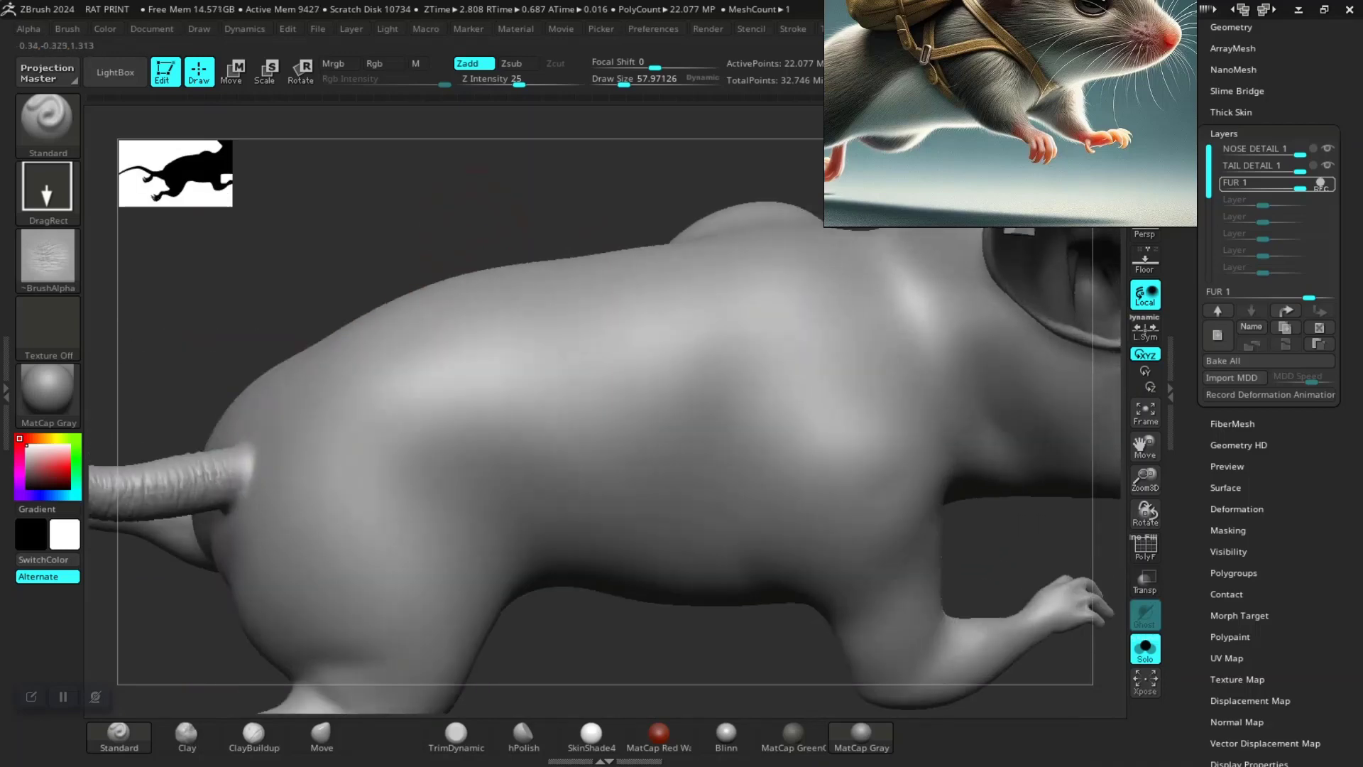
{"action": "left_click_drag", "start_coordinate": [305, 213], "coordinate": [578, 452]}
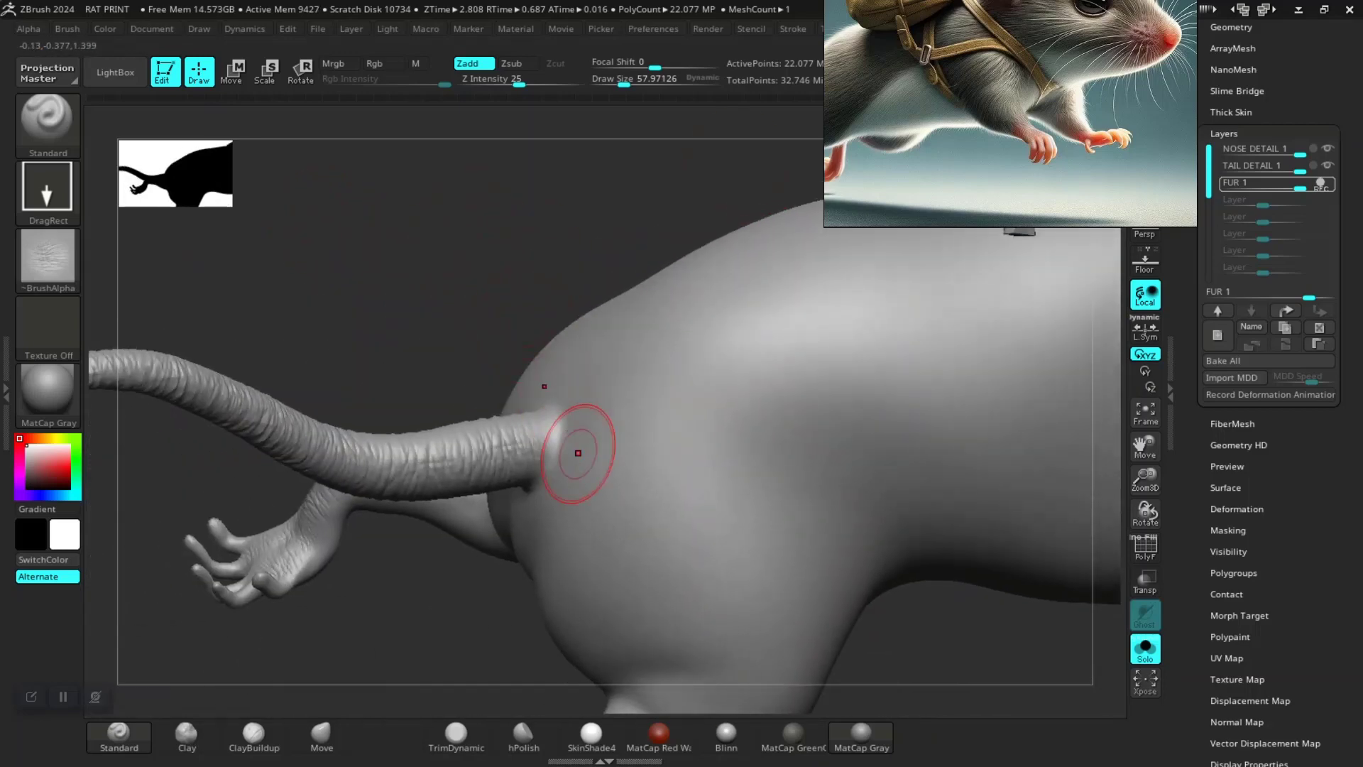
{"action": "mouse_move", "coordinate": [487, 289]}
{"action": "left_mouse_down"}
{"action": "mouse_move", "coordinate": [487, 380]}
{"action": "mouse_move", "coordinate": [582, 403]}
{"action": "mouse_move", "coordinate": [518, 396]}
{"action": "mouse_move", "coordinate": [624, 463]}
{"action": "left_mouse_up"}
Mask a band around the tail base and blur it to soften the edge
{"action": "key", "text": "ctrl"}
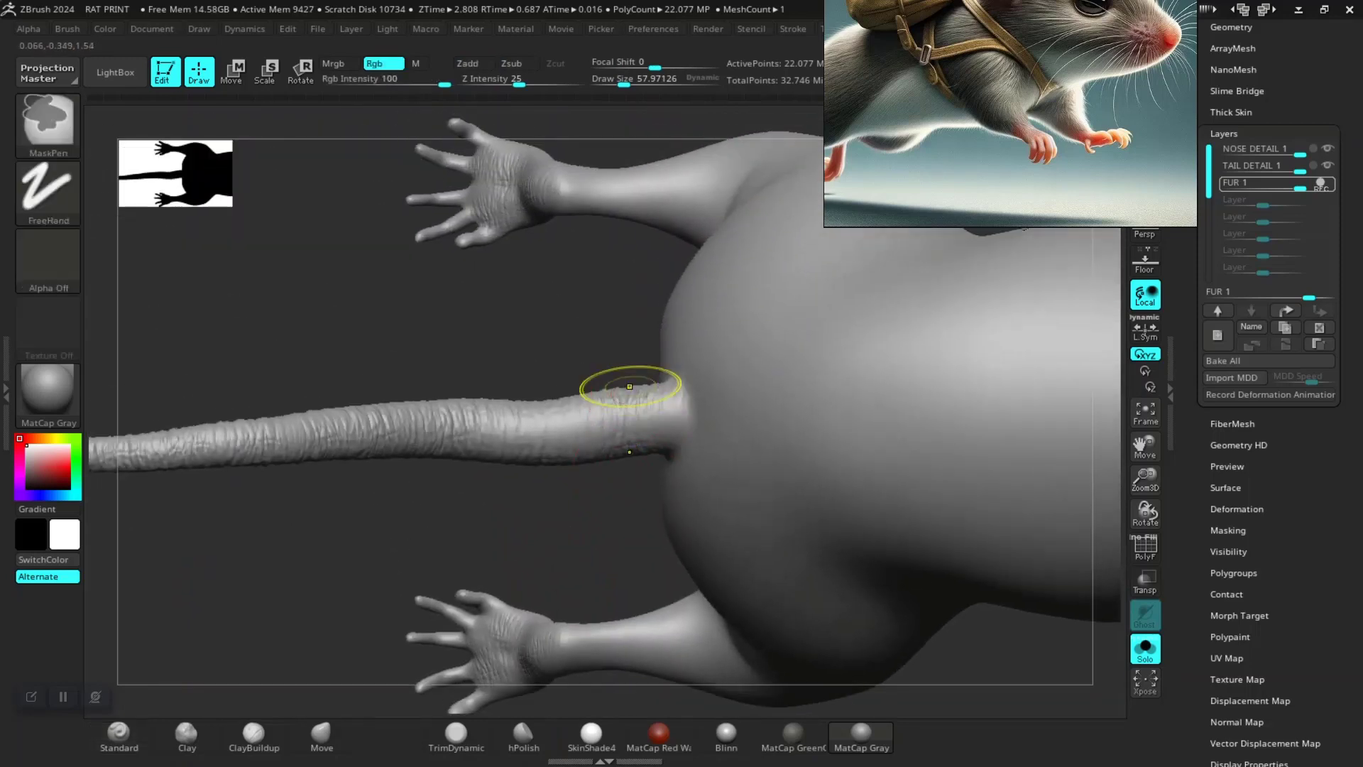
{"action": "left_click_drag", "start_coordinate": [638, 404], "coordinate": [638, 407], "text": "ctrl"}
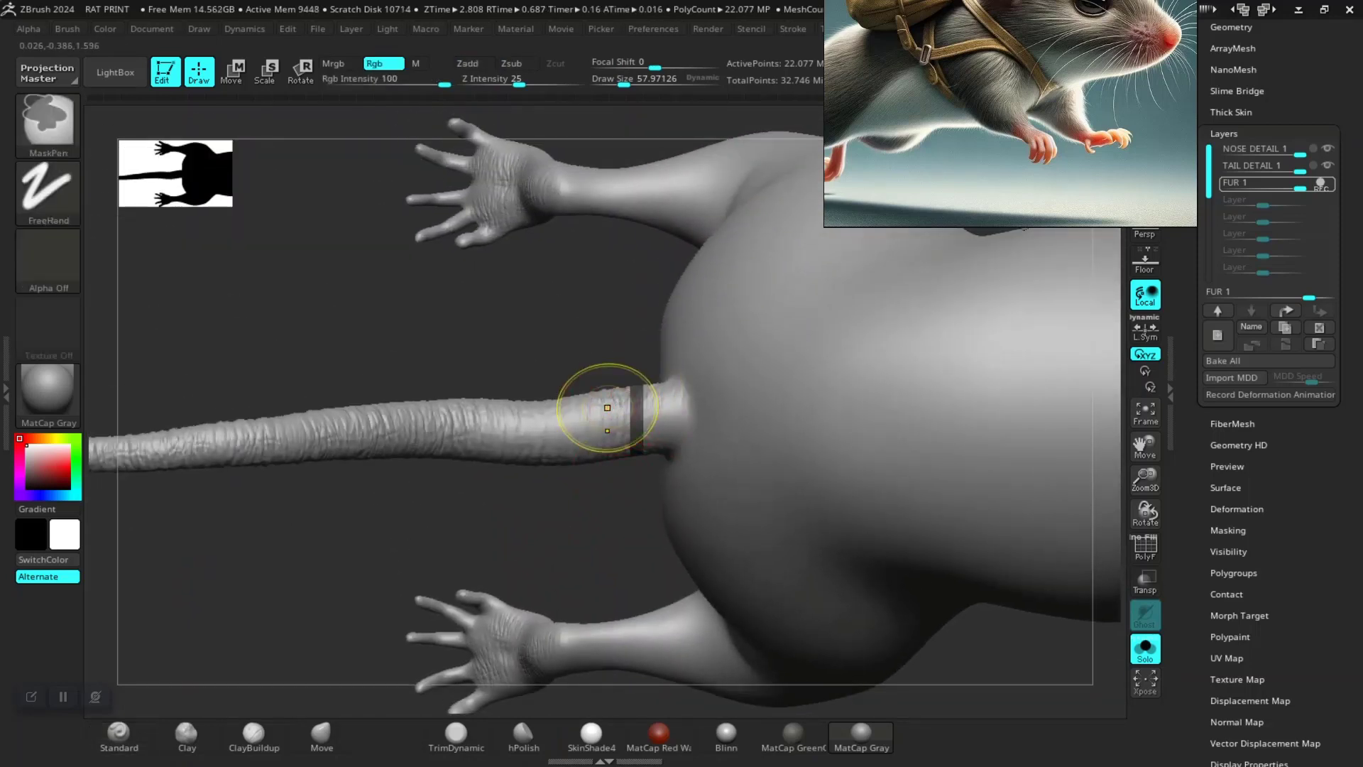
{"action": "left_click", "coordinate": [607, 407], "text": "ctrl"}
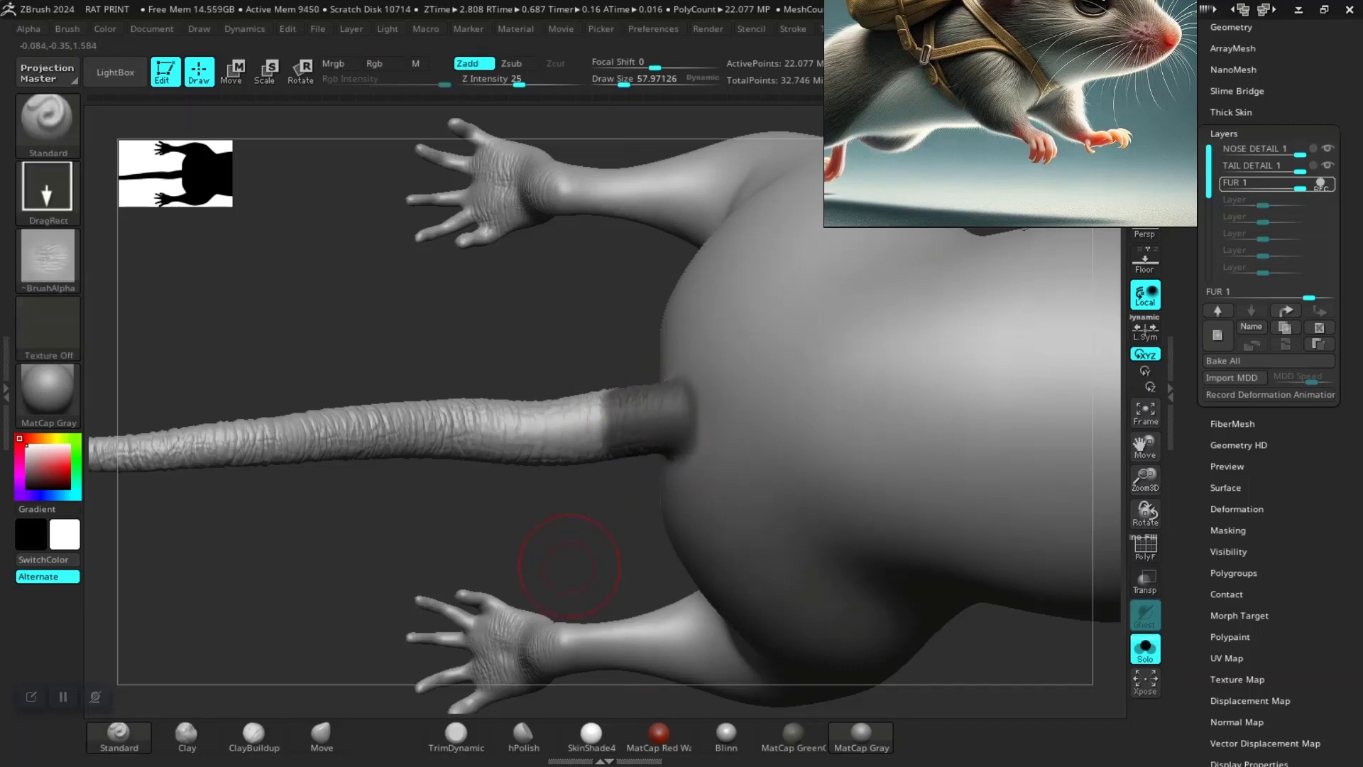
{"action": "left_click_drag", "start_coordinate": [547, 562], "coordinate": [674, 429]}
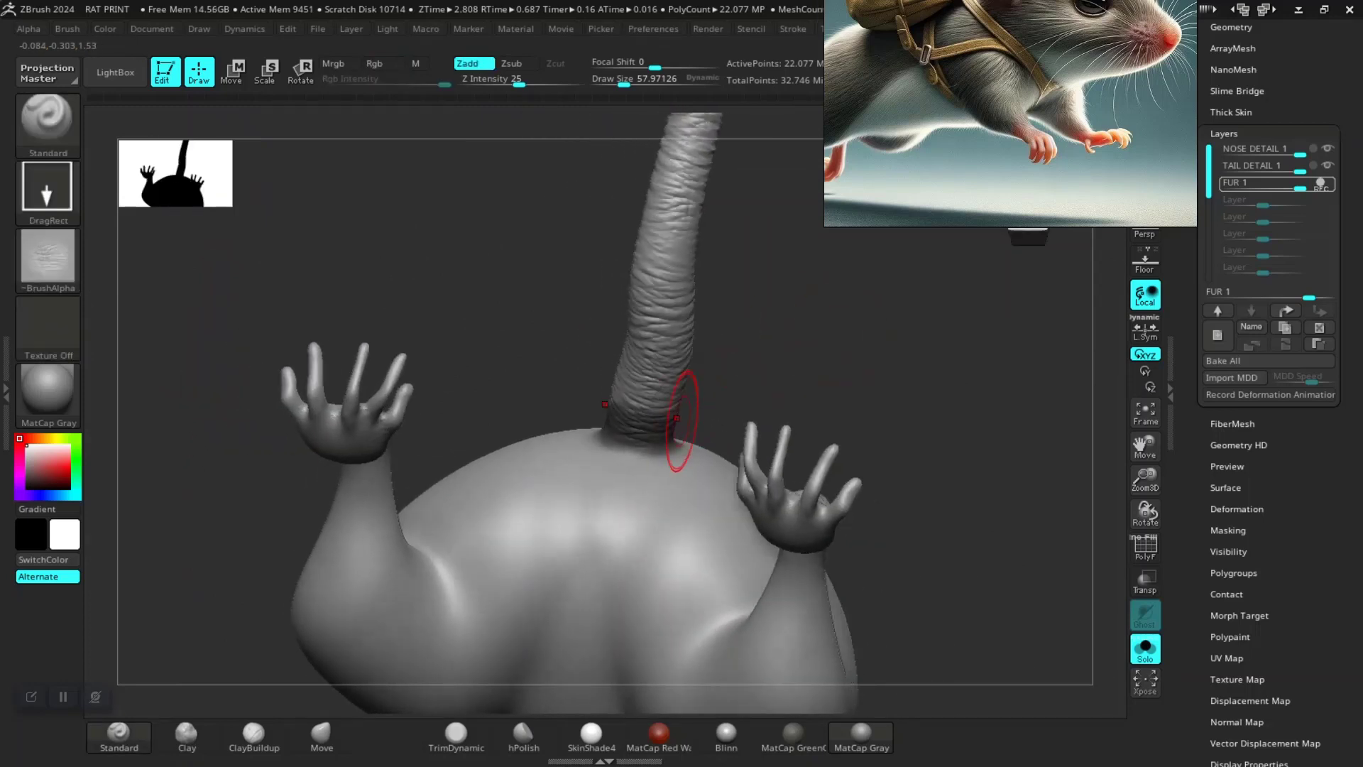
{"action": "left_click_drag", "start_coordinate": [838, 397], "coordinate": [923, 341]}
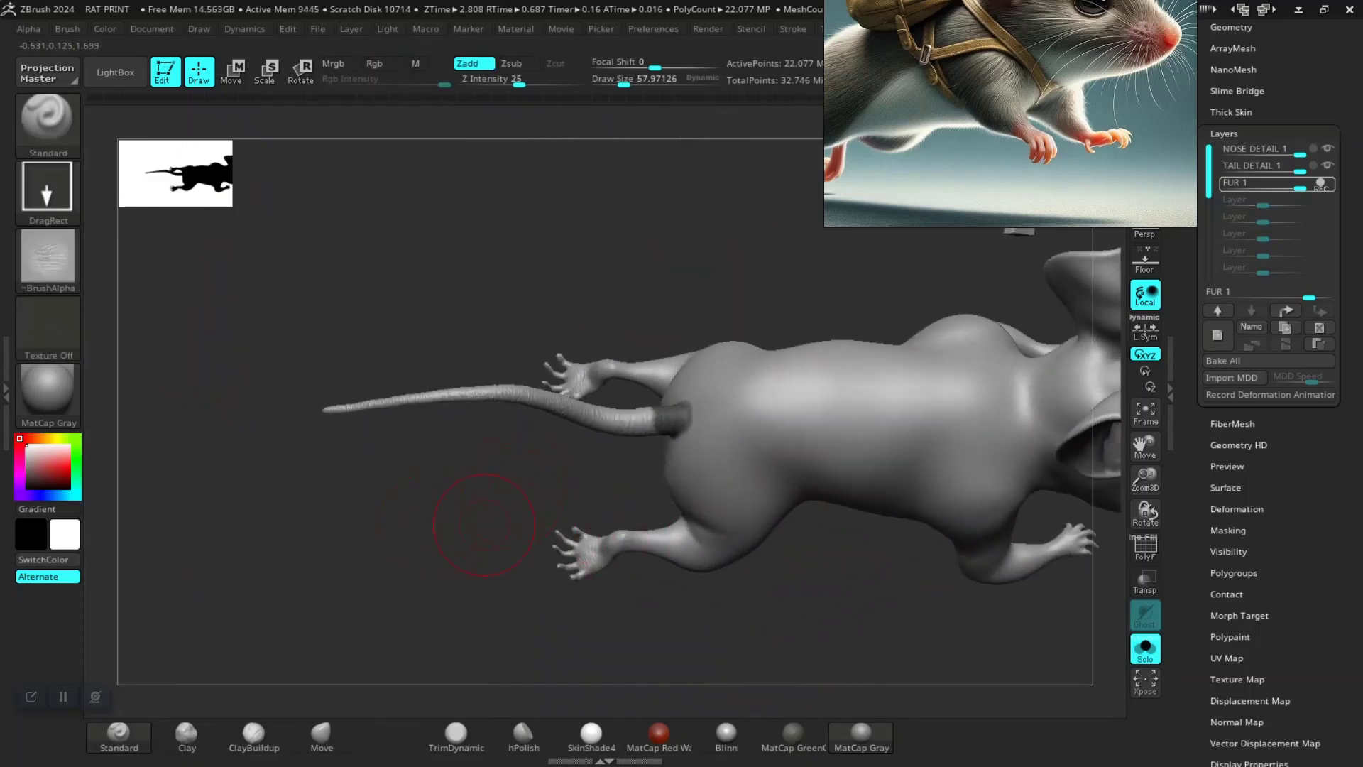
{"action": "mouse_move", "coordinate": [426, 487]}
{"action": "left_mouse_down"}
{"action": "mouse_move", "coordinate": [465, 596]}
{"action": "mouse_move", "coordinate": [530, 437]}
{"action": "left_mouse_up"}
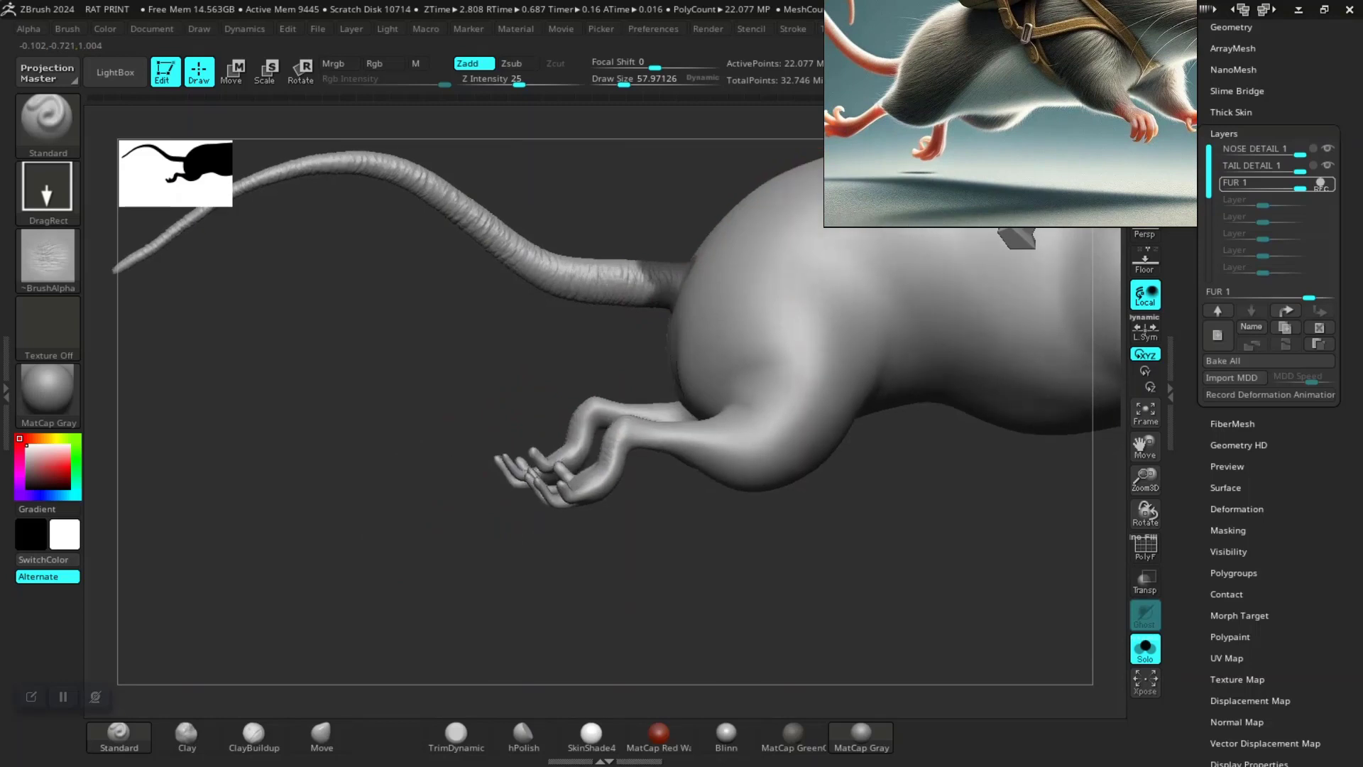
{"action": "left_click_drag", "start_coordinate": [382, 558], "coordinate": [545, 504]}
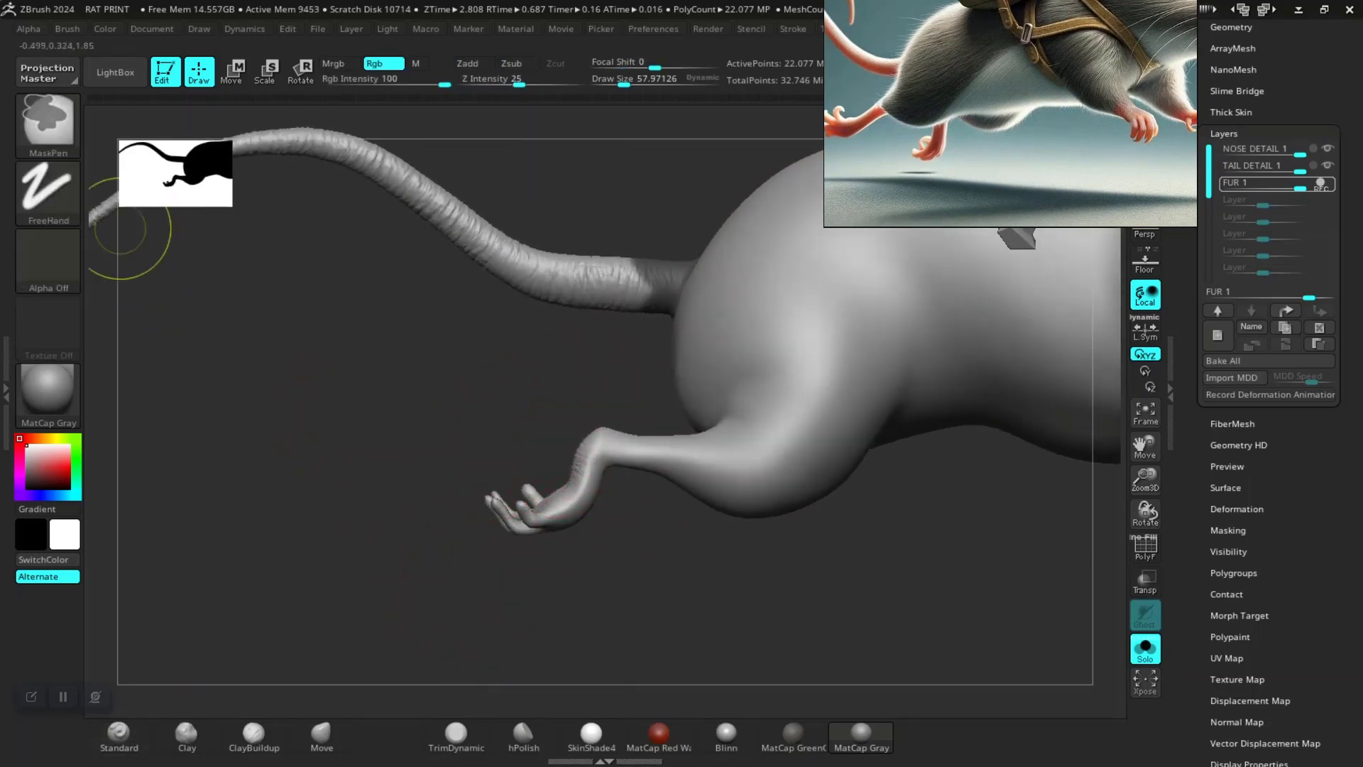
Switch to the MaskLasso brush and lasso-mask the rat's hand and front paw
{"action": "key", "text": "ctrl+b"}
{"action": "key", "text": "ctrl+b"}
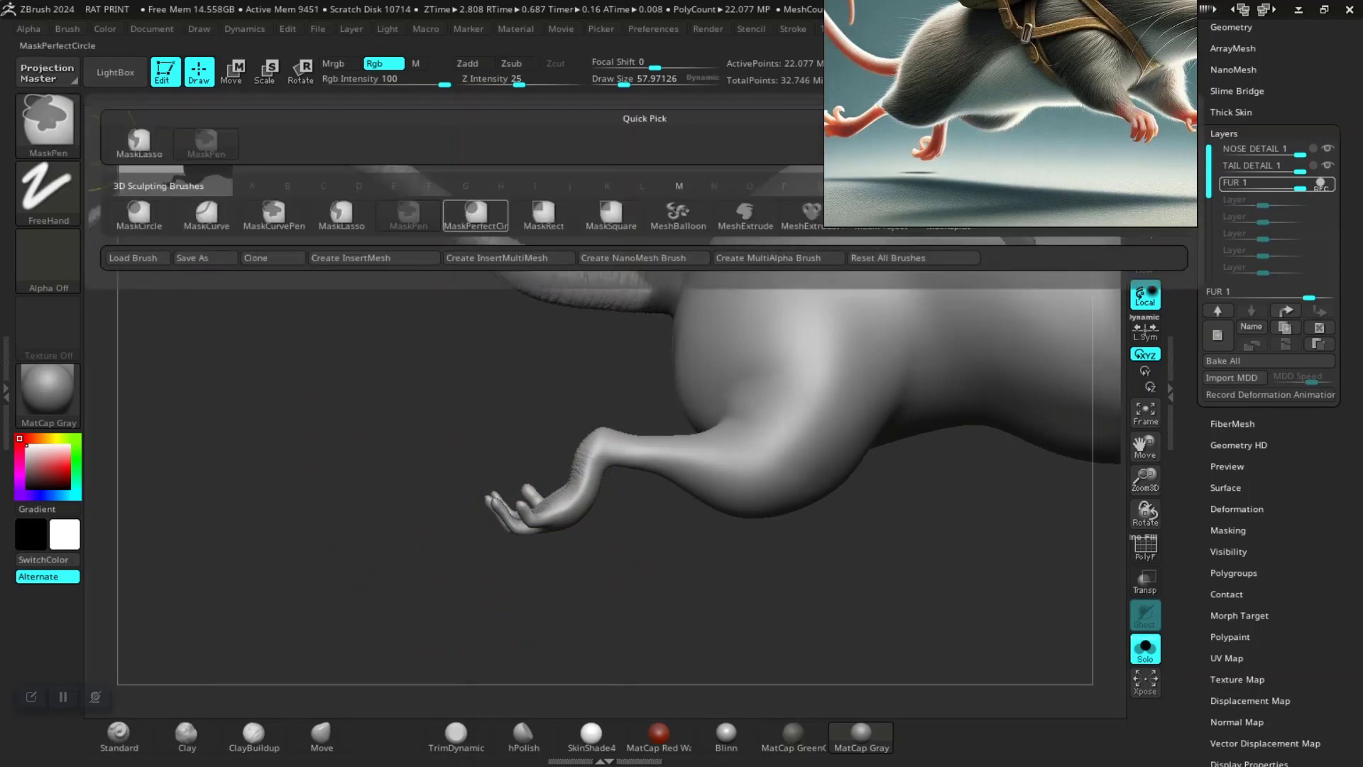
{"action": "left_click", "coordinate": [342, 211]}
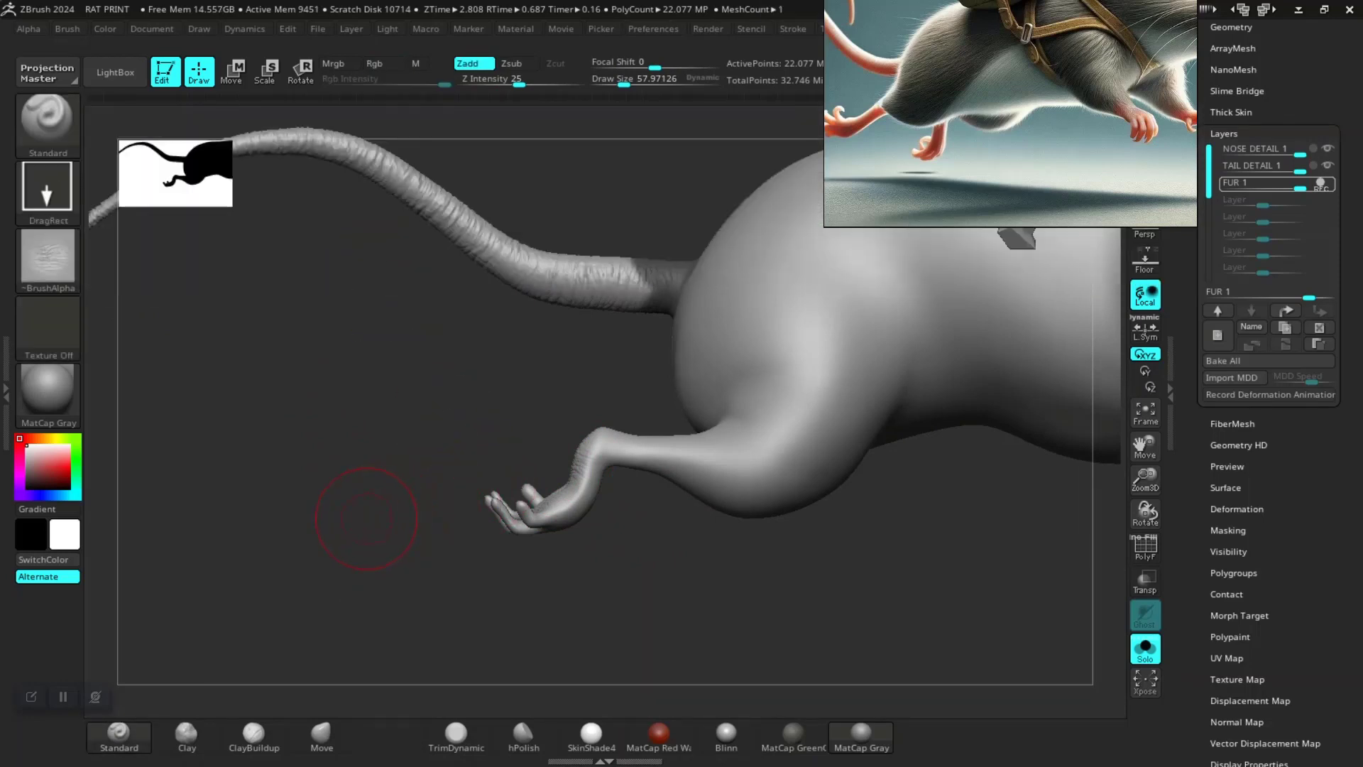
{"action": "mouse_move", "coordinate": [351, 504]}
{"action": "left_mouse_down", "text": "ctrl"}
{"action": "mouse_move", "coordinate": [325, 496]}
{"action": "mouse_move", "coordinate": [564, 618]}
{"action": "mouse_move", "coordinate": [693, 594]}
{"action": "mouse_move", "coordinate": [791, 507]}
{"action": "mouse_move", "coordinate": [563, 553]}
{"action": "mouse_move", "coordinate": [639, 502]}
{"action": "mouse_move", "coordinate": [624, 525]}
{"action": "mouse_move", "coordinate": [785, 609]}
{"action": "mouse_move", "coordinate": [774, 632]}
{"action": "mouse_move", "coordinate": [898, 572]}
{"action": "mouse_move", "coordinate": [781, 700]}
{"action": "mouse_move", "coordinate": [743, 521]}
{"action": "mouse_move", "coordinate": [880, 539]}
{"action": "left_mouse_up", "text": "ctrl"}
{"action": "key", "text": "f"}
{"action": "key", "text": "ctrl"}
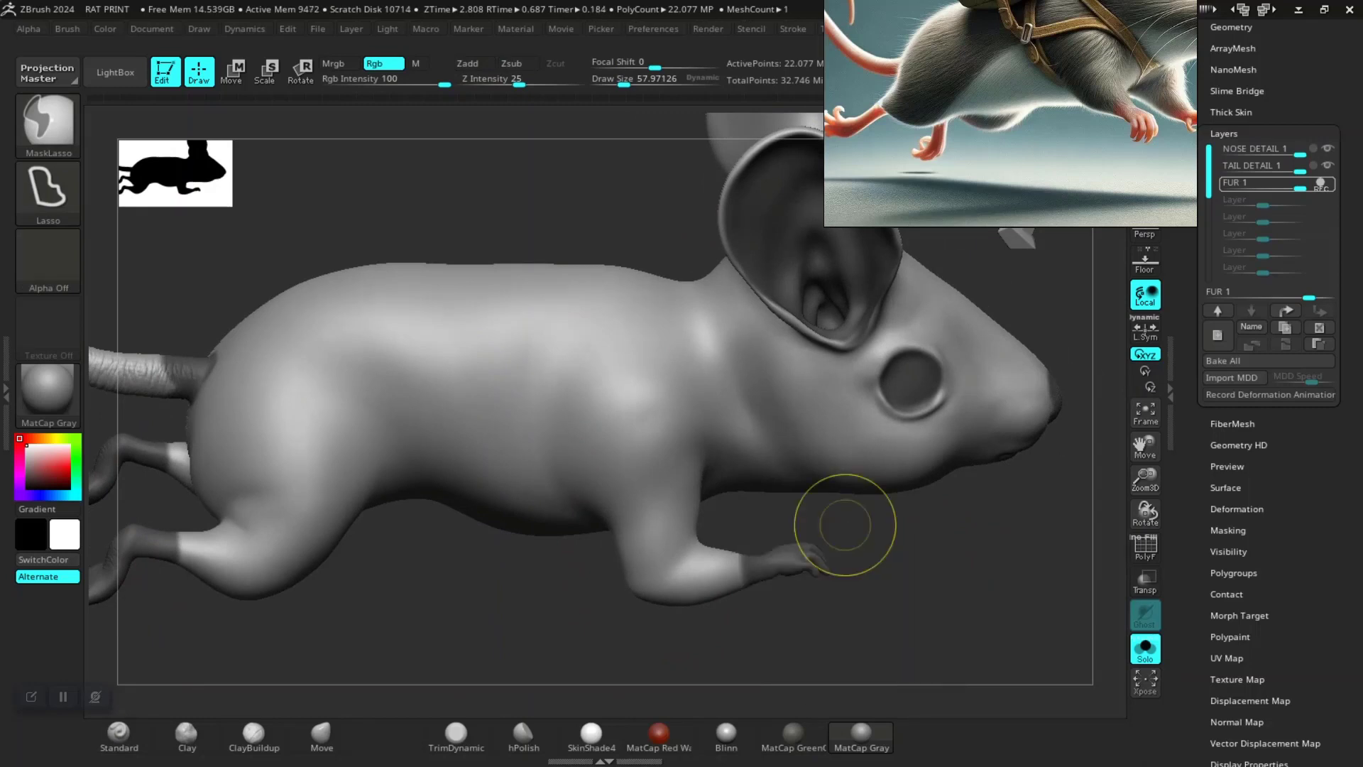
{"action": "mouse_move", "coordinate": [913, 624]}
{"action": "left_mouse_down"}
{"action": "mouse_move", "coordinate": [710, 426]}
{"action": "mouse_move", "coordinate": [815, 611]}
{"action": "mouse_move", "coordinate": [731, 548]}
{"action": "mouse_move", "coordinate": [746, 562]}
{"action": "mouse_move", "coordinate": [668, 628]}
{"action": "mouse_move", "coordinate": [682, 618]}
{"action": "mouse_move", "coordinate": [612, 627]}
{"action": "left_mouse_up"}
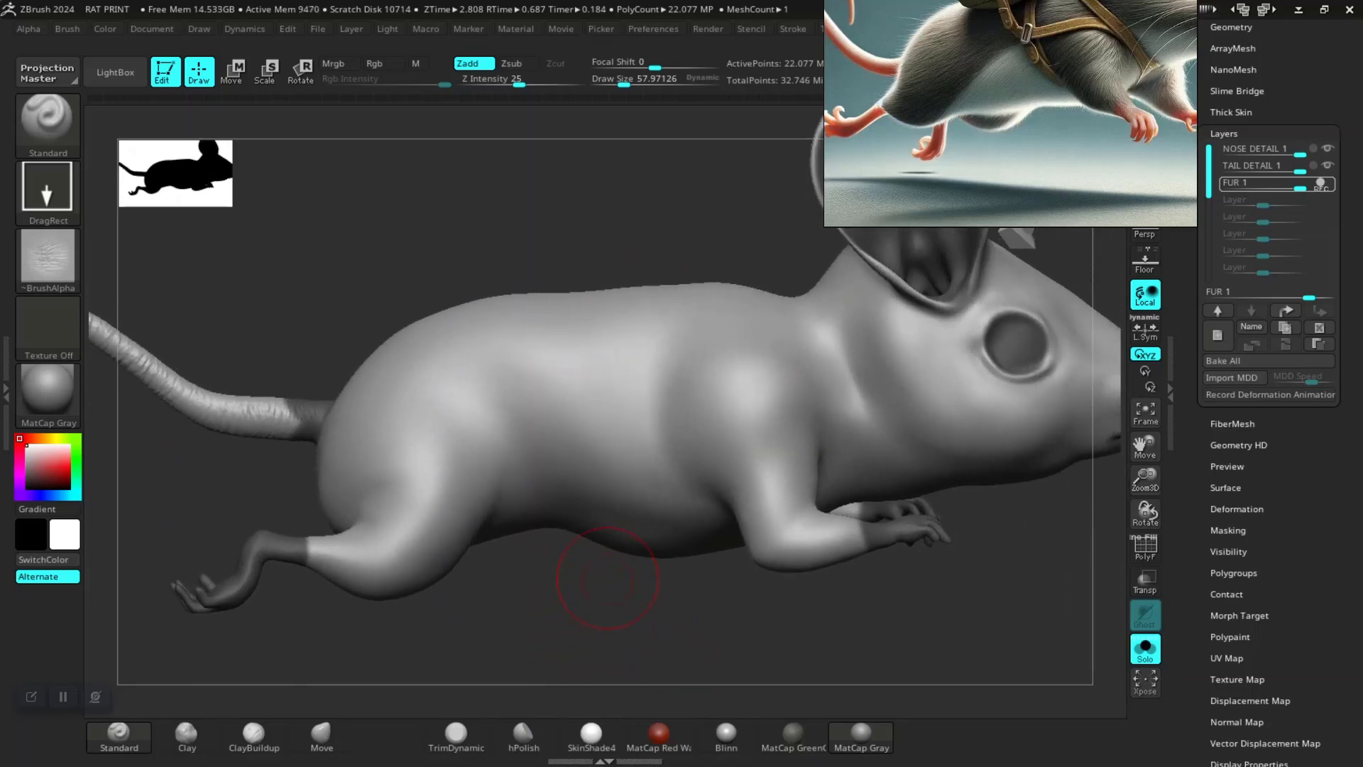
{"action": "key", "text": "ctrl"}
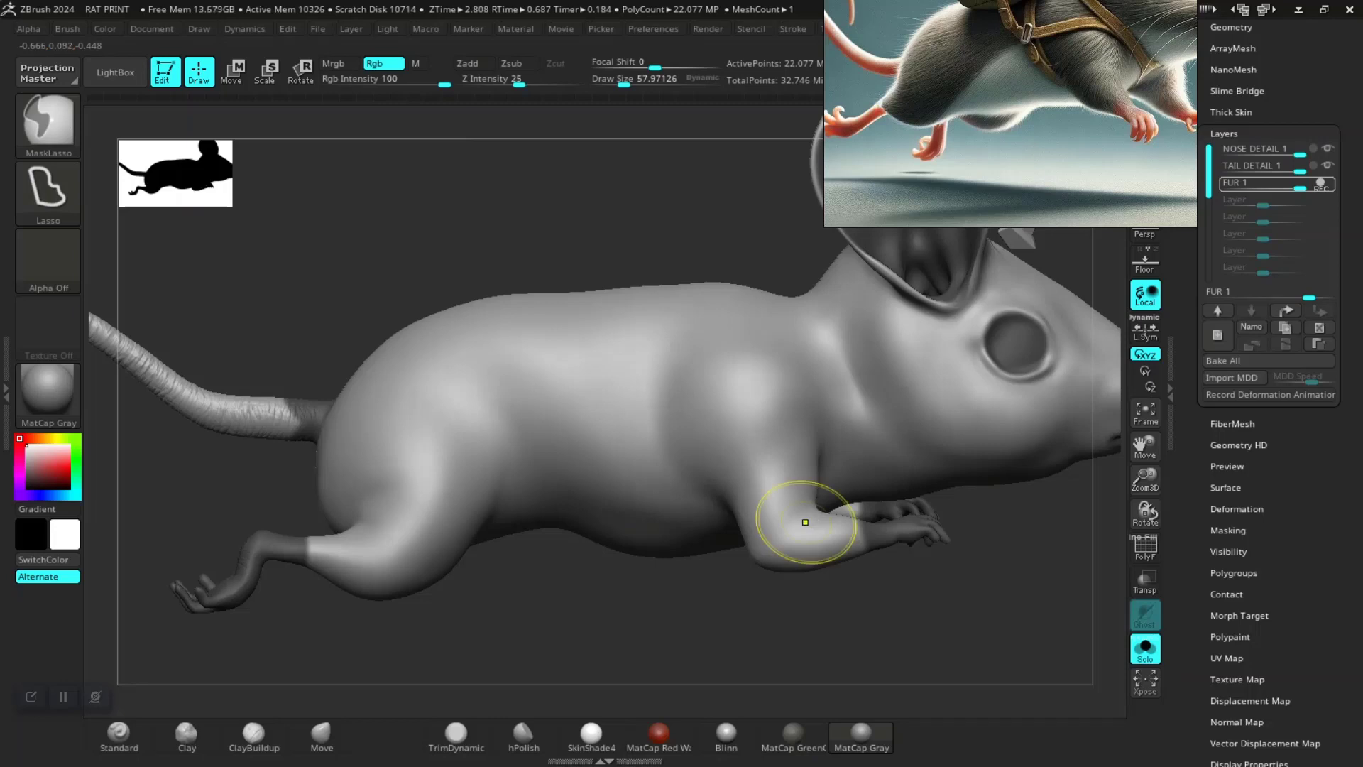
{"action": "key", "text": "ctrl"}
Invert the mask so only the limbs stay masked, then drop a subdivision level
{"action": "key", "text": "ctrl+z"}
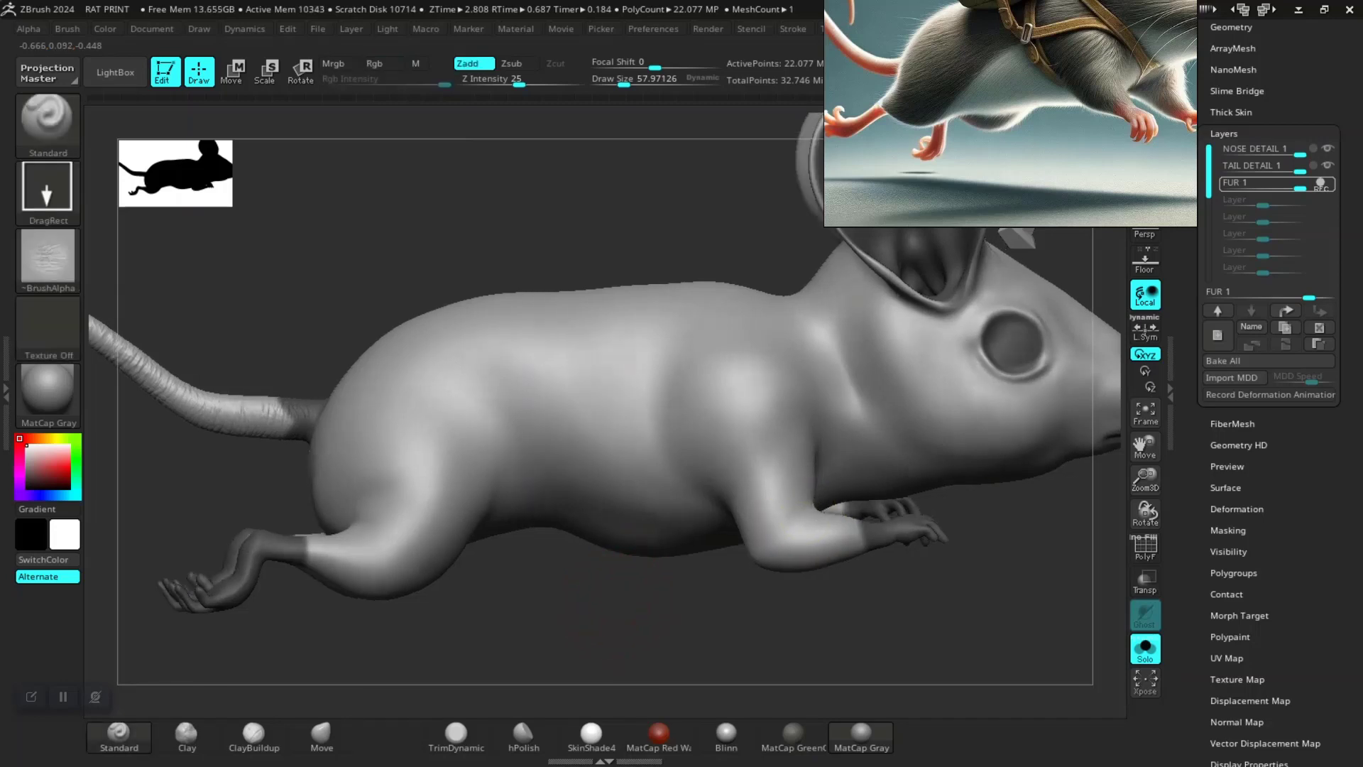
{"action": "left_click", "coordinate": [615, 599], "text": "ctrl"}
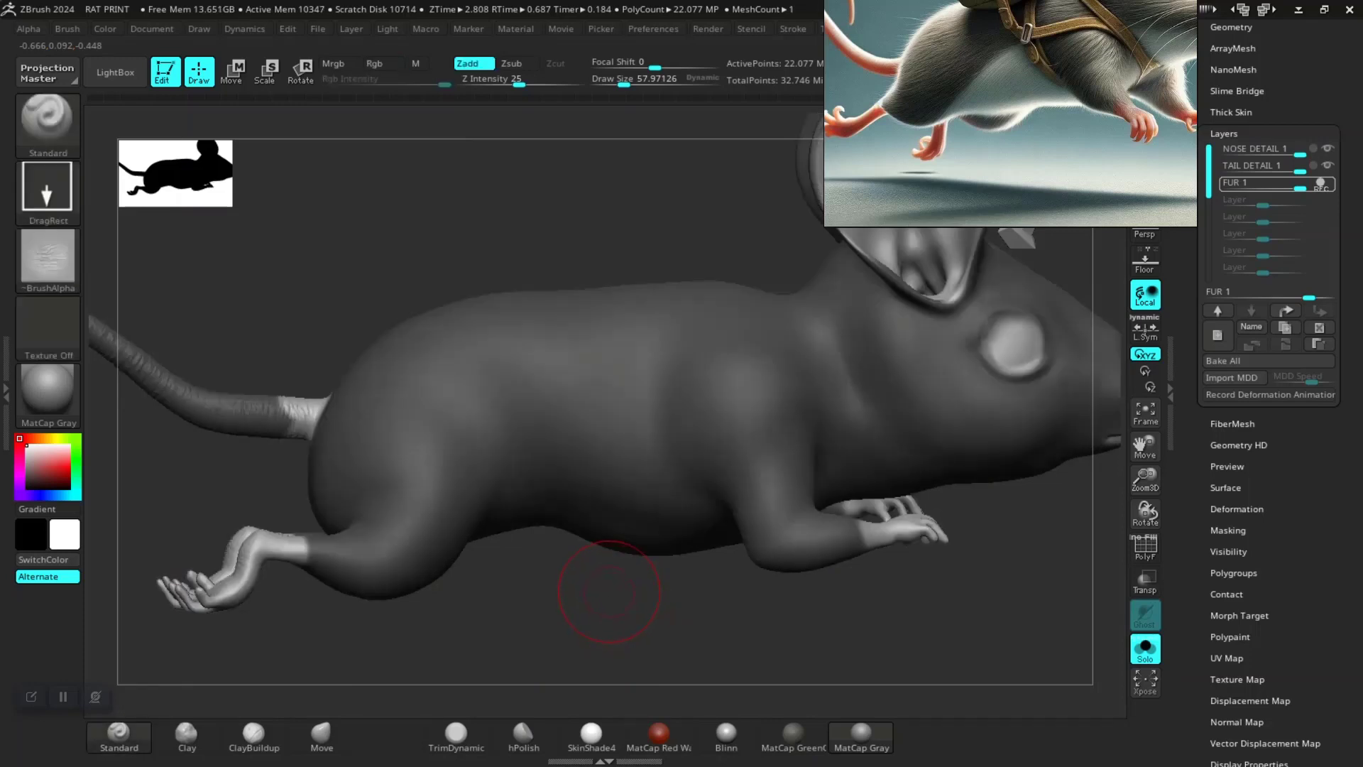
{"action": "left_click_drag", "start_coordinate": [598, 614], "coordinate": [622, 604], "text": "ctrl"}
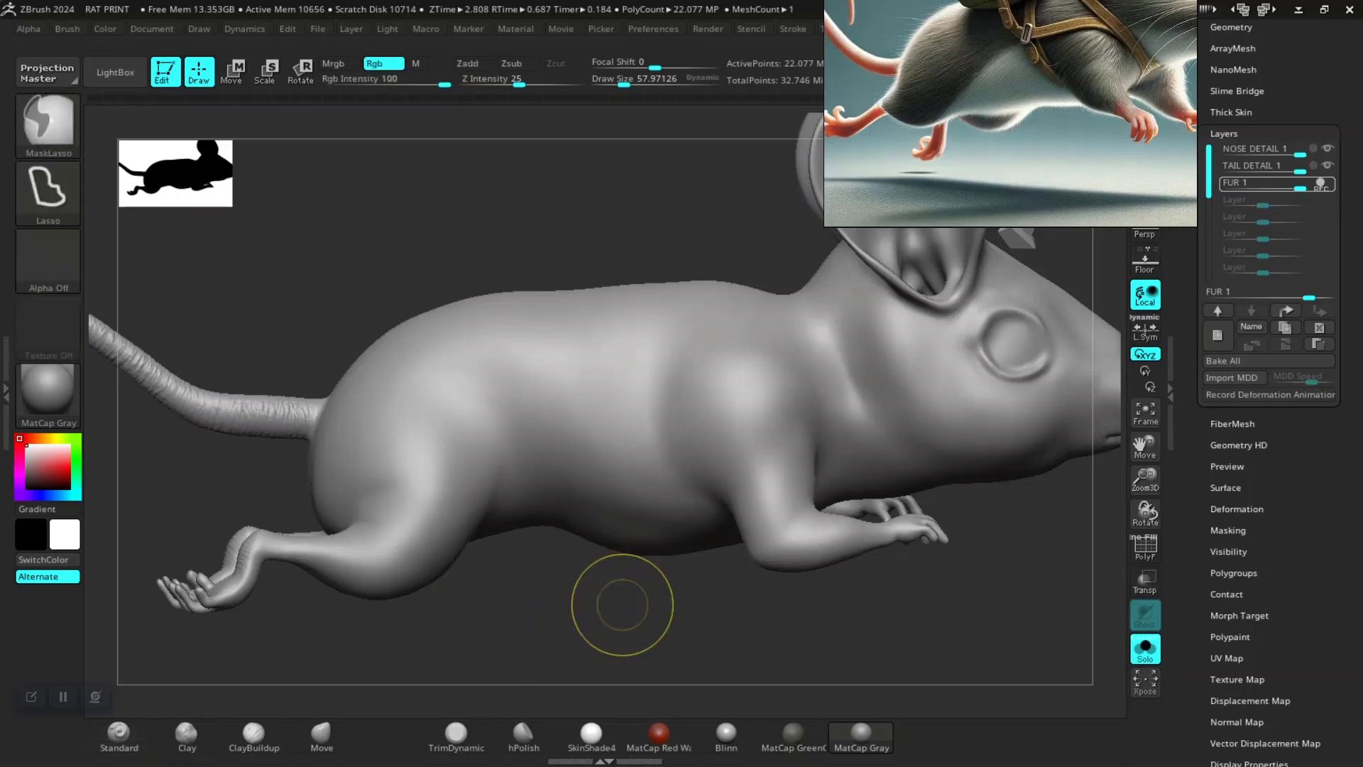
{"action": "key", "text": "ctrl+z"}
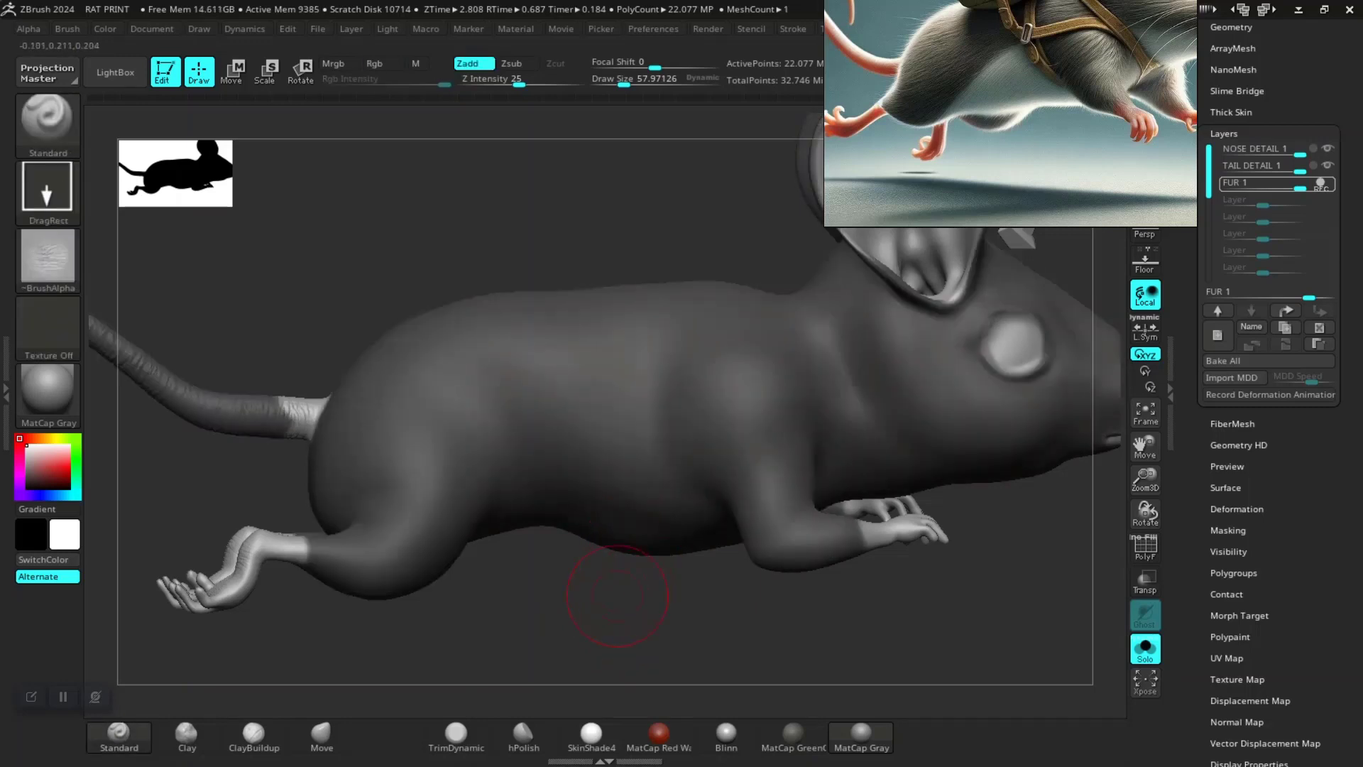
{"action": "left_click", "coordinate": [616, 596], "text": "ctrl"}
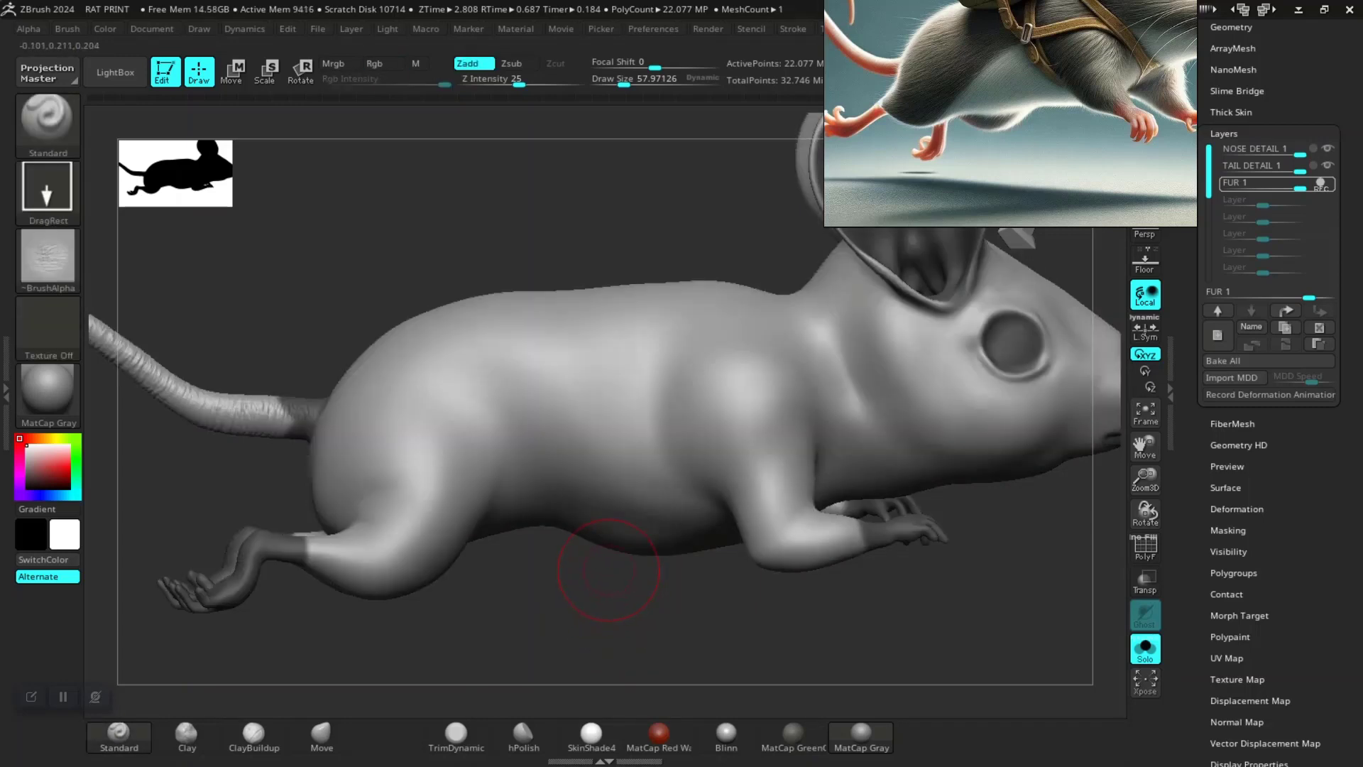
{"action": "key", "text": "shift+d"}
{"action": "key", "text": "shift+d"}
{"action": "key", "text": "shift+d"}
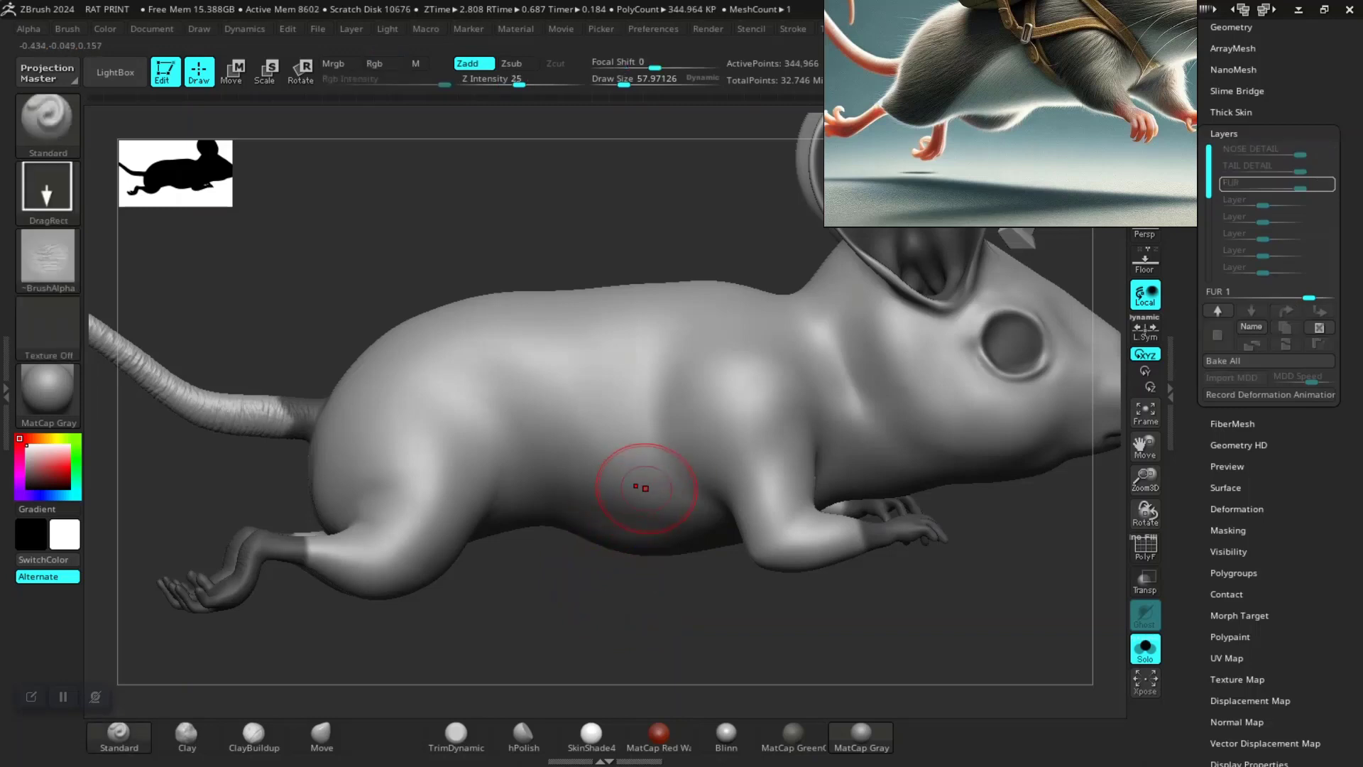
Lasso-mask the tail and return the rat to its full 22.077 million polygon level
{"action": "key", "text": "ctrl"}
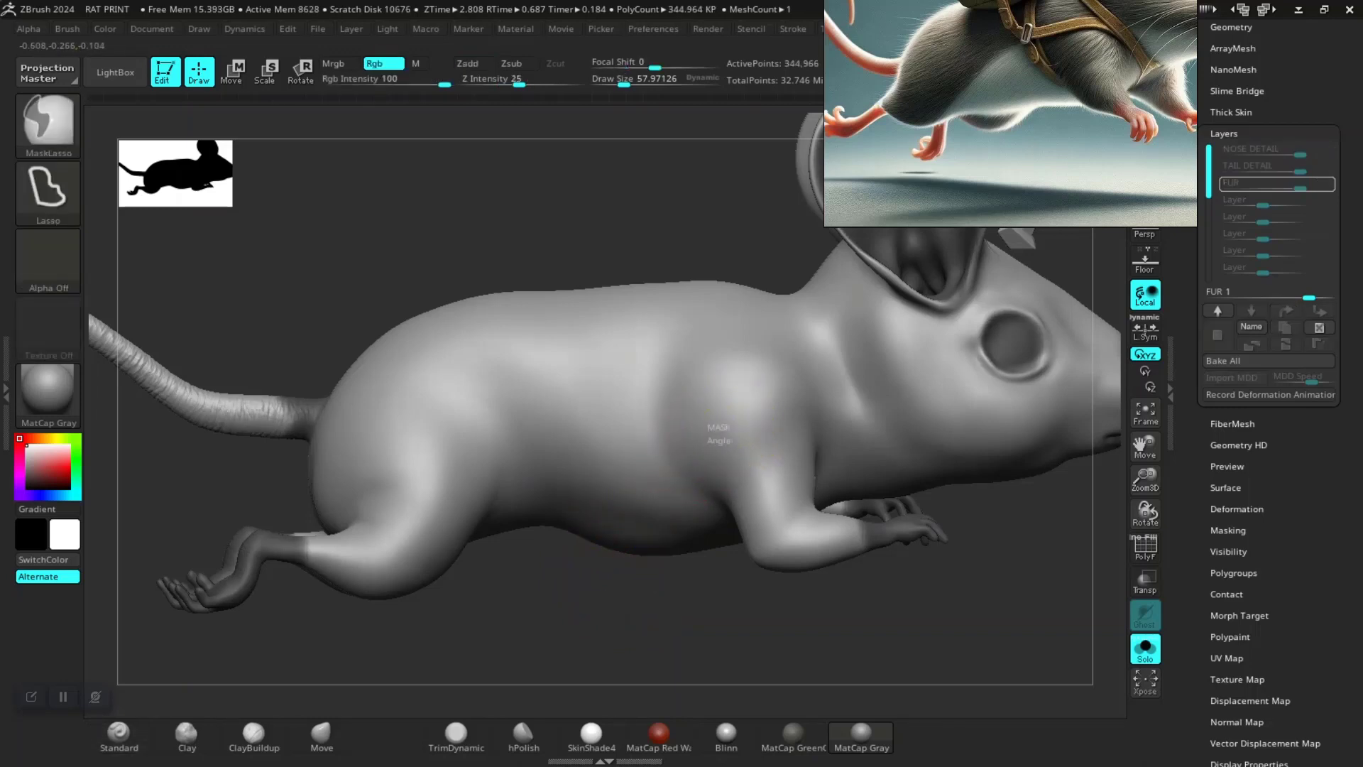
{"action": "mouse_move", "coordinate": [550, 582]}
{"action": "left_mouse_down"}
{"action": "mouse_move", "coordinate": [710, 568]}
{"action": "mouse_move", "coordinate": [365, 456]}
{"action": "left_mouse_up"}
{"action": "right_click_drag", "start_coordinate": [365, 456], "coordinate": [398, 426], "text": "ctrl"}
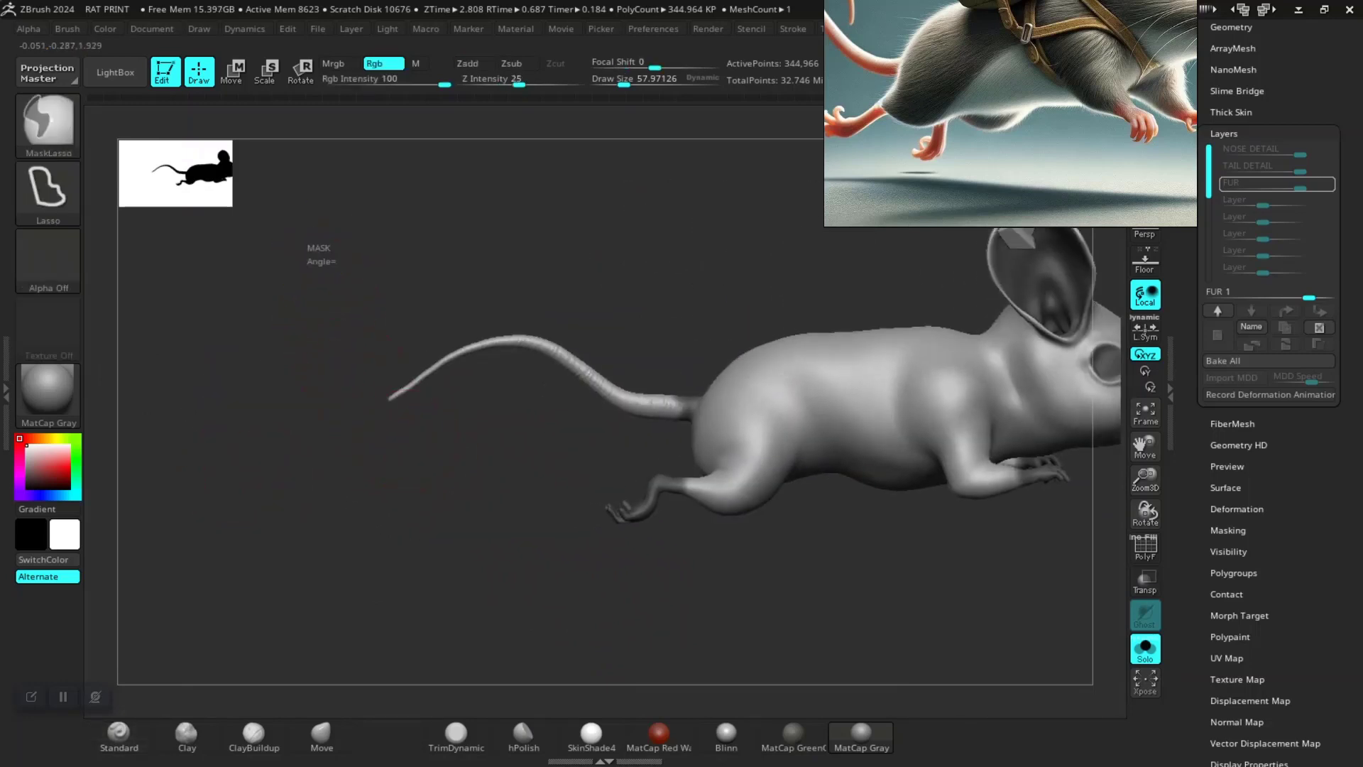
{"action": "mouse_move", "coordinate": [316, 259]}
{"action": "left_mouse_down", "text": "ctrl"}
{"action": "mouse_move", "coordinate": [683, 421]}
{"action": "mouse_move", "coordinate": [657, 501]}
{"action": "left_mouse_up", "text": "ctrl"}
{"action": "left_click_drag", "start_coordinate": [435, 532], "coordinate": [539, 540]}
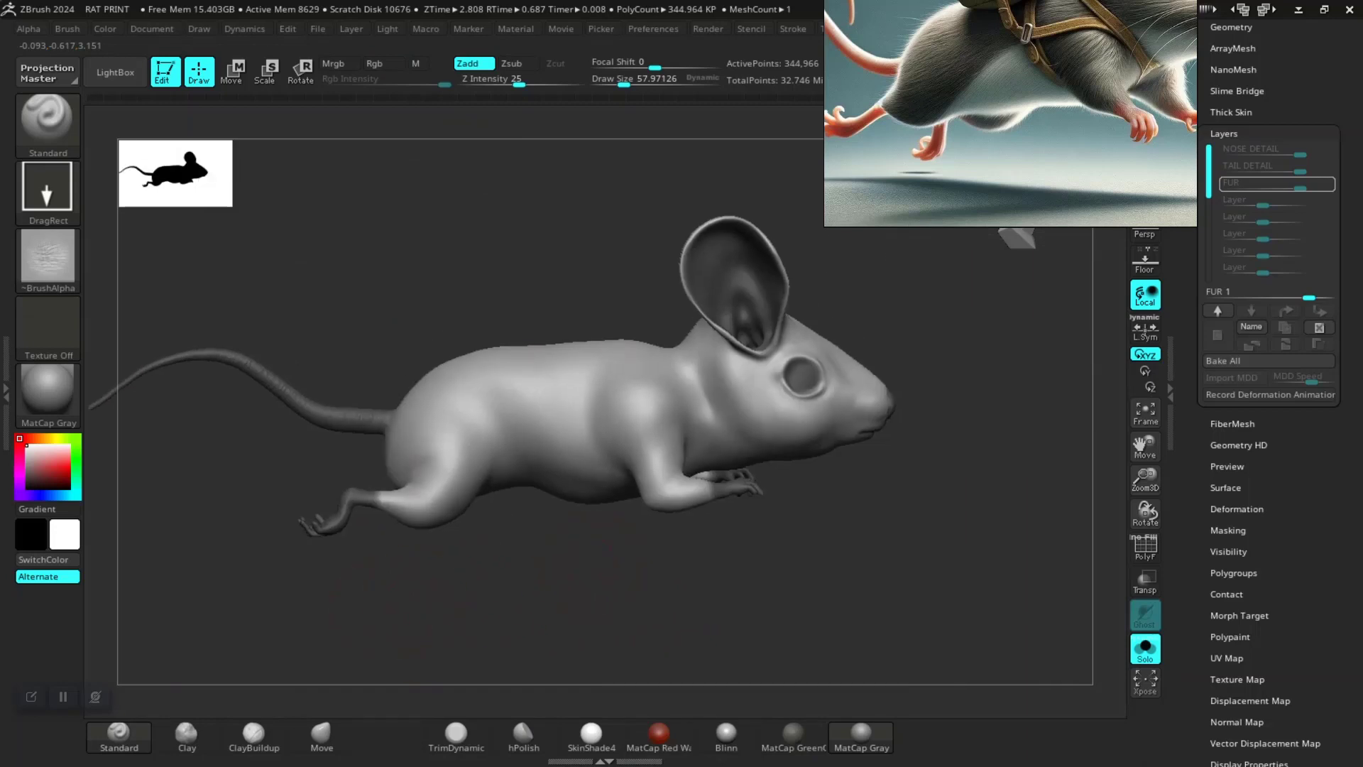
{"action": "scroll", "coordinate": [568, 355], "scroll_direction": "up", "scroll_amount": 2}
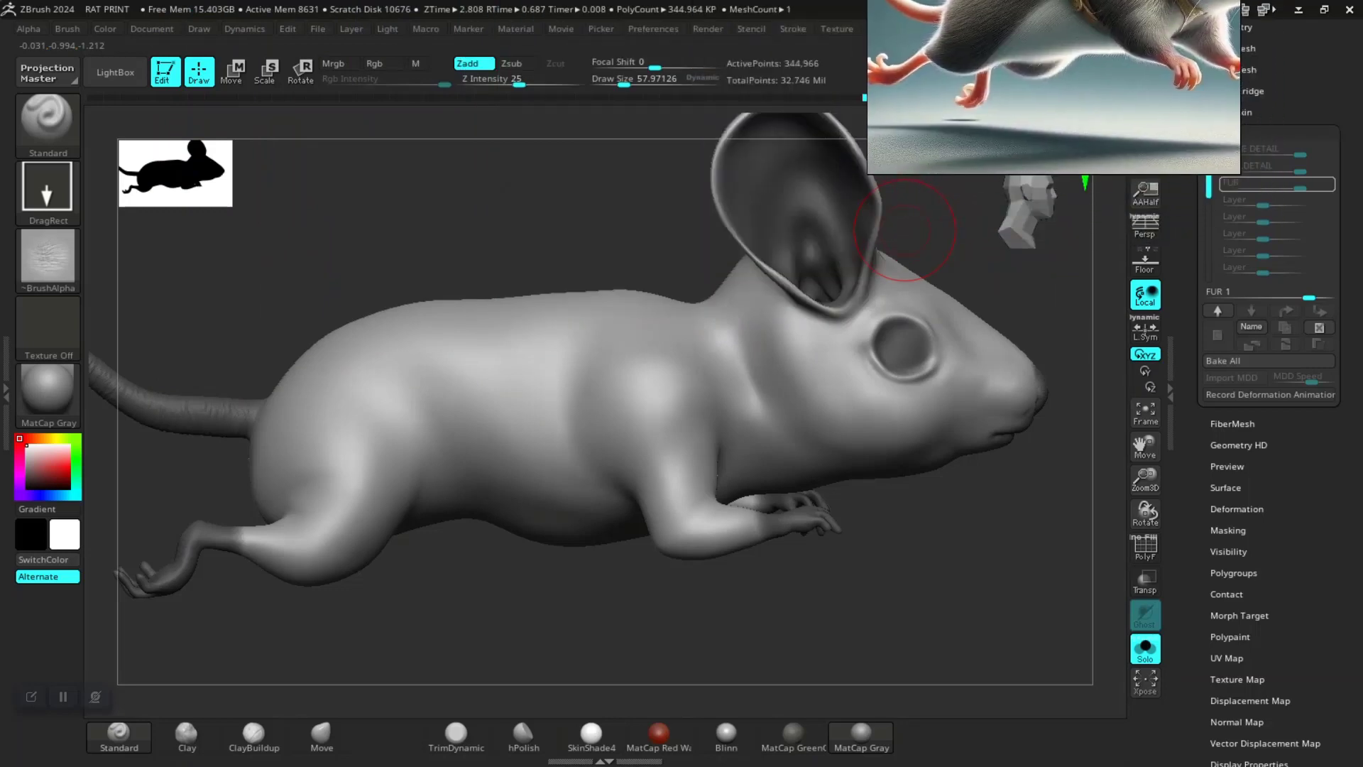
{"action": "left_click_drag", "start_coordinate": [906, 229], "coordinate": [974, 576]}
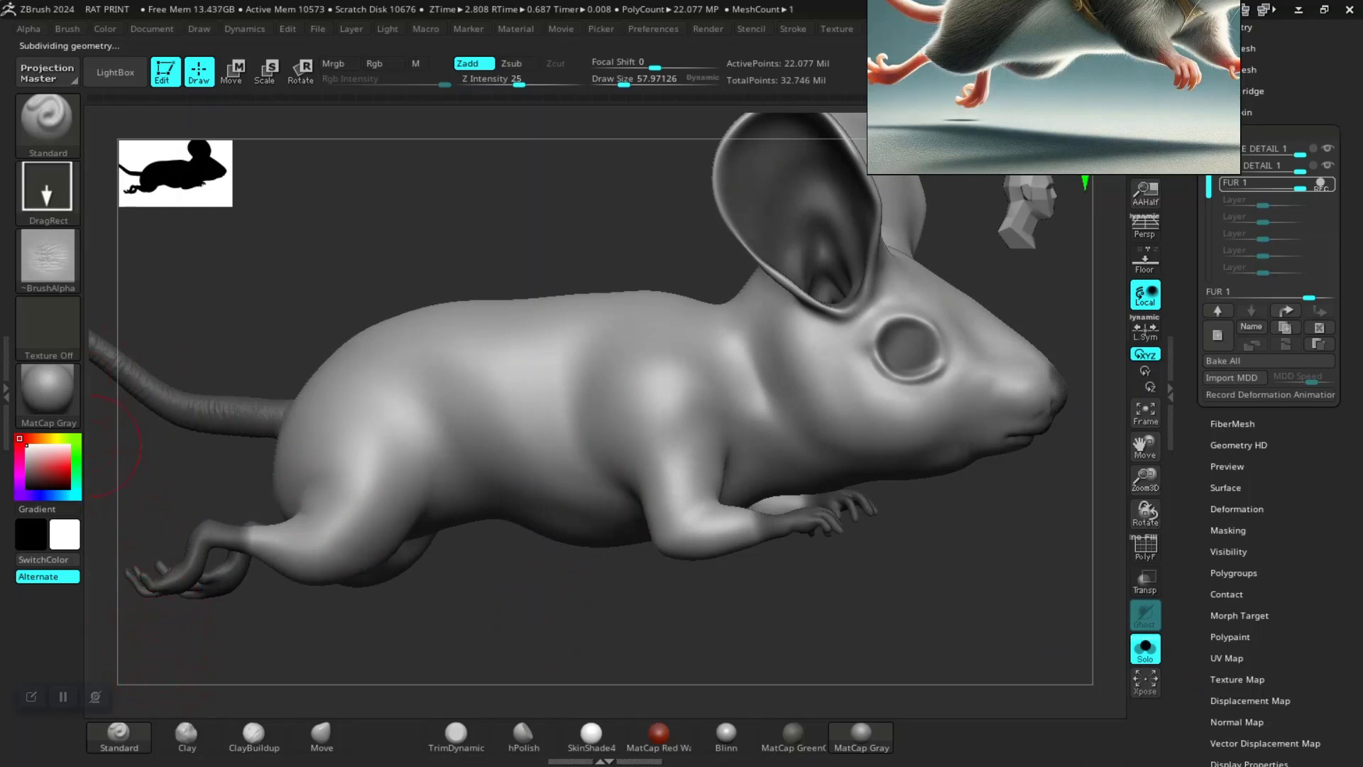
Load the ZBGs_controlled_fur brush from LightBox's GIO BRUSHES sculpting hair brushes pack
{"action": "left_click", "coordinate": [115, 72]}
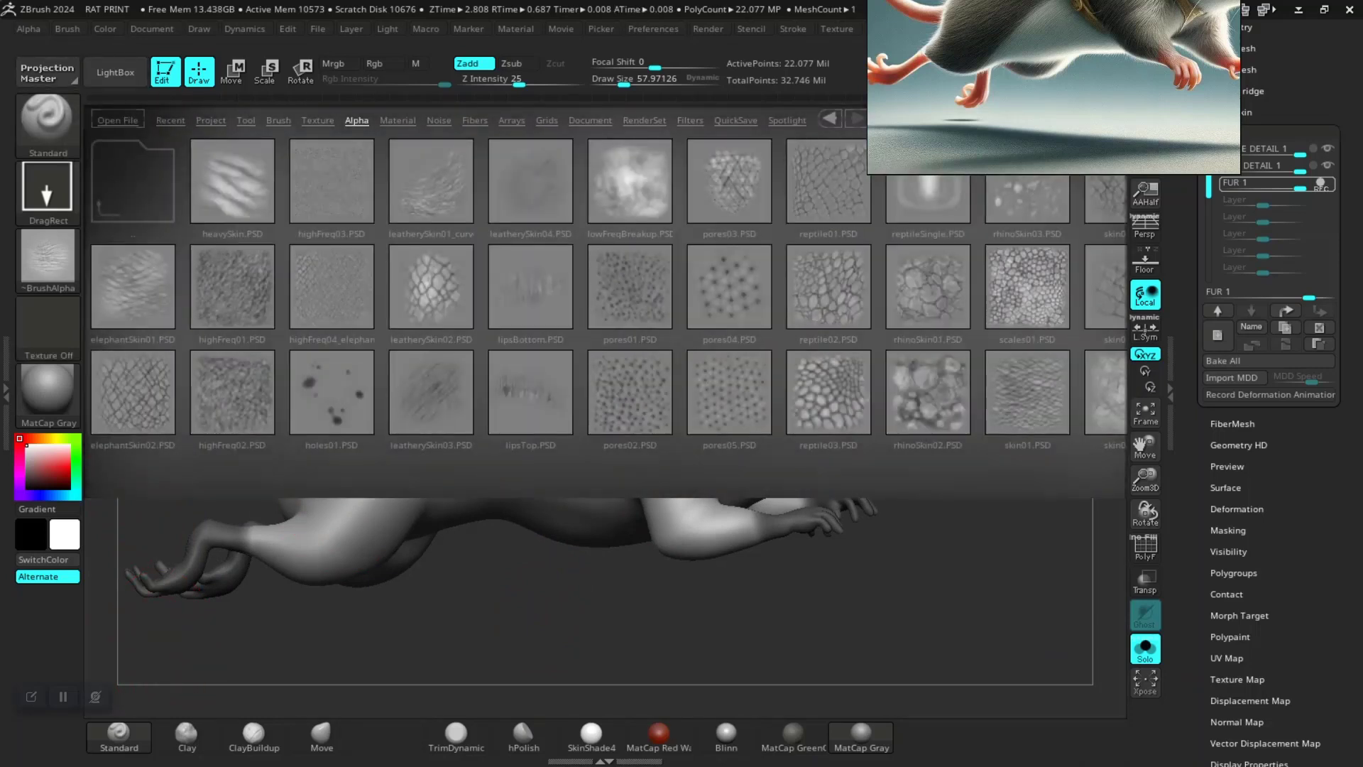
{"action": "left_click", "coordinate": [133, 181]}
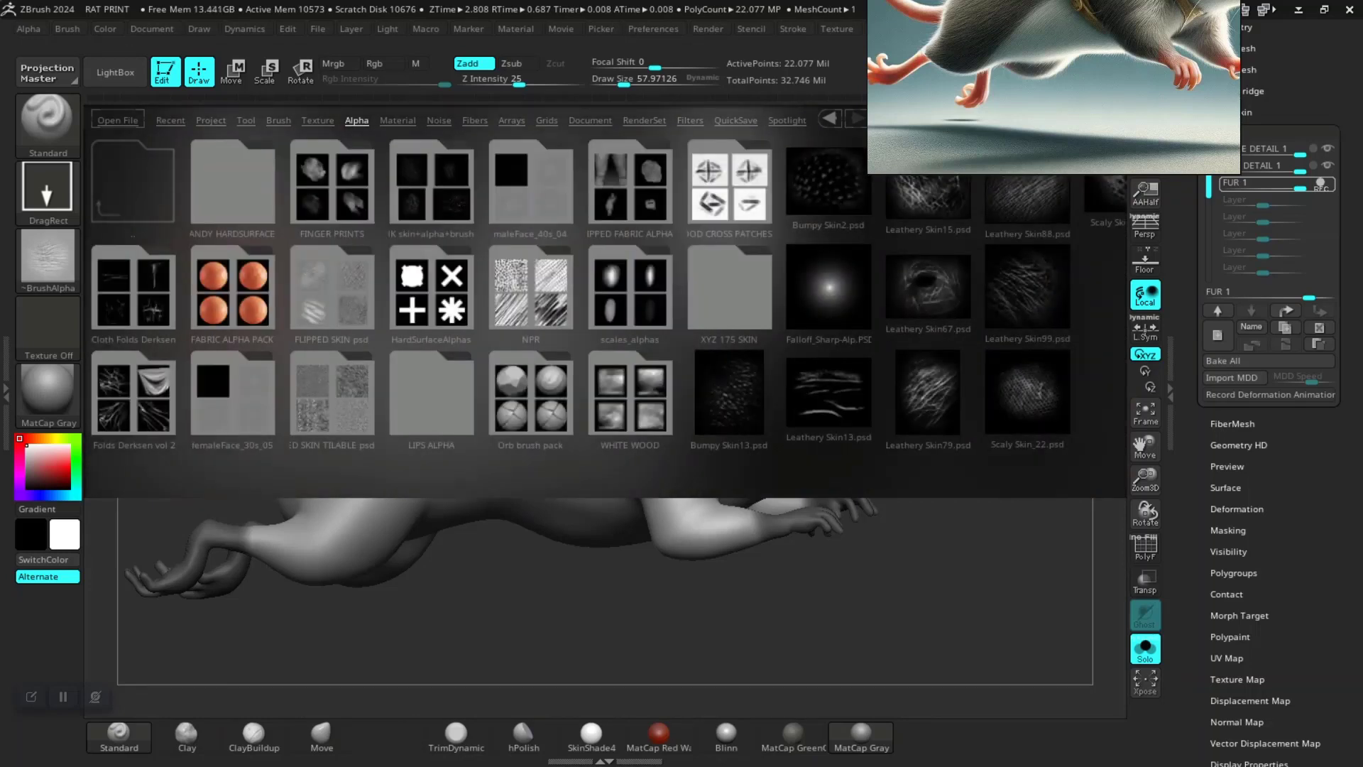
{"action": "left_click", "coordinate": [278, 120]}
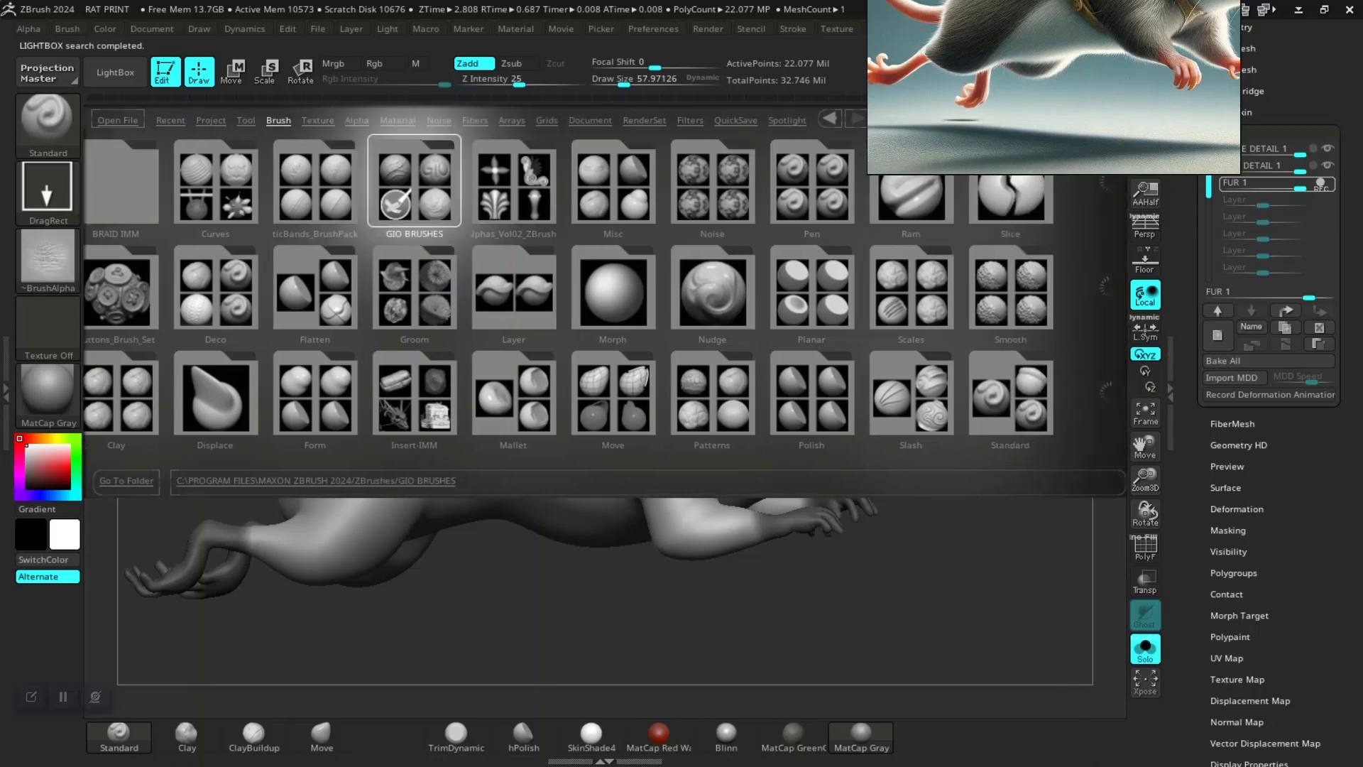
{"action": "left_click", "coordinate": [928, 195]}
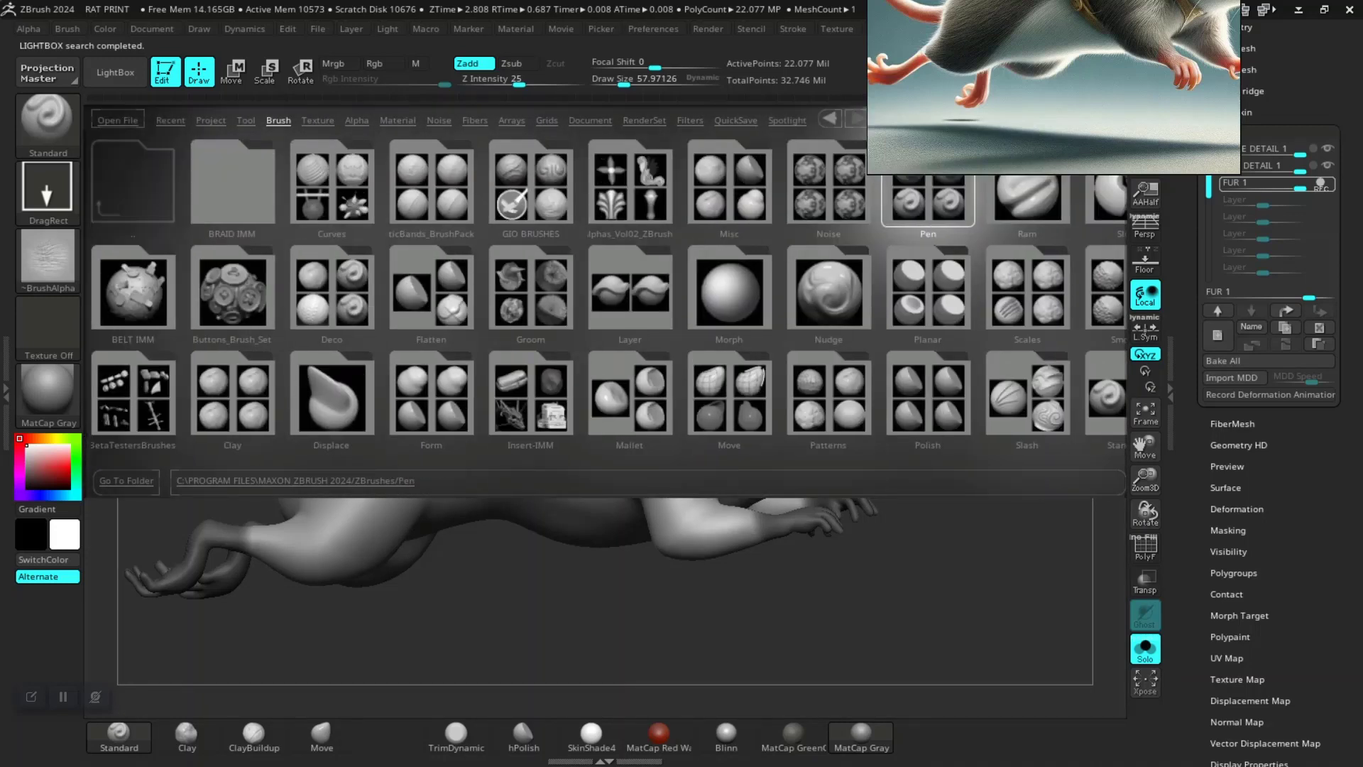
{"action": "left_click", "coordinate": [531, 181]}
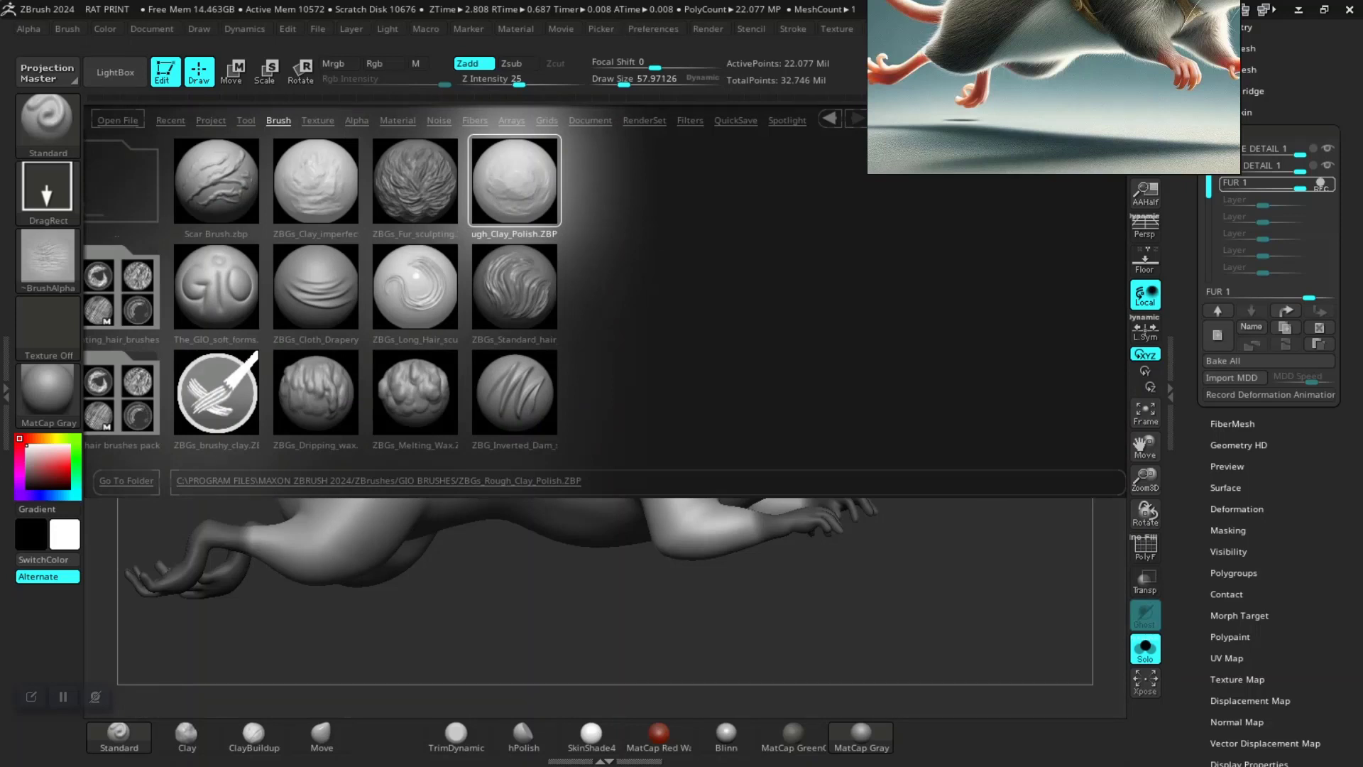
{"action": "left_click", "coordinate": [121, 390]}
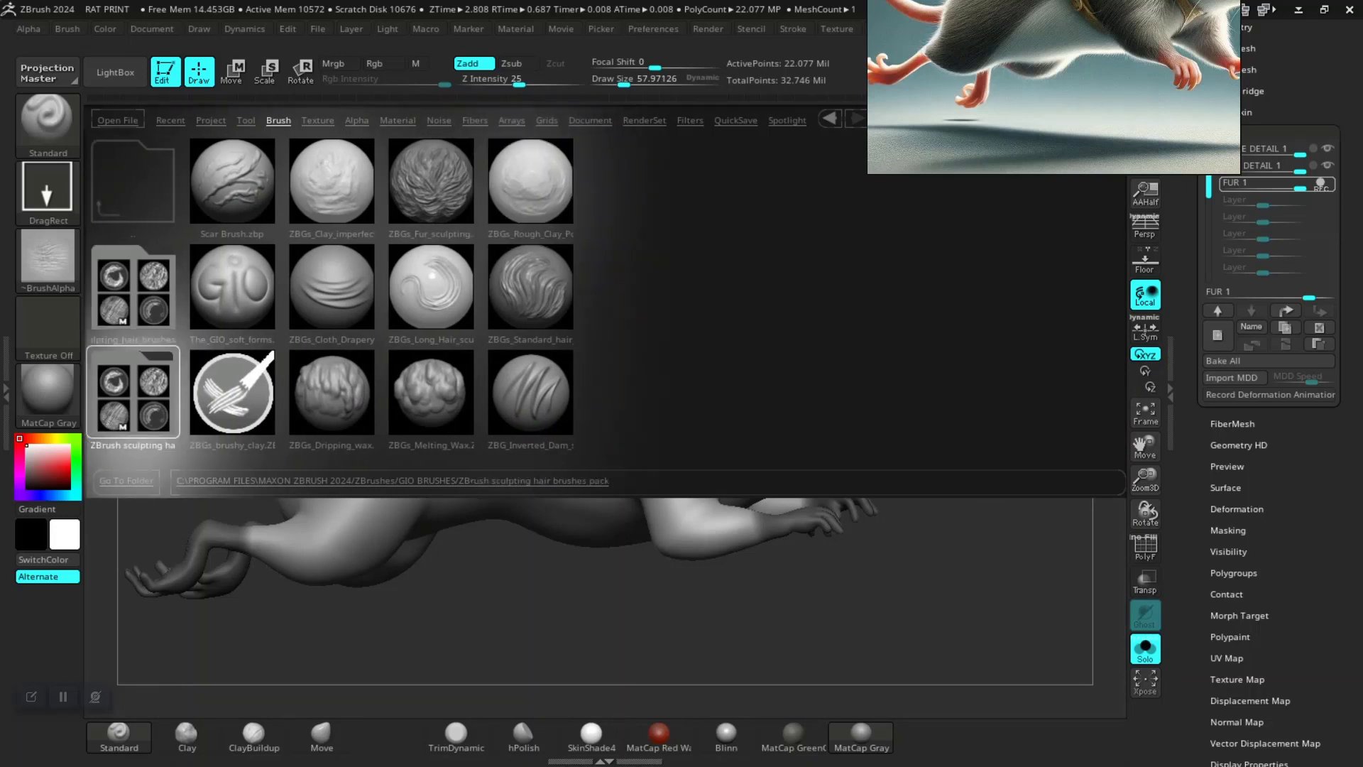
{"action": "double_click", "coordinate": [133, 390]}
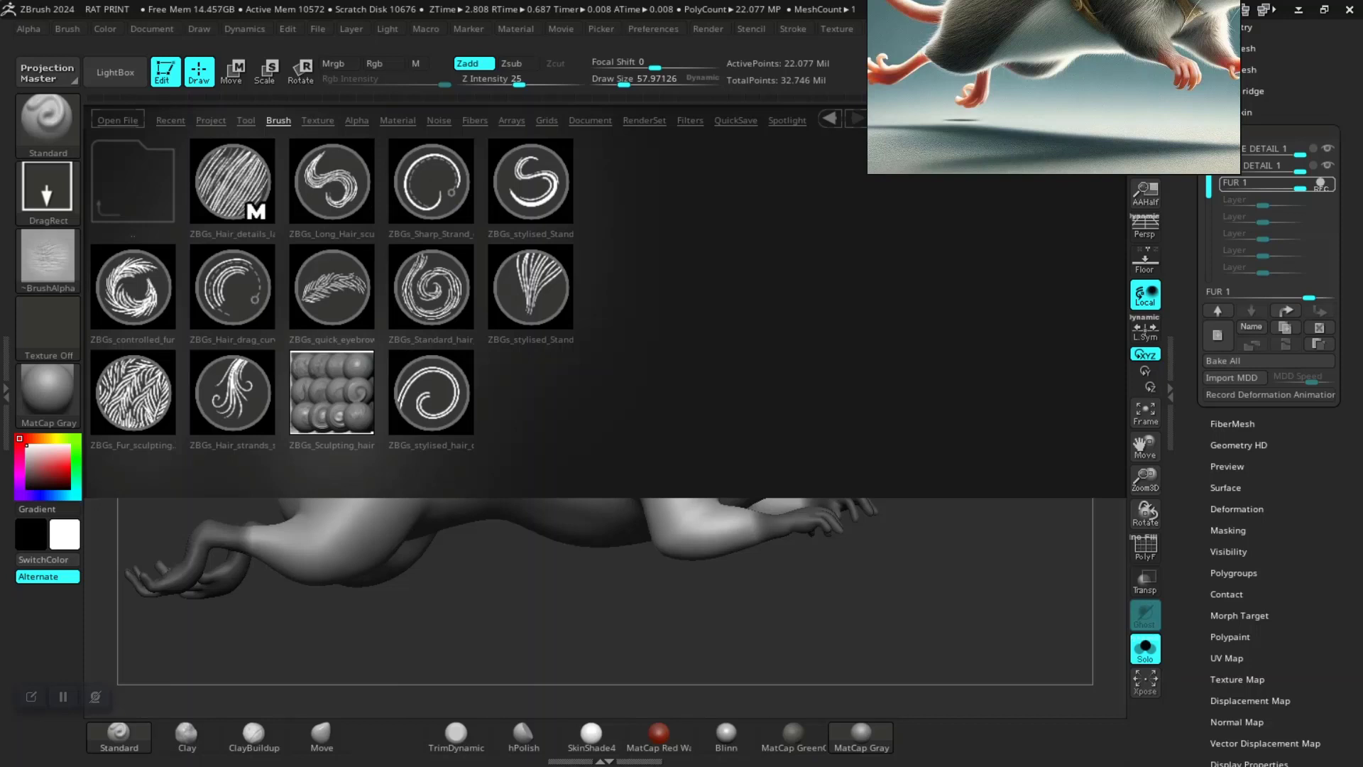
{"action": "double_click", "coordinate": [135, 292]}
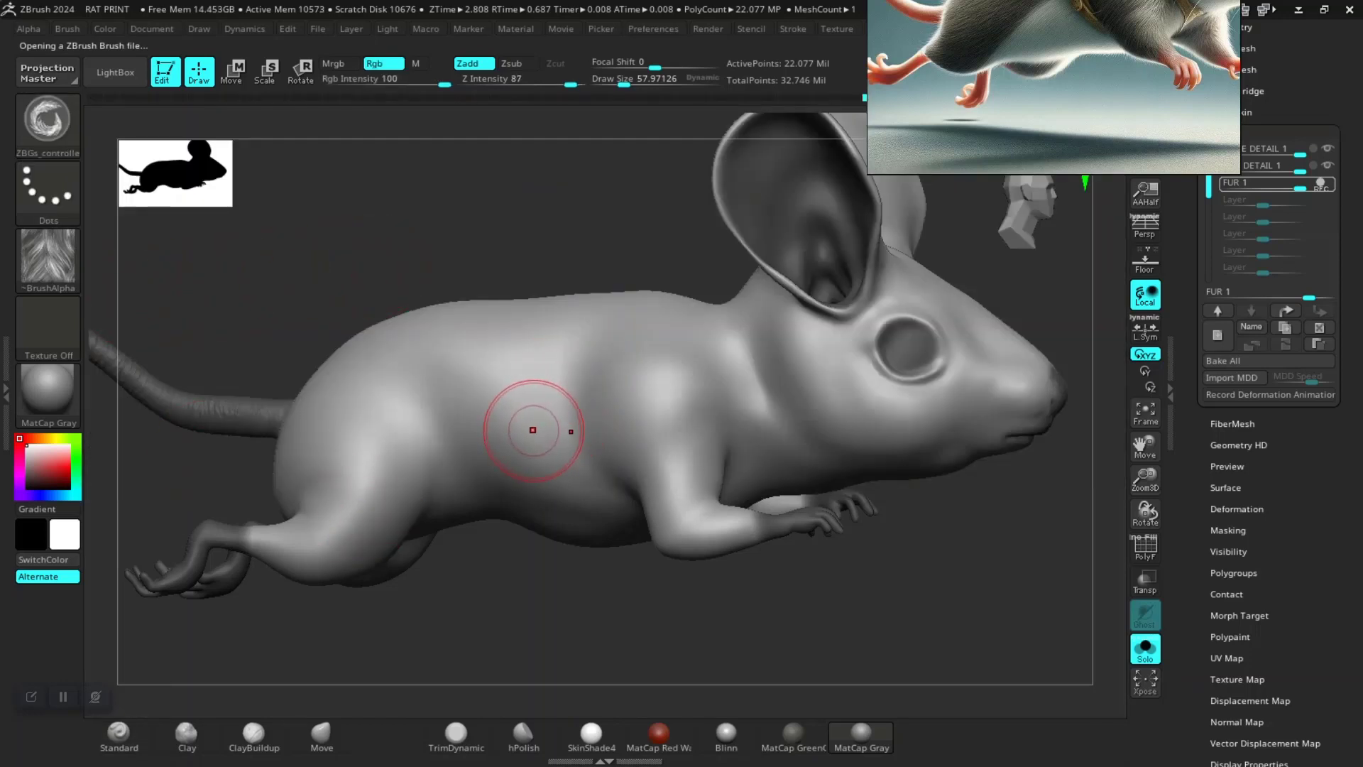
Sculpt fur strands along the rat's side and back, extending them toward the rear
{"action": "right_click_drag", "start_coordinate": [471, 356], "coordinate": [524, 554], "text": "ctrl"}
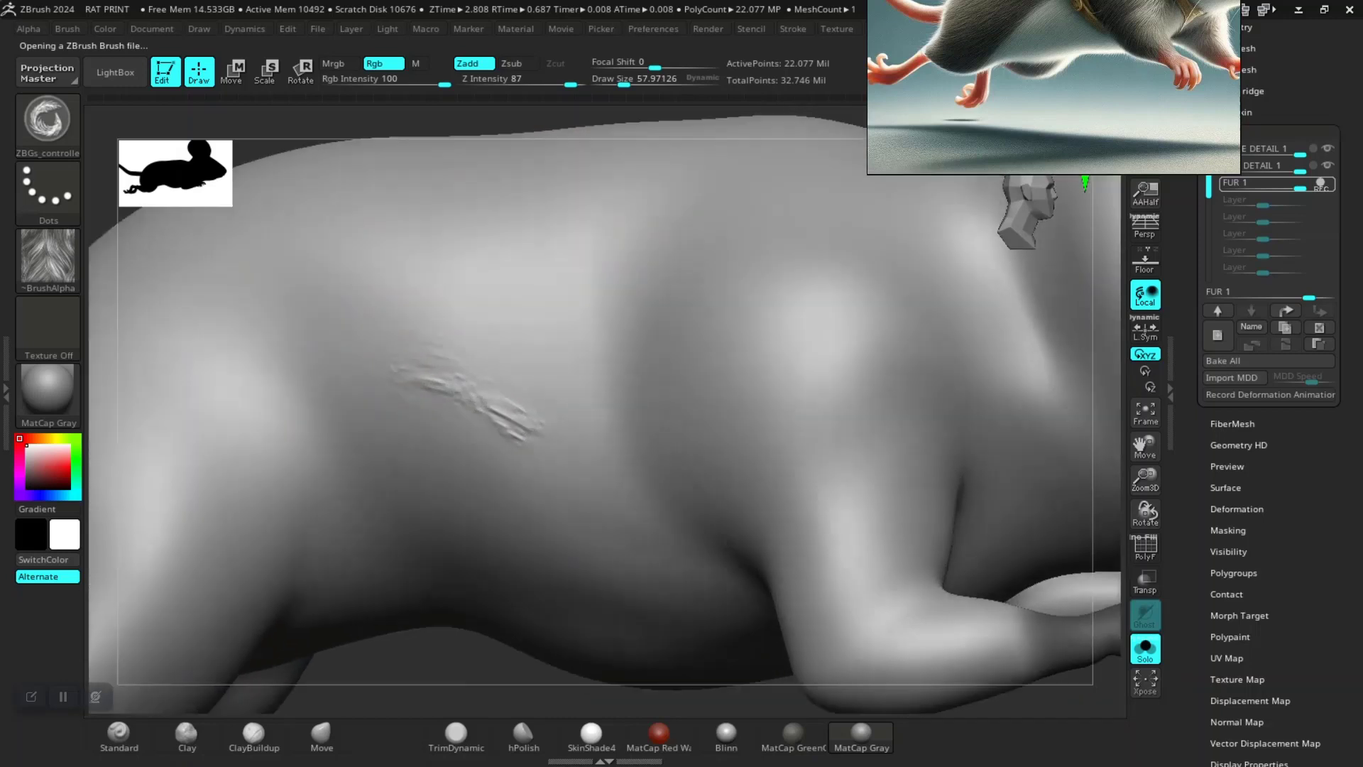
{"action": "right_click_drag", "start_coordinate": [455, 683], "coordinate": [472, 547], "text": "ctrl"}
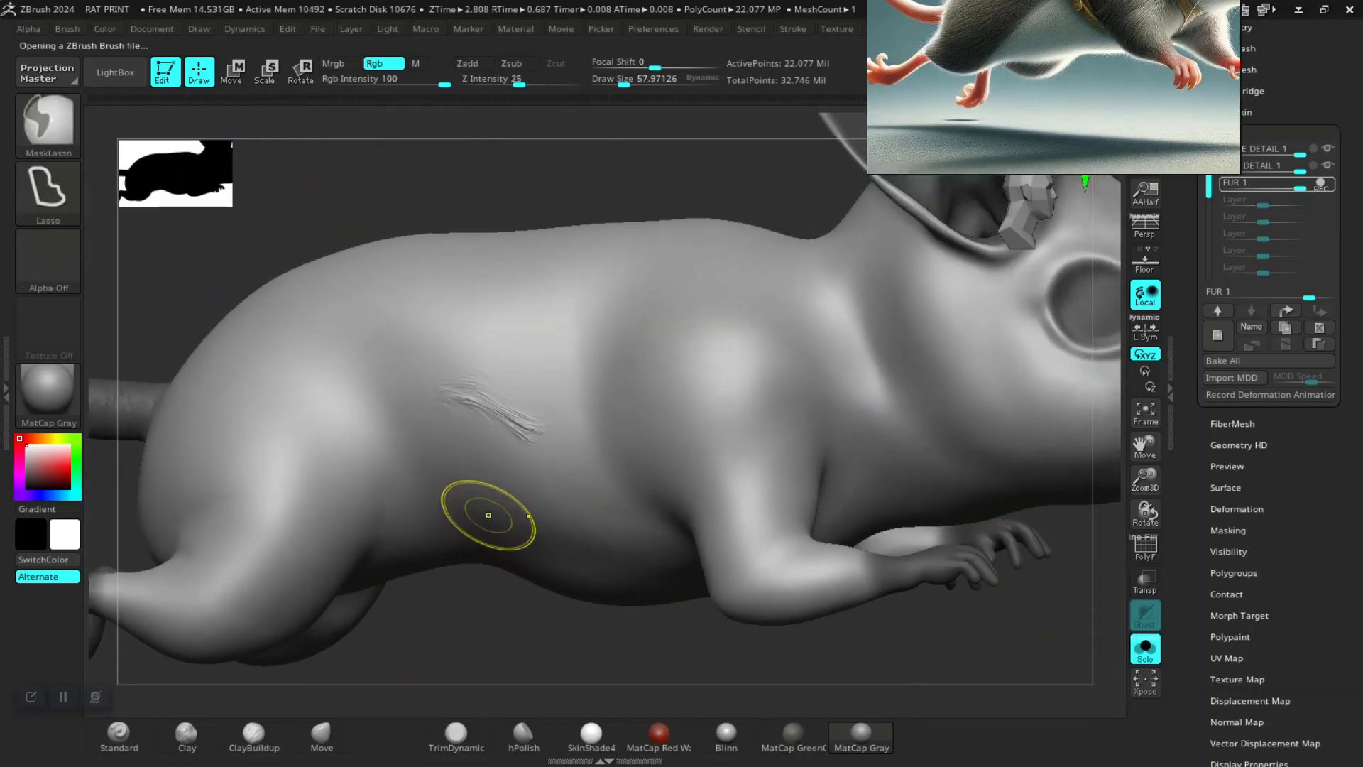
{"action": "mouse_move", "coordinate": [547, 441]}
{"action": "left_mouse_down"}
{"action": "mouse_move", "coordinate": [490, 399]}
{"action": "mouse_move", "coordinate": [514, 453]}
{"action": "left_mouse_up"}
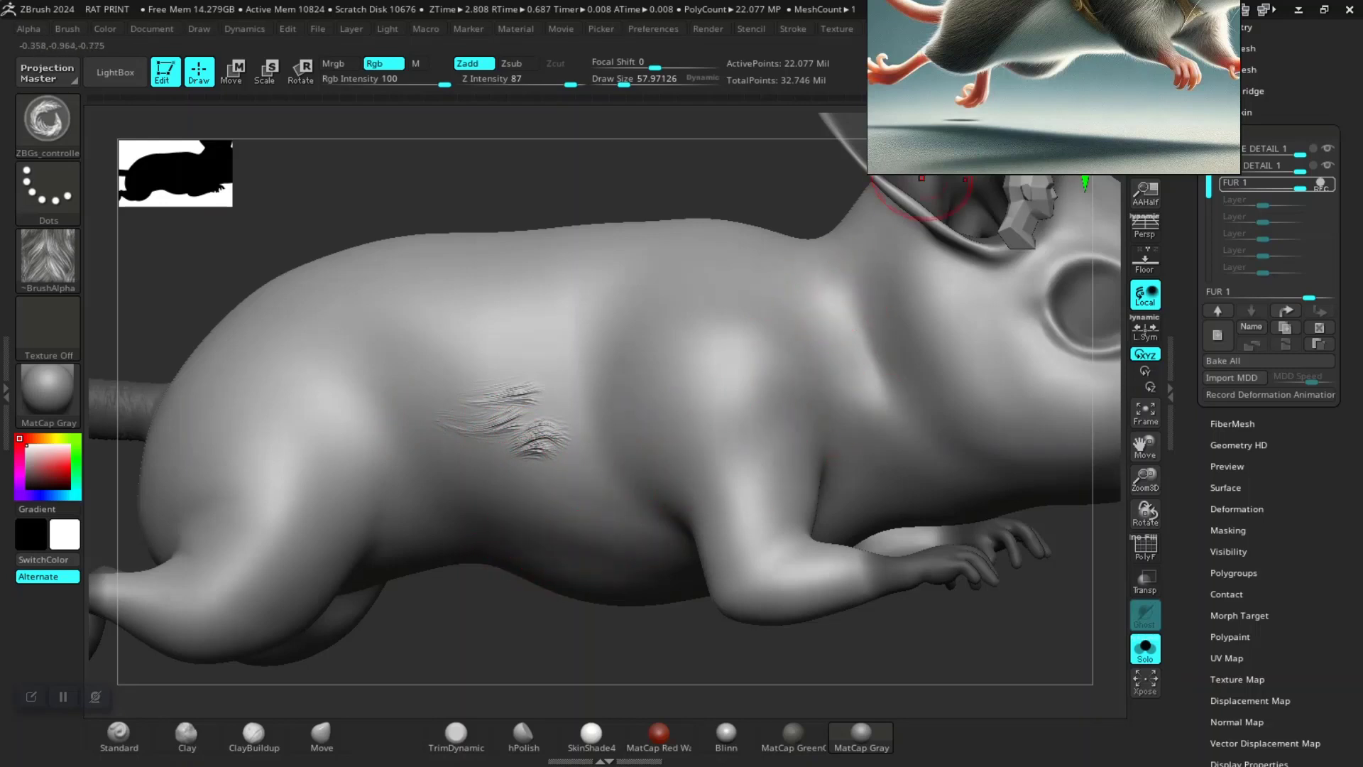
{"action": "left_click_drag", "start_coordinate": [868, 174], "coordinate": [865, 341]}
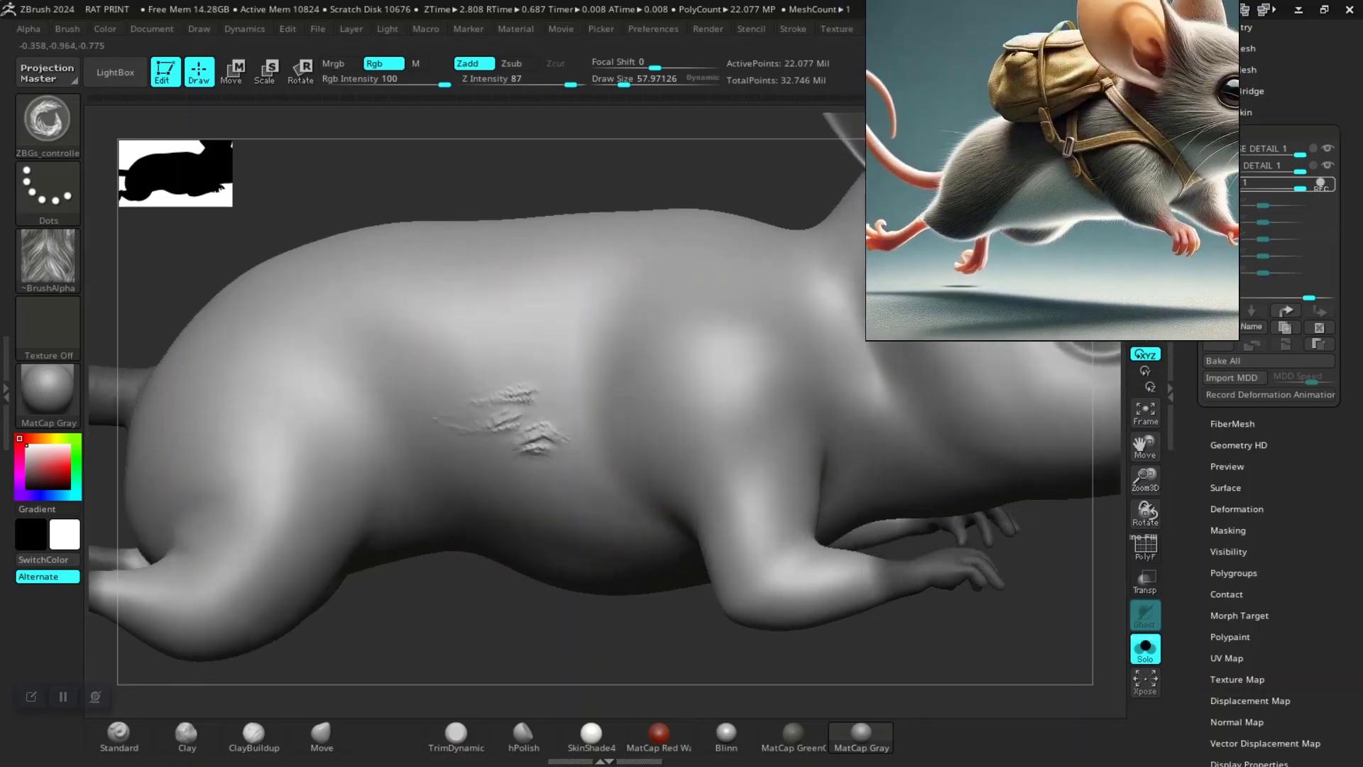
{"action": "left_click_drag", "start_coordinate": [554, 639], "coordinate": [547, 487]}
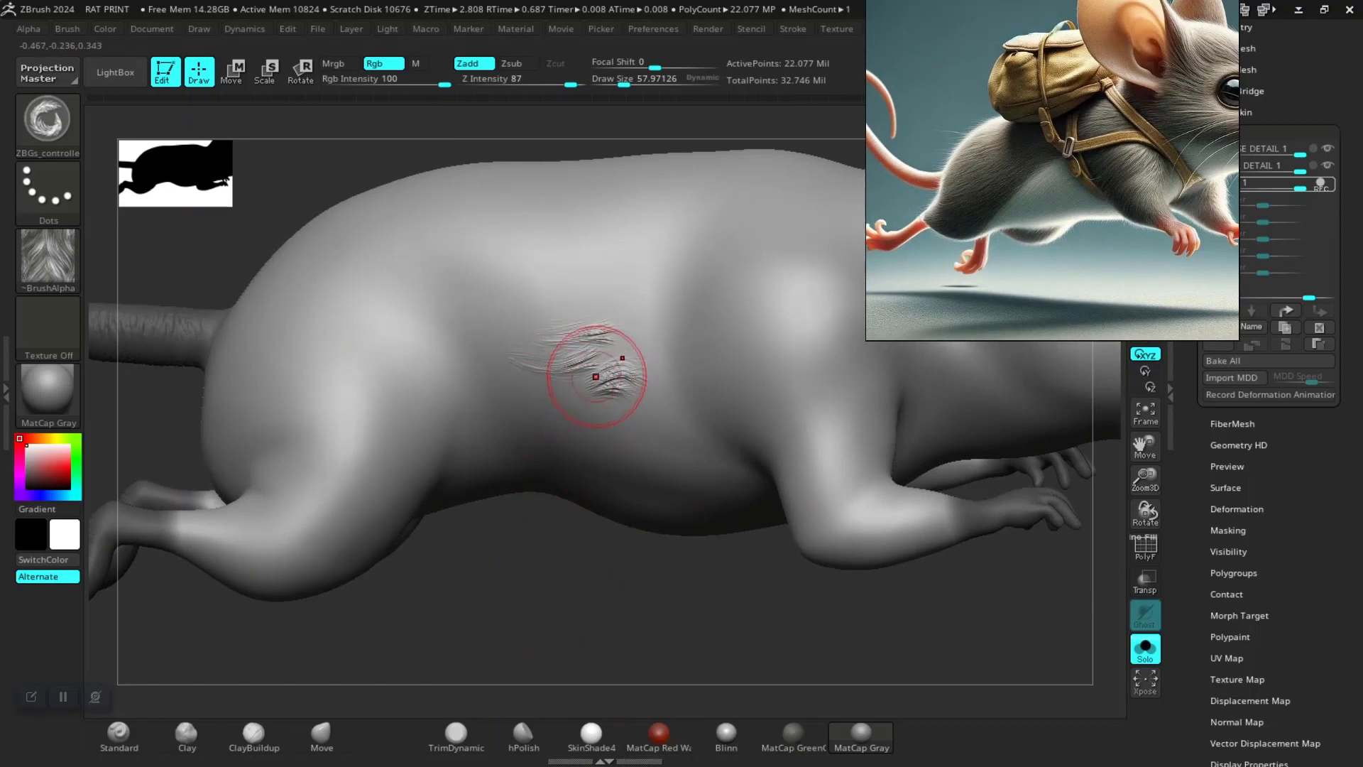
{"action": "left_click_drag", "start_coordinate": [556, 386], "coordinate": [558, 348]}
{"action": "left_click_drag", "start_coordinate": [469, 334], "coordinate": [557, 348]}
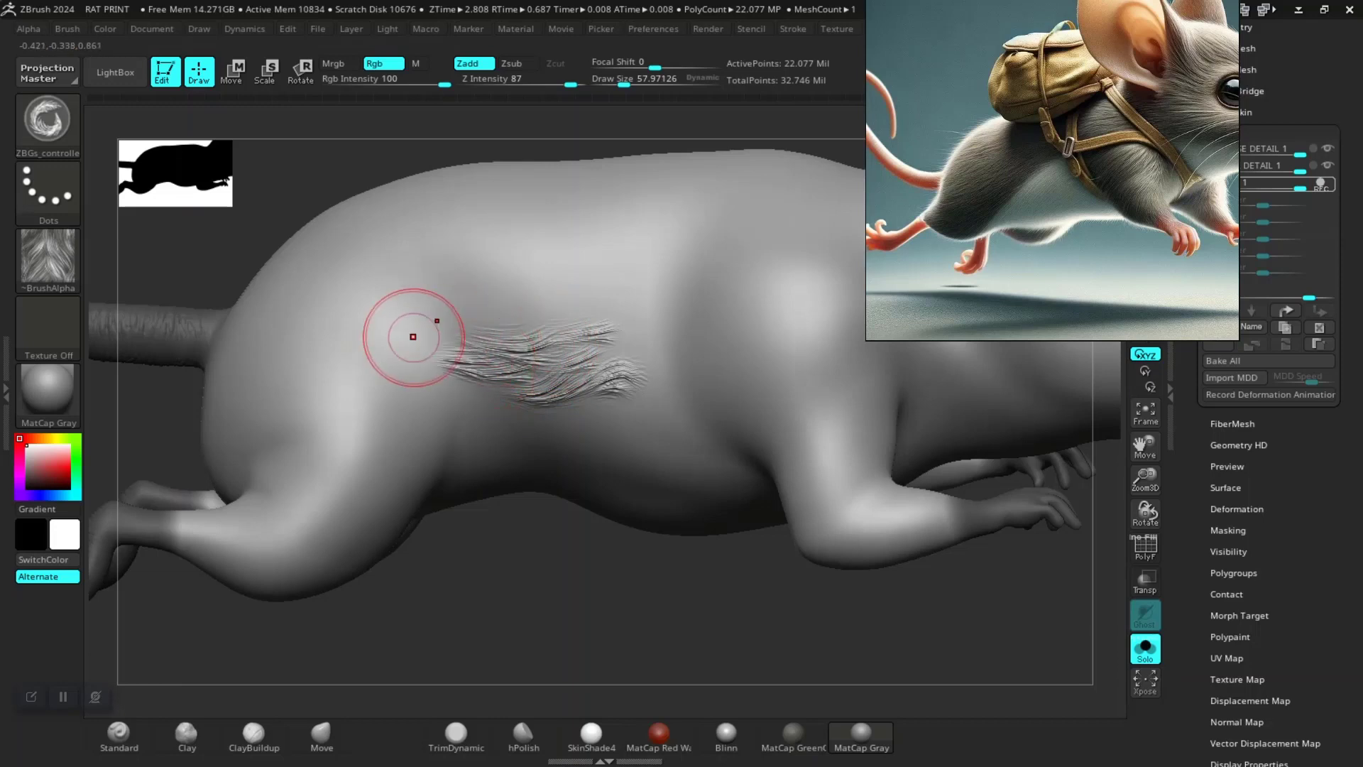
{"action": "mouse_move", "coordinate": [435, 339]}
{"action": "left_mouse_down"}
{"action": "mouse_move", "coordinate": [493, 403]}
{"action": "mouse_move", "coordinate": [396, 372]}
{"action": "mouse_move", "coordinate": [435, 327]}
{"action": "mouse_move", "coordinate": [382, 351]}
{"action": "left_mouse_up"}
Add fur strands at the patch's left end, down toward the hip and lower patch
{"action": "left_click_drag", "start_coordinate": [539, 559], "coordinate": [492, 423]}
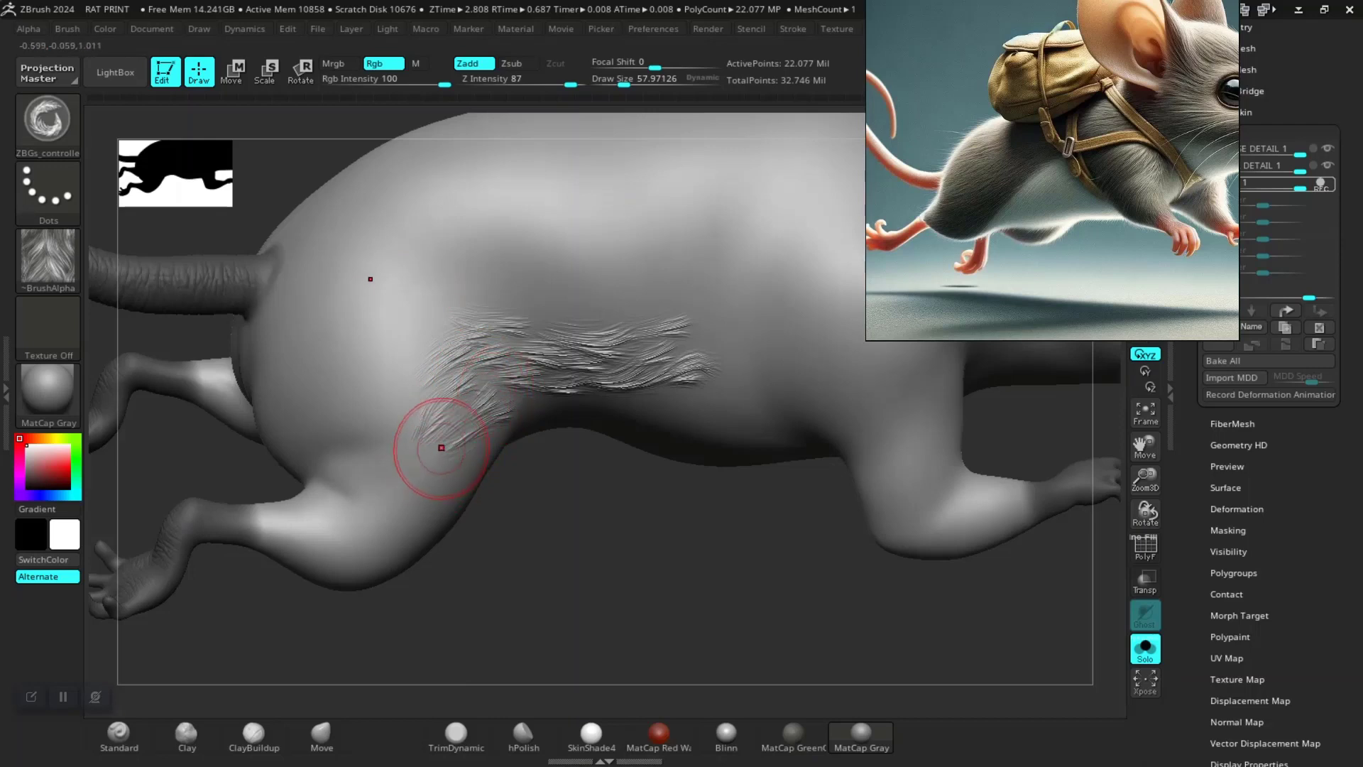
{"action": "mouse_move", "coordinate": [417, 371]}
{"action": "left_mouse_down"}
{"action": "mouse_move", "coordinate": [413, 409]}
{"action": "mouse_move", "coordinate": [419, 386]}
{"action": "left_mouse_up"}
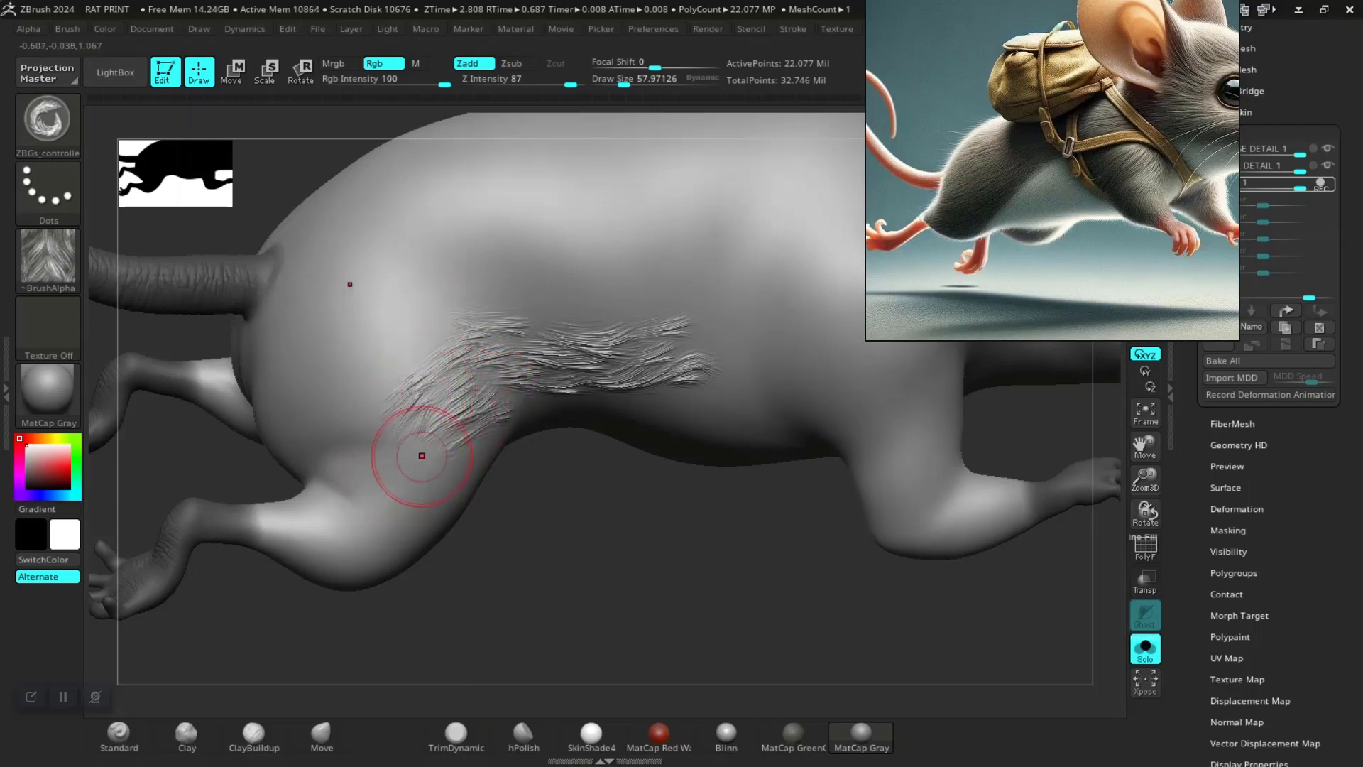
{"action": "left_click_drag", "start_coordinate": [416, 447], "coordinate": [390, 386]}
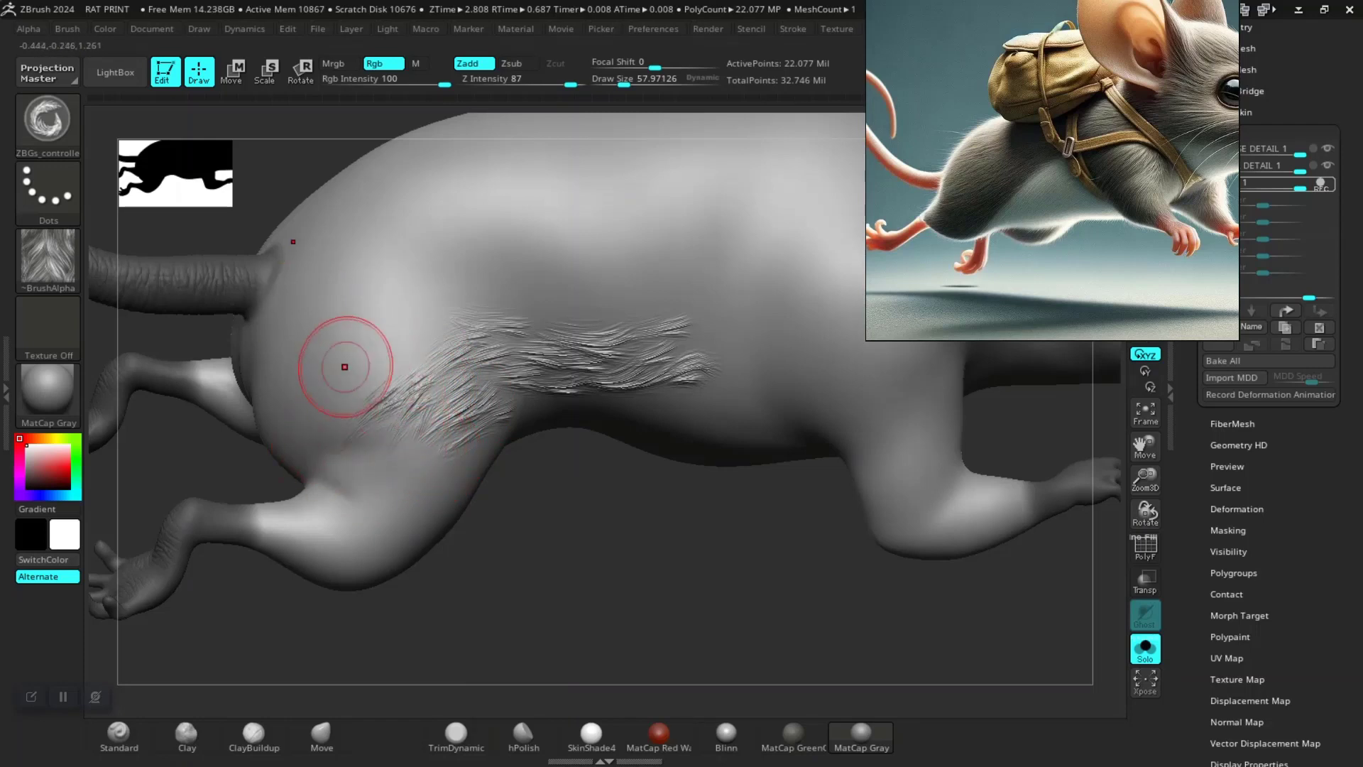
{"action": "left_click_drag", "start_coordinate": [335, 365], "coordinate": [387, 330]}
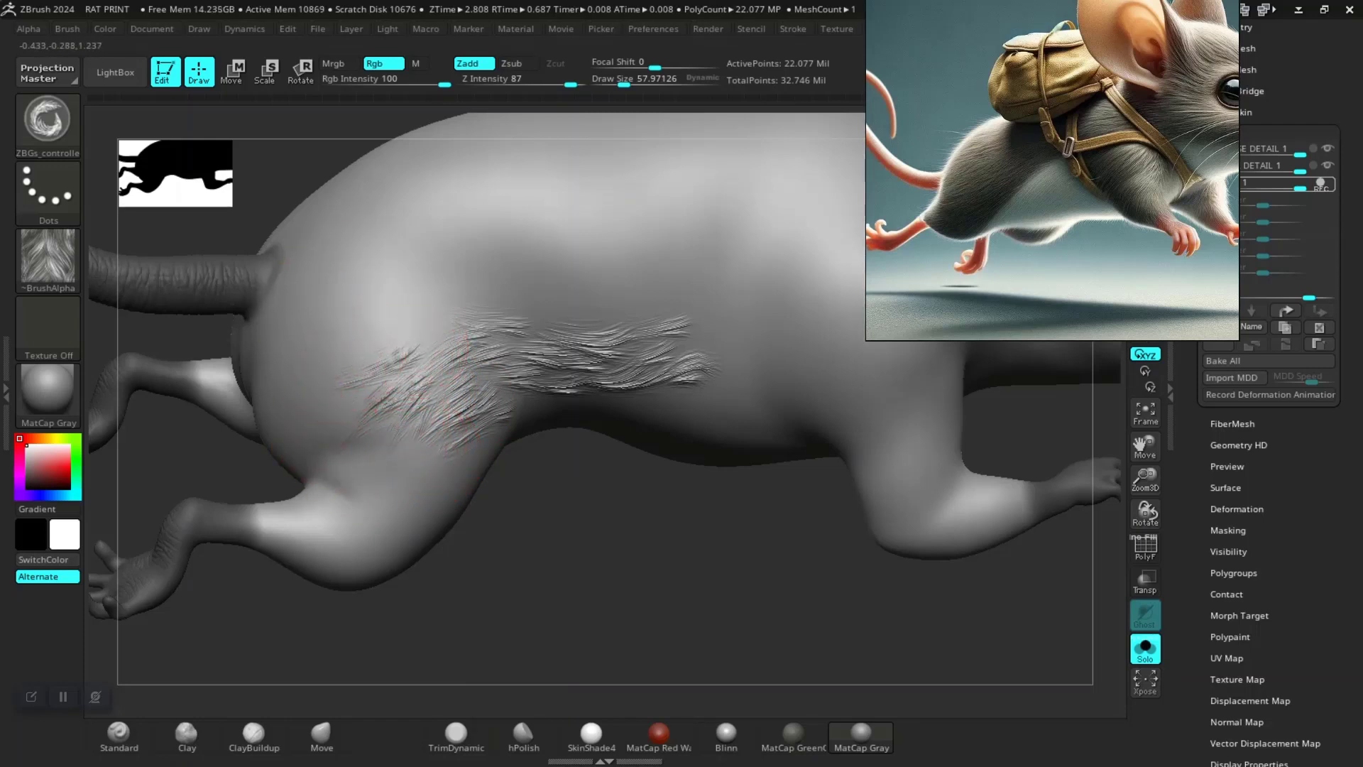
{"action": "right_click_drag", "start_coordinate": [319, 471], "coordinate": [497, 483]}
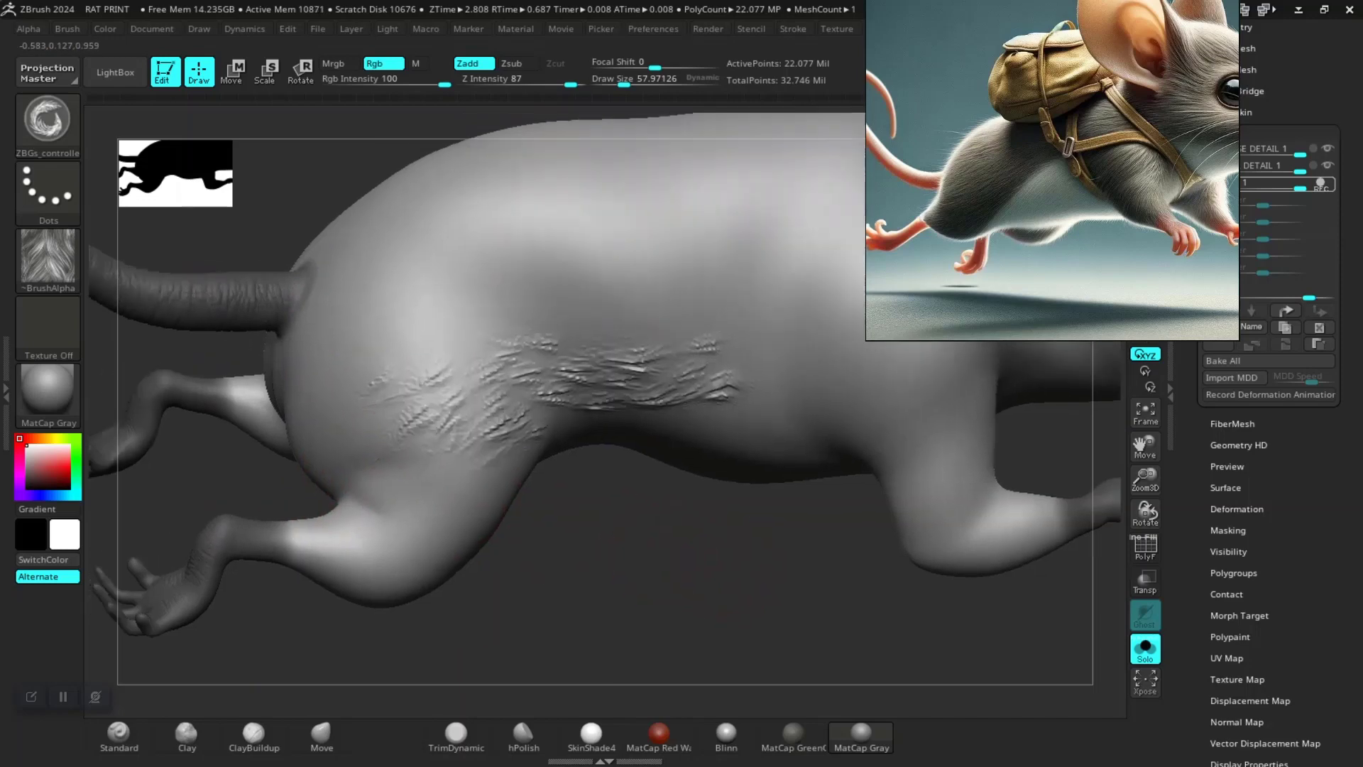
{"action": "mouse_move", "coordinate": [497, 484]}
{"action": "left_mouse_down"}
{"action": "mouse_move", "coordinate": [457, 396]}
{"action": "mouse_move", "coordinate": [417, 405]}
{"action": "mouse_move", "coordinate": [460, 426]}
{"action": "mouse_move", "coordinate": [489, 490]}
{"action": "mouse_move", "coordinate": [429, 523]}
{"action": "mouse_move", "coordinate": [431, 560]}
{"action": "mouse_move", "coordinate": [433, 531]}
{"action": "left_mouse_up"}
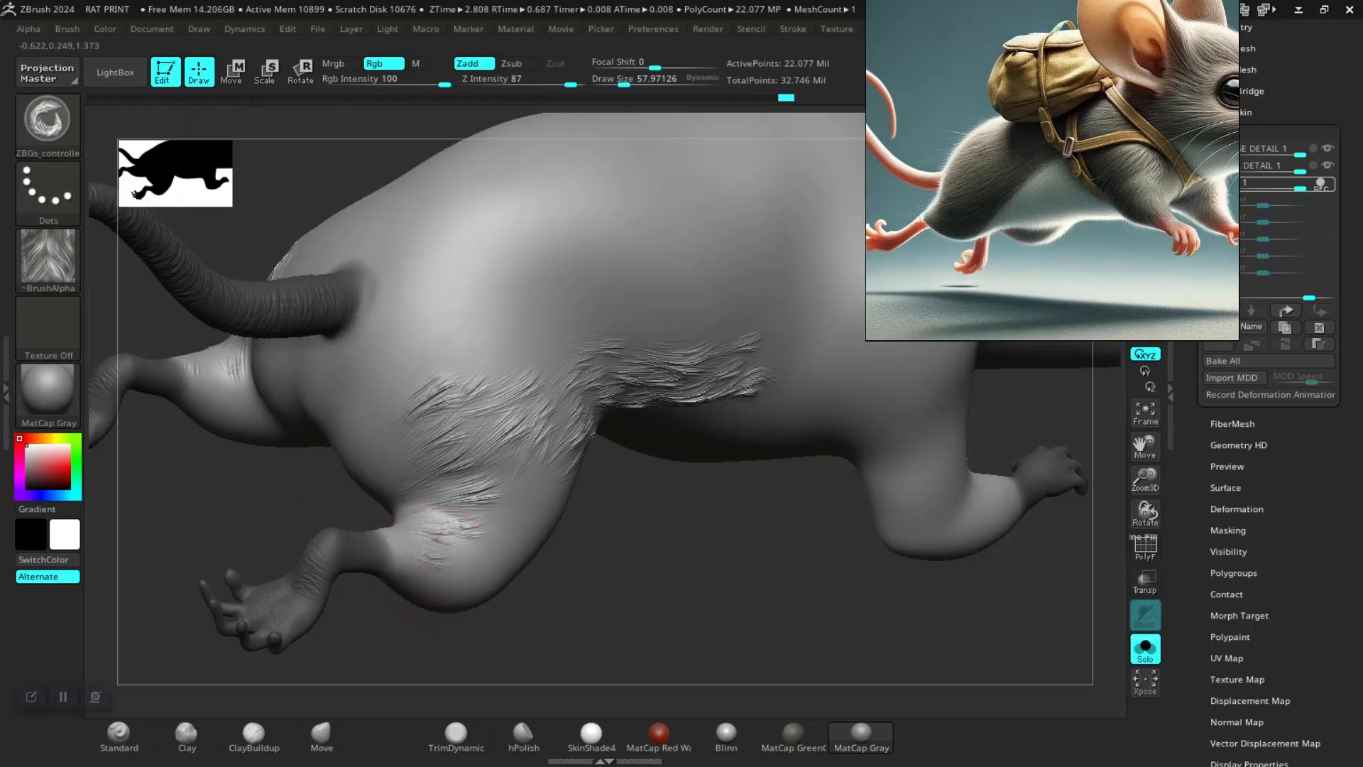
Paint fur strands over the flank, lower flank and upper hind thigh, rotating between strokes
{"action": "mouse_move", "coordinate": [609, 611]}
{"action": "left_mouse_down"}
{"action": "mouse_move", "coordinate": [647, 578]}
{"action": "mouse_move", "coordinate": [575, 550]}
{"action": "mouse_move", "coordinate": [603, 579]}
{"action": "left_mouse_up"}
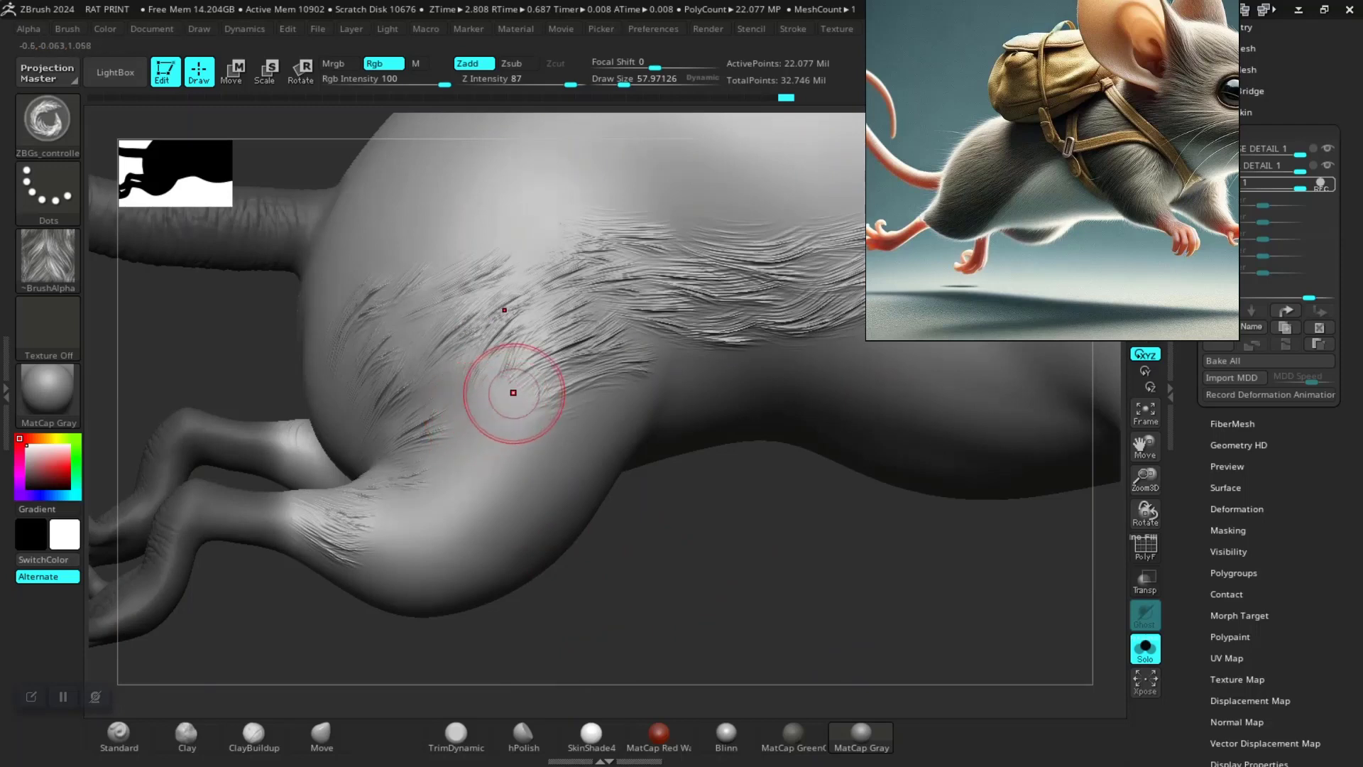
{"action": "mouse_move", "coordinate": [475, 429]}
{"action": "left_mouse_down"}
{"action": "mouse_move", "coordinate": [486, 393]}
{"action": "mouse_move", "coordinate": [458, 369]}
{"action": "left_mouse_up"}
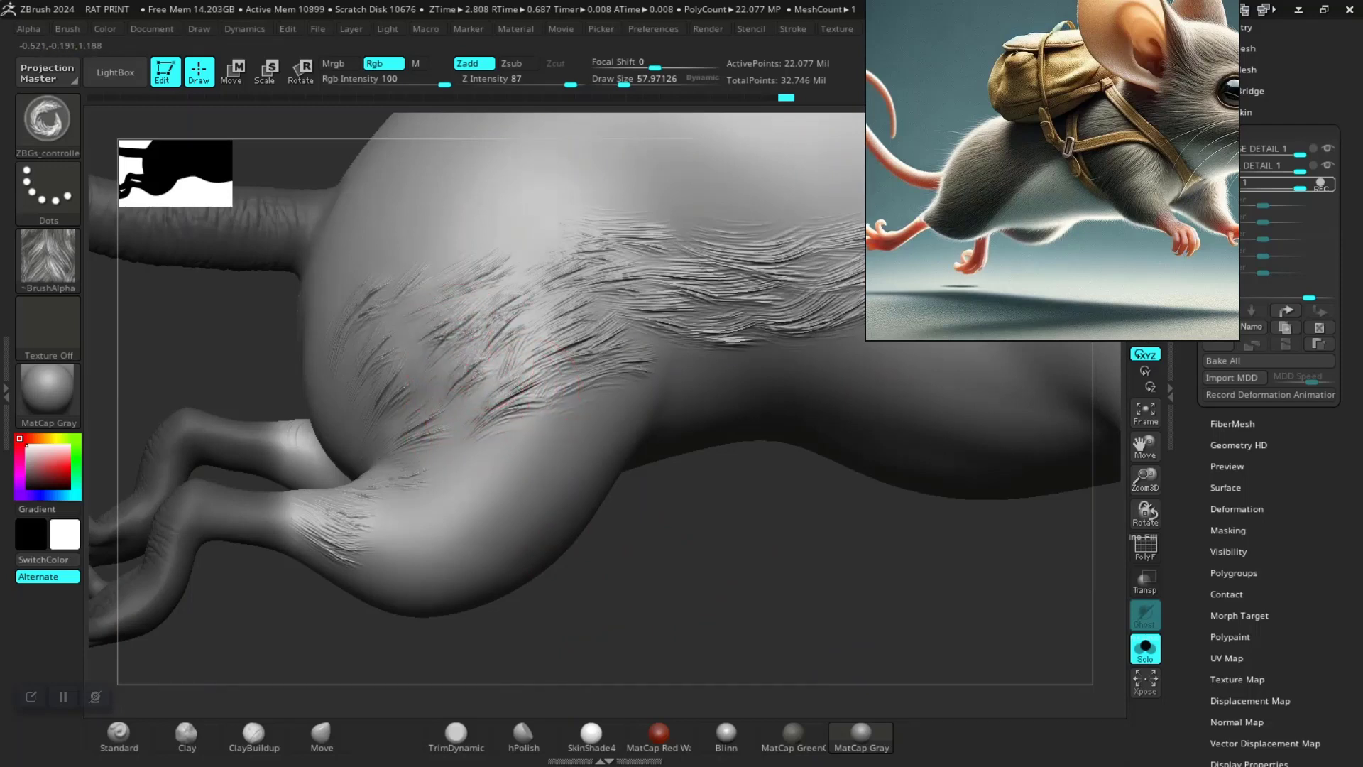
{"action": "mouse_move", "coordinate": [450, 323]}
{"action": "left_mouse_down"}
{"action": "mouse_move", "coordinate": [425, 306]}
{"action": "mouse_move", "coordinate": [368, 326]}
{"action": "mouse_move", "coordinate": [355, 312]}
{"action": "left_mouse_up"}
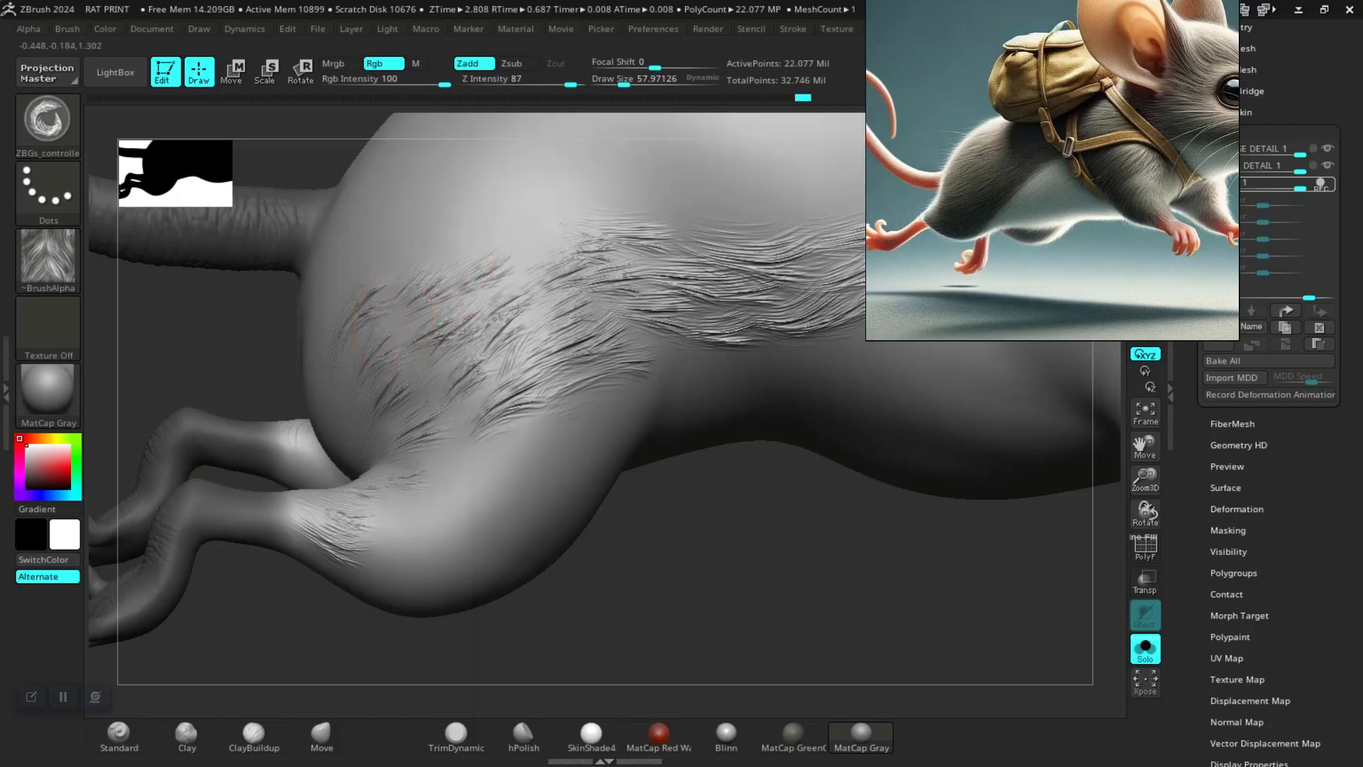
{"action": "mouse_move", "coordinate": [511, 433]}
{"action": "left_mouse_down"}
{"action": "mouse_move", "coordinate": [463, 499]}
{"action": "mouse_move", "coordinate": [376, 543]}
{"action": "left_mouse_up"}
{"action": "left_click_drag", "start_coordinate": [543, 625], "coordinate": [451, 482]}
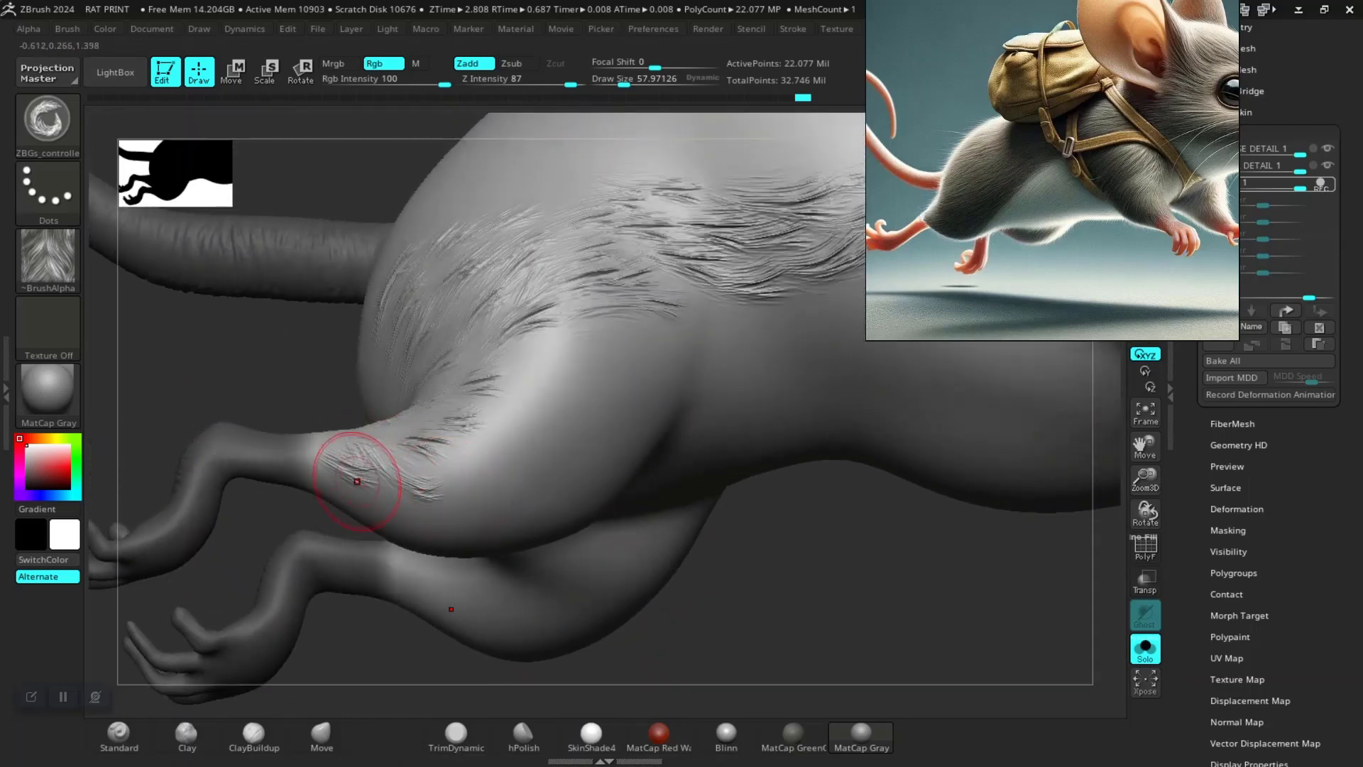
{"action": "left_click_drag", "start_coordinate": [404, 630], "coordinate": [396, 472]}
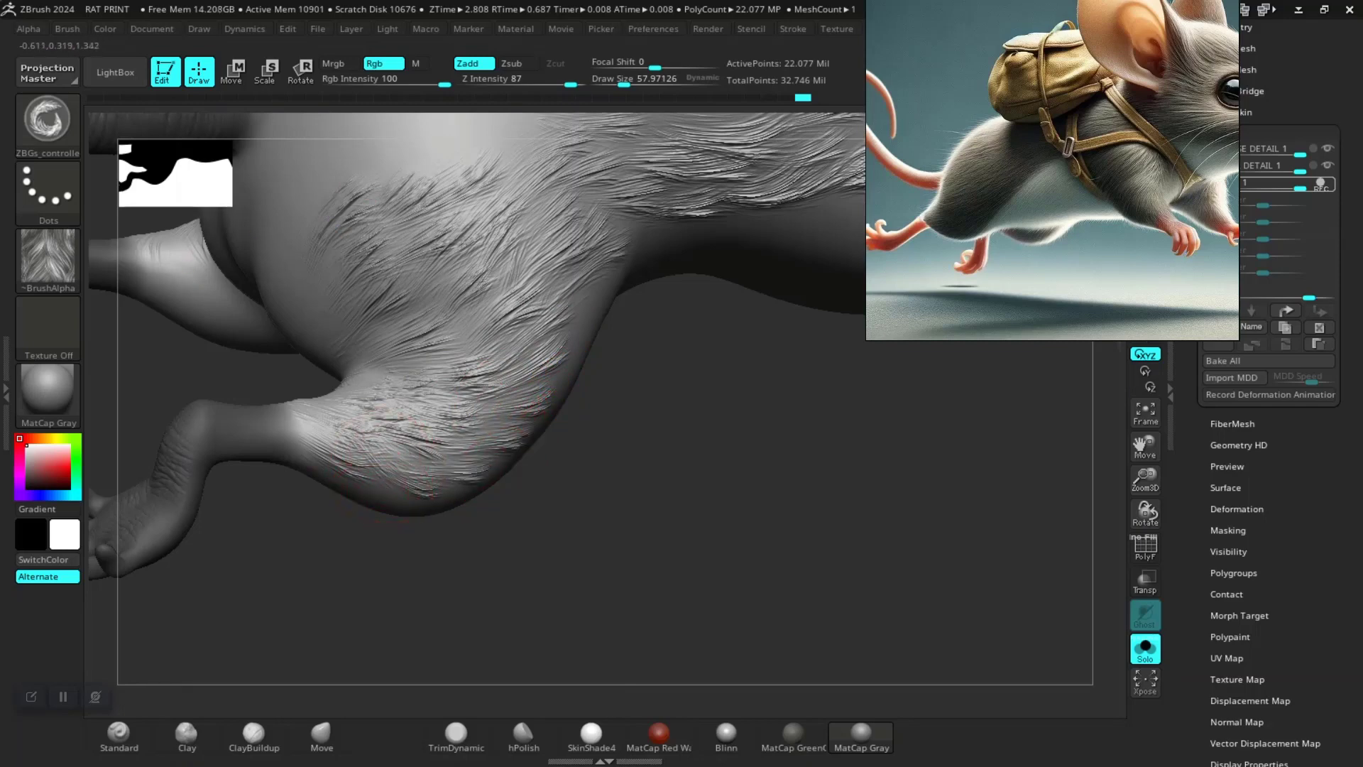
{"action": "left_click_drag", "start_coordinate": [710, 461], "coordinate": [526, 386]}
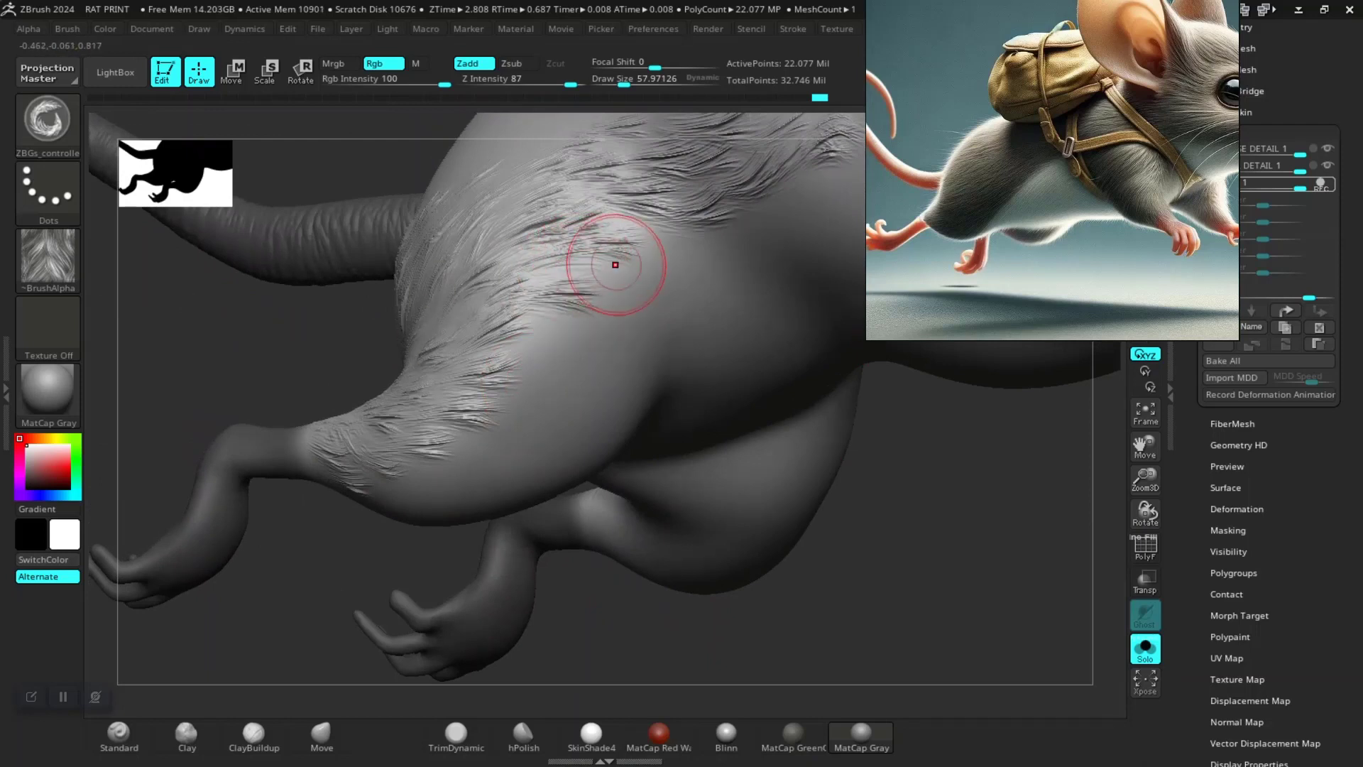
{"action": "mouse_move", "coordinate": [659, 246]}
{"action": "left_mouse_down"}
{"action": "mouse_move", "coordinate": [690, 249]}
{"action": "mouse_move", "coordinate": [671, 320]}
{"action": "mouse_move", "coordinate": [599, 378]}
{"action": "left_mouse_up"}
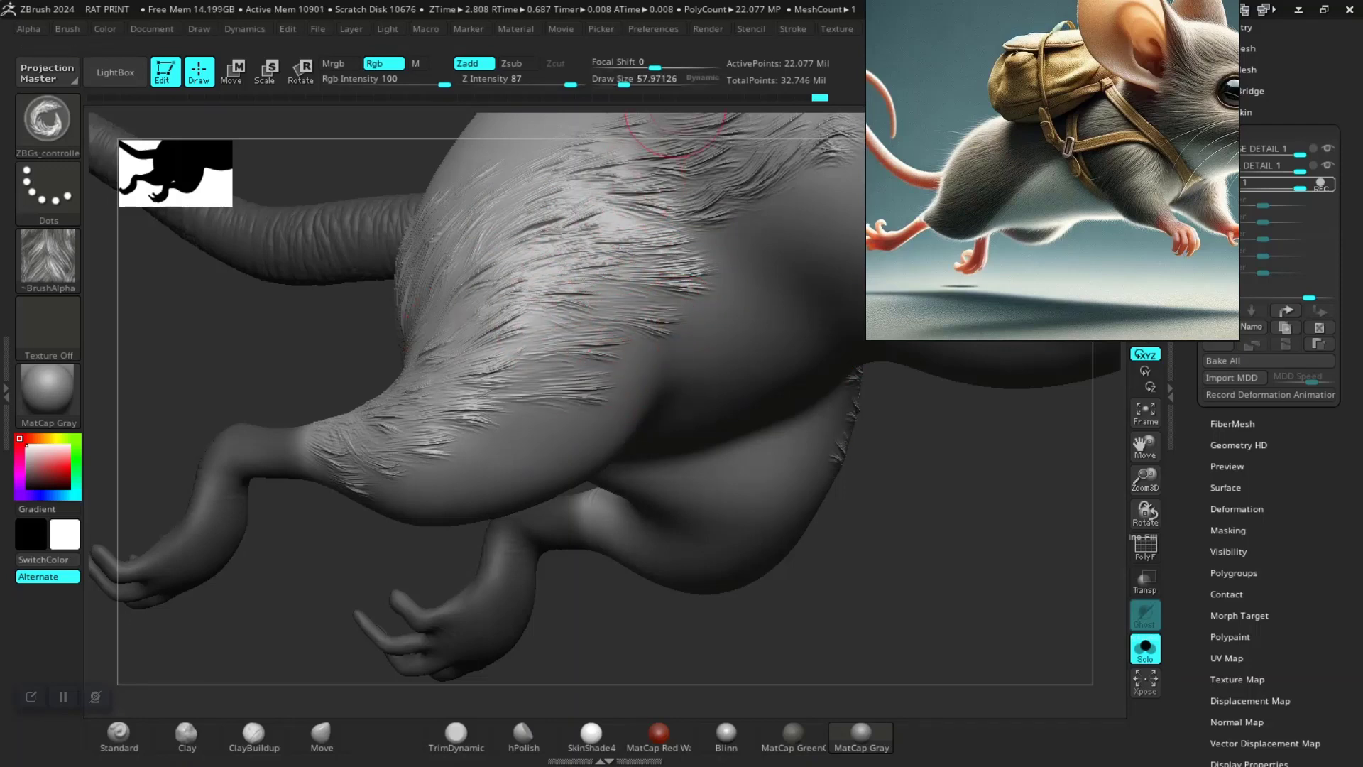
Turn on LazyMouse in the Stroke palette's Lazy Mouse settings
{"action": "left_click", "coordinate": [793, 28]}
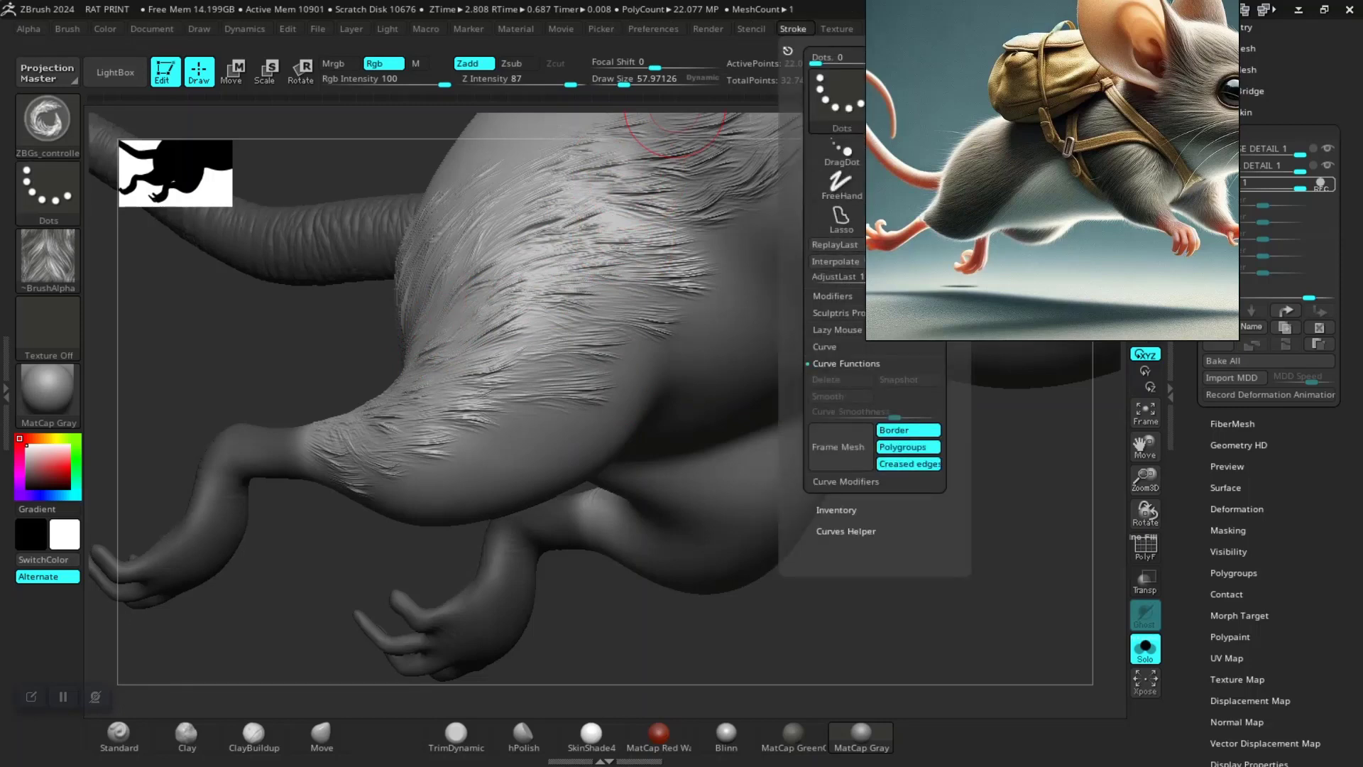
{"action": "left_click", "coordinate": [837, 329]}
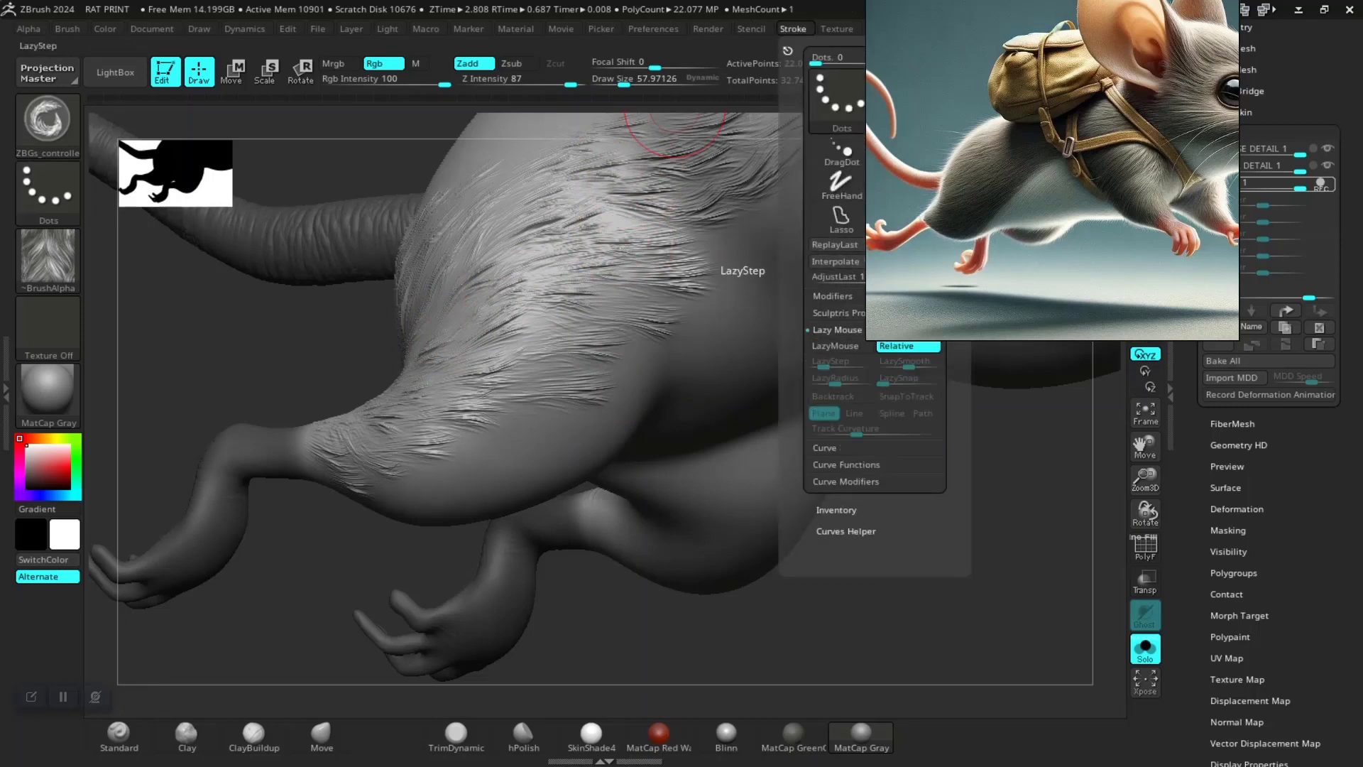
{"action": "left_click", "coordinate": [835, 346]}
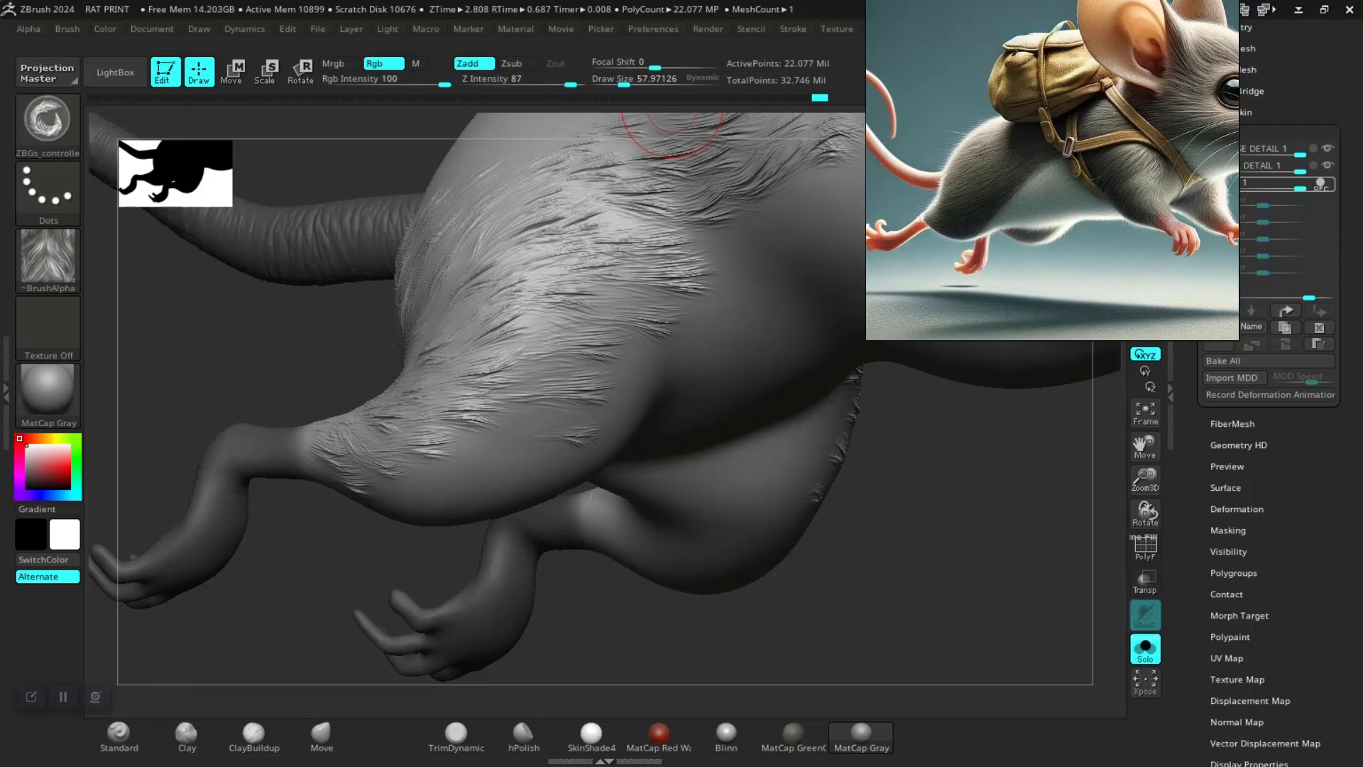
{"action": "left_click", "coordinate": [793, 29]}
Paint smoothed fur strands onto the hind thigh
{"action": "left_click_drag", "start_coordinate": [529, 424], "coordinate": [397, 387]}
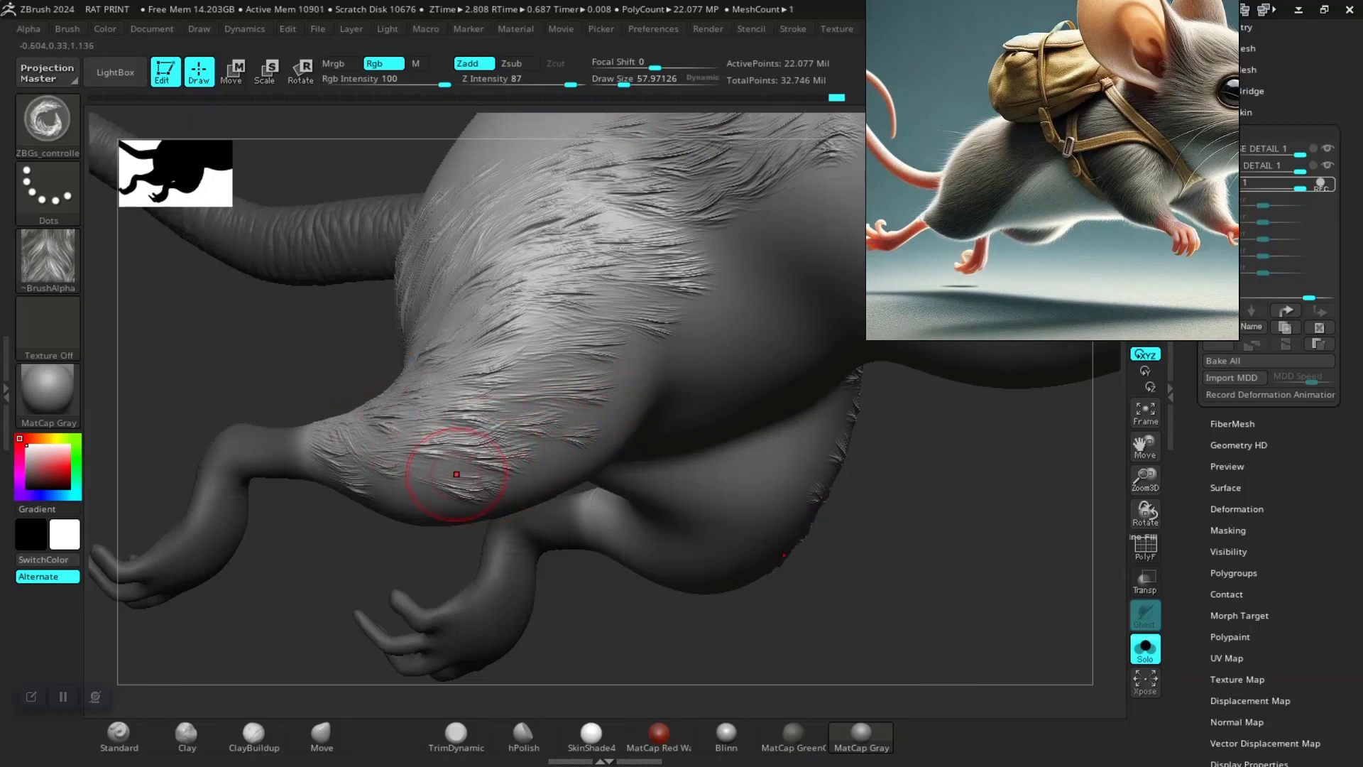
{"action": "right_click_drag", "start_coordinate": [593, 531], "coordinate": [515, 407]}
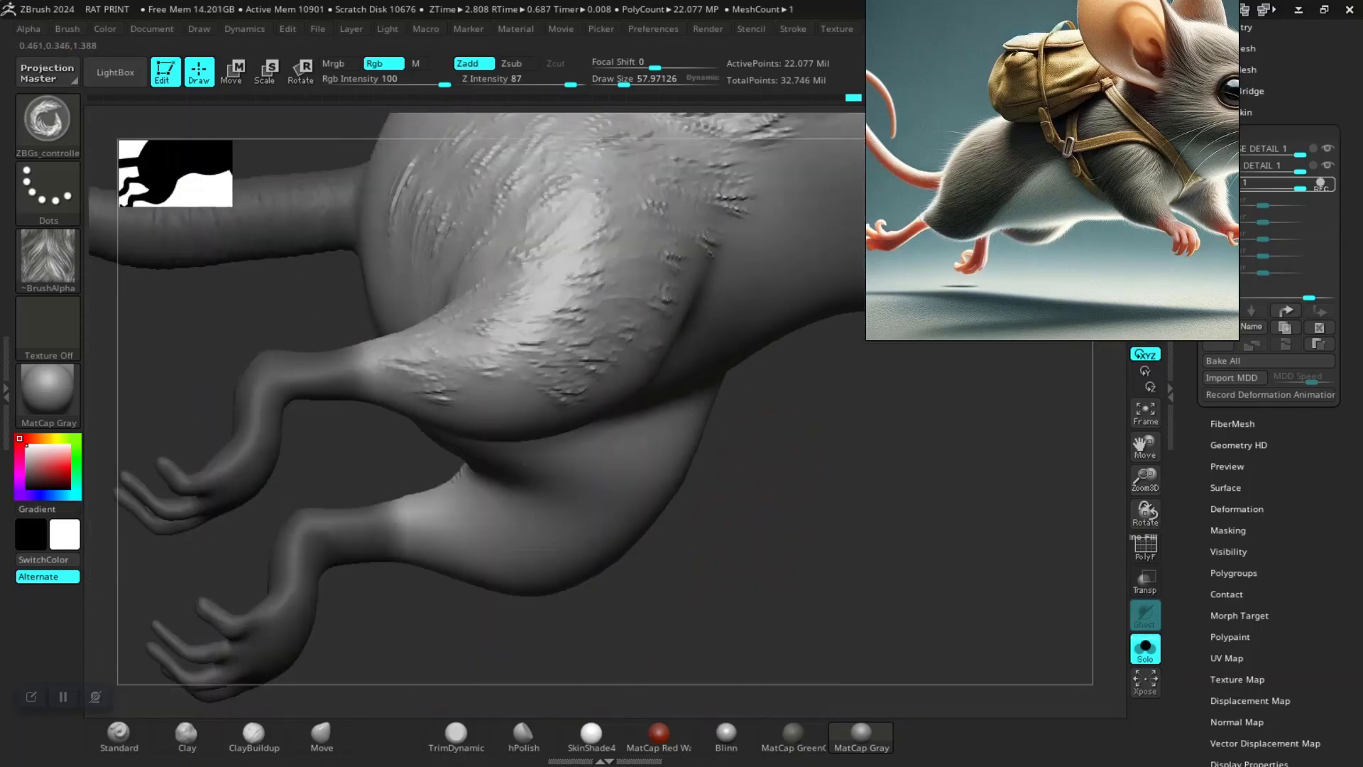
{"action": "left_click_drag", "start_coordinate": [510, 384], "coordinate": [472, 381]}
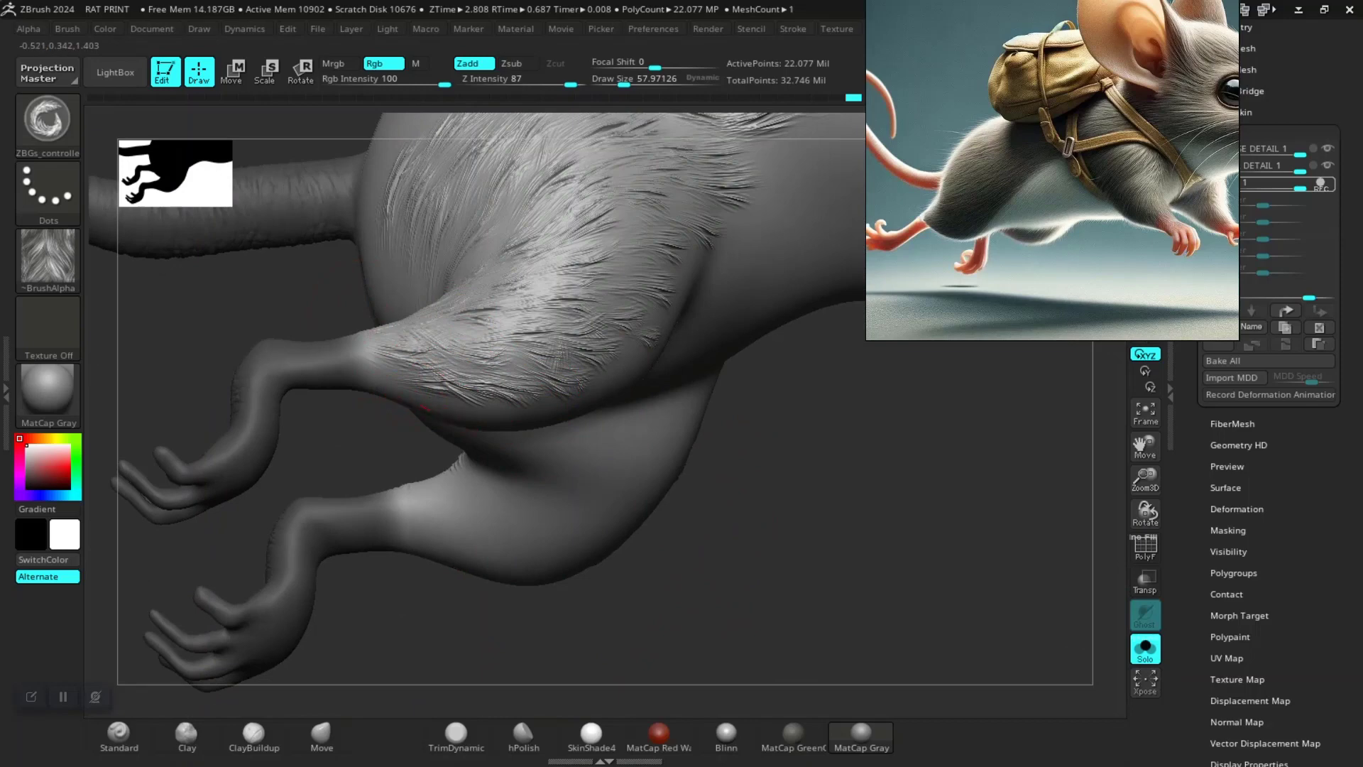
{"action": "mouse_move", "coordinate": [528, 482]}
{"action": "right_mouse_down"}
{"action": "mouse_move", "coordinate": [506, 588]}
{"action": "mouse_move", "coordinate": [660, 582]}
{"action": "mouse_move", "coordinate": [595, 414]}
{"action": "right_mouse_up"}
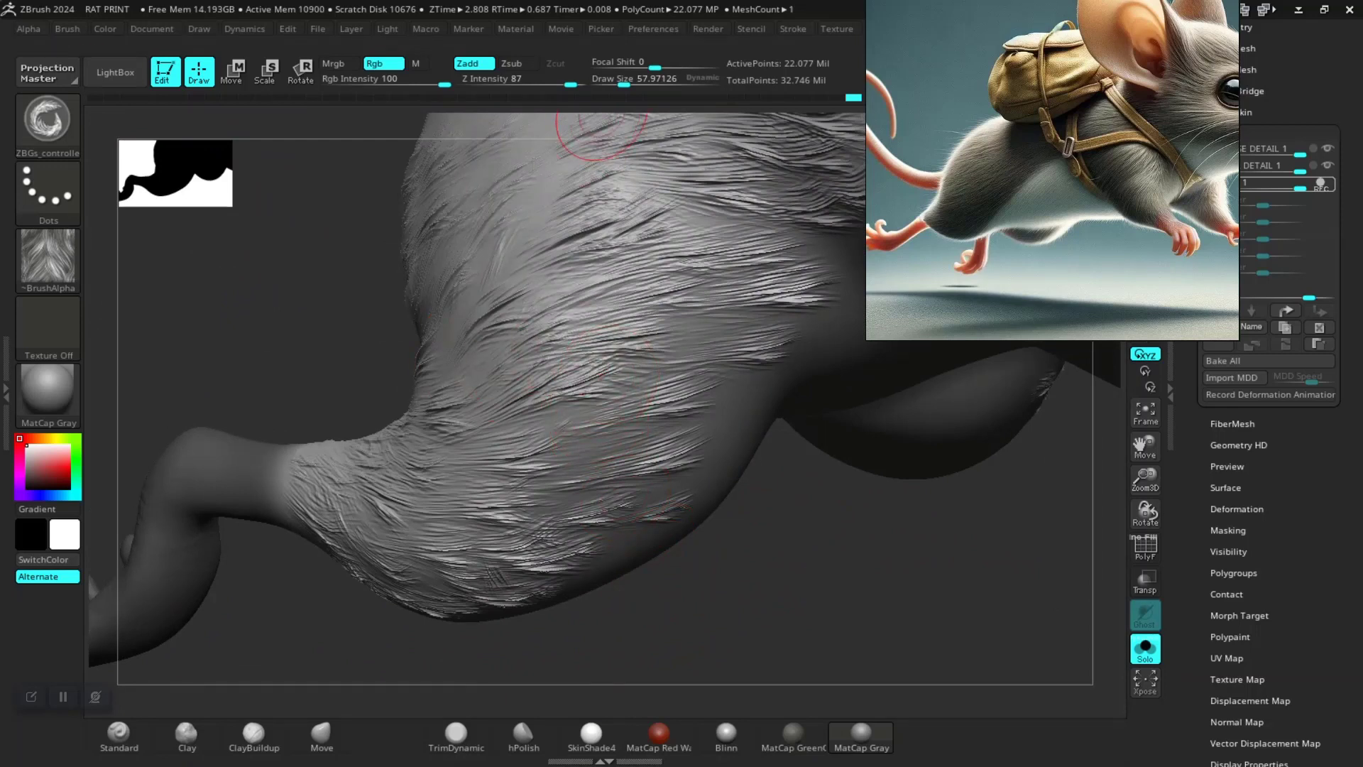
Switch LazyMouse off and orbit to a close rear view of the rump
{"action": "left_click", "coordinate": [793, 29]}
{"action": "left_click", "coordinate": [838, 346]}
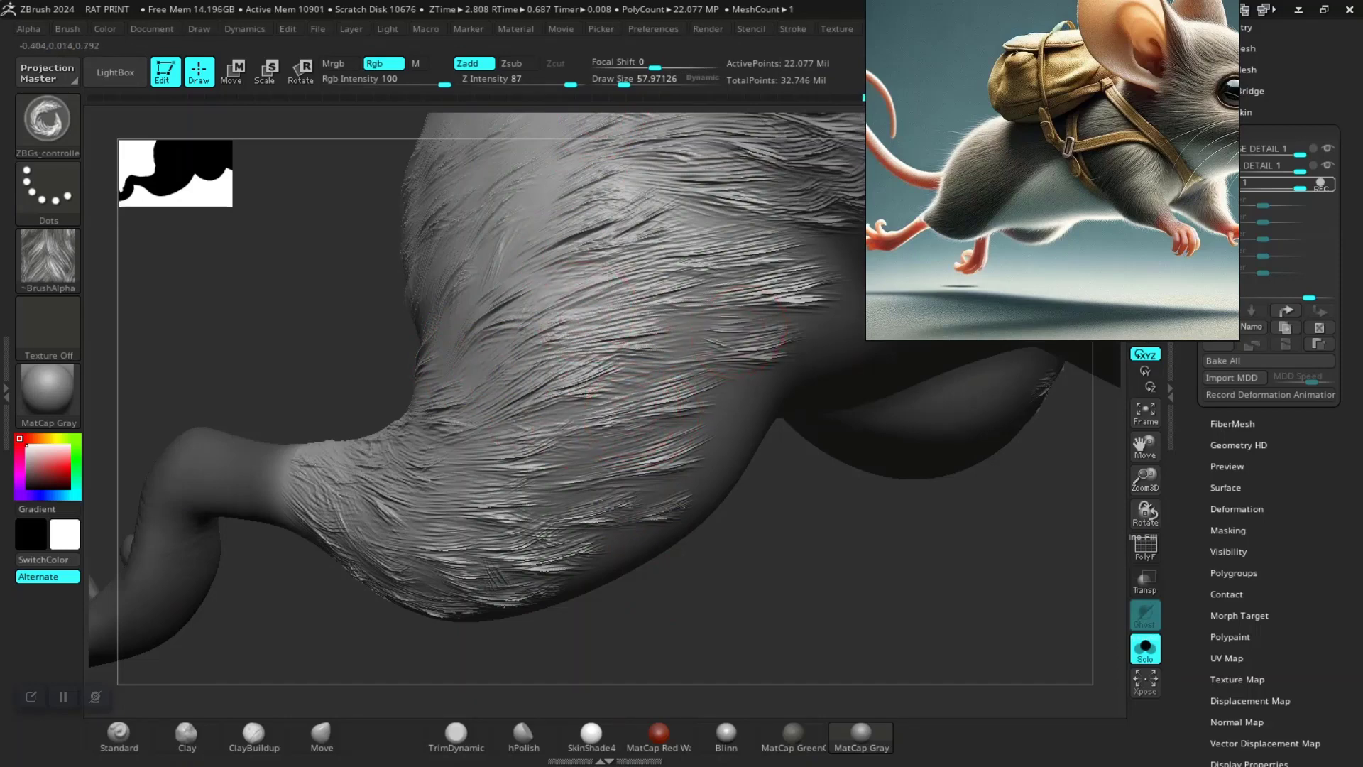
{"action": "right_click_drag", "start_coordinate": [502, 350], "coordinate": [572, 376]}
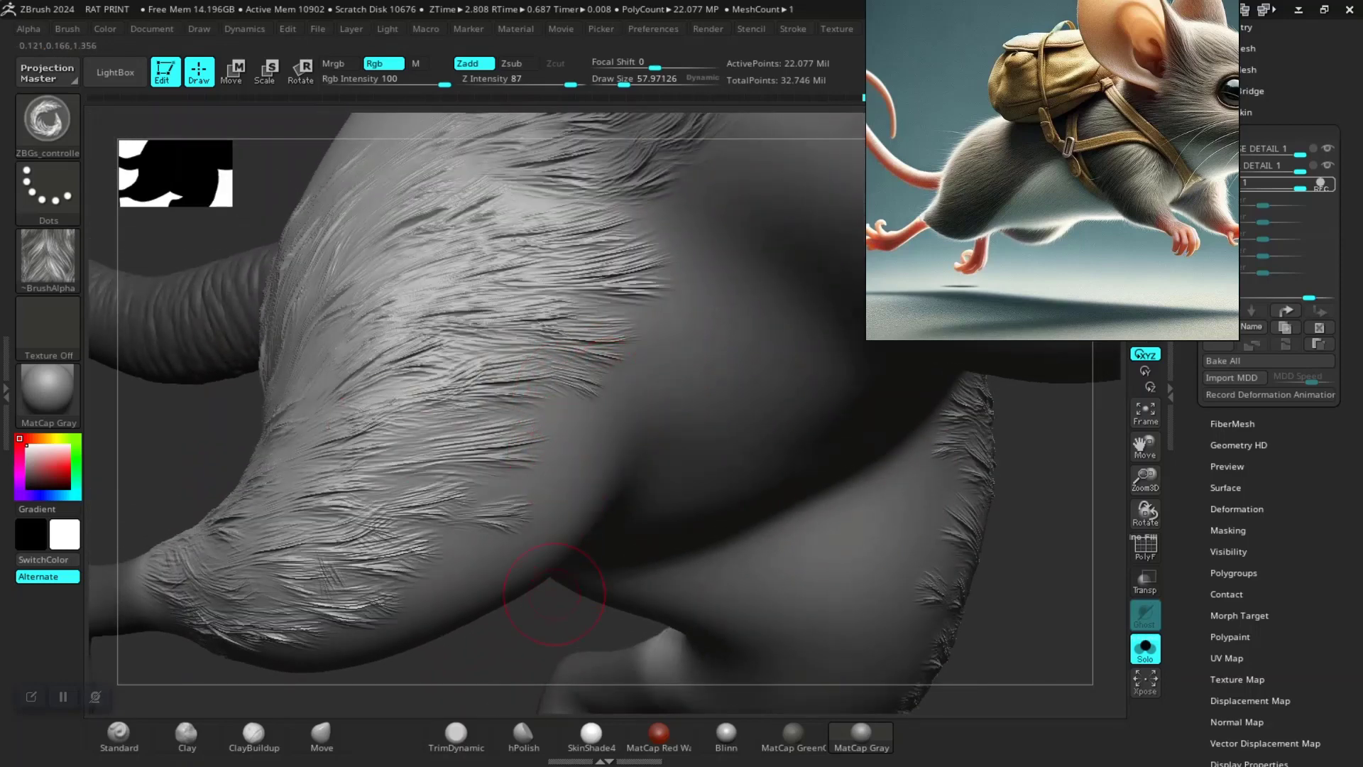
{"action": "mouse_move", "coordinate": [554, 594]}
{"action": "right_mouse_down"}
{"action": "mouse_move", "coordinate": [412, 397]}
{"action": "mouse_move", "coordinate": [456, 441]}
{"action": "right_mouse_up"}
{"action": "right_click_drag", "start_coordinate": [618, 451], "coordinate": [326, 411]}
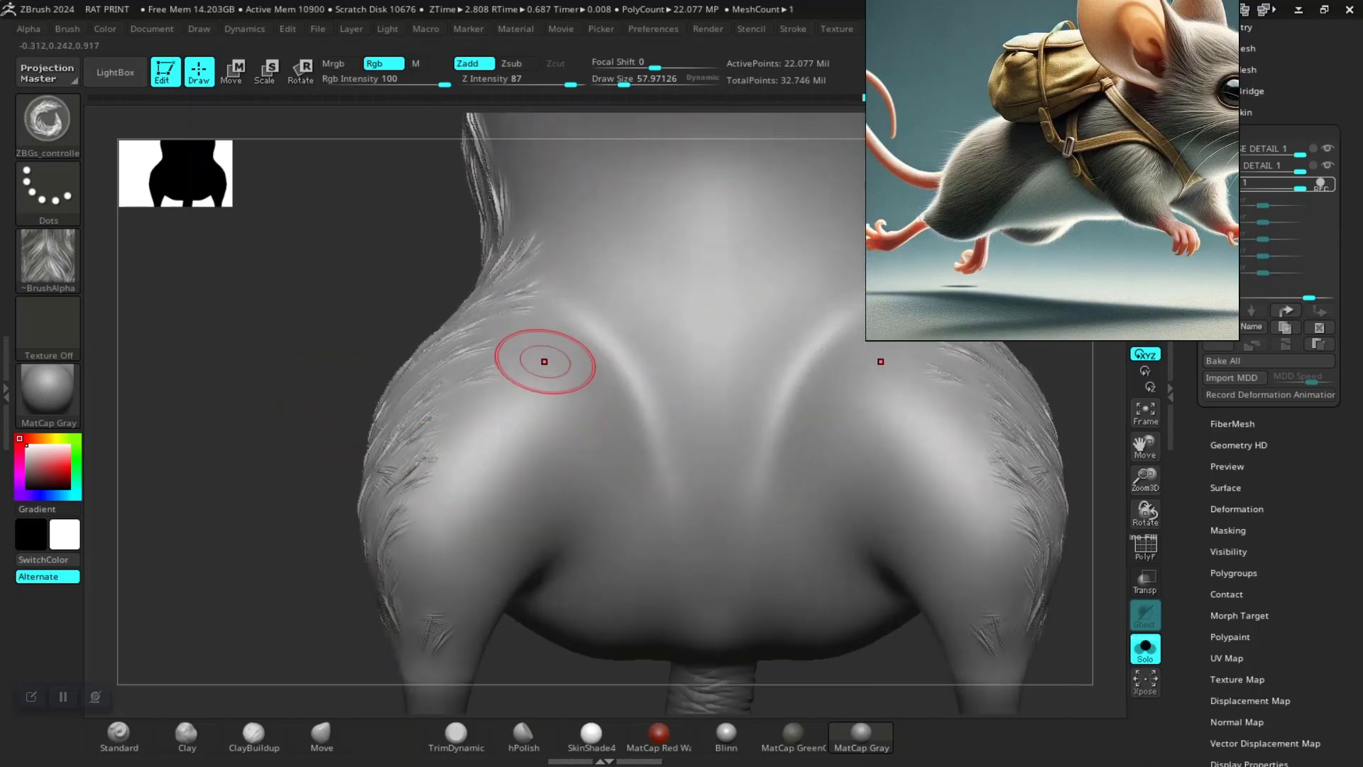
Add fur strands on the upper rump, mirrored on both haunches
{"action": "left_click_drag", "start_coordinate": [554, 346], "coordinate": [386, 401]}
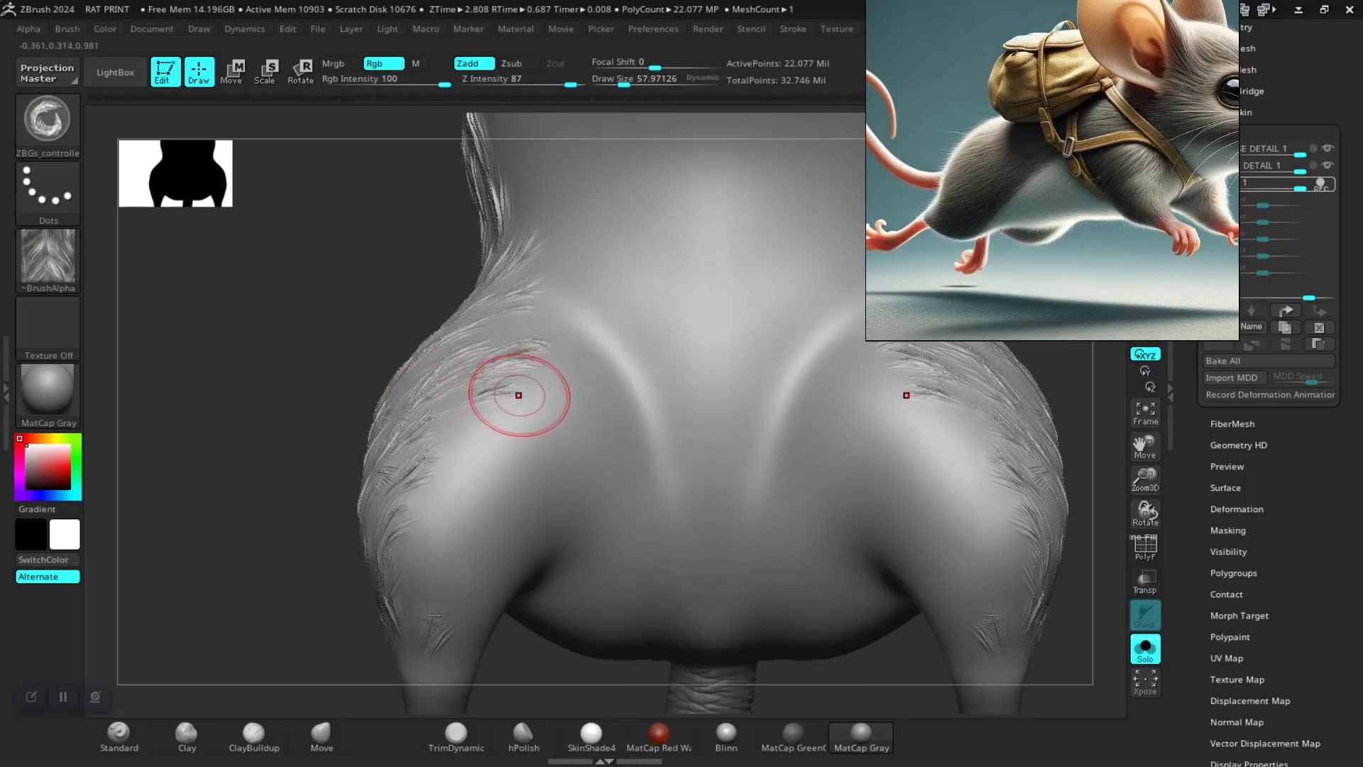
{"action": "left_click_drag", "start_coordinate": [517, 389], "coordinate": [401, 546]}
{"action": "mouse_move", "coordinate": [489, 501]}
{"action": "left_mouse_down"}
{"action": "mouse_move", "coordinate": [458, 529]}
{"action": "mouse_move", "coordinate": [456, 566]}
{"action": "left_mouse_up"}
{"action": "mouse_move", "coordinate": [479, 479]}
{"action": "left_mouse_down"}
{"action": "mouse_move", "coordinate": [434, 508]}
{"action": "mouse_move", "coordinate": [408, 472]}
{"action": "left_mouse_up"}
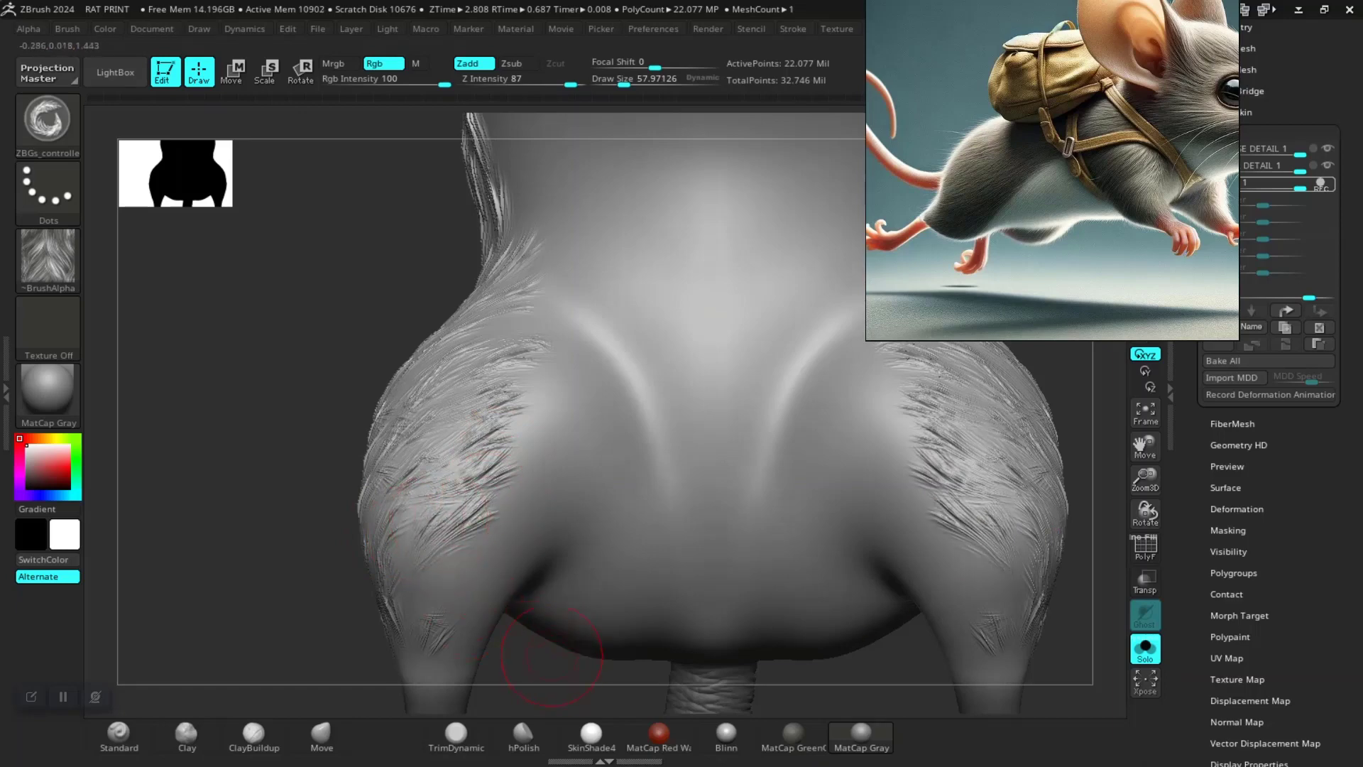
{"action": "mouse_move", "coordinate": [552, 655]}
{"action": "left_mouse_down"}
{"action": "mouse_move", "coordinate": [442, 487]}
{"action": "mouse_move", "coordinate": [455, 398]}
{"action": "left_mouse_up"}
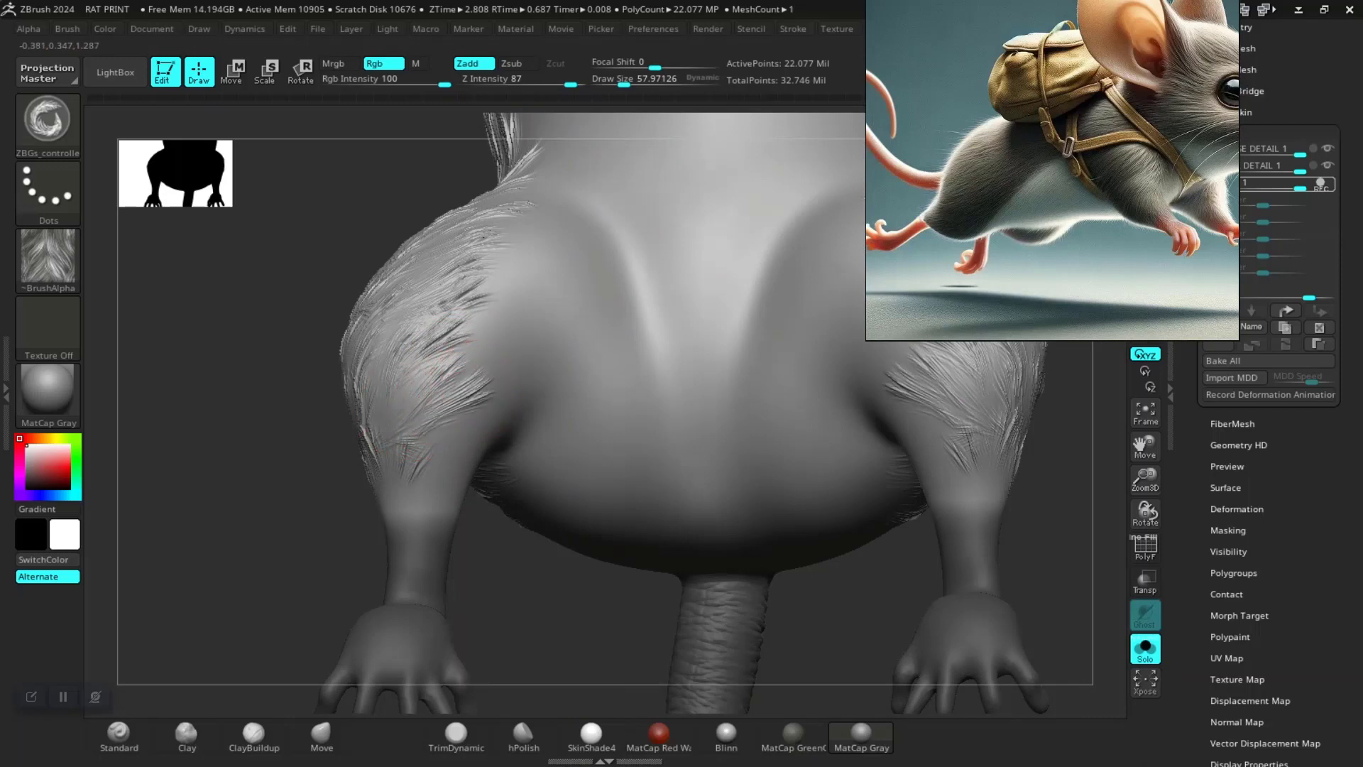
{"action": "left_click_drag", "start_coordinate": [476, 426], "coordinate": [458, 443]}
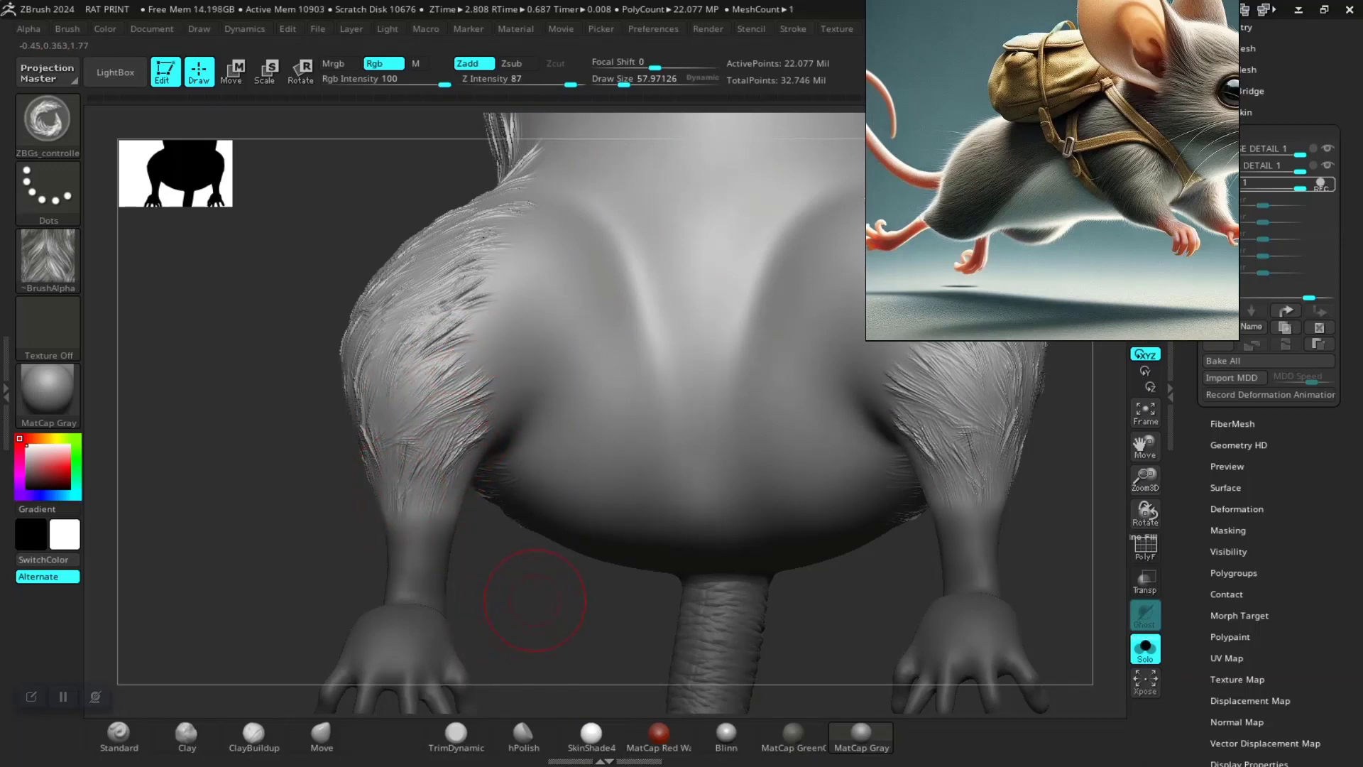
Add mirrored fur on the upper sides, then frame the back of the neck
{"action": "left_click_drag", "start_coordinate": [534, 600], "coordinate": [487, 471]}
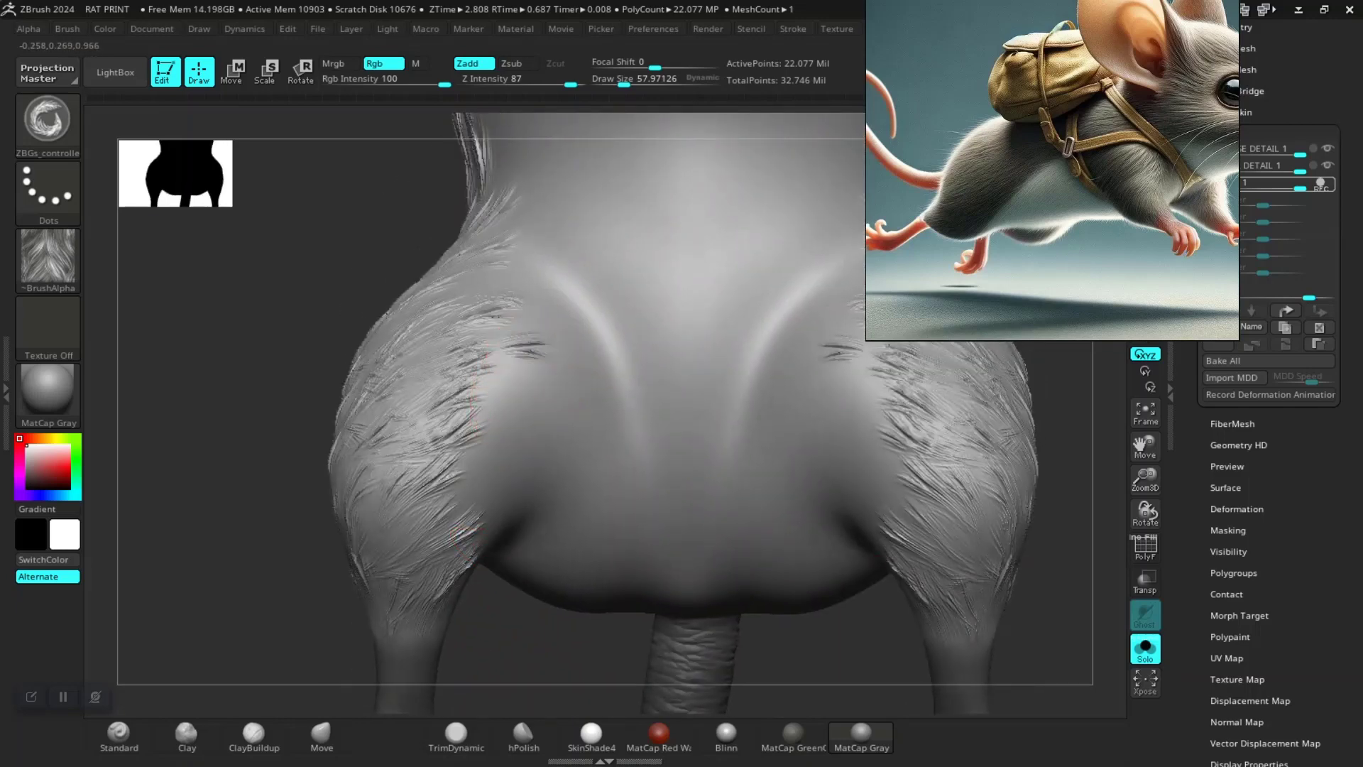
{"action": "mouse_move", "coordinate": [532, 383]}
{"action": "left_mouse_down"}
{"action": "mouse_move", "coordinate": [483, 422]}
{"action": "mouse_move", "coordinate": [515, 444]}
{"action": "mouse_move", "coordinate": [493, 504]}
{"action": "left_mouse_up"}
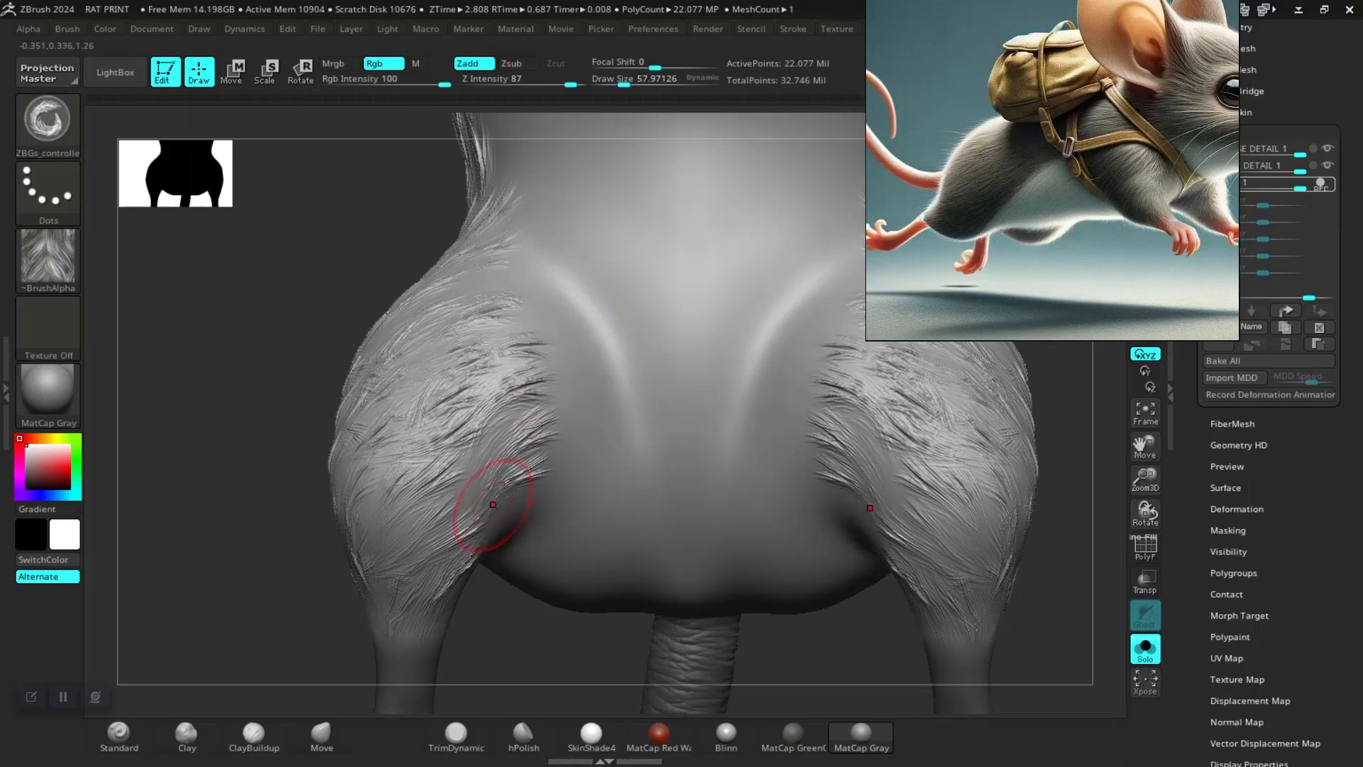
{"action": "left_click_drag", "start_coordinate": [497, 454], "coordinate": [483, 479]}
{"action": "left_click_drag", "start_coordinate": [284, 497], "coordinate": [567, 491]}
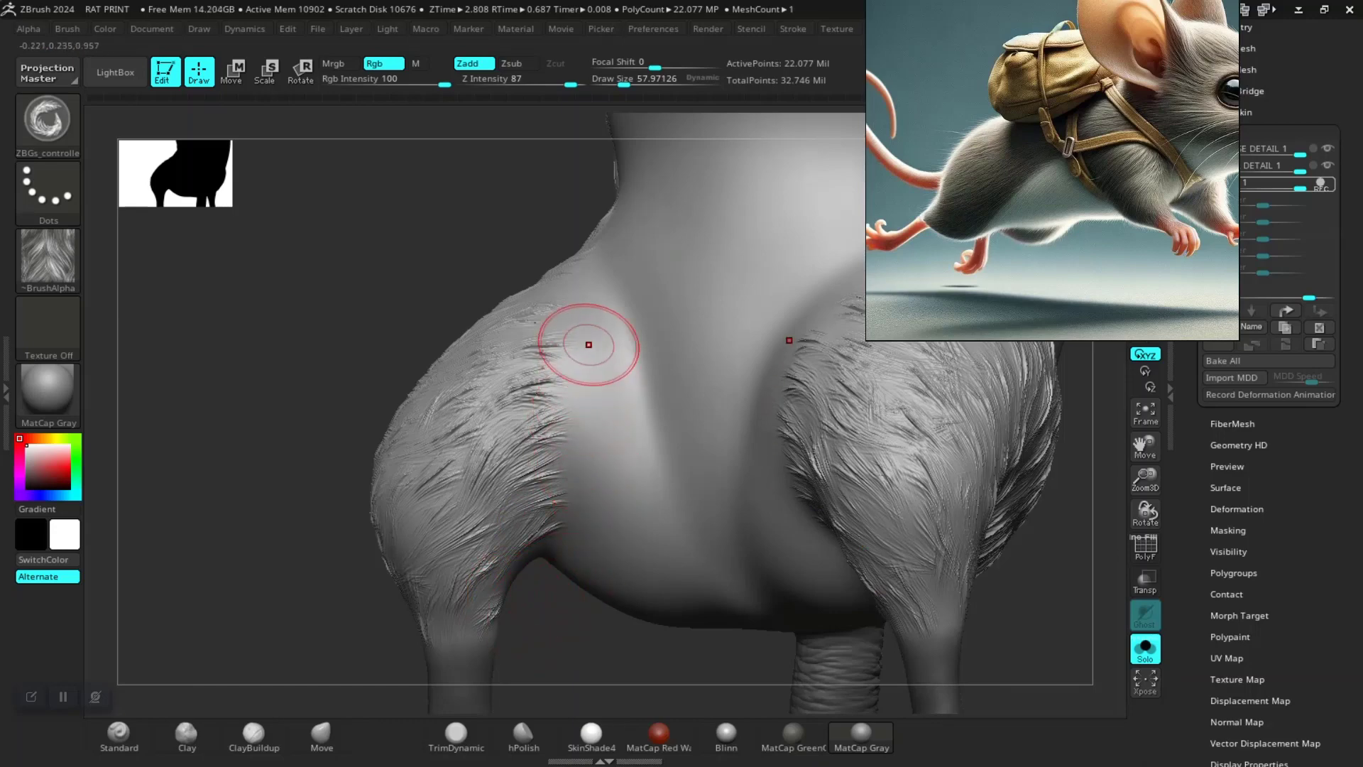
{"action": "left_click_drag", "start_coordinate": [587, 343], "coordinate": [596, 323]}
{"action": "left_click_drag", "start_coordinate": [355, 639], "coordinate": [107, 632]}
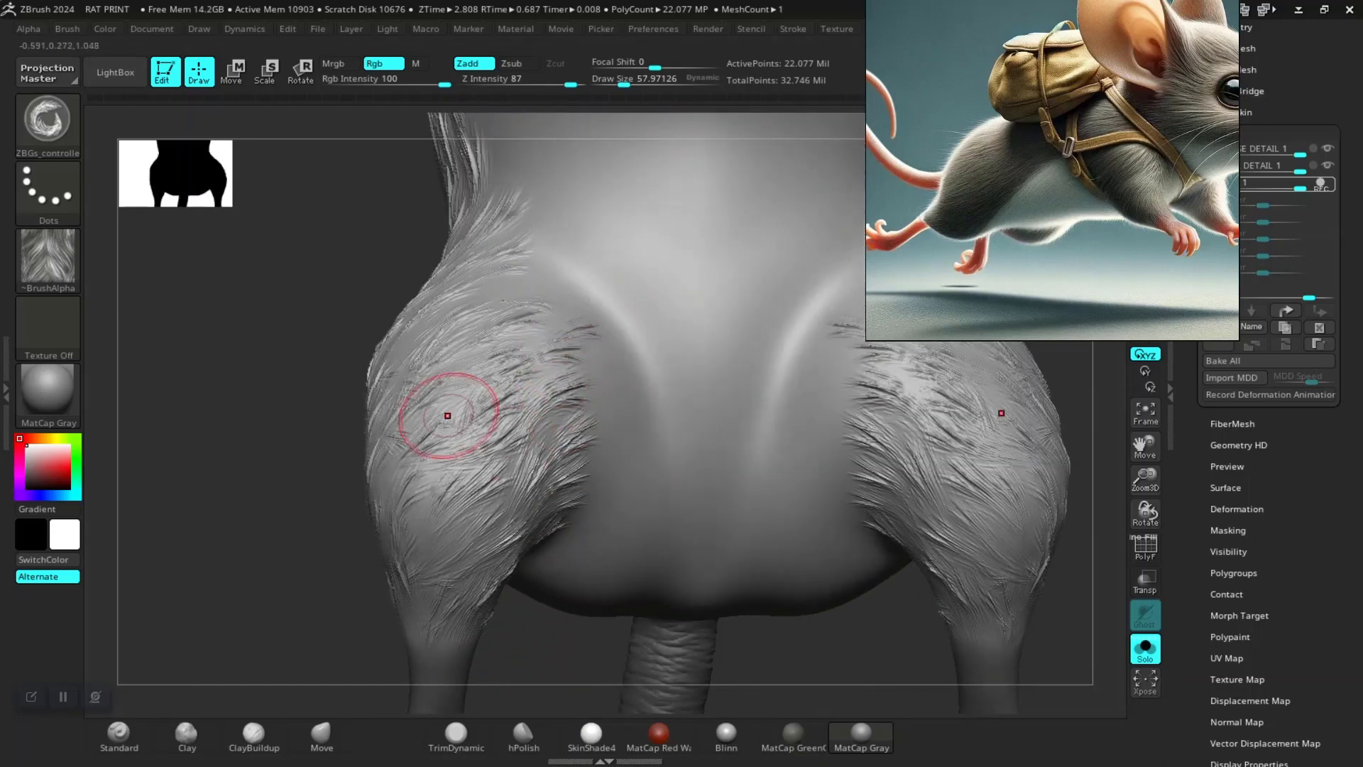
{"action": "left_click_drag", "start_coordinate": [441, 410], "coordinate": [563, 316], "text": "alt"}
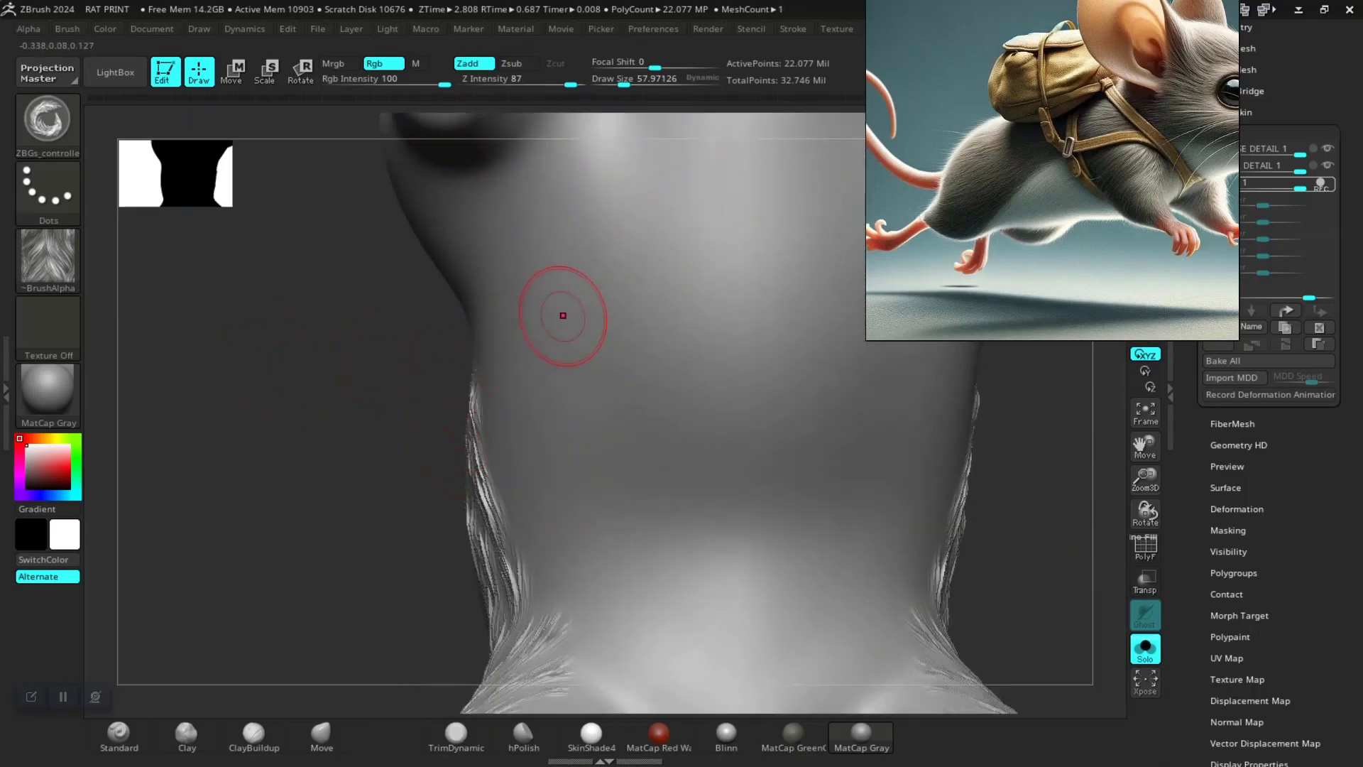
Stroke mirrored fur strands along the neck edges and sides down to the neck base
{"action": "left_click_drag", "start_coordinate": [399, 506], "coordinate": [546, 276], "text": "alt"}
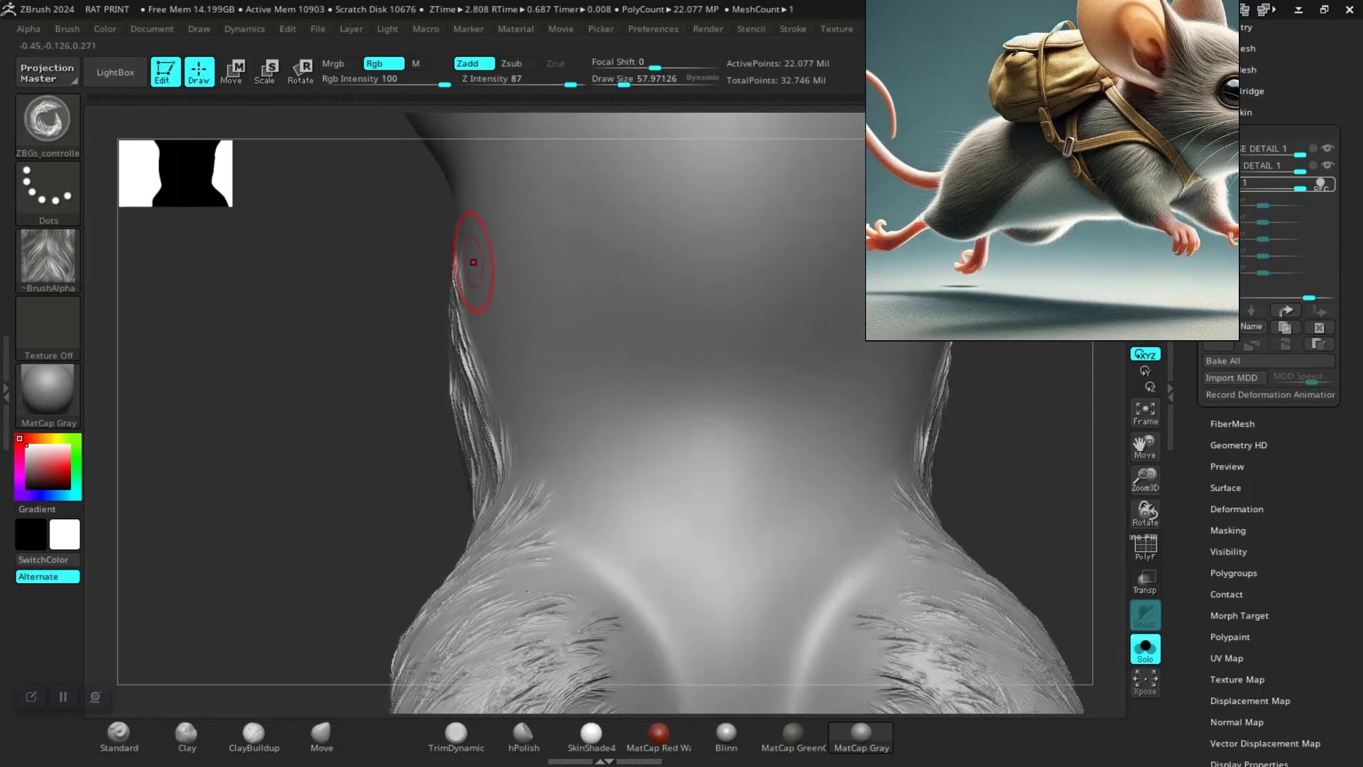
{"action": "left_click_drag", "start_coordinate": [512, 345], "coordinate": [520, 395]}
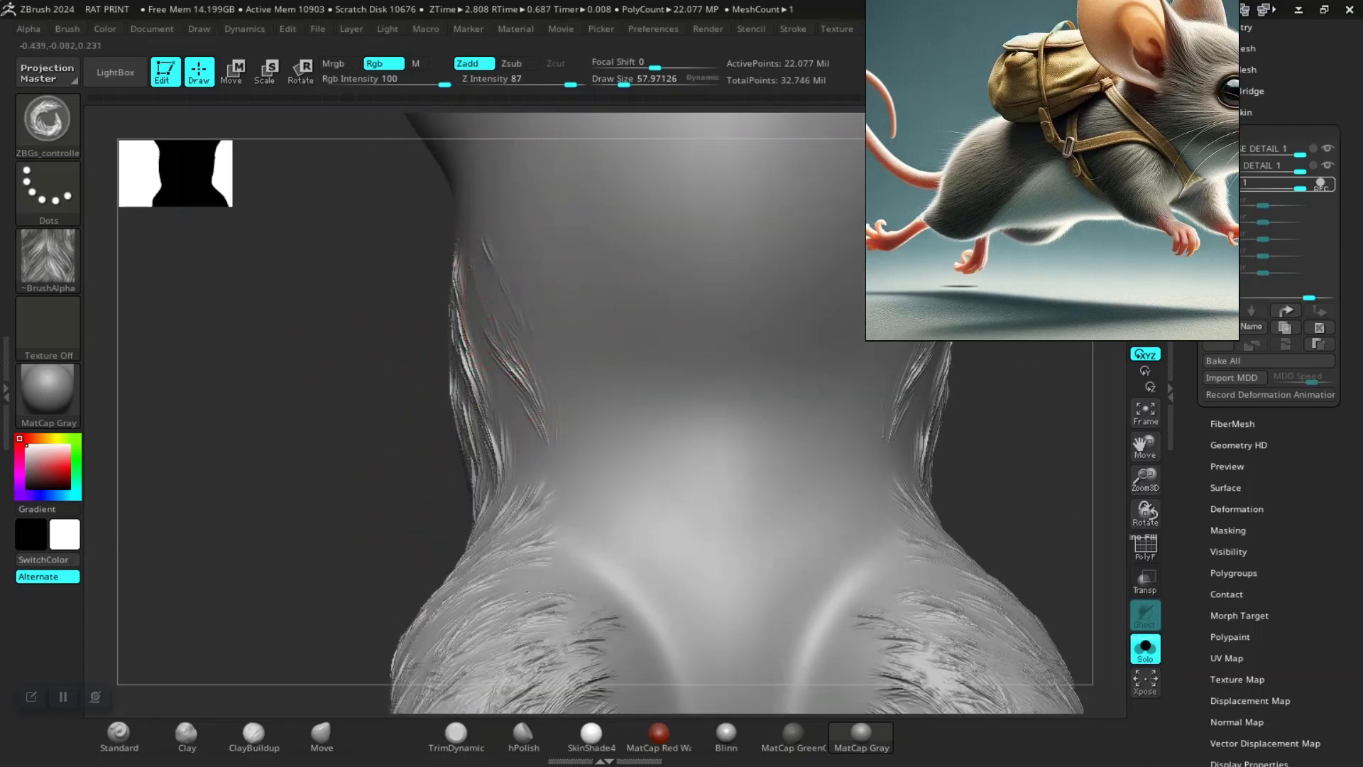
{"action": "left_click_drag", "start_coordinate": [540, 341], "coordinate": [494, 386]}
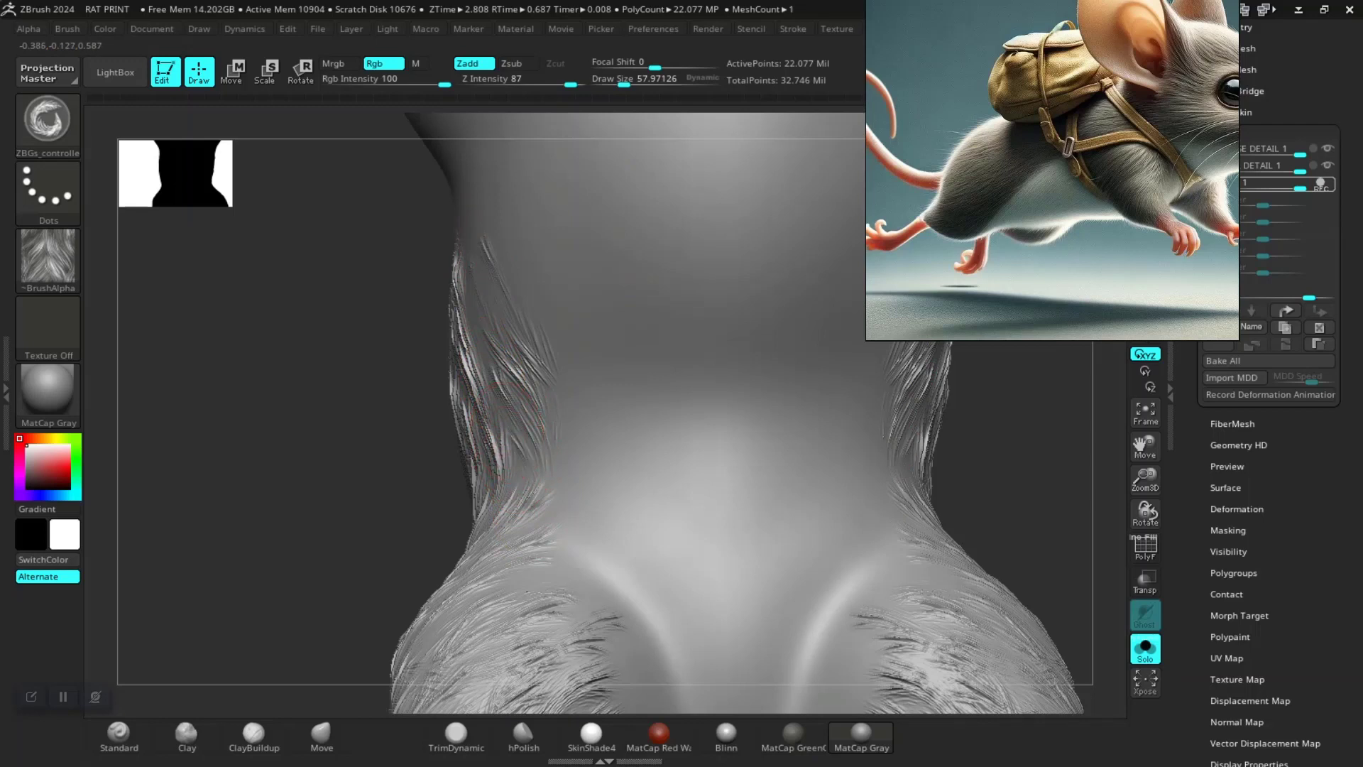
{"action": "left_click_drag", "start_coordinate": [600, 423], "coordinate": [588, 497]}
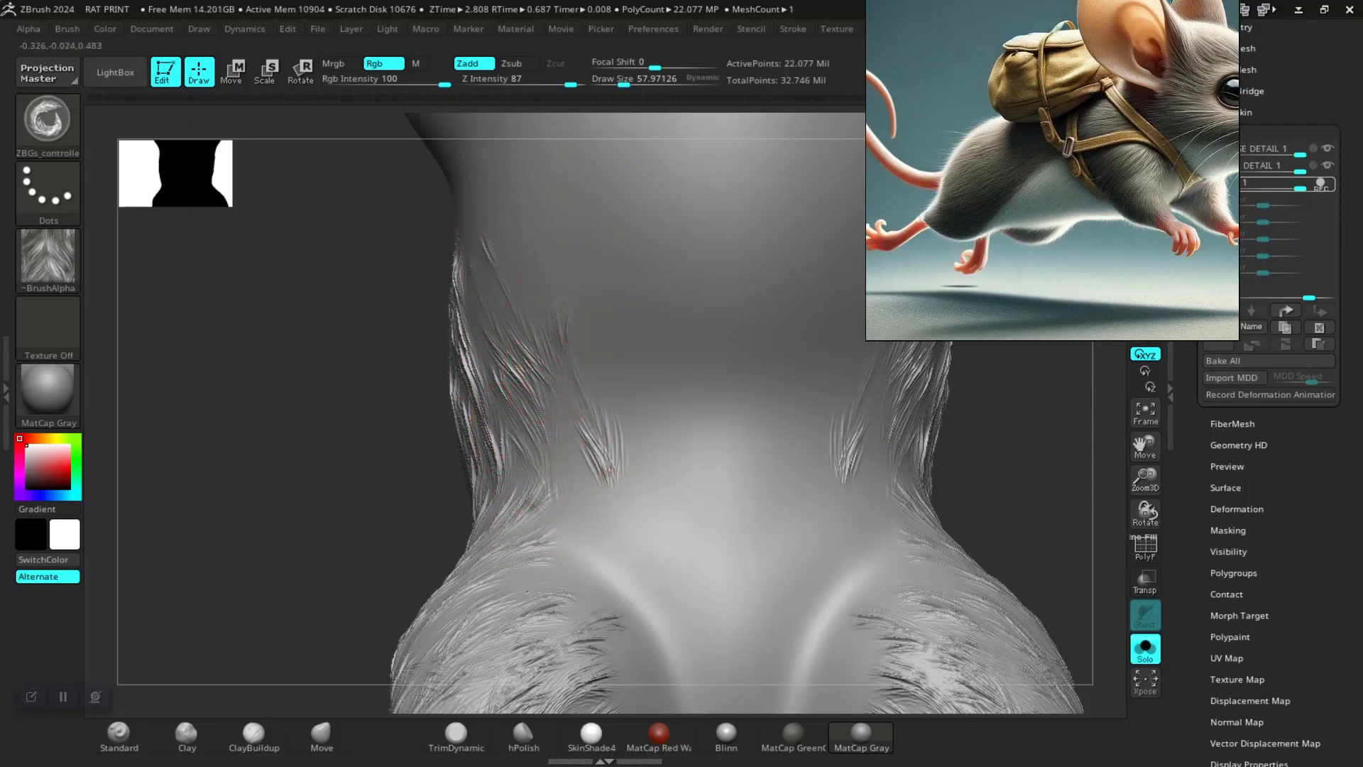
{"action": "left_click_drag", "start_coordinate": [625, 383], "coordinate": [629, 476]}
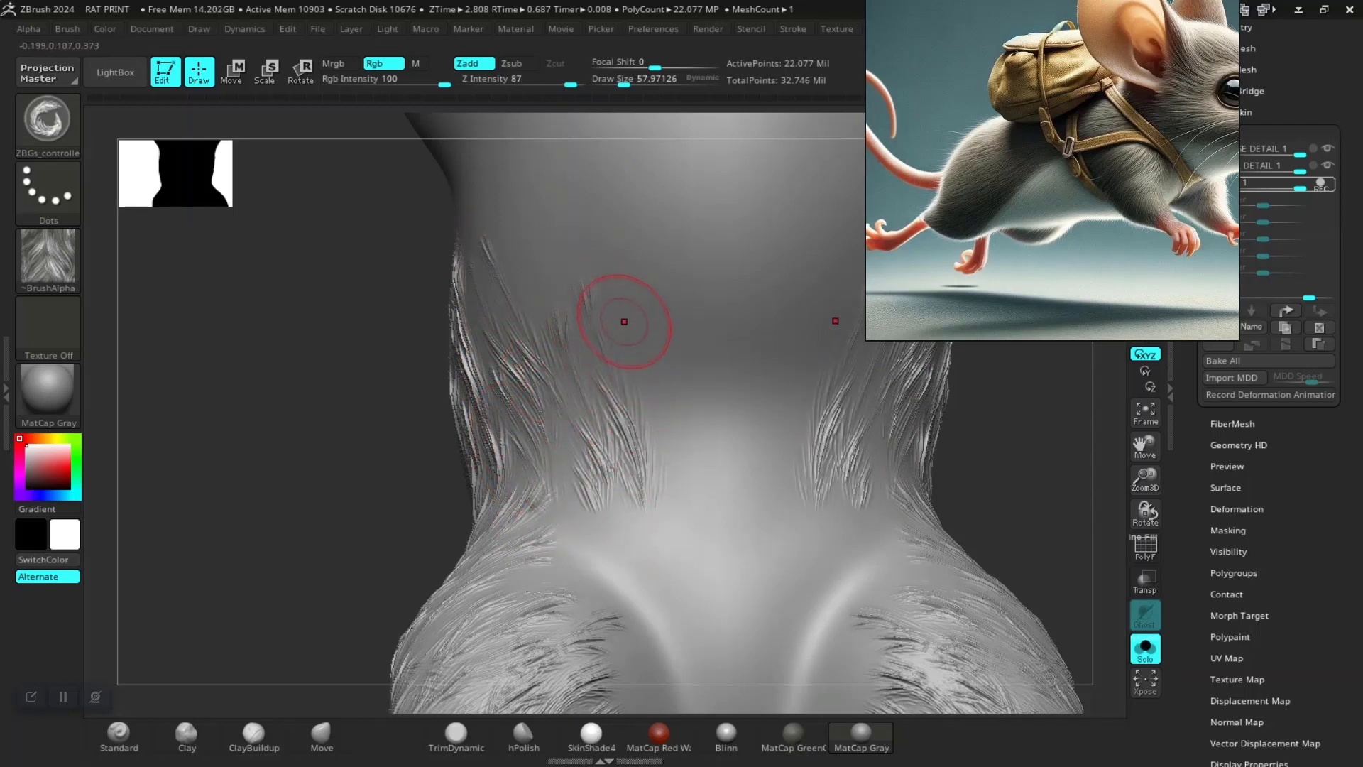
{"action": "left_click_drag", "start_coordinate": [673, 426], "coordinate": [665, 508]}
{"action": "left_click_drag", "start_coordinate": [668, 319], "coordinate": [676, 353]}
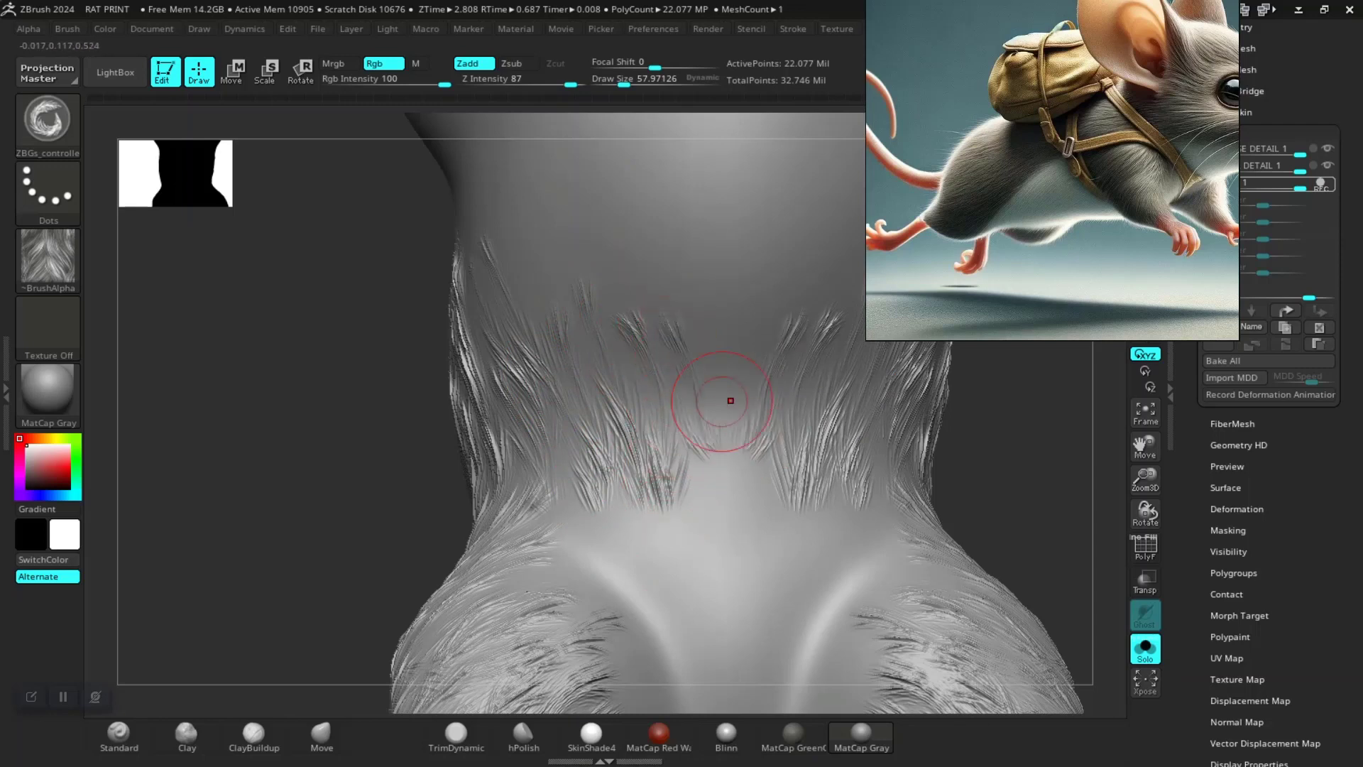
{"action": "mouse_move", "coordinate": [604, 454]}
{"action": "left_mouse_down"}
{"action": "mouse_move", "coordinate": [548, 523]}
{"action": "mouse_move", "coordinate": [609, 624]}
{"action": "left_mouse_up"}
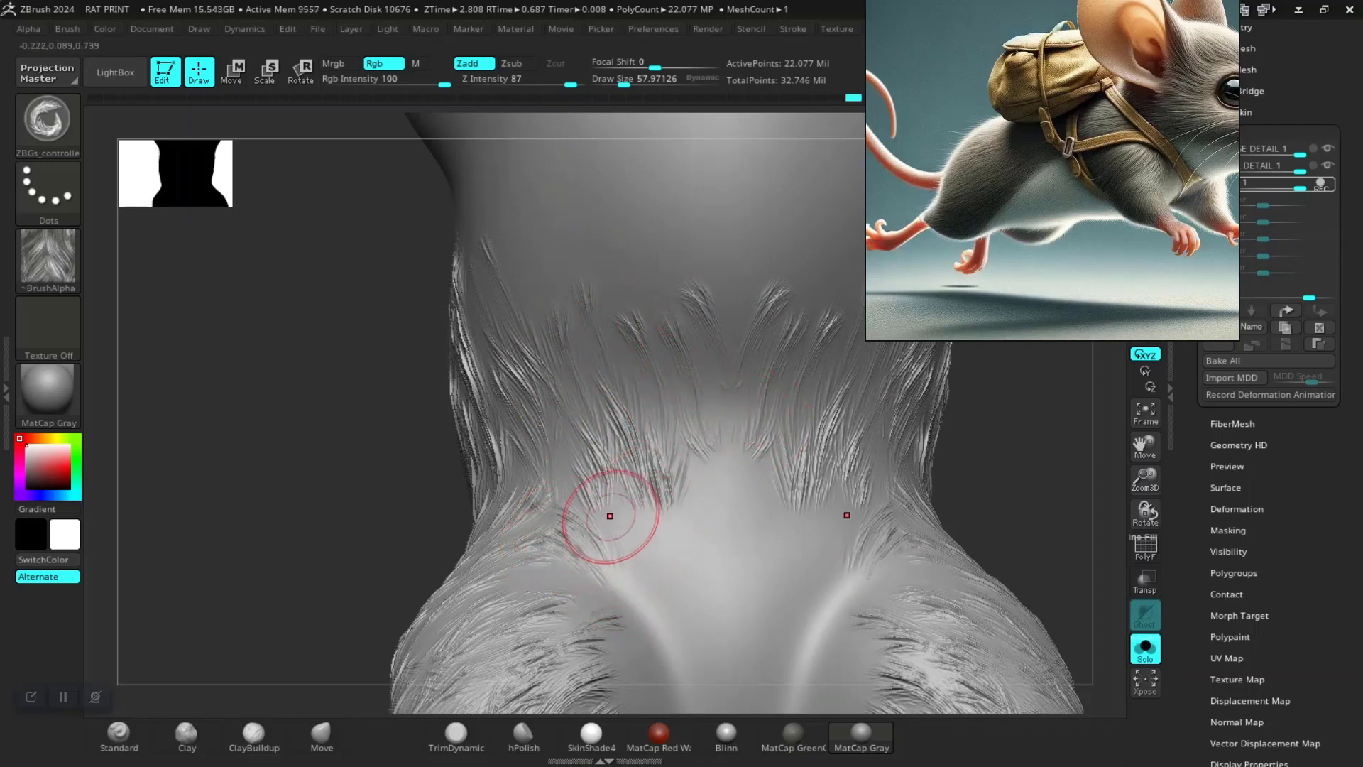
{"action": "left_click_drag", "start_coordinate": [603, 517], "coordinate": [663, 629]}
{"action": "left_click_drag", "start_coordinate": [639, 462], "coordinate": [694, 496]}
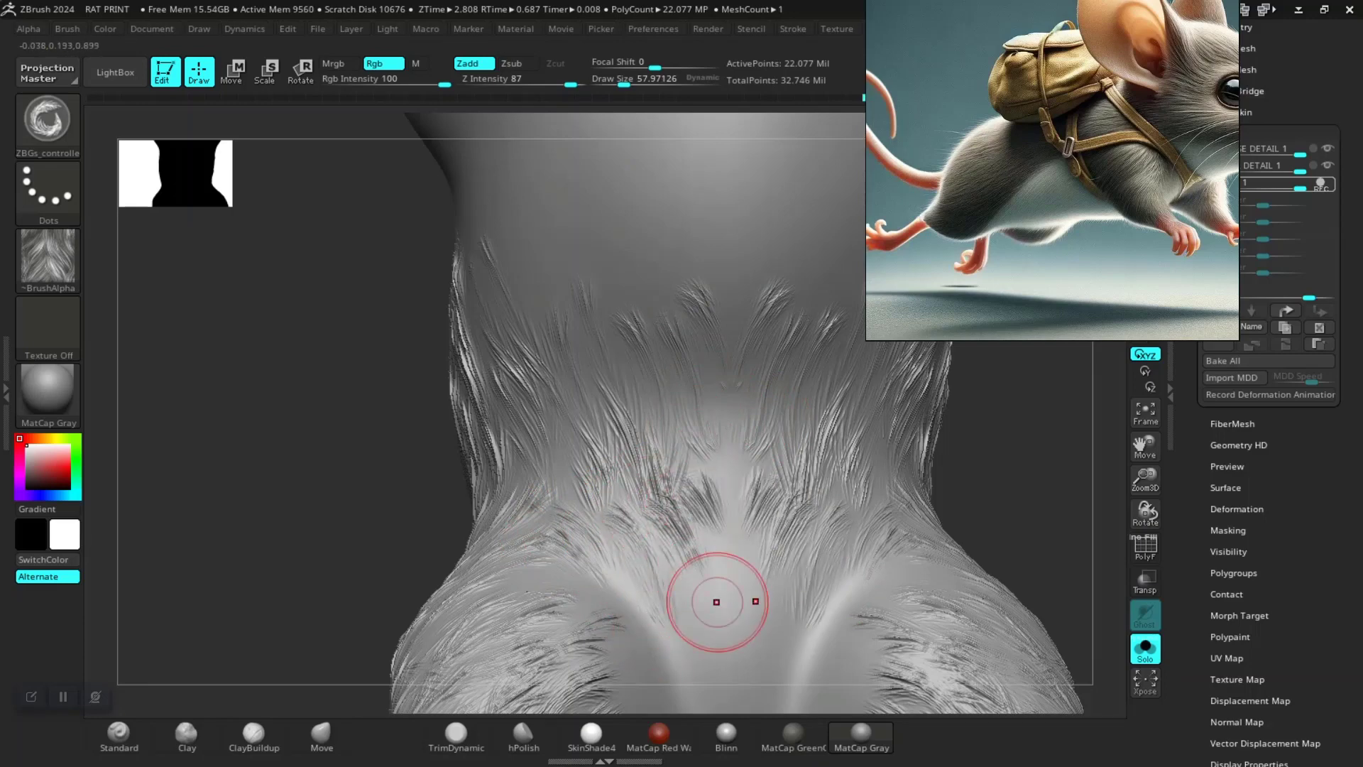
Add fur strands between the shoulders and up the neck's centre
{"action": "left_click_drag", "start_coordinate": [312, 566], "coordinate": [428, 474]}
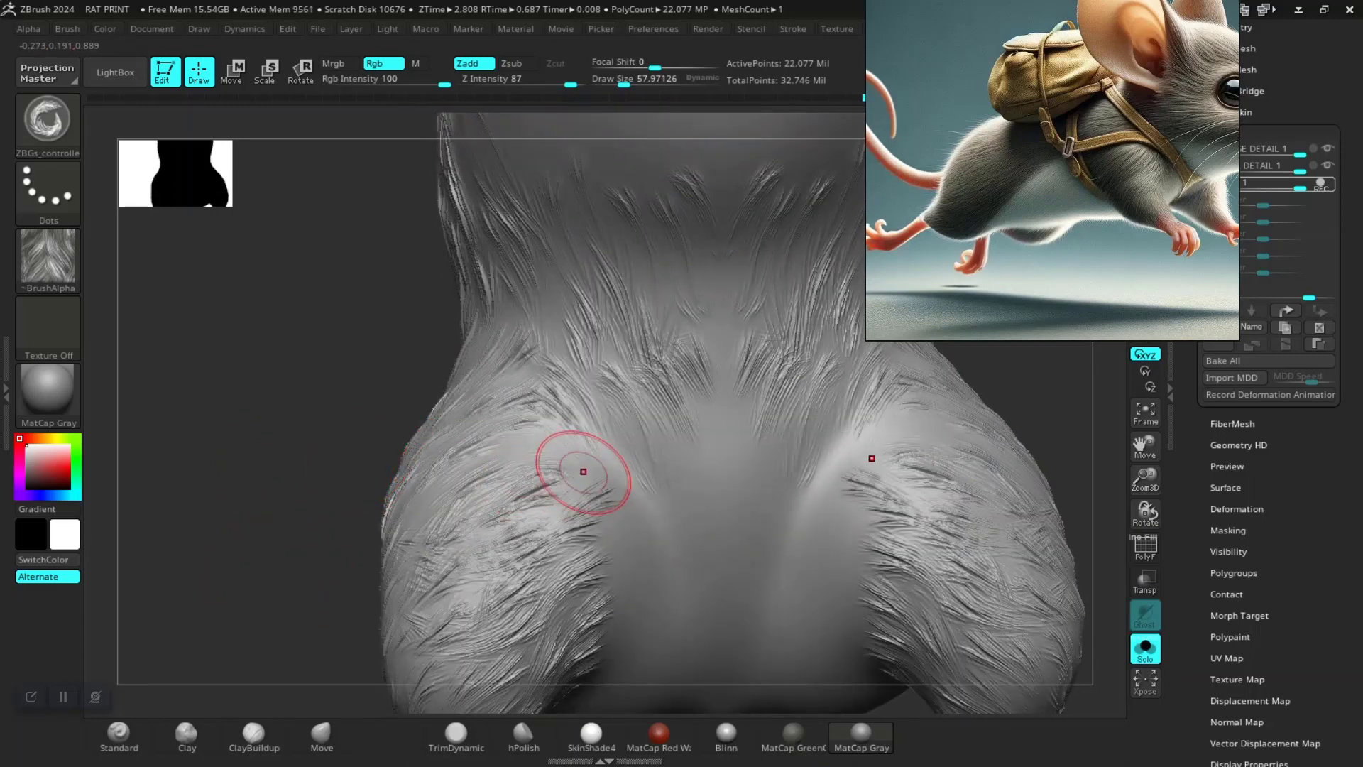
{"action": "left_click_drag", "start_coordinate": [529, 446], "coordinate": [578, 478]}
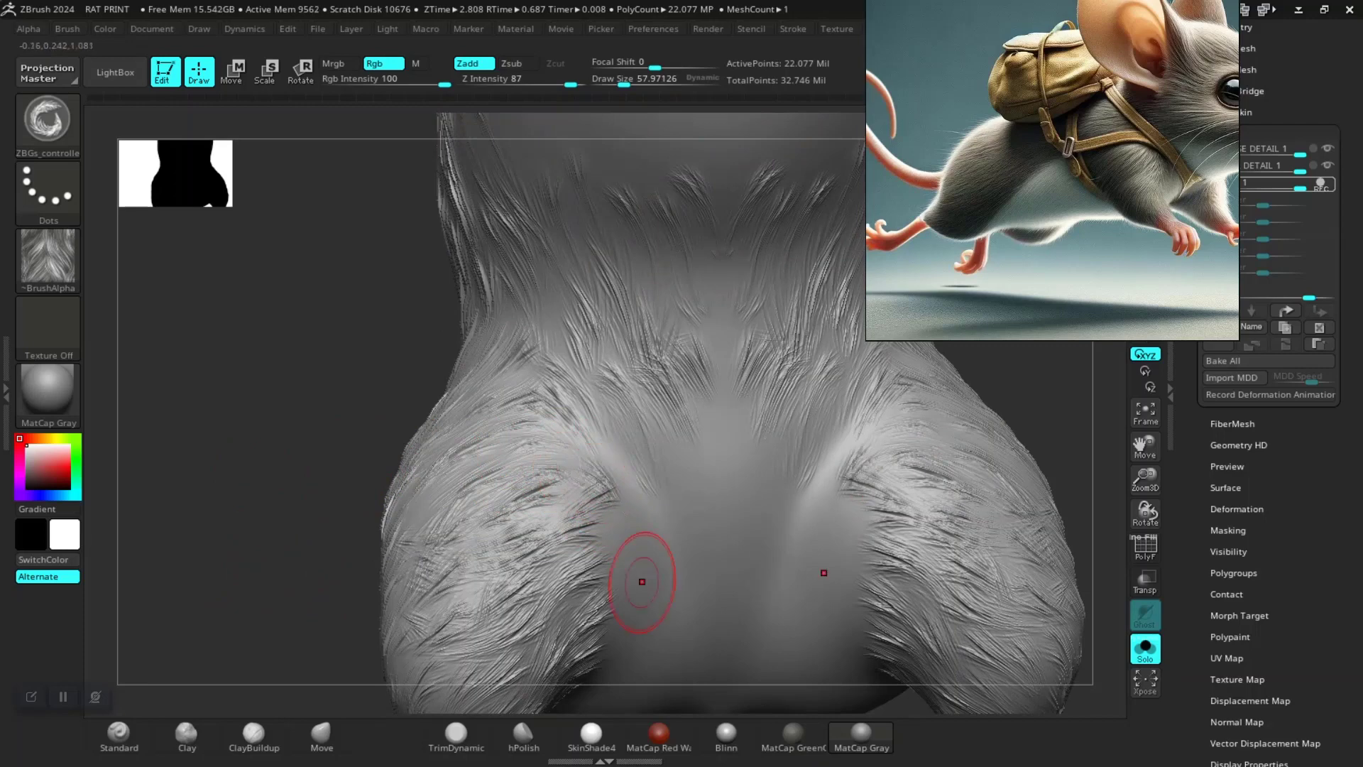
{"action": "left_click_drag", "start_coordinate": [642, 575], "coordinate": [660, 603]}
{"action": "mouse_move", "coordinate": [675, 518]}
{"action": "left_mouse_down"}
{"action": "mouse_move", "coordinate": [707, 334]}
{"action": "mouse_move", "coordinate": [700, 441]}
{"action": "left_mouse_up"}
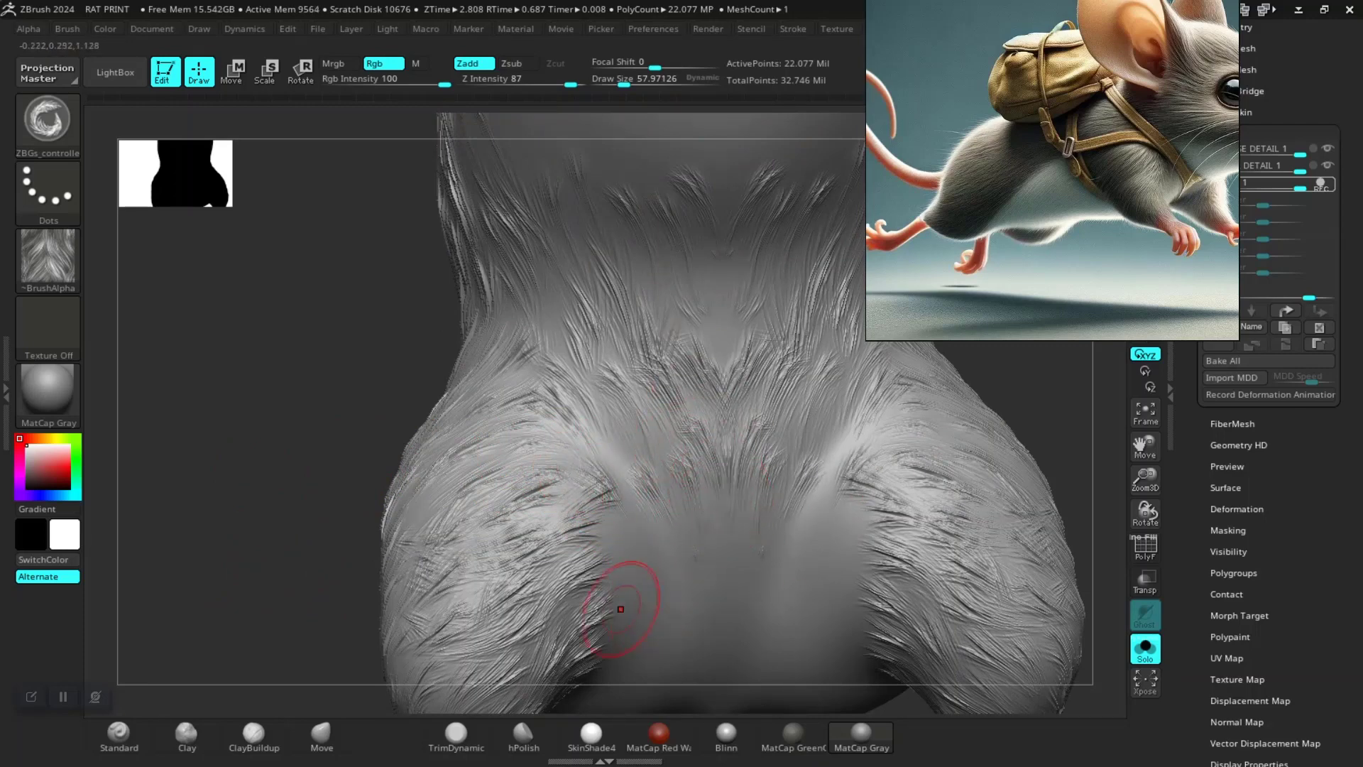
{"action": "left_click_drag", "start_coordinate": [305, 480], "coordinate": [330, 454]}
{"action": "left_click_drag", "start_coordinate": [703, 362], "coordinate": [710, 304]}
{"action": "left_click_drag", "start_coordinate": [738, 383], "coordinate": [700, 253]}
Fill the remaining smooth gap between the shoulders with mirrored fur
{"action": "right_click_drag", "start_coordinate": [608, 426], "coordinate": [568, 359]}
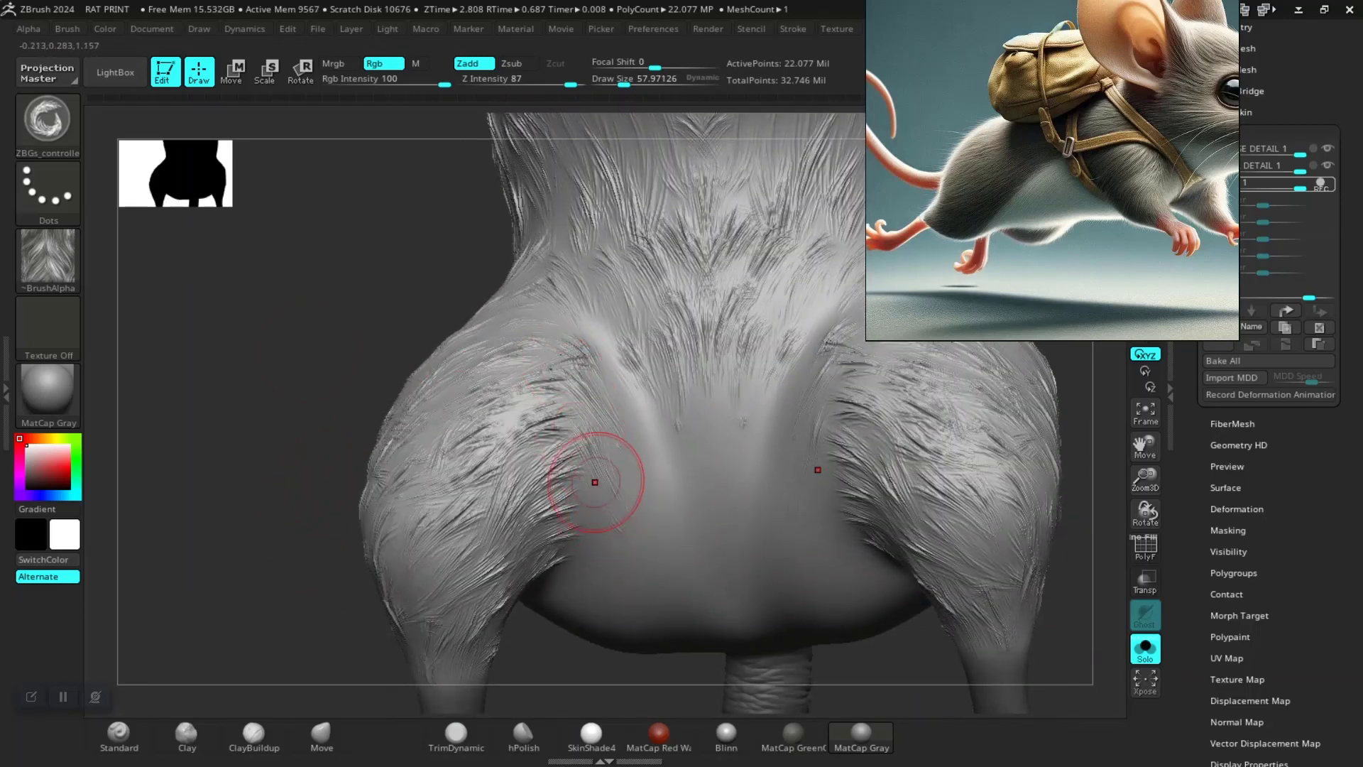
{"action": "key", "text": "ctrl"}
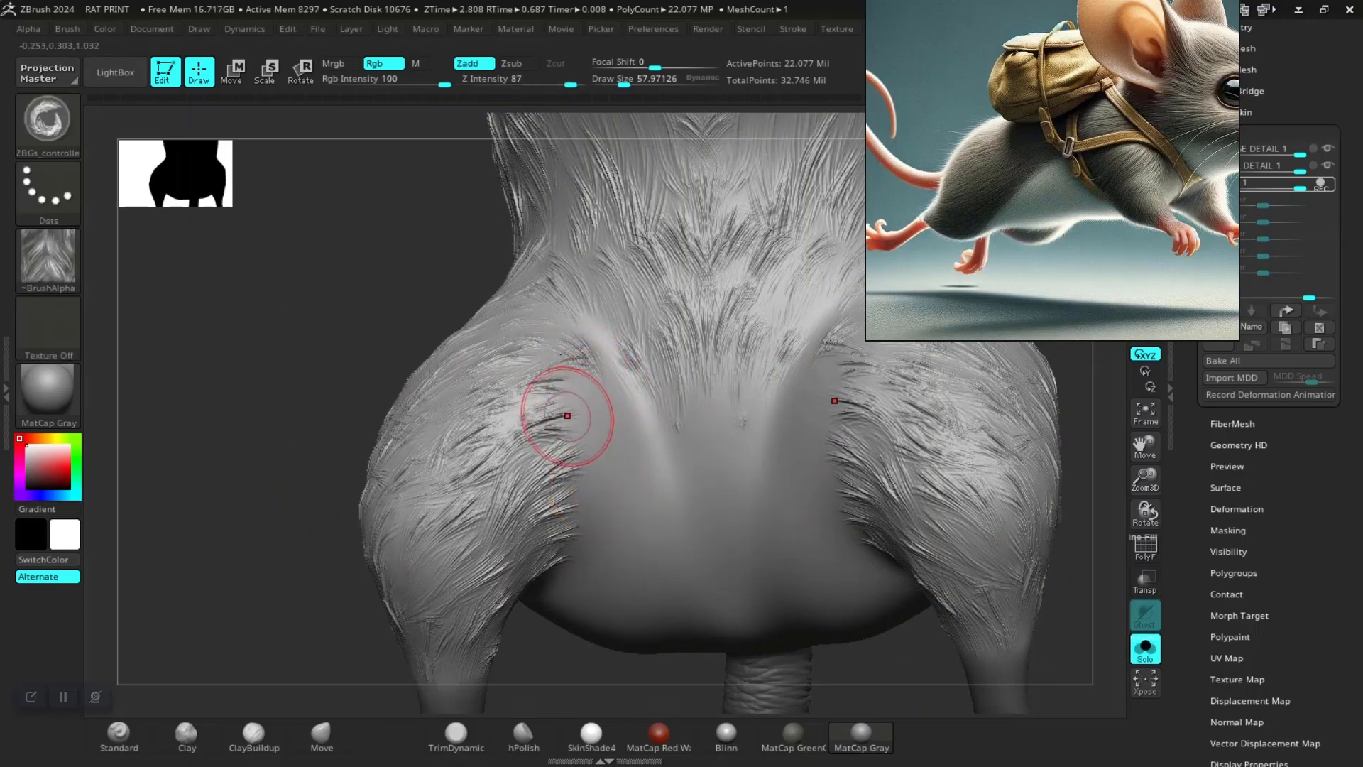
{"action": "mouse_move", "coordinate": [576, 401]}
{"action": "left_mouse_down"}
{"action": "mouse_move", "coordinate": [608, 426]}
{"action": "mouse_move", "coordinate": [596, 472]}
{"action": "mouse_move", "coordinate": [608, 501]}
{"action": "mouse_move", "coordinate": [576, 501]}
{"action": "left_mouse_up"}
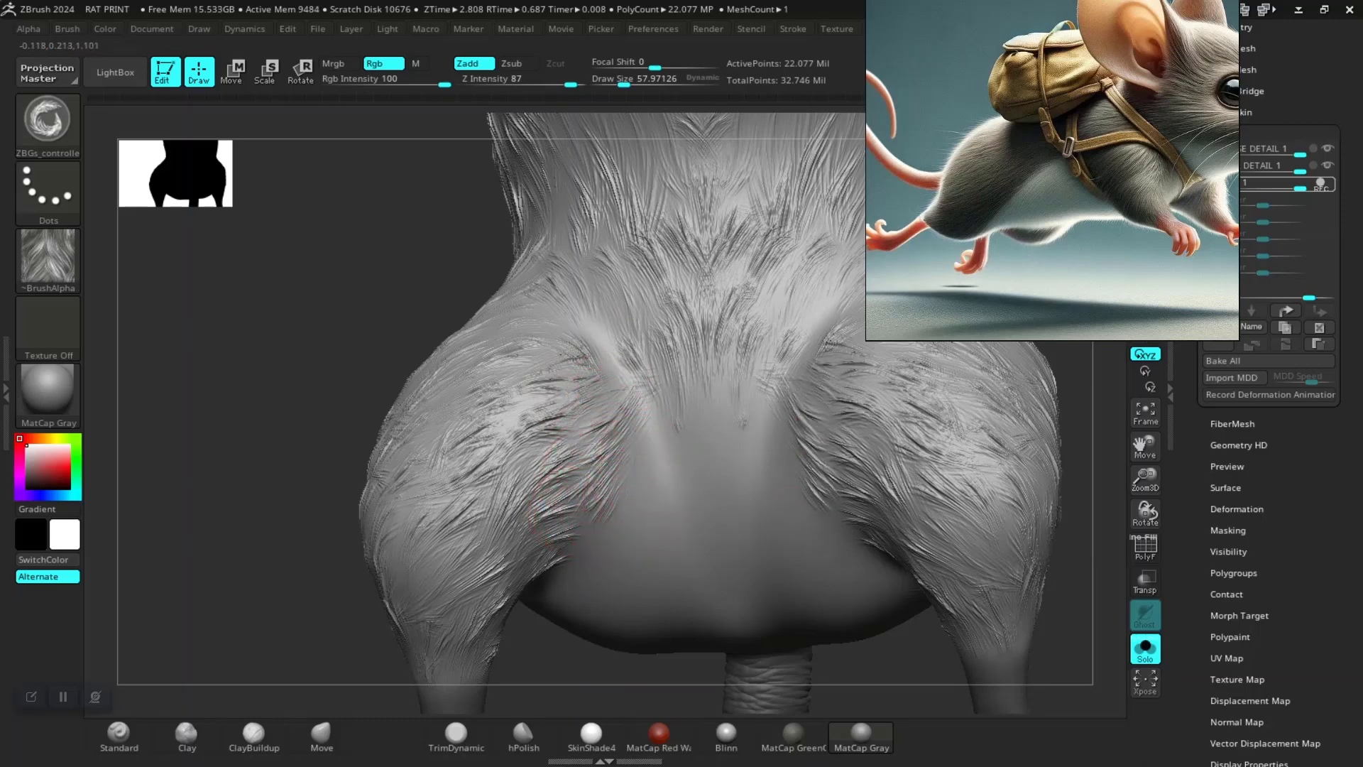
{"action": "mouse_move", "coordinate": [649, 436]}
{"action": "left_mouse_down"}
{"action": "mouse_move", "coordinate": [656, 490]}
{"action": "mouse_move", "coordinate": [684, 512]}
{"action": "left_mouse_up"}
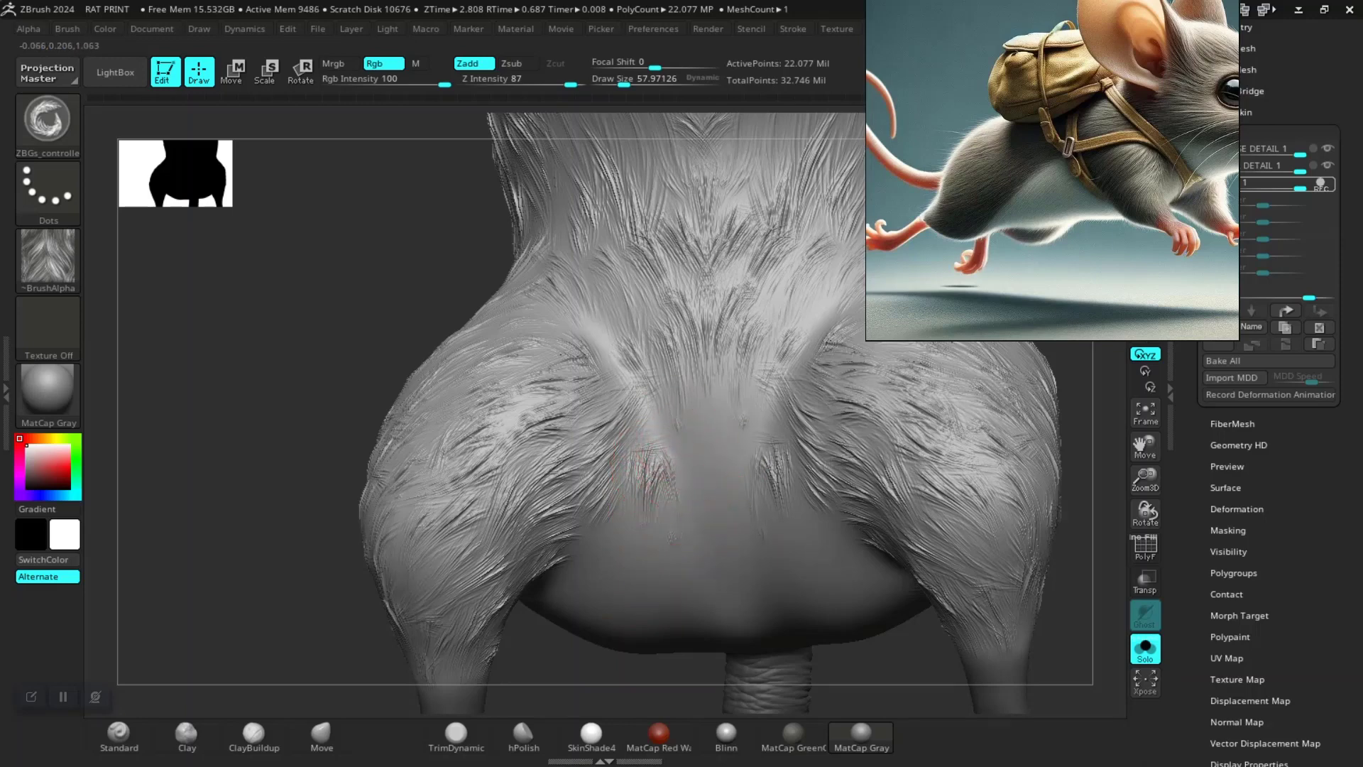
{"action": "left_click_drag", "start_coordinate": [732, 419], "coordinate": [738, 476]}
{"action": "left_click_drag", "start_coordinate": [682, 426], "coordinate": [700, 471]}
{"action": "left_click_drag", "start_coordinate": [572, 679], "coordinate": [554, 491]}
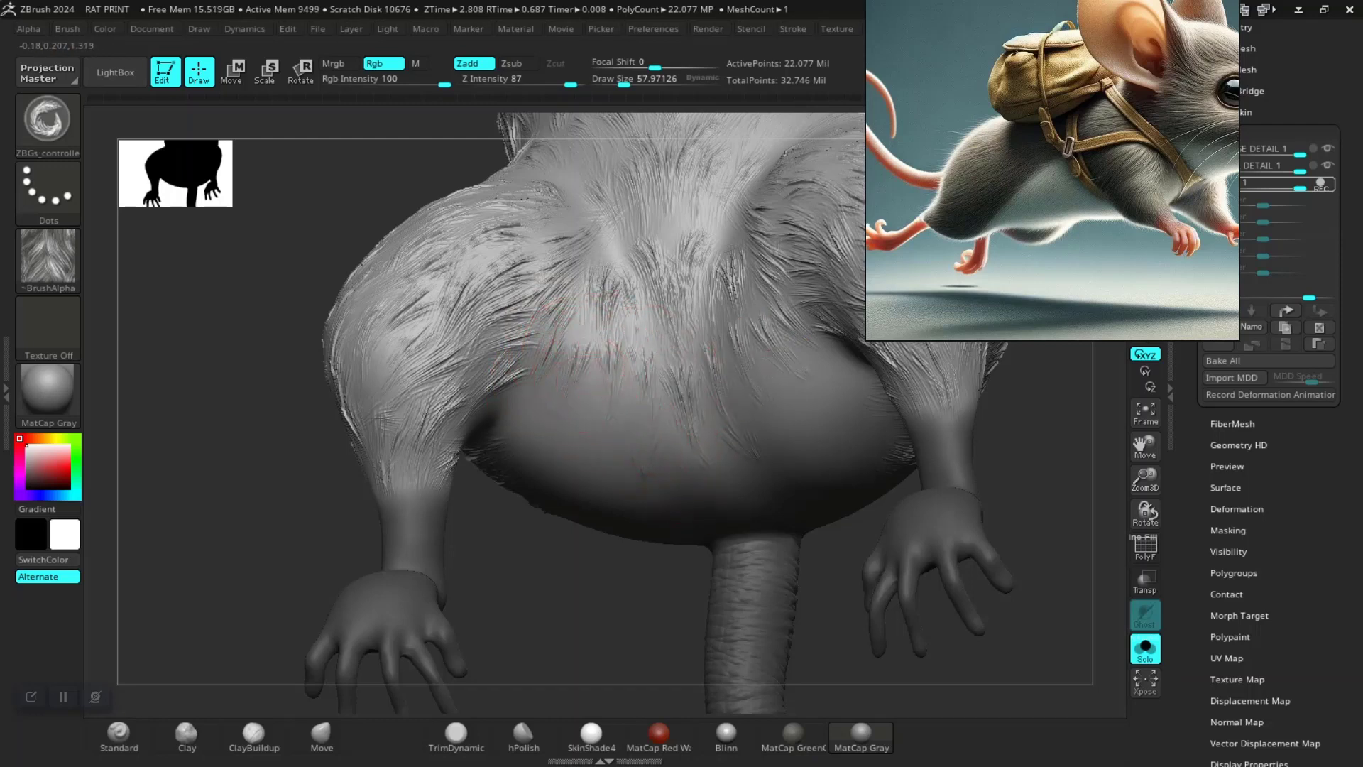
Stroke fur strands over the chest, left belly and upper hip
{"action": "mouse_move", "coordinate": [809, 365]}
{"action": "left_mouse_down"}
{"action": "mouse_move", "coordinate": [597, 446]}
{"action": "mouse_move", "coordinate": [543, 426]}
{"action": "left_mouse_up"}
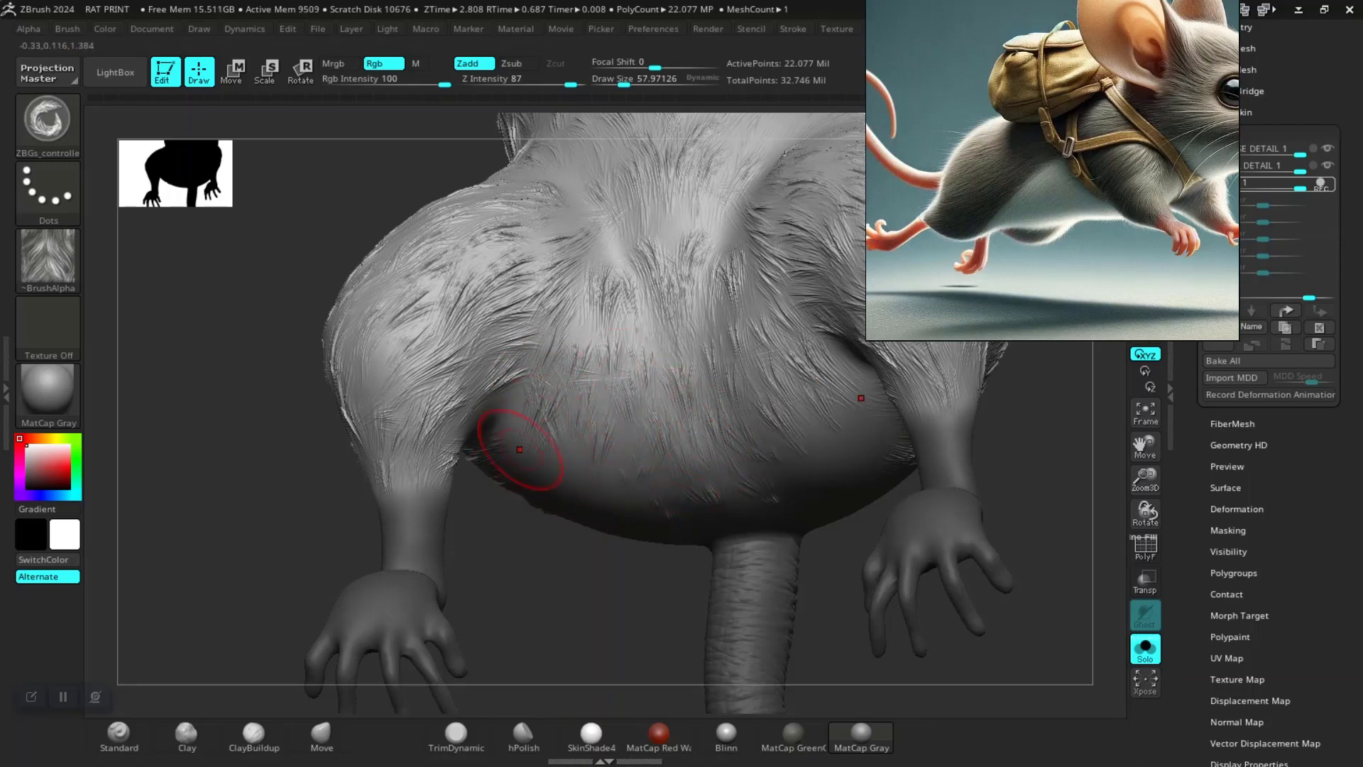
{"action": "left_click_drag", "start_coordinate": [520, 448], "coordinate": [528, 408]}
{"action": "key", "text": "f"}
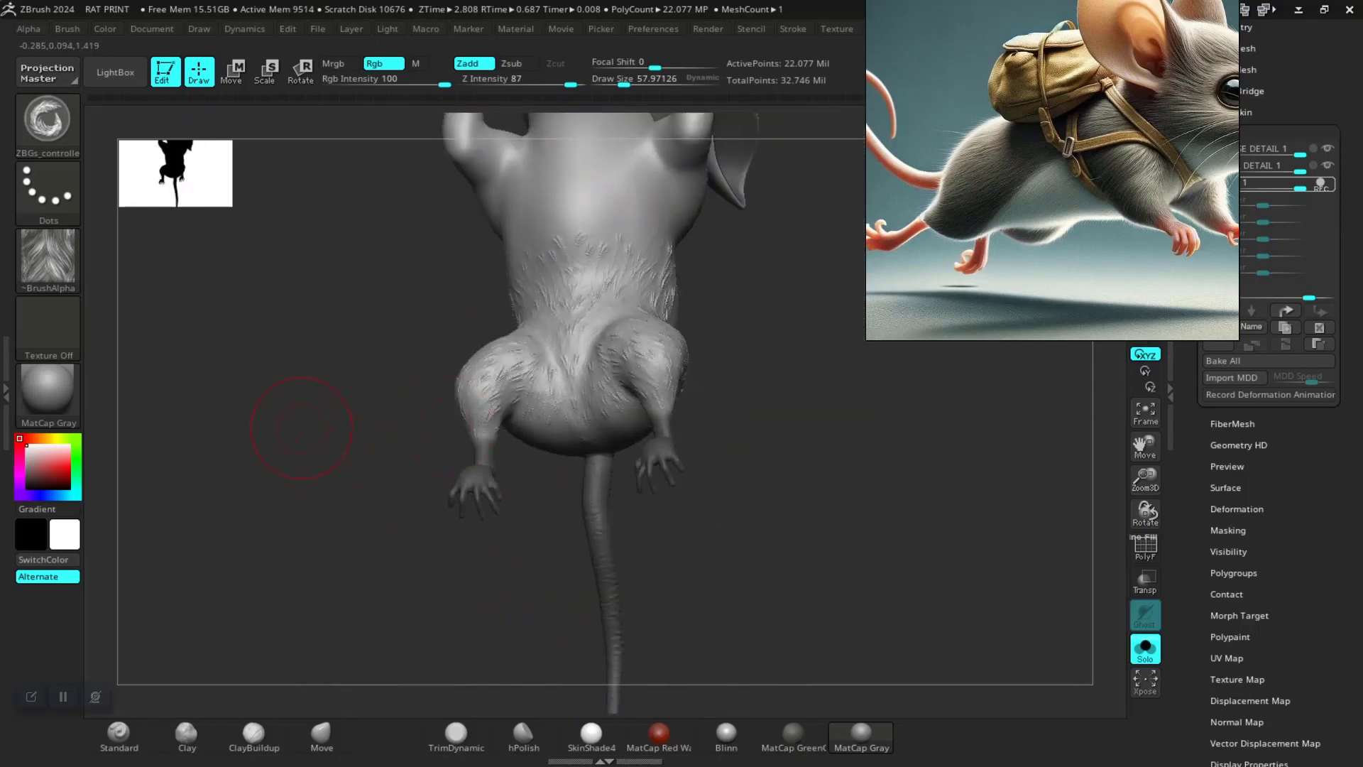
{"action": "mouse_move", "coordinate": [304, 412]}
{"action": "left_mouse_down"}
{"action": "mouse_move", "coordinate": [681, 483]}
{"action": "mouse_move", "coordinate": [795, 483]}
{"action": "mouse_move", "coordinate": [717, 490]}
{"action": "mouse_move", "coordinate": [502, 440]}
{"action": "left_mouse_up"}
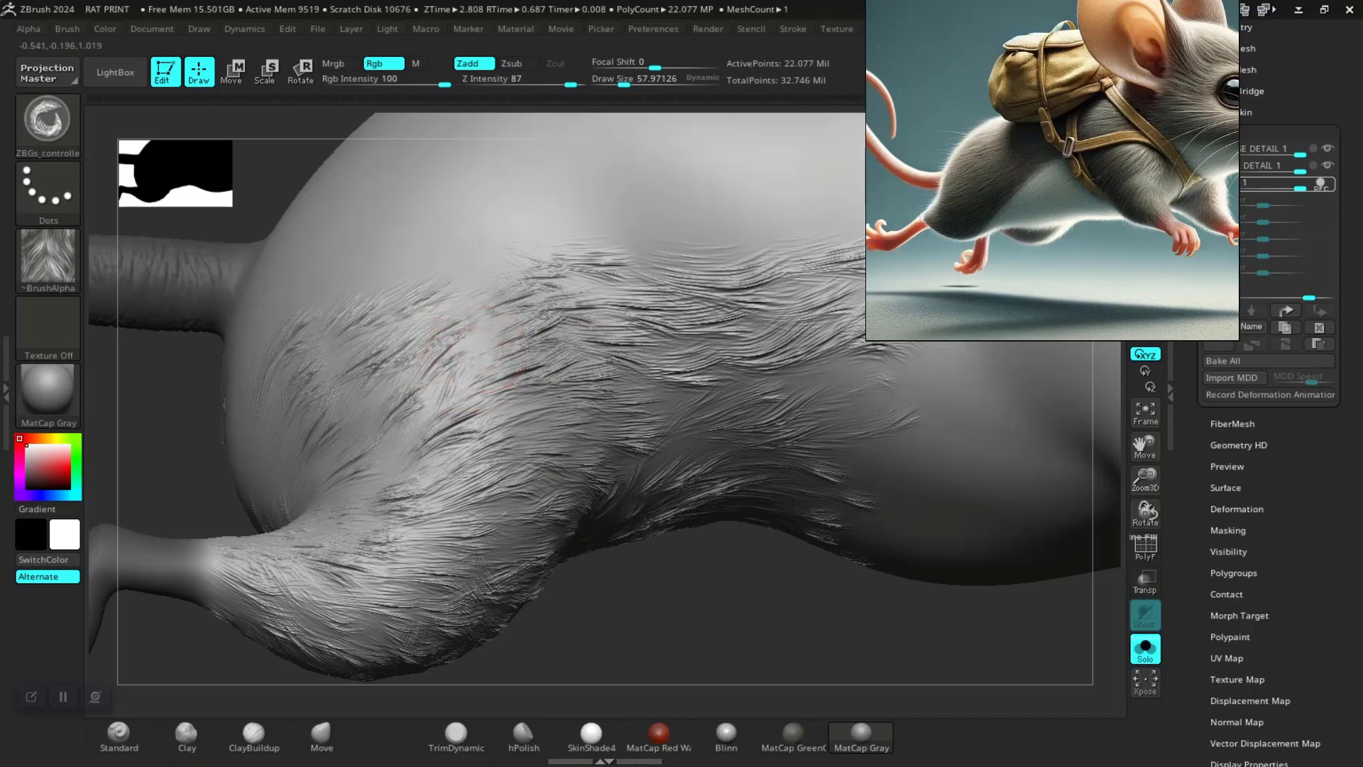
{"action": "left_click_drag", "start_coordinate": [411, 444], "coordinate": [497, 426]}
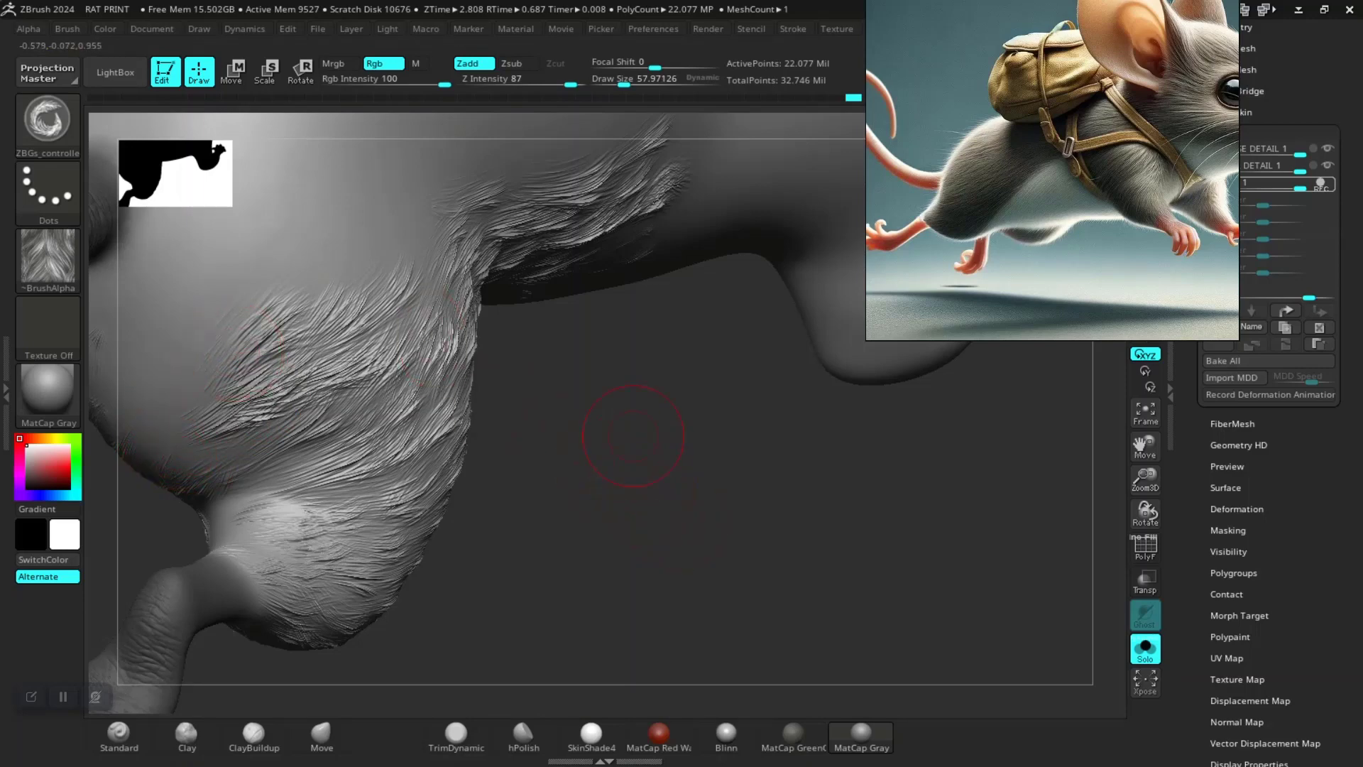
{"action": "left_click_drag", "start_coordinate": [632, 436], "coordinate": [533, 274]}
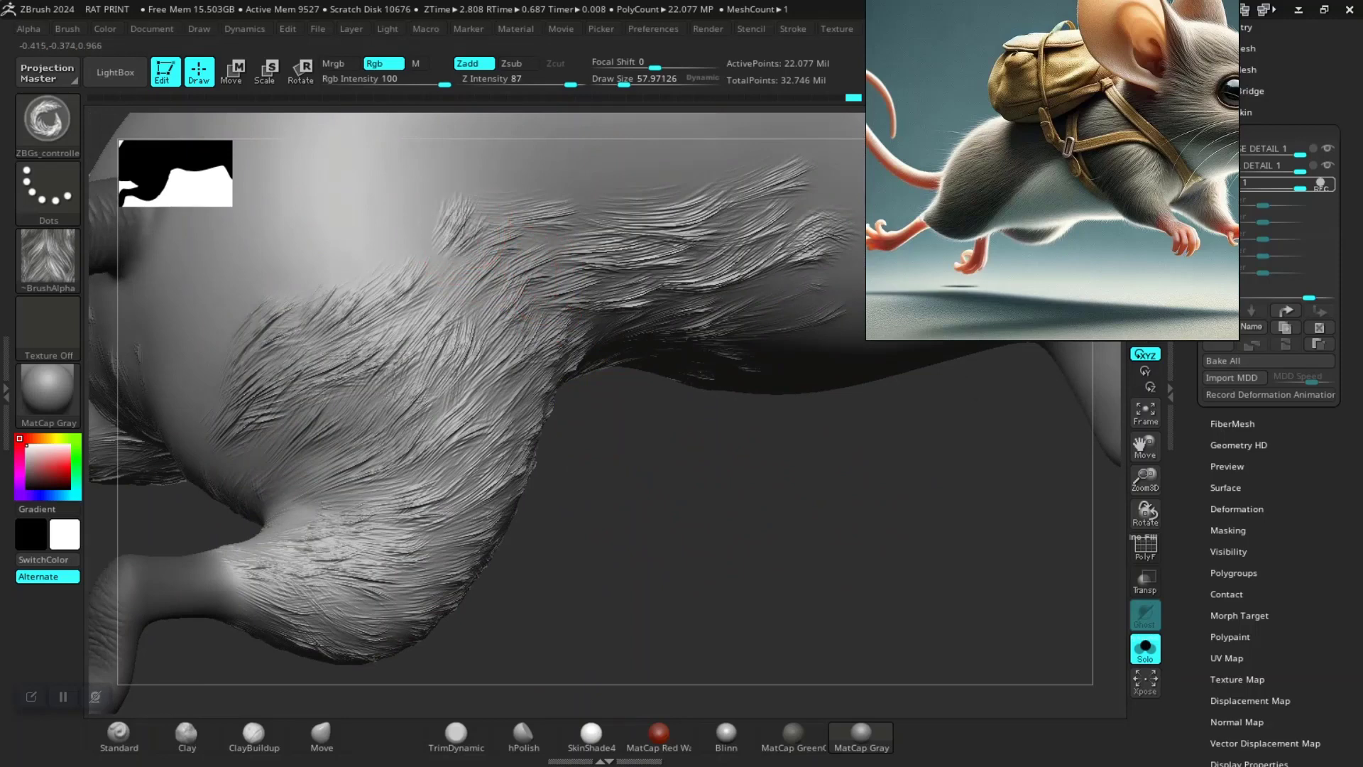
{"action": "mouse_move", "coordinate": [455, 245]}
{"action": "left_mouse_down"}
{"action": "mouse_move", "coordinate": [390, 234]}
{"action": "mouse_move", "coordinate": [329, 268]}
{"action": "mouse_move", "coordinate": [475, 301]}
{"action": "mouse_move", "coordinate": [518, 255]}
{"action": "left_mouse_up"}
Add fur strands across the belly and re-sculpt the fur beside the hind leg
{"action": "left_click_drag", "start_coordinate": [472, 355], "coordinate": [511, 284]}
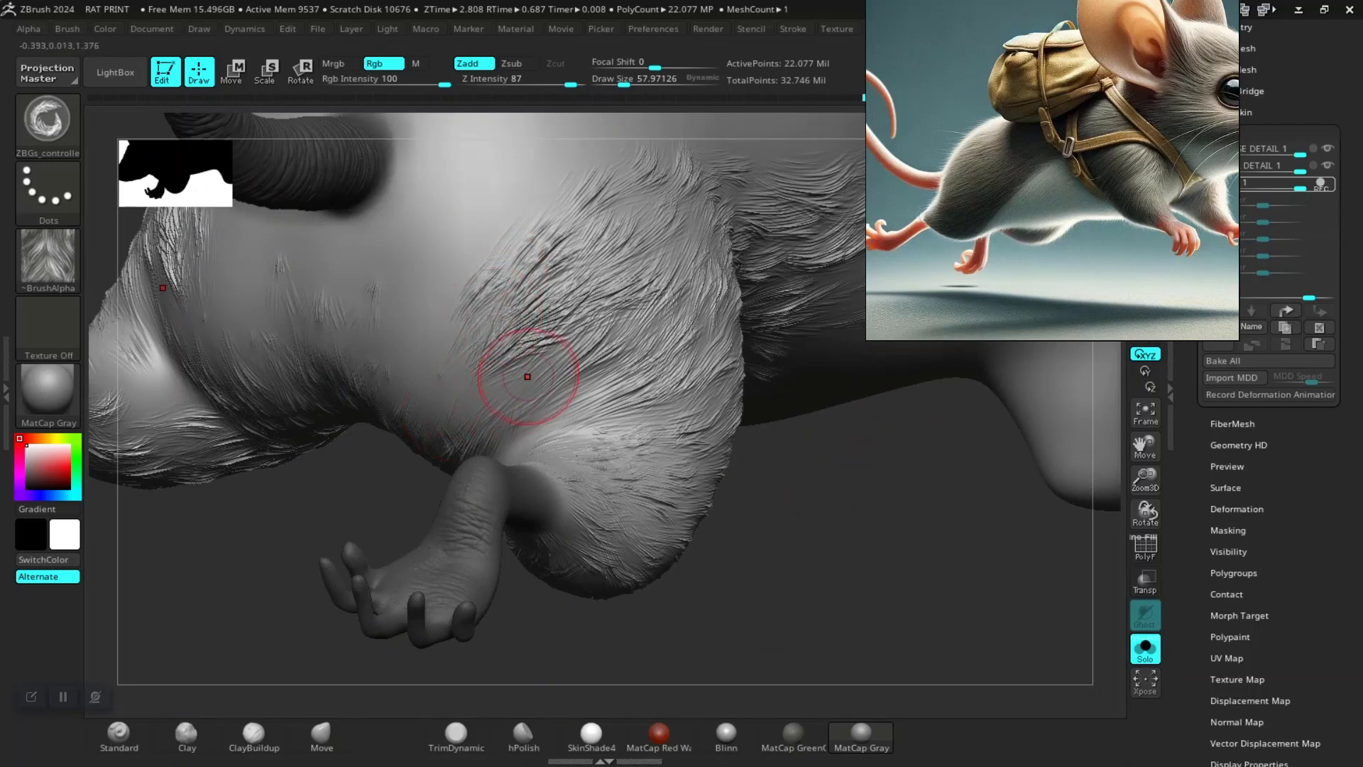
{"action": "left_click_drag", "start_coordinate": [415, 373], "coordinate": [490, 263]}
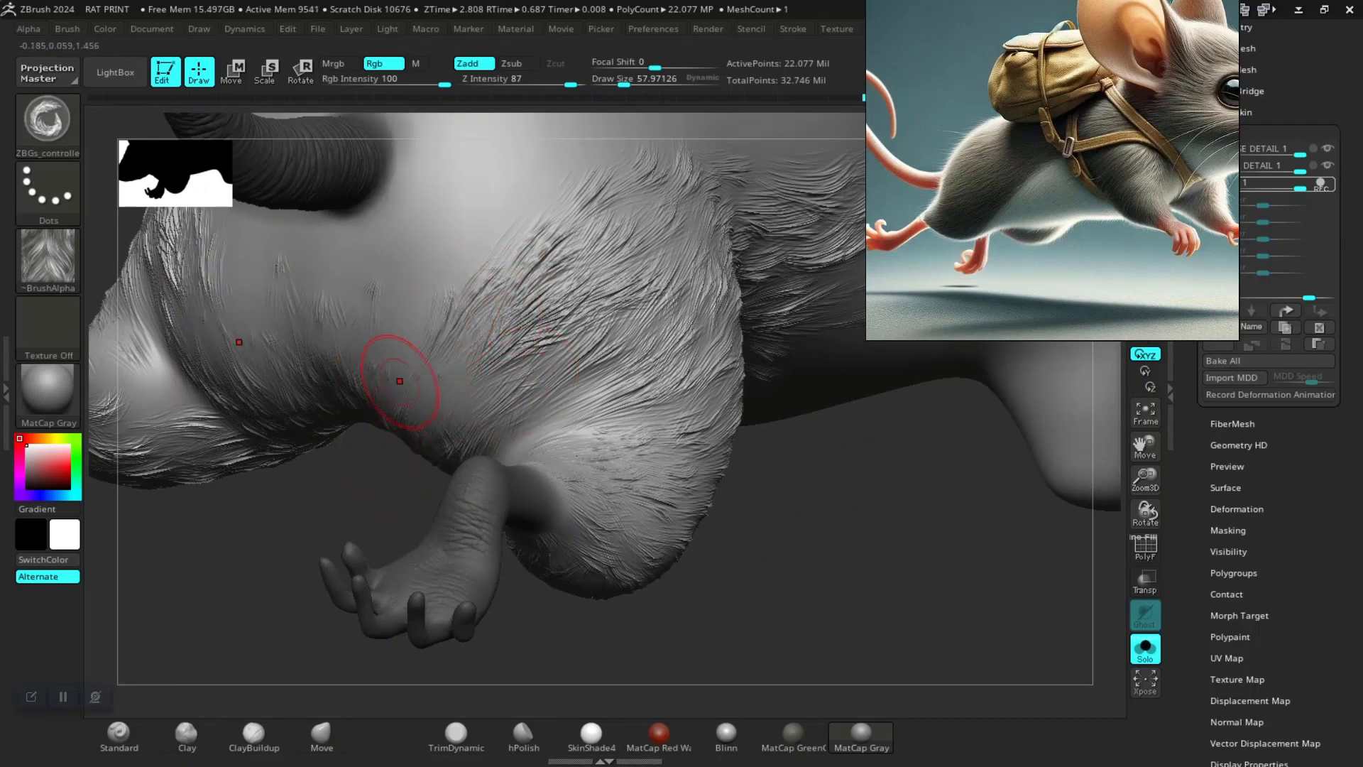
{"action": "left_click_drag", "start_coordinate": [383, 419], "coordinate": [422, 281]}
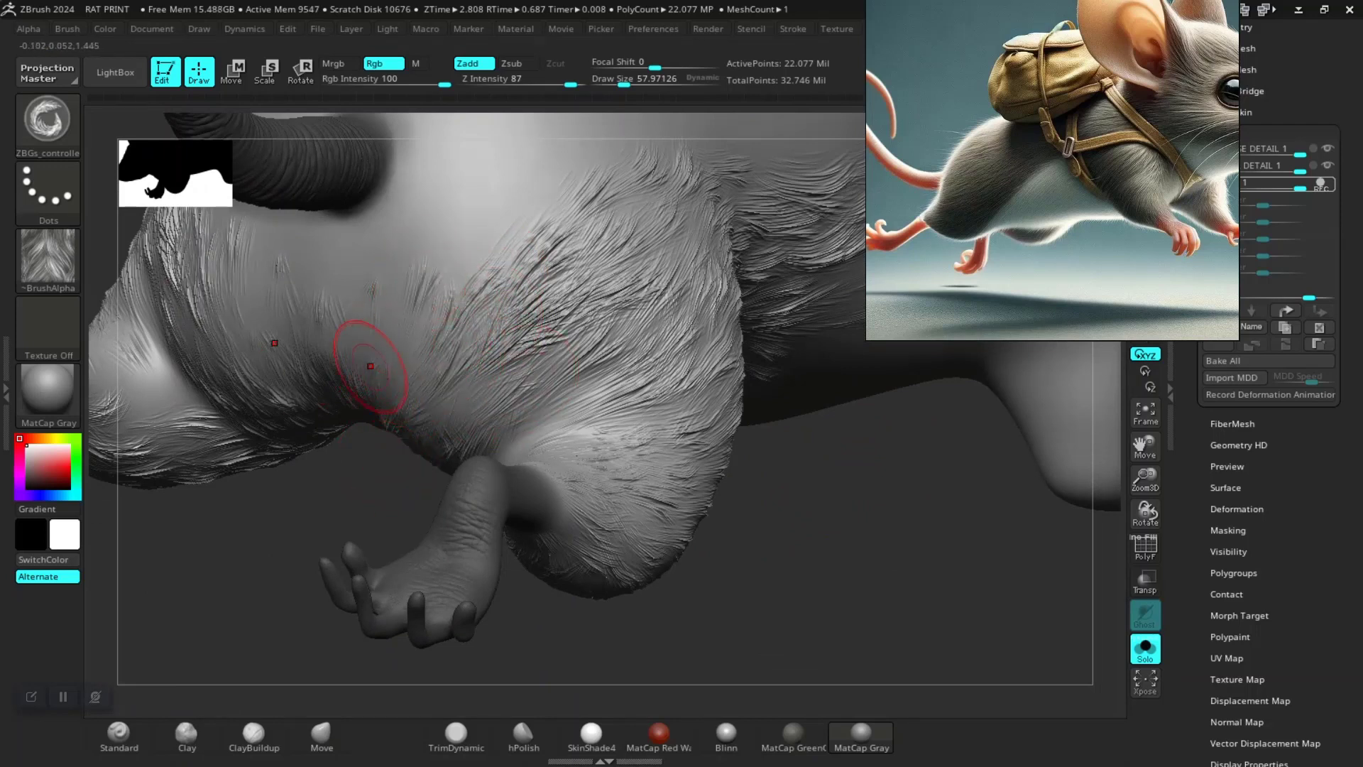
{"action": "right_click_drag", "start_coordinate": [412, 312], "coordinate": [371, 516]}
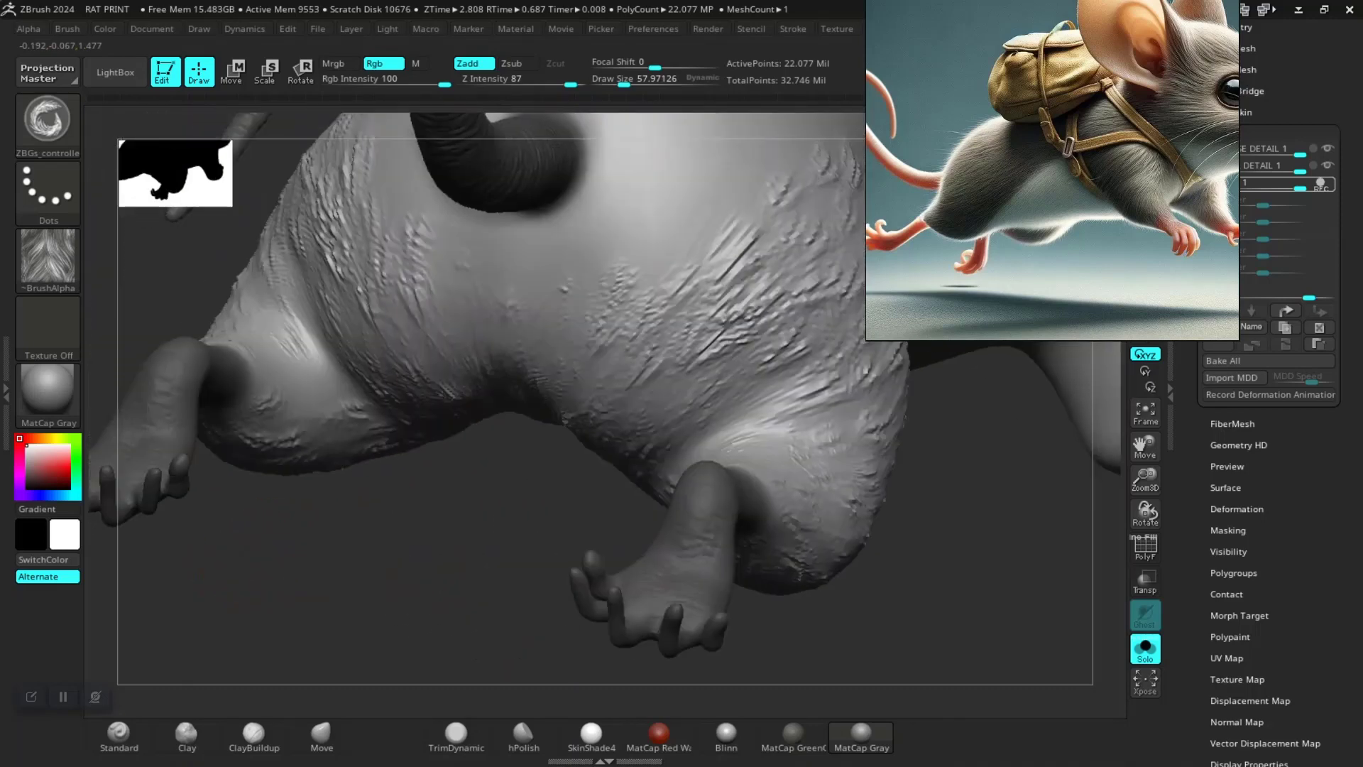
{"action": "left_click_drag", "start_coordinate": [335, 345], "coordinate": [309, 308]}
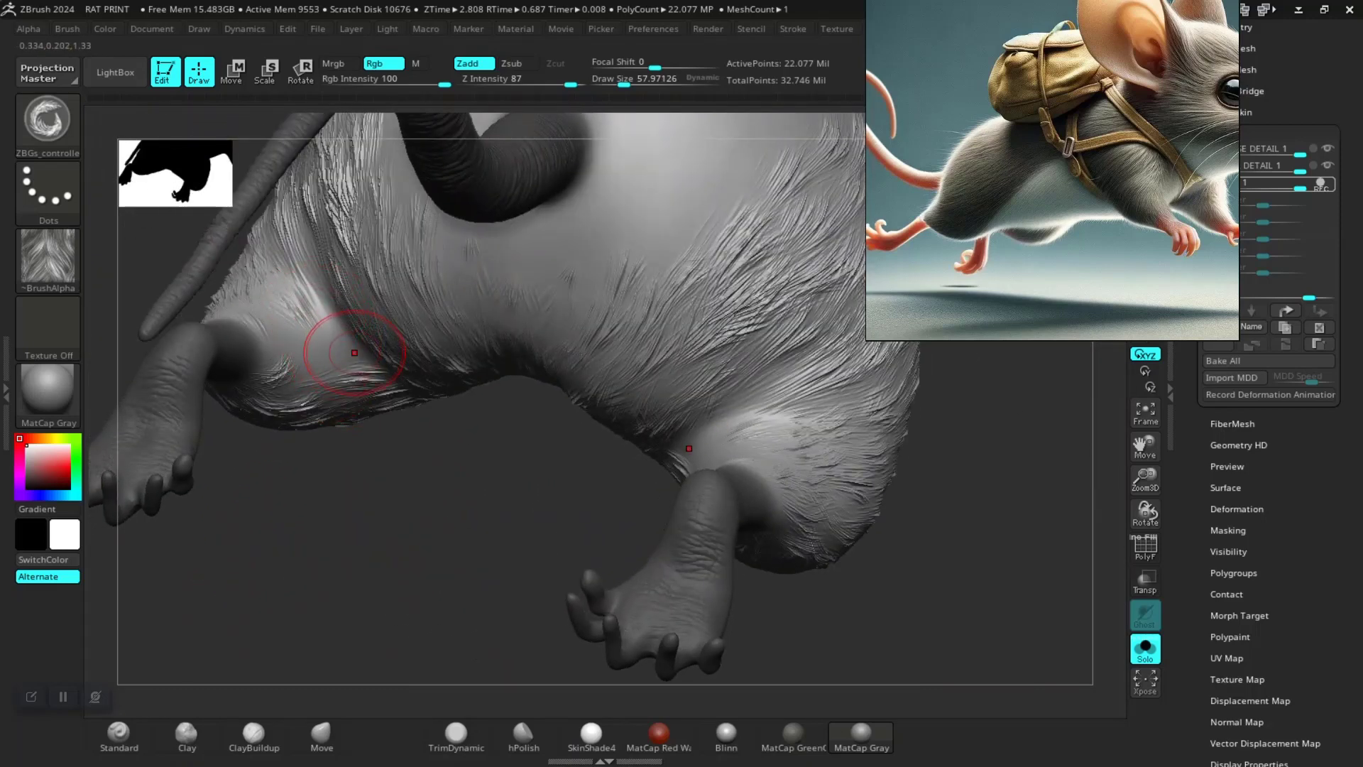
{"action": "left_click_drag", "start_coordinate": [355, 352], "coordinate": [369, 351]}
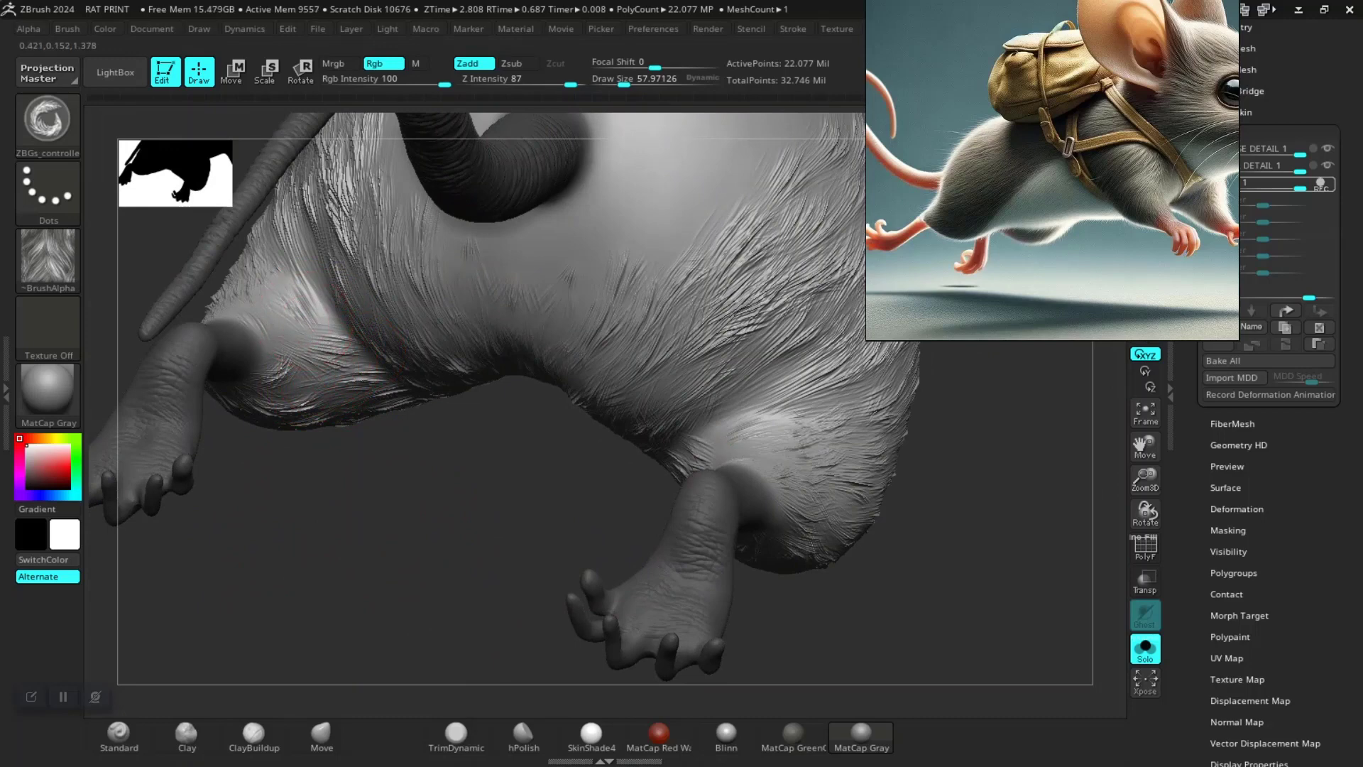
{"action": "mouse_move", "coordinate": [287, 298]}
{"action": "left_mouse_down", "text": "shift"}
{"action": "mouse_move", "coordinate": [296, 276]}
{"action": "mouse_move", "coordinate": [296, 316]}
{"action": "left_mouse_up", "text": "shift"}
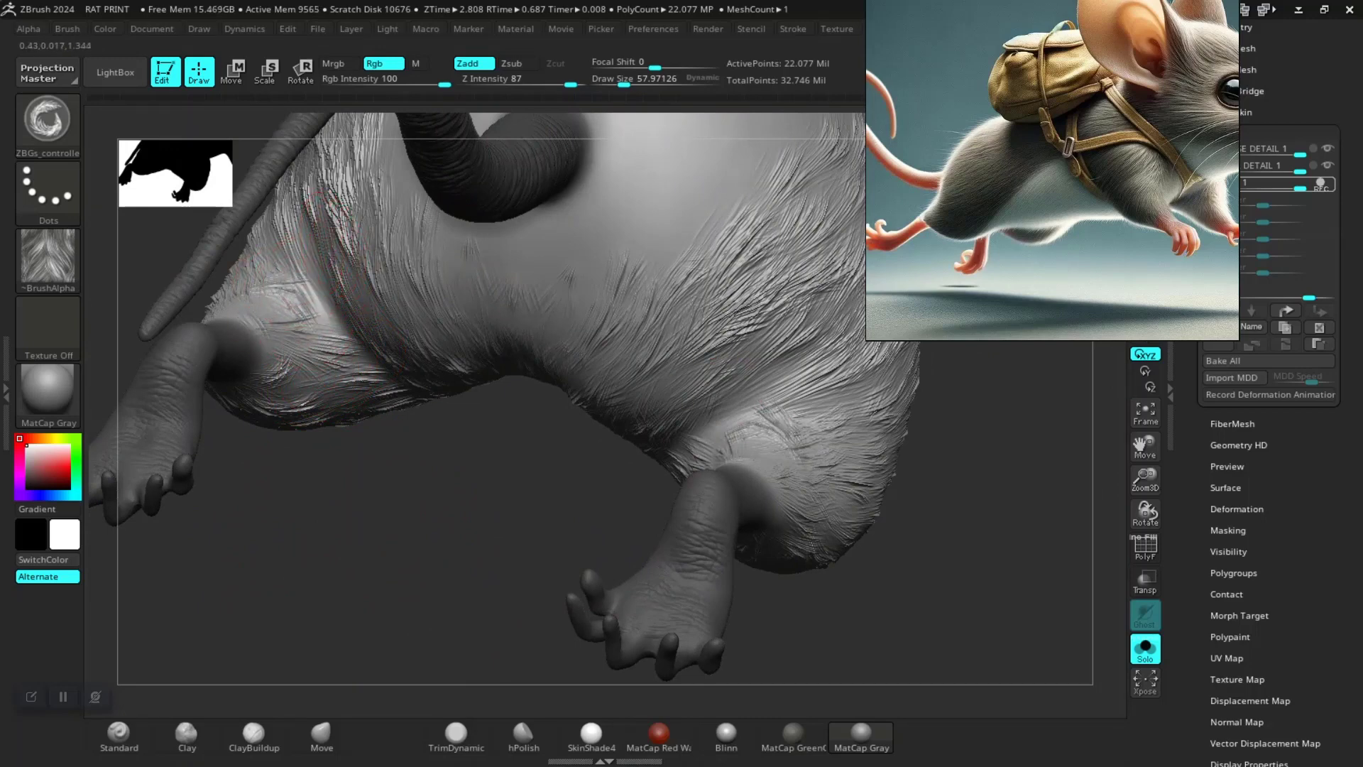
Sculpt dense fur strands over the rear body, tail base and flank
{"action": "left_click_drag", "start_coordinate": [471, 451], "coordinate": [557, 438]}
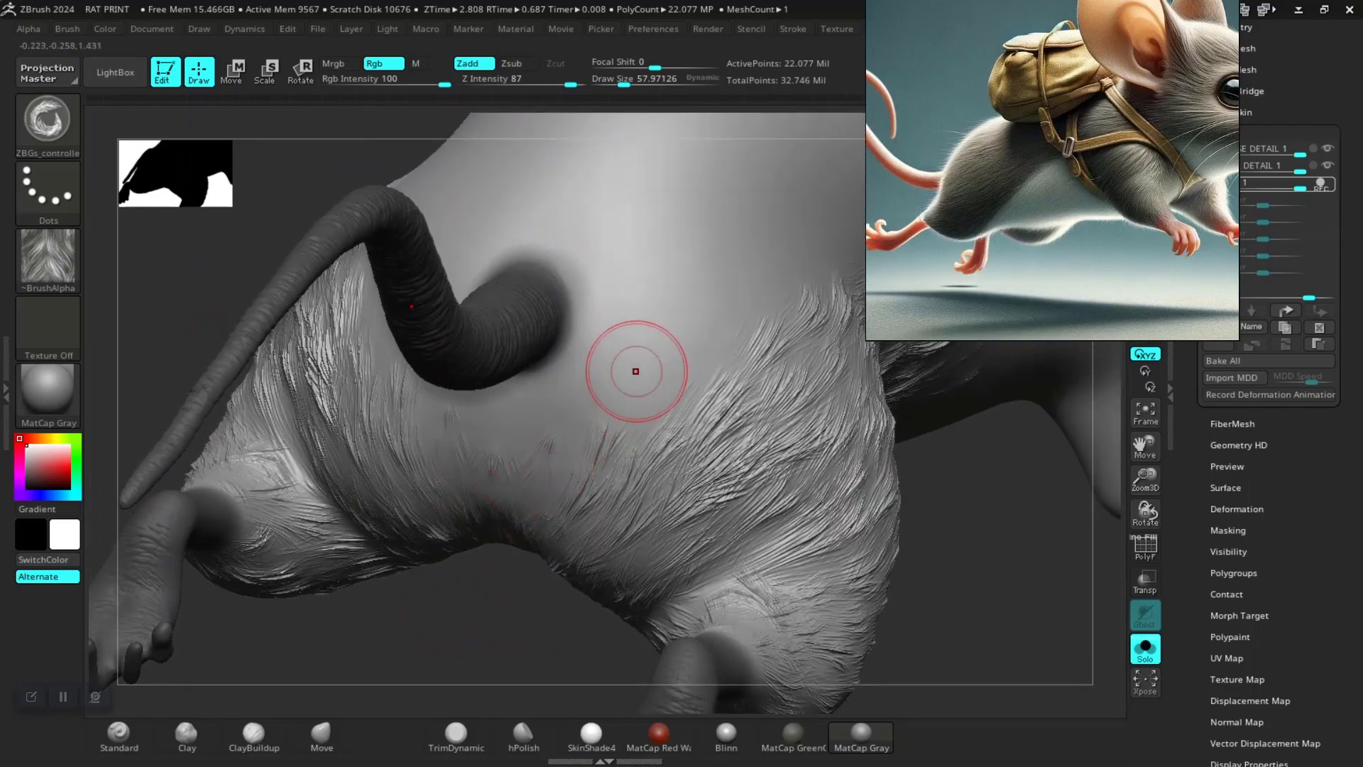
{"action": "left_click_drag", "start_coordinate": [682, 359], "coordinate": [653, 411]}
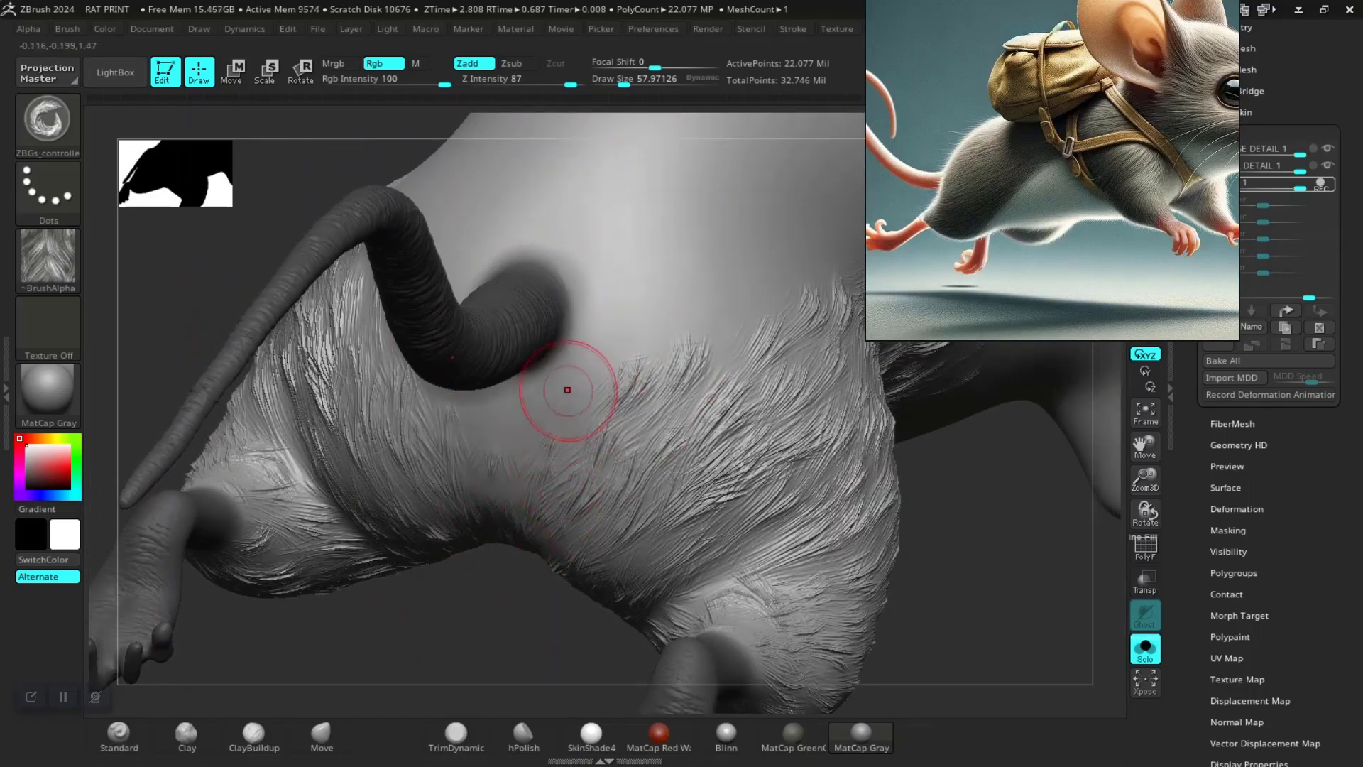
{"action": "mouse_move", "coordinate": [565, 389]}
{"action": "left_mouse_down"}
{"action": "mouse_move", "coordinate": [618, 333]}
{"action": "mouse_move", "coordinate": [545, 462]}
{"action": "left_mouse_up"}
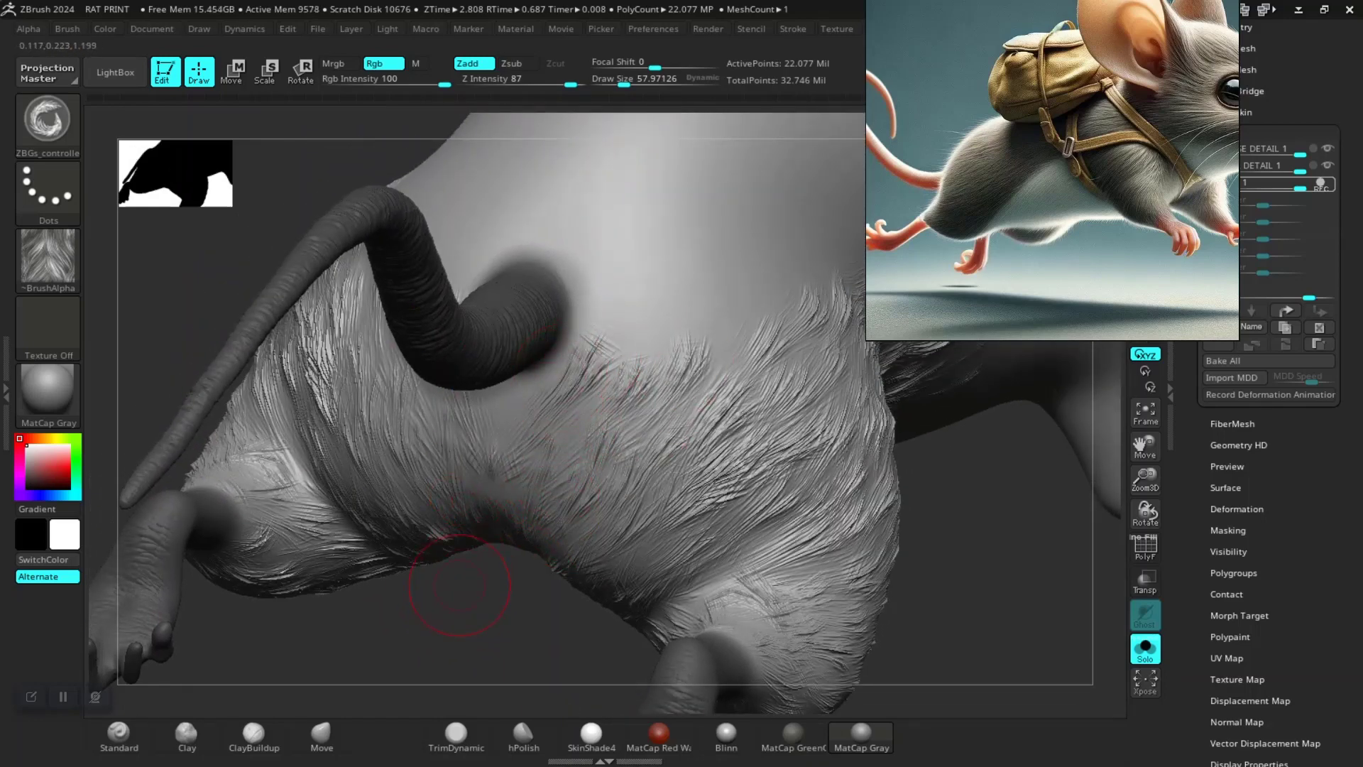
{"action": "left_click_drag", "start_coordinate": [459, 585], "coordinate": [487, 441]}
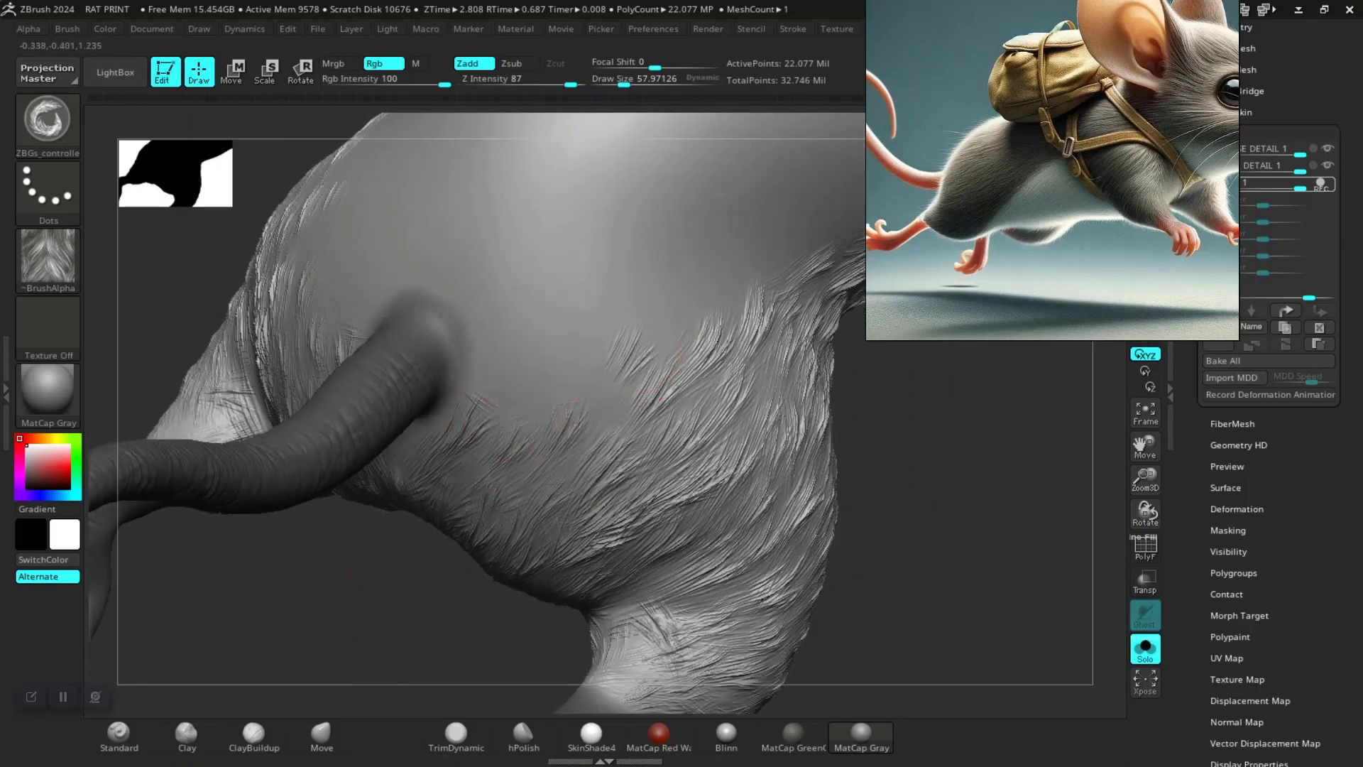
{"action": "left_click_drag", "start_coordinate": [554, 410], "coordinate": [589, 334]}
{"action": "mouse_move", "coordinate": [493, 365]}
{"action": "left_mouse_down"}
{"action": "mouse_move", "coordinate": [525, 305]}
{"action": "mouse_move", "coordinate": [397, 230]}
{"action": "left_mouse_up"}
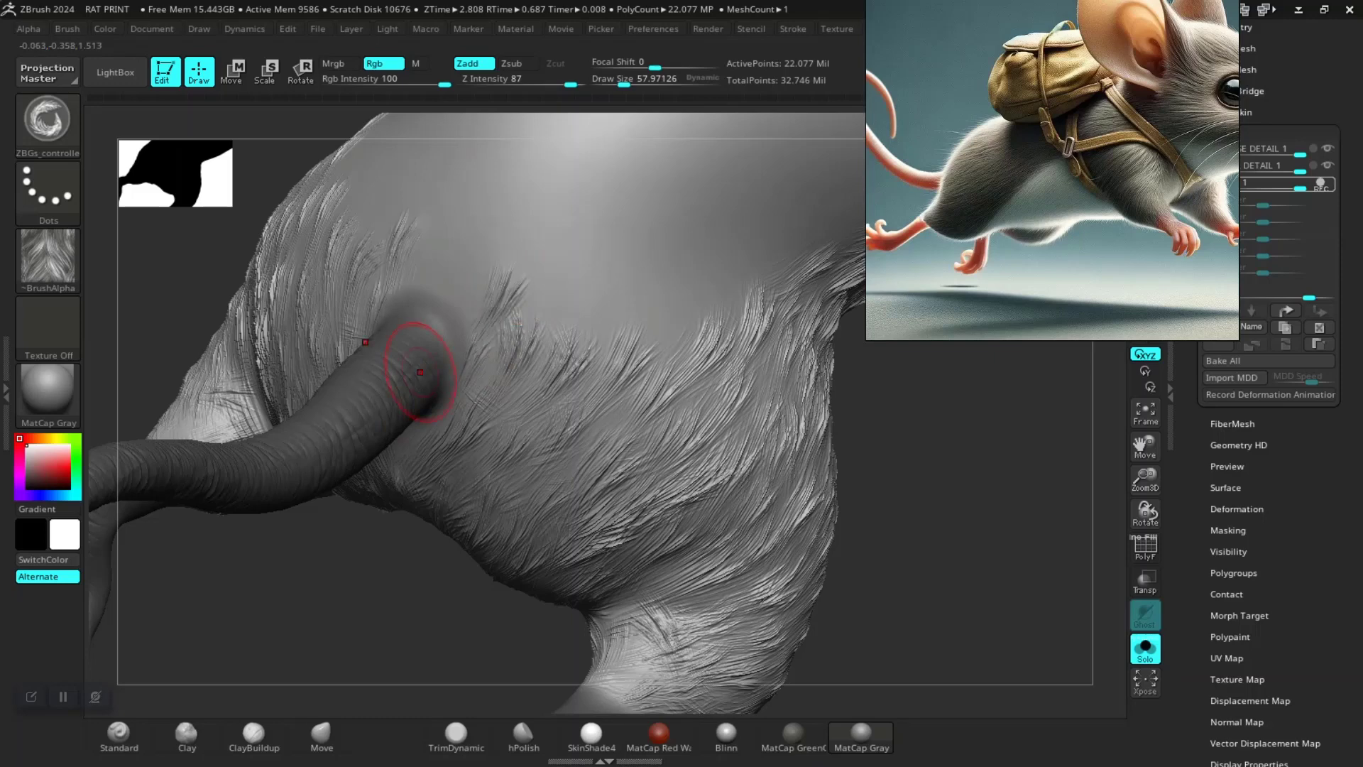
{"action": "left_click_drag", "start_coordinate": [454, 270], "coordinate": [517, 295]}
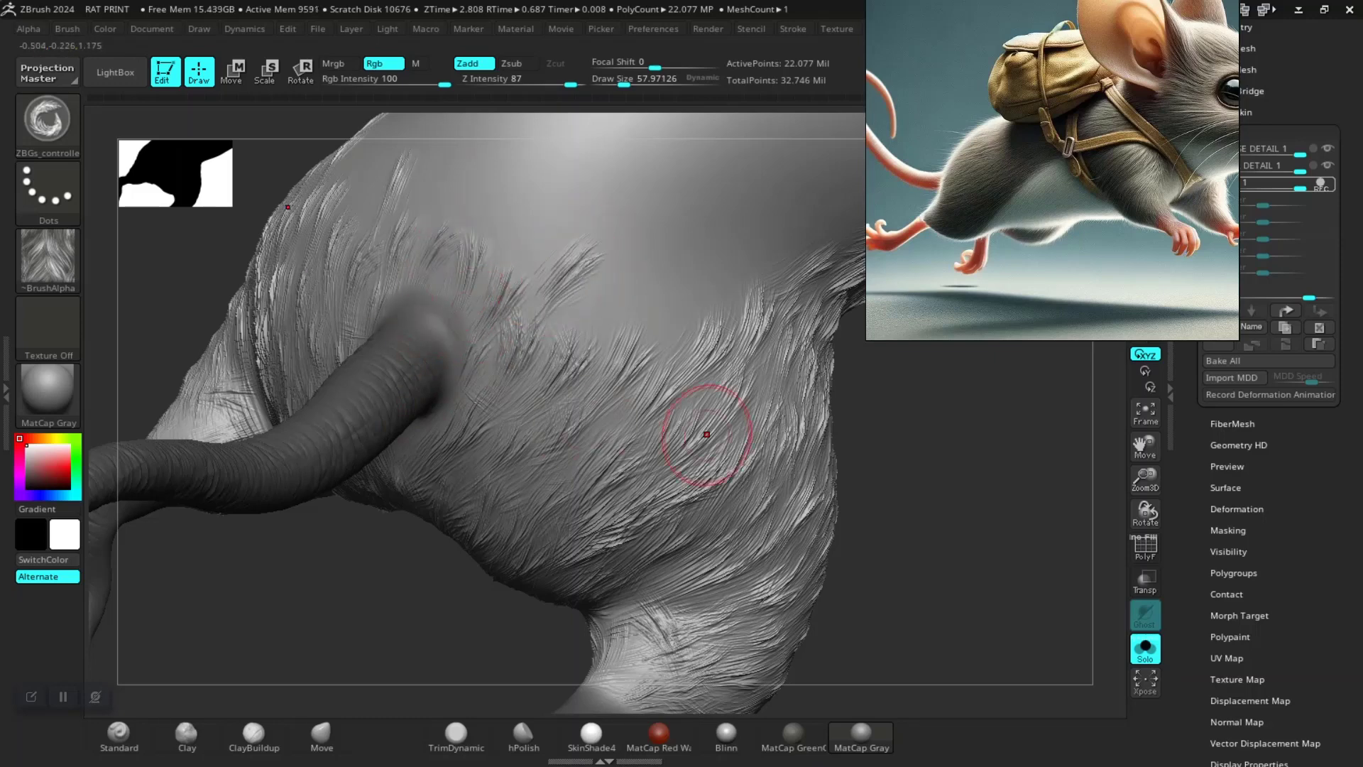
{"action": "right_click_drag", "start_coordinate": [694, 435], "coordinate": [523, 367]}
{"action": "right_click_drag", "start_coordinate": [280, 518], "coordinate": [557, 435]}
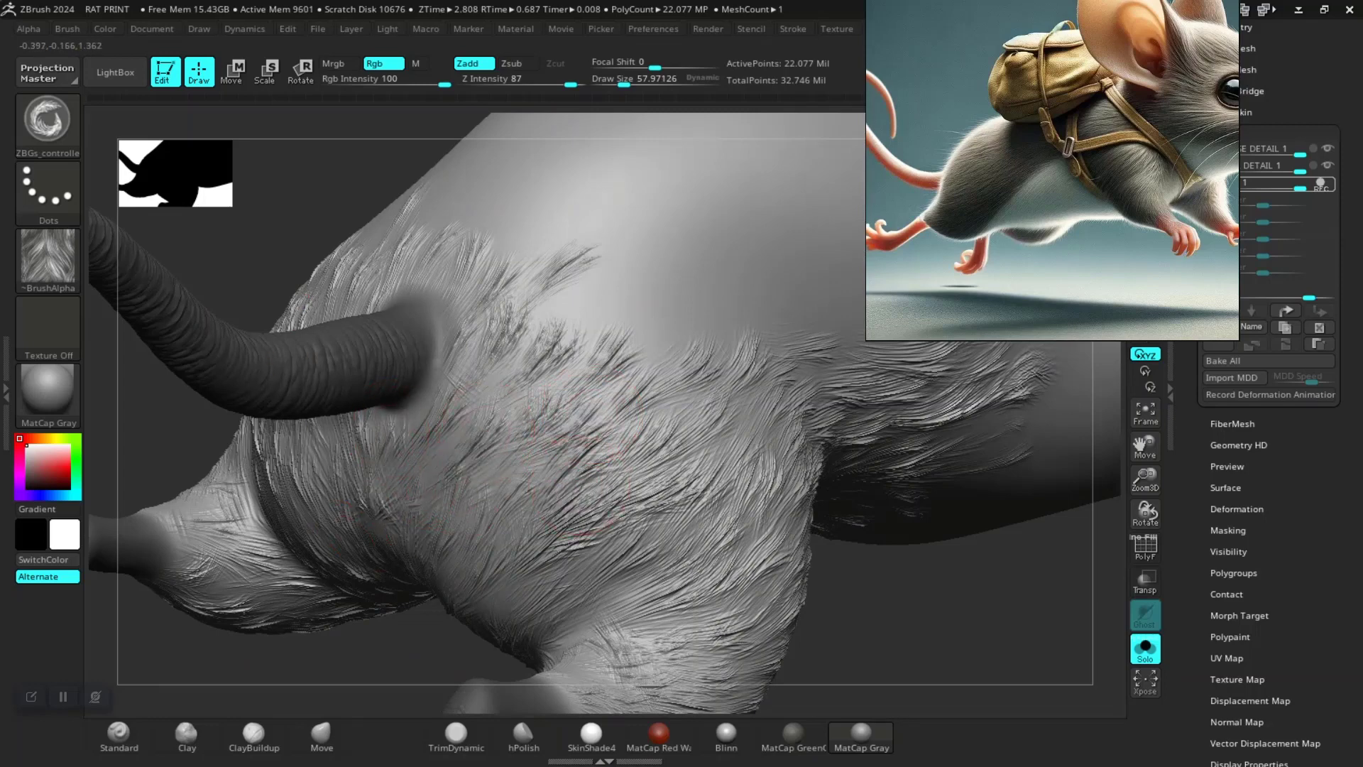
Zoom in to inspect the furred hip and flank, then frame the whole rat
{"action": "mouse_move", "coordinate": [757, 642]}
{"action": "right_mouse_down", "text": "ctrl"}
{"action": "mouse_move", "coordinate": [710, 540]}
{"action": "mouse_move", "coordinate": [582, 497]}
{"action": "mouse_move", "coordinate": [674, 455]}
{"action": "right_mouse_up", "text": "ctrl"}
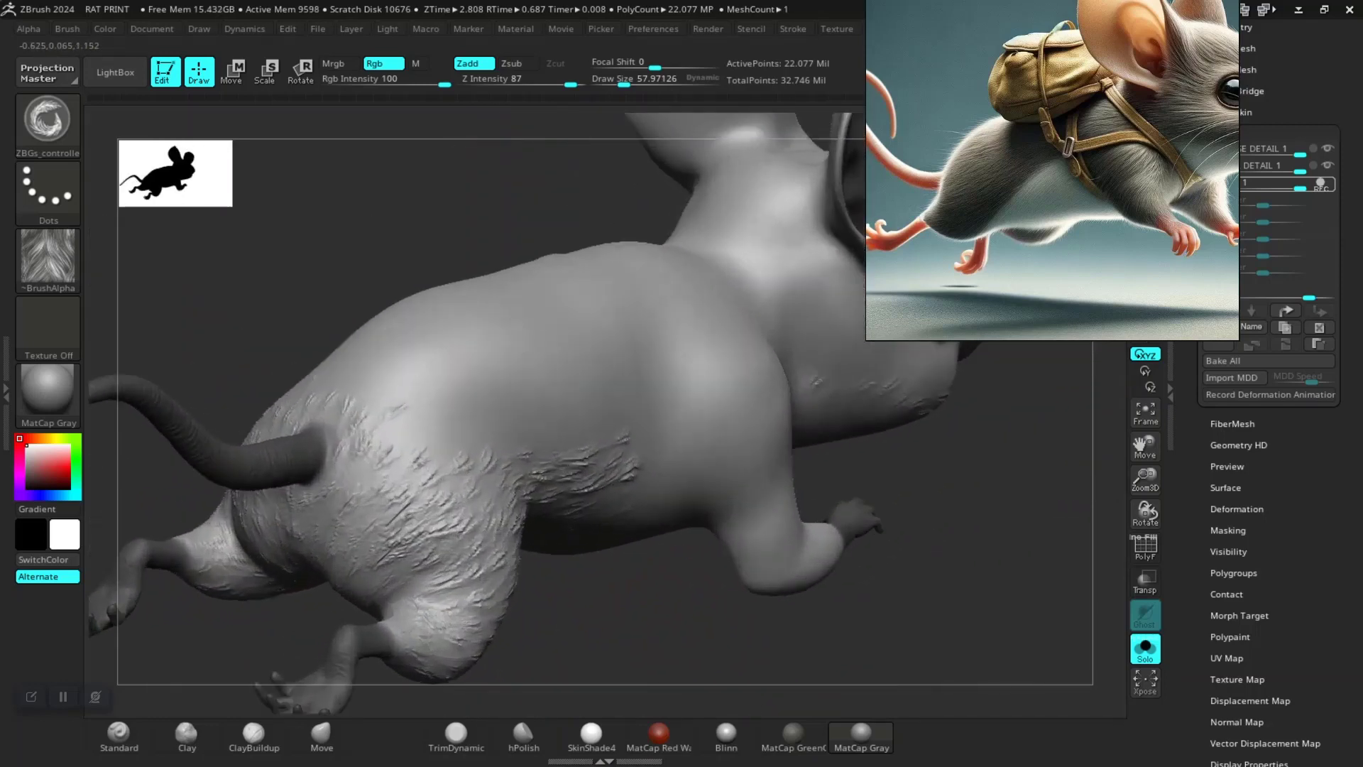
{"action": "mouse_move", "coordinate": [630, 578]}
{"action": "right_mouse_down"}
{"action": "mouse_move", "coordinate": [578, 578]}
{"action": "mouse_move", "coordinate": [639, 497]}
{"action": "right_mouse_up"}
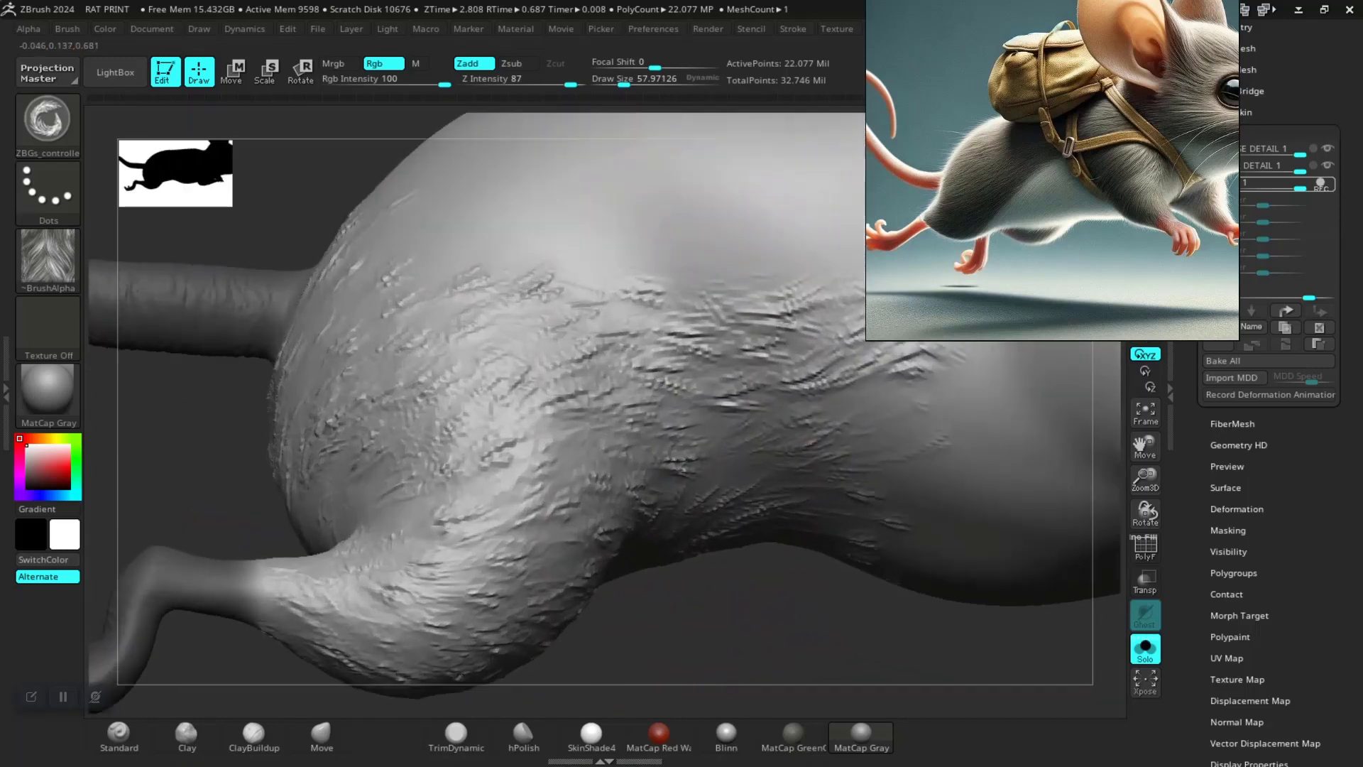
{"action": "mouse_move", "coordinate": [554, 539]}
{"action": "right_mouse_down"}
{"action": "mouse_move", "coordinate": [518, 563]}
{"action": "mouse_move", "coordinate": [478, 518]}
{"action": "right_mouse_up"}
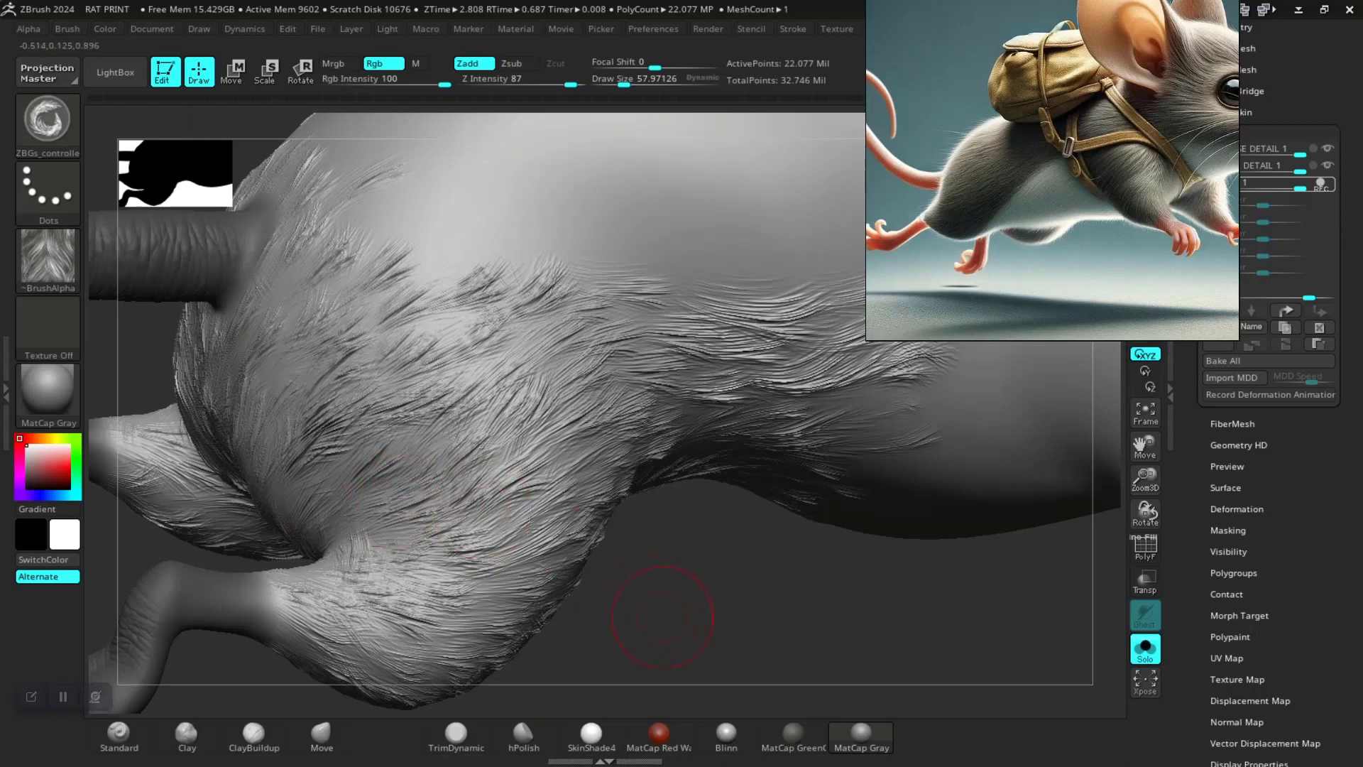
{"action": "mouse_move", "coordinate": [662, 616]}
{"action": "right_mouse_down"}
{"action": "mouse_move", "coordinate": [807, 624]}
{"action": "mouse_move", "coordinate": [614, 641]}
{"action": "right_mouse_up"}
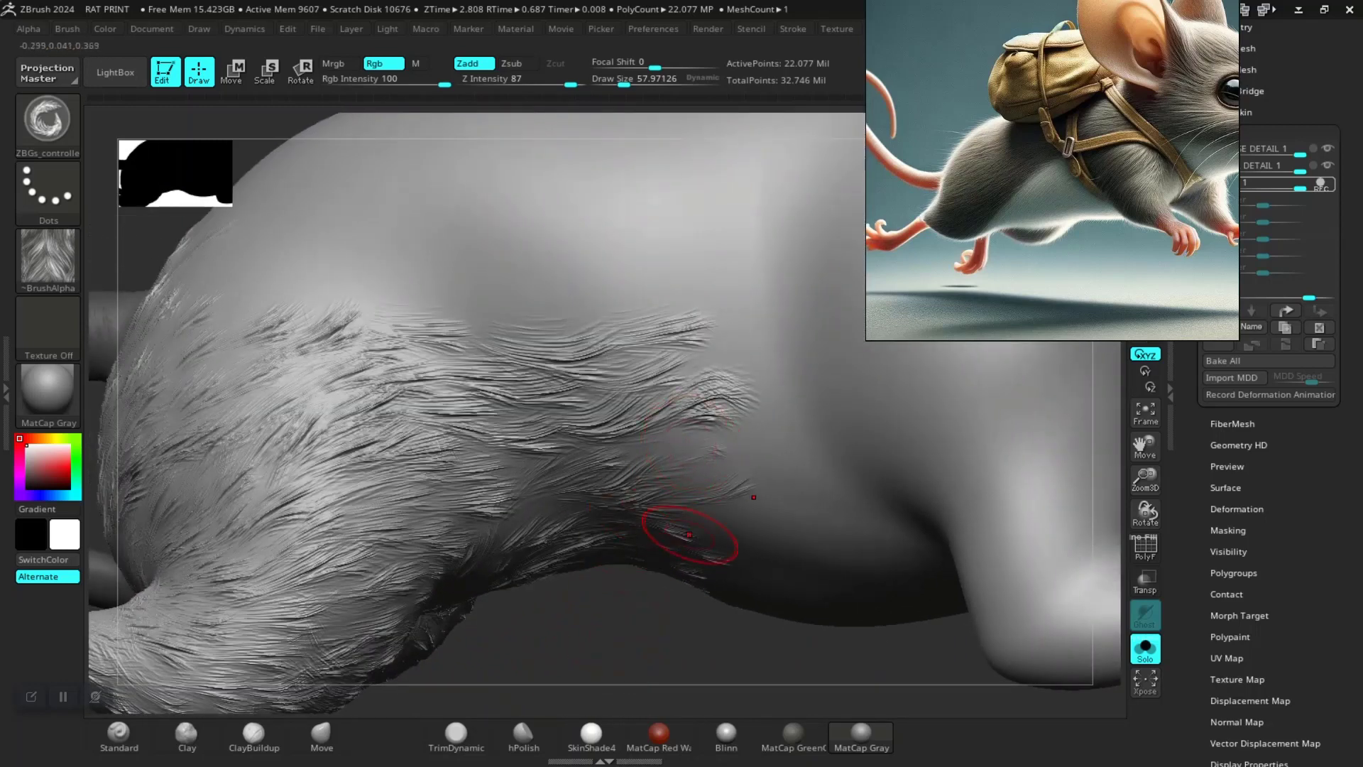
{"action": "key", "text": "f"}
Sculpt fur strokes on the flank just behind and below the ear
{"action": "right_click_drag", "start_coordinate": [638, 554], "coordinate": [582, 568]}
{"action": "mouse_move", "coordinate": [487, 578]}
{"action": "right_mouse_down", "text": "ctrl"}
{"action": "mouse_move", "coordinate": [406, 657]}
{"action": "mouse_move", "coordinate": [397, 625]}
{"action": "mouse_move", "coordinate": [426, 610]}
{"action": "mouse_move", "coordinate": [419, 568]}
{"action": "right_mouse_up", "text": "ctrl"}
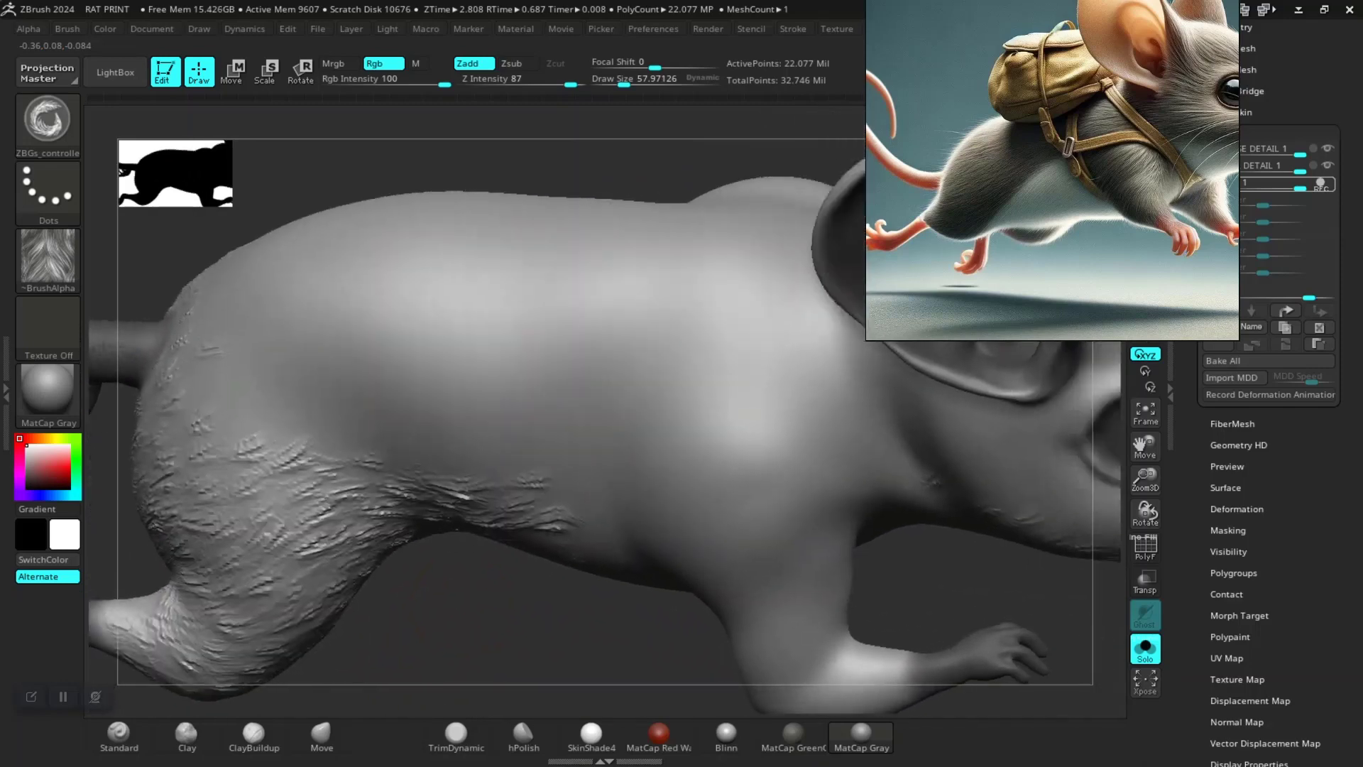
{"action": "right_click_drag", "start_coordinate": [625, 398], "coordinate": [694, 350]}
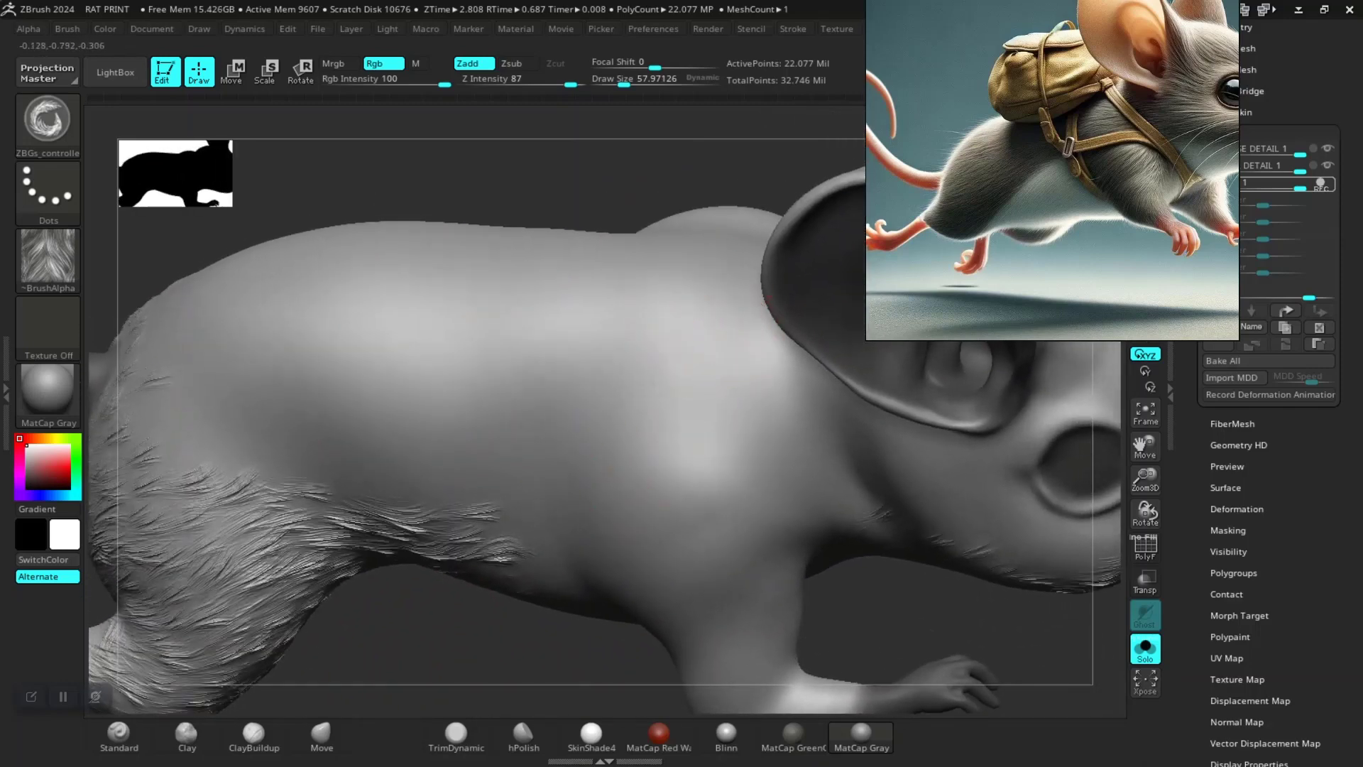
{"action": "mouse_move", "coordinate": [745, 316]}
{"action": "left_mouse_down"}
{"action": "mouse_move", "coordinate": [661, 355]}
{"action": "mouse_move", "coordinate": [603, 333]}
{"action": "mouse_move", "coordinate": [774, 440]}
{"action": "left_mouse_up"}
{"action": "left_click_drag", "start_coordinate": [696, 383], "coordinate": [781, 444]}
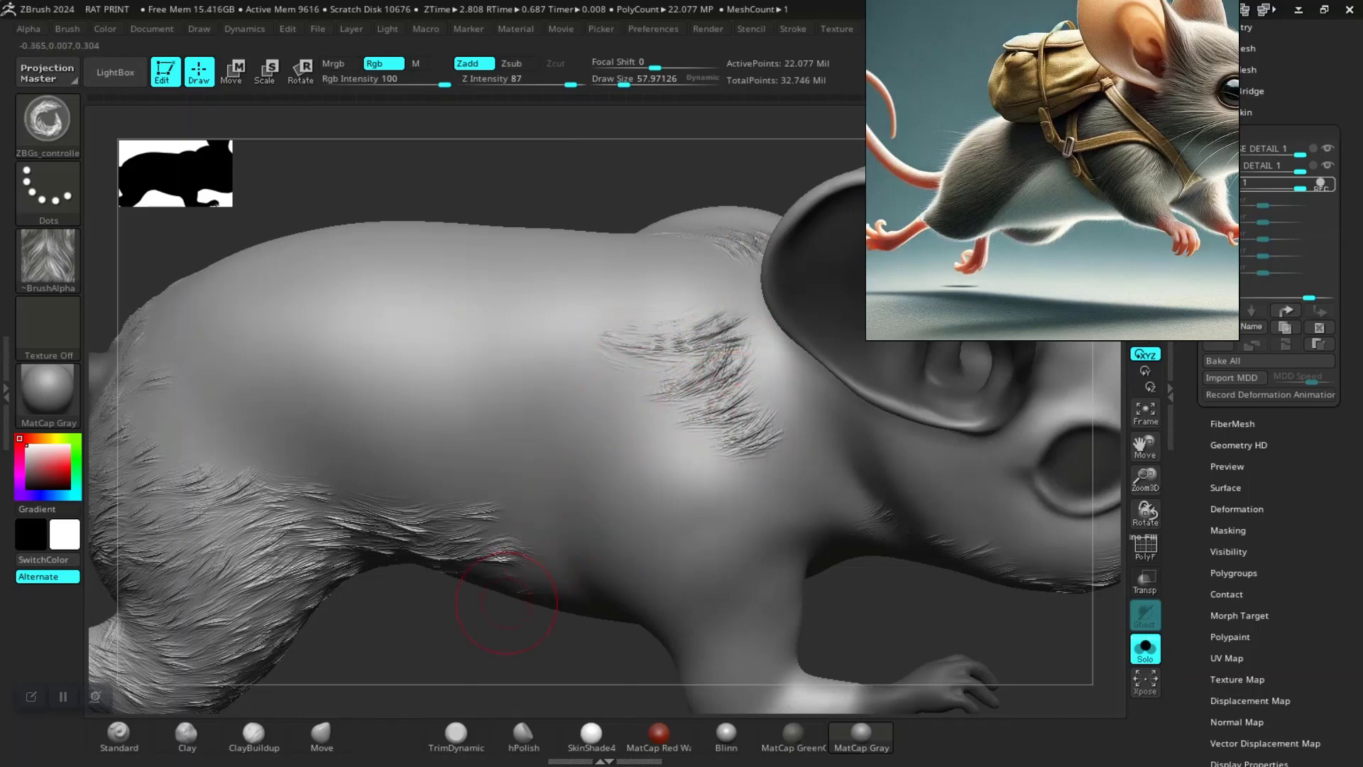
{"action": "right_click_drag", "start_coordinate": [507, 603], "coordinate": [630, 519]}
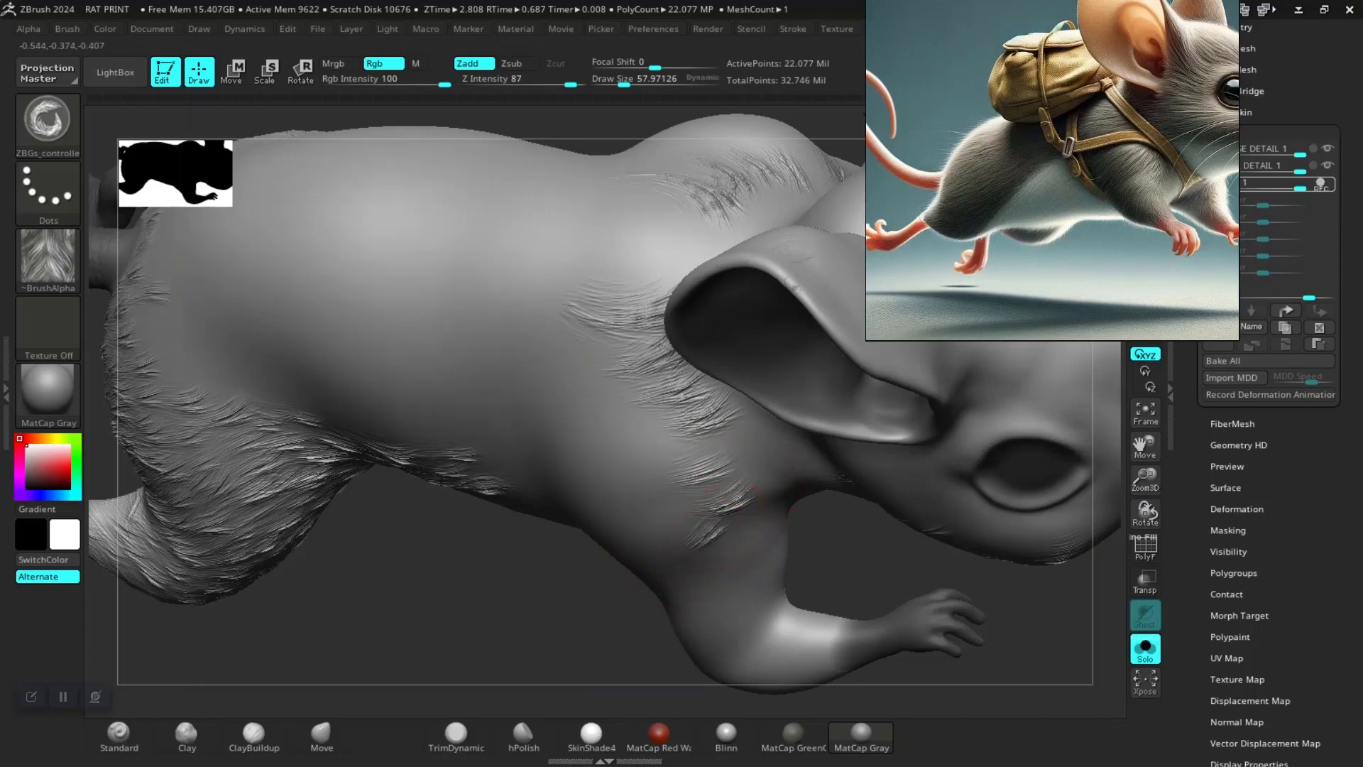
Extend the flank fur patch with more strokes from a side view
{"action": "right_click_drag", "start_coordinate": [629, 519], "coordinate": [657, 493]}
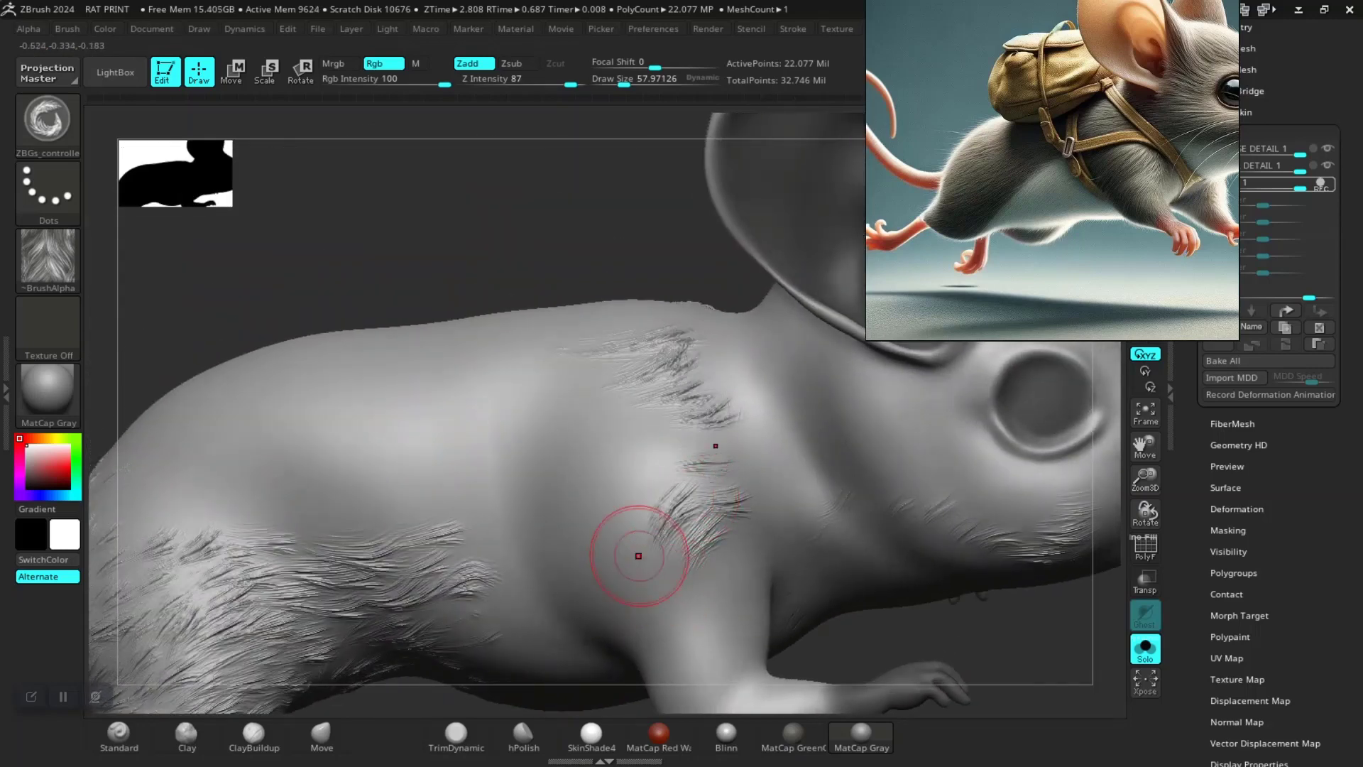
{"action": "mouse_move", "coordinate": [639, 556]}
{"action": "left_mouse_down"}
{"action": "mouse_move", "coordinate": [663, 471]}
{"action": "mouse_move", "coordinate": [635, 525]}
{"action": "mouse_move", "coordinate": [618, 481]}
{"action": "mouse_move", "coordinate": [614, 511]}
{"action": "left_mouse_up"}
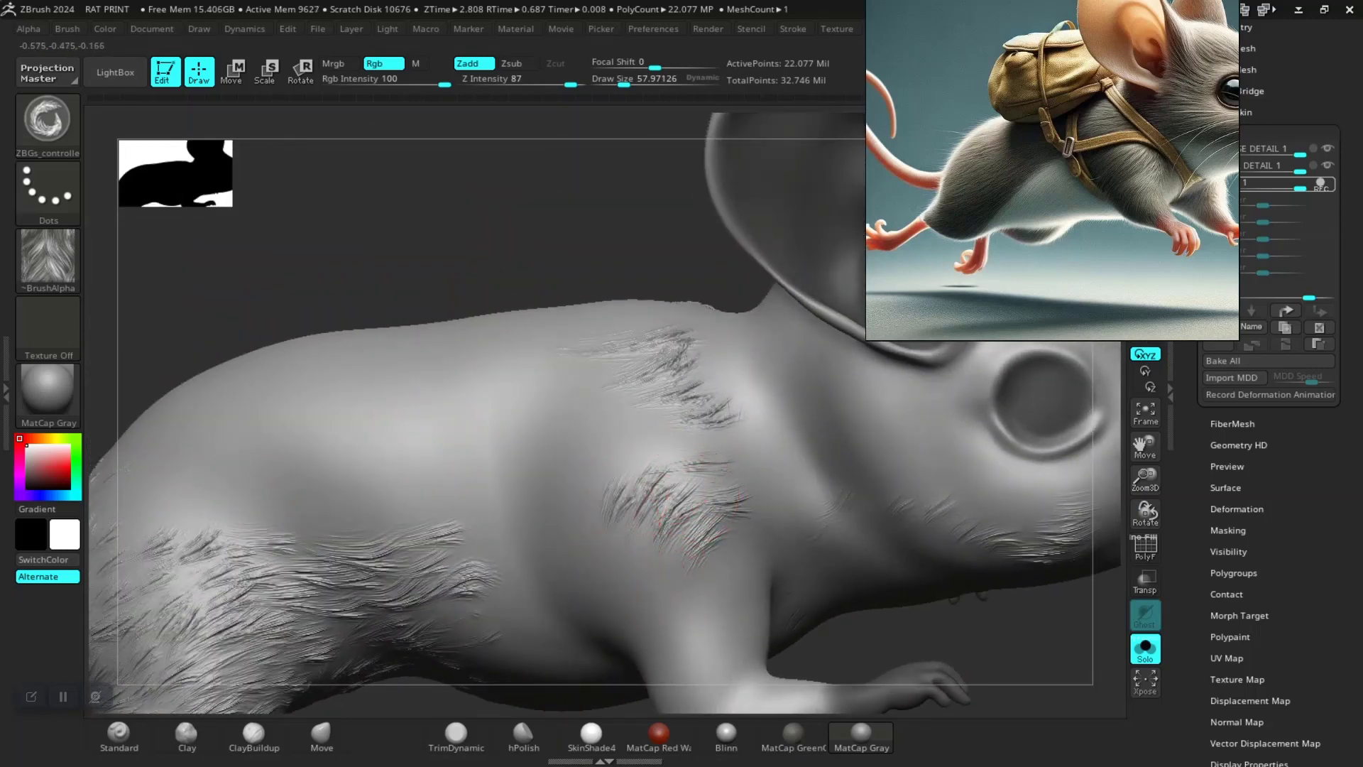
{"action": "right_click_drag", "start_coordinate": [816, 568], "coordinate": [852, 553]}
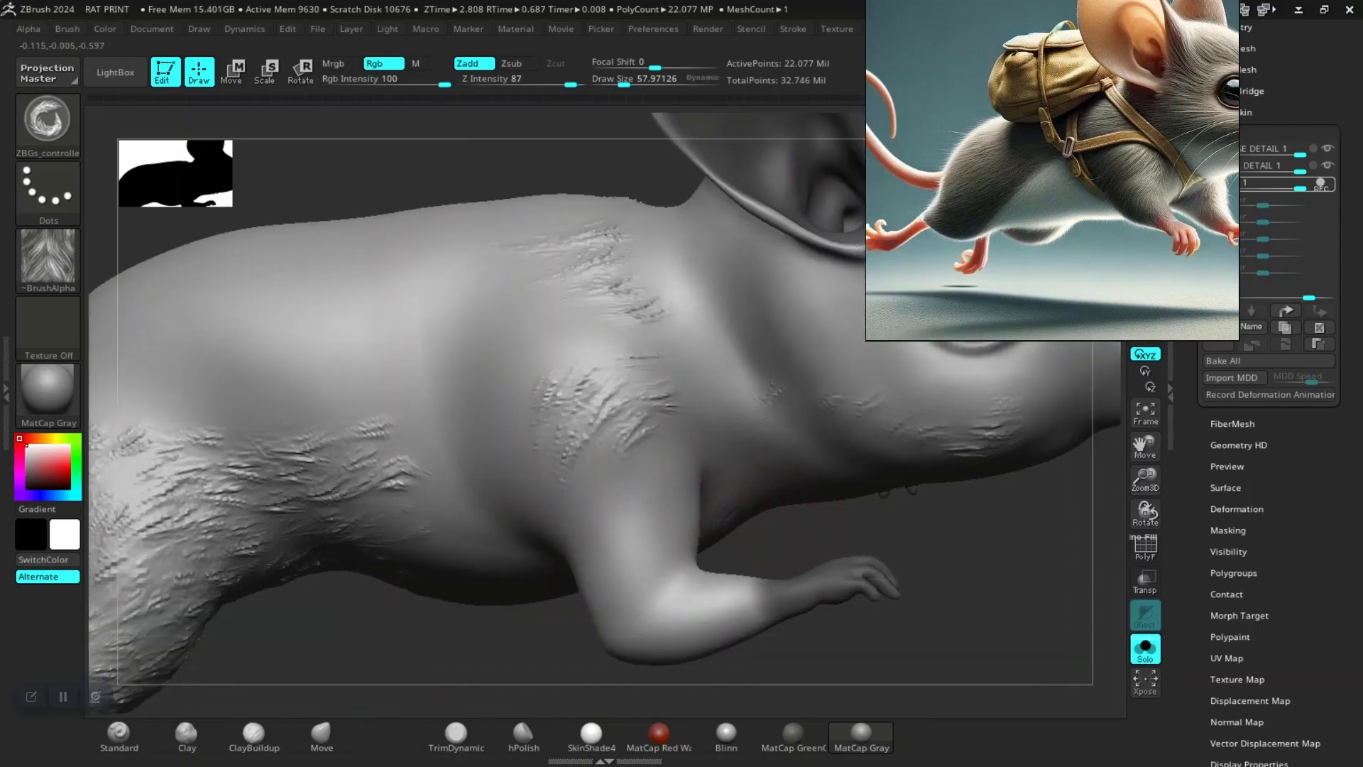
{"action": "right_click_drag", "start_coordinate": [625, 540], "coordinate": [618, 497]}
{"action": "mouse_move", "coordinate": [638, 497]}
{"action": "left_mouse_down"}
{"action": "mouse_move", "coordinate": [577, 441]}
{"action": "mouse_move", "coordinate": [589, 384]}
{"action": "left_mouse_up"}
{"action": "mouse_move", "coordinate": [643, 443]}
{"action": "left_mouse_down"}
{"action": "mouse_move", "coordinate": [667, 398]}
{"action": "mouse_move", "coordinate": [639, 471]}
{"action": "mouse_move", "coordinate": [603, 419]}
{"action": "left_mouse_up"}
Carry fur onto the upper leg and add curled strokes lower on the flank
{"action": "right_click_drag", "start_coordinate": [597, 525], "coordinate": [526, 405]}
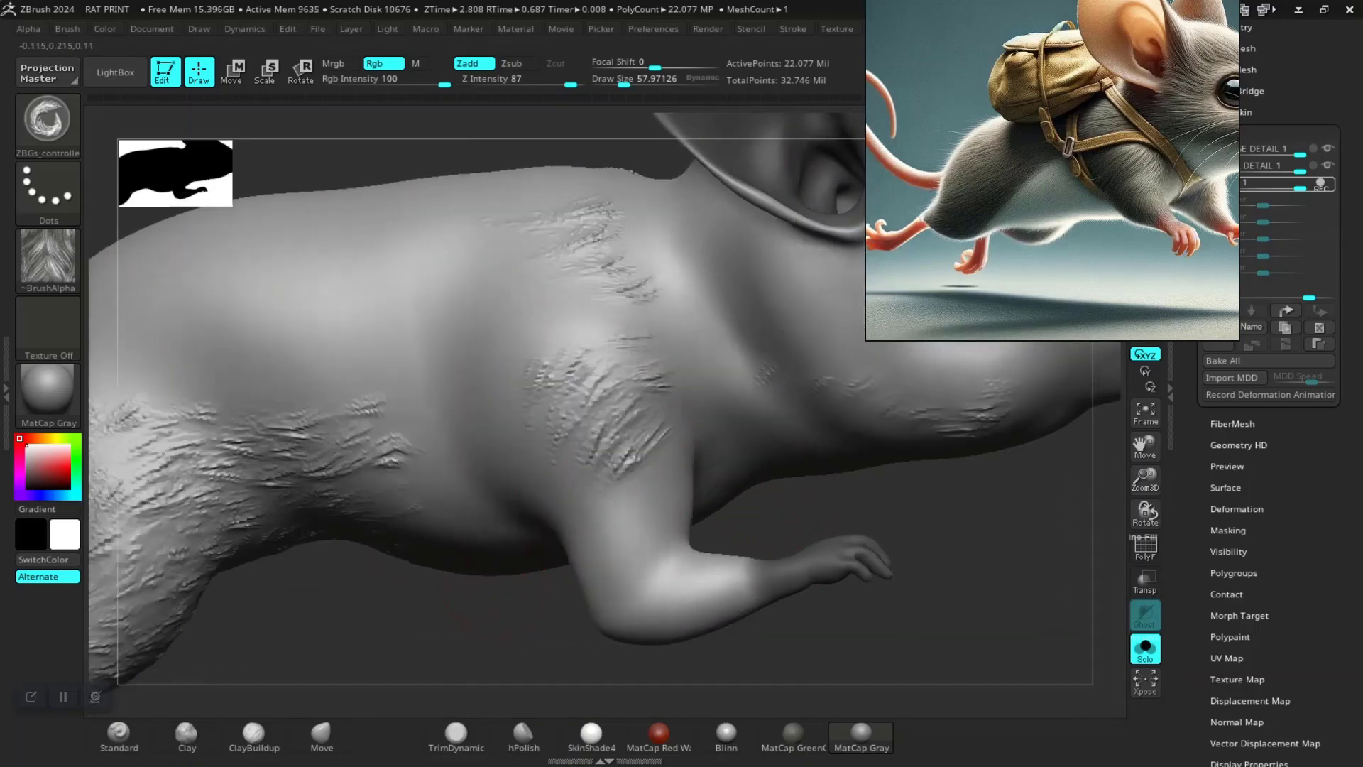
{"action": "mouse_move", "coordinate": [513, 500]}
{"action": "left_mouse_down"}
{"action": "mouse_move", "coordinate": [556, 395]}
{"action": "mouse_move", "coordinate": [533, 526]}
{"action": "mouse_move", "coordinate": [577, 458]}
{"action": "left_mouse_up"}
{"action": "mouse_move", "coordinate": [603, 512]}
{"action": "left_mouse_down"}
{"action": "mouse_move", "coordinate": [578, 563]}
{"action": "mouse_move", "coordinate": [513, 427]}
{"action": "mouse_move", "coordinate": [487, 411]}
{"action": "mouse_move", "coordinate": [493, 455]}
{"action": "left_mouse_up"}
{"action": "left_click_drag", "start_coordinate": [497, 674], "coordinate": [540, 605]}
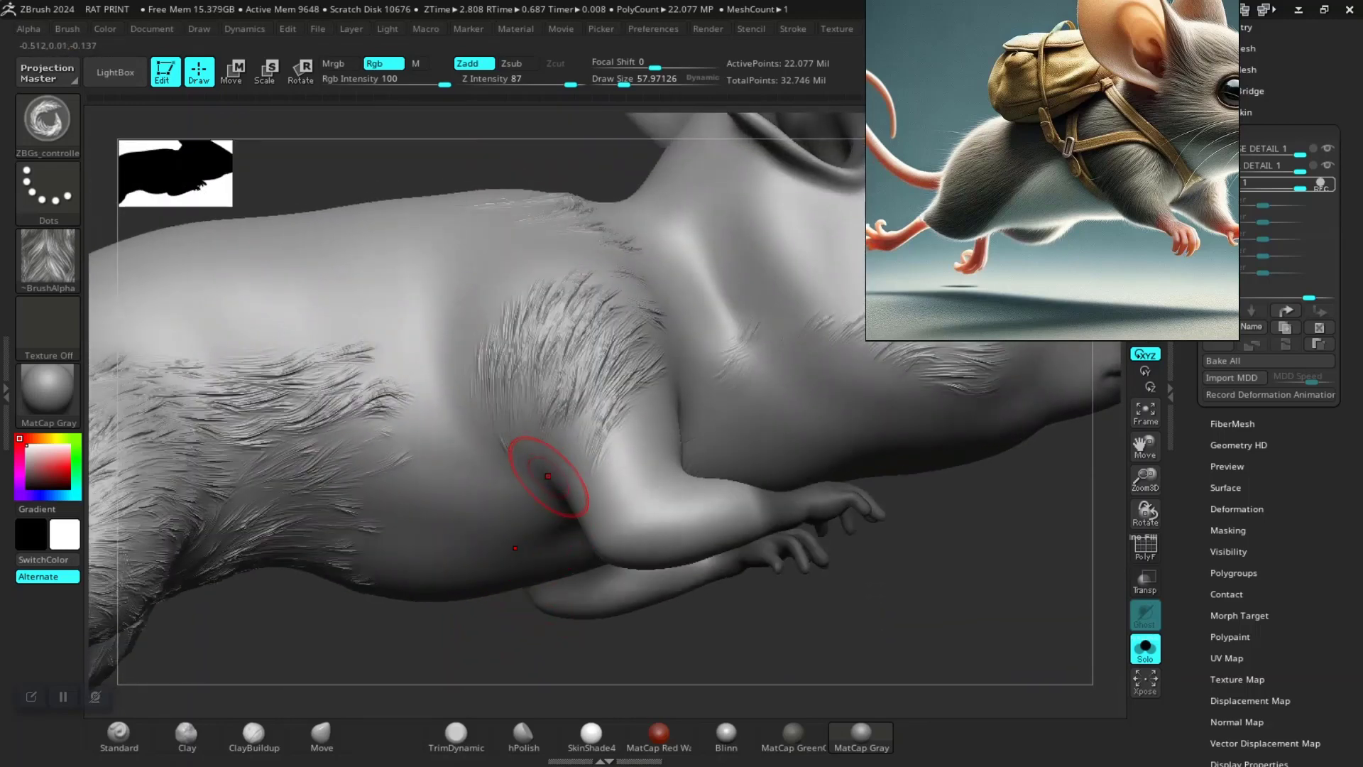
{"action": "mouse_move", "coordinate": [587, 466]}
{"action": "left_mouse_down"}
{"action": "mouse_move", "coordinate": [487, 429]}
{"action": "mouse_move", "coordinate": [497, 348]}
{"action": "left_mouse_up"}
{"action": "left_click_drag", "start_coordinate": [497, 426], "coordinate": [471, 380]}
{"action": "mouse_move", "coordinate": [461, 441]}
{"action": "left_mouse_down"}
{"action": "mouse_move", "coordinate": [426, 355]}
{"action": "mouse_move", "coordinate": [381, 374]}
{"action": "mouse_move", "coordinate": [432, 351]}
{"action": "left_mouse_up"}
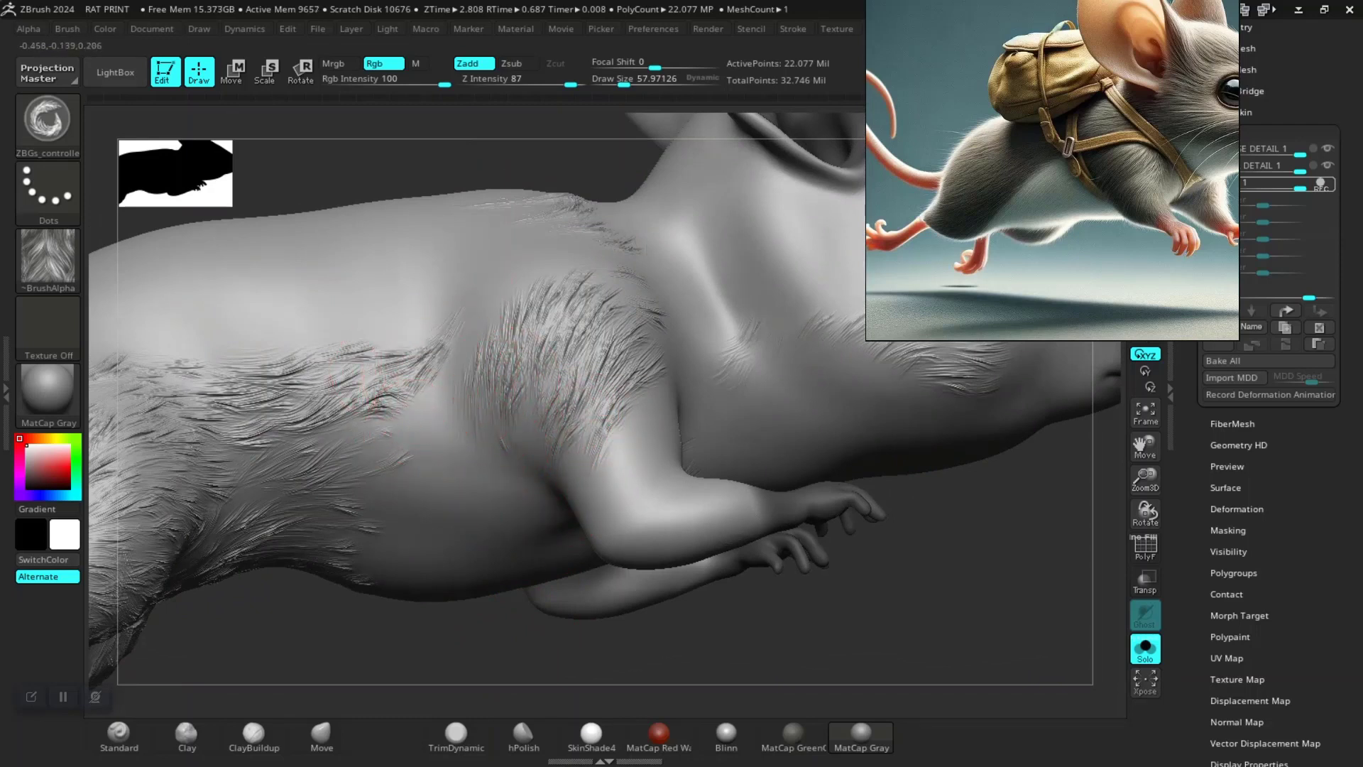
{"action": "left_click_drag", "start_coordinate": [420, 426], "coordinate": [390, 387]}
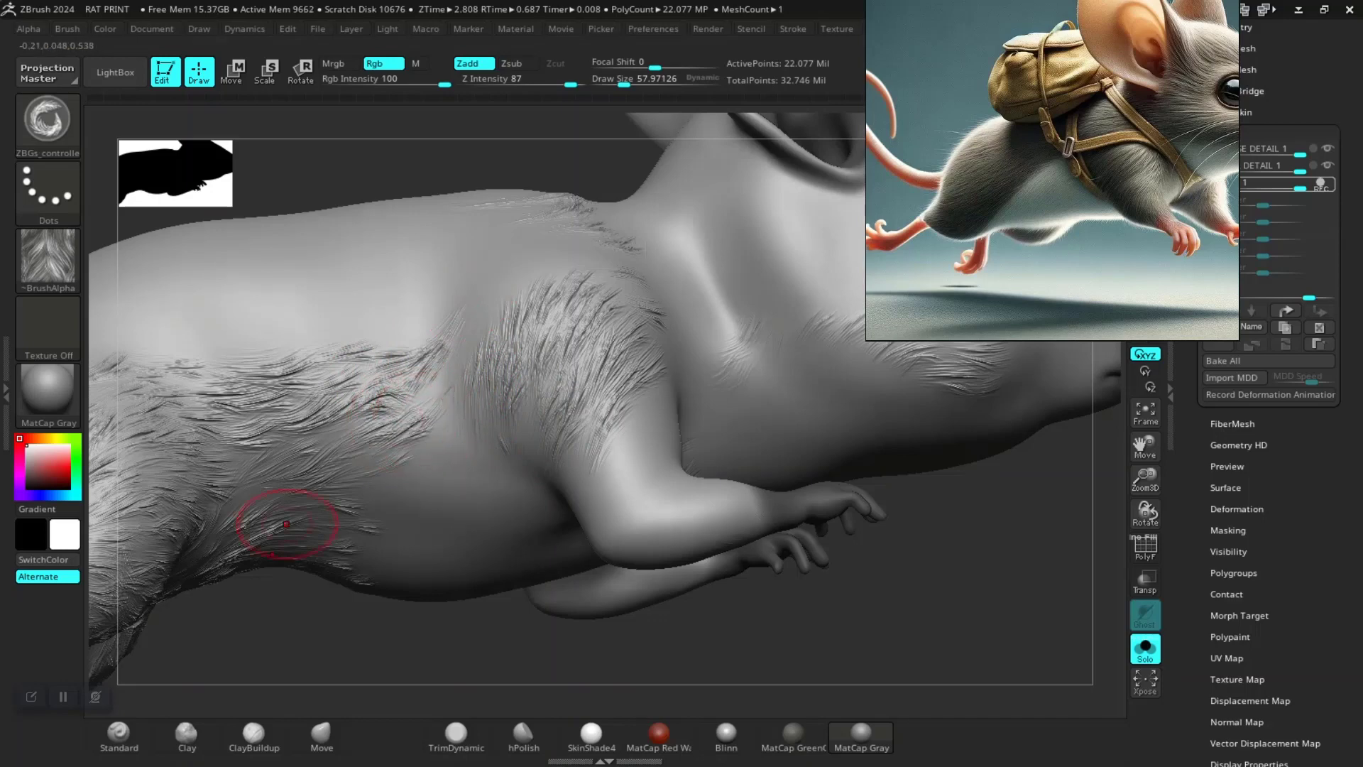
Add swirling fur strokes across the lower flank up to the arm
{"action": "right_click_drag", "start_coordinate": [274, 523], "coordinate": [557, 370]}
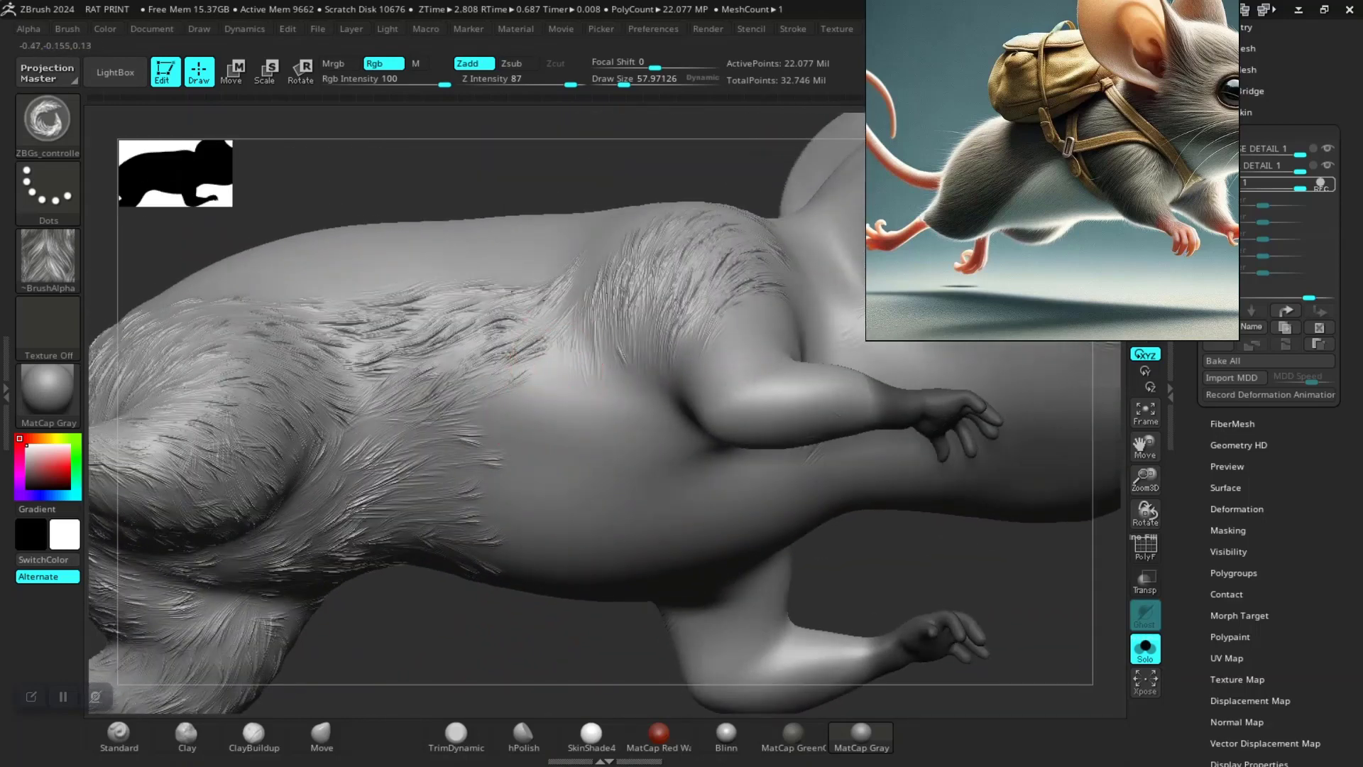
{"action": "left_click_drag", "start_coordinate": [533, 383], "coordinate": [575, 361]}
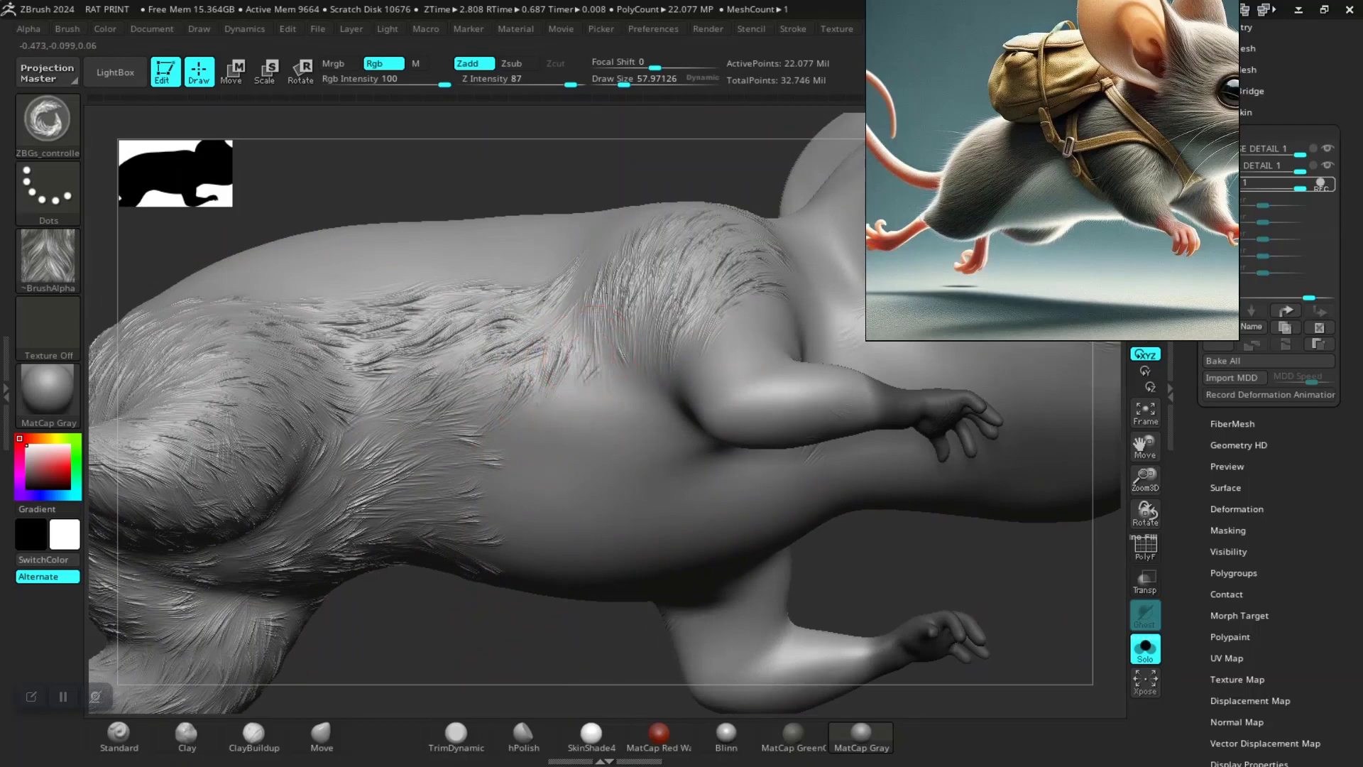
{"action": "mouse_move", "coordinate": [526, 435]}
{"action": "left_mouse_down"}
{"action": "mouse_move", "coordinate": [581, 425]}
{"action": "mouse_move", "coordinate": [511, 447]}
{"action": "mouse_move", "coordinate": [524, 477]}
{"action": "left_mouse_up"}
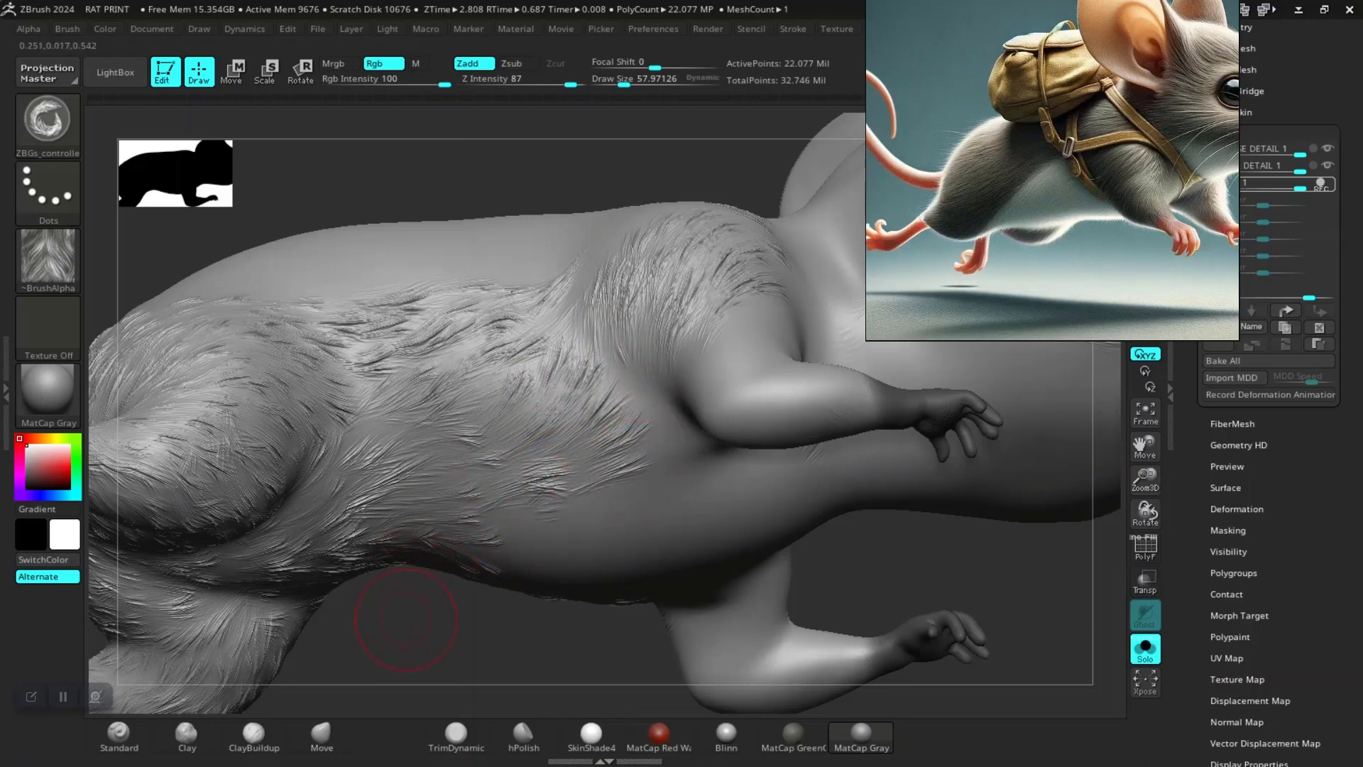
{"action": "right_click_drag", "start_coordinate": [405, 618], "coordinate": [539, 539]}
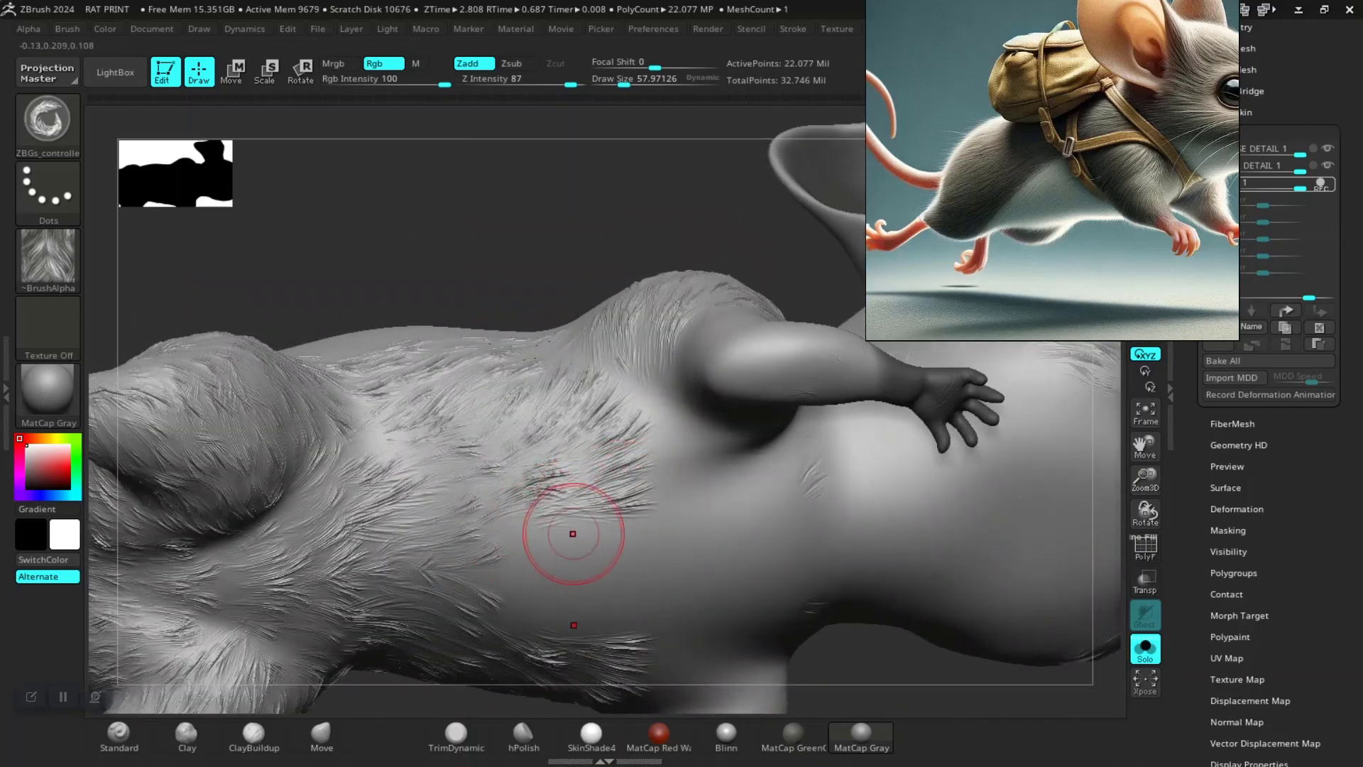
{"action": "mouse_move", "coordinate": [573, 533]}
{"action": "left_mouse_down"}
{"action": "mouse_move", "coordinate": [617, 547]}
{"action": "mouse_move", "coordinate": [519, 582]}
{"action": "left_mouse_up"}
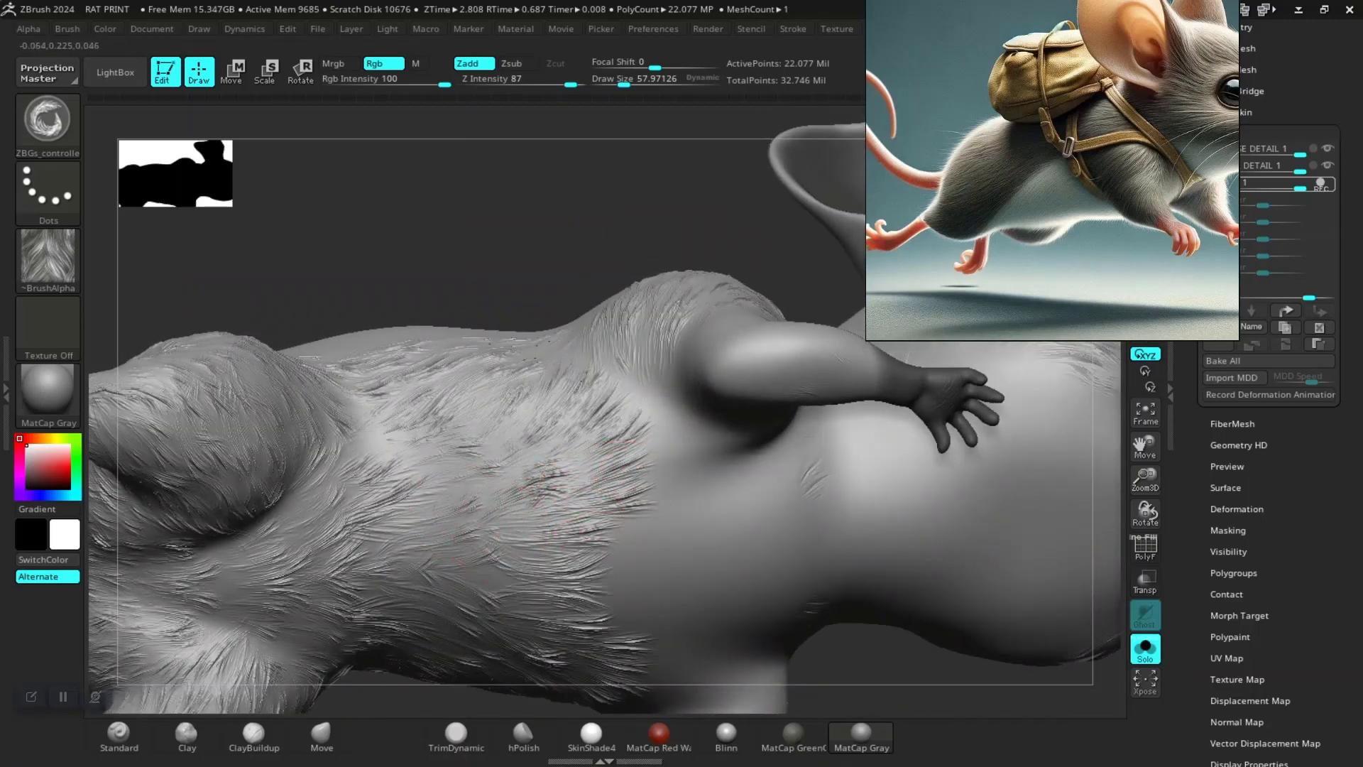
{"action": "mouse_move", "coordinate": [694, 481]}
{"action": "left_mouse_down"}
{"action": "mouse_move", "coordinate": [638, 389]}
{"action": "mouse_move", "coordinate": [683, 454]}
{"action": "left_mouse_up"}
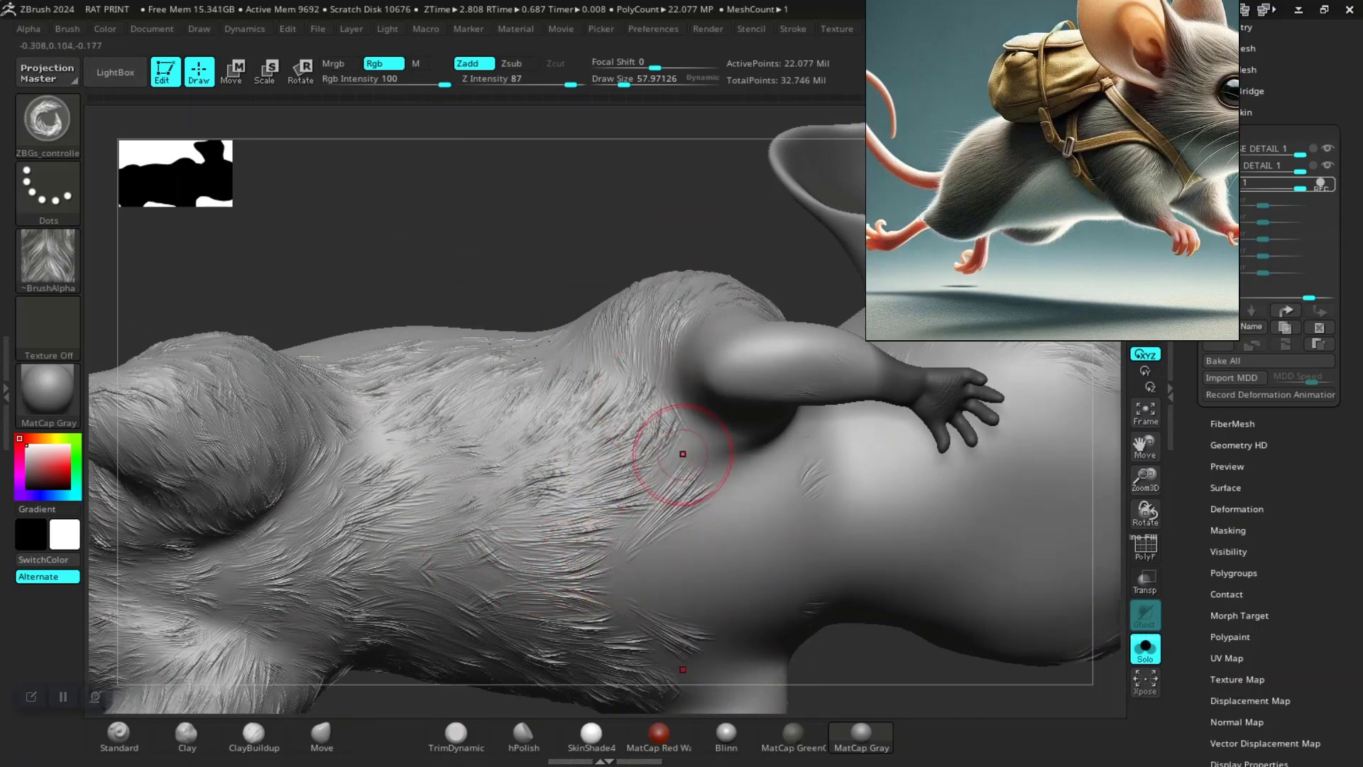
Sculpt fur on the chest and neck beneath the raised arm
{"action": "right_click_drag", "start_coordinate": [683, 454], "coordinate": [627, 367]}
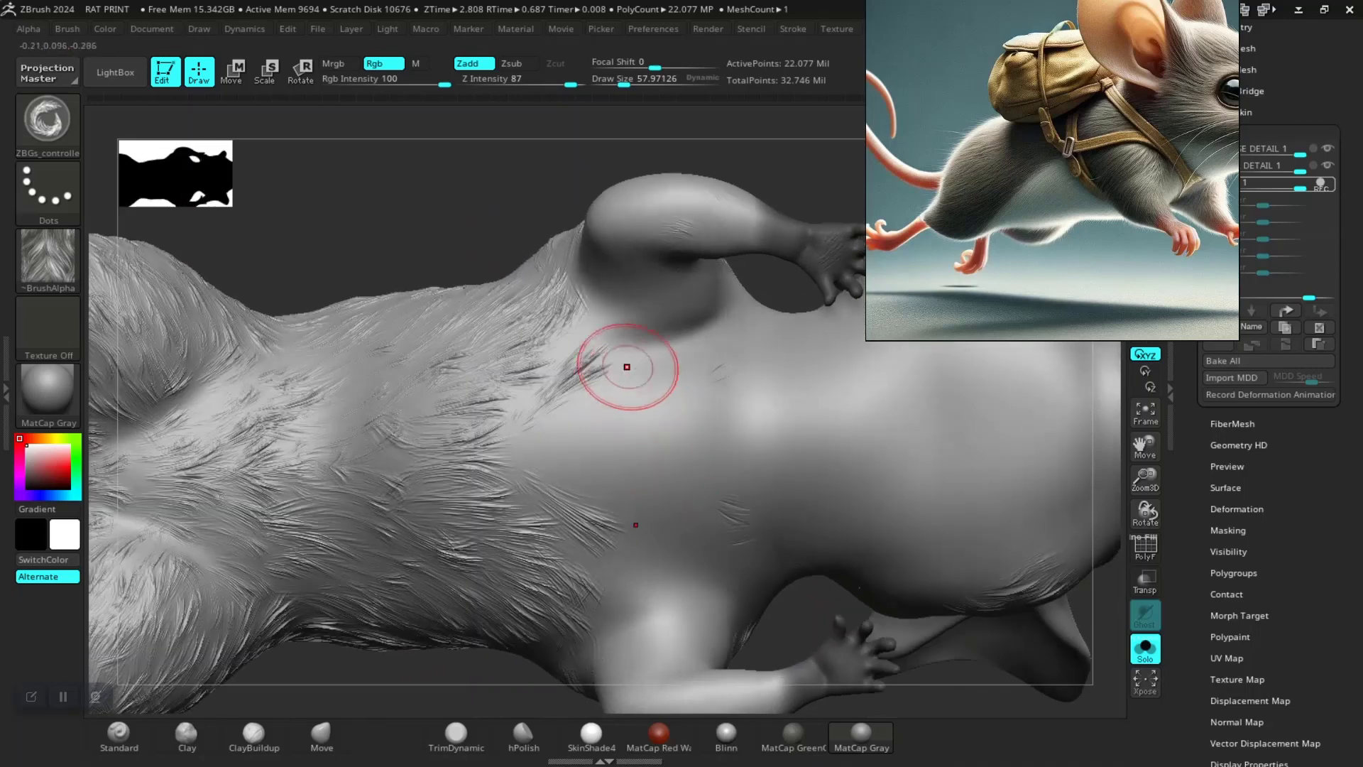
{"action": "left_click_drag", "start_coordinate": [593, 304], "coordinate": [622, 330]}
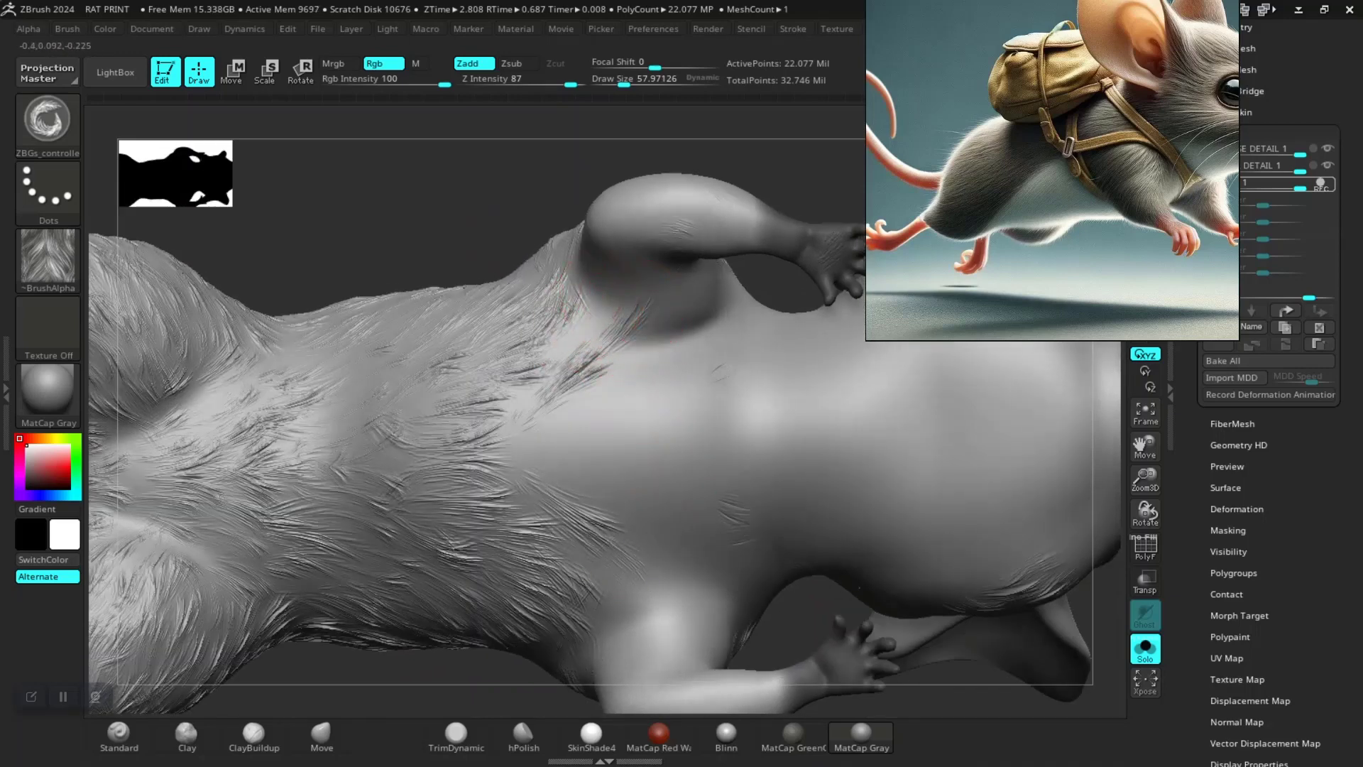
{"action": "mouse_move", "coordinate": [593, 389]}
{"action": "left_mouse_down"}
{"action": "mouse_move", "coordinate": [568, 422]}
{"action": "mouse_move", "coordinate": [557, 390]}
{"action": "left_mouse_up"}
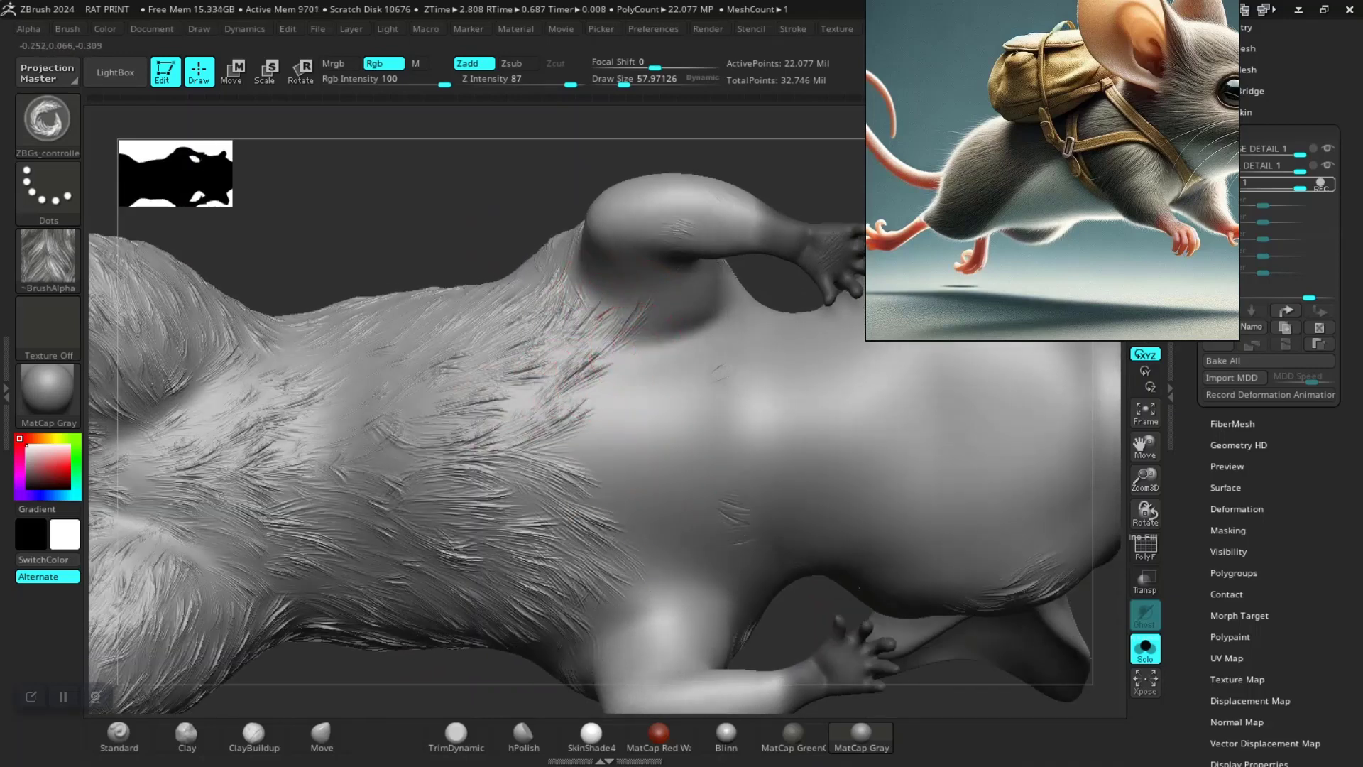
{"action": "mouse_move", "coordinate": [625, 355]}
{"action": "left_mouse_down"}
{"action": "mouse_move", "coordinate": [563, 405]}
{"action": "mouse_move", "coordinate": [703, 461]}
{"action": "left_mouse_up"}
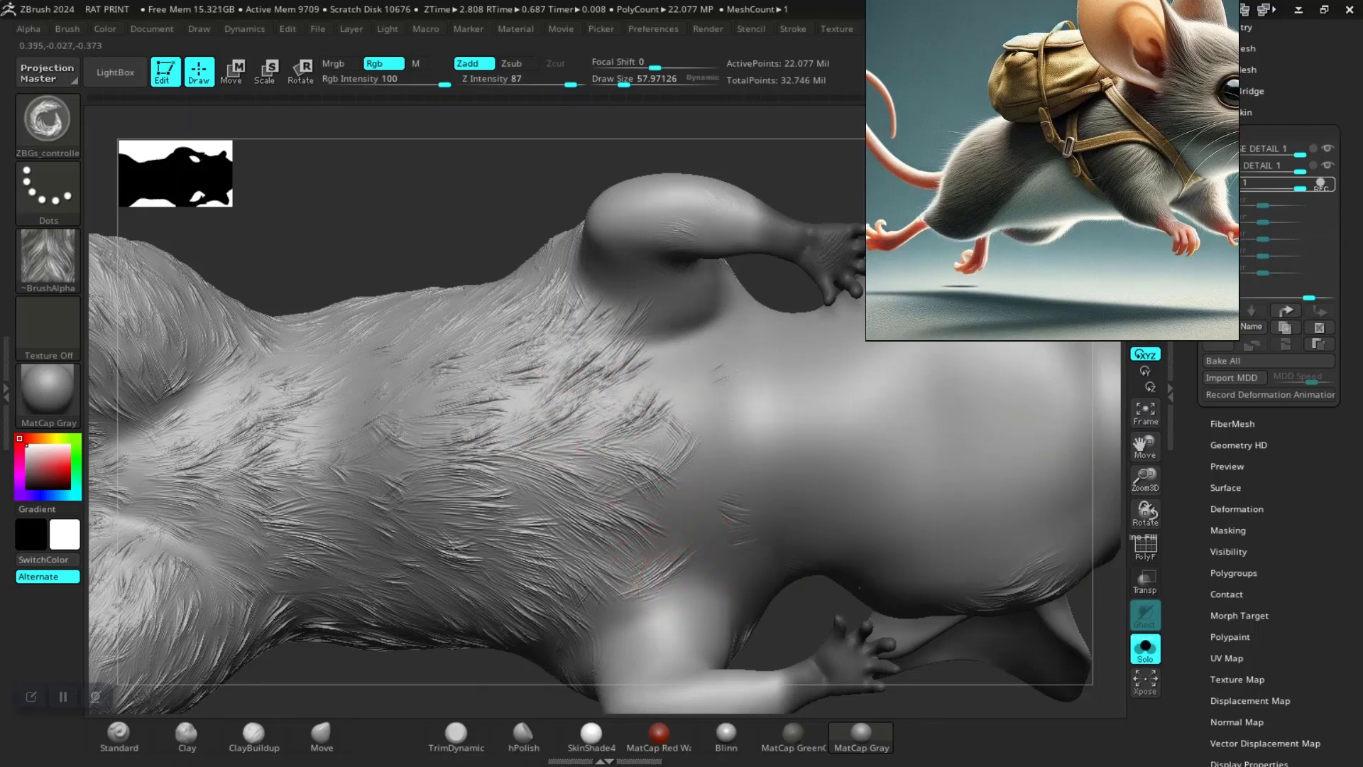
{"action": "left_click_drag", "start_coordinate": [682, 335], "coordinate": [635, 401]}
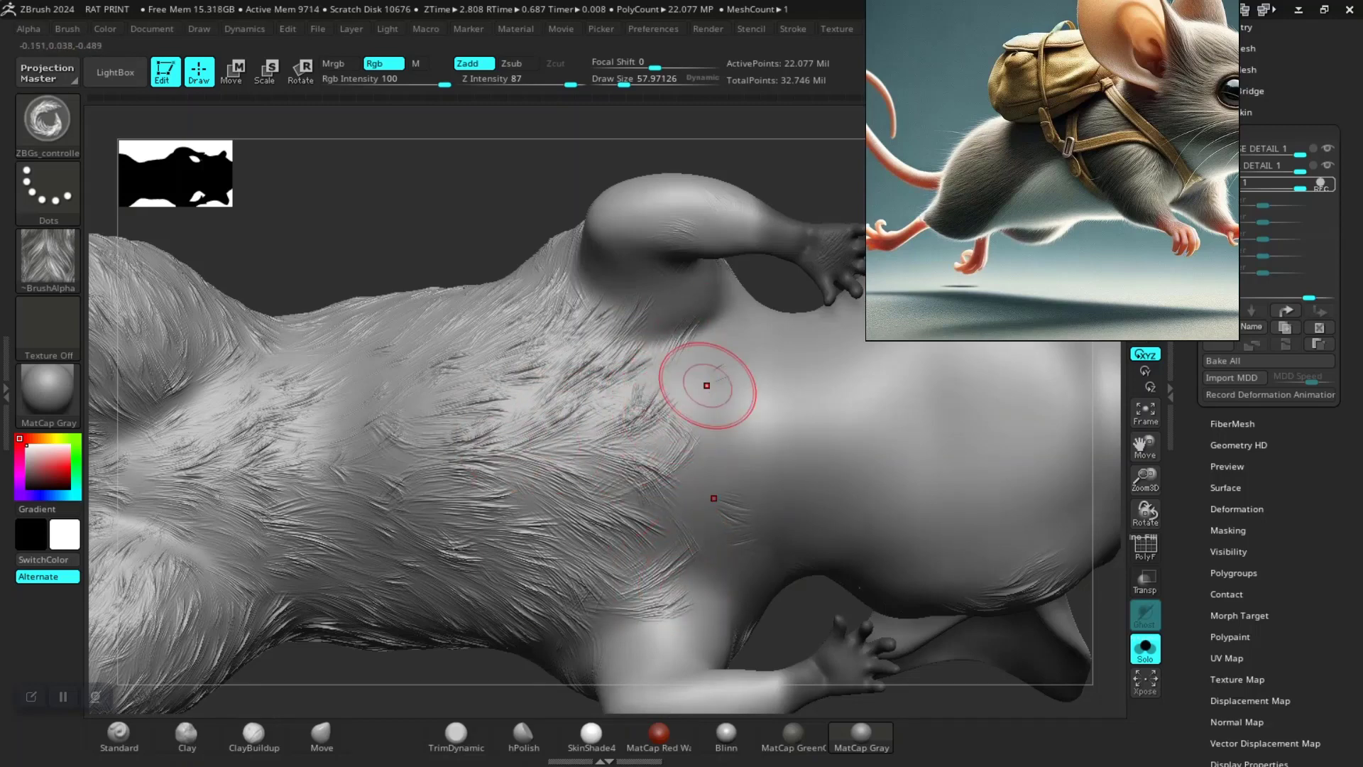
{"action": "mouse_move", "coordinate": [505, 224]}
{"action": "left_mouse_down"}
{"action": "mouse_move", "coordinate": [516, 197]}
{"action": "mouse_move", "coordinate": [782, 546]}
{"action": "left_mouse_up"}
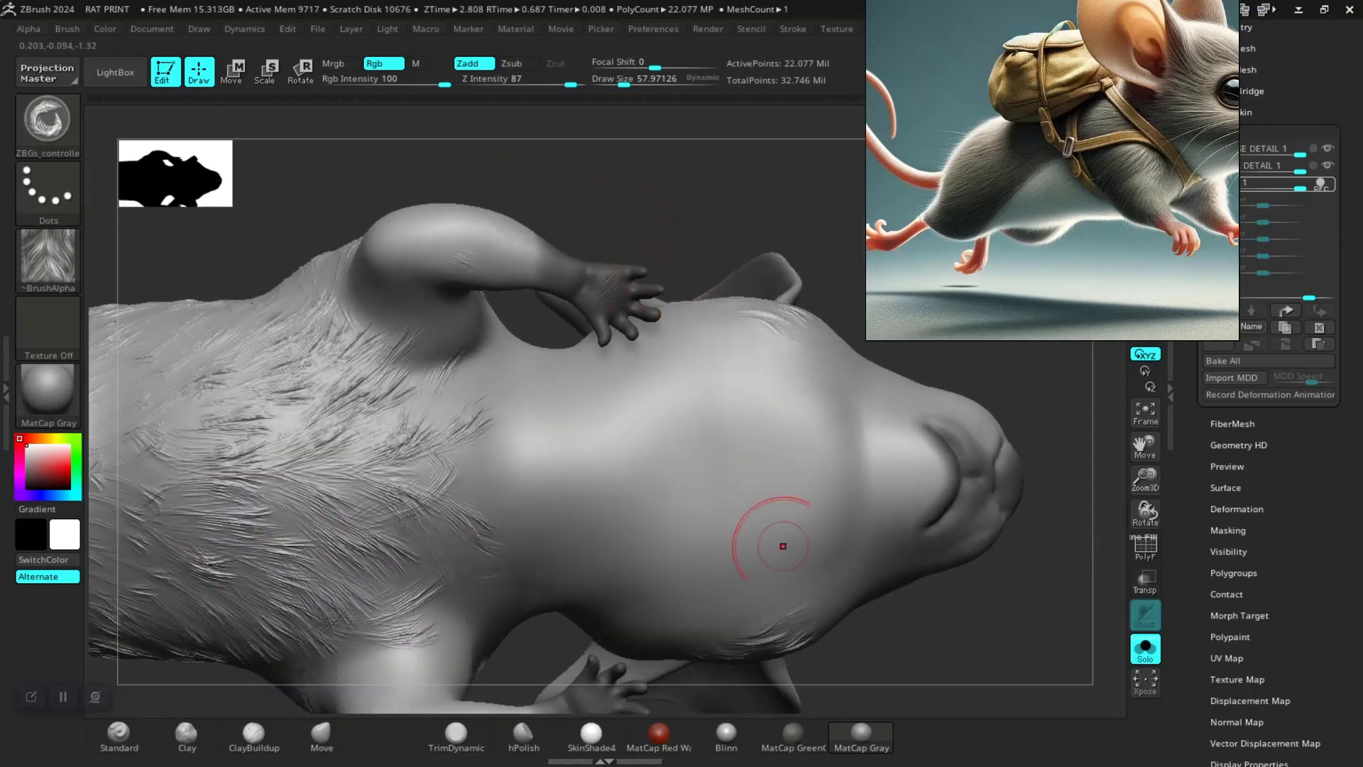
Frame the rat, close in on the shoulder, and stroke fur down the upper and lower foreleg
{"action": "key", "text": "f"}
{"action": "mouse_move", "coordinate": [781, 625]}
{"action": "left_mouse_down"}
{"action": "mouse_move", "coordinate": [666, 526]}
{"action": "mouse_move", "coordinate": [706, 600]}
{"action": "left_mouse_up"}
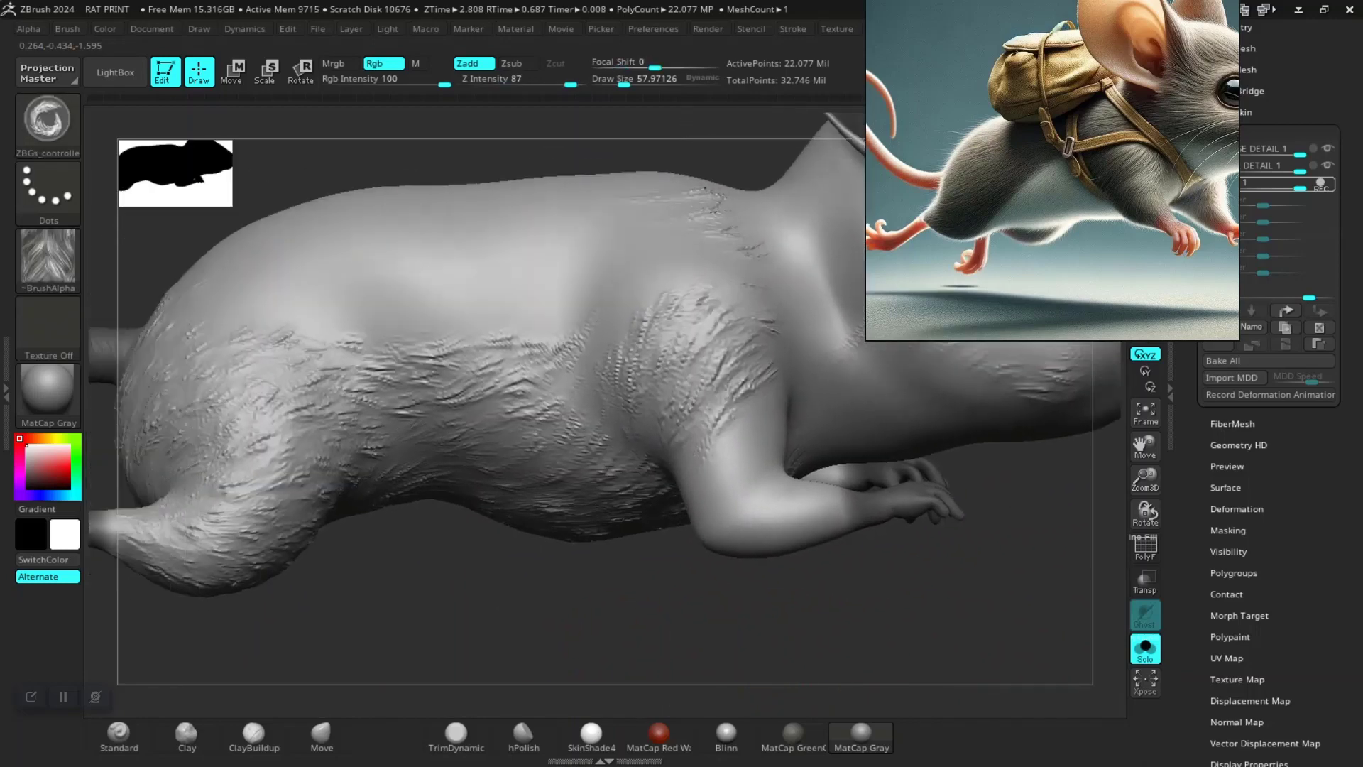
{"action": "left_click_drag", "start_coordinate": [608, 608], "coordinate": [571, 365], "text": "alt"}
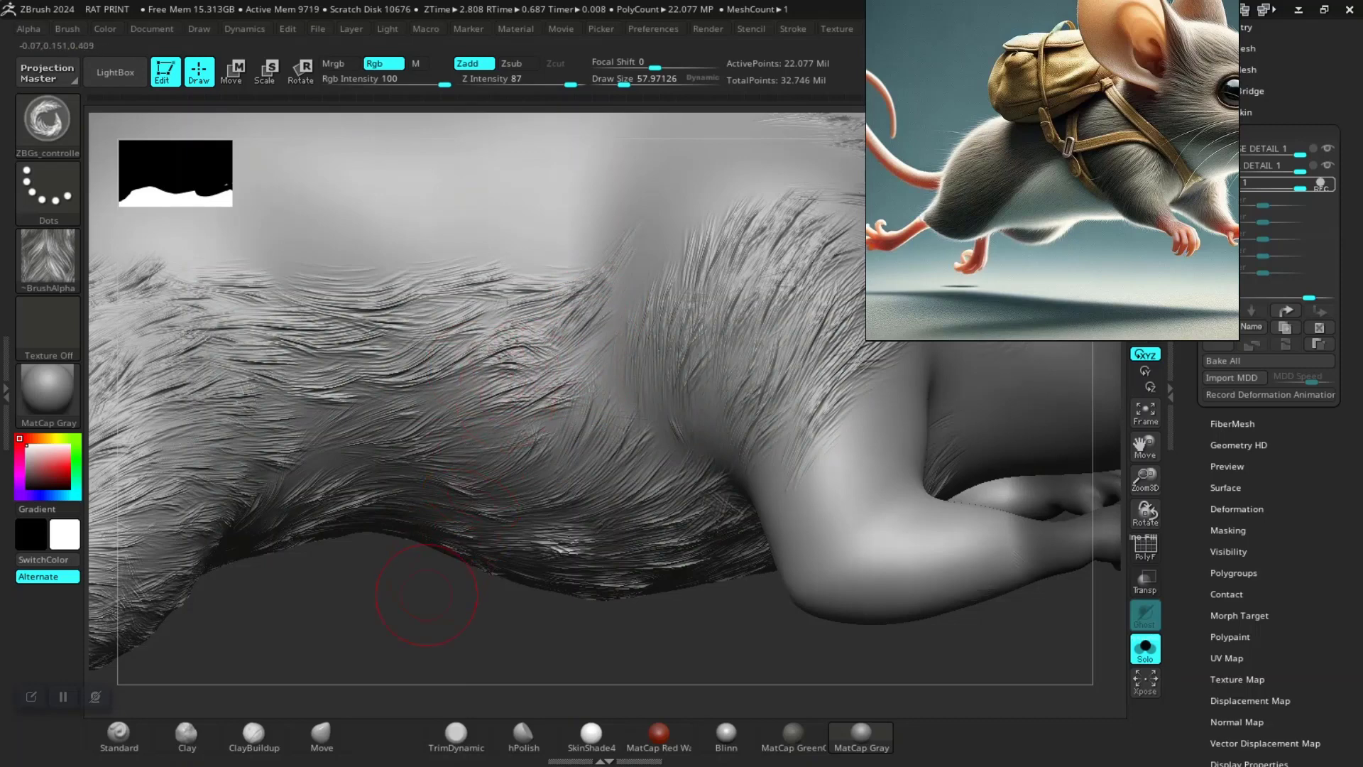
{"action": "left_click_drag", "start_coordinate": [426, 595], "coordinate": [642, 557], "text": "alt"}
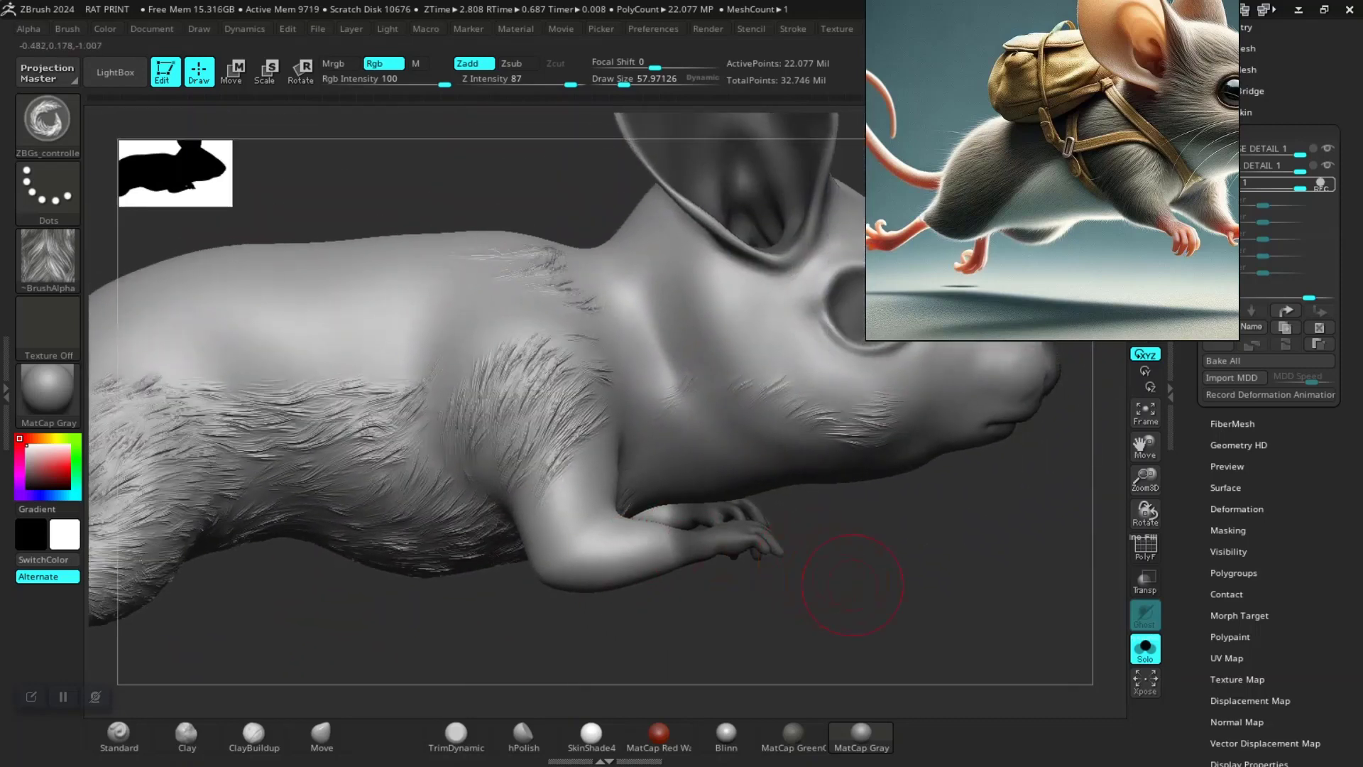
{"action": "left_click_drag", "start_coordinate": [852, 585], "coordinate": [609, 426], "text": "alt"}
{"action": "left_click_drag", "start_coordinate": [487, 462], "coordinate": [497, 561], "text": "alt"}
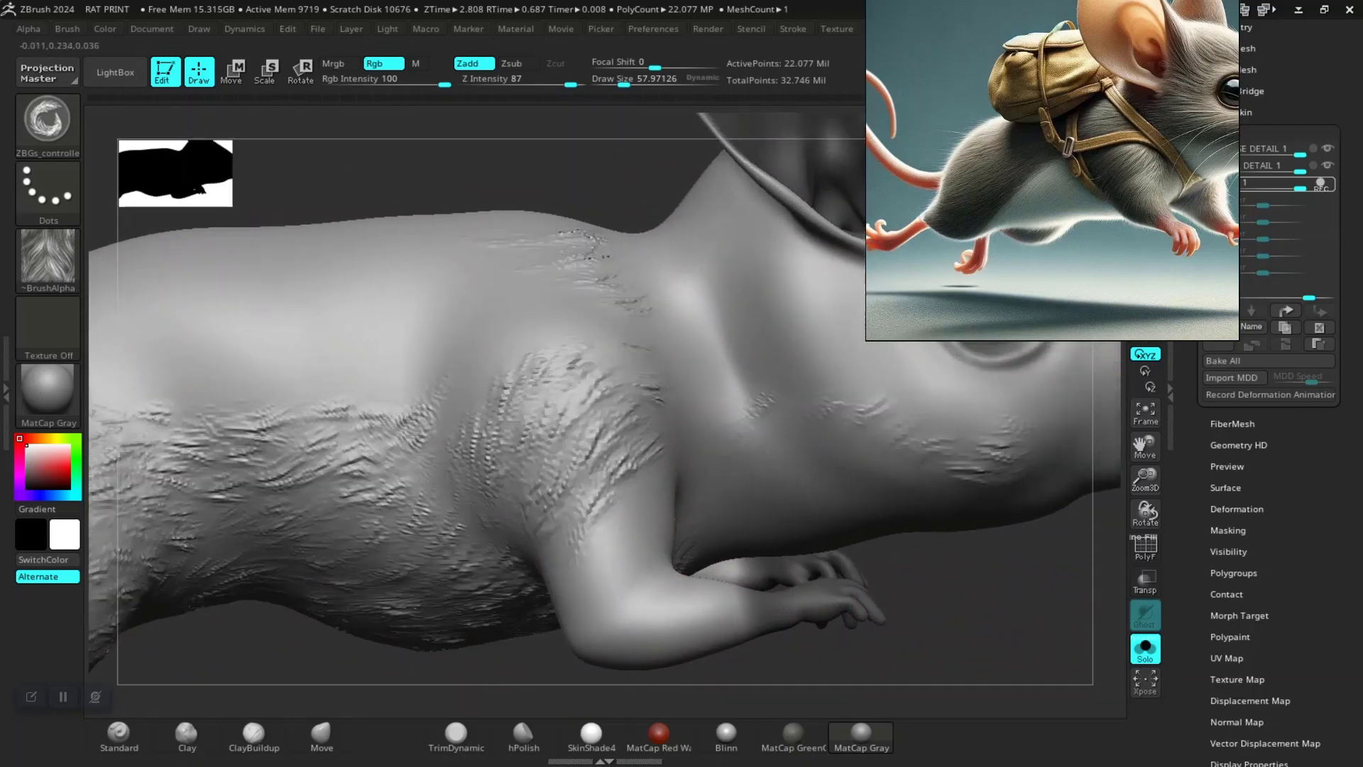
{"action": "left_click_drag", "start_coordinate": [547, 326], "coordinate": [548, 426], "text": "alt"}
{"action": "left_click_drag", "start_coordinate": [915, 644], "coordinate": [837, 497], "text": "alt"}
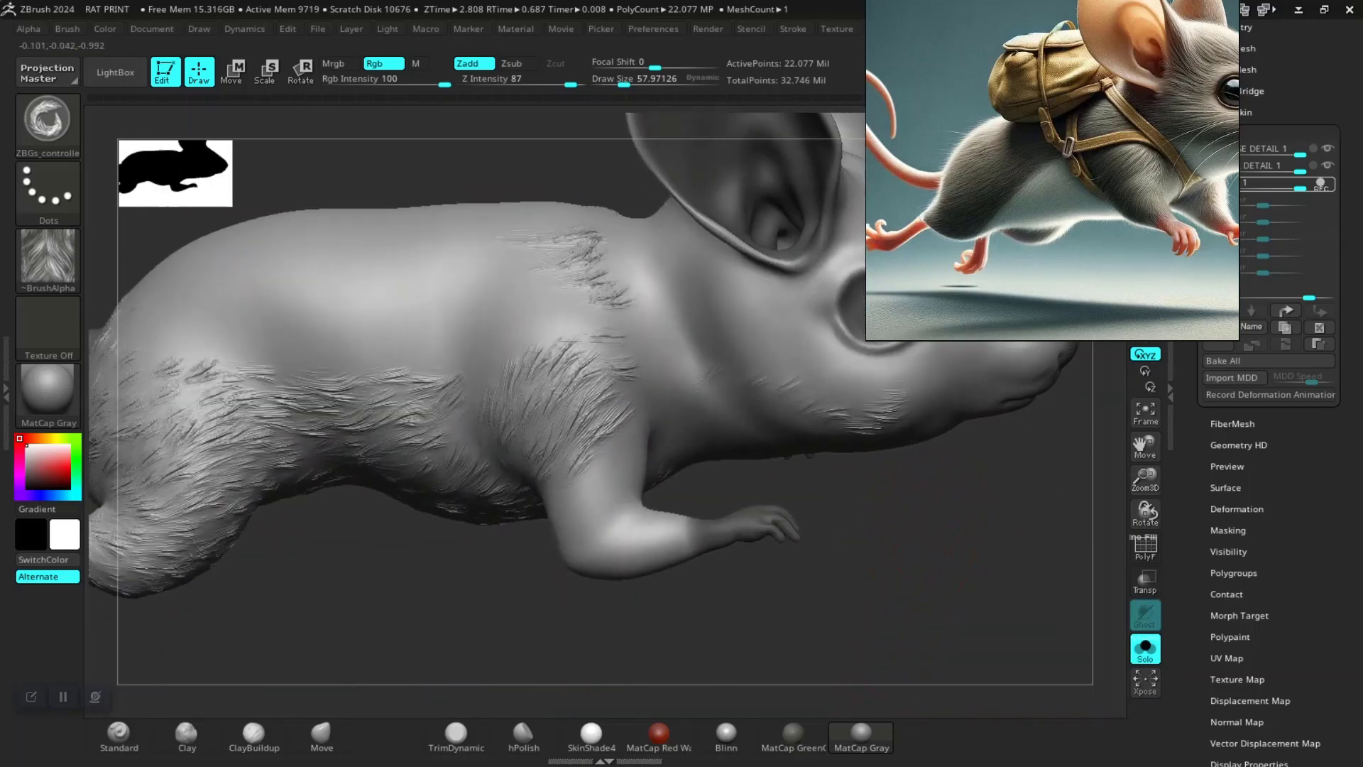
{"action": "left_click_drag", "start_coordinate": [753, 568], "coordinate": [675, 522], "text": "alt"}
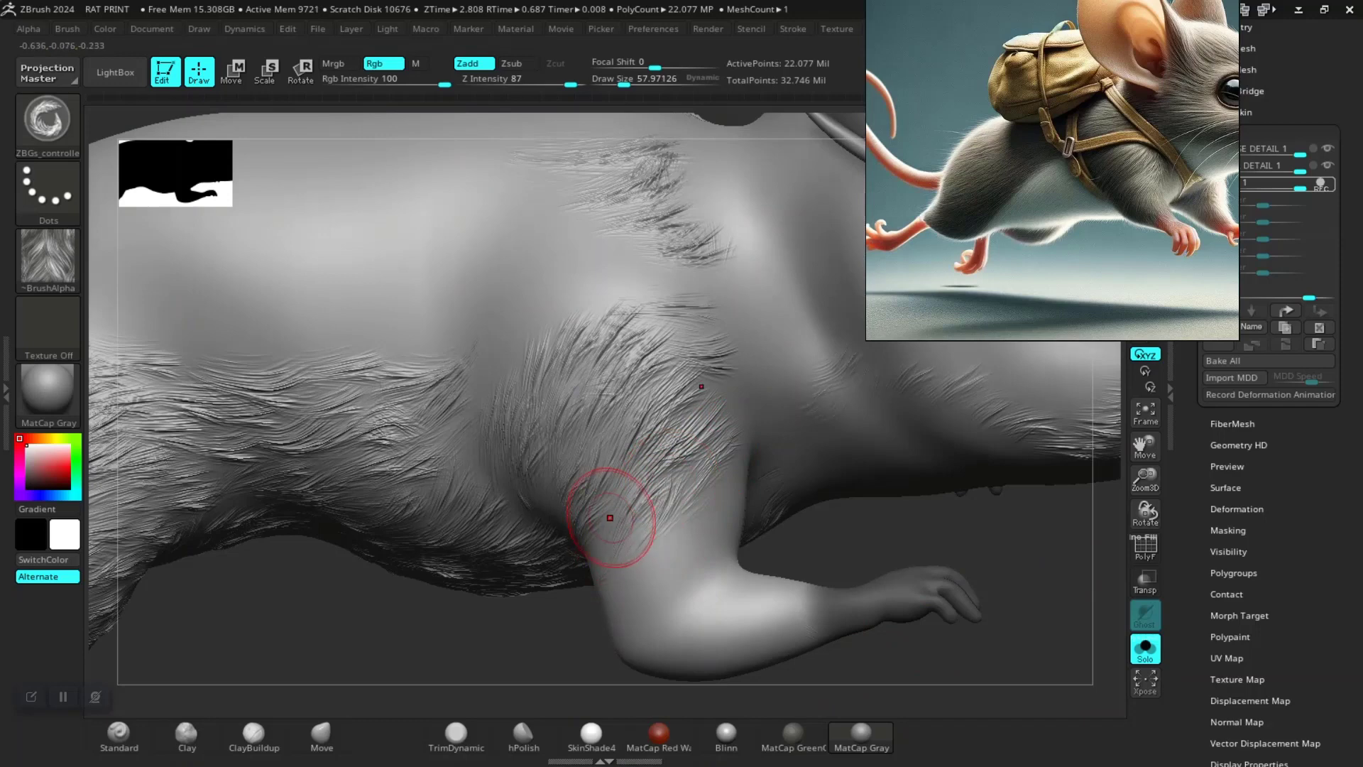
{"action": "left_click_drag", "start_coordinate": [642, 469], "coordinate": [706, 365], "text": "alt"}
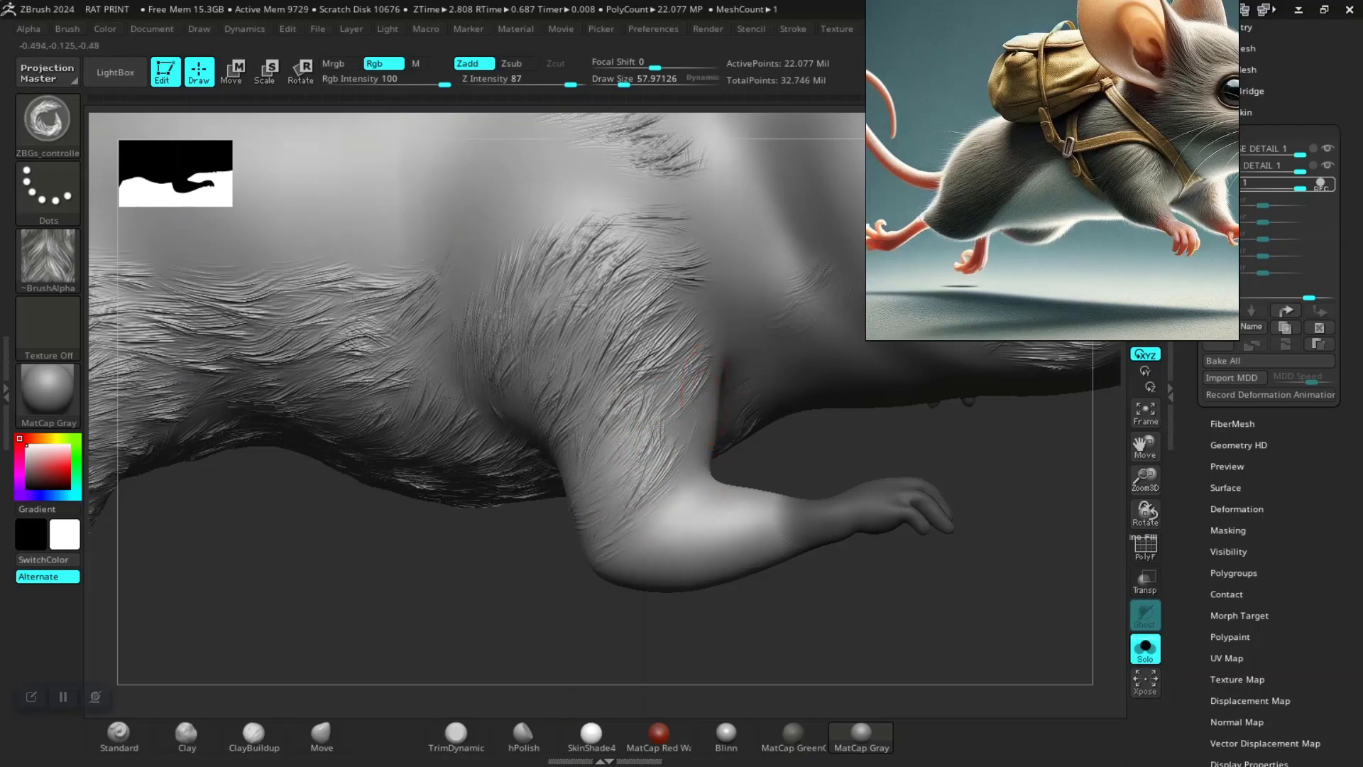
{"action": "left_click_drag", "start_coordinate": [698, 372], "coordinate": [689, 429]}
{"action": "left_click_drag", "start_coordinate": [700, 487], "coordinate": [674, 504]}
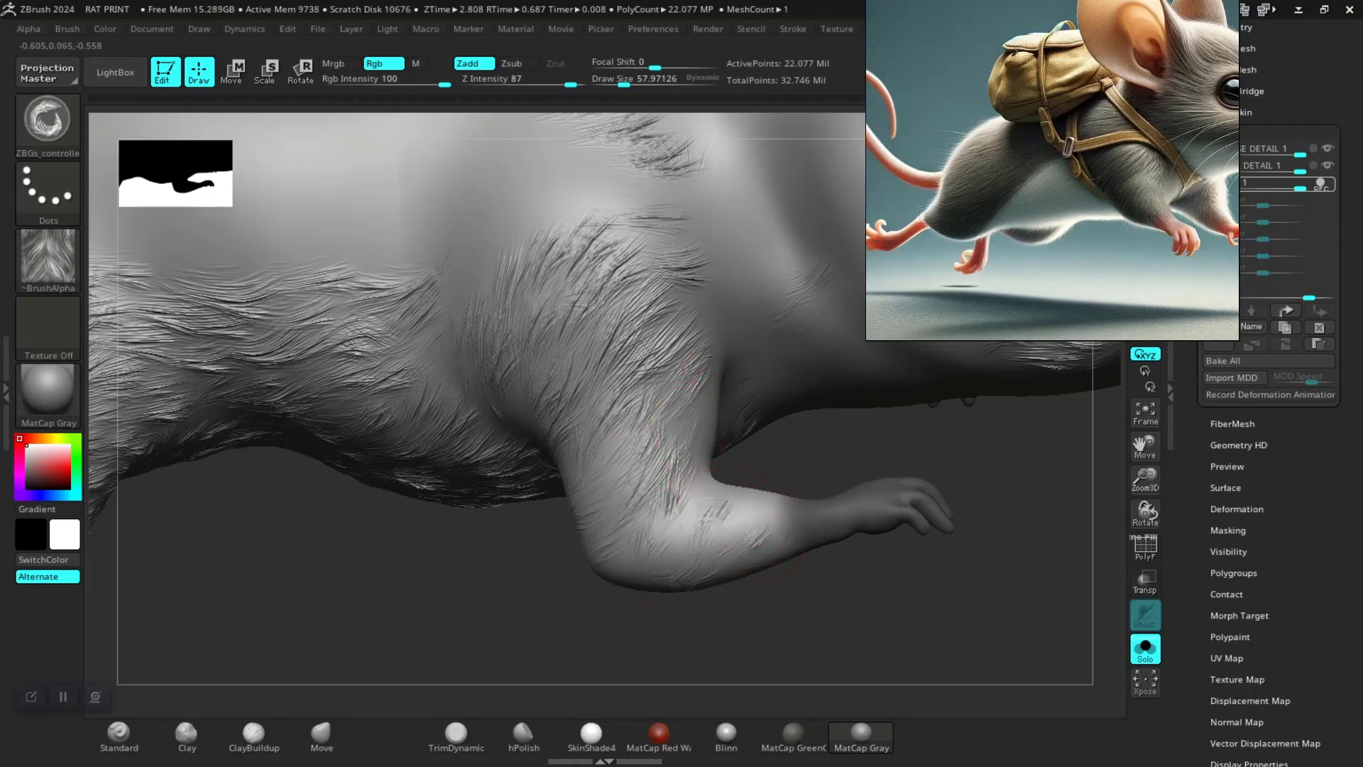
{"action": "left_click_drag", "start_coordinate": [689, 638], "coordinate": [745, 505]}
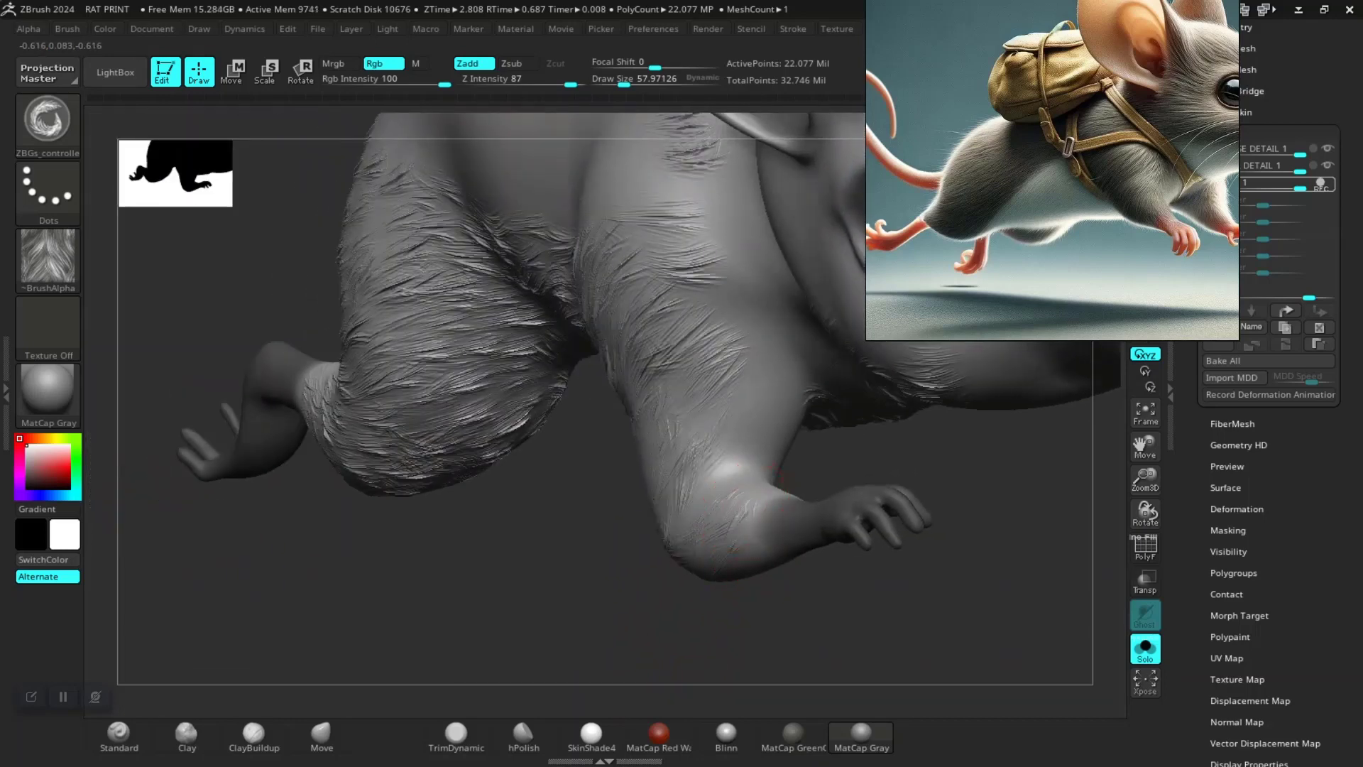
Add more fur strokes along the foreleg, blending it into the chest and upper arm
{"action": "left_click_drag", "start_coordinate": [731, 416], "coordinate": [766, 398]}
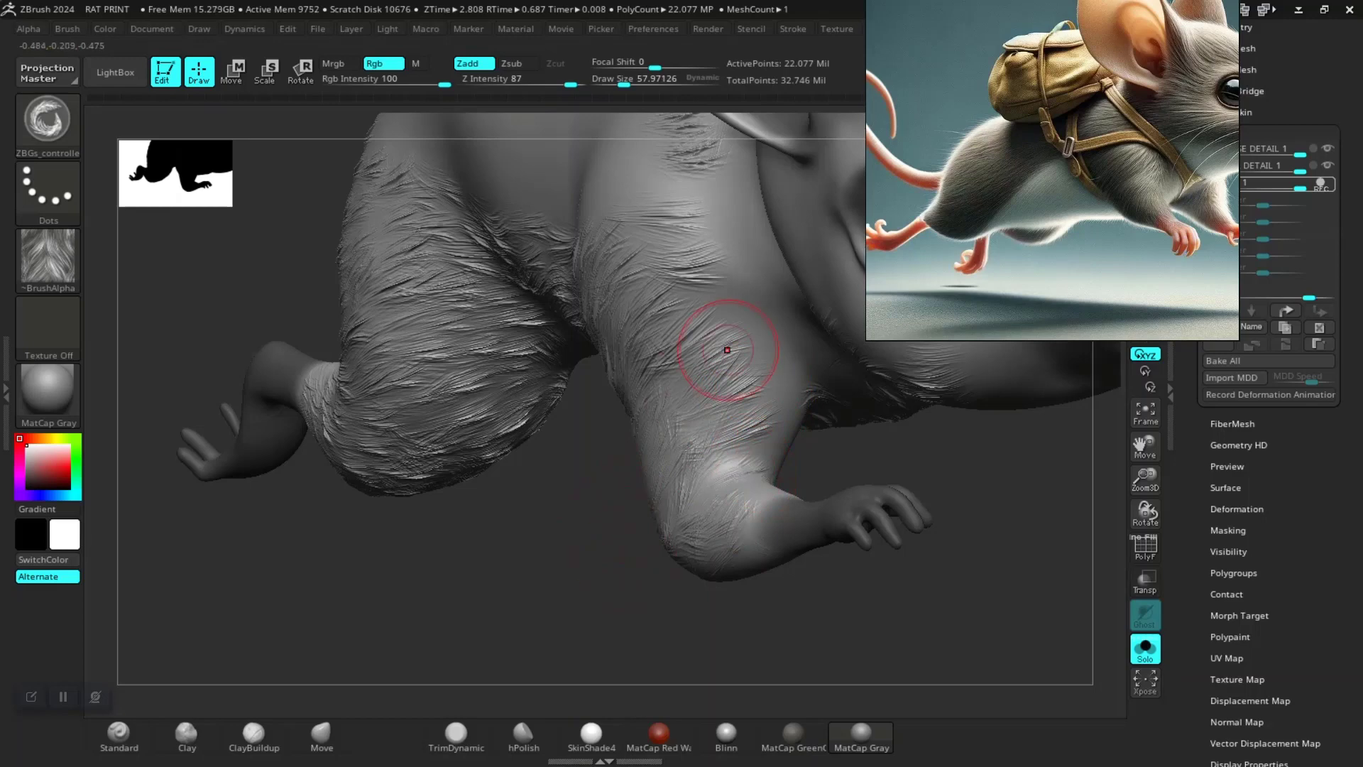
{"action": "left_click_drag", "start_coordinate": [760, 319], "coordinate": [692, 355]}
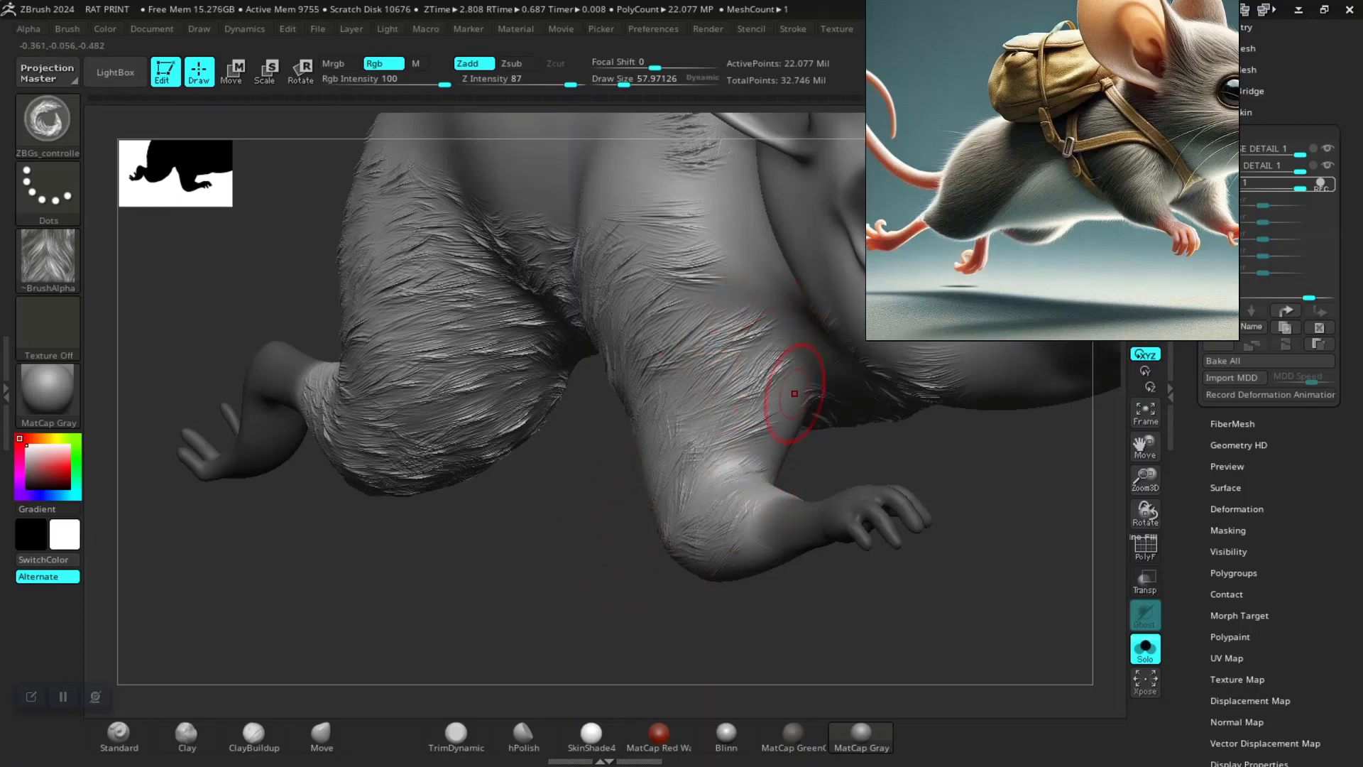
{"action": "left_click_drag", "start_coordinate": [793, 388], "coordinate": [795, 403]}
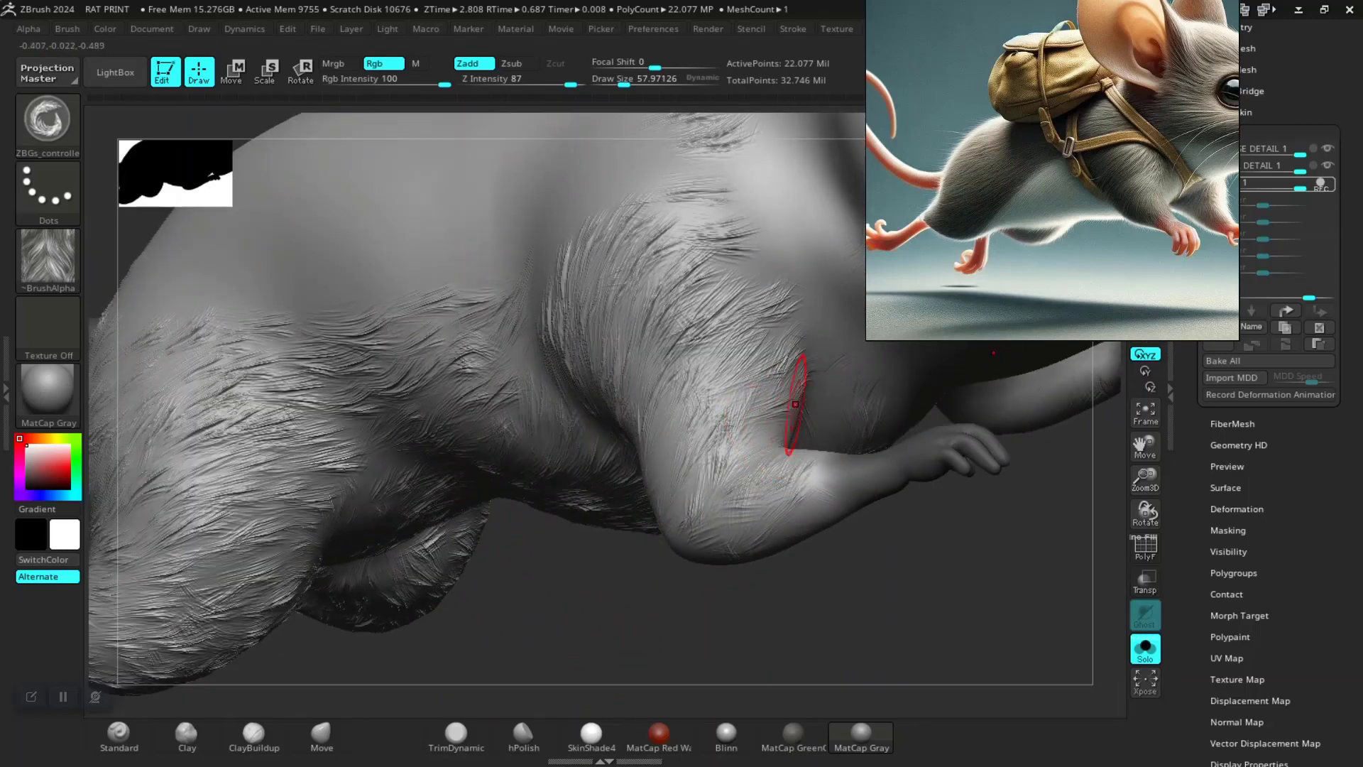
{"action": "left_click_drag", "start_coordinate": [667, 541], "coordinate": [660, 413]}
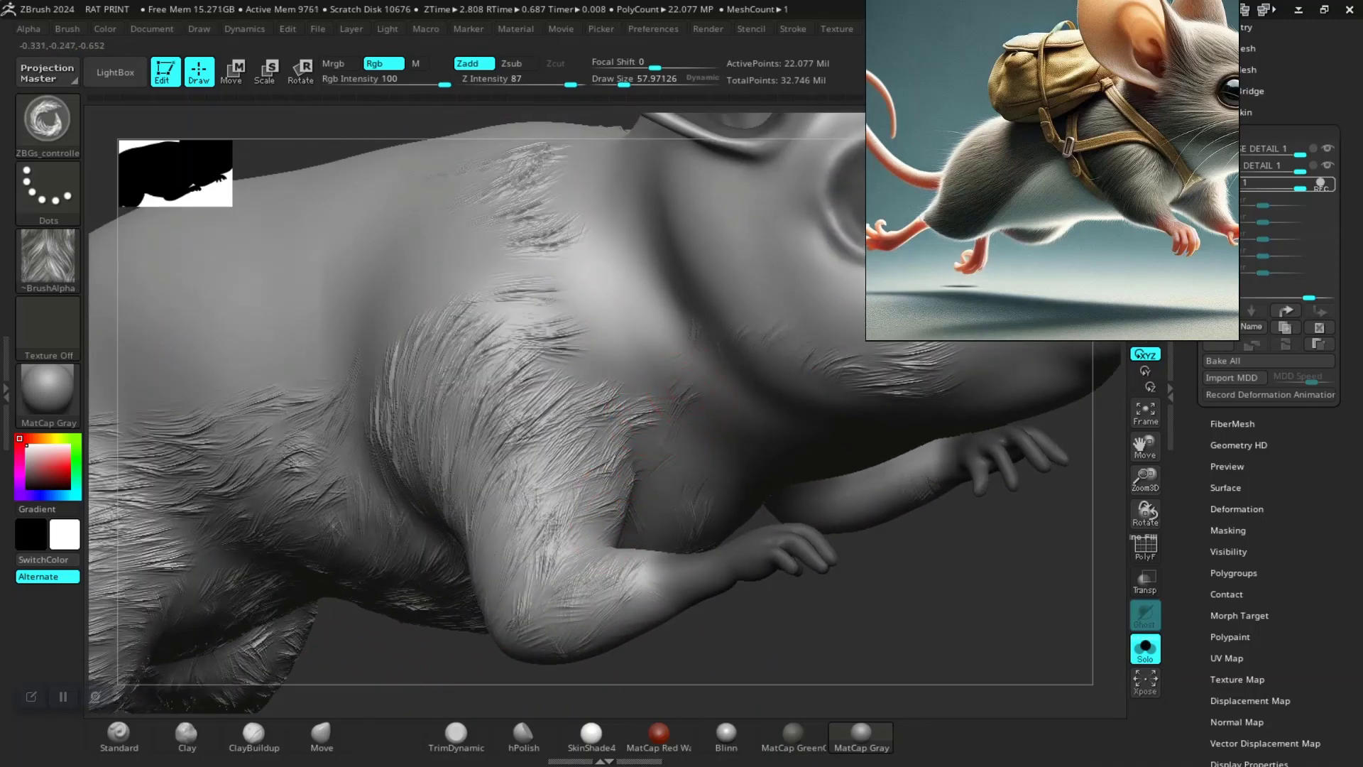
{"action": "left_click_drag", "start_coordinate": [678, 394], "coordinate": [695, 406]}
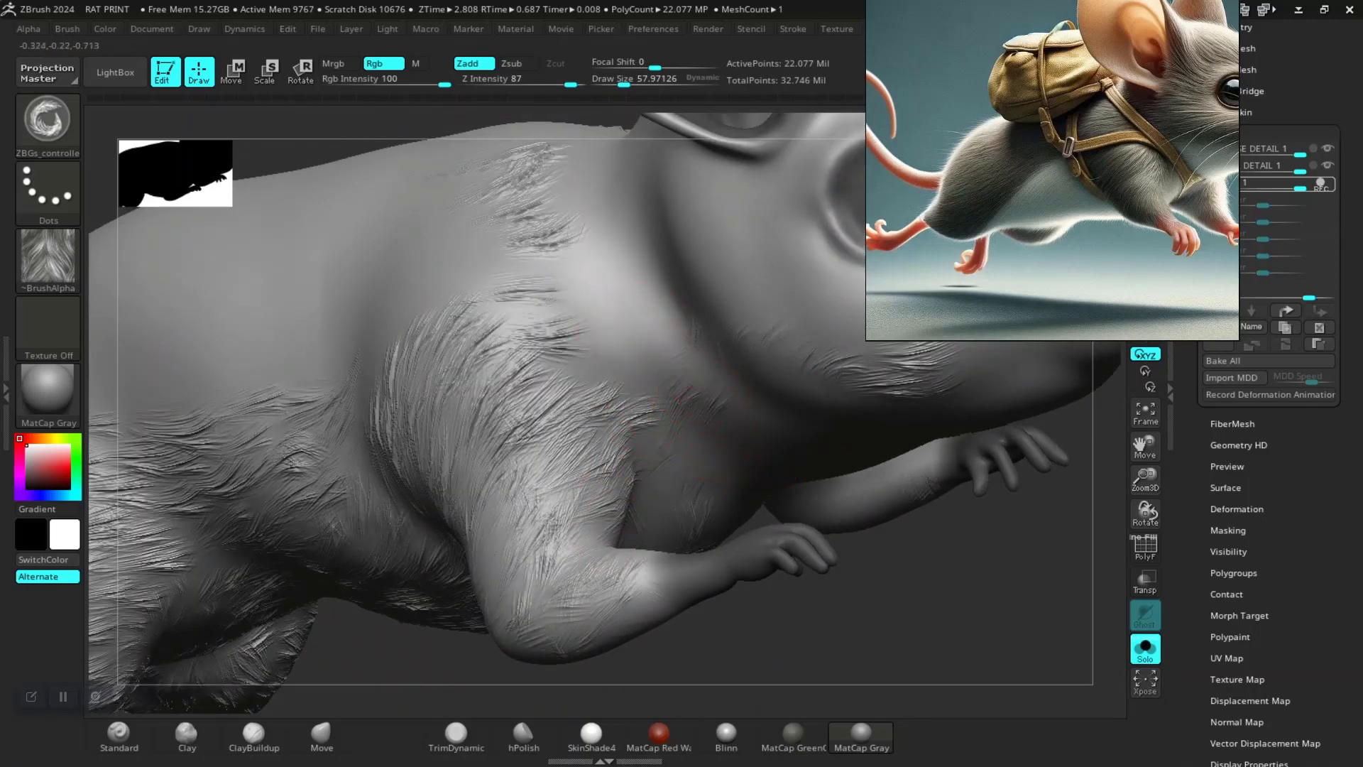
{"action": "mouse_move", "coordinate": [696, 462]}
{"action": "left_mouse_down"}
{"action": "mouse_move", "coordinate": [718, 511]}
{"action": "mouse_move", "coordinate": [755, 542]}
{"action": "mouse_move", "coordinate": [731, 654]}
{"action": "mouse_move", "coordinate": [709, 599]}
{"action": "mouse_move", "coordinate": [653, 600]}
{"action": "left_mouse_up"}
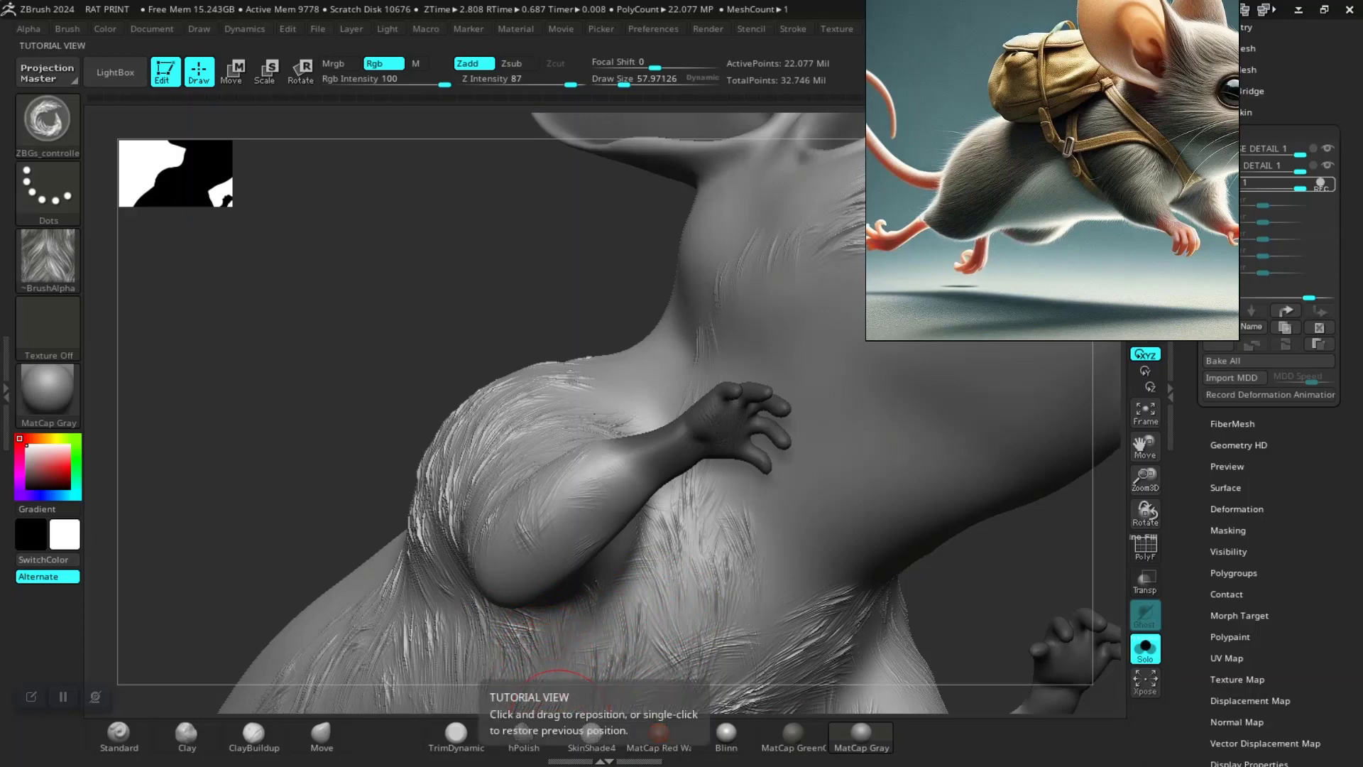
Add fur strokes to the side of the body, the neck and the chest
{"action": "left_click_drag", "start_coordinate": [243, 431], "coordinate": [344, 450]}
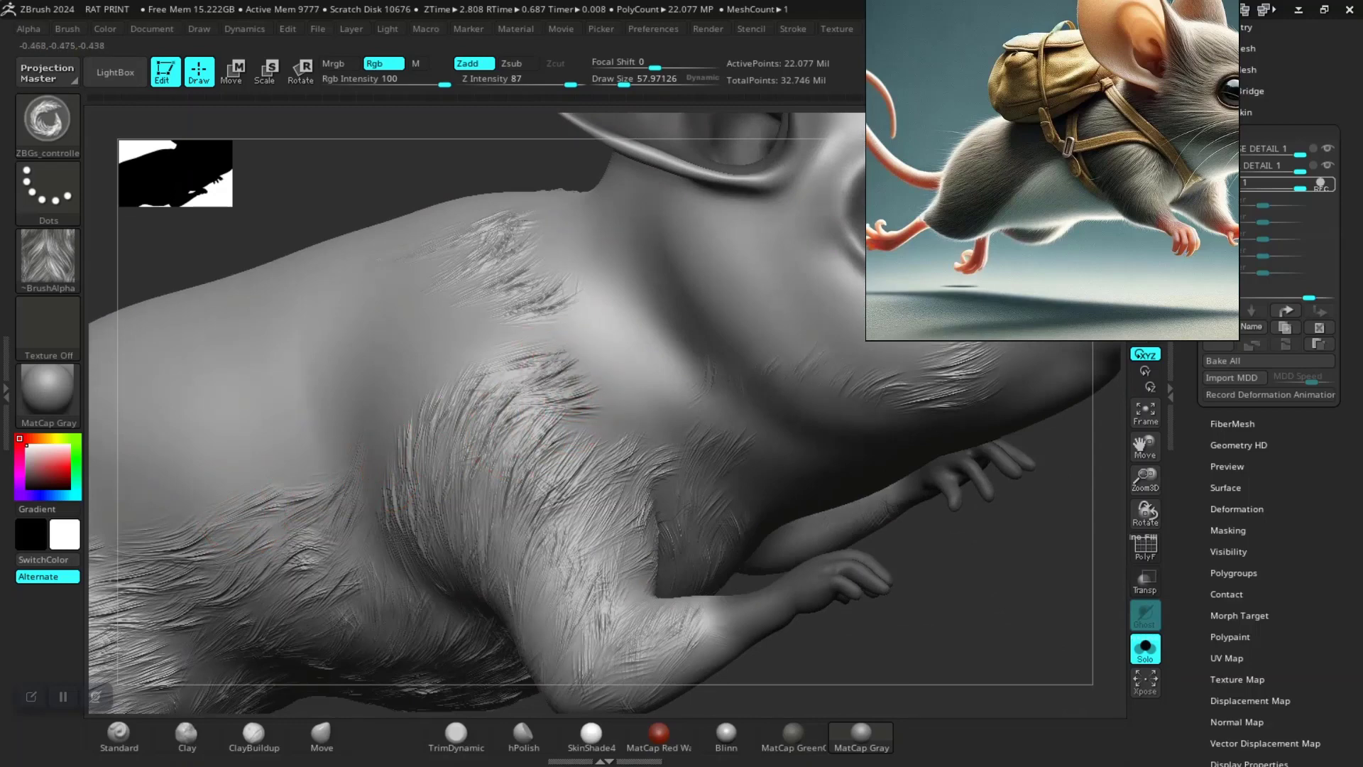
{"action": "left_click_drag", "start_coordinate": [669, 365], "coordinate": [618, 416]}
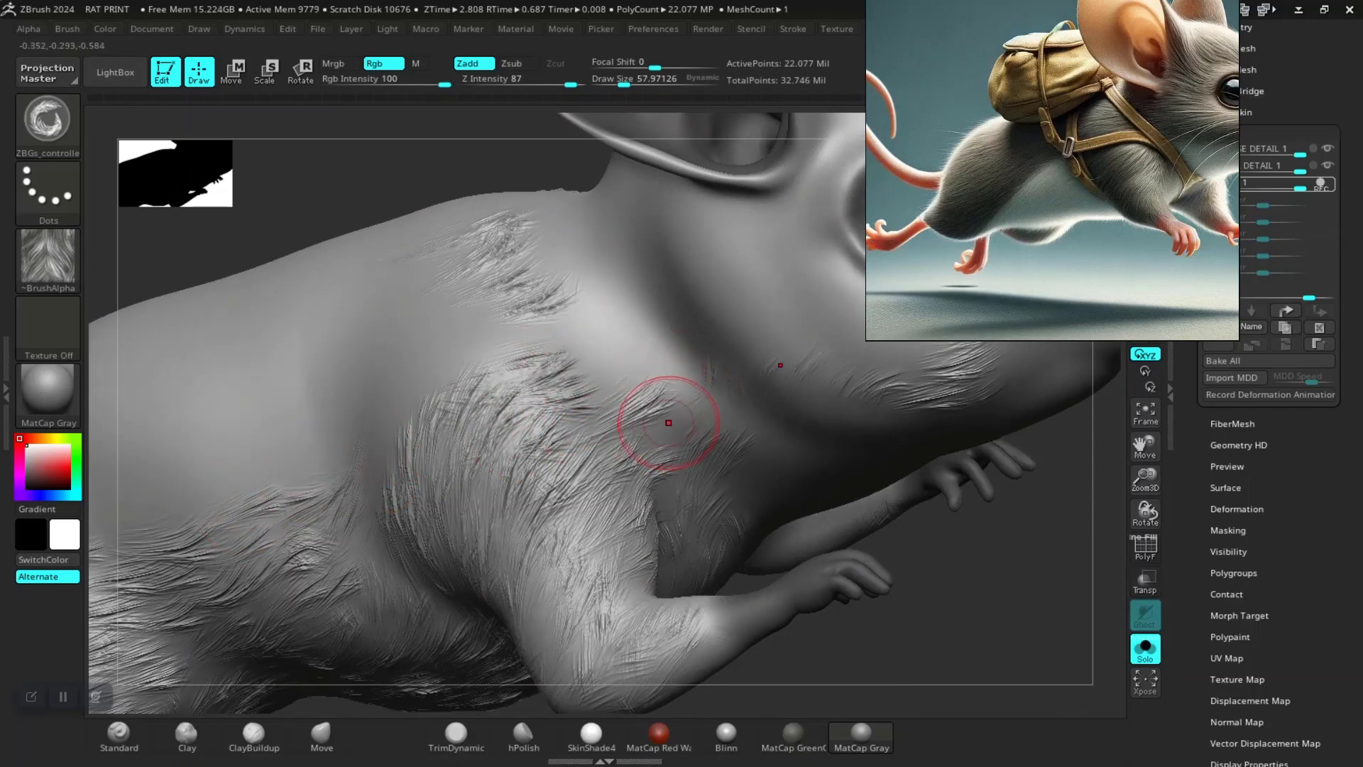
{"action": "mouse_move", "coordinate": [982, 618]}
{"action": "left_mouse_down"}
{"action": "mouse_move", "coordinate": [894, 609]}
{"action": "mouse_move", "coordinate": [670, 434]}
{"action": "left_mouse_up"}
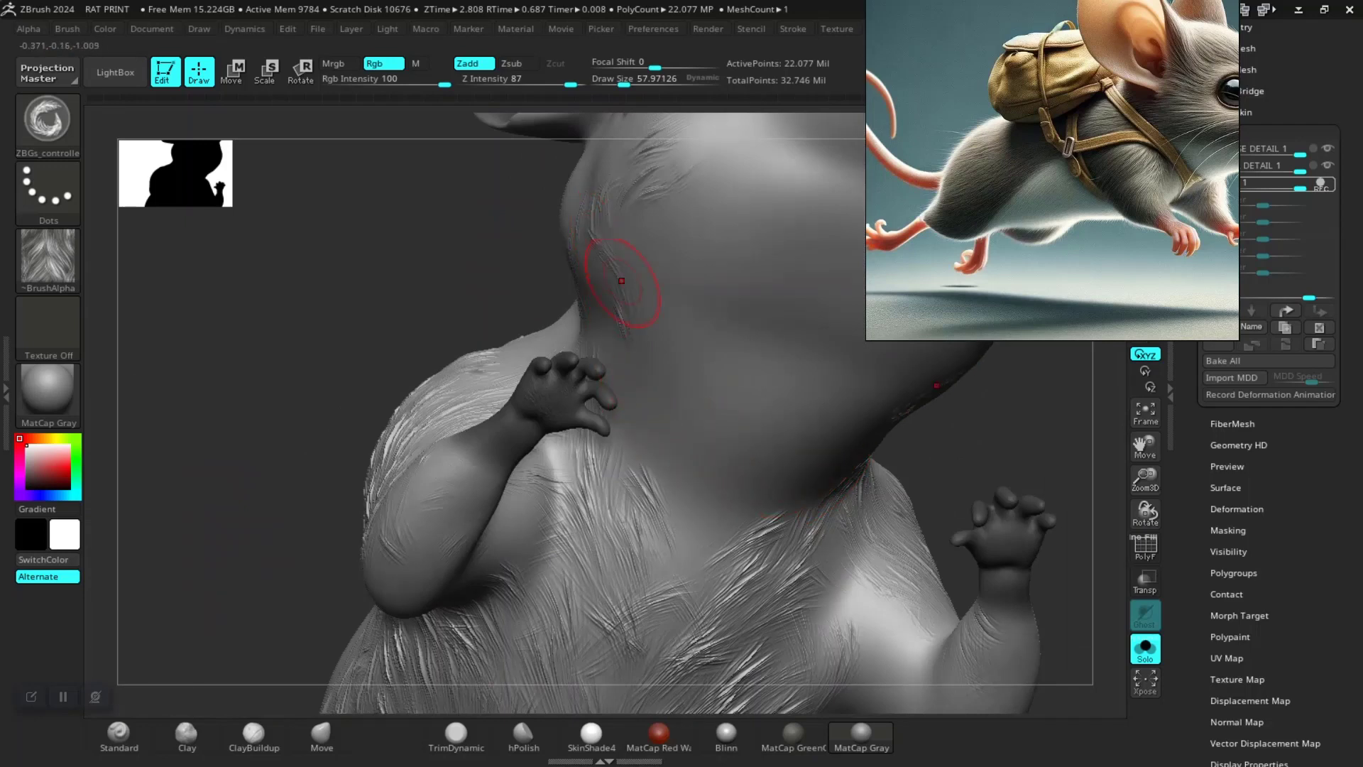
{"action": "left_click_drag", "start_coordinate": [631, 220], "coordinate": [619, 256]}
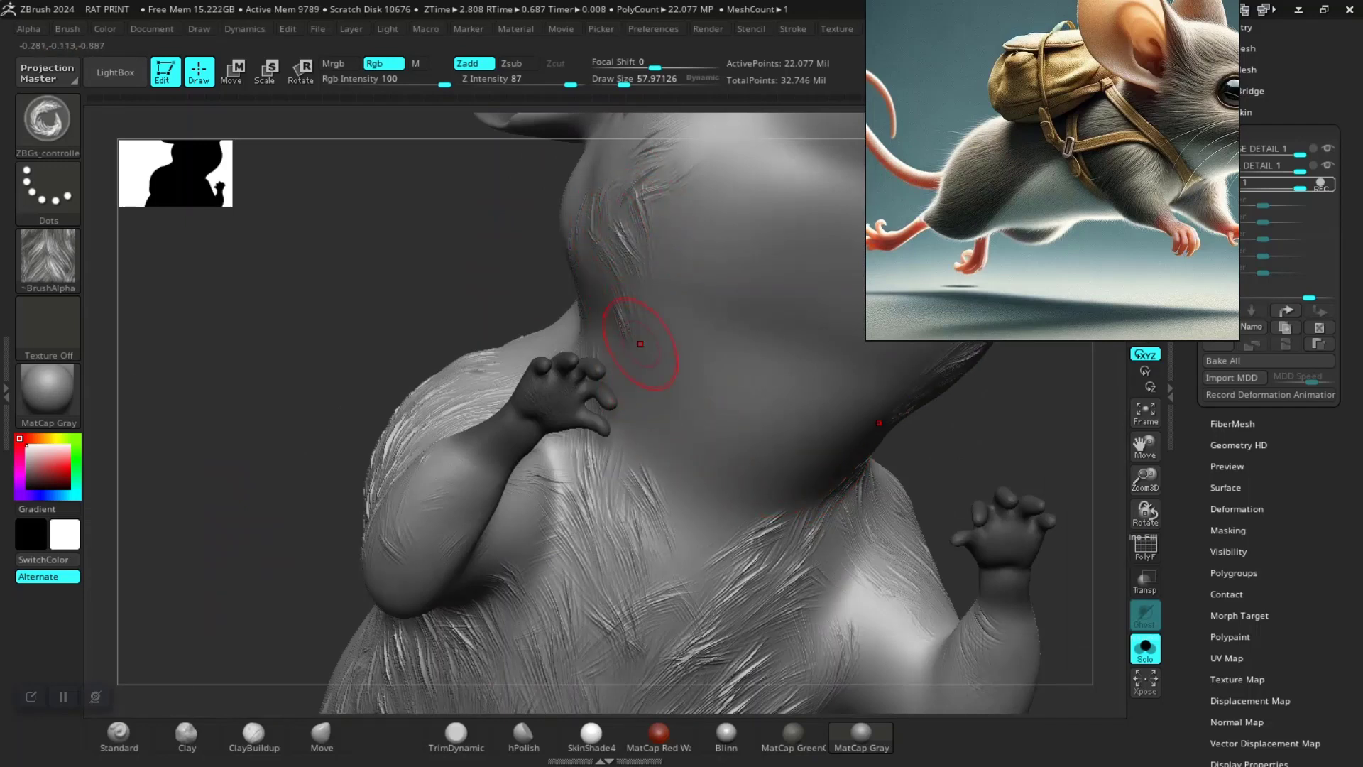
{"action": "mouse_move", "coordinate": [609, 469]}
{"action": "left_mouse_down"}
{"action": "mouse_move", "coordinate": [619, 532]}
{"action": "mouse_move", "coordinate": [671, 554]}
{"action": "left_mouse_up"}
{"action": "left_click_drag", "start_coordinate": [639, 408], "coordinate": [653, 454]}
{"action": "mouse_move", "coordinate": [731, 486]}
{"action": "left_mouse_down"}
{"action": "mouse_move", "coordinate": [693, 508]}
{"action": "mouse_move", "coordinate": [675, 618]}
{"action": "left_mouse_up"}
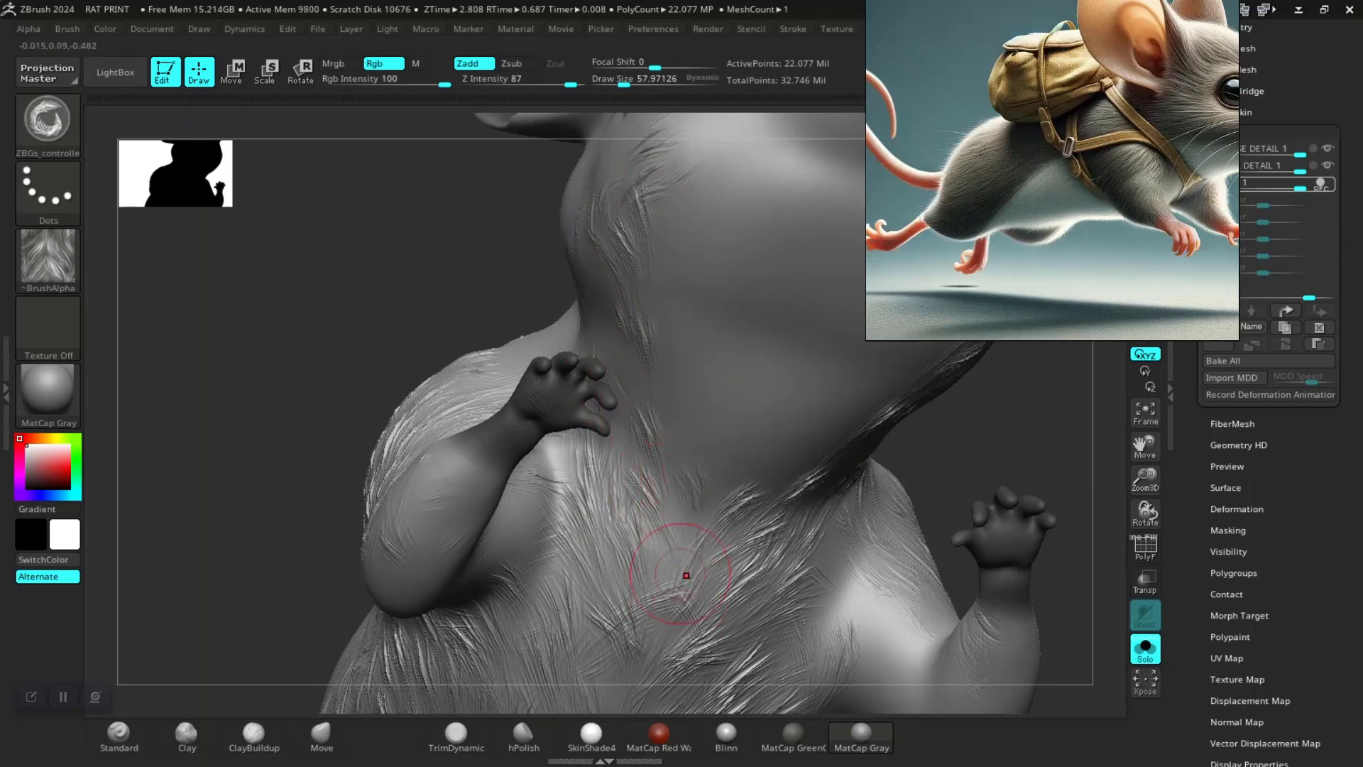
{"action": "mouse_move", "coordinate": [628, 497]}
{"action": "left_mouse_down"}
{"action": "mouse_move", "coordinate": [682, 568]}
{"action": "mouse_move", "coordinate": [669, 571]}
{"action": "left_mouse_up"}
{"action": "left_click_drag", "start_coordinate": [639, 344], "coordinate": [664, 380]}
Cover the right shoulder, neck and cheek with upward-flowing fur strokes
{"action": "left_click_drag", "start_coordinate": [877, 422], "coordinate": [806, 448]}
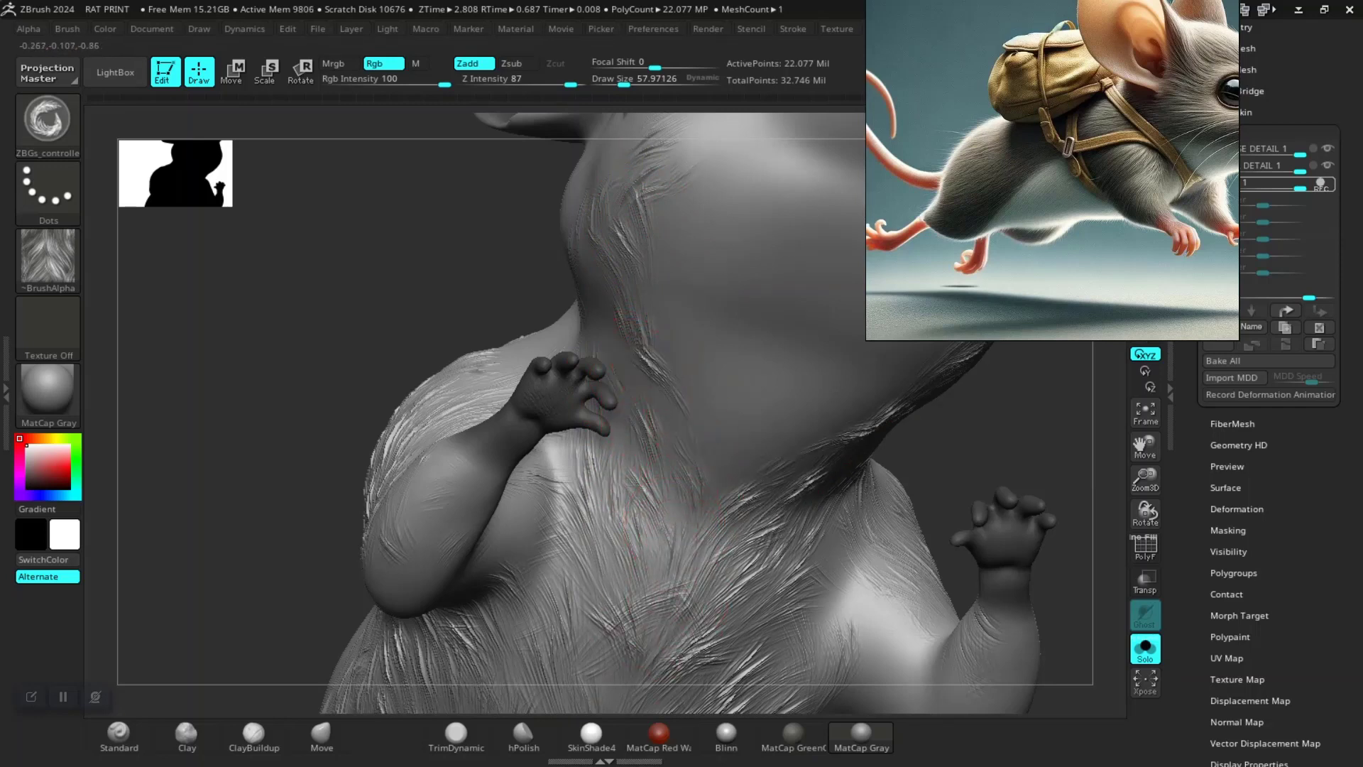
{"action": "left_click_drag", "start_coordinate": [905, 376], "coordinate": [792, 458]}
{"action": "left_click_drag", "start_coordinate": [937, 412], "coordinate": [888, 341]}
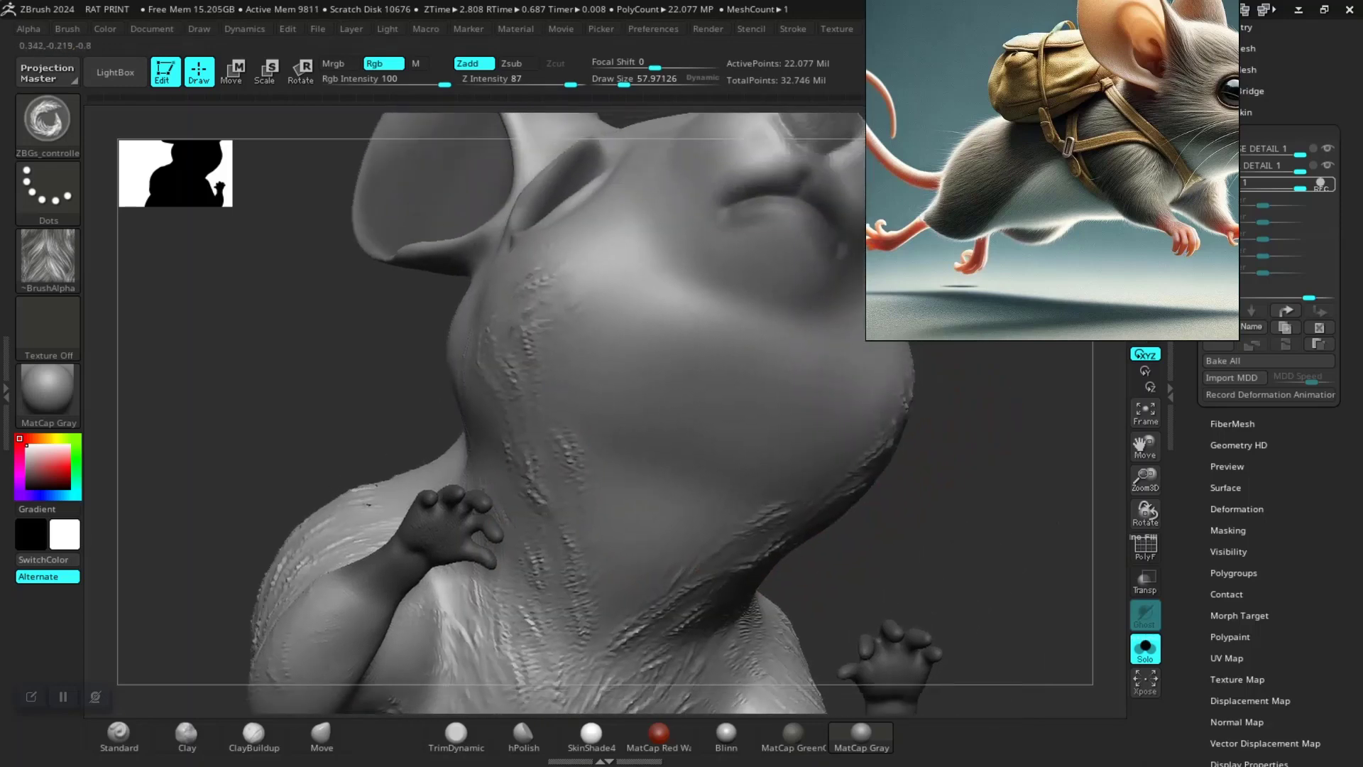
{"action": "left_click_drag", "start_coordinate": [852, 446], "coordinate": [806, 474]}
{"action": "mouse_move", "coordinate": [578, 304]}
{"action": "left_mouse_down"}
{"action": "mouse_move", "coordinate": [599, 348]}
{"action": "mouse_move", "coordinate": [643, 348]}
{"action": "left_mouse_up"}
{"action": "left_click_drag", "start_coordinate": [834, 373], "coordinate": [799, 416]}
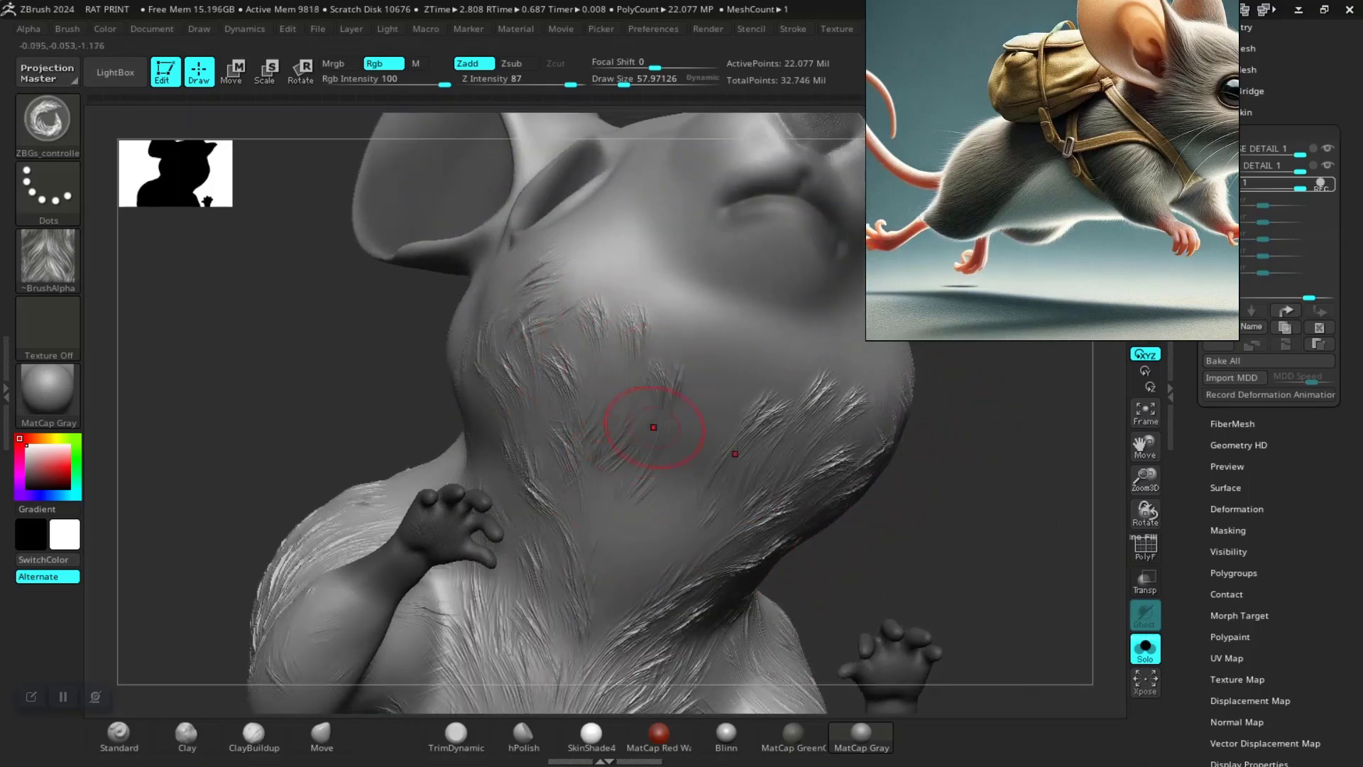
{"action": "left_click_drag", "start_coordinate": [700, 323], "coordinate": [675, 373]}
{"action": "left_click_drag", "start_coordinate": [802, 345], "coordinate": [754, 395]}
{"action": "left_click_drag", "start_coordinate": [625, 542], "coordinate": [734, 507]}
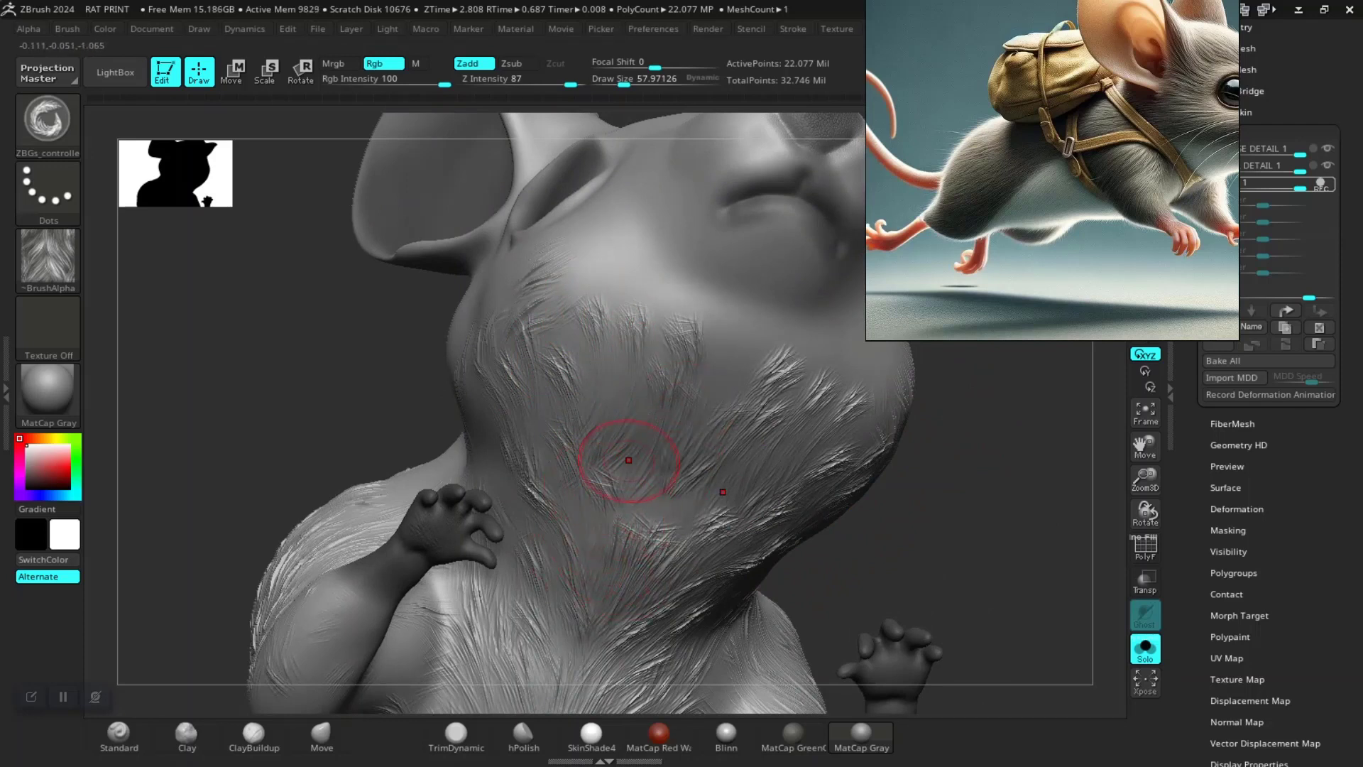
{"action": "left_click_drag", "start_coordinate": [645, 302], "coordinate": [632, 258]}
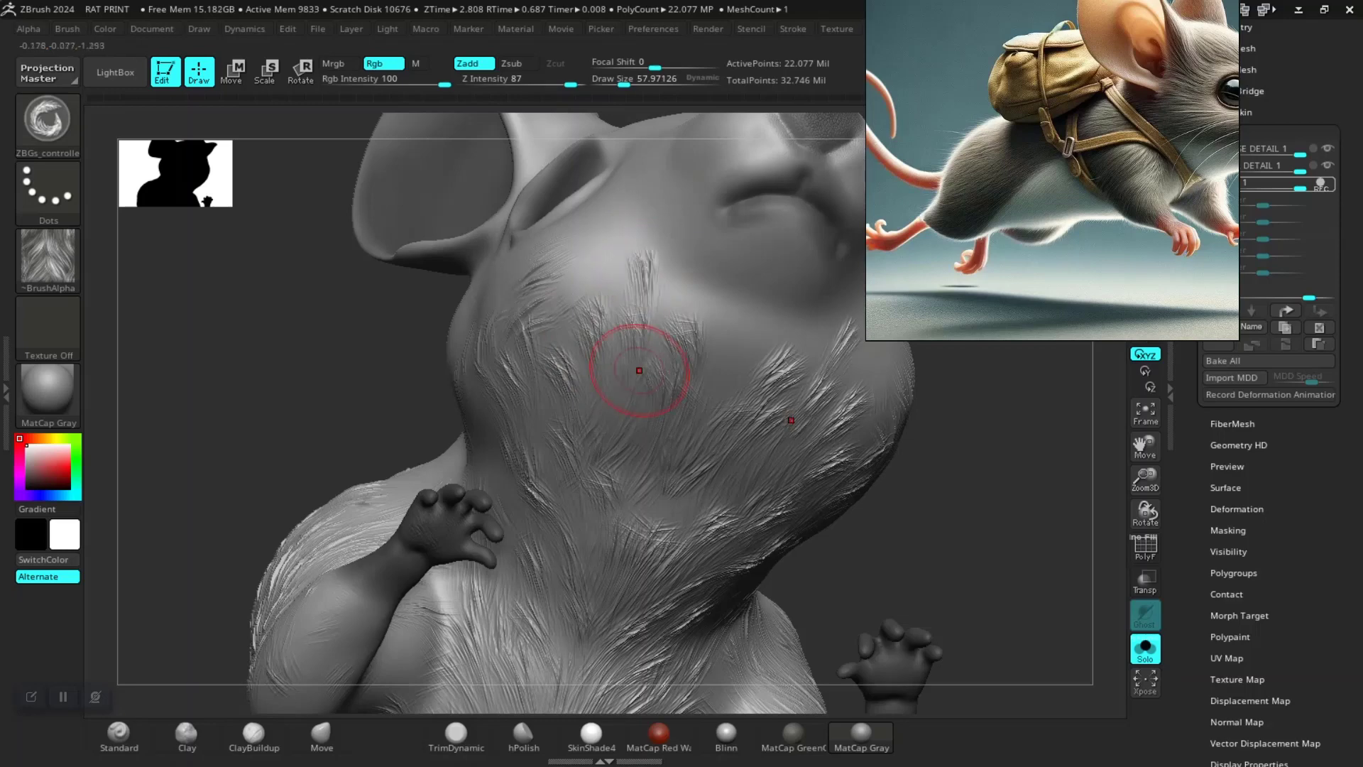
{"action": "left_click_drag", "start_coordinate": [639, 369], "coordinate": [734, 240]}
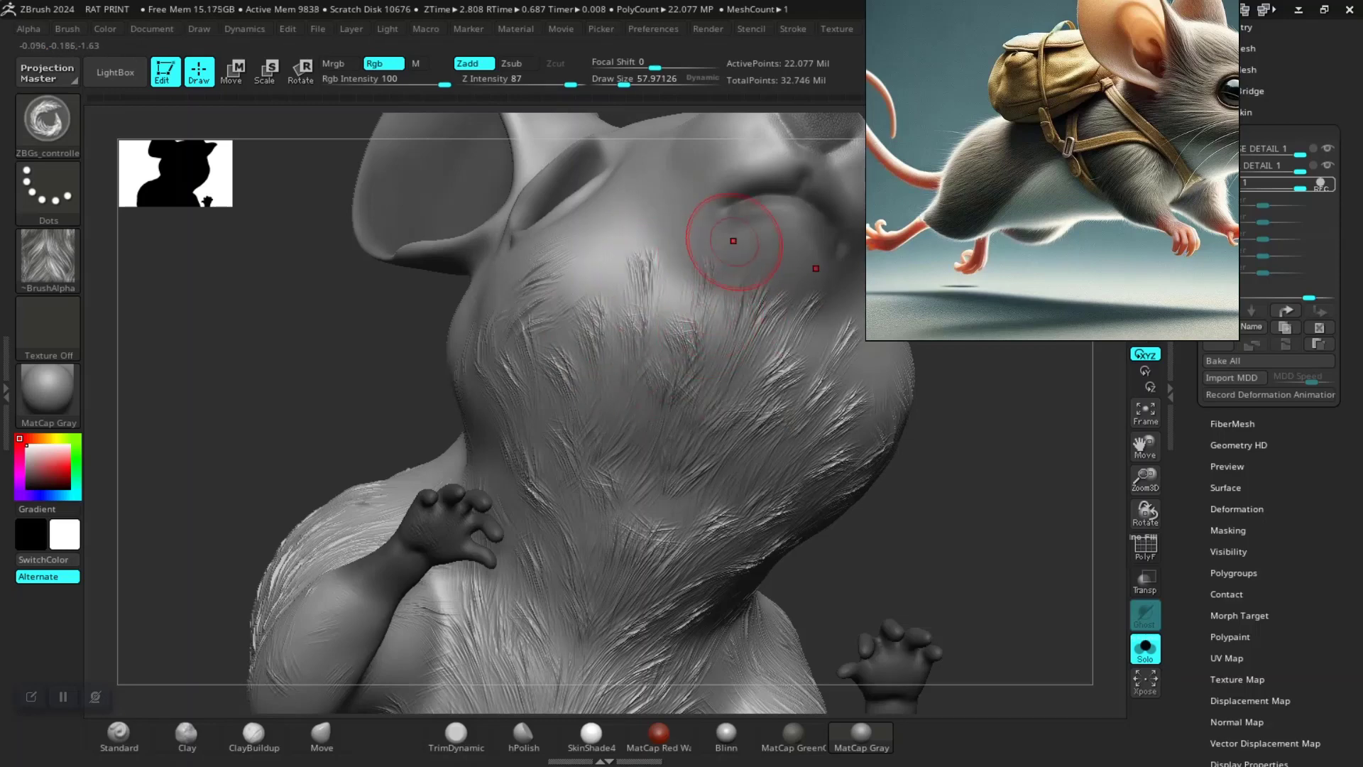
{"action": "right_click_drag", "start_coordinate": [668, 458], "coordinate": [599, 434]}
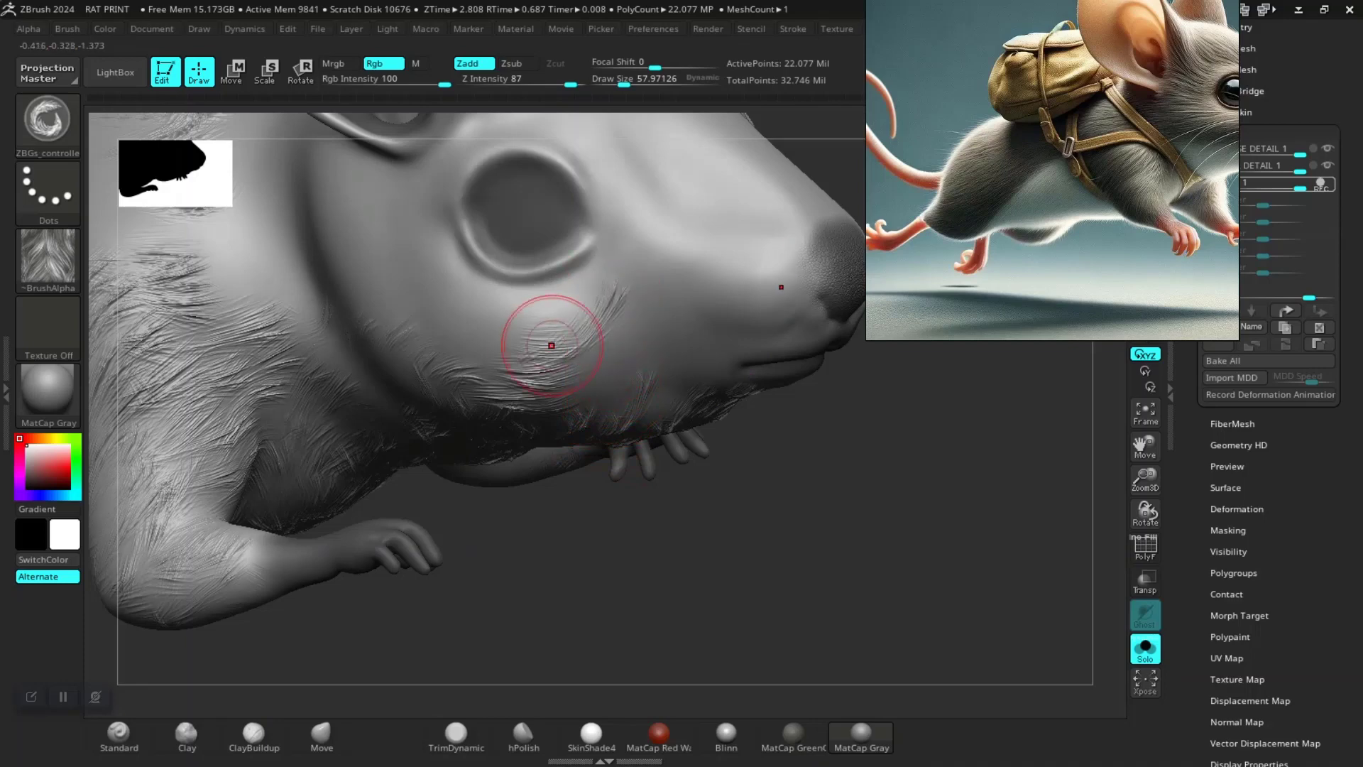
Brush fur over the cheek, down toward the jaw and below the ear base
{"action": "left_click_drag", "start_coordinate": [618, 334], "coordinate": [646, 287]}
{"action": "left_click_drag", "start_coordinate": [642, 351], "coordinate": [614, 415]}
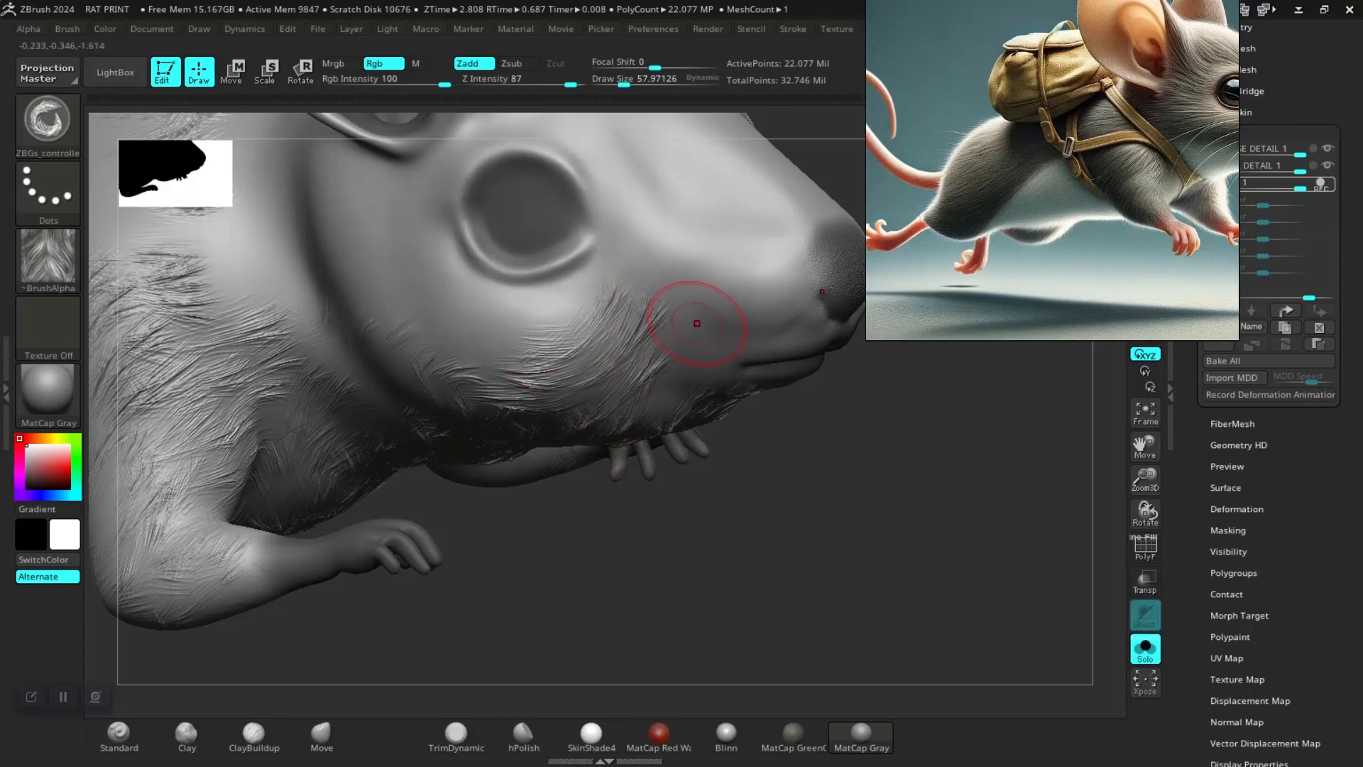
{"action": "left_click_drag", "start_coordinate": [697, 323], "coordinate": [612, 408]}
{"action": "right_click_drag", "start_coordinate": [786, 495], "coordinate": [593, 450]}
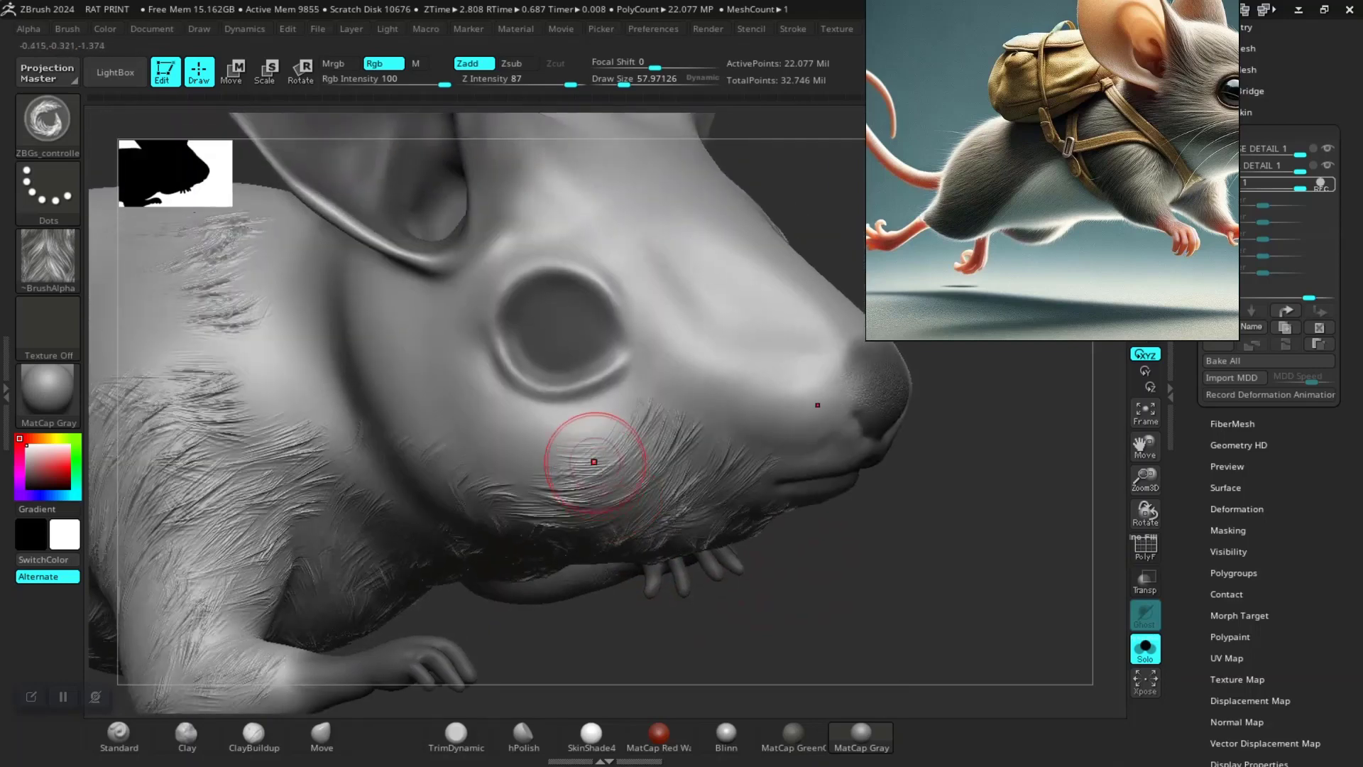
{"action": "mouse_move", "coordinate": [561, 433]}
{"action": "left_mouse_down"}
{"action": "mouse_move", "coordinate": [518, 395]}
{"action": "mouse_move", "coordinate": [490, 409]}
{"action": "mouse_move", "coordinate": [496, 371]}
{"action": "mouse_move", "coordinate": [469, 383]}
{"action": "left_mouse_up"}
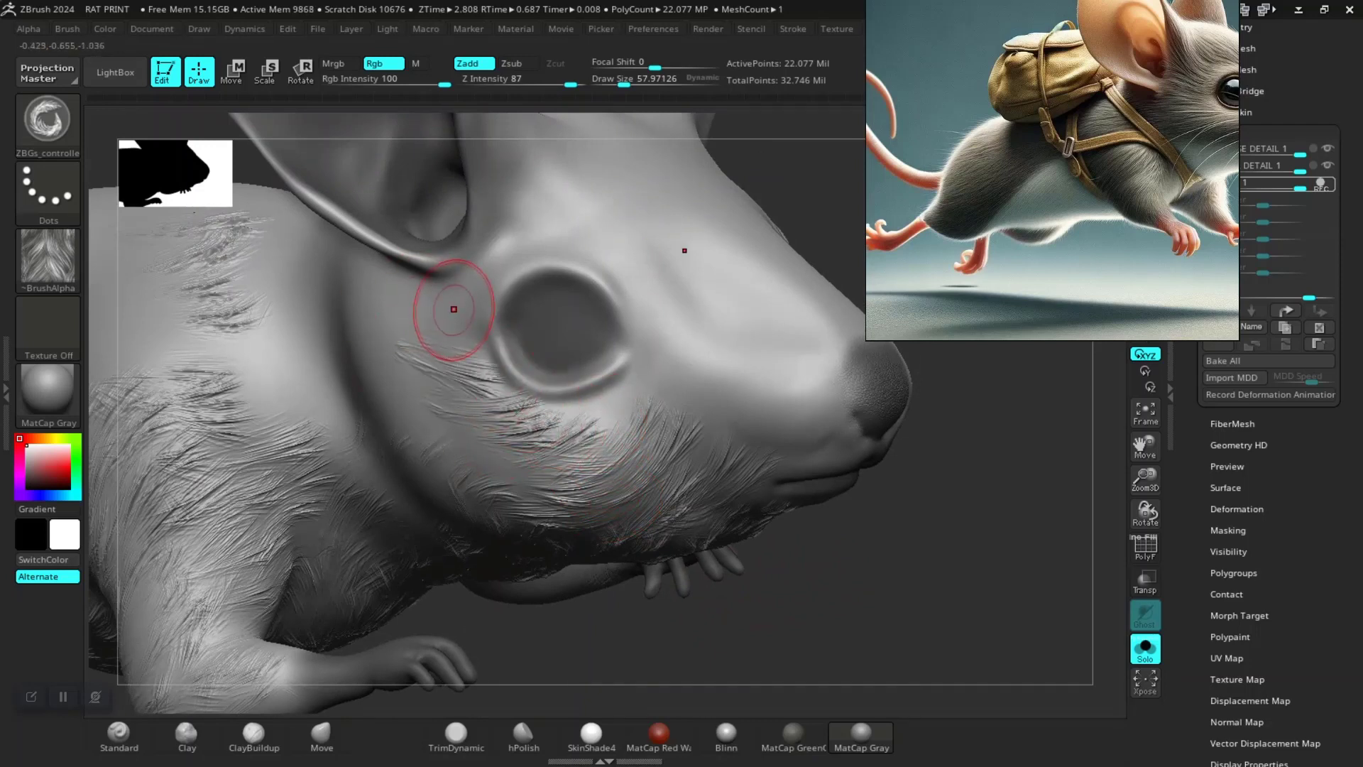
{"action": "mouse_move", "coordinate": [450, 313]}
{"action": "left_mouse_down"}
{"action": "mouse_move", "coordinate": [409, 328]}
{"action": "mouse_move", "coordinate": [450, 282]}
{"action": "mouse_move", "coordinate": [419, 287]}
{"action": "left_mouse_up"}
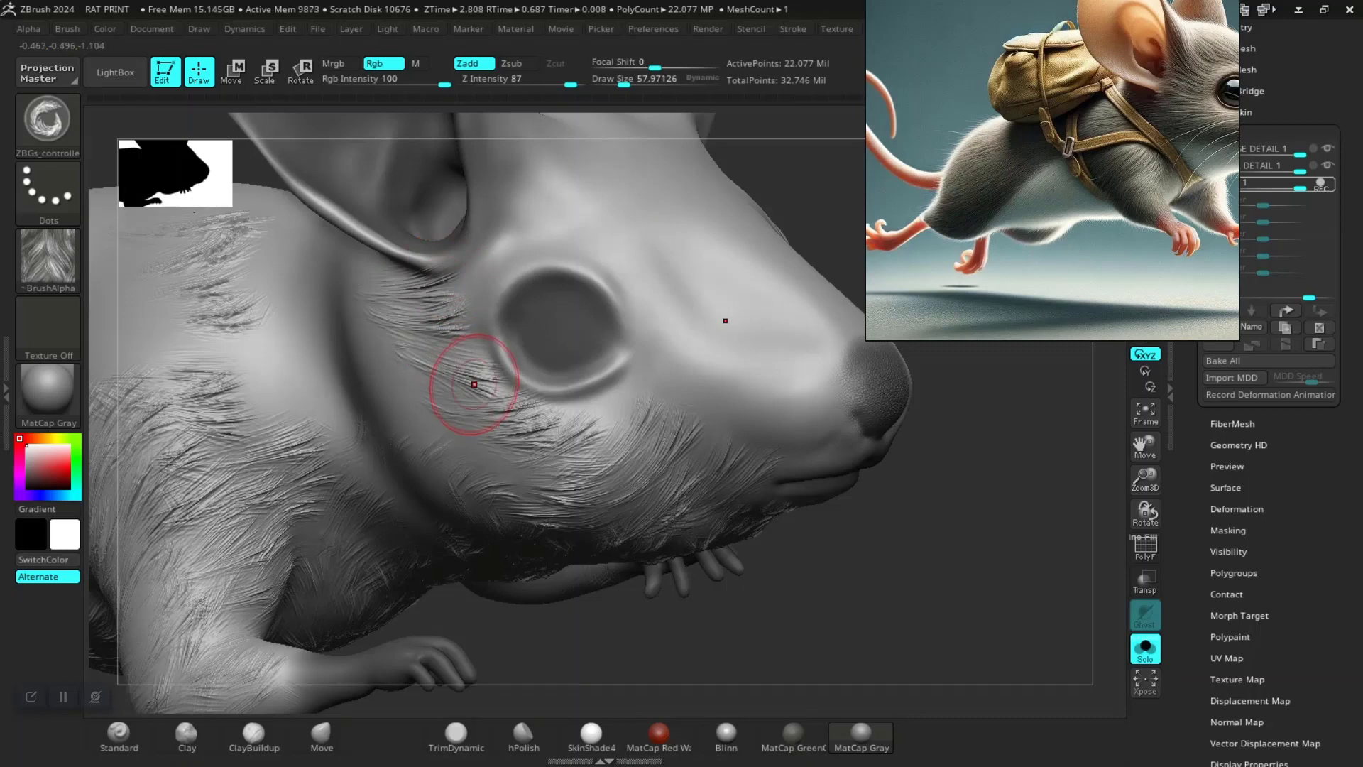
{"action": "mouse_move", "coordinate": [471, 381]}
{"action": "left_mouse_down"}
{"action": "mouse_move", "coordinate": [407, 388]}
{"action": "mouse_move", "coordinate": [669, 417]}
{"action": "left_mouse_up"}
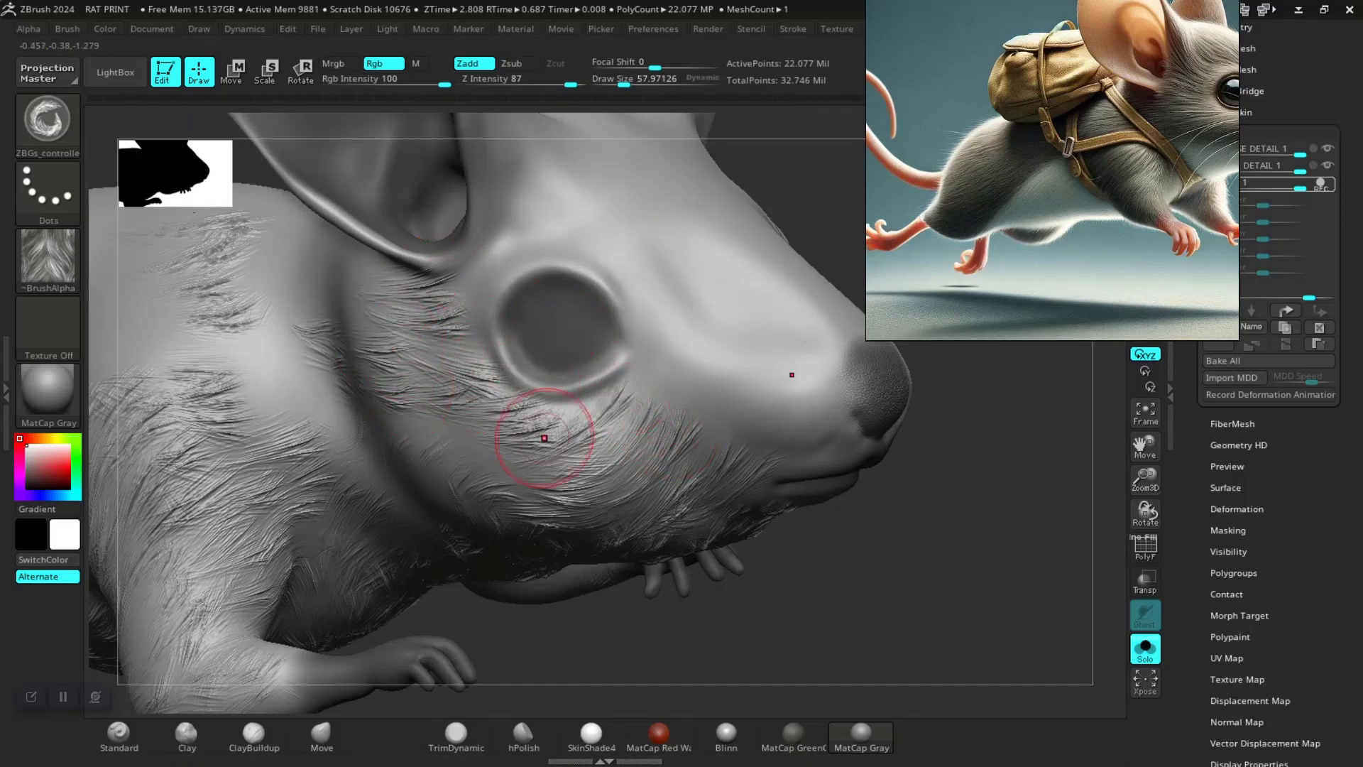
Add fur strands around and above the eye and along the brow
{"action": "right_click_drag", "start_coordinate": [532, 426], "coordinate": [669, 361]}
{"action": "mouse_move", "coordinate": [669, 361]}
{"action": "left_mouse_down"}
{"action": "mouse_move", "coordinate": [565, 241]}
{"action": "mouse_move", "coordinate": [540, 263]}
{"action": "mouse_move", "coordinate": [526, 245]}
{"action": "mouse_move", "coordinate": [468, 249]}
{"action": "left_mouse_up"}
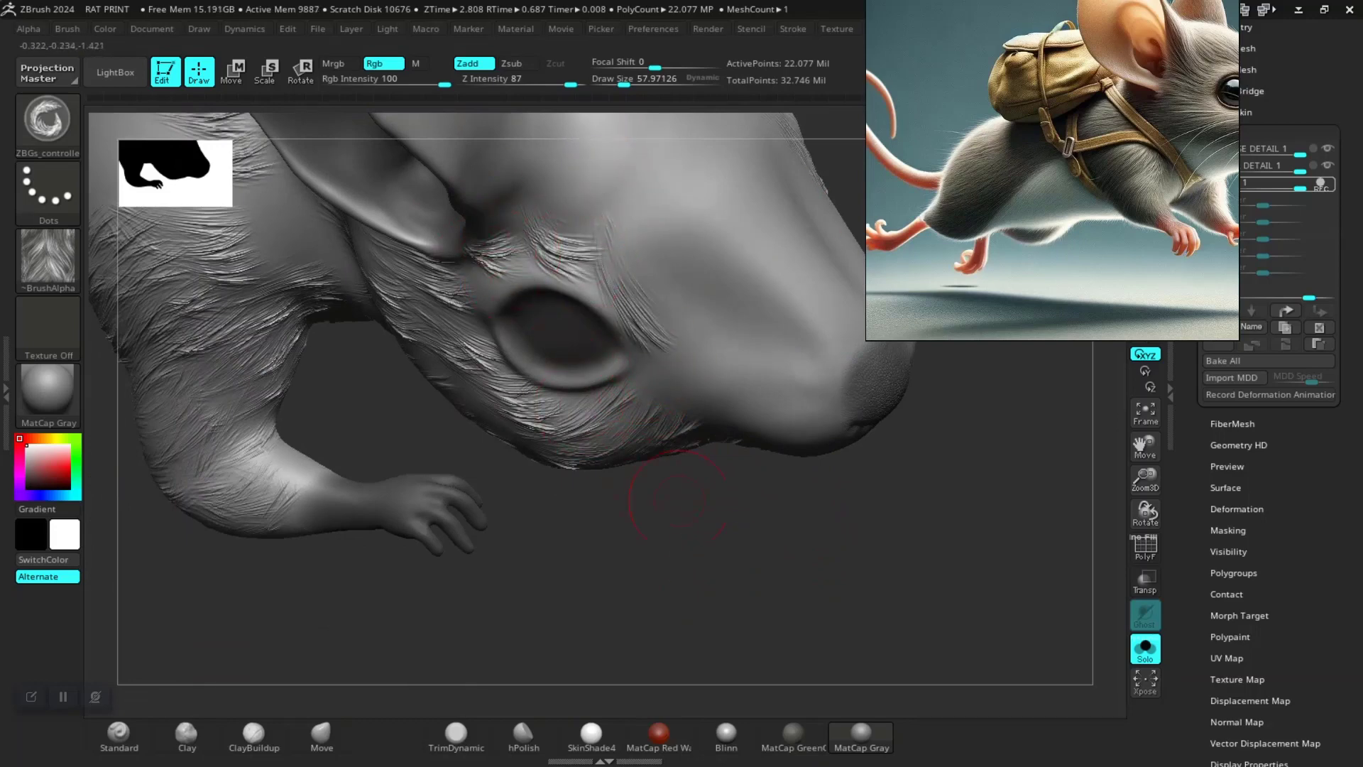
{"action": "left_click_drag", "start_coordinate": [678, 497], "coordinate": [599, 359]}
{"action": "left_click_drag", "start_coordinate": [589, 206], "coordinate": [515, 249]}
{"action": "mouse_move", "coordinate": [661, 313]}
{"action": "left_mouse_down"}
{"action": "mouse_move", "coordinate": [568, 235]}
{"action": "mouse_move", "coordinate": [517, 244]}
{"action": "left_mouse_up"}
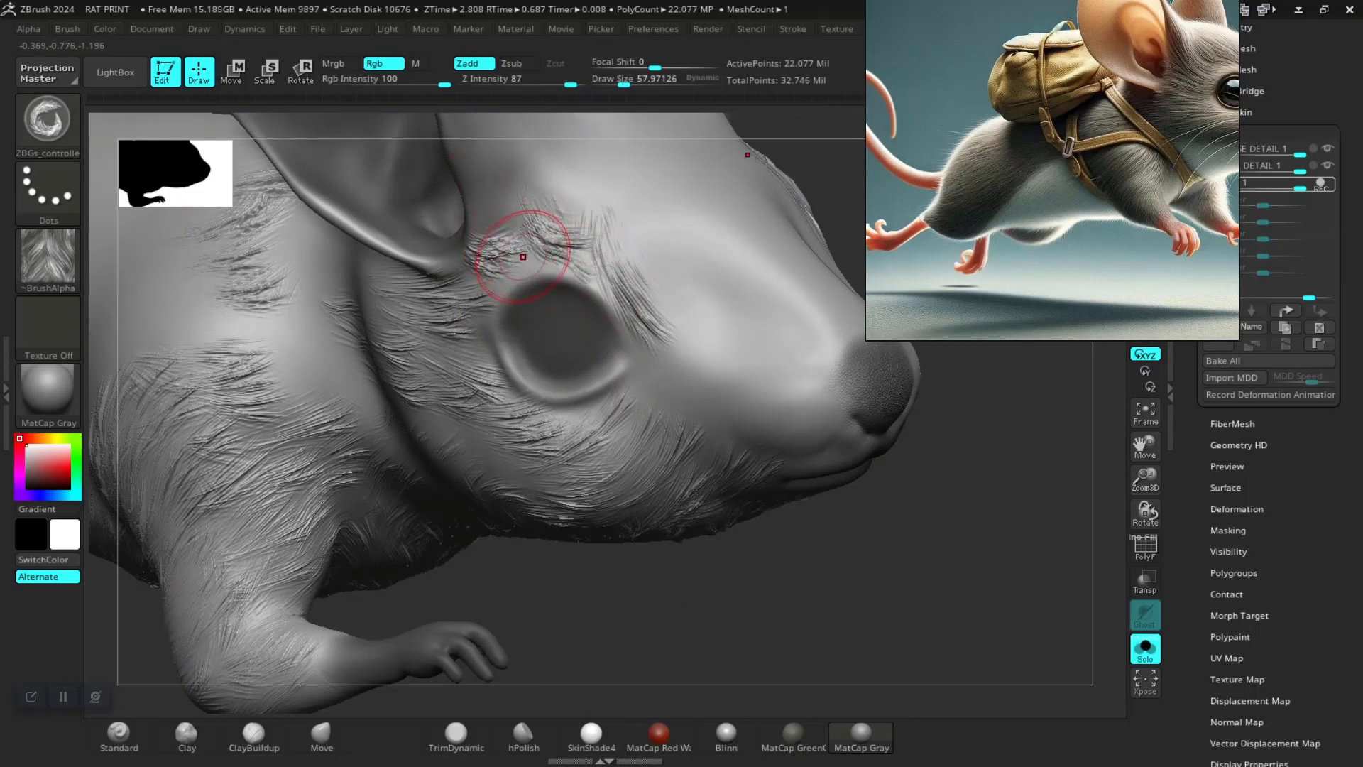
{"action": "mouse_move", "coordinate": [582, 280]}
{"action": "left_mouse_down"}
{"action": "mouse_move", "coordinate": [511, 227]}
{"action": "mouse_move", "coordinate": [499, 283]}
{"action": "left_mouse_up"}
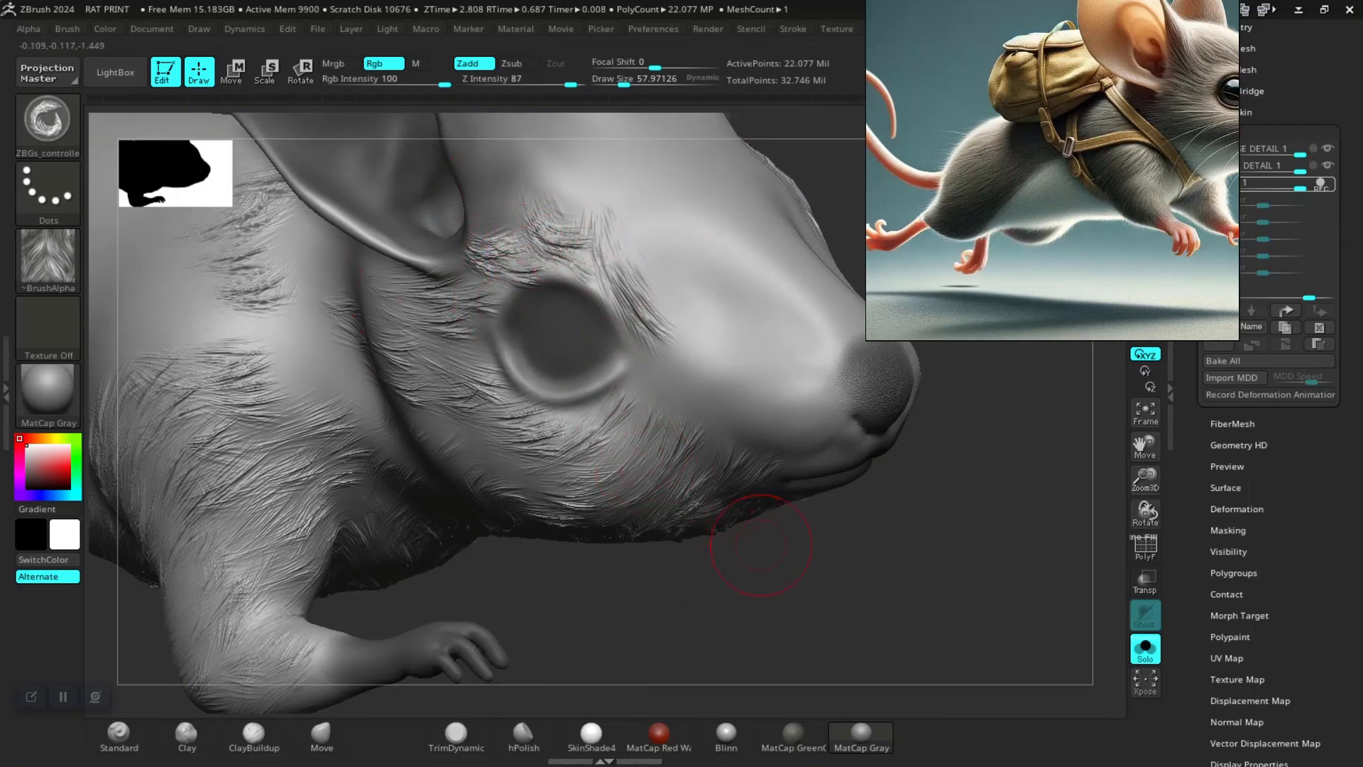
{"action": "key", "text": "ctrl"}
{"action": "key", "text": "ctrl"}
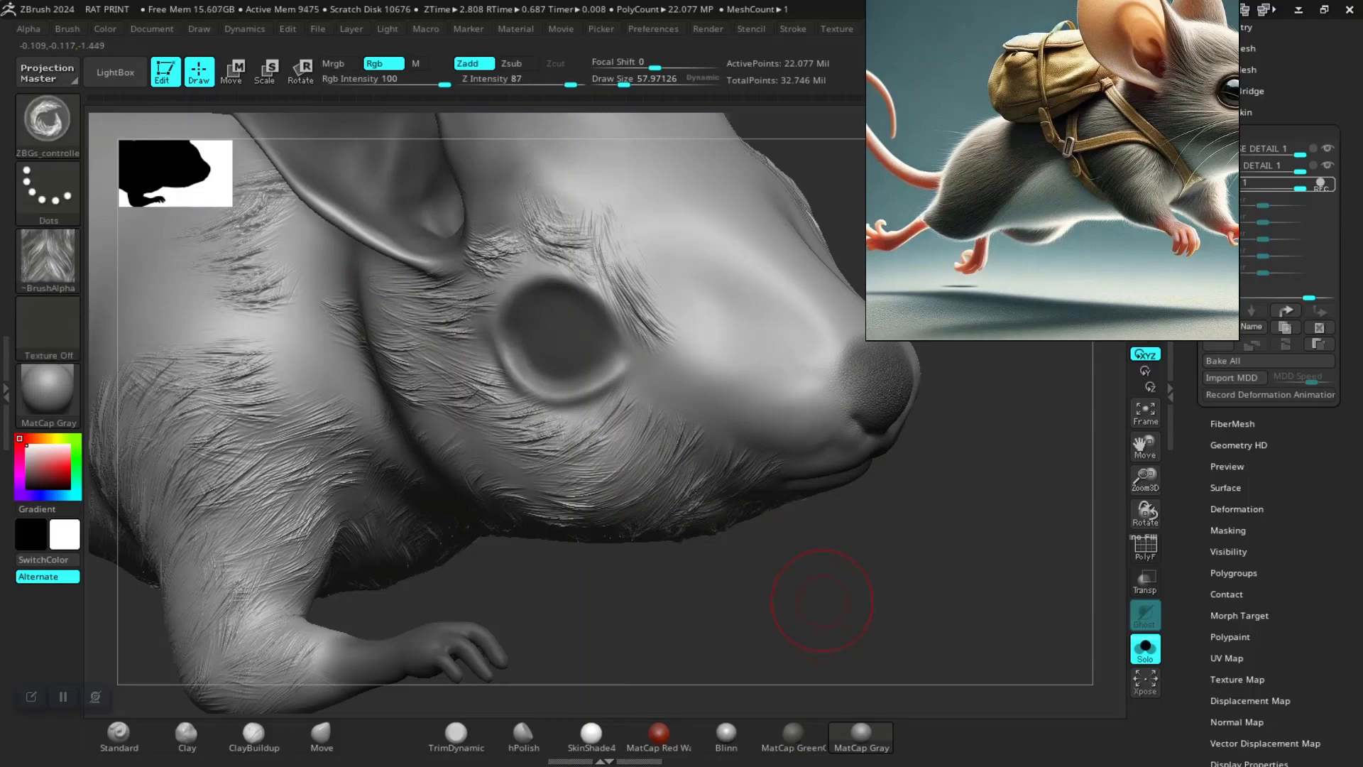
{"action": "mouse_move", "coordinate": [821, 608]}
{"action": "left_mouse_down"}
{"action": "mouse_move", "coordinate": [836, 608]}
{"action": "mouse_move", "coordinate": [639, 486]}
{"action": "left_mouse_up"}
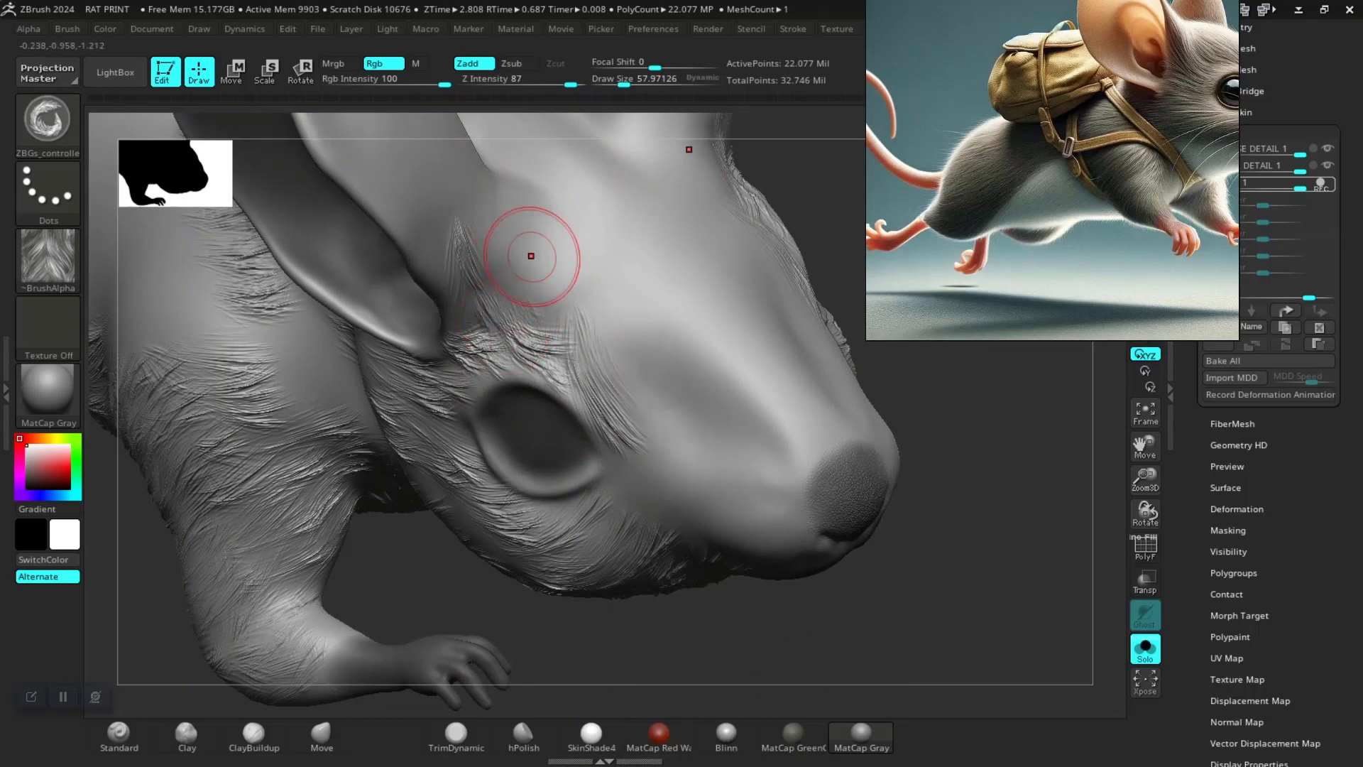
Add fur above the eye, on the cheek below it and along the snout
{"action": "left_click_drag", "start_coordinate": [529, 255], "coordinate": [483, 312]}
{"action": "mouse_move", "coordinate": [610, 117]}
{"action": "left_mouse_down"}
{"action": "mouse_move", "coordinate": [561, 299]}
{"action": "mouse_move", "coordinate": [639, 355]}
{"action": "left_mouse_up"}
{"action": "left_click_drag", "start_coordinate": [674, 160], "coordinate": [717, 227]}
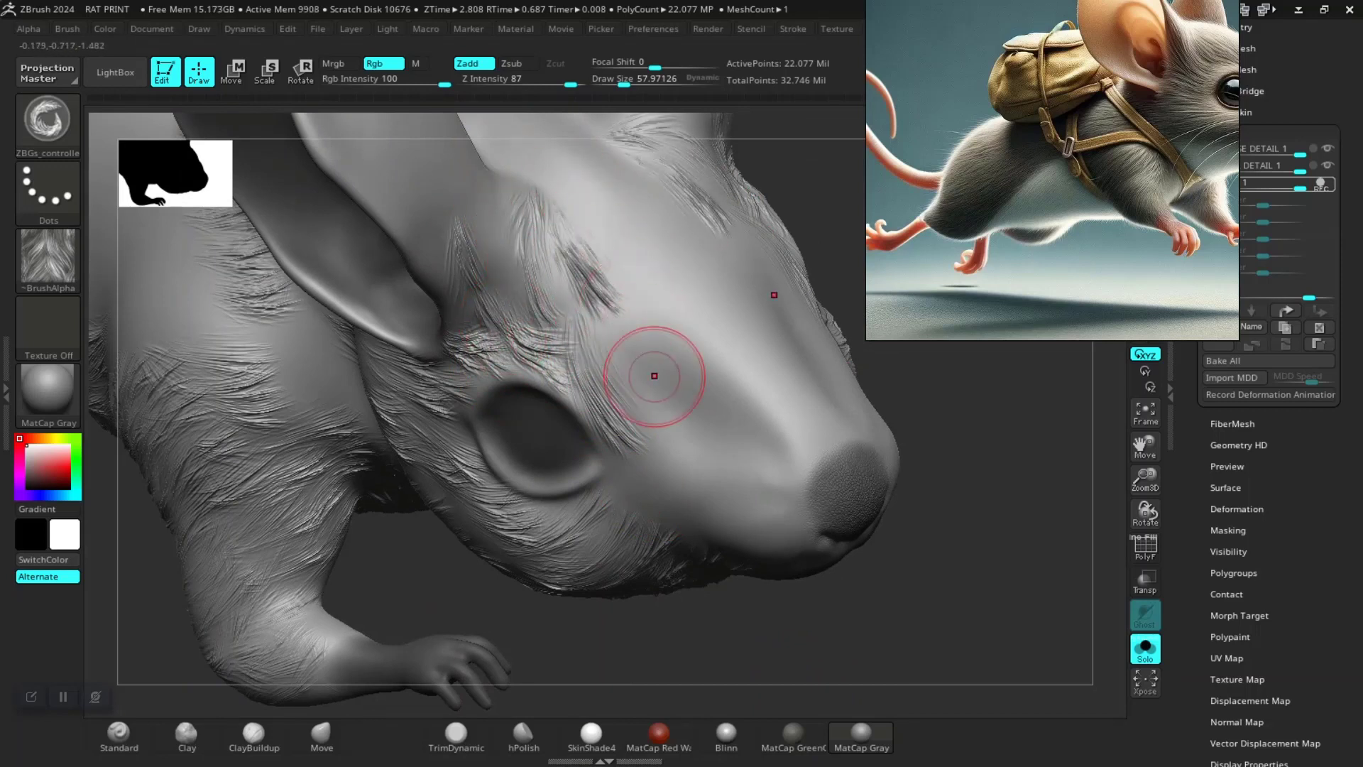
{"action": "mouse_move", "coordinate": [625, 365]}
{"action": "left_mouse_down"}
{"action": "mouse_move", "coordinate": [663, 435]}
{"action": "mouse_move", "coordinate": [663, 480]}
{"action": "left_mouse_up"}
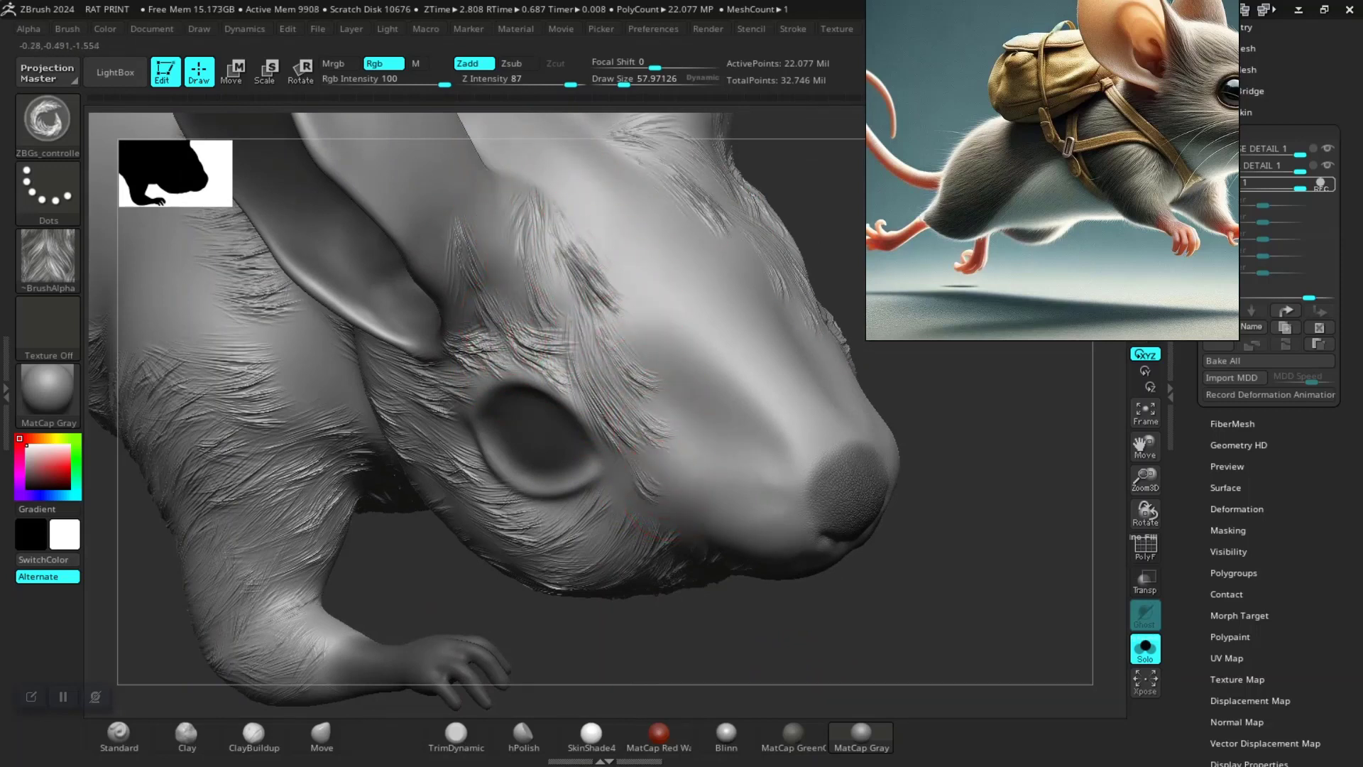
{"action": "left_click_drag", "start_coordinate": [681, 426], "coordinate": [706, 496]}
{"action": "left_click_drag", "start_coordinate": [737, 398], "coordinate": [736, 487]}
{"action": "mouse_move", "coordinate": [642, 408]}
{"action": "left_mouse_down"}
{"action": "mouse_move", "coordinate": [675, 461]}
{"action": "mouse_move", "coordinate": [784, 508]}
{"action": "left_mouse_up"}
{"action": "left_click_drag", "start_coordinate": [681, 387], "coordinate": [754, 450]}
{"action": "mouse_move", "coordinate": [648, 352]}
{"action": "left_mouse_down"}
{"action": "mouse_move", "coordinate": [739, 426]}
{"action": "mouse_move", "coordinate": [811, 453]}
{"action": "mouse_move", "coordinate": [773, 475]}
{"action": "mouse_move", "coordinate": [813, 497]}
{"action": "left_mouse_up"}
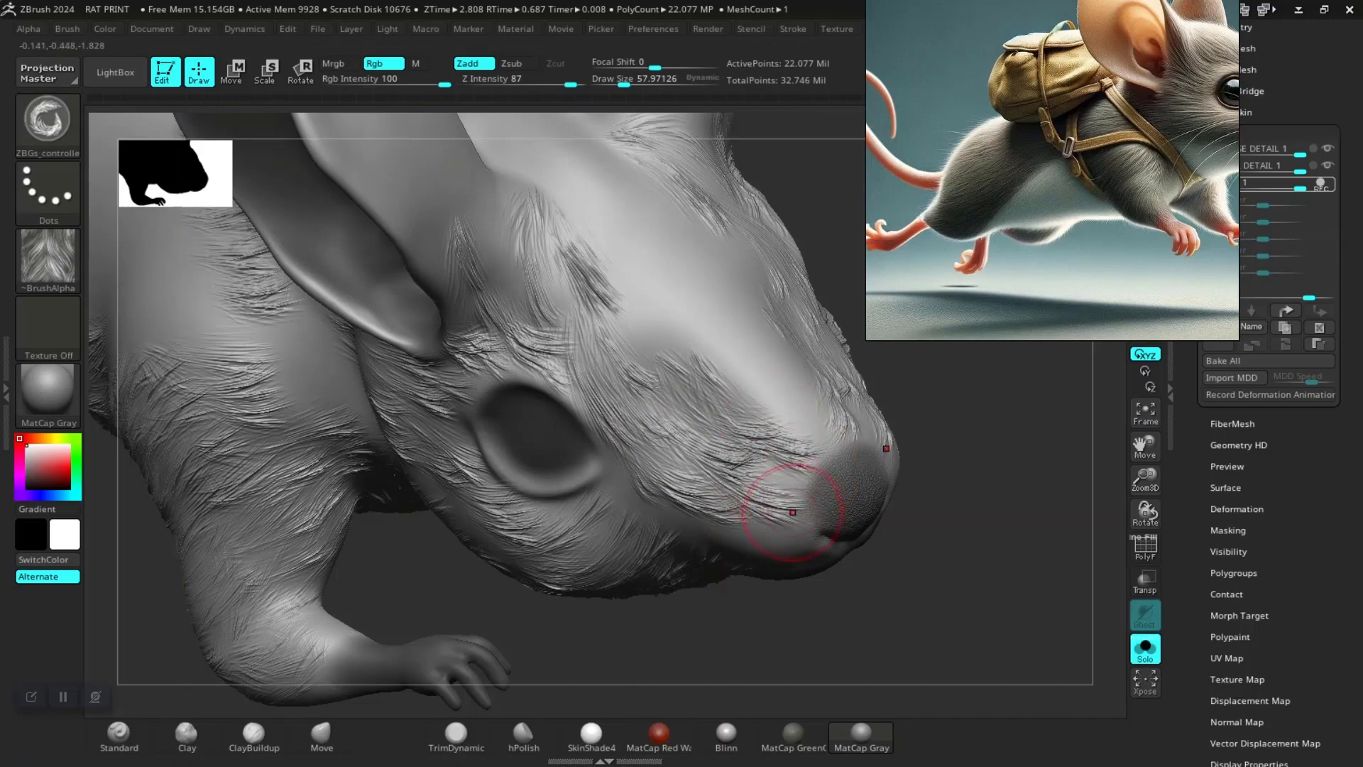
Fill the forehead with fur strands and add strands over the snout near the nose
{"action": "left_click_drag", "start_coordinate": [654, 289], "coordinate": [714, 358]}
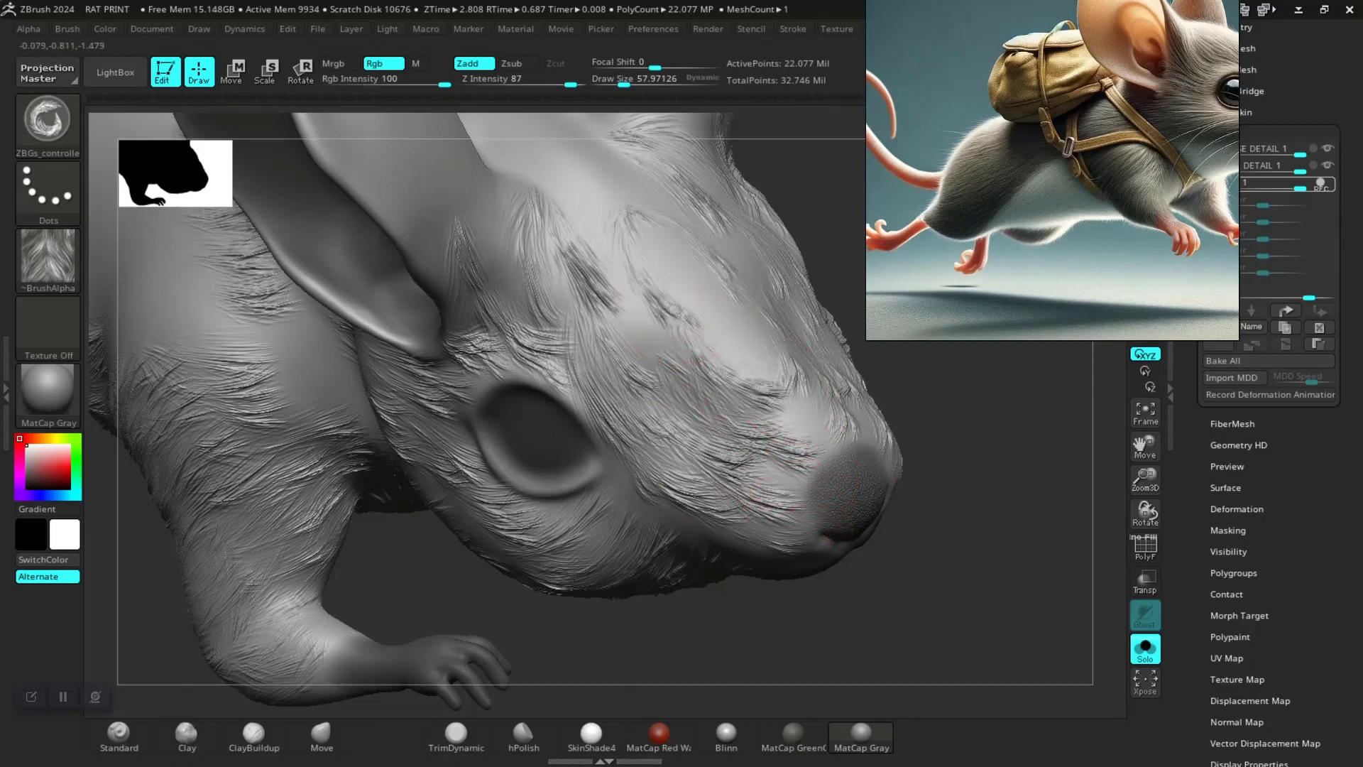
{"action": "left_click_drag", "start_coordinate": [617, 302], "coordinate": [660, 377]}
{"action": "left_click_drag", "start_coordinate": [642, 213], "coordinate": [736, 304]}
{"action": "left_click_drag", "start_coordinate": [681, 255], "coordinate": [739, 289]}
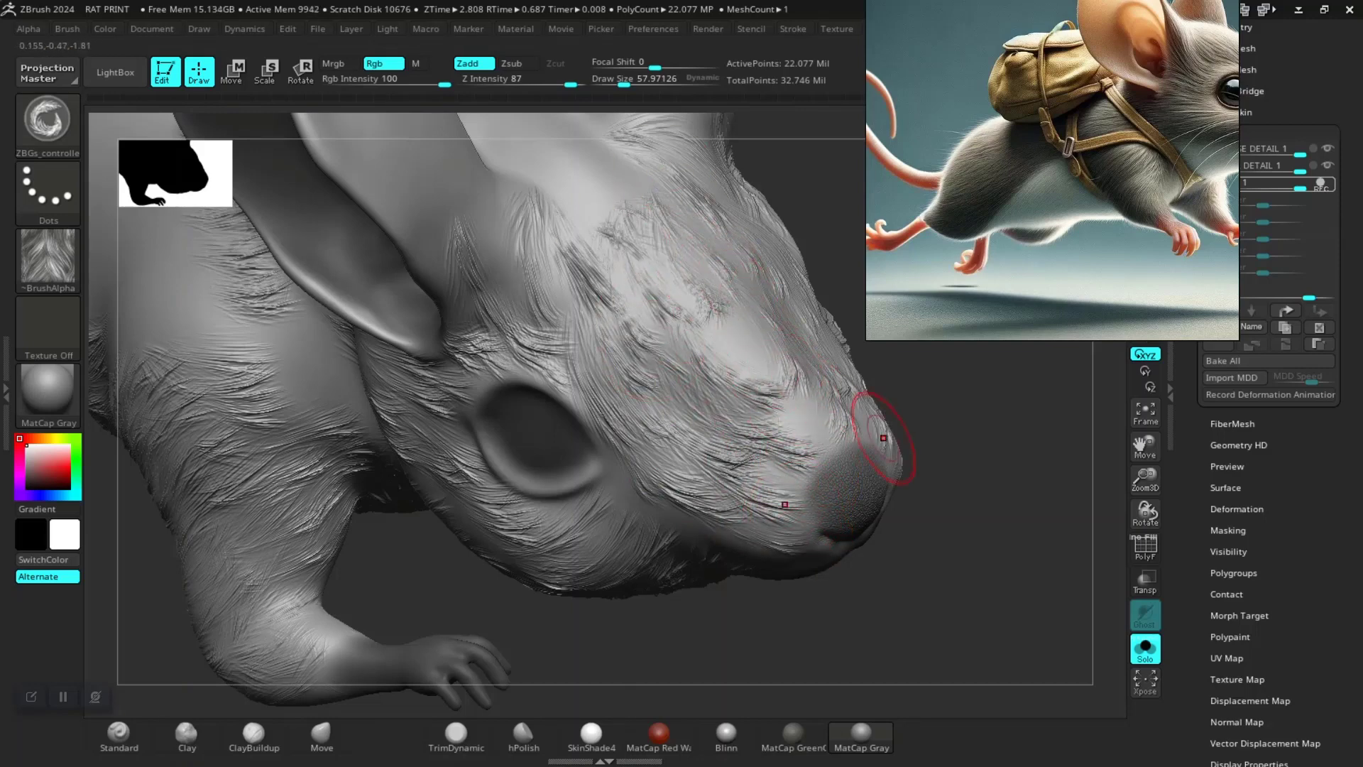
{"action": "key", "text": "ctrl"}
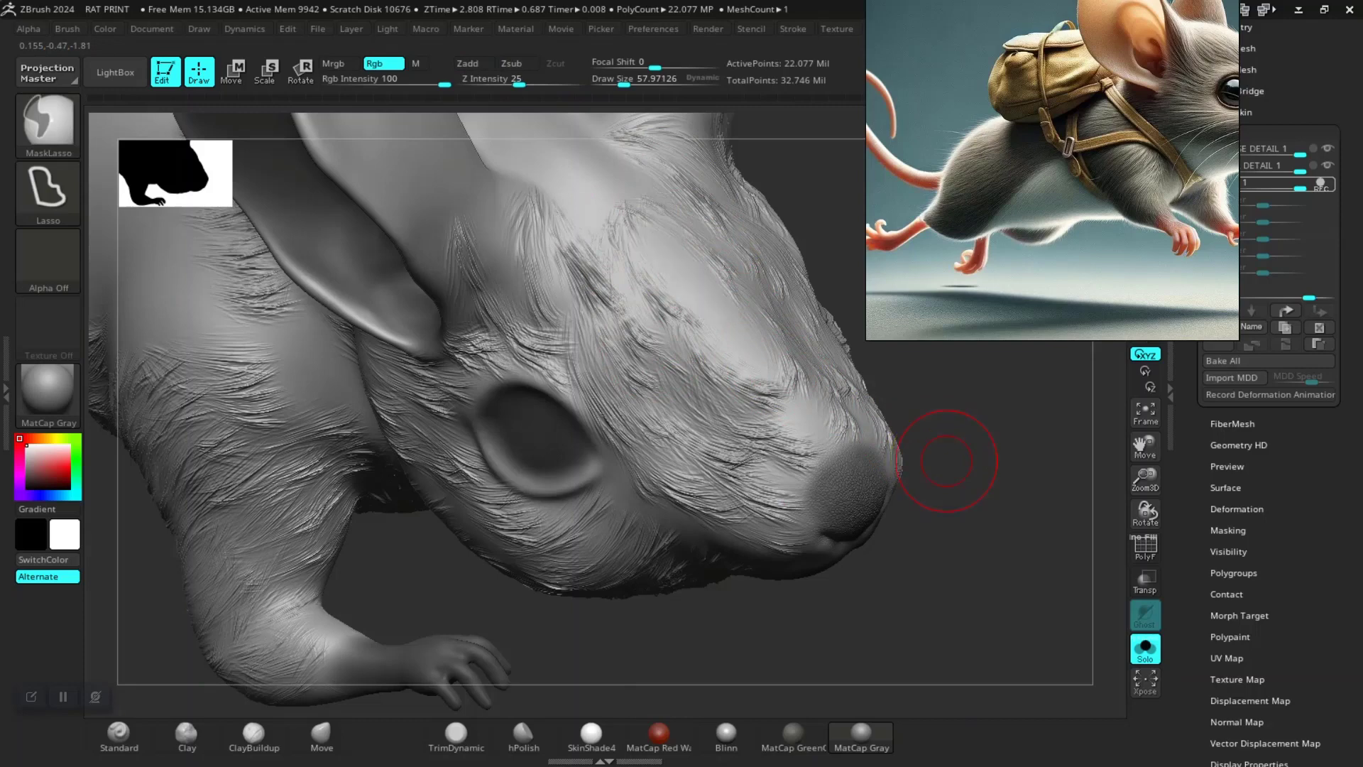
{"action": "mouse_move", "coordinate": [950, 450]}
{"action": "left_mouse_down"}
{"action": "mouse_move", "coordinate": [959, 547]}
{"action": "mouse_move", "coordinate": [943, 440]}
{"action": "mouse_move", "coordinate": [721, 517]}
{"action": "mouse_move", "coordinate": [742, 497]}
{"action": "left_mouse_up"}
{"action": "left_click_drag", "start_coordinate": [617, 327], "coordinate": [669, 411]}
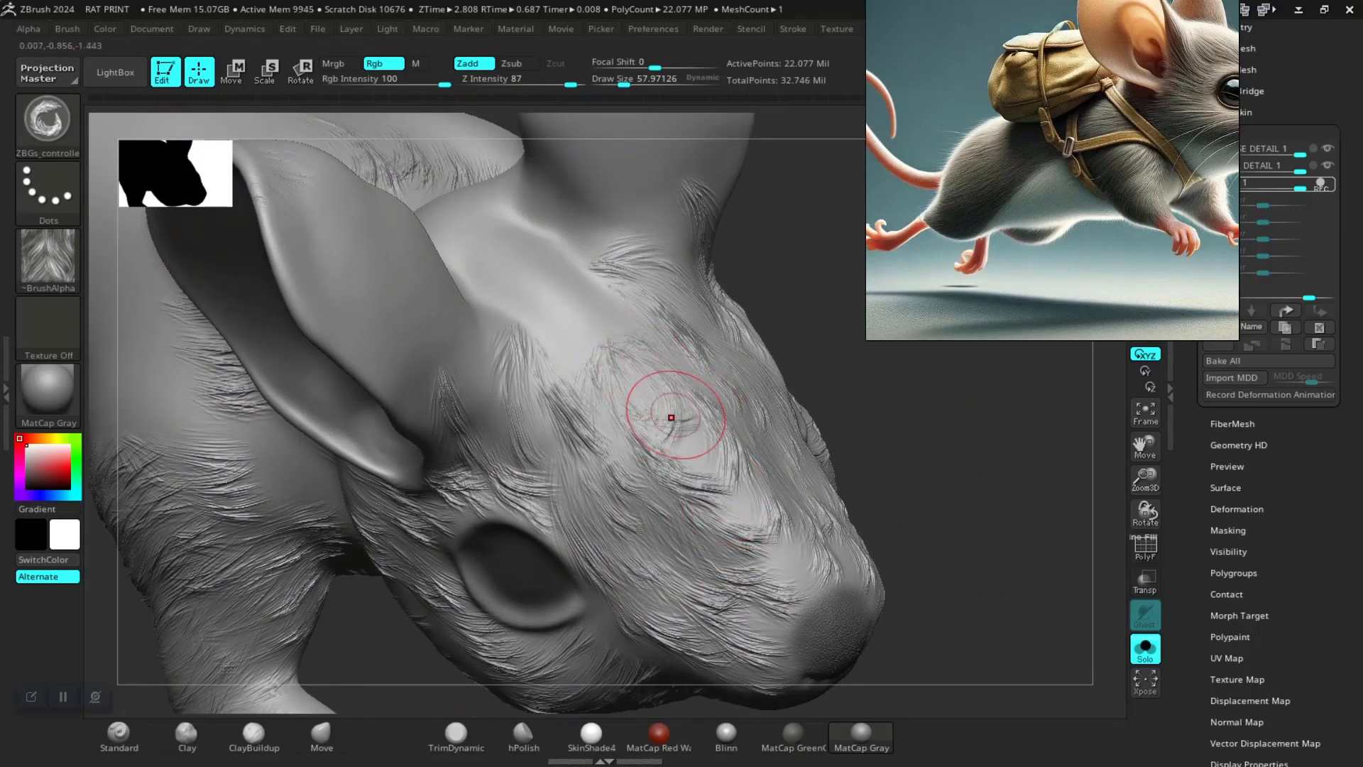
{"action": "key", "text": "ctrl"}
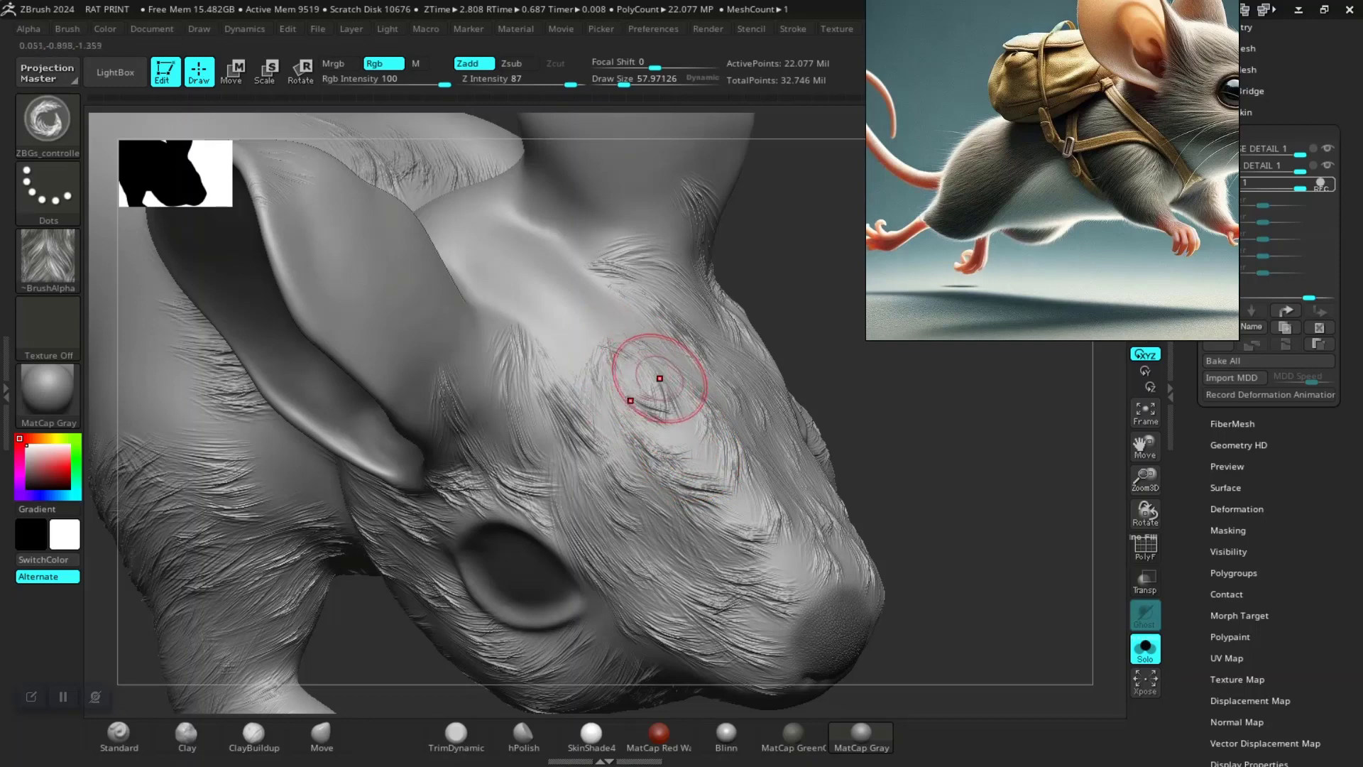
{"action": "key", "text": "ctrl"}
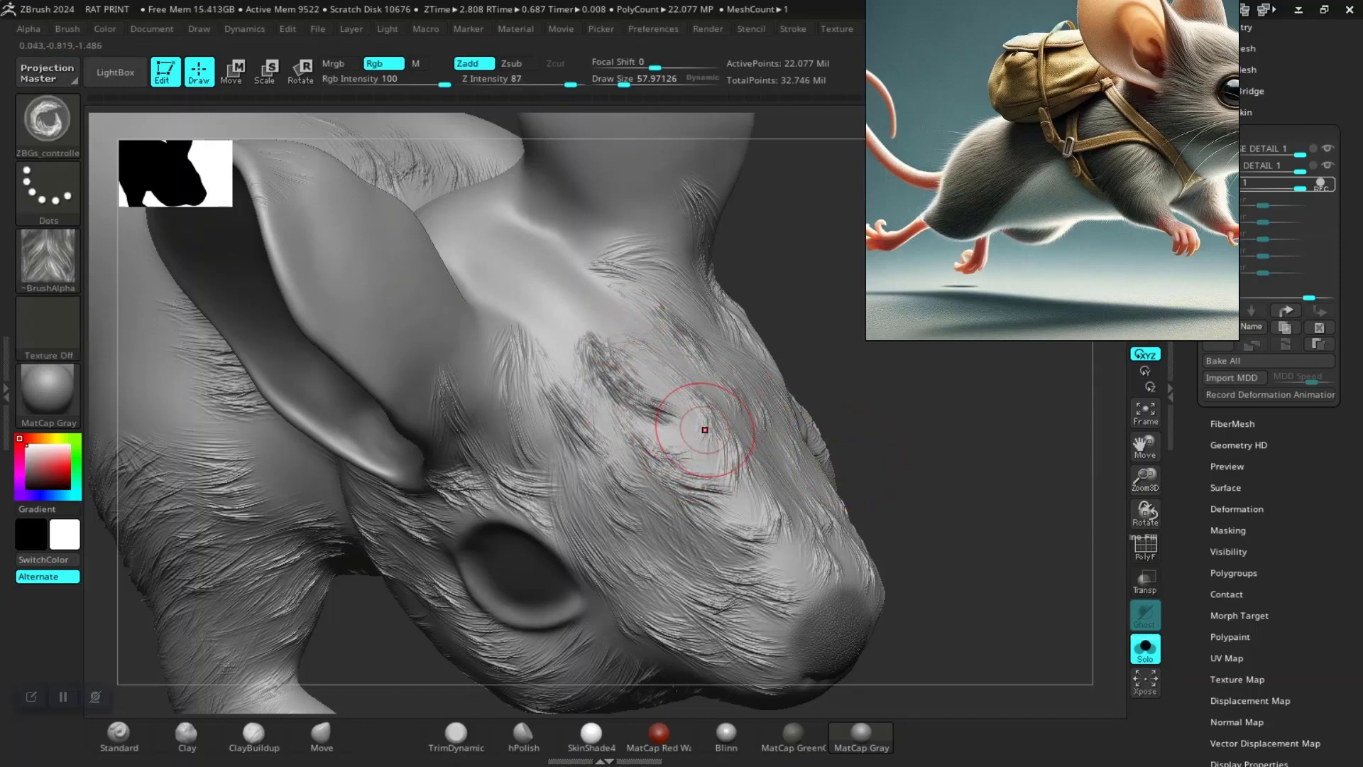
{"action": "right_click_drag", "start_coordinate": [705, 429], "coordinate": [719, 481]}
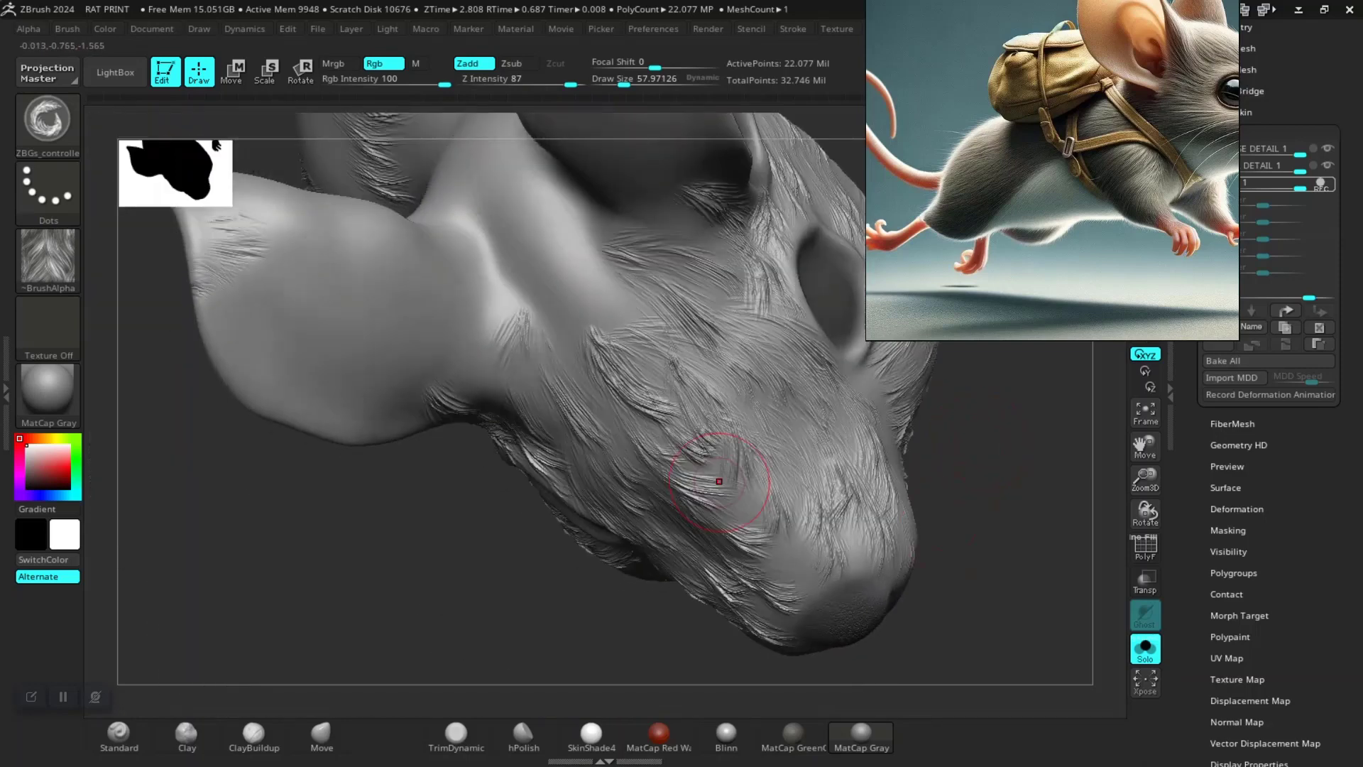
{"action": "mouse_move", "coordinate": [744, 523]}
{"action": "left_mouse_down"}
{"action": "mouse_move", "coordinate": [693, 458]}
{"action": "mouse_move", "coordinate": [788, 560]}
{"action": "mouse_move", "coordinate": [802, 603]}
{"action": "mouse_move", "coordinate": [859, 540]}
{"action": "left_mouse_up"}
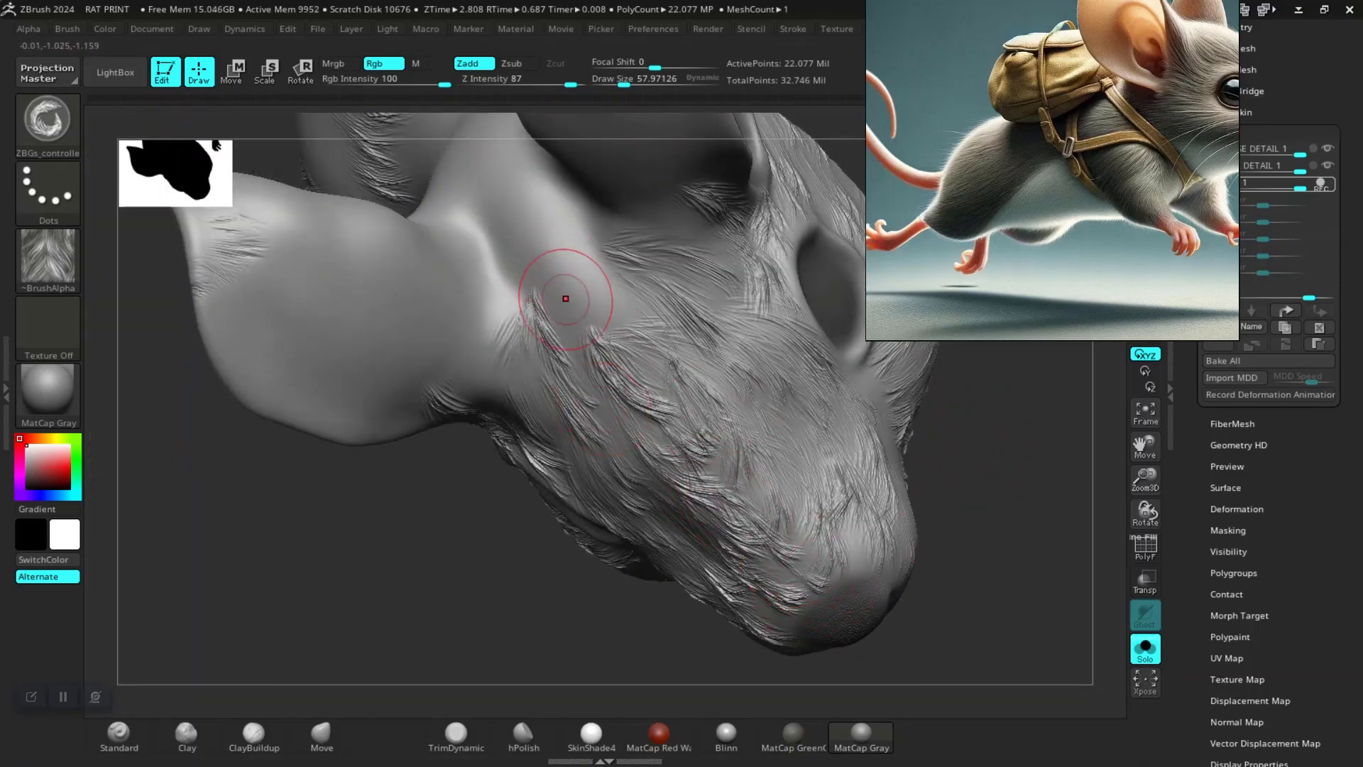
{"action": "mouse_move", "coordinate": [1139, 503]}
{"action": "left_mouse_down"}
{"action": "mouse_move", "coordinate": [991, 582]}
{"action": "mouse_move", "coordinate": [625, 426]}
{"action": "left_mouse_up"}
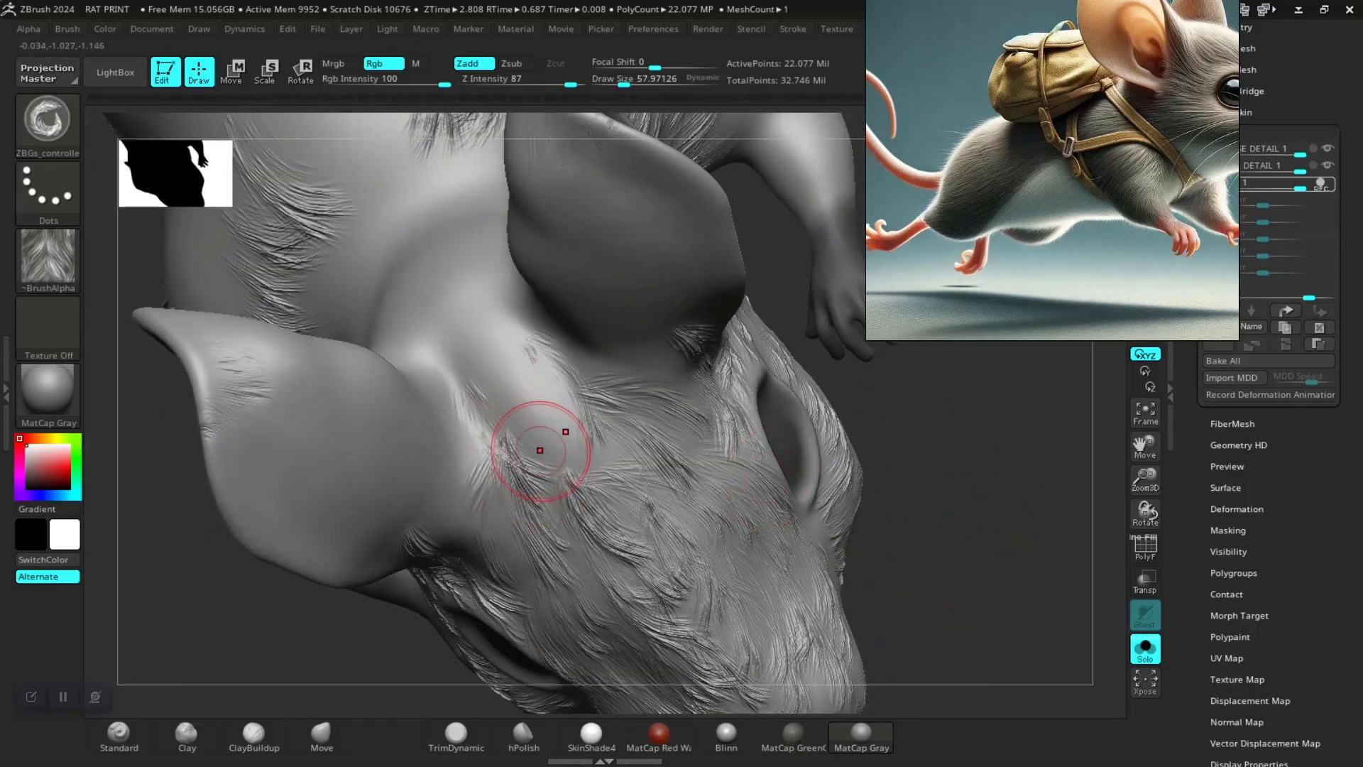
Add fur strands across the cheek near the ear base and the lower snout
{"action": "left_click_drag", "start_coordinate": [517, 411], "coordinate": [471, 320]}
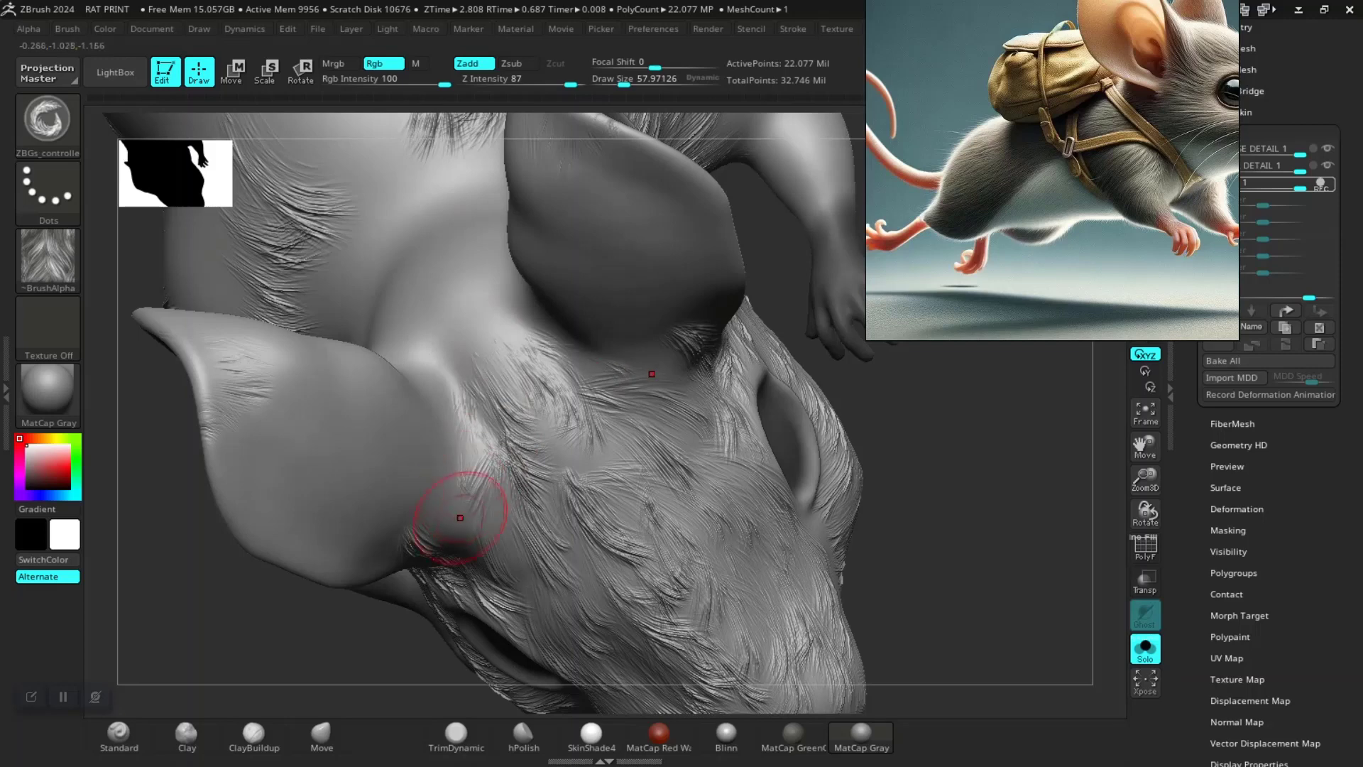
{"action": "mouse_move", "coordinate": [928, 480]}
{"action": "left_mouse_down"}
{"action": "mouse_move", "coordinate": [433, 543]}
{"action": "mouse_move", "coordinate": [359, 435]}
{"action": "mouse_move", "coordinate": [359, 541]}
{"action": "mouse_move", "coordinate": [298, 497]}
{"action": "mouse_move", "coordinate": [234, 415]}
{"action": "left_mouse_up"}
{"action": "left_click_drag", "start_coordinate": [237, 487], "coordinate": [217, 469]}
{"action": "mouse_move", "coordinate": [369, 462]}
{"action": "left_mouse_down"}
{"action": "mouse_move", "coordinate": [319, 522]}
{"action": "mouse_move", "coordinate": [255, 507]}
{"action": "left_mouse_up"}
{"action": "mouse_move", "coordinate": [390, 426]}
{"action": "left_mouse_down"}
{"action": "mouse_move", "coordinate": [353, 484]}
{"action": "mouse_move", "coordinate": [353, 404]}
{"action": "mouse_move", "coordinate": [433, 468]}
{"action": "left_mouse_up"}
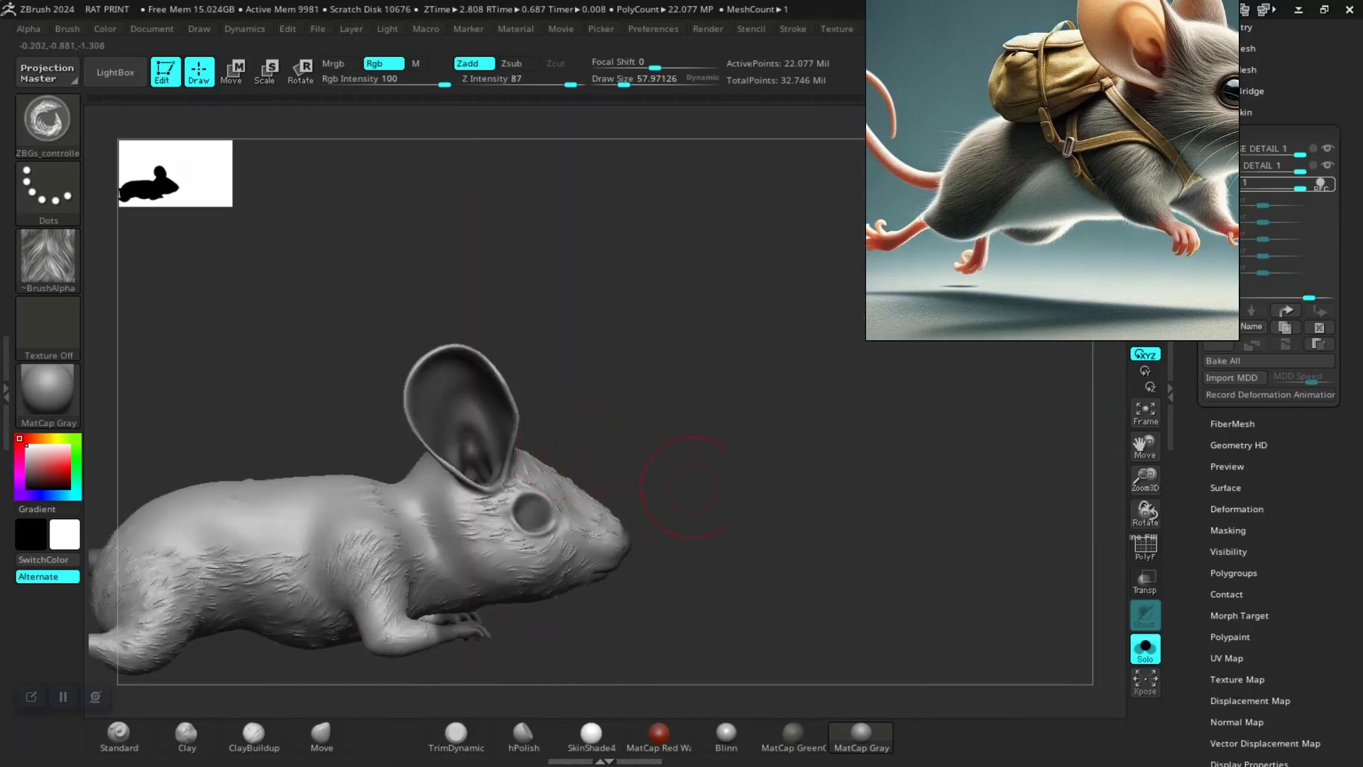
{"action": "left_click_drag", "start_coordinate": [648, 456], "coordinate": [761, 457]}
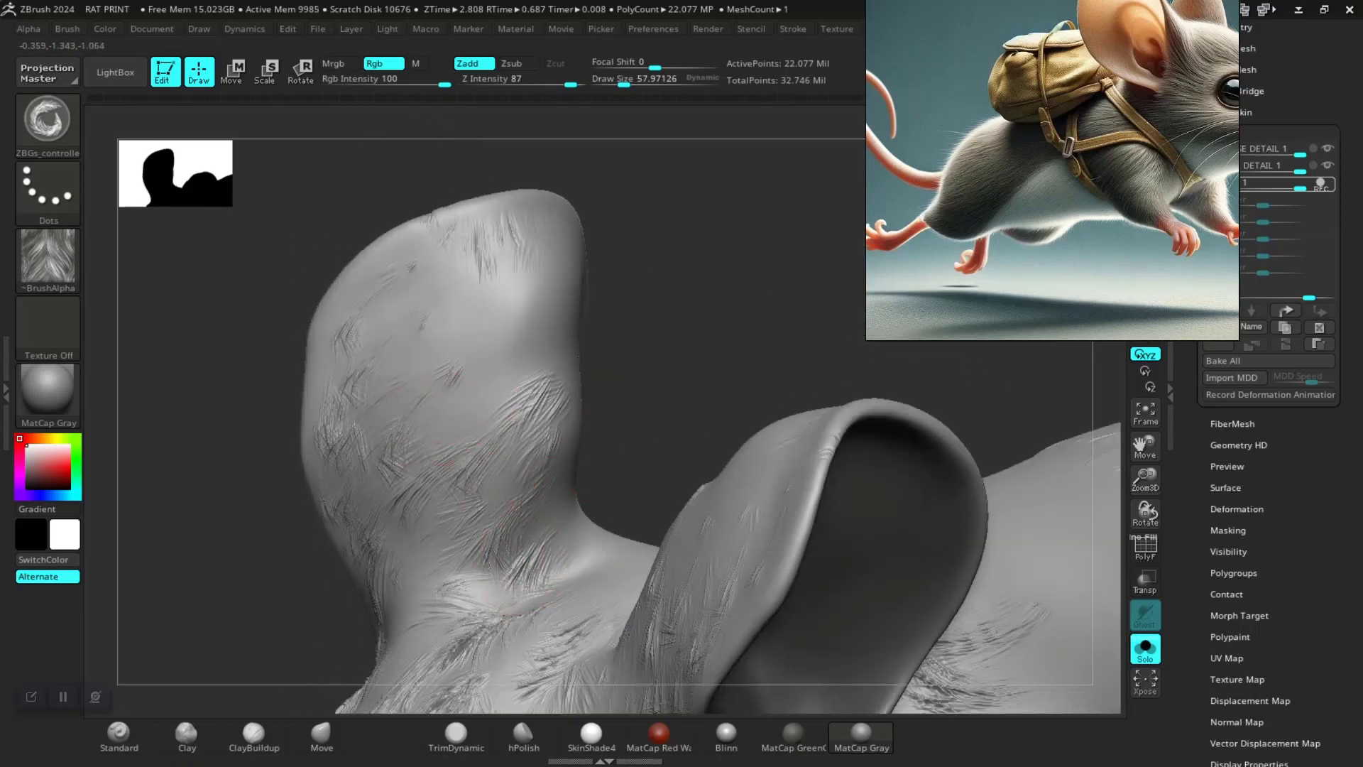
Stroke fur over the left ear and its upper and lower areas
{"action": "left_click_drag", "start_coordinate": [479, 348], "coordinate": [517, 295]}
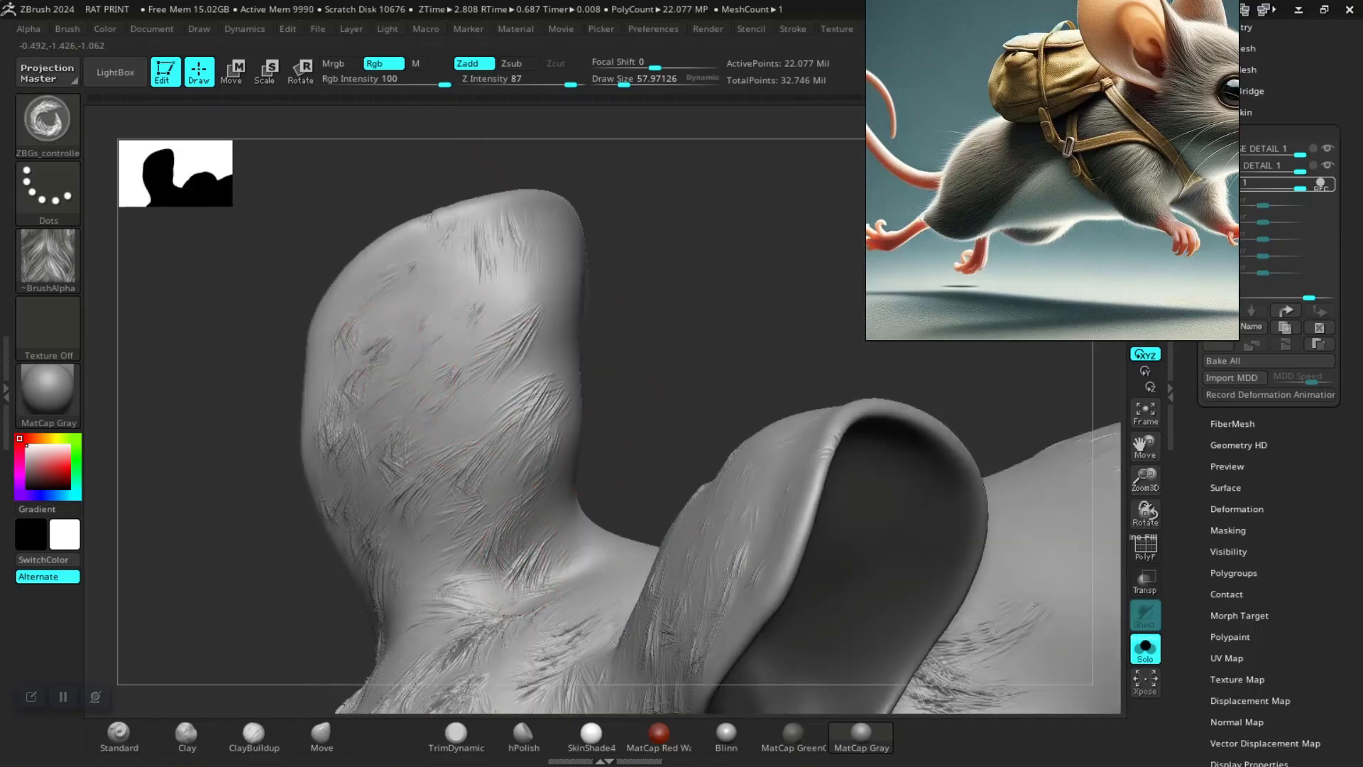
{"action": "mouse_move", "coordinate": [383, 334]}
{"action": "left_mouse_down"}
{"action": "mouse_move", "coordinate": [462, 263]}
{"action": "mouse_move", "coordinate": [347, 339]}
{"action": "left_mouse_up"}
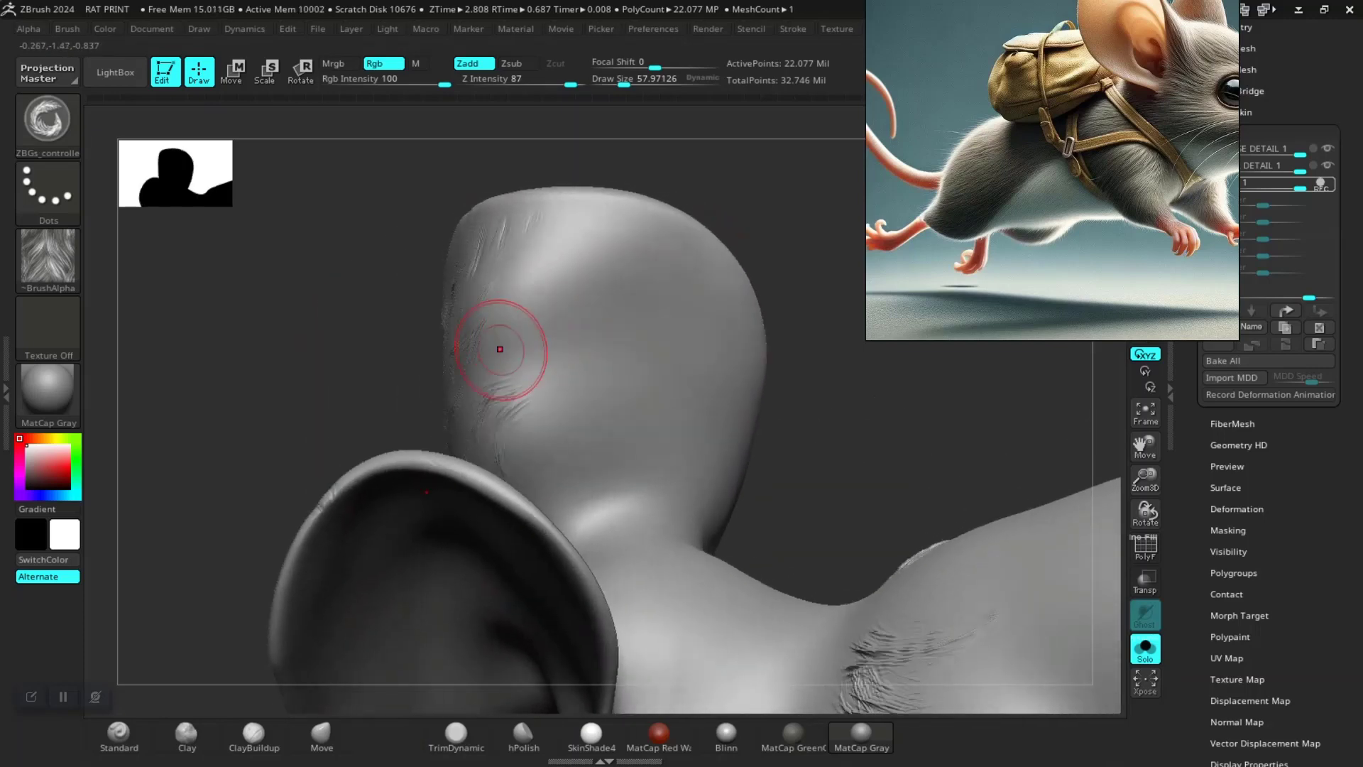
{"action": "mouse_move", "coordinate": [487, 344]}
{"action": "left_mouse_down"}
{"action": "mouse_move", "coordinate": [518, 302]}
{"action": "mouse_move", "coordinate": [526, 242]}
{"action": "left_mouse_up"}
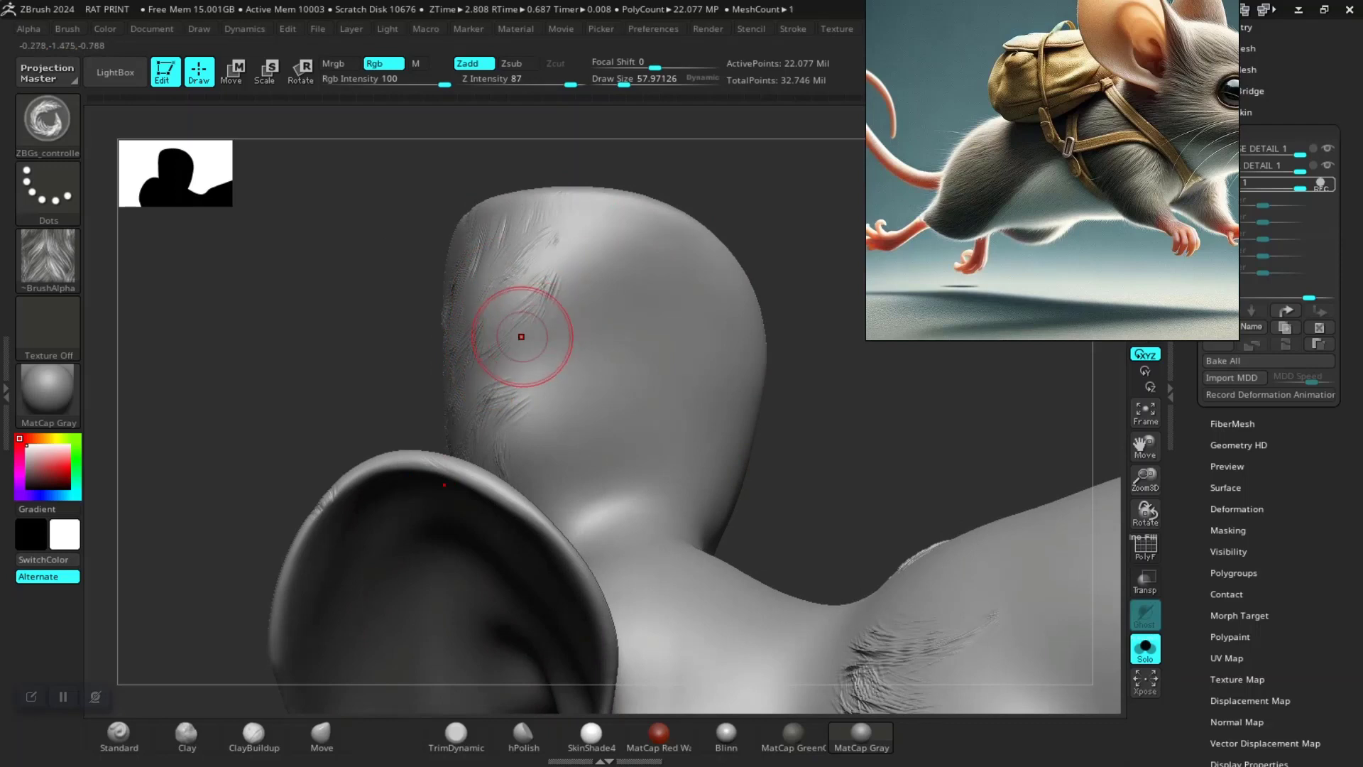
{"action": "left_click_drag", "start_coordinate": [518, 319], "coordinate": [561, 284]}
{"action": "left_click_drag", "start_coordinate": [511, 397], "coordinate": [597, 298]}
{"action": "mouse_move", "coordinate": [523, 368]}
{"action": "left_mouse_down"}
{"action": "mouse_move", "coordinate": [575, 333]}
{"action": "mouse_move", "coordinate": [554, 274]}
{"action": "mouse_move", "coordinate": [603, 242]}
{"action": "left_mouse_up"}
{"action": "left_click_drag", "start_coordinate": [535, 397], "coordinate": [568, 369]}
{"action": "left_click_drag", "start_coordinate": [519, 441], "coordinate": [604, 398]}
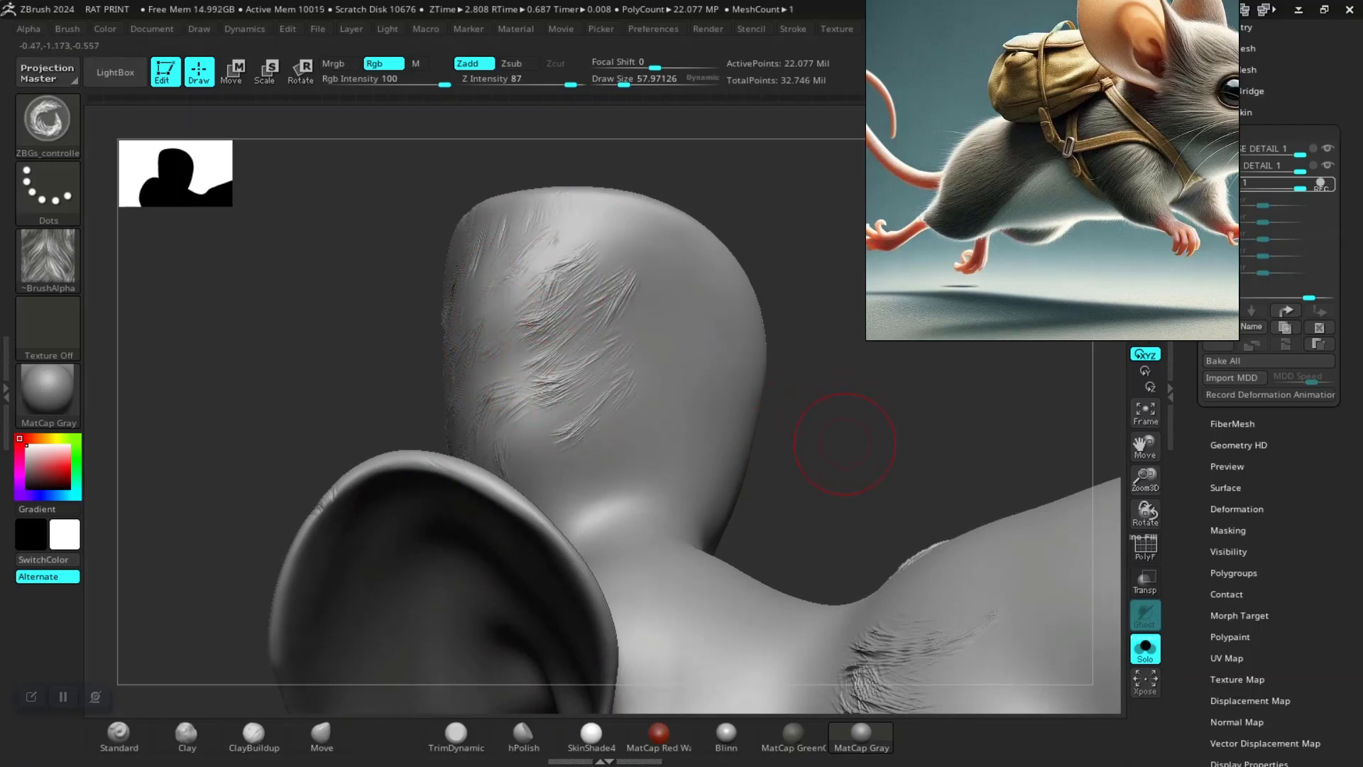
{"action": "mouse_move", "coordinate": [845, 443]}
{"action": "left_mouse_down"}
{"action": "mouse_move", "coordinate": [541, 405]}
{"action": "mouse_move", "coordinate": [497, 458]}
{"action": "left_mouse_up"}
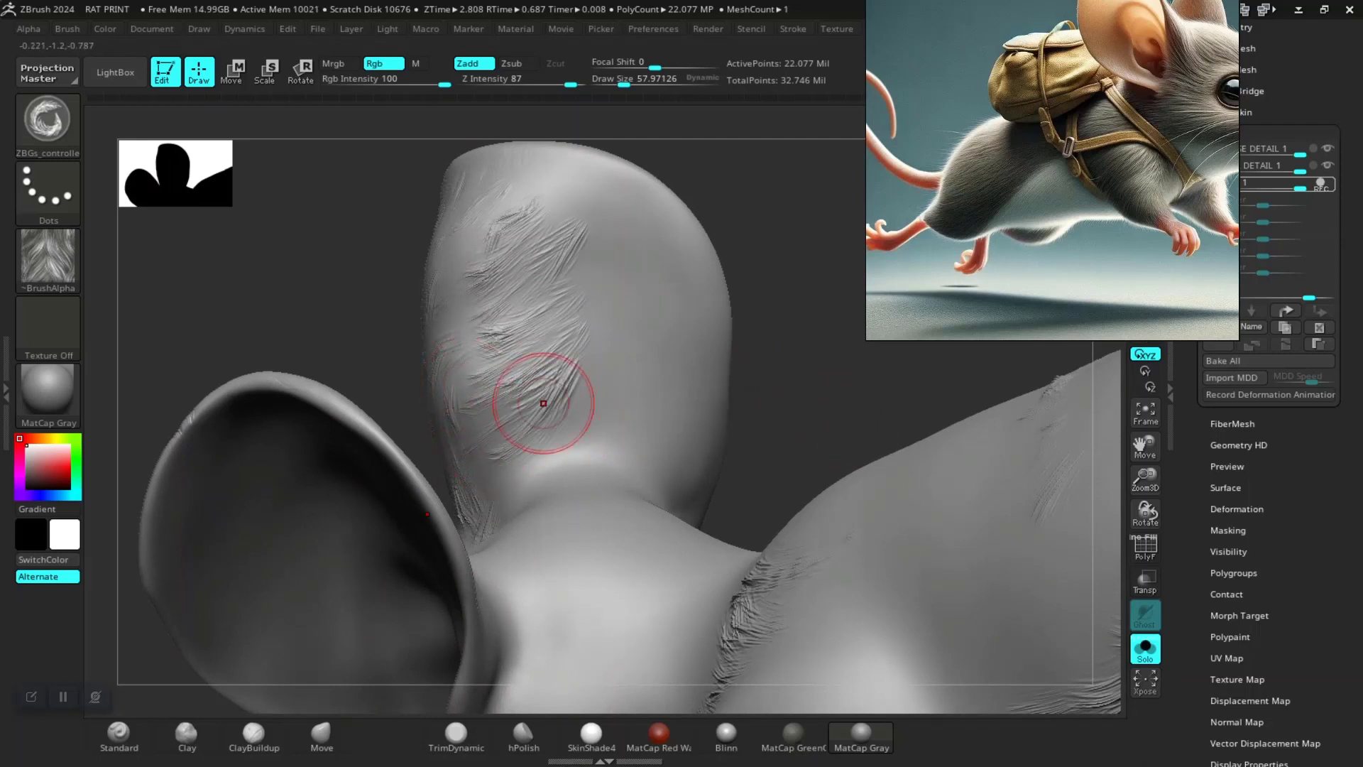
Add fur at the ear base, the neck below the ear and the back of the head
{"action": "mouse_move", "coordinate": [548, 411]}
{"action": "left_mouse_down"}
{"action": "mouse_move", "coordinate": [525, 468]}
{"action": "mouse_move", "coordinate": [568, 419]}
{"action": "left_mouse_up"}
{"action": "mouse_move", "coordinate": [582, 469]}
{"action": "left_mouse_down"}
{"action": "mouse_move", "coordinate": [605, 452]}
{"action": "mouse_move", "coordinate": [548, 197]}
{"action": "mouse_move", "coordinate": [563, 249]}
{"action": "left_mouse_up"}
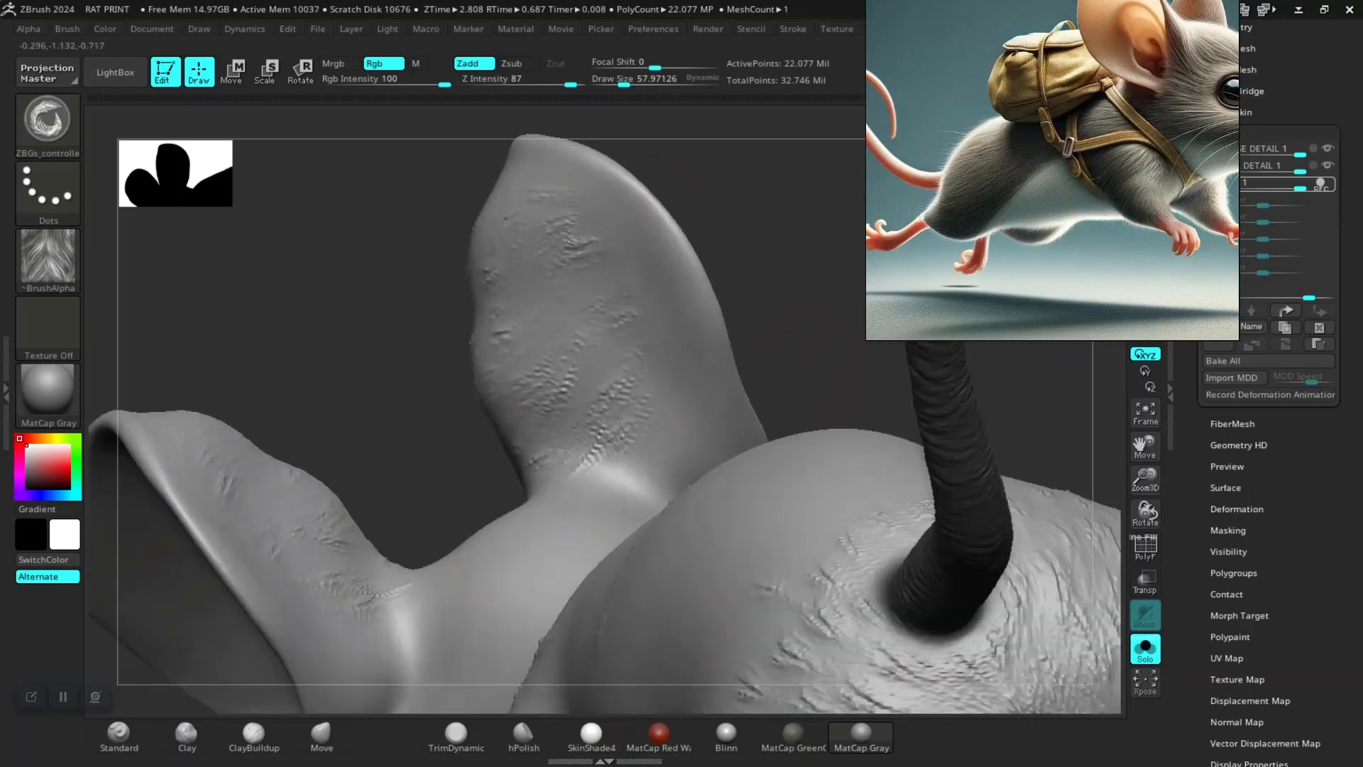
{"action": "mouse_move", "coordinate": [624, 377]}
{"action": "left_mouse_down"}
{"action": "mouse_move", "coordinate": [525, 426]}
{"action": "mouse_move", "coordinate": [533, 404]}
{"action": "left_mouse_up"}
{"action": "left_click_drag", "start_coordinate": [867, 441], "coordinate": [755, 541]}
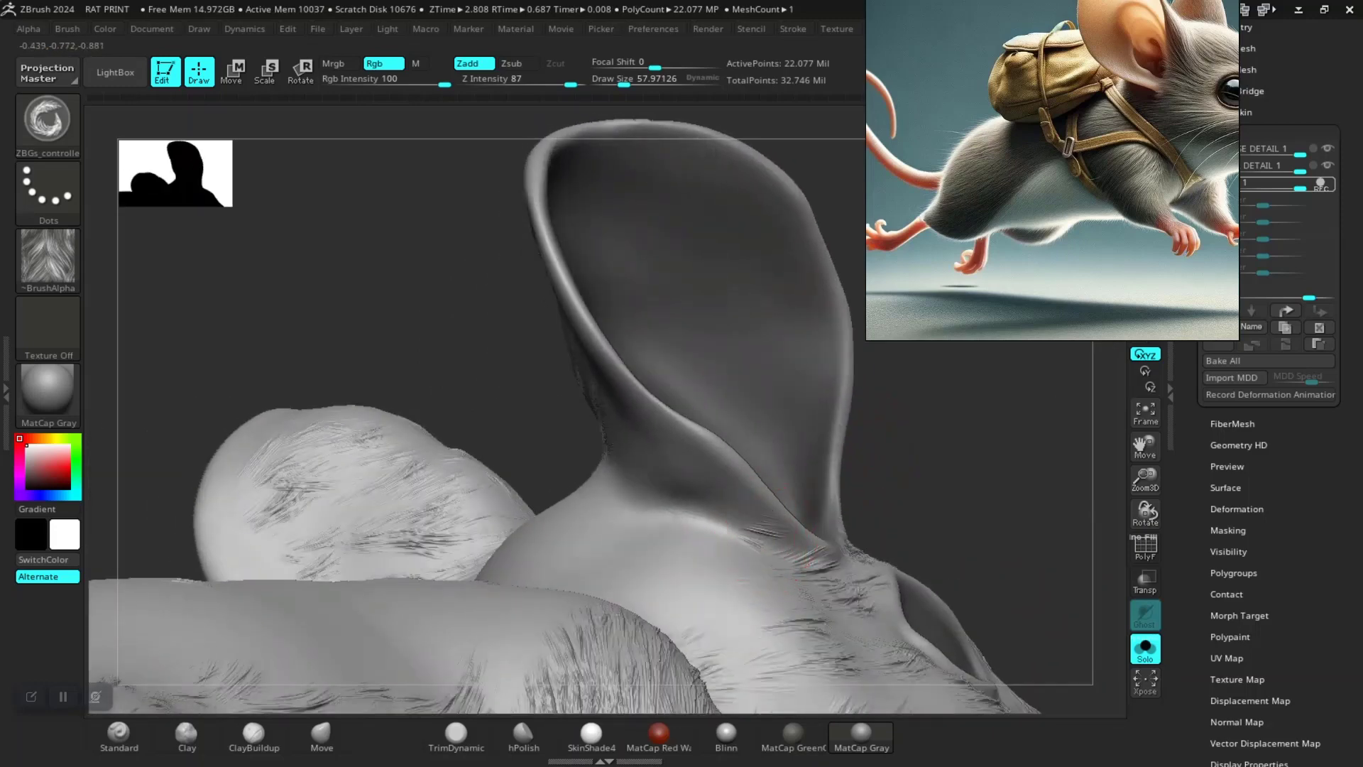
{"action": "left_click_drag", "start_coordinate": [660, 458], "coordinate": [668, 497]}
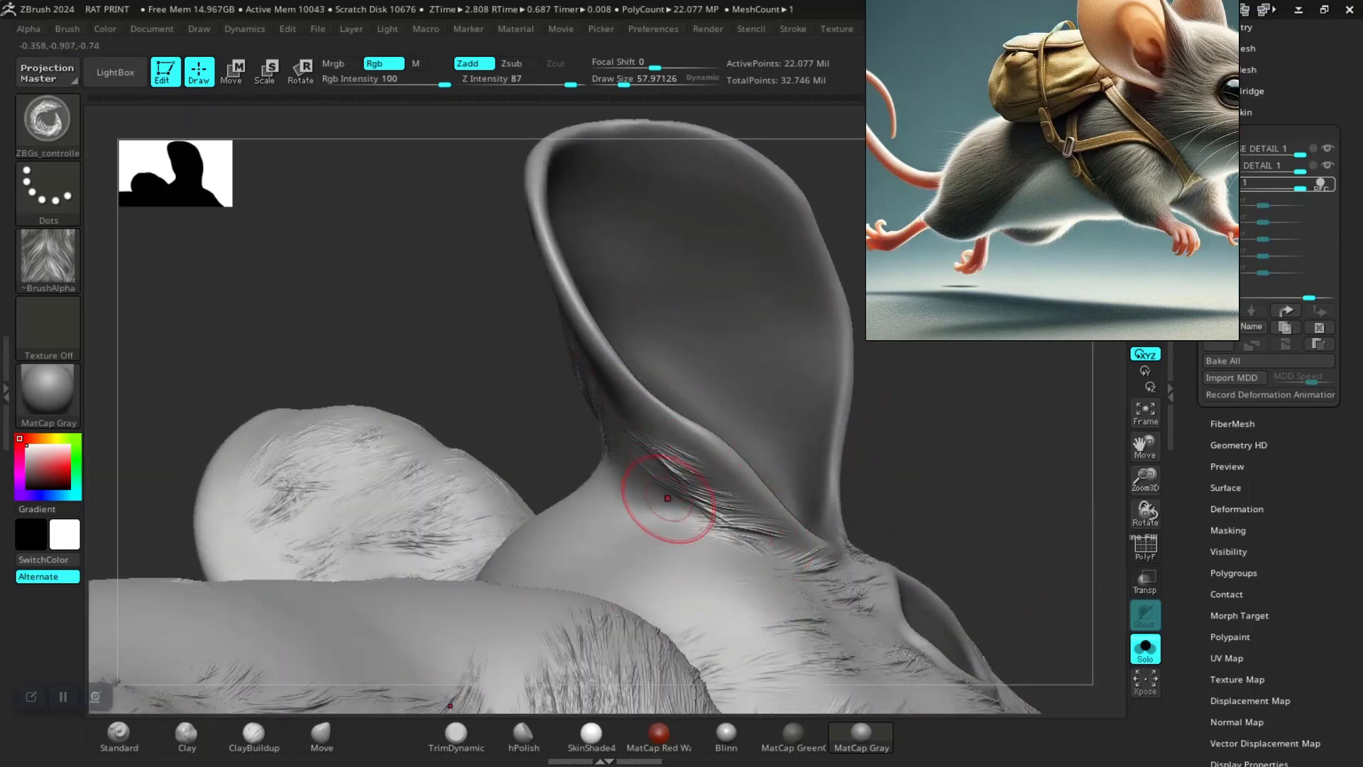
{"action": "left_click_drag", "start_coordinate": [943, 441], "coordinate": [622, 453]}
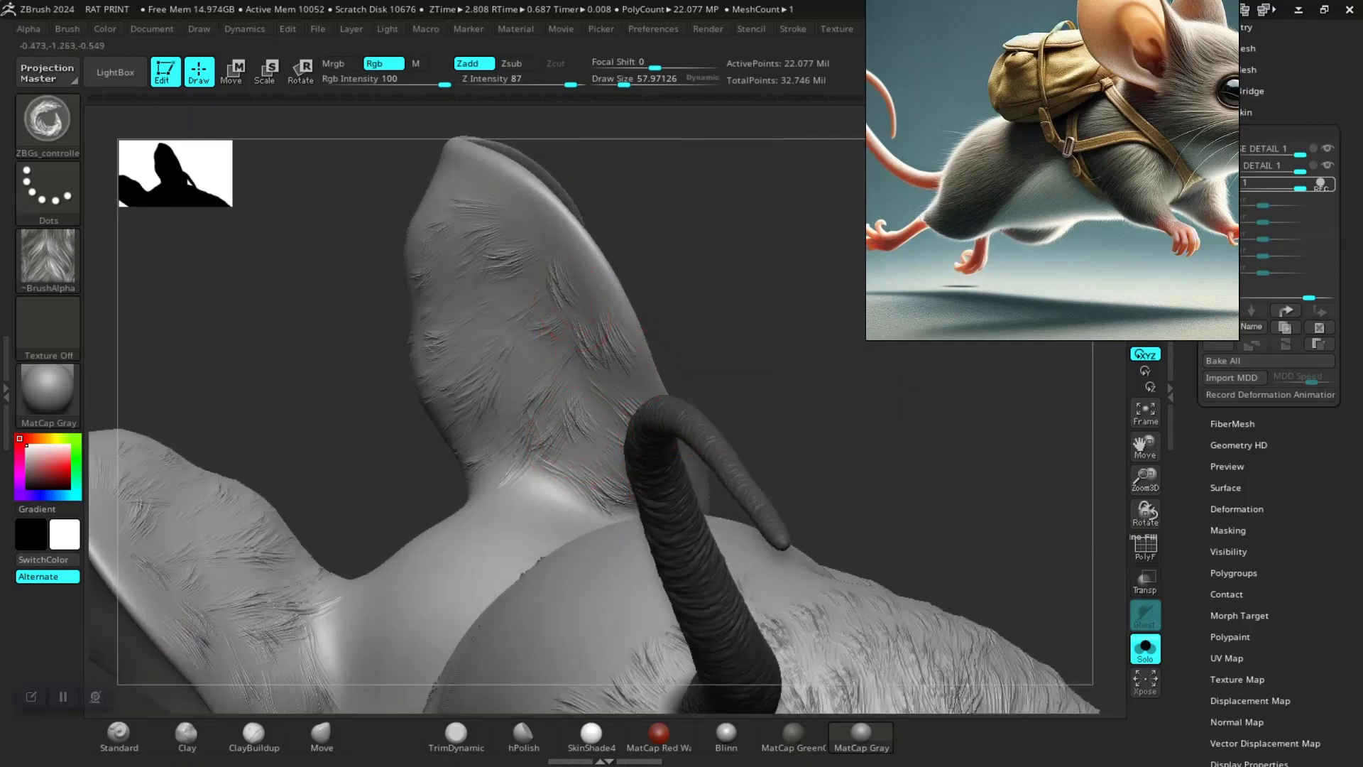
{"action": "left_click_drag", "start_coordinate": [513, 228], "coordinate": [405, 253]}
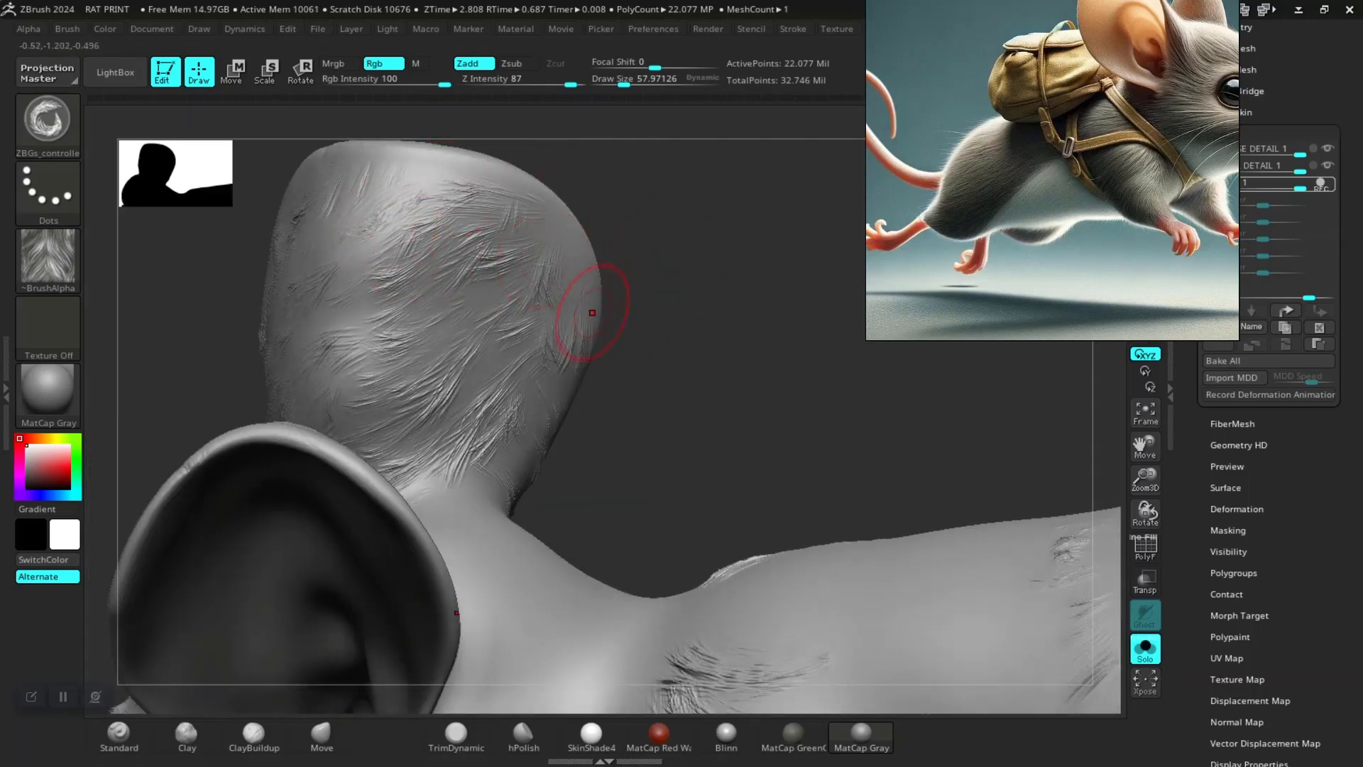
{"action": "left_click_drag", "start_coordinate": [564, 329], "coordinate": [455, 316]}
{"action": "mouse_move", "coordinate": [543, 266]}
{"action": "left_mouse_down"}
{"action": "mouse_move", "coordinate": [468, 313]}
{"action": "mouse_move", "coordinate": [412, 323]}
{"action": "left_mouse_up"}
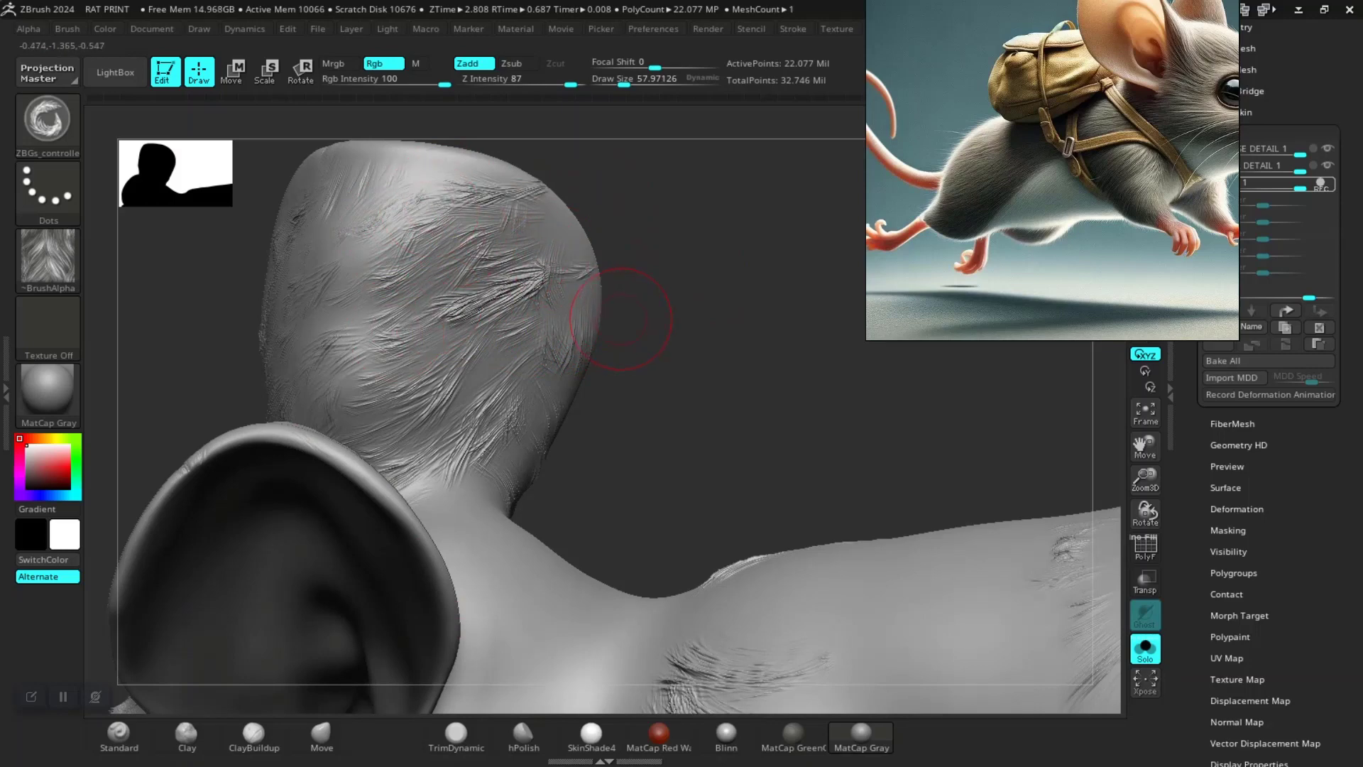
{"action": "mouse_move", "coordinate": [447, 439]}
{"action": "left_mouse_down"}
{"action": "mouse_move", "coordinate": [504, 522]}
{"action": "mouse_move", "coordinate": [646, 390]}
{"action": "mouse_move", "coordinate": [657, 497]}
{"action": "left_mouse_up"}
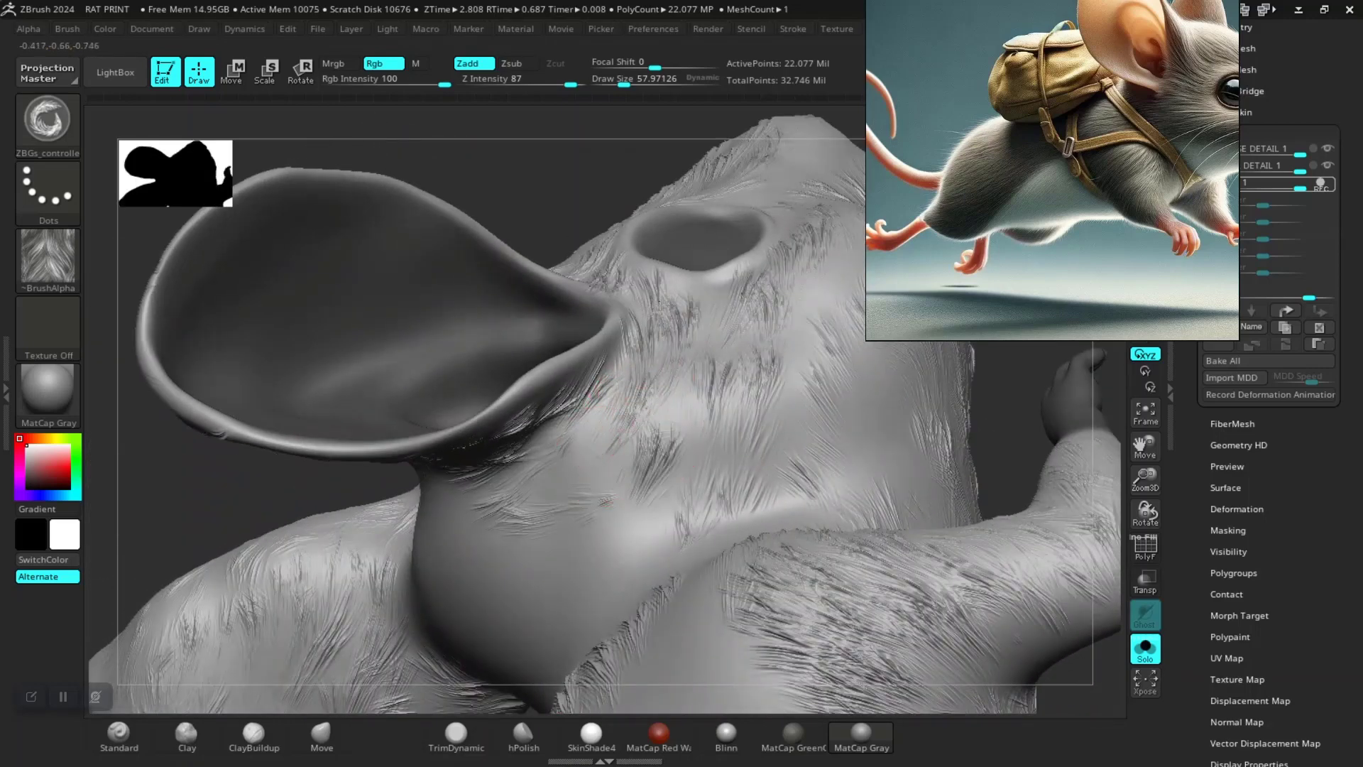
Add fur strands on the head below the ear, across the neck and near the ear tops
{"action": "left_click_drag", "start_coordinate": [650, 433], "coordinate": [661, 463]}
{"action": "left_click_drag", "start_coordinate": [668, 511], "coordinate": [675, 564]}
{"action": "left_click_drag", "start_coordinate": [703, 489], "coordinate": [707, 532]}
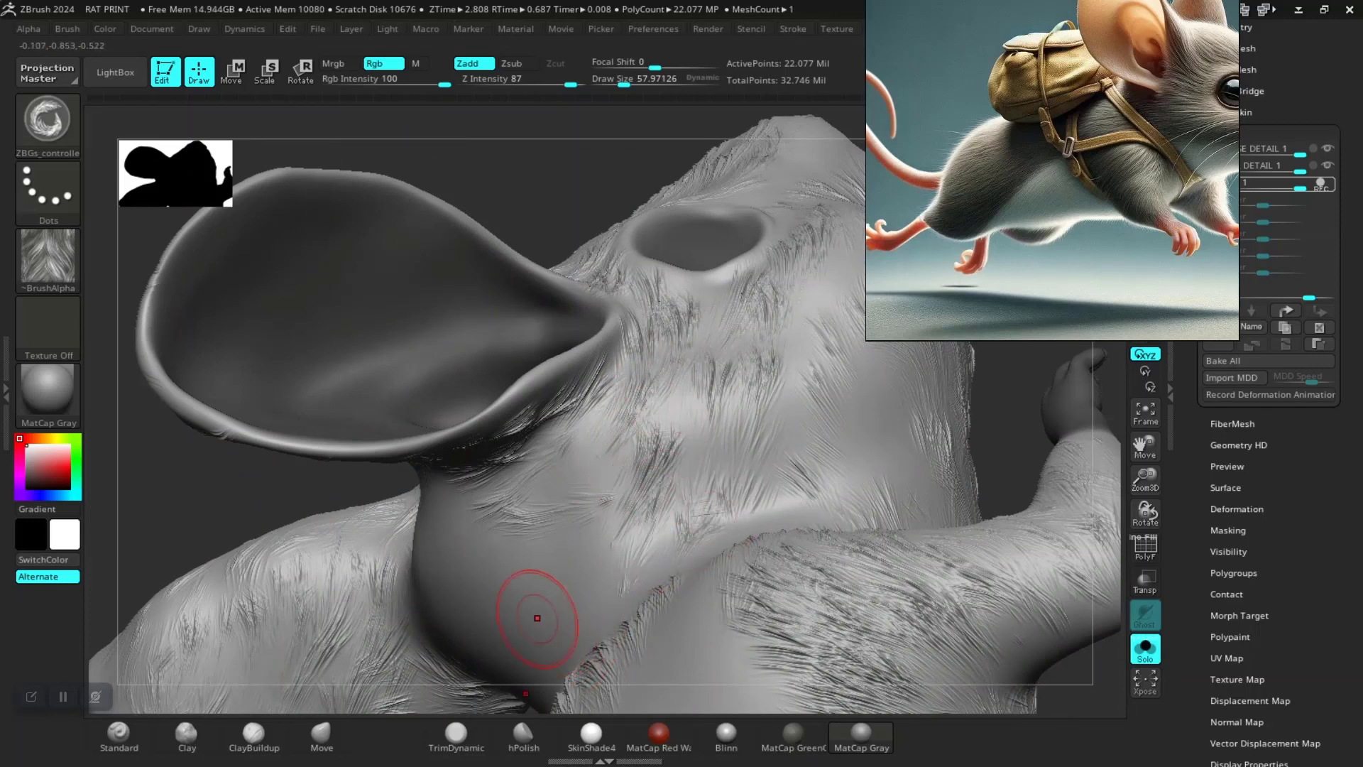
{"action": "mouse_move", "coordinate": [518, 558]}
{"action": "left_mouse_down"}
{"action": "mouse_move", "coordinate": [553, 533]}
{"action": "mouse_move", "coordinate": [602, 435]}
{"action": "left_mouse_up"}
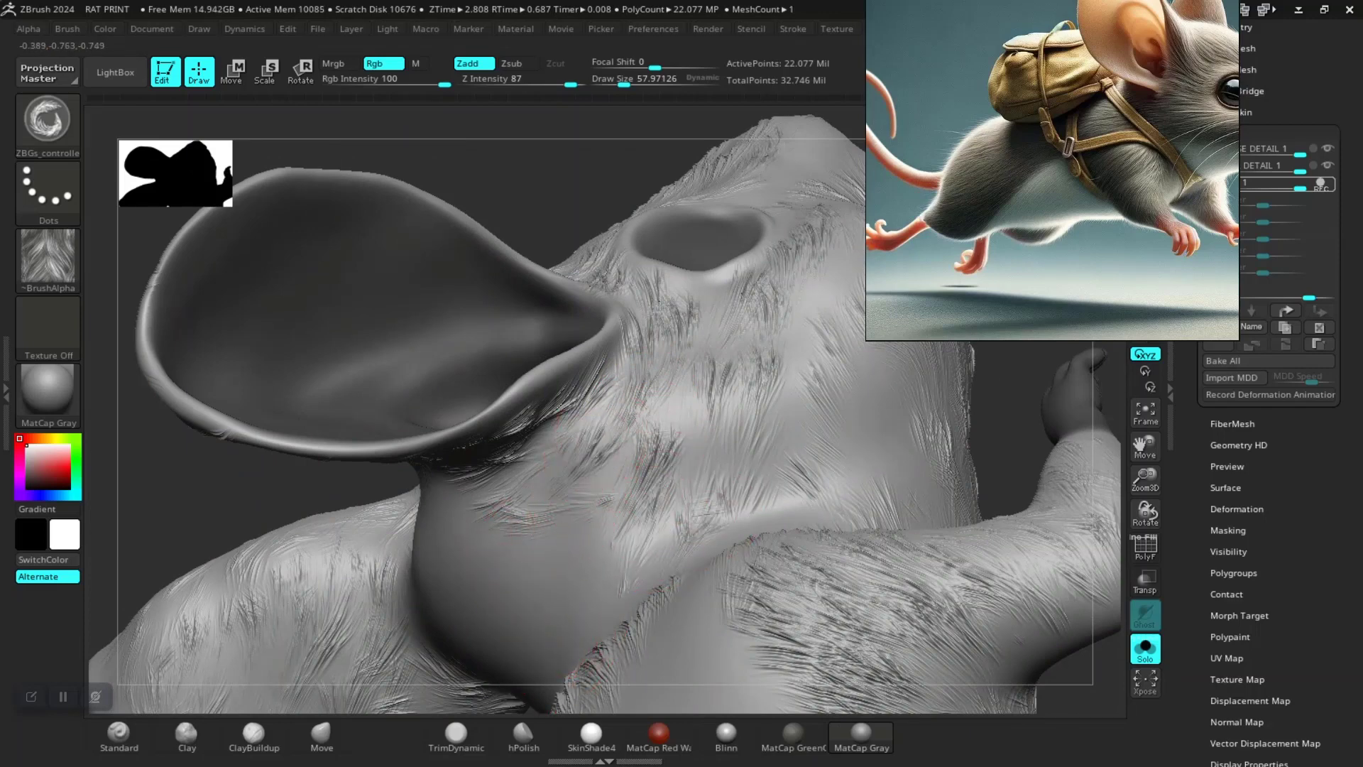
{"action": "mouse_move", "coordinate": [1079, 699]}
{"action": "left_mouse_down"}
{"action": "mouse_move", "coordinate": [454, 473]}
{"action": "mouse_move", "coordinate": [461, 561]}
{"action": "mouse_move", "coordinate": [515, 590]}
{"action": "left_mouse_up"}
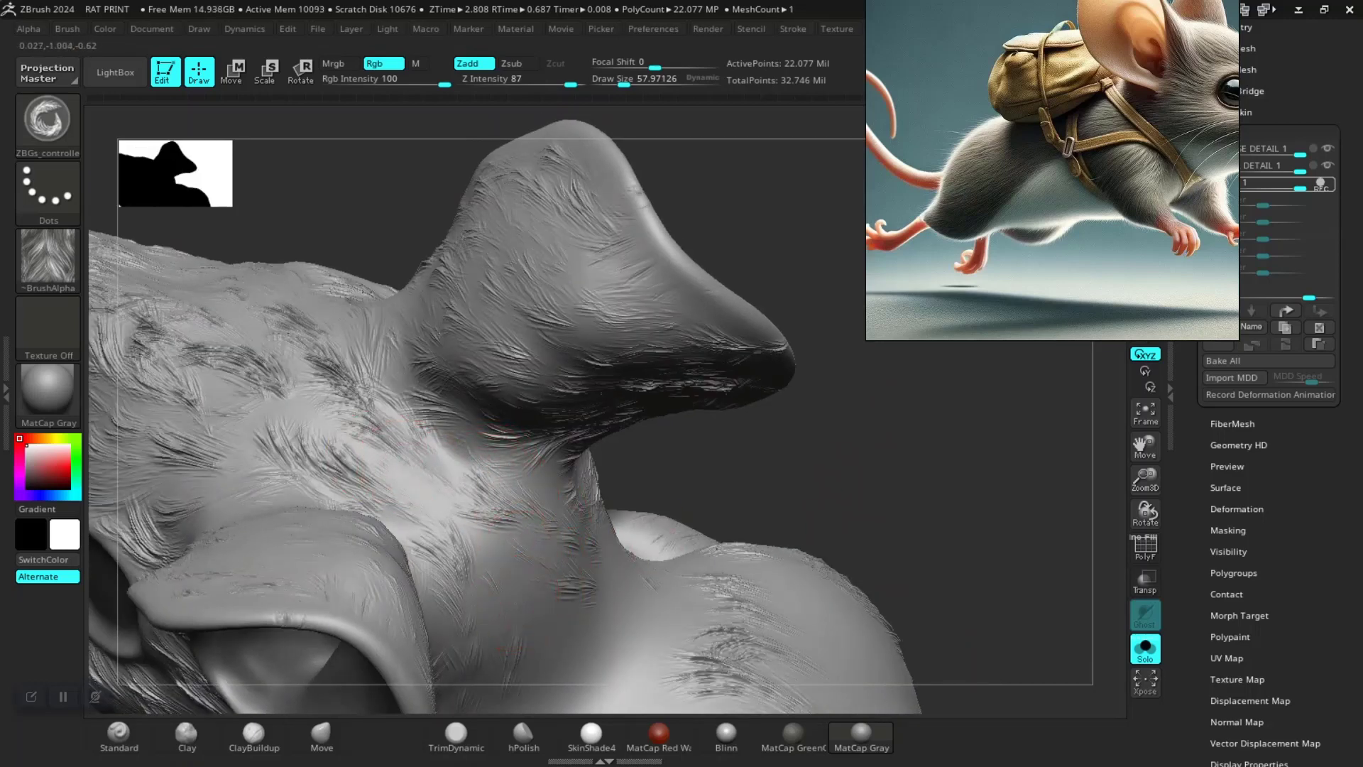
{"action": "left_click_drag", "start_coordinate": [590, 628], "coordinate": [493, 556]}
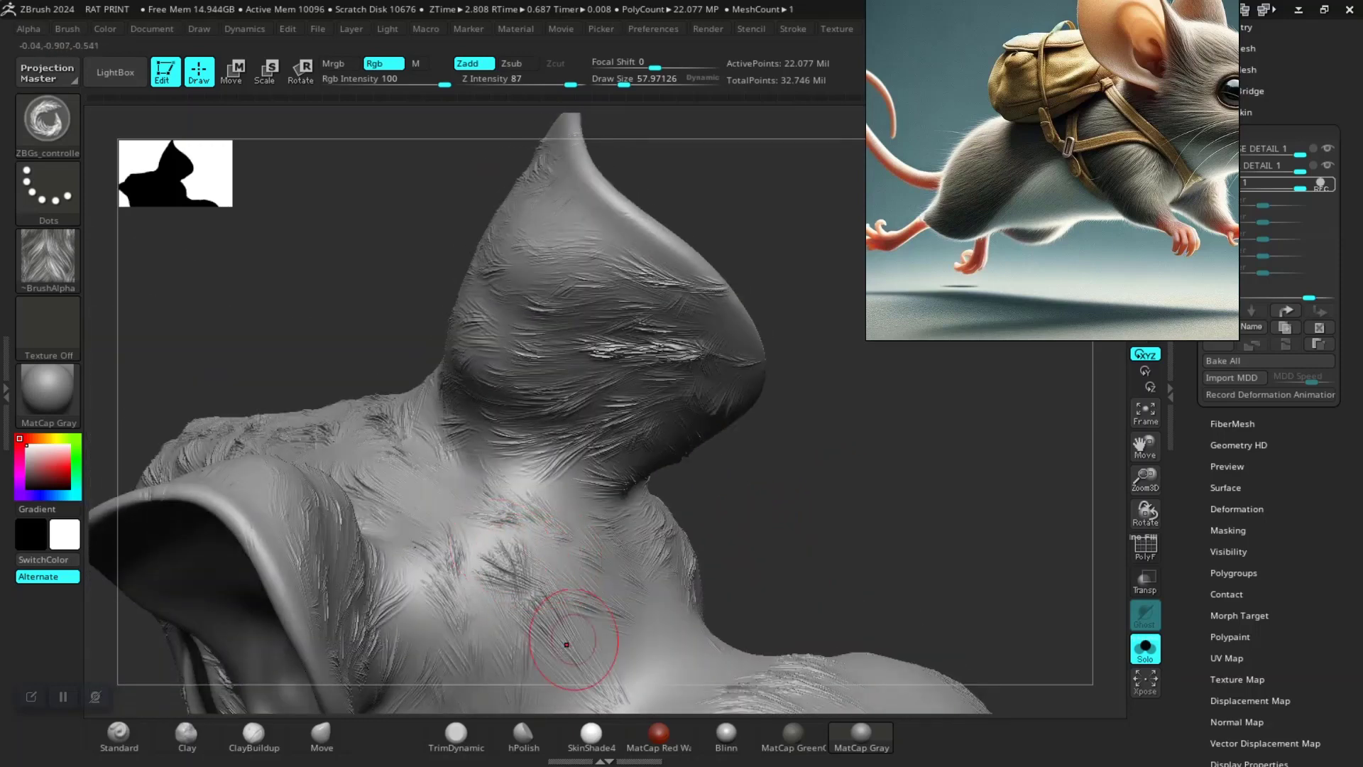
{"action": "left_click_drag", "start_coordinate": [563, 642], "coordinate": [497, 603]}
{"action": "key", "text": "ctrl"}
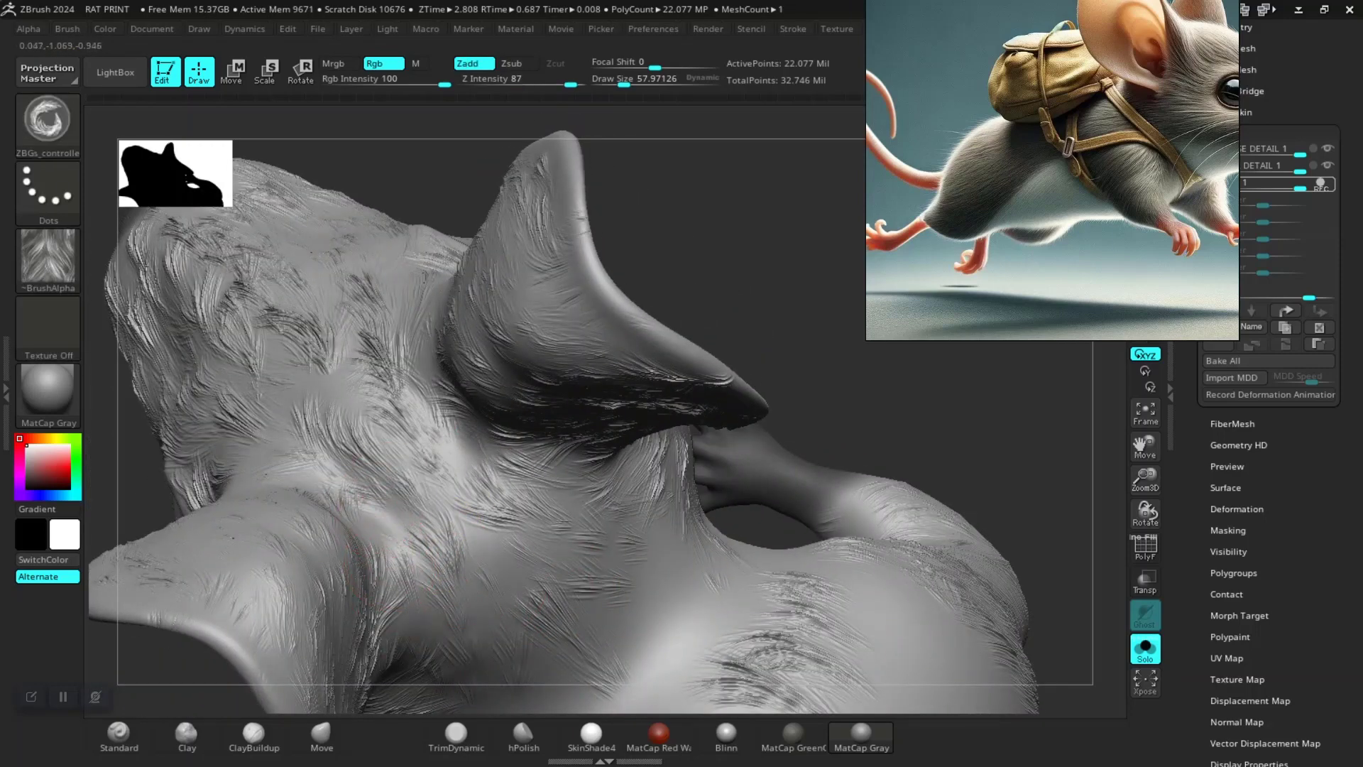
{"action": "left_click_drag", "start_coordinate": [462, 483], "coordinate": [543, 600]}
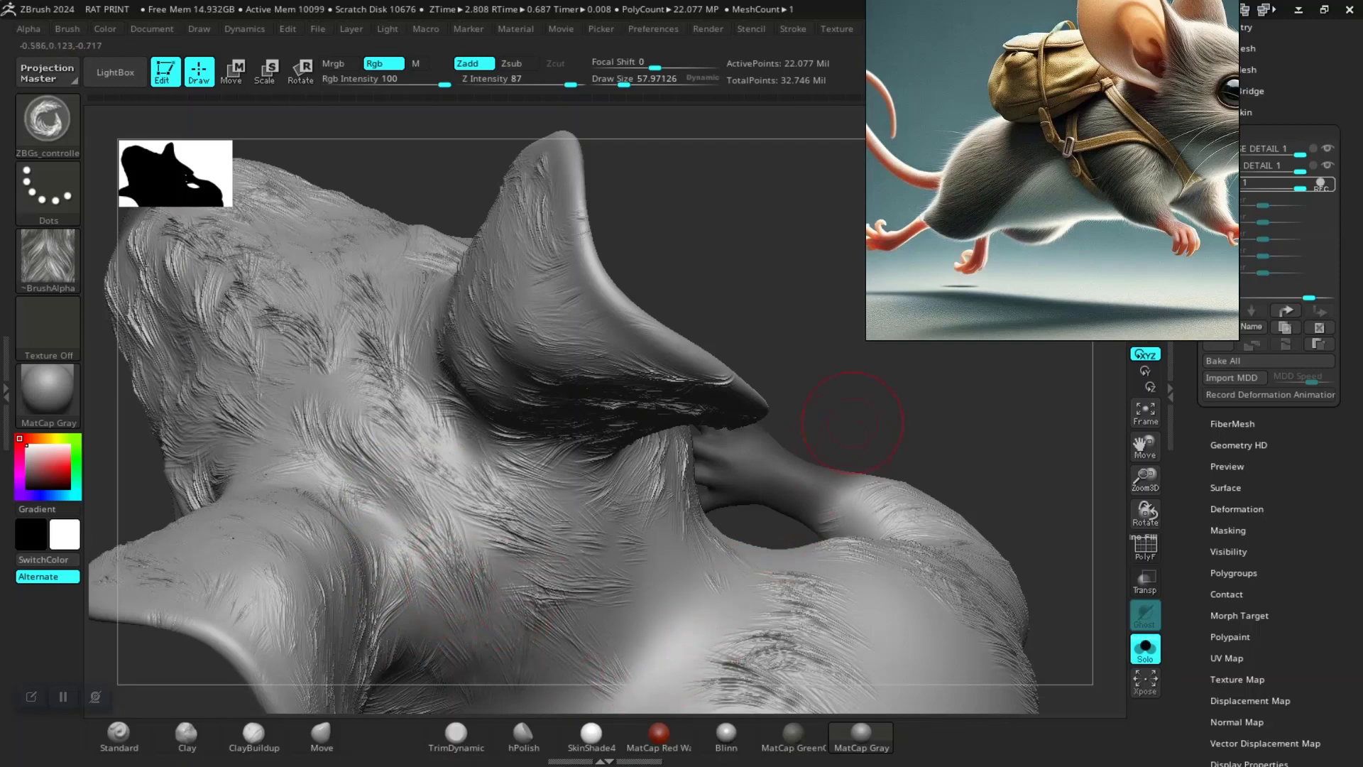
{"action": "mouse_move", "coordinate": [852, 423]}
{"action": "left_mouse_down"}
{"action": "mouse_move", "coordinate": [739, 533]}
{"action": "mouse_move", "coordinate": [992, 538]}
{"action": "mouse_move", "coordinate": [487, 578]}
{"action": "left_mouse_up"}
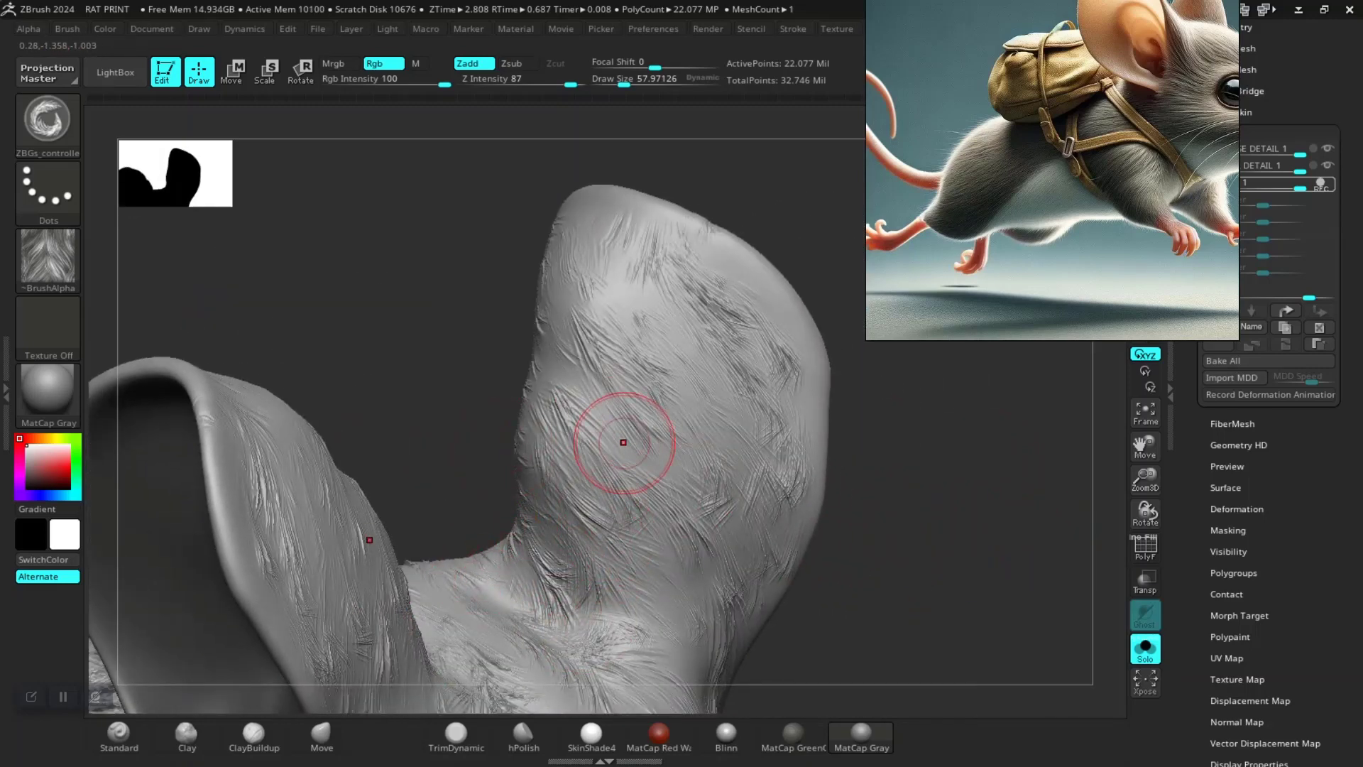
{"action": "left_click_drag", "start_coordinate": [883, 381], "coordinate": [771, 432]}
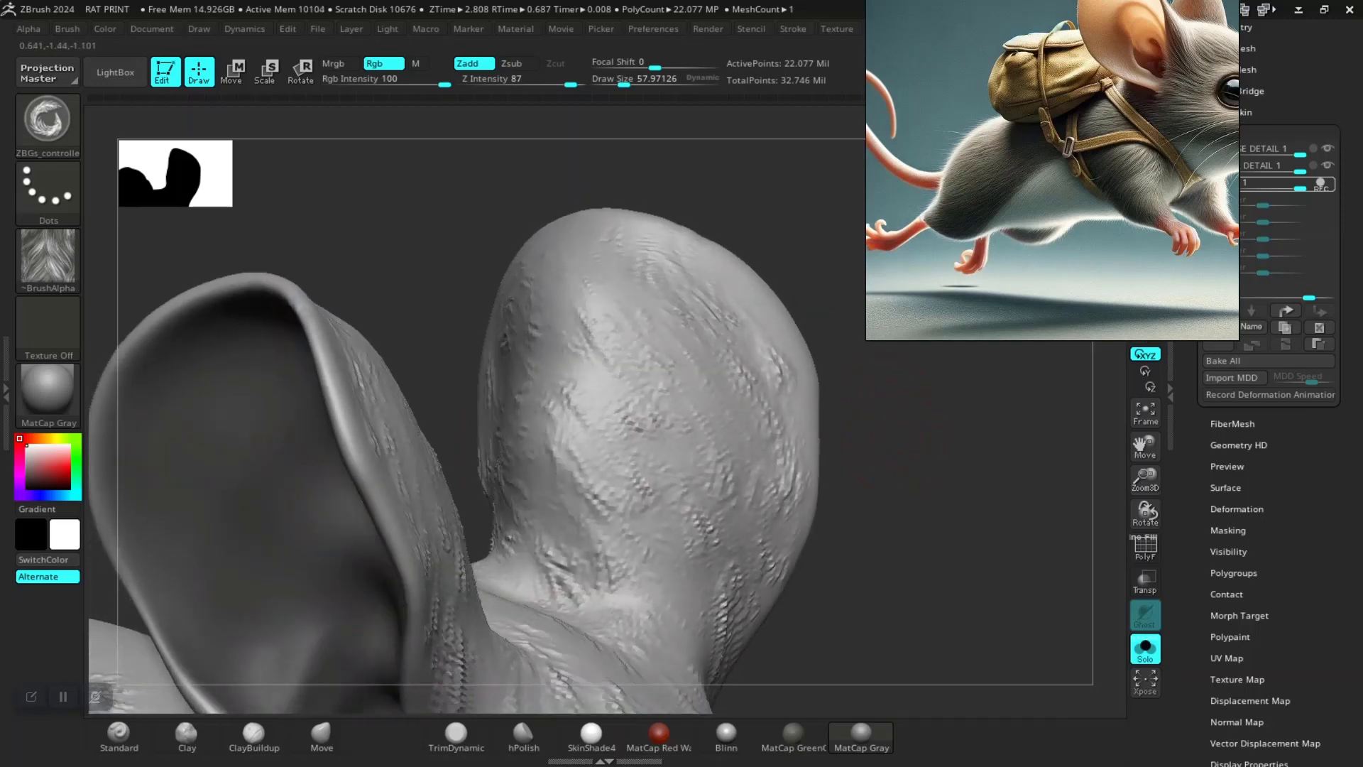
{"action": "left_click_drag", "start_coordinate": [761, 275], "coordinate": [746, 287]}
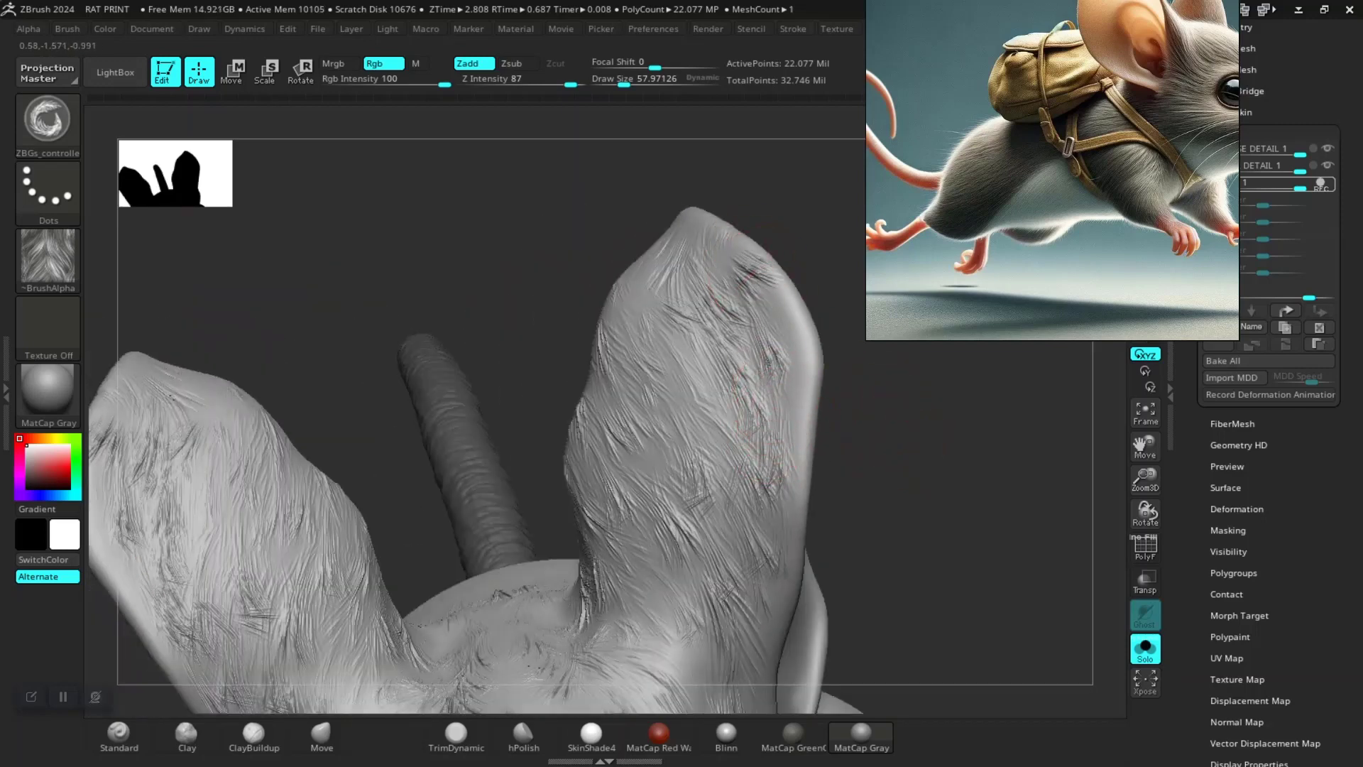
{"action": "mouse_move", "coordinate": [901, 533]}
{"action": "left_mouse_down"}
{"action": "mouse_move", "coordinate": [523, 568]}
{"action": "mouse_move", "coordinate": [487, 364]}
{"action": "left_mouse_up"}
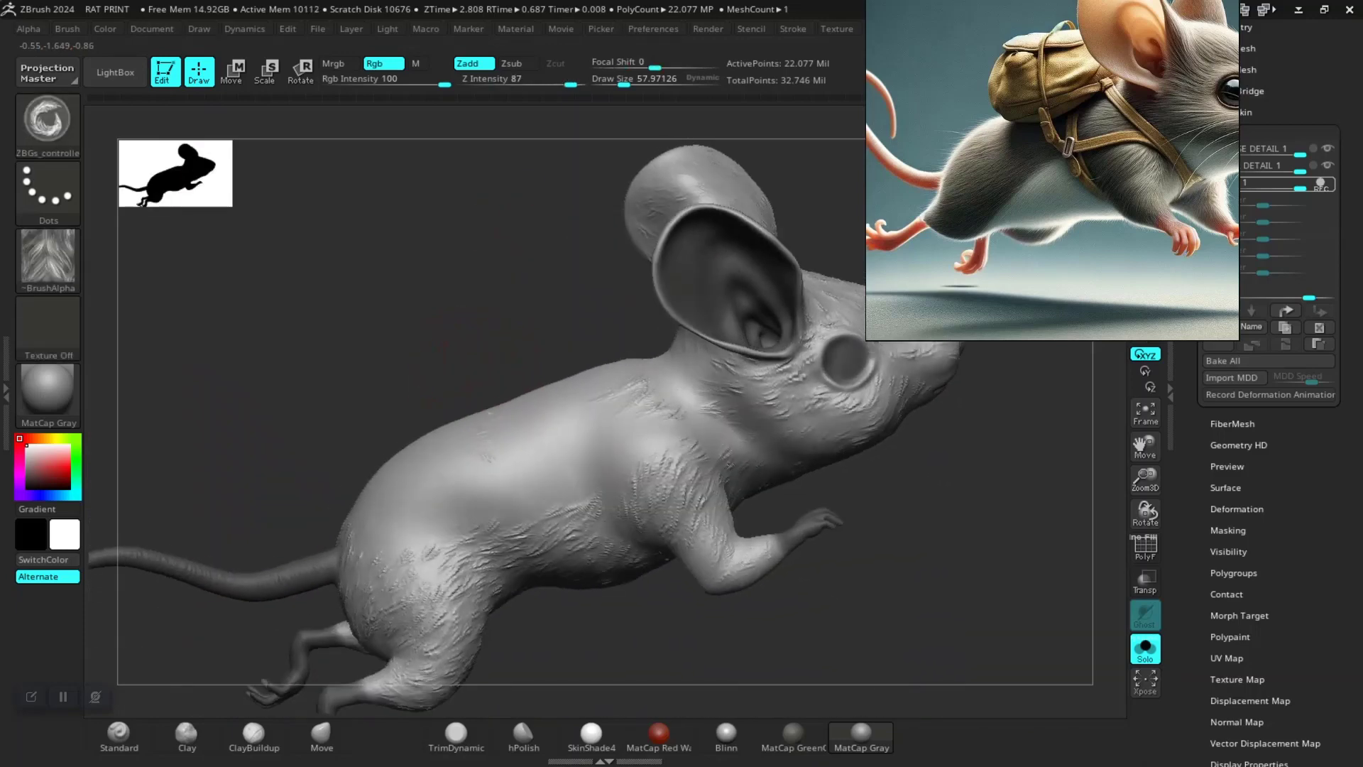
Cover the neck, upper back, shoulder and lower back with dense fur strokes
{"action": "left_click_drag", "start_coordinate": [546, 596], "coordinate": [649, 529]}
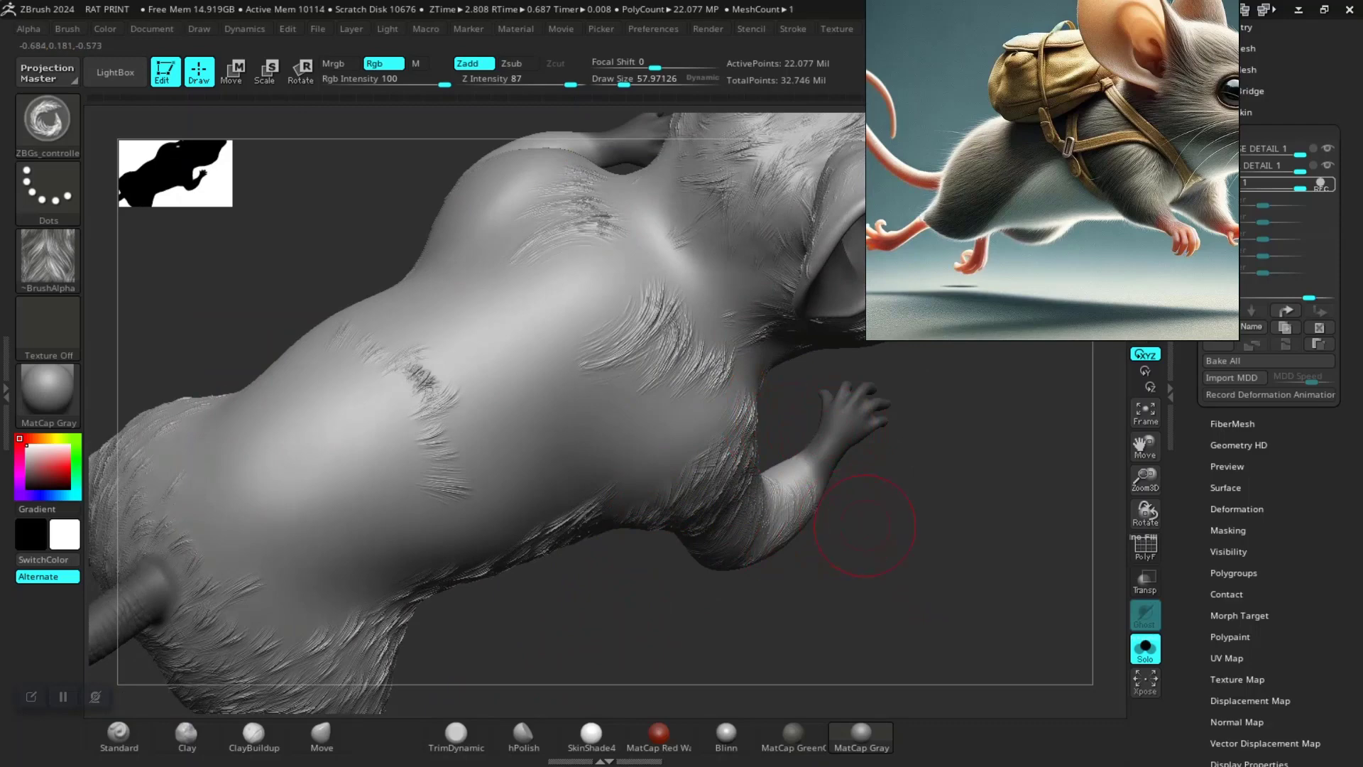
{"action": "left_click_drag", "start_coordinate": [865, 525], "coordinate": [685, 487]}
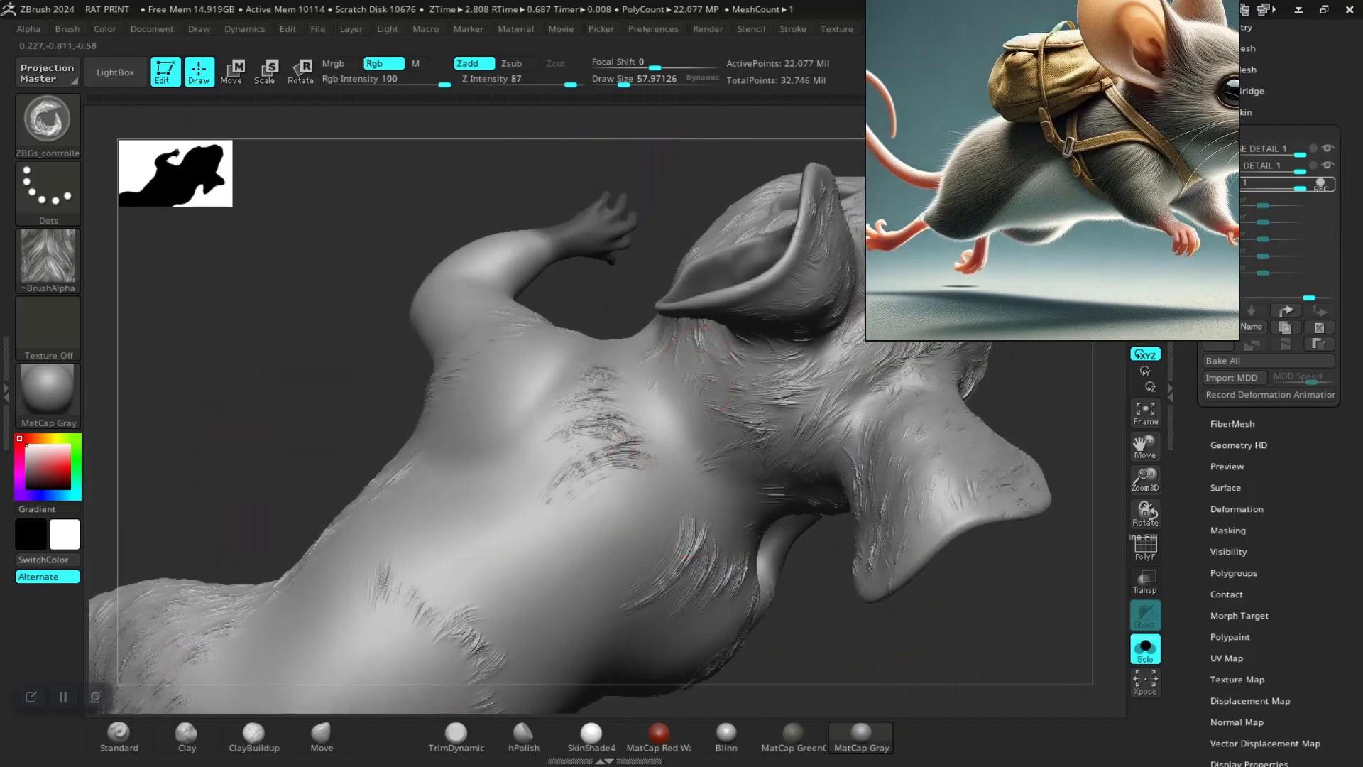
{"action": "left_click_drag", "start_coordinate": [786, 506], "coordinate": [683, 360]}
{"action": "mouse_move", "coordinate": [706, 443]}
{"action": "left_mouse_down"}
{"action": "mouse_move", "coordinate": [654, 462]}
{"action": "mouse_move", "coordinate": [660, 490]}
{"action": "mouse_move", "coordinate": [624, 481]}
{"action": "mouse_move", "coordinate": [638, 472]}
{"action": "left_mouse_up"}
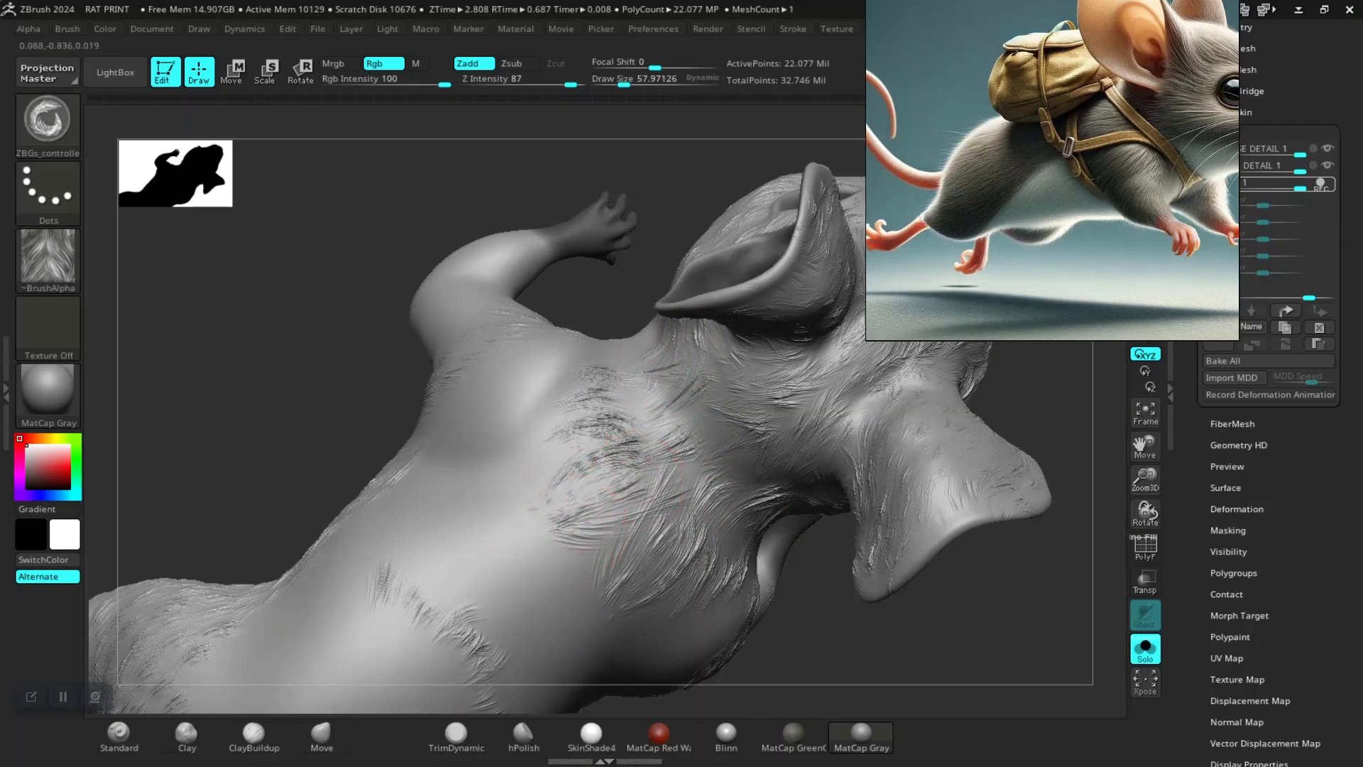
{"action": "mouse_move", "coordinate": [611, 518]}
{"action": "left_mouse_down"}
{"action": "mouse_move", "coordinate": [563, 554]}
{"action": "mouse_move", "coordinate": [456, 566]}
{"action": "mouse_move", "coordinate": [512, 526]}
{"action": "left_mouse_up"}
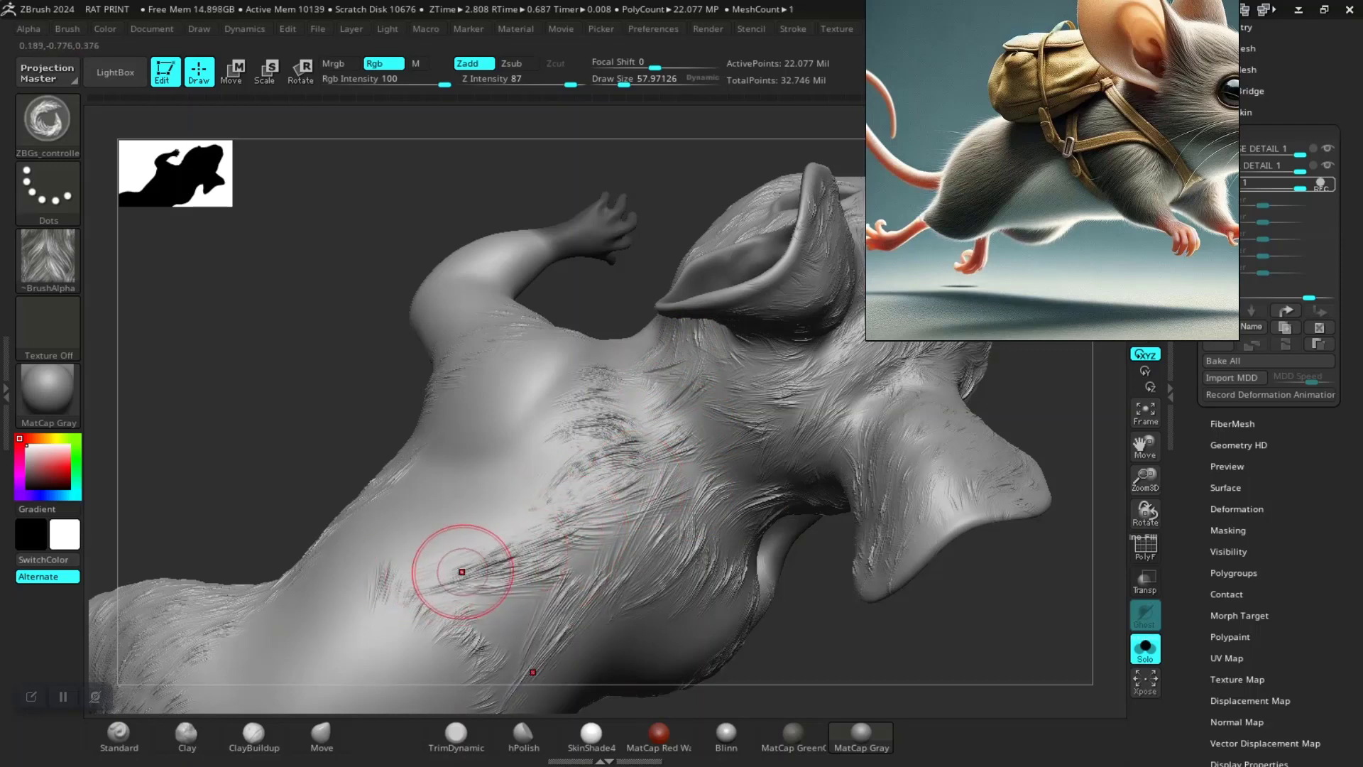
{"action": "mouse_move", "coordinate": [450, 568]}
{"action": "left_mouse_down"}
{"action": "mouse_move", "coordinate": [529, 513]}
{"action": "mouse_move", "coordinate": [540, 448]}
{"action": "mouse_move", "coordinate": [578, 398]}
{"action": "mouse_move", "coordinate": [518, 402]}
{"action": "mouse_move", "coordinate": [626, 360]}
{"action": "left_mouse_up"}
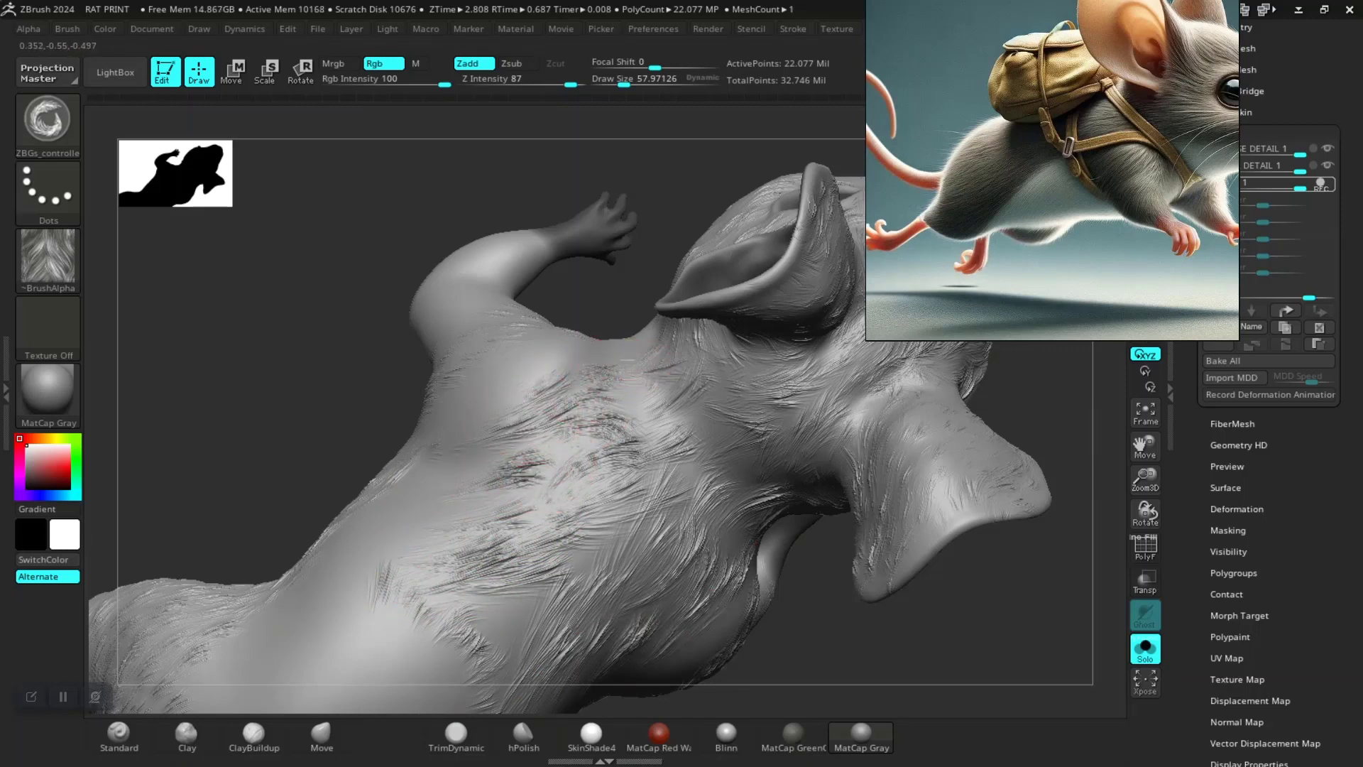
{"action": "mouse_move", "coordinate": [517, 360]}
{"action": "left_mouse_down"}
{"action": "mouse_move", "coordinate": [547, 334]}
{"action": "mouse_move", "coordinate": [450, 390]}
{"action": "mouse_move", "coordinate": [469, 497]}
{"action": "mouse_move", "coordinate": [398, 526]}
{"action": "mouse_move", "coordinate": [412, 556]}
{"action": "left_mouse_up"}
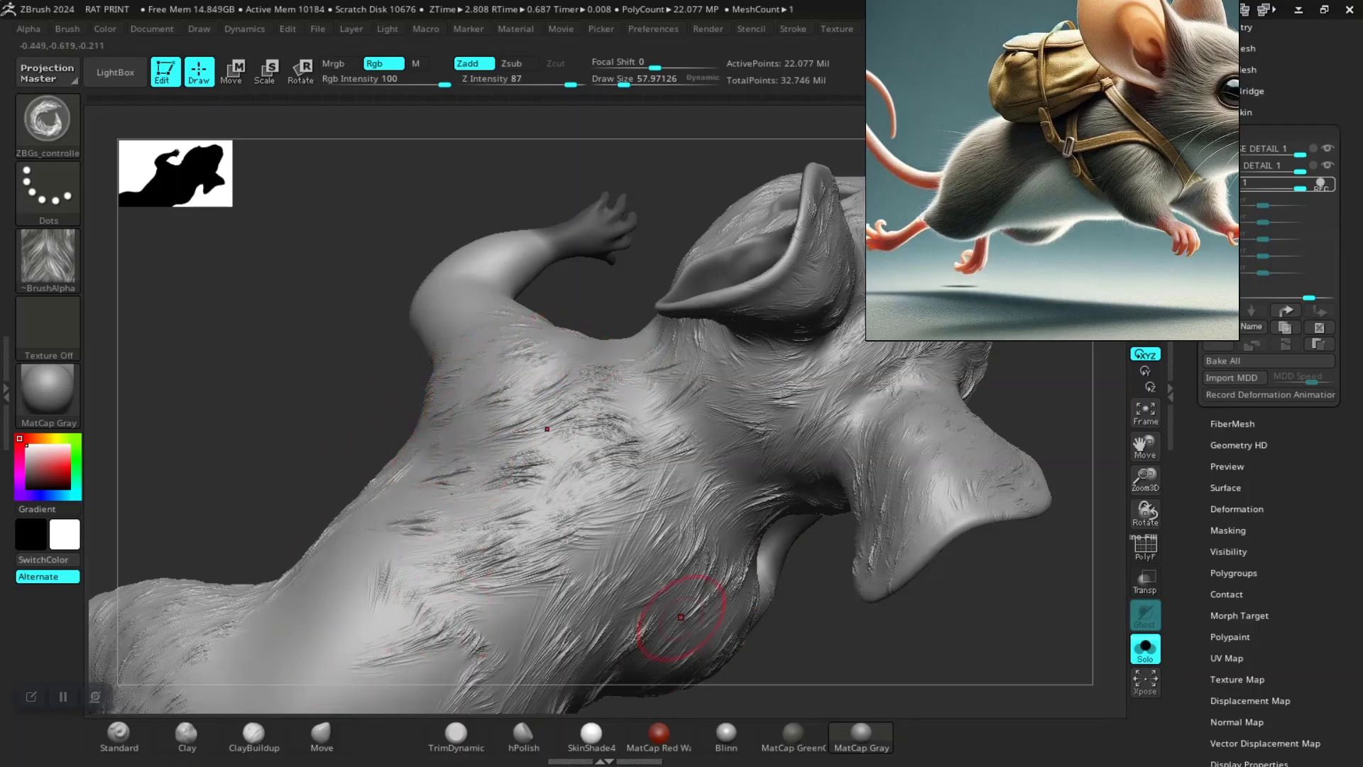
{"action": "key", "text": "f"}
{"action": "mouse_move", "coordinate": [680, 617]}
{"action": "right_mouse_down"}
{"action": "mouse_move", "coordinate": [526, 378]}
{"action": "mouse_move", "coordinate": [508, 280]}
{"action": "mouse_move", "coordinate": [604, 473]}
{"action": "mouse_move", "coordinate": [723, 554]}
{"action": "right_mouse_up"}
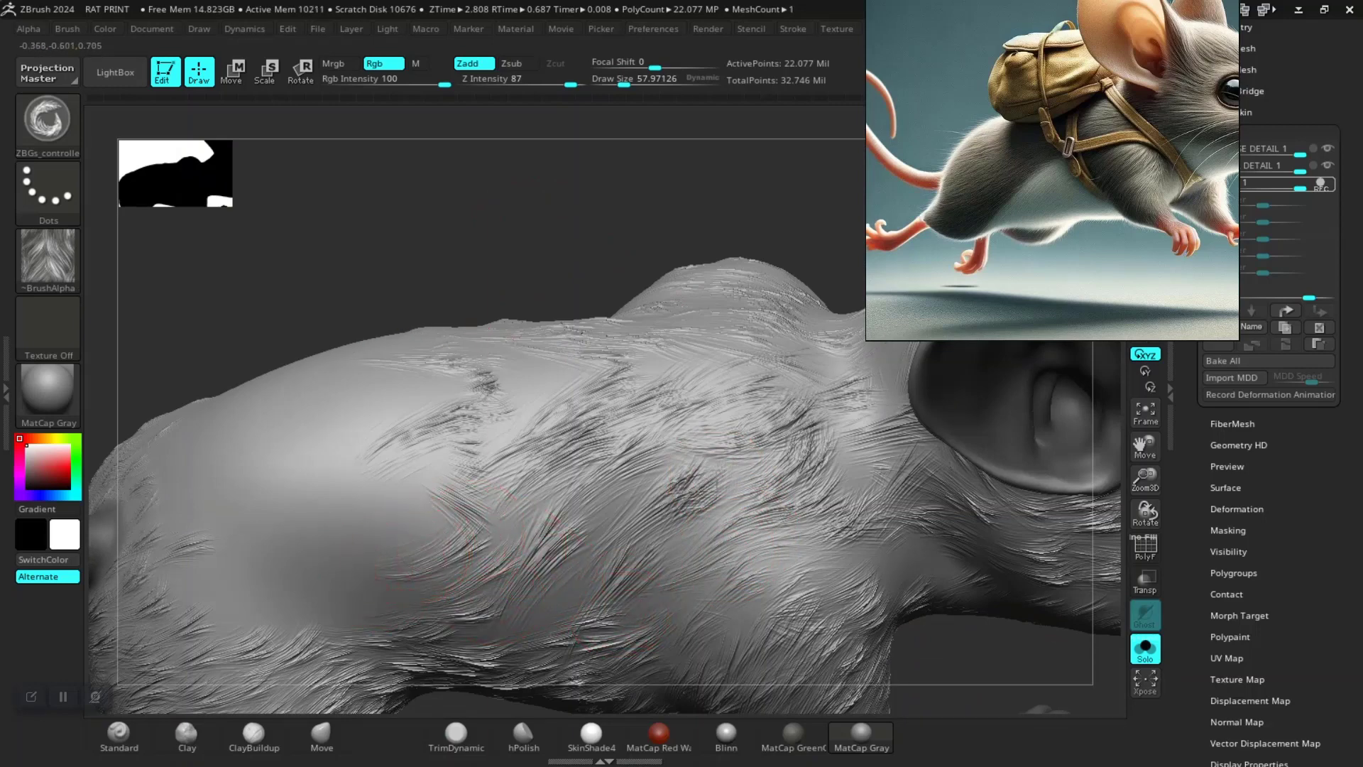
{"action": "mouse_move", "coordinate": [389, 500]}
{"action": "left_mouse_down"}
{"action": "mouse_move", "coordinate": [401, 508]}
{"action": "mouse_move", "coordinate": [393, 551]}
{"action": "left_mouse_up"}
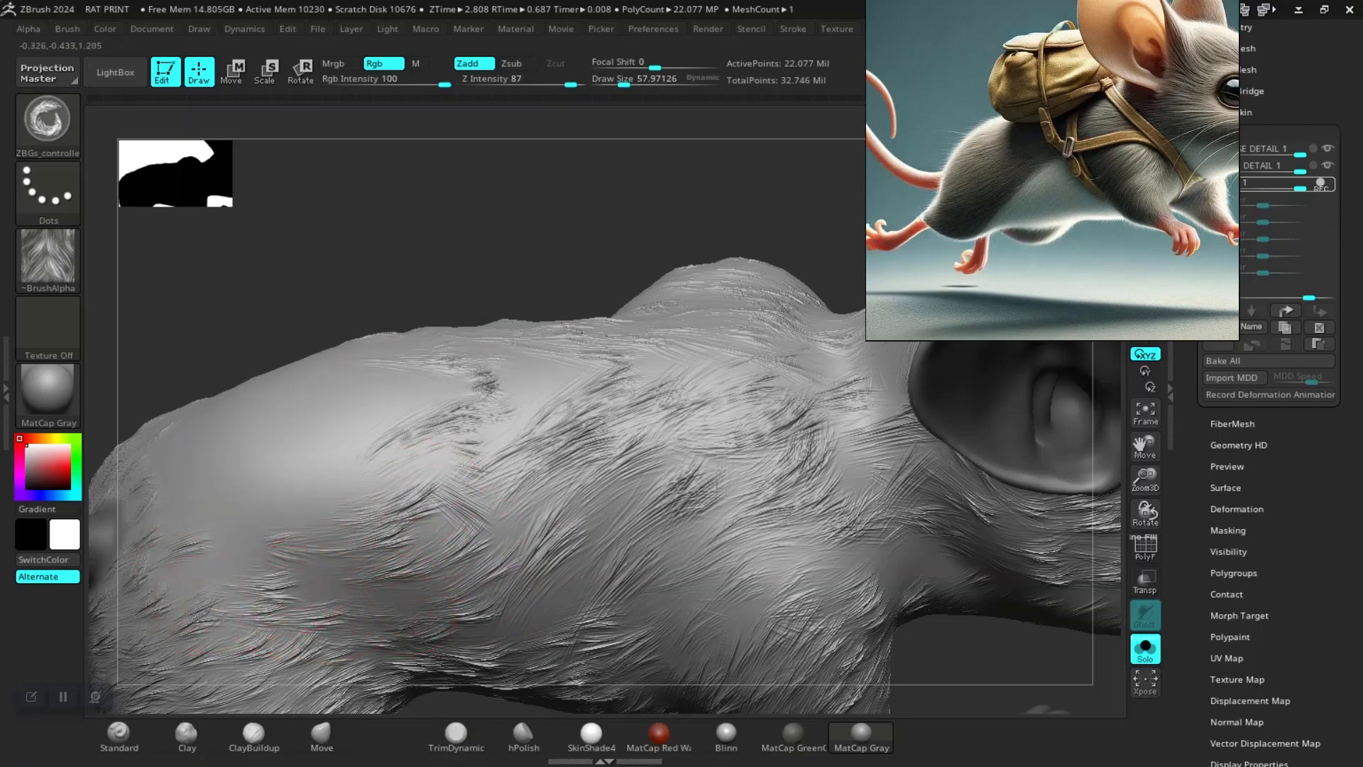
{"action": "left_click_drag", "start_coordinate": [243, 542], "coordinate": [292, 525]}
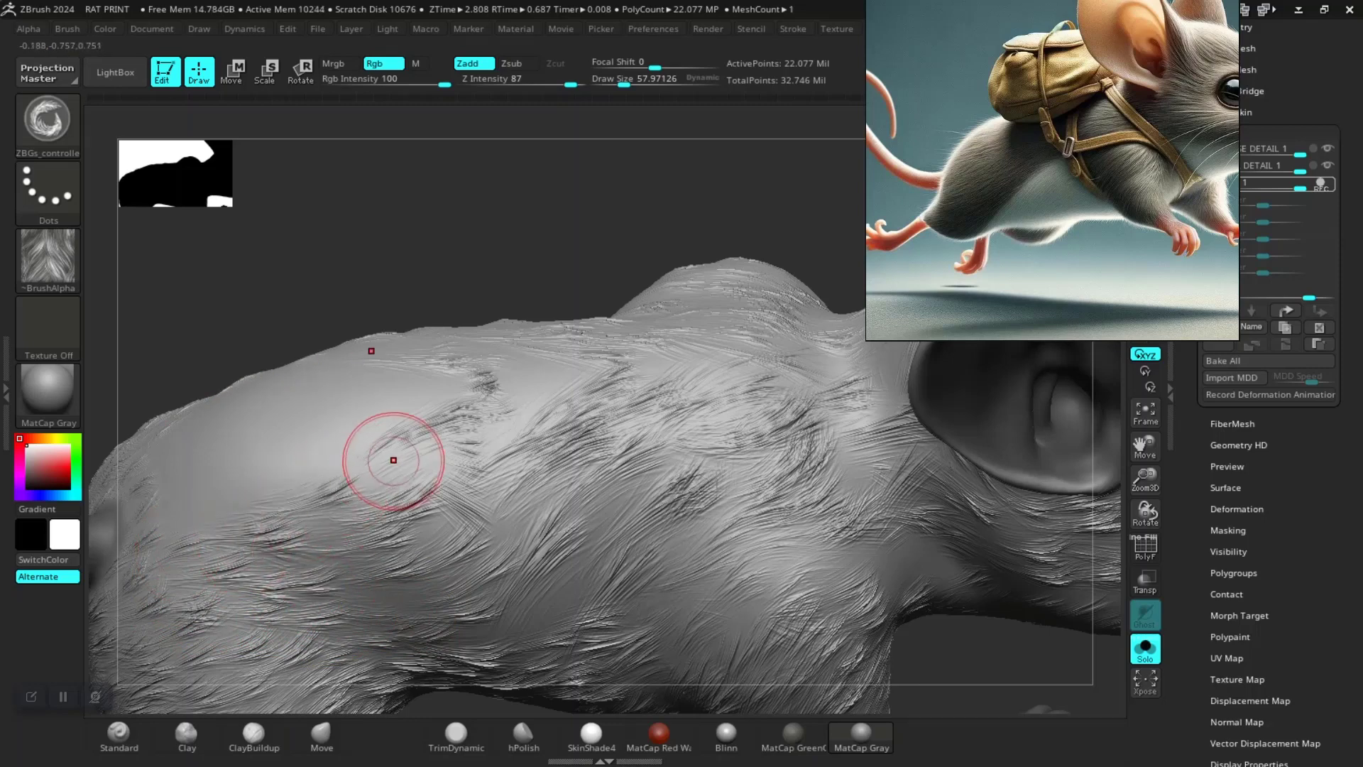
{"action": "mouse_move", "coordinate": [319, 270]}
{"action": "left_mouse_down"}
{"action": "mouse_move", "coordinate": [383, 318]}
{"action": "mouse_move", "coordinate": [526, 341]}
{"action": "left_mouse_up"}
{"action": "left_click_drag", "start_coordinate": [440, 412], "coordinate": [541, 371]}
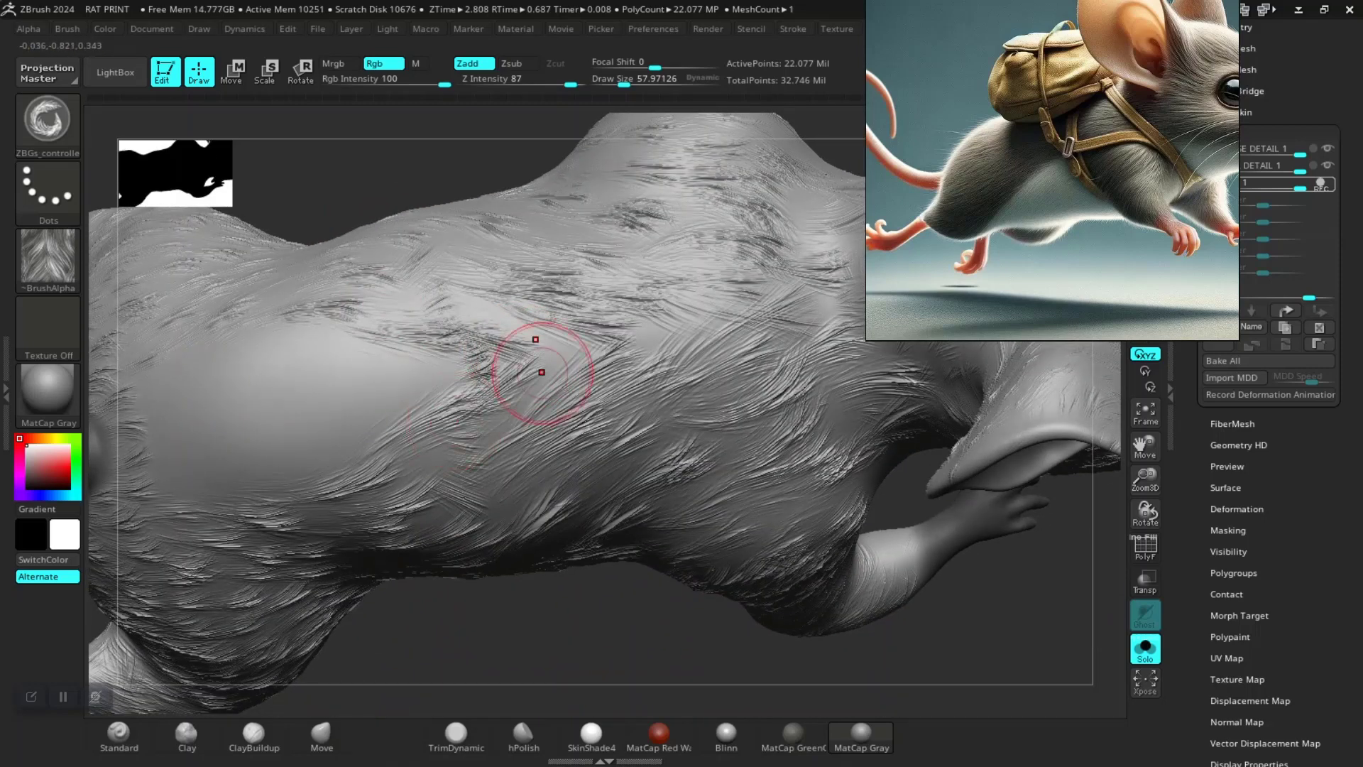
{"action": "left_click_drag", "start_coordinate": [483, 419], "coordinate": [554, 327]}
{"action": "mouse_move", "coordinate": [358, 469]}
{"action": "left_mouse_down"}
{"action": "mouse_move", "coordinate": [305, 461]}
{"action": "mouse_move", "coordinate": [218, 481]}
{"action": "mouse_move", "coordinate": [204, 450]}
{"action": "mouse_move", "coordinate": [277, 426]}
{"action": "left_mouse_up"}
{"action": "mouse_move", "coordinate": [269, 369]}
{"action": "left_mouse_down"}
{"action": "mouse_move", "coordinate": [350, 411]}
{"action": "mouse_move", "coordinate": [305, 355]}
{"action": "left_mouse_up"}
{"action": "left_click_drag", "start_coordinate": [312, 433], "coordinate": [334, 348]}
{"action": "mouse_move", "coordinate": [369, 426]}
{"action": "left_mouse_down"}
{"action": "mouse_move", "coordinate": [461, 347]}
{"action": "mouse_move", "coordinate": [426, 411]}
{"action": "left_mouse_up"}
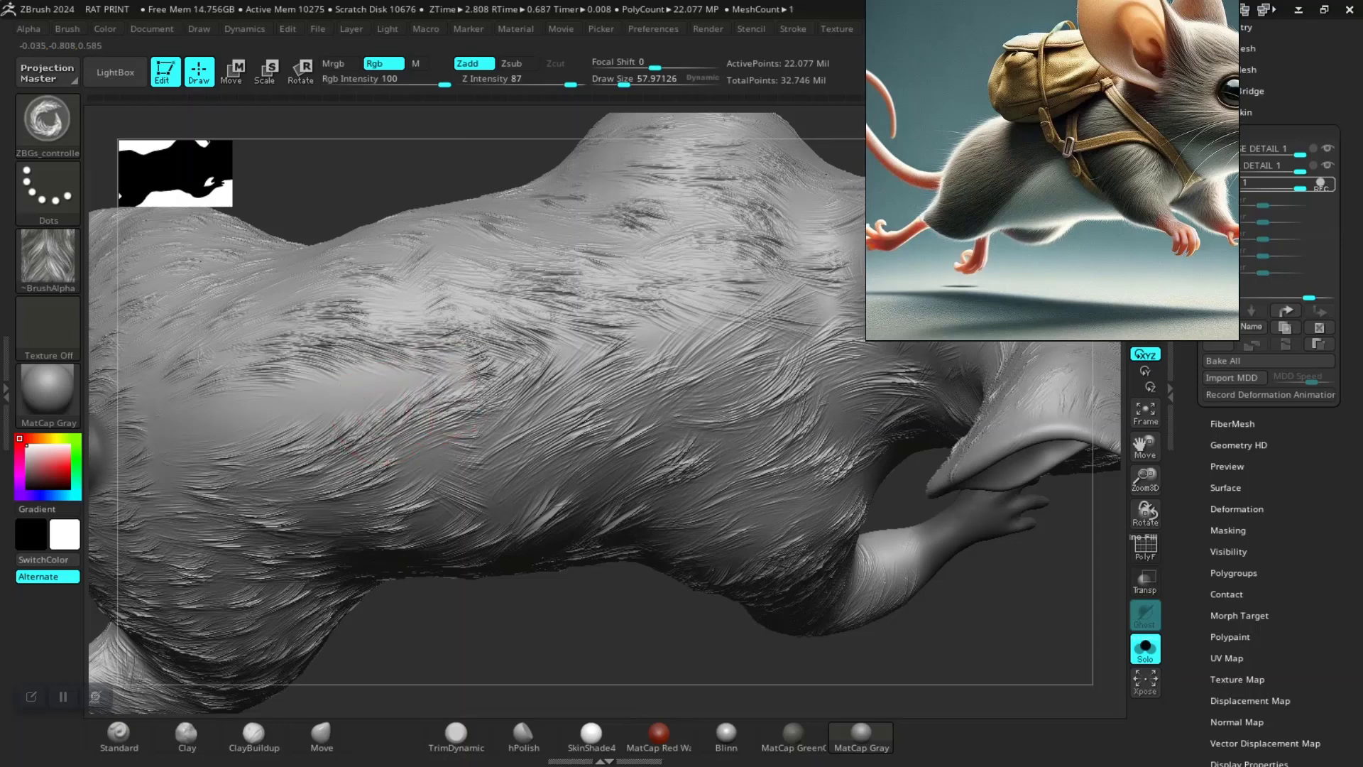
{"action": "mouse_move", "coordinate": [397, 355]}
{"action": "left_mouse_down"}
{"action": "mouse_move", "coordinate": [305, 426]}
{"action": "mouse_move", "coordinate": [241, 404]}
{"action": "left_mouse_up"}
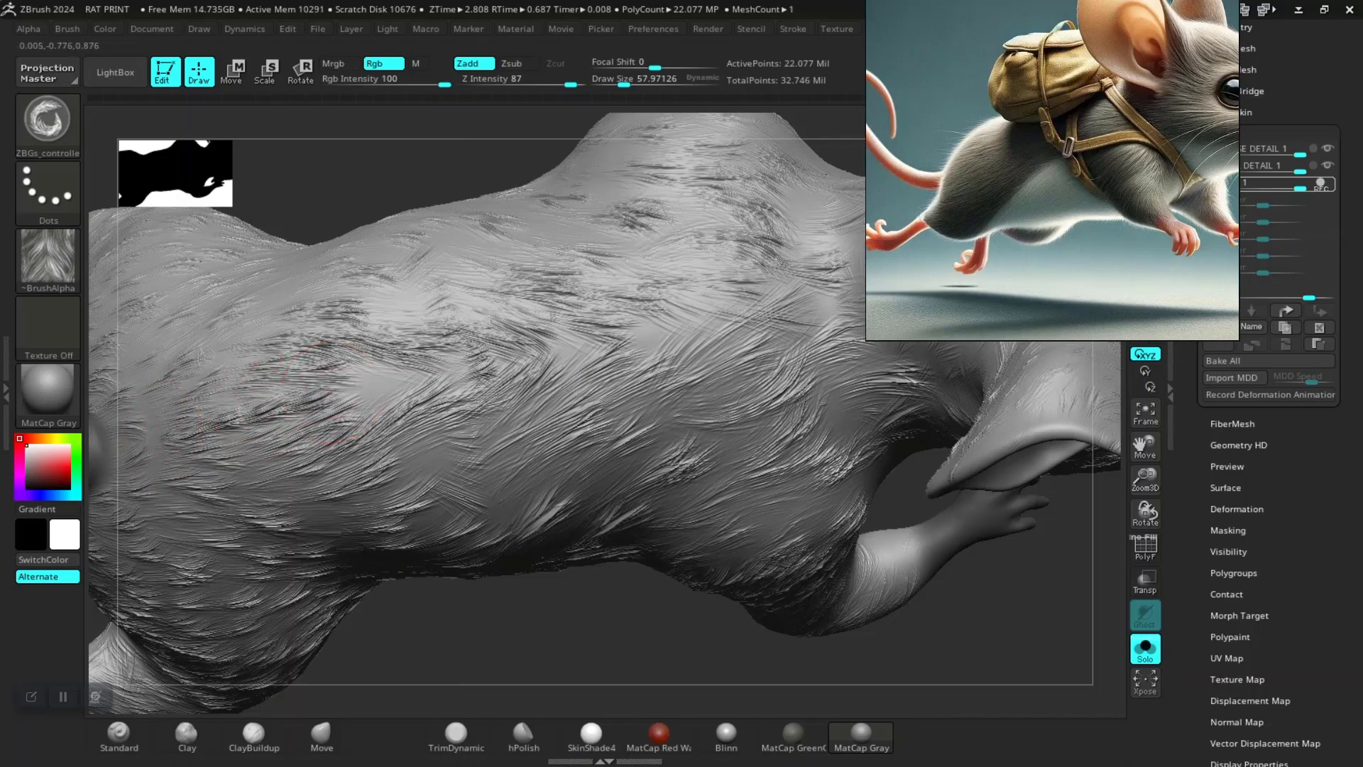
{"action": "left_click_drag", "start_coordinate": [380, 365], "coordinate": [330, 401]}
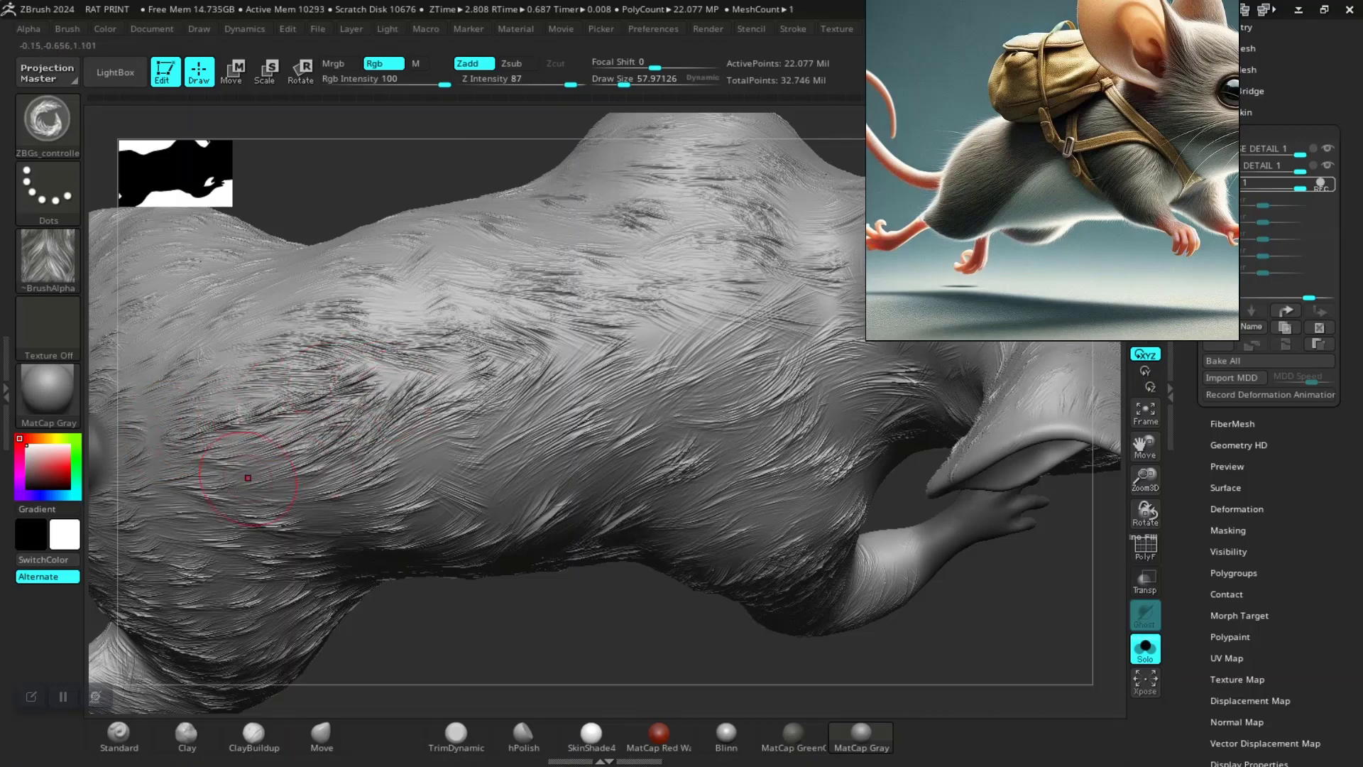
{"action": "key", "text": "f"}
{"action": "mouse_move", "coordinate": [482, 593]}
{"action": "left_mouse_down"}
{"action": "mouse_move", "coordinate": [435, 471]}
{"action": "mouse_move", "coordinate": [469, 284]}
{"action": "left_mouse_up"}
{"action": "mouse_move", "coordinate": [592, 639]}
{"action": "left_mouse_down"}
{"action": "mouse_move", "coordinate": [554, 529]}
{"action": "mouse_move", "coordinate": [607, 522]}
{"action": "mouse_move", "coordinate": [472, 638]}
{"action": "mouse_move", "coordinate": [642, 633]}
{"action": "mouse_move", "coordinate": [497, 625]}
{"action": "mouse_move", "coordinate": [351, 542]}
{"action": "left_mouse_up"}
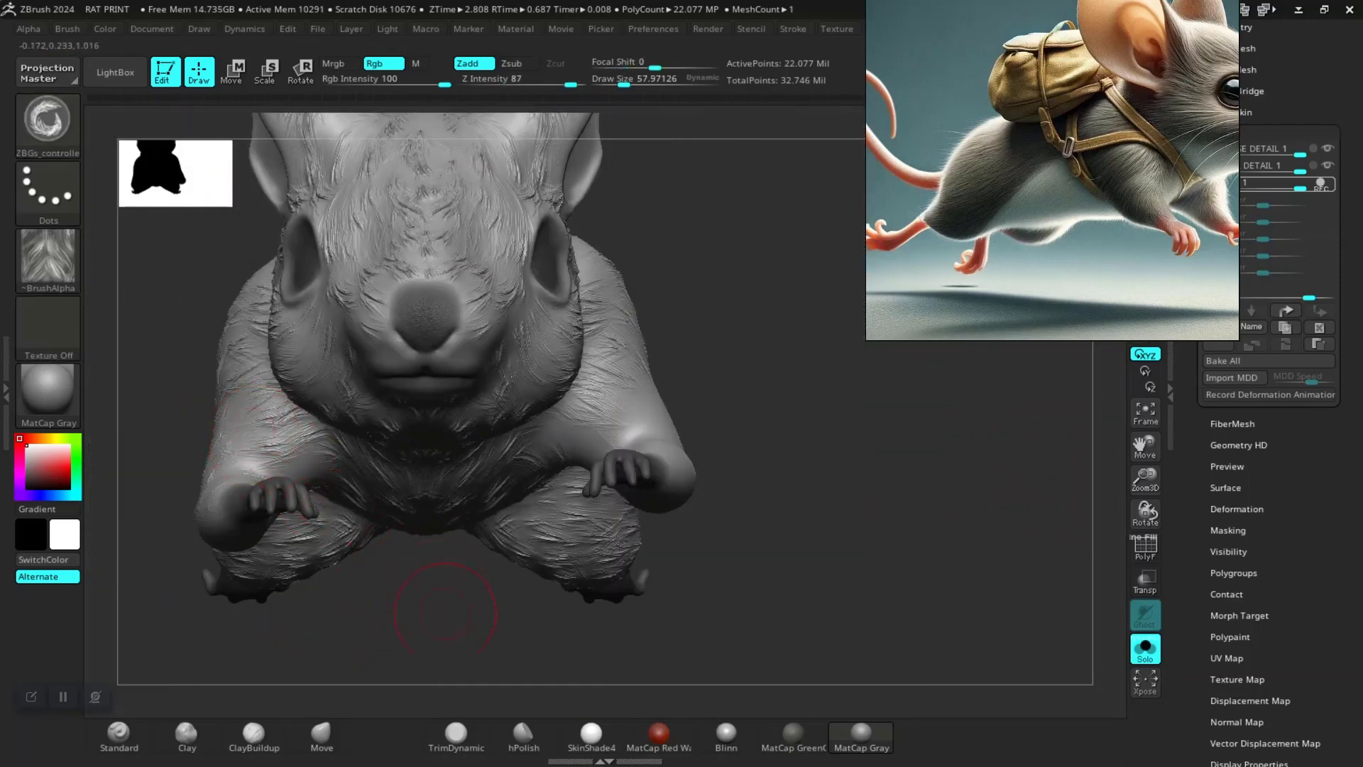
{"action": "left_click_drag", "start_coordinate": [445, 612], "coordinate": [440, 568]}
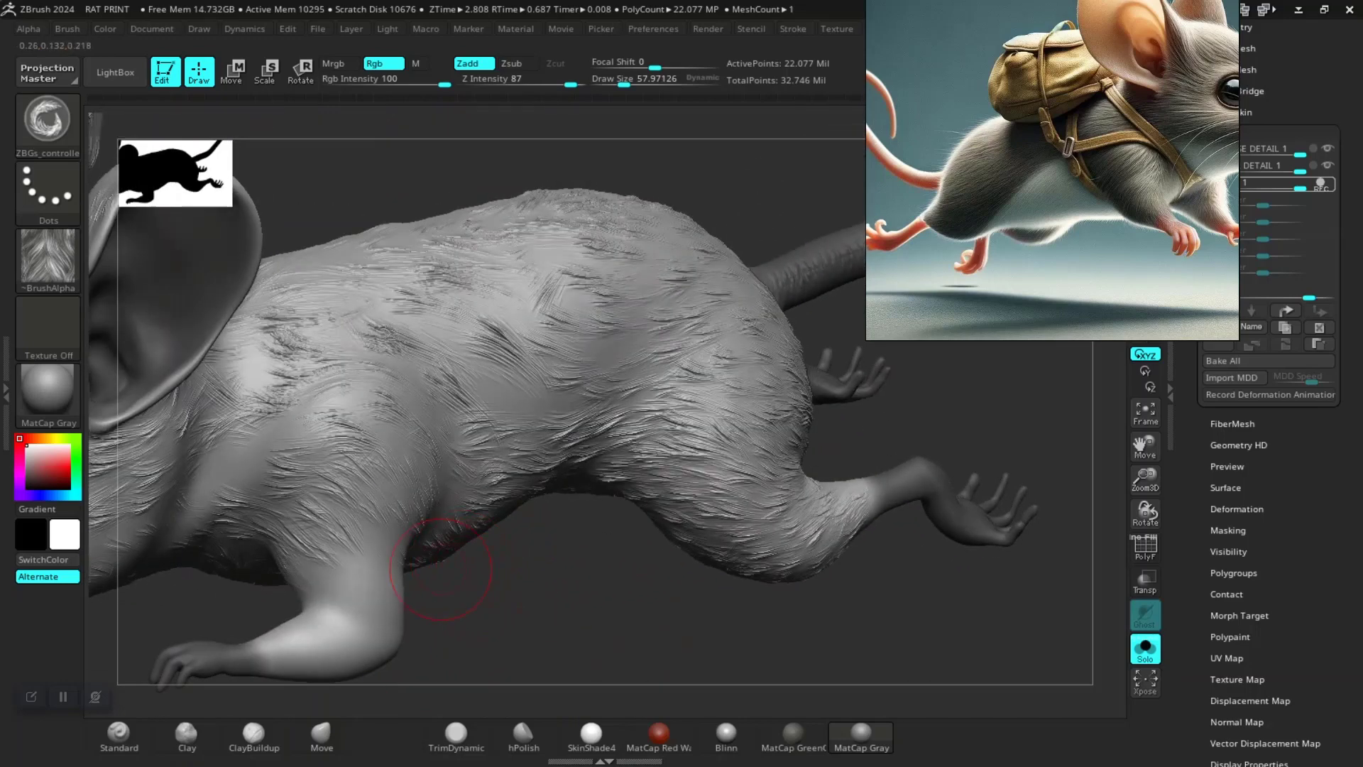
{"action": "left_click_drag", "start_coordinate": [486, 617], "coordinate": [374, 529]}
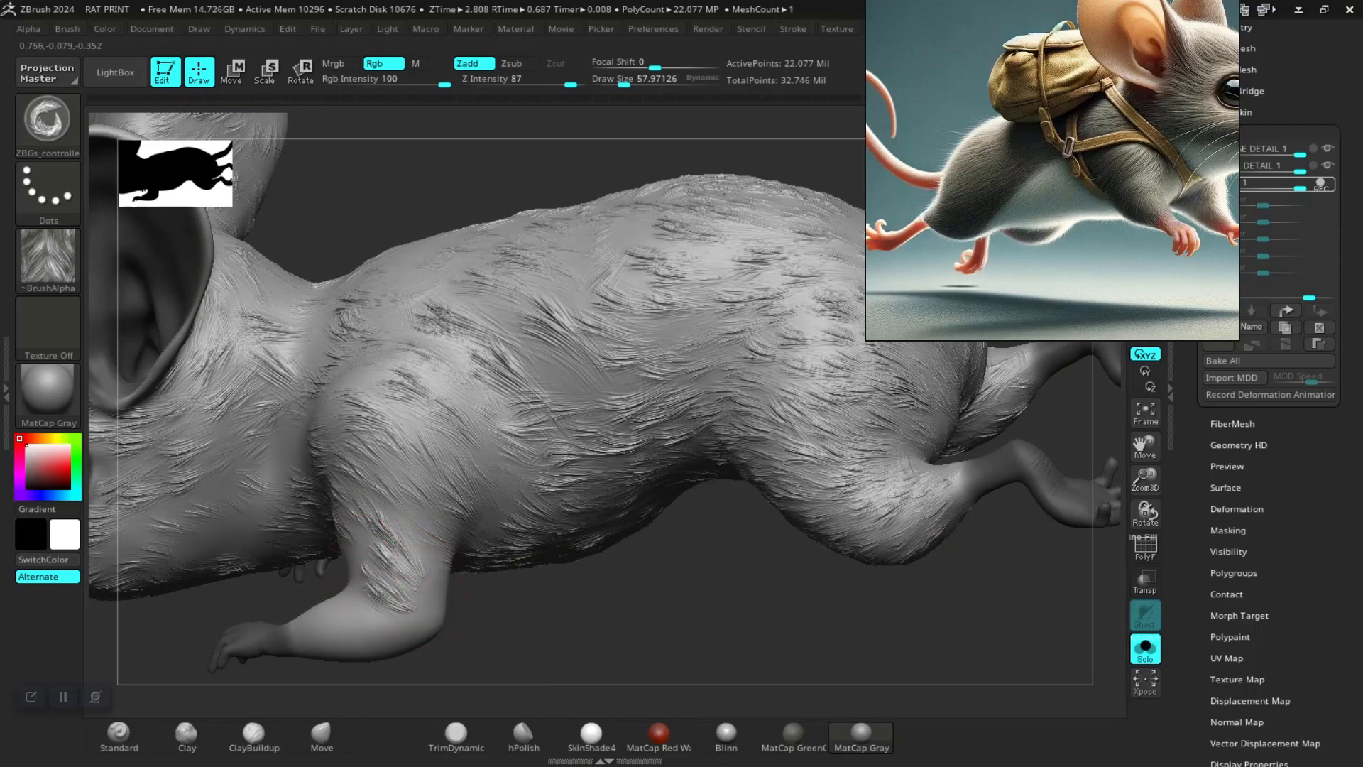
{"action": "left_click_drag", "start_coordinate": [363, 601], "coordinate": [388, 529]}
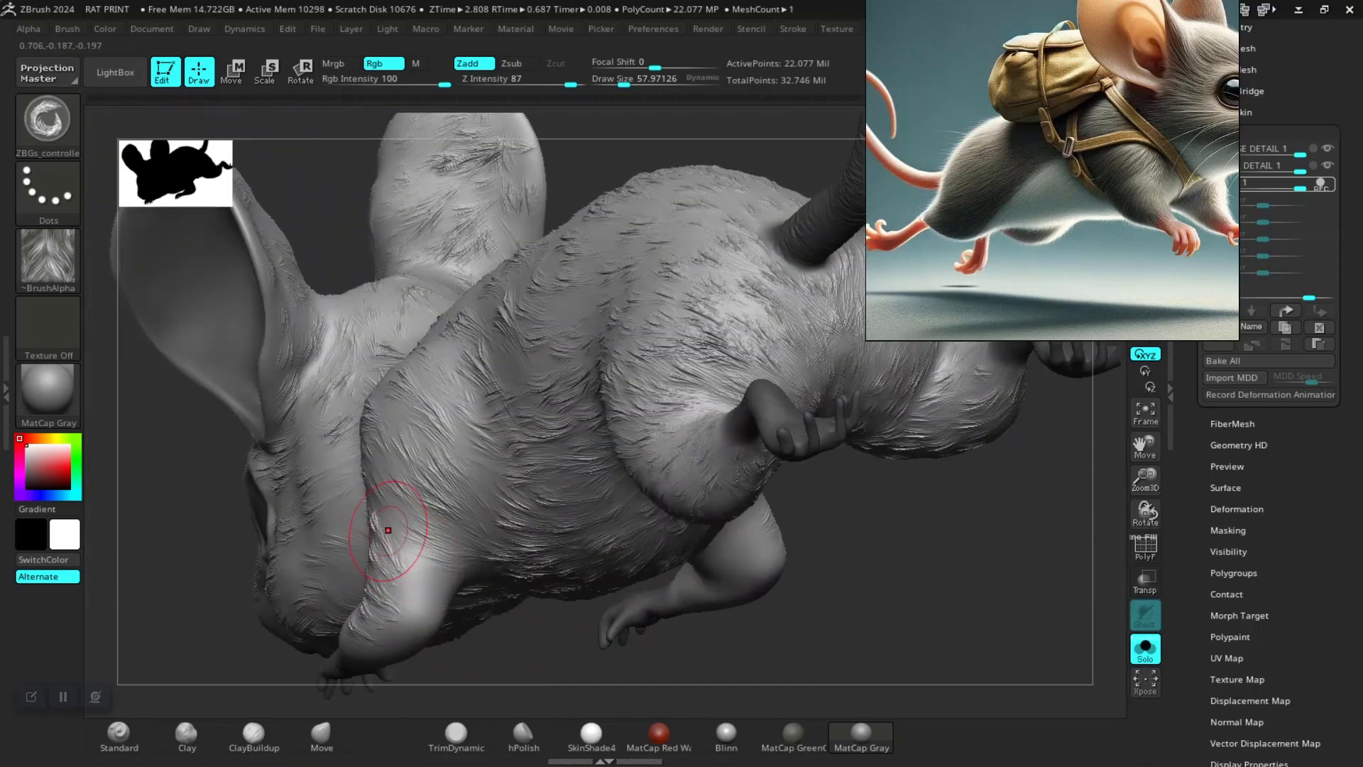
{"action": "left_click_drag", "start_coordinate": [496, 666], "coordinate": [443, 584]}
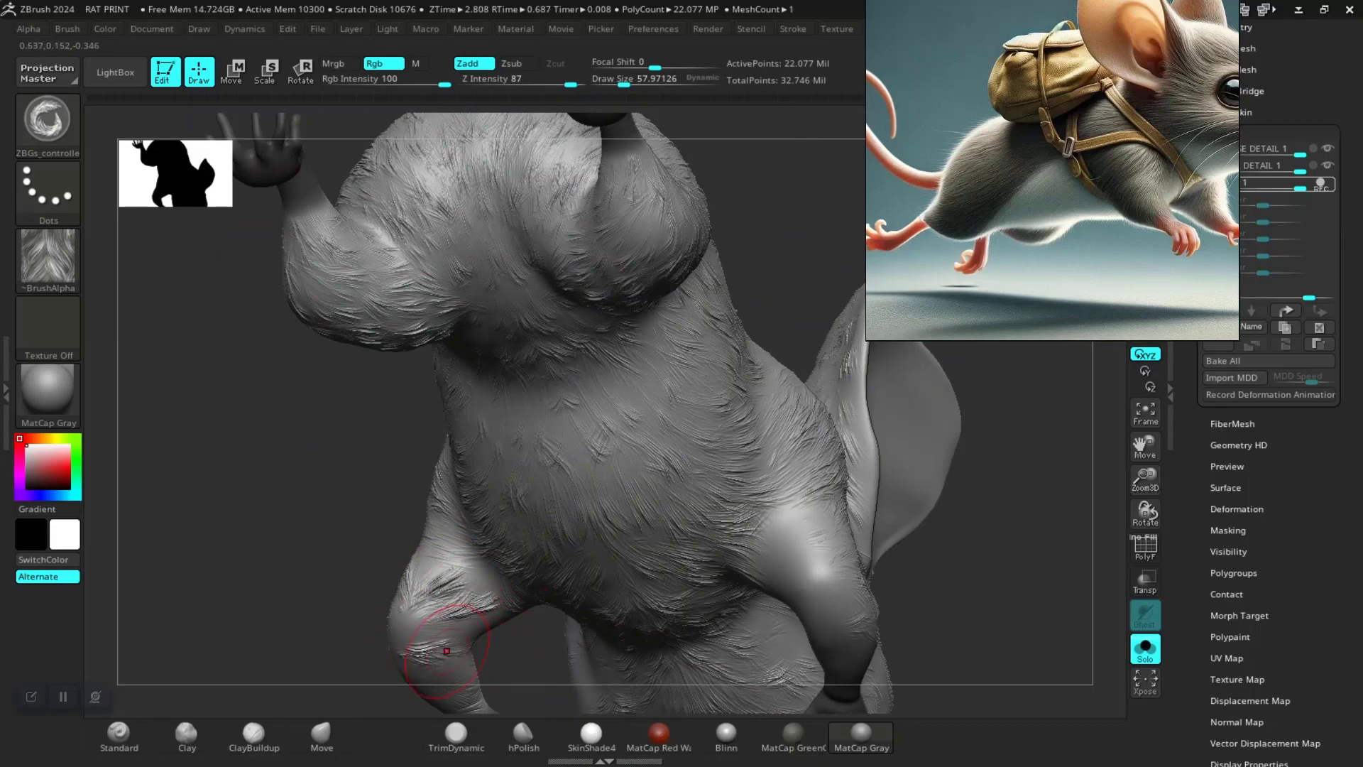
{"action": "left_click_drag", "start_coordinate": [469, 655], "coordinate": [381, 677]}
{"action": "mouse_move", "coordinate": [267, 599]}
{"action": "left_mouse_down"}
{"action": "mouse_move", "coordinate": [514, 577]}
{"action": "mouse_move", "coordinate": [421, 535]}
{"action": "left_mouse_up"}
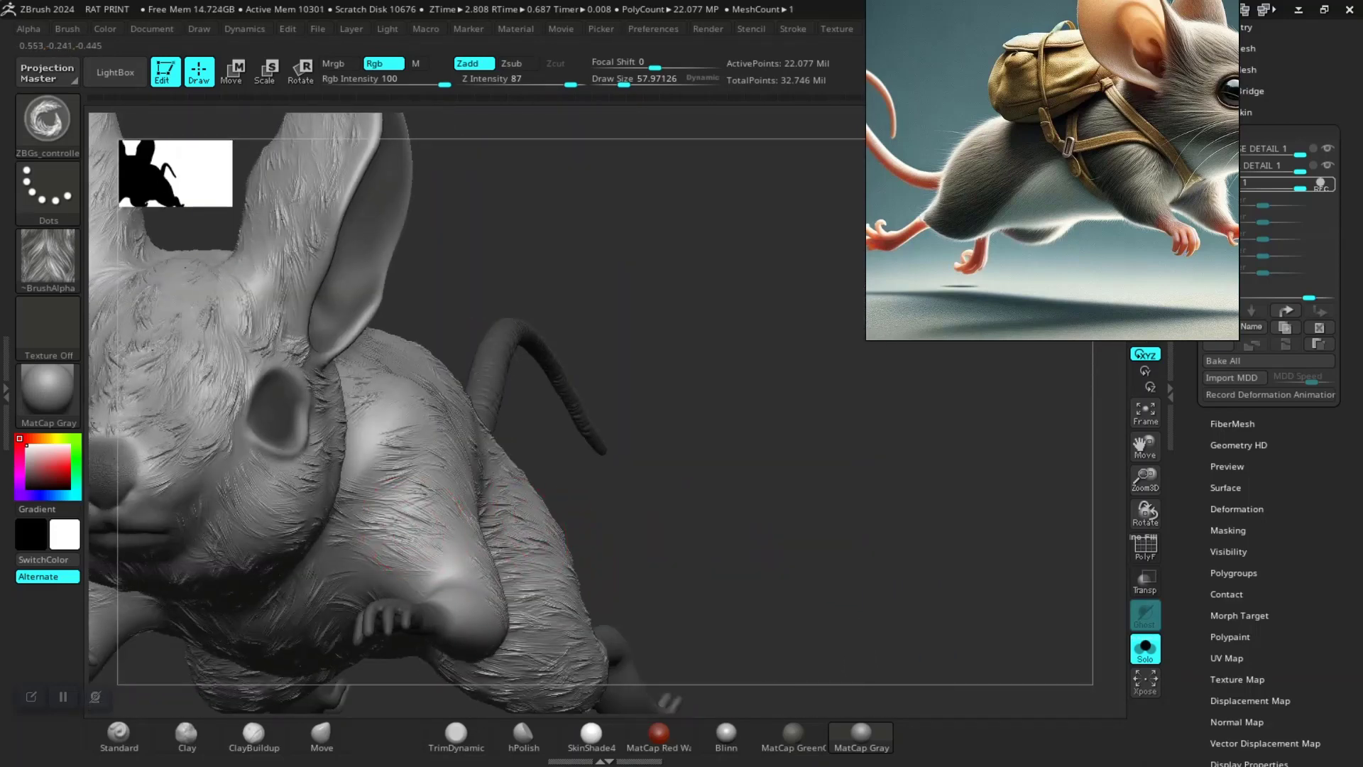
{"action": "left_click_drag", "start_coordinate": [454, 596], "coordinate": [370, 599]}
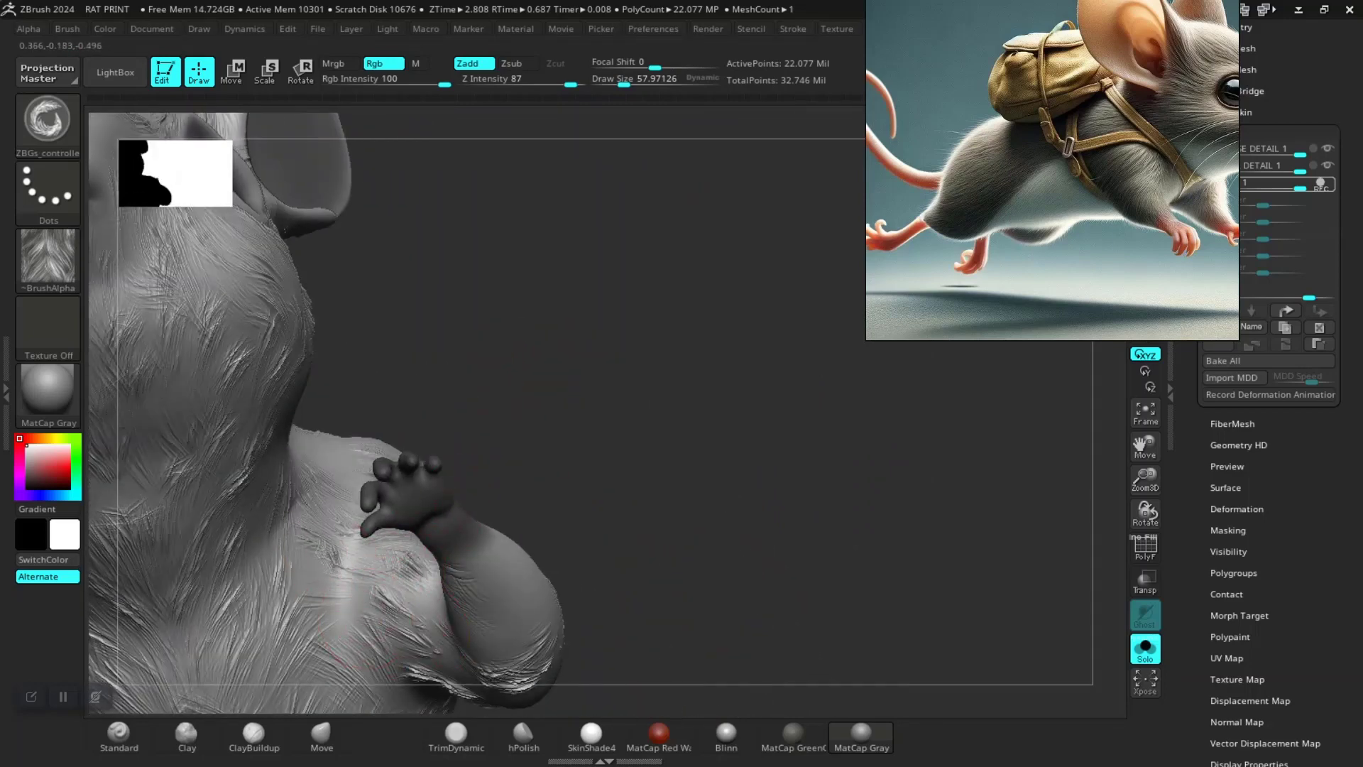
{"action": "left_click_drag", "start_coordinate": [310, 563], "coordinate": [568, 589]}
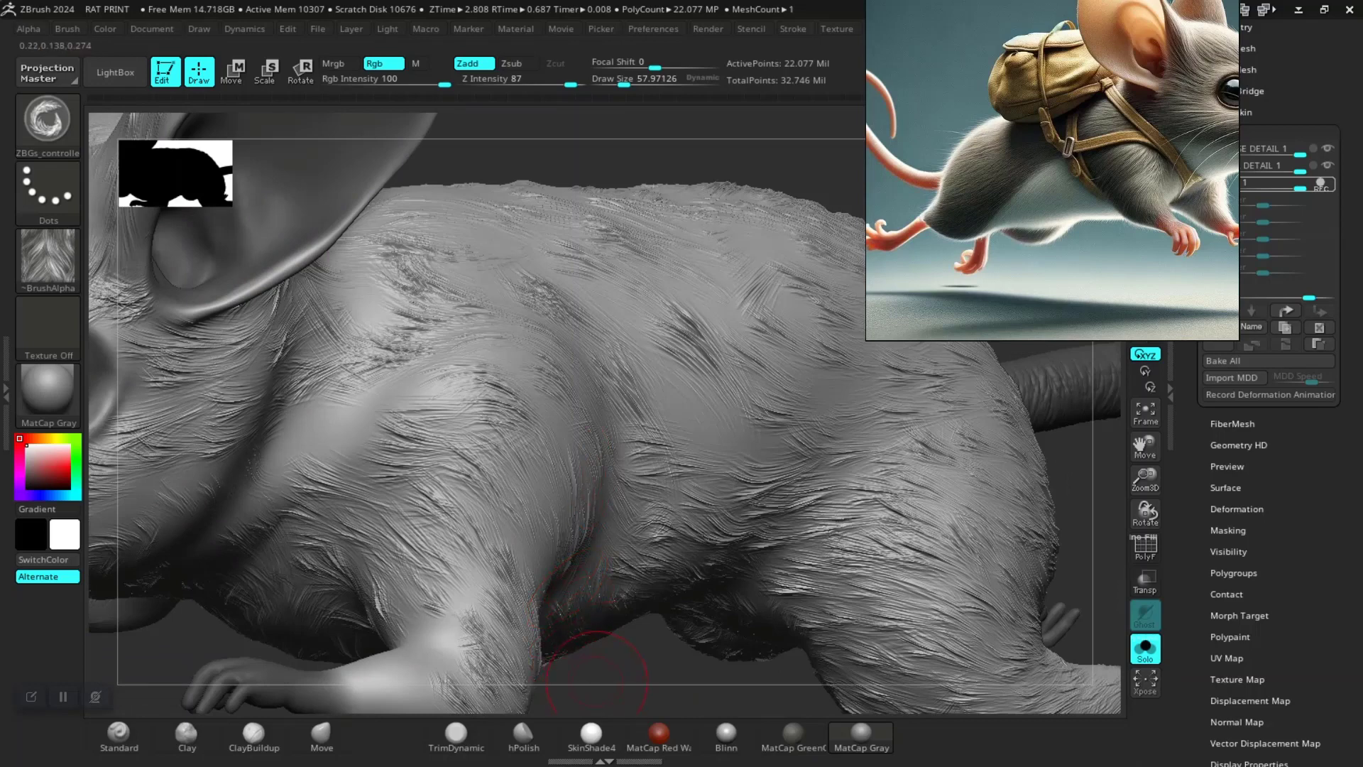
{"action": "left_click_drag", "start_coordinate": [596, 678], "coordinate": [446, 576]}
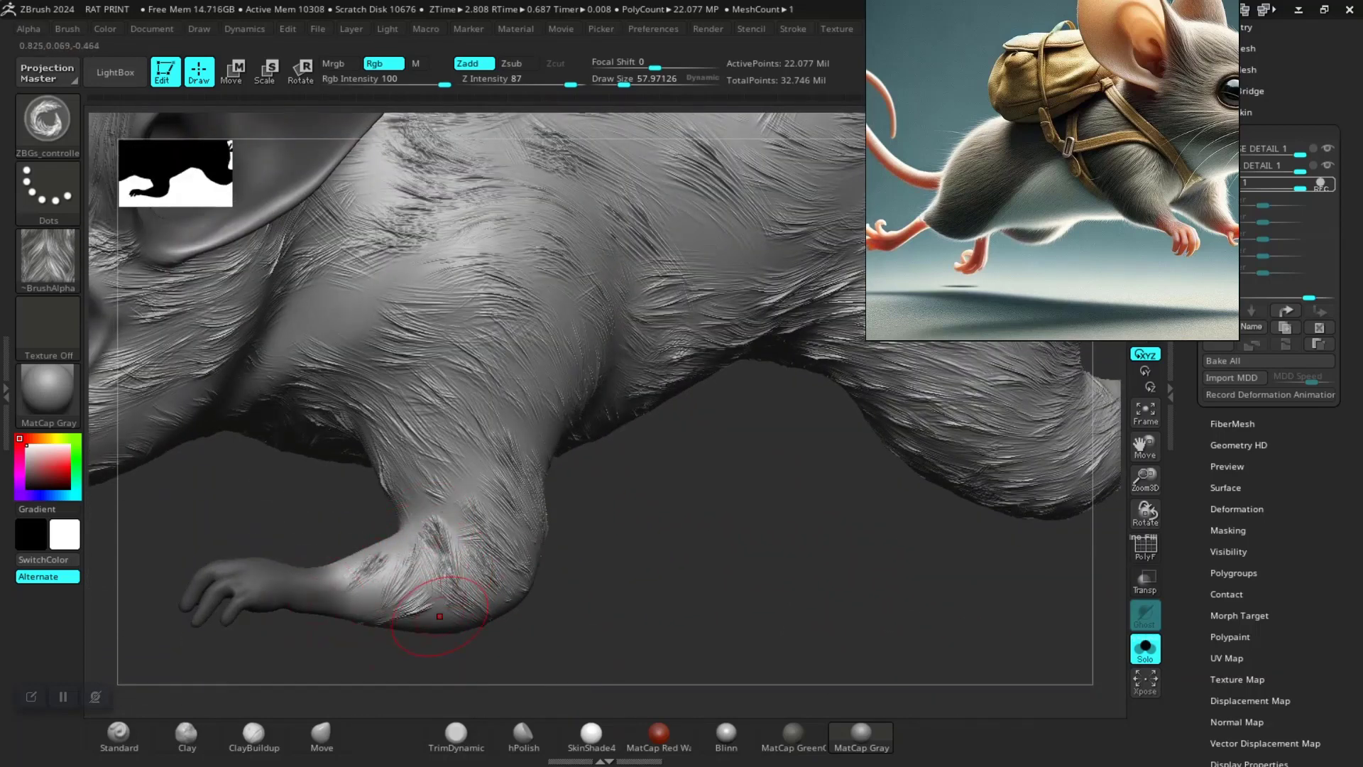
{"action": "left_click_drag", "start_coordinate": [440, 617], "coordinate": [369, 553]}
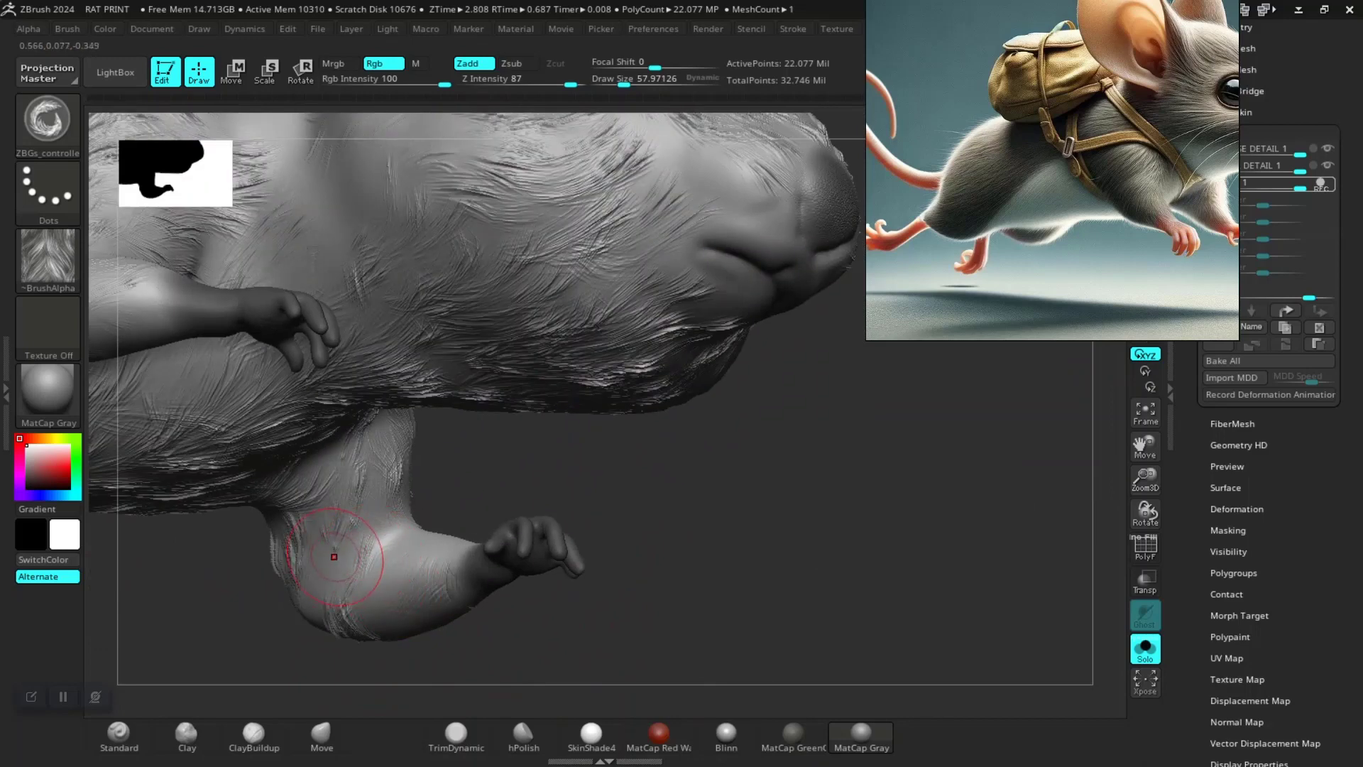
{"action": "left_click_drag", "start_coordinate": [387, 549], "coordinate": [428, 558]}
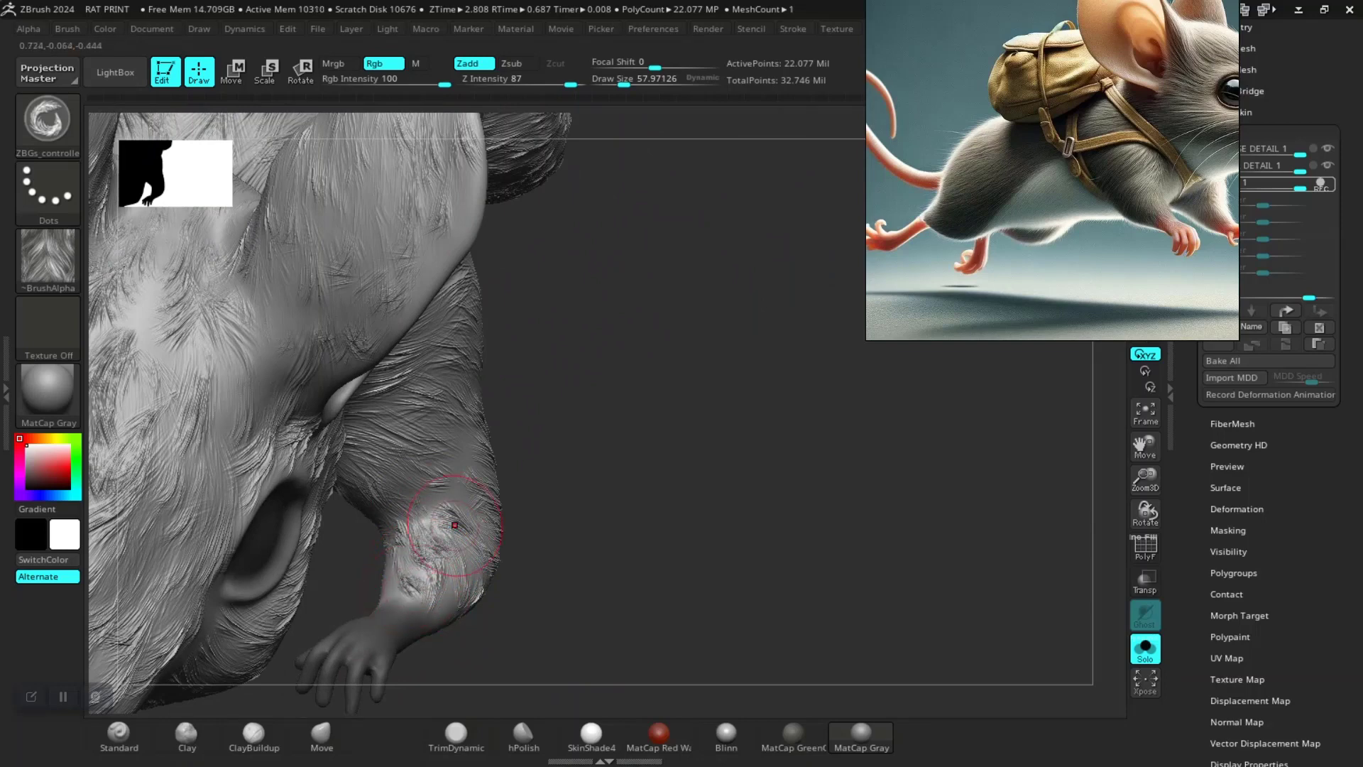
{"action": "left_click_drag", "start_coordinate": [455, 525], "coordinate": [344, 584]}
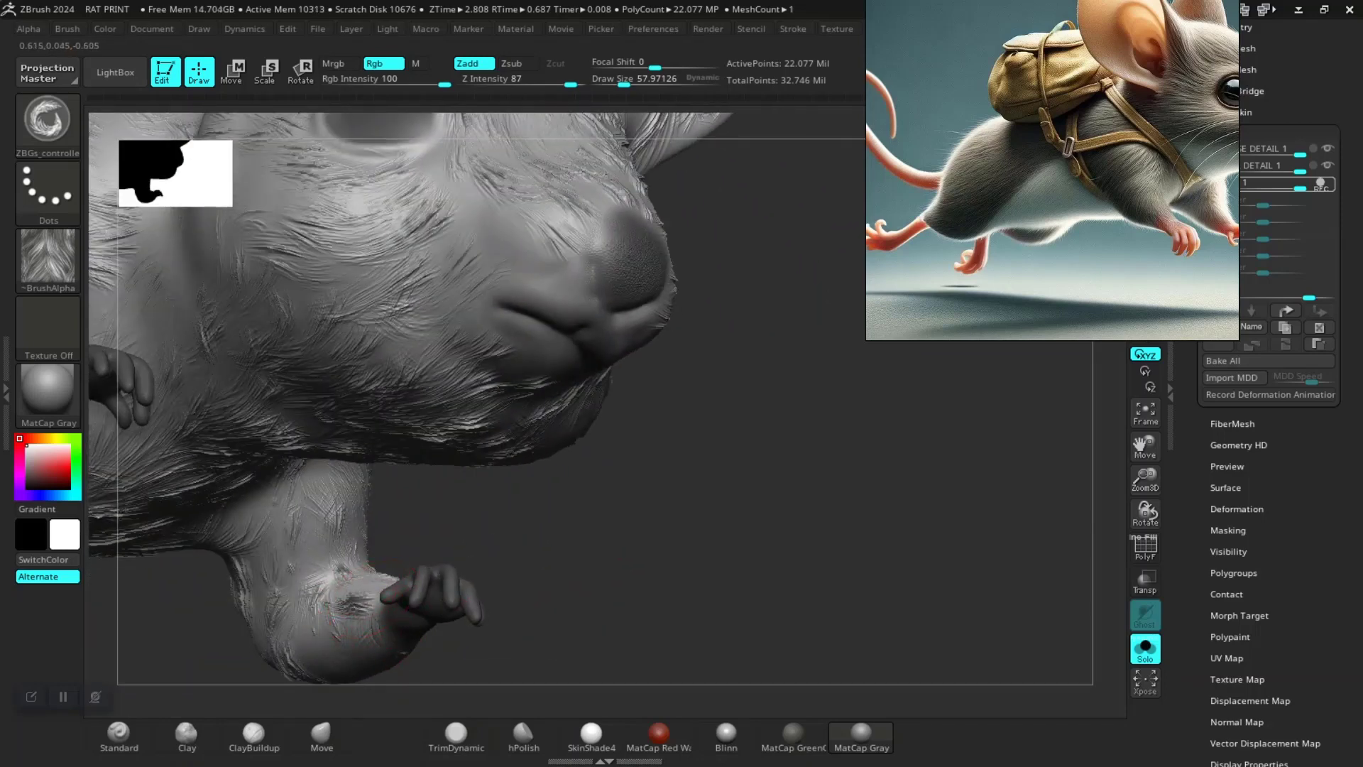
{"action": "key", "text": "ctrl"}
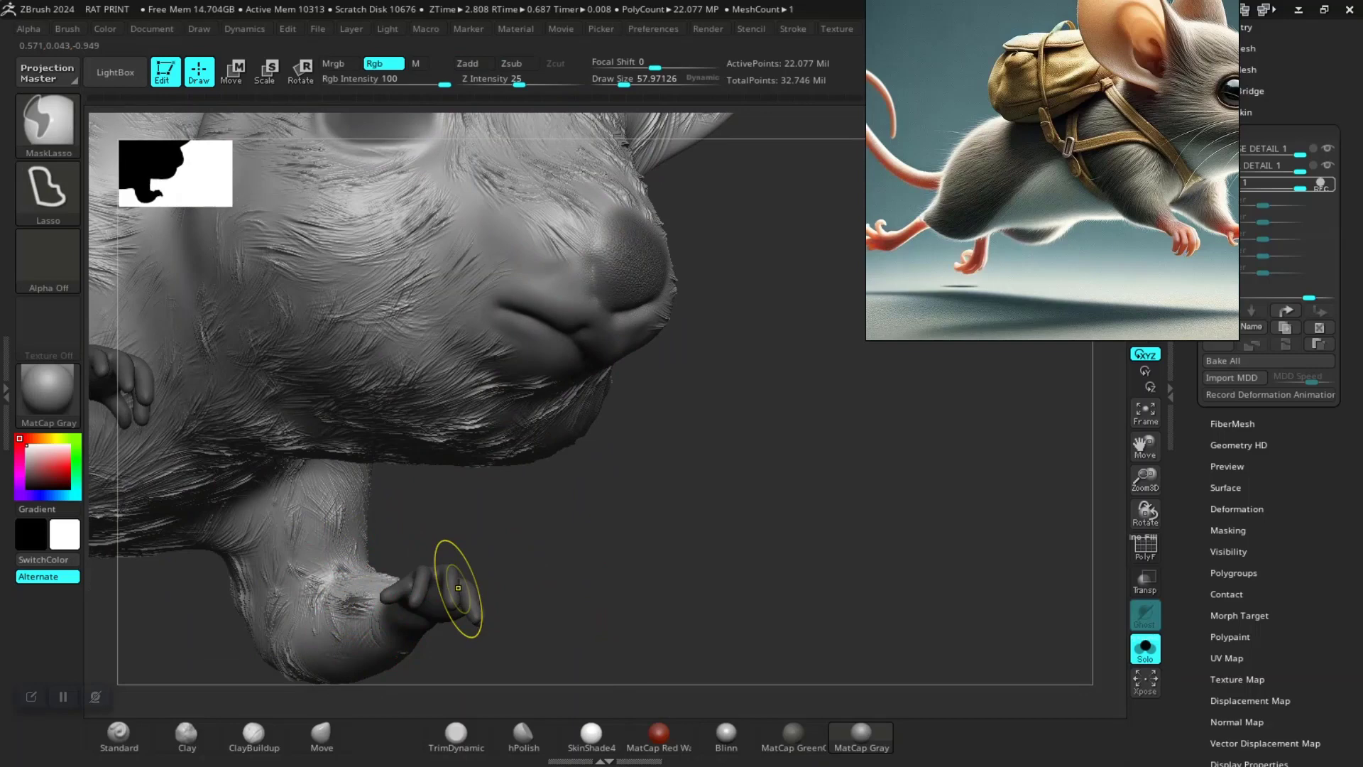
Zoom out and paint dark fur strands on the flank with Draw Size 103.87
{"action": "key", "text": "ctrl"}
{"action": "mouse_move", "coordinate": [574, 547]}
{"action": "left_mouse_down"}
{"action": "mouse_move", "coordinate": [444, 618]}
{"action": "mouse_move", "coordinate": [406, 583]}
{"action": "left_mouse_up"}
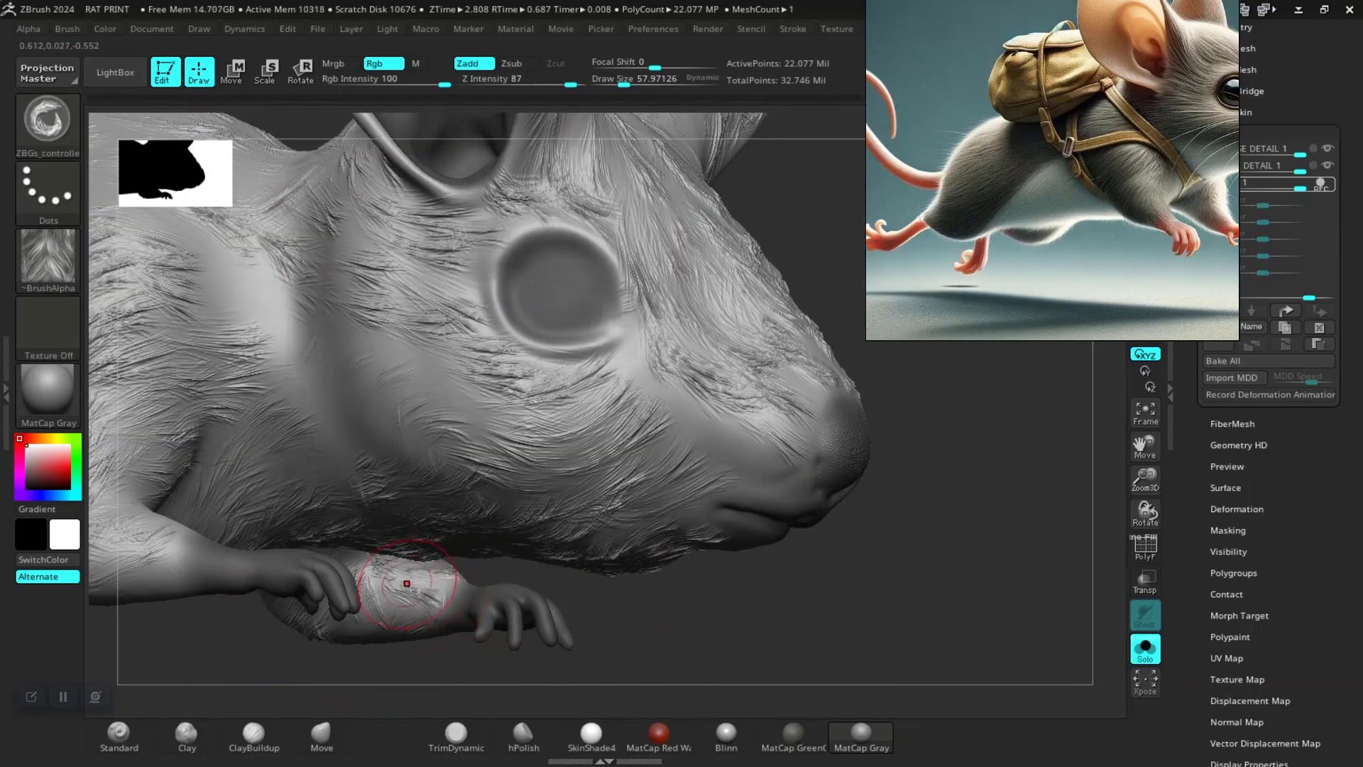
{"action": "mouse_move", "coordinate": [557, 565]}
{"action": "left_mouse_down"}
{"action": "mouse_move", "coordinate": [780, 474]}
{"action": "mouse_move", "coordinate": [602, 475]}
{"action": "left_mouse_up"}
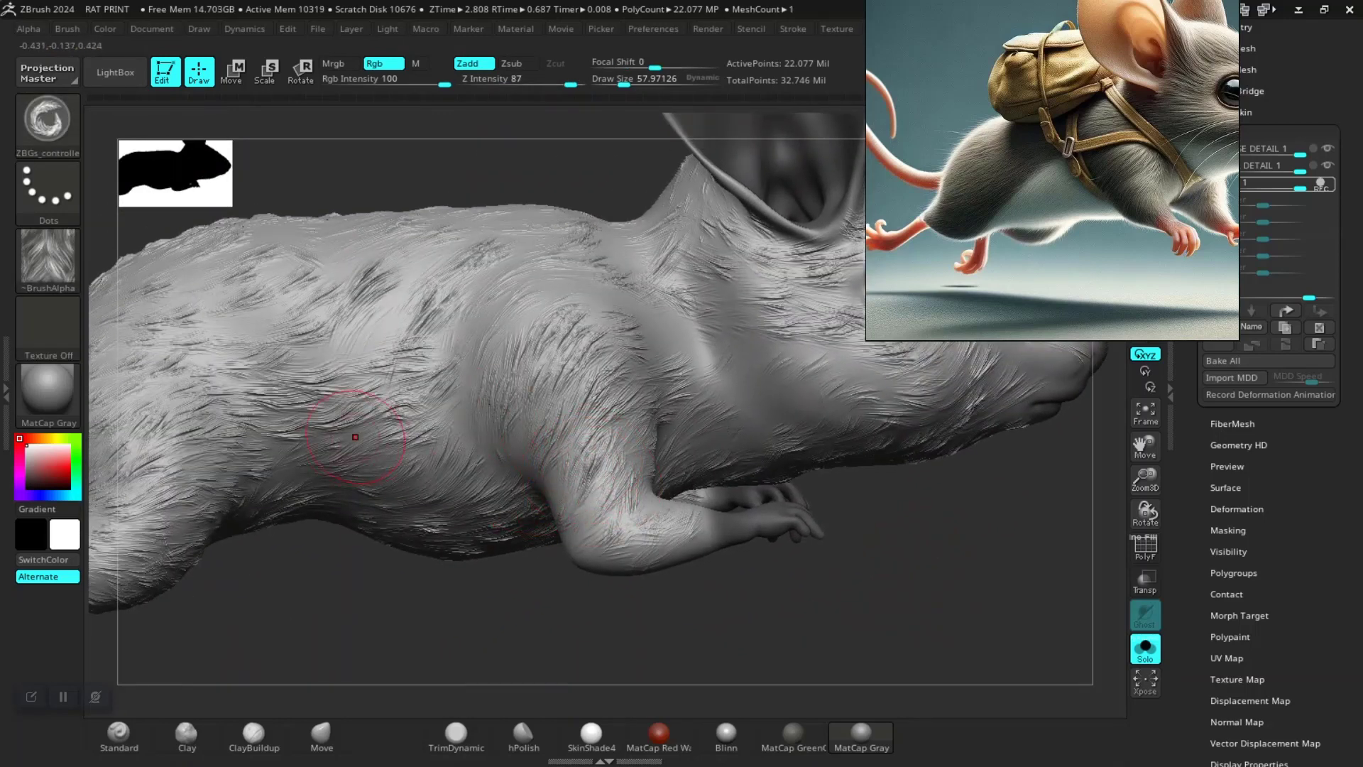
{"action": "mouse_move", "coordinate": [350, 602]}
{"action": "left_mouse_down", "text": "alt"}
{"action": "mouse_move", "coordinate": [457, 395]}
{"action": "mouse_move", "coordinate": [517, 359]}
{"action": "left_mouse_up", "text": "alt"}
{"action": "key", "text": "space"}
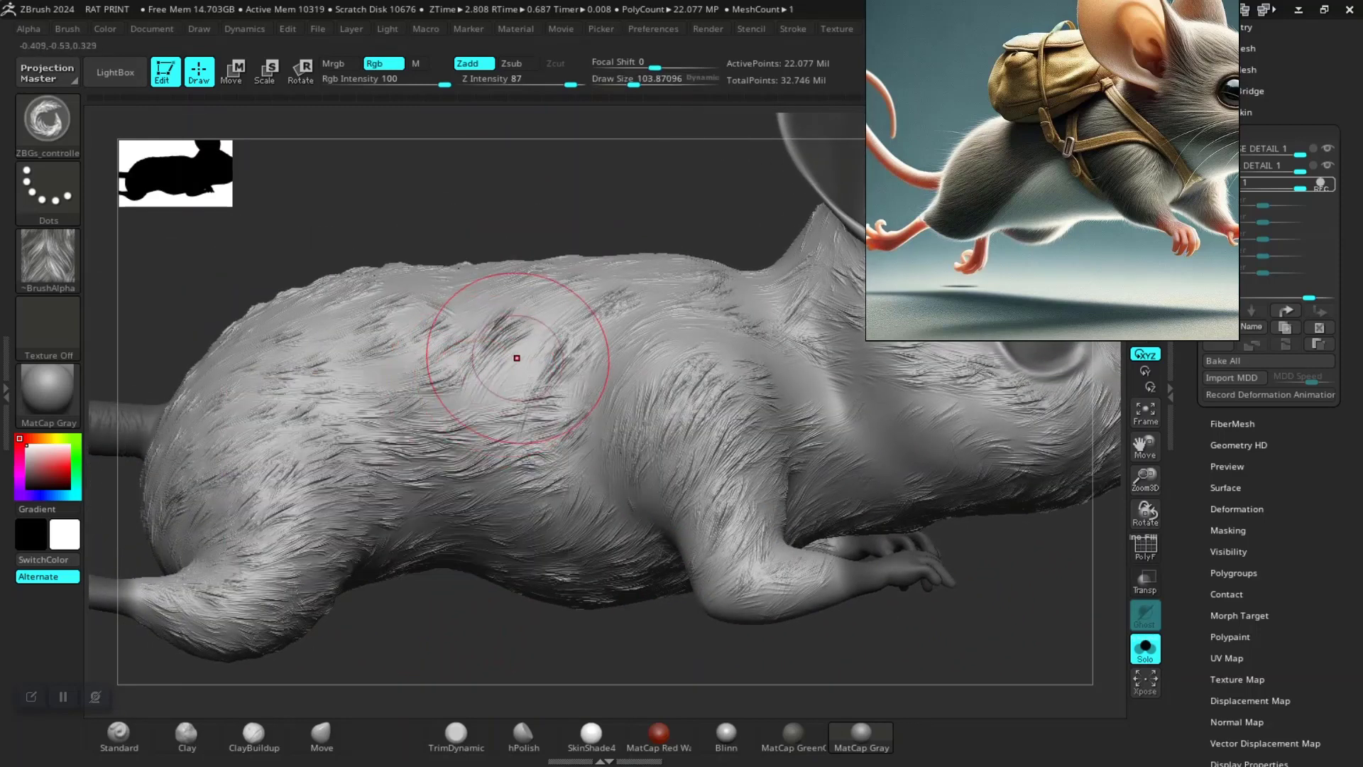
{"action": "left_click_drag", "start_coordinate": [416, 383], "coordinate": [523, 380]}
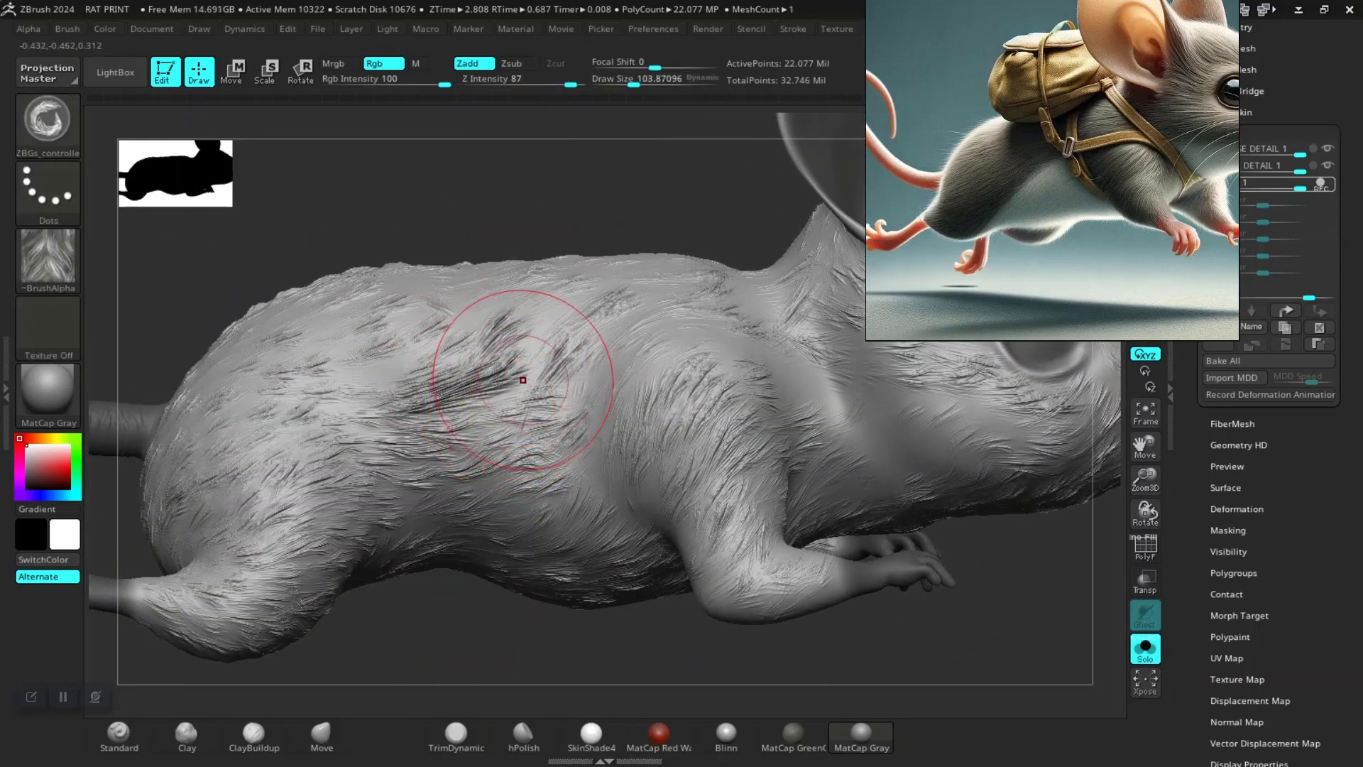
Blur the mask on the flank and bring up the LightBox hair brushes library
{"action": "key", "text": "ctrl"}
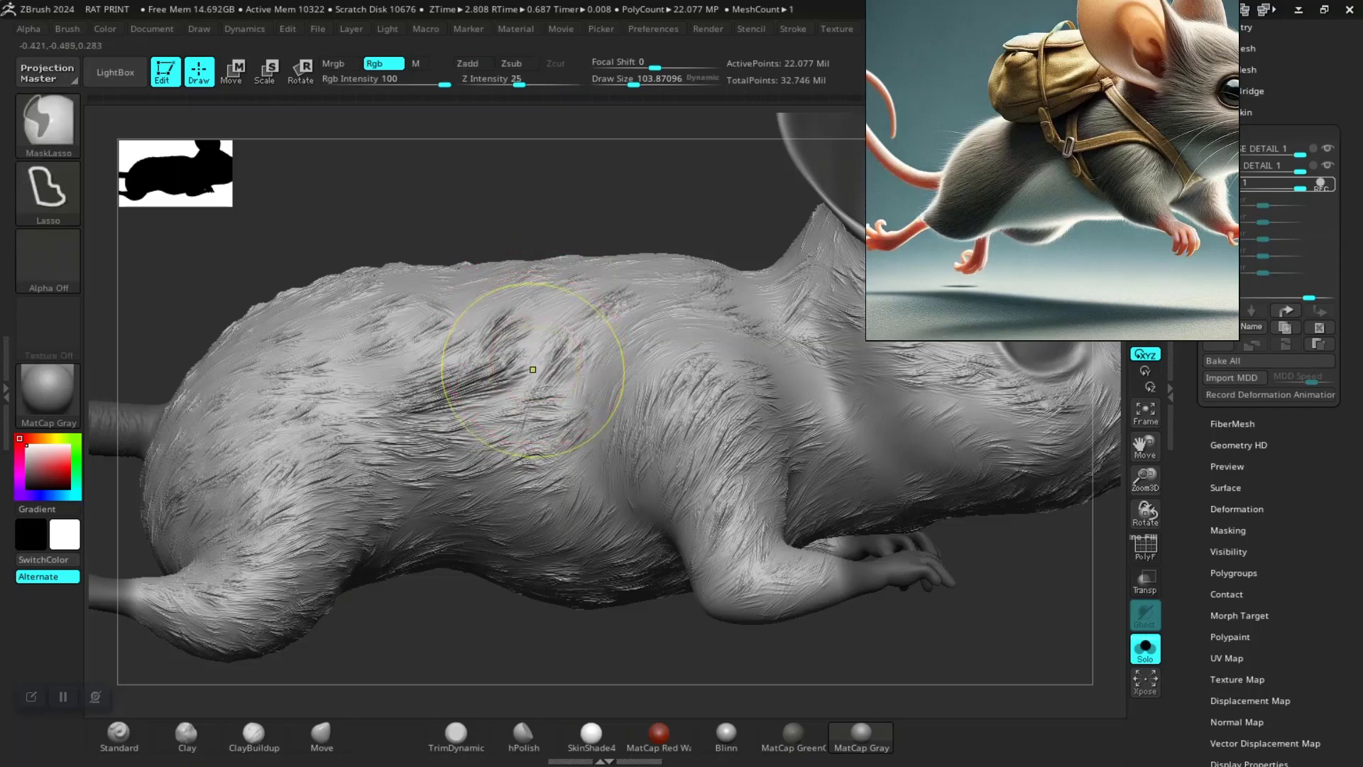
{"action": "left_click", "coordinate": [532, 375], "text": "ctrl"}
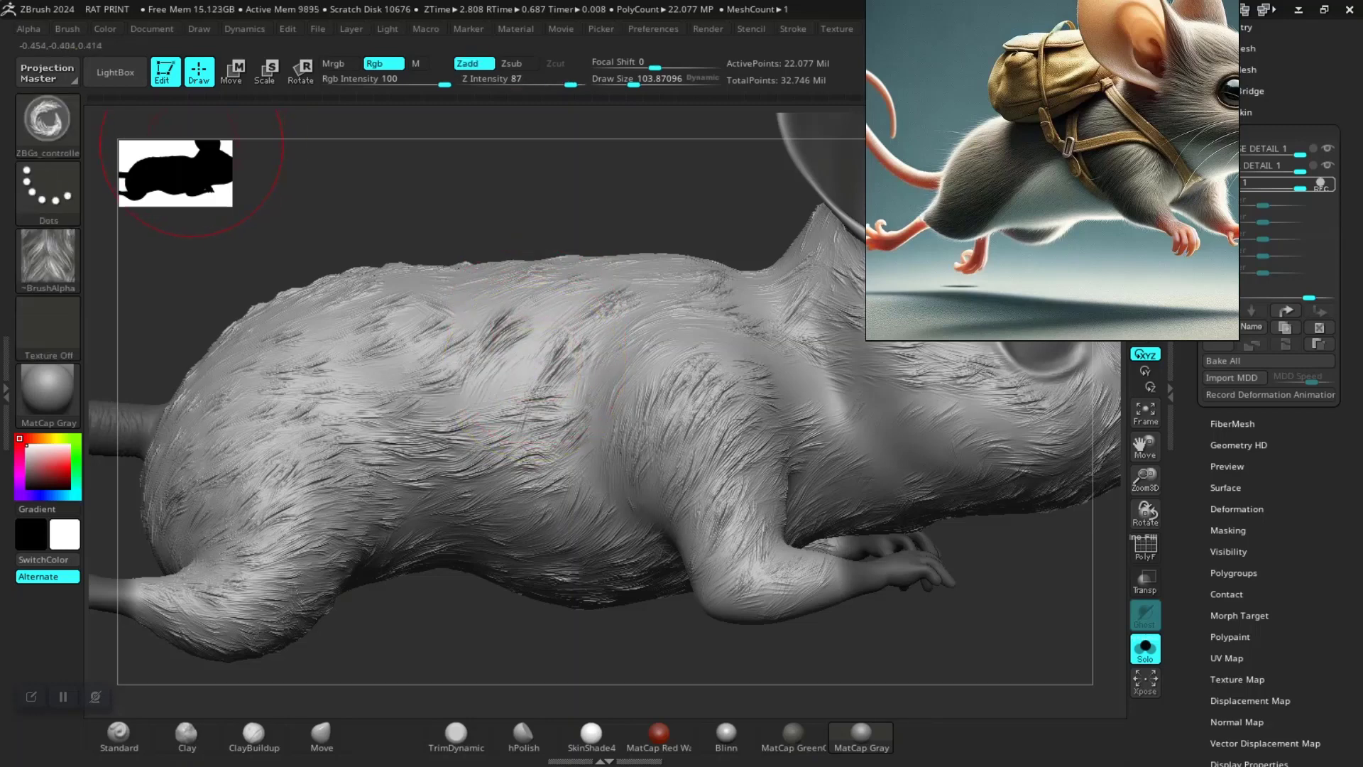
{"action": "left_click", "coordinate": [116, 72]}
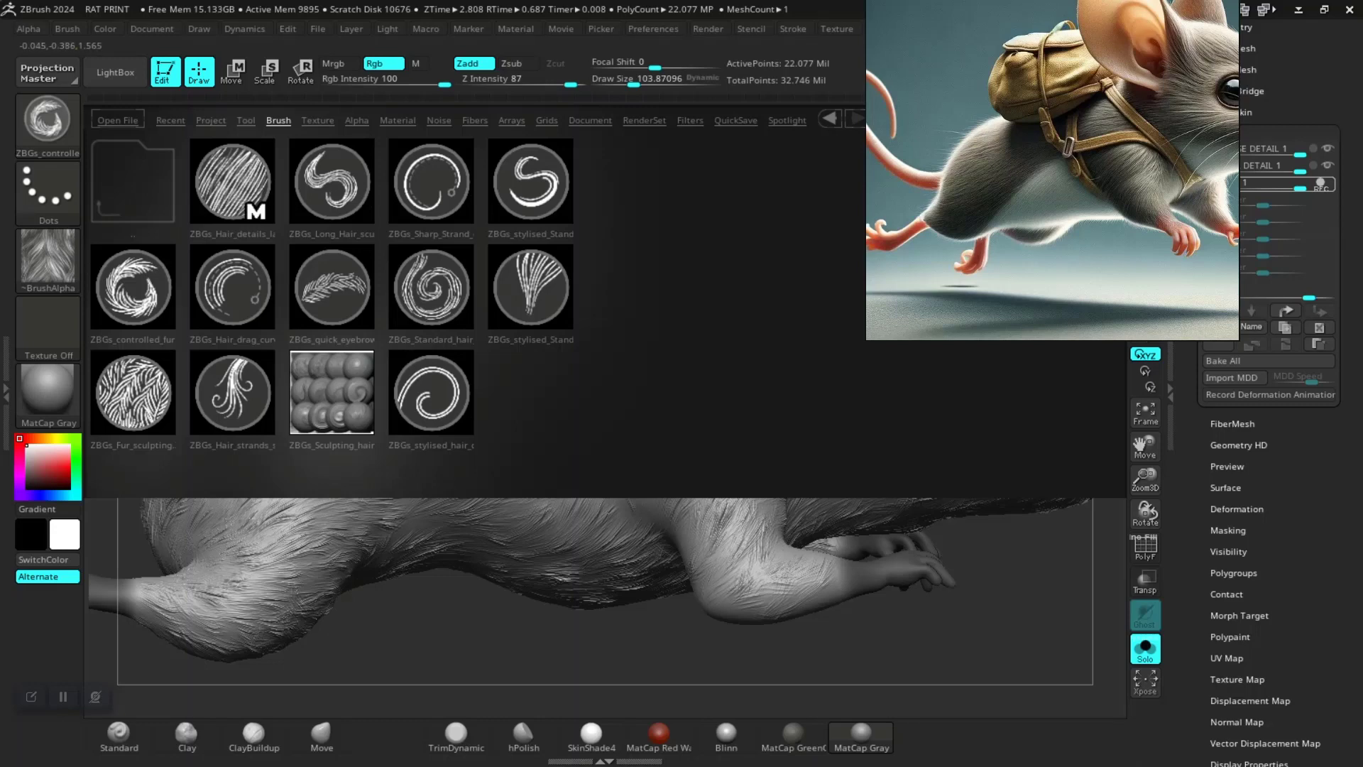
Load ZBGs_Fur_sculpting, swirl fur into the flank and soften the detail above the foreleg
{"action": "double_click", "coordinate": [125, 395]}
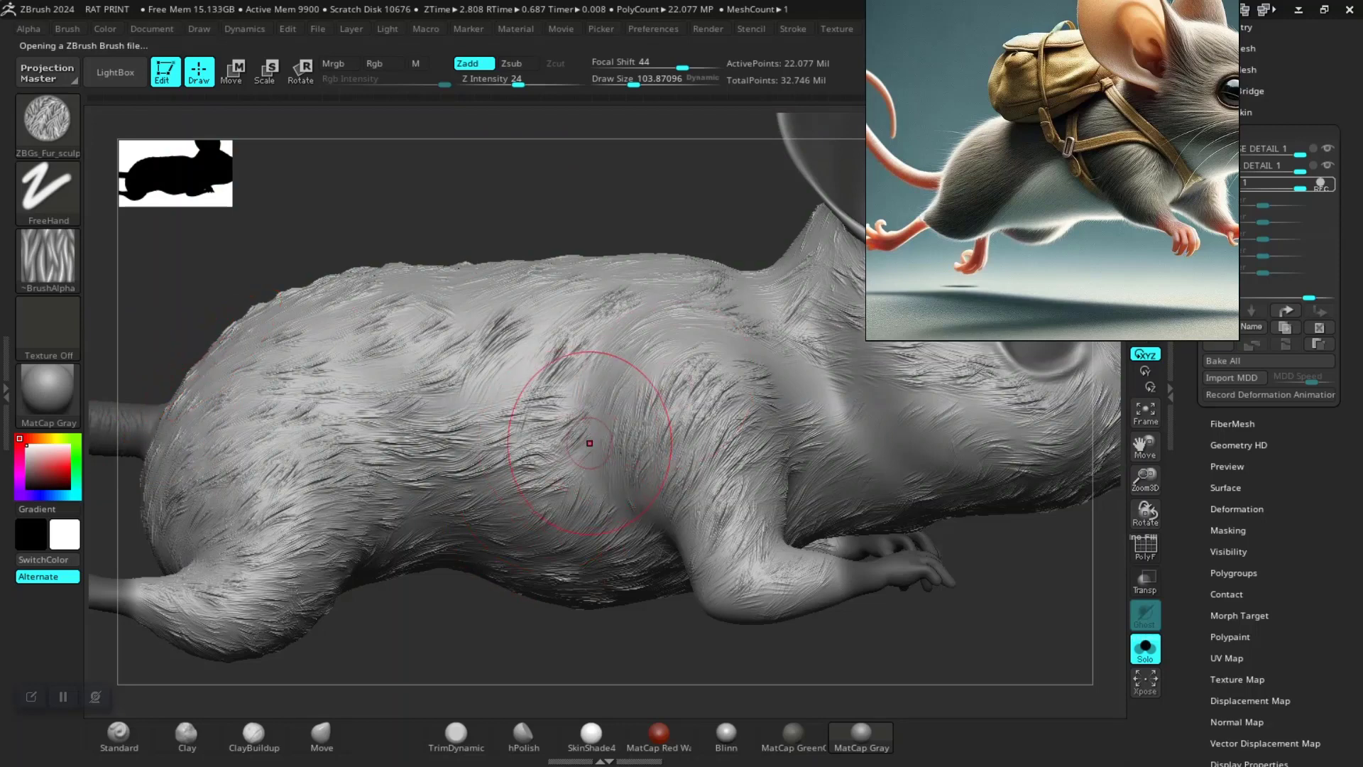
{"action": "mouse_move", "coordinate": [600, 435]}
{"action": "left_mouse_down"}
{"action": "mouse_move", "coordinate": [547, 441]}
{"action": "mouse_move", "coordinate": [623, 392]}
{"action": "mouse_move", "coordinate": [593, 400]}
{"action": "mouse_move", "coordinate": [624, 471]}
{"action": "mouse_move", "coordinate": [672, 474]}
{"action": "left_mouse_up"}
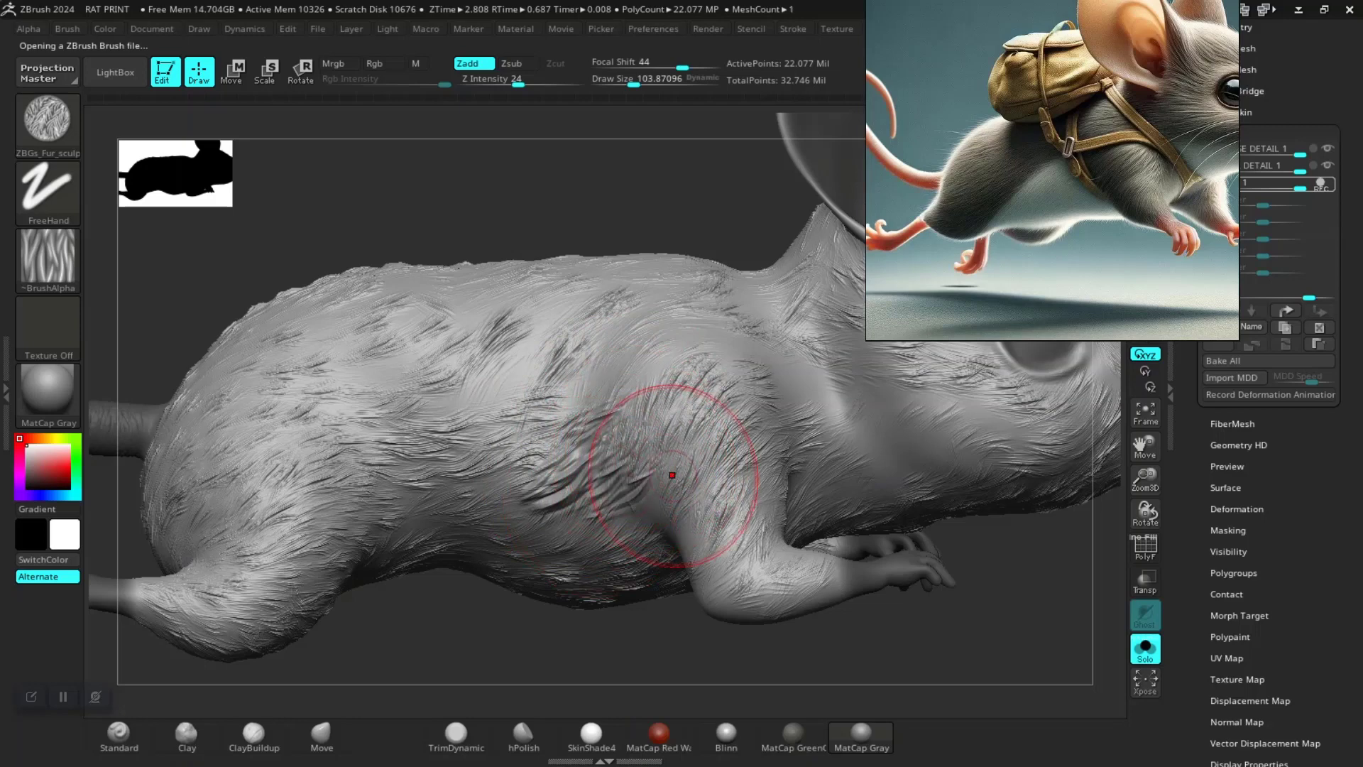
{"action": "key", "text": "ctrl"}
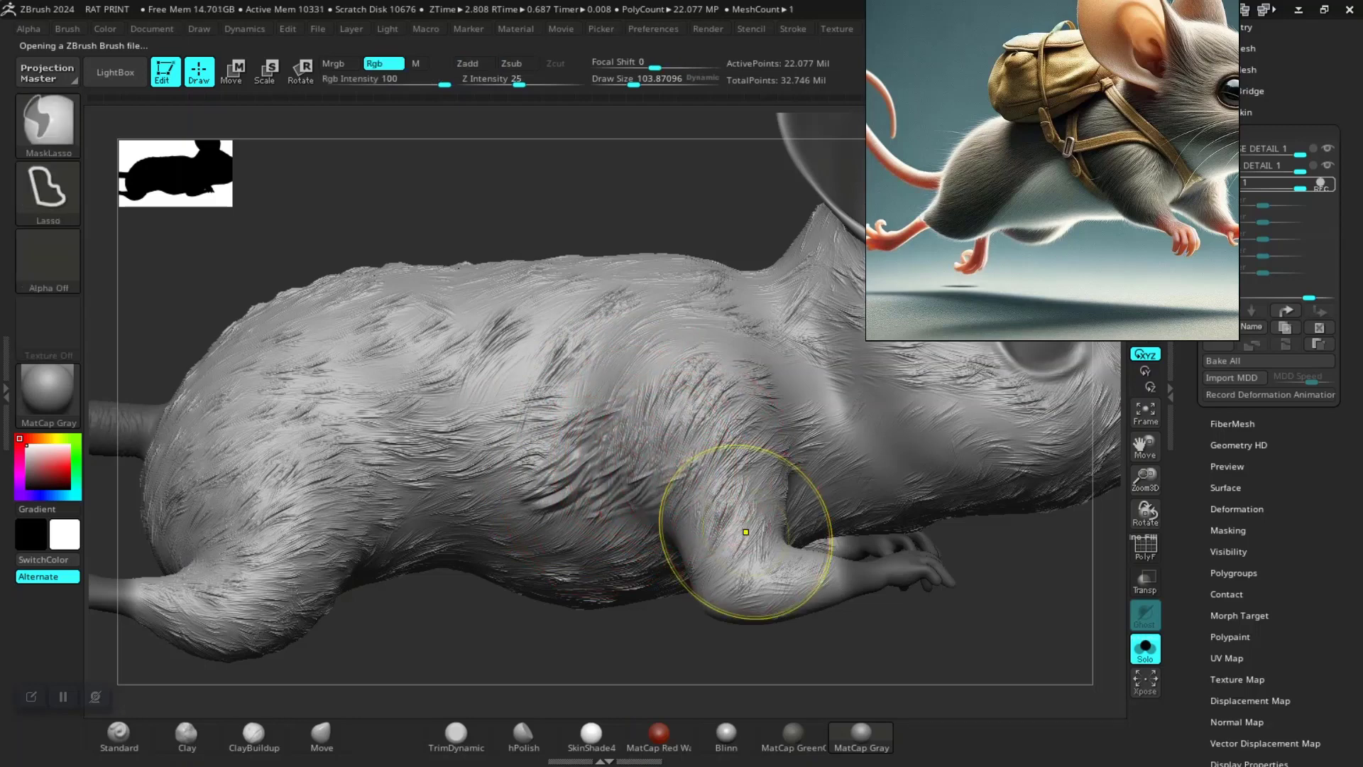
{"action": "left_click_drag", "start_coordinate": [745, 532], "coordinate": [773, 552], "text": "shift"}
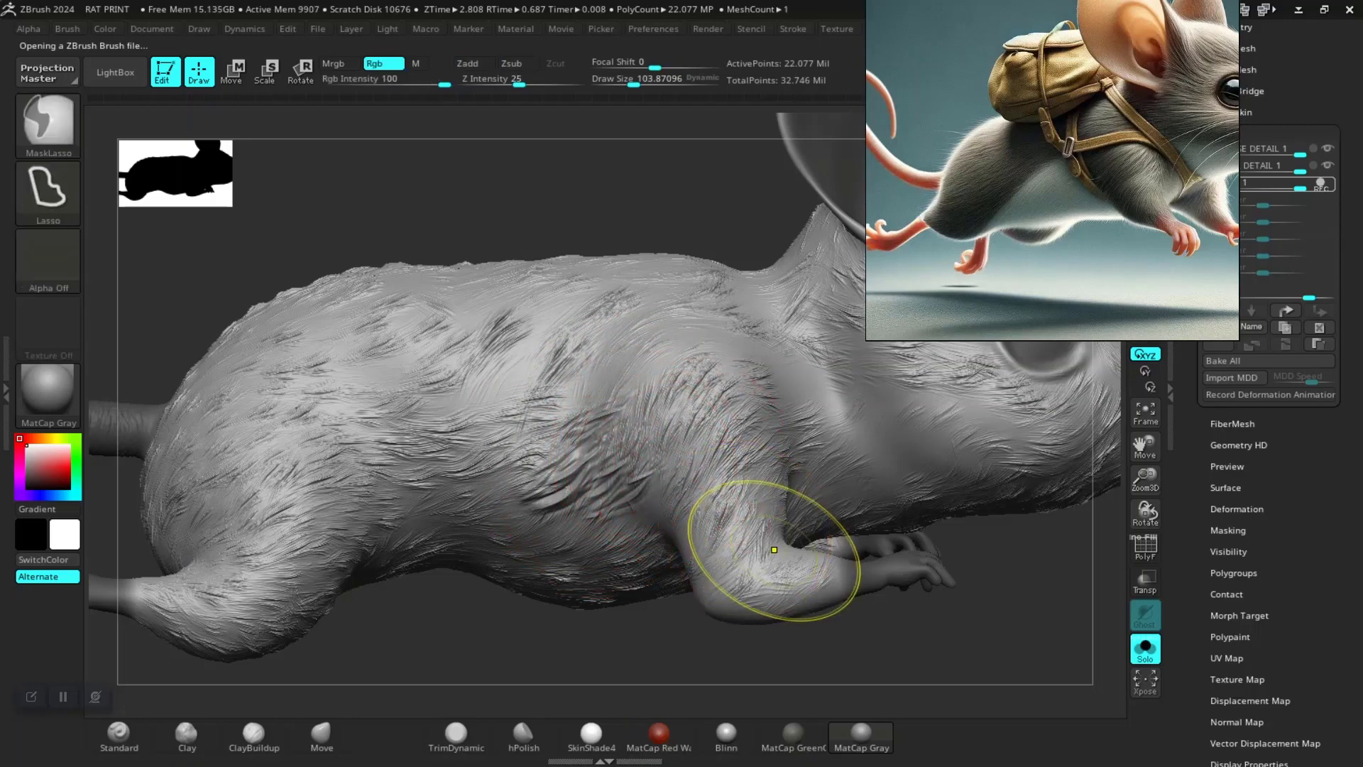
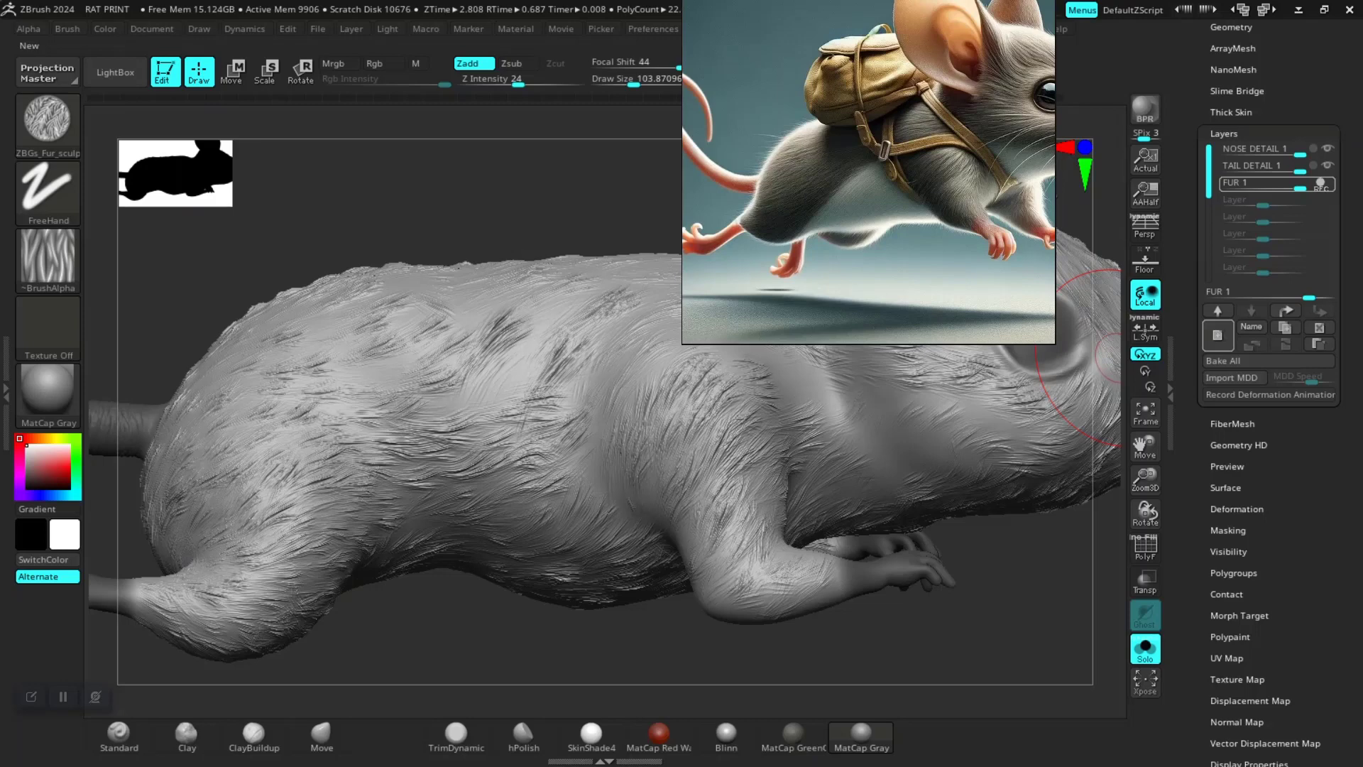
Add a new sculpt layer named BIG FUR 1 and frame the rat's flank in view
{"action": "left_click", "coordinate": [1217, 335]}
{"action": "type", "text": "BIG FUR"}
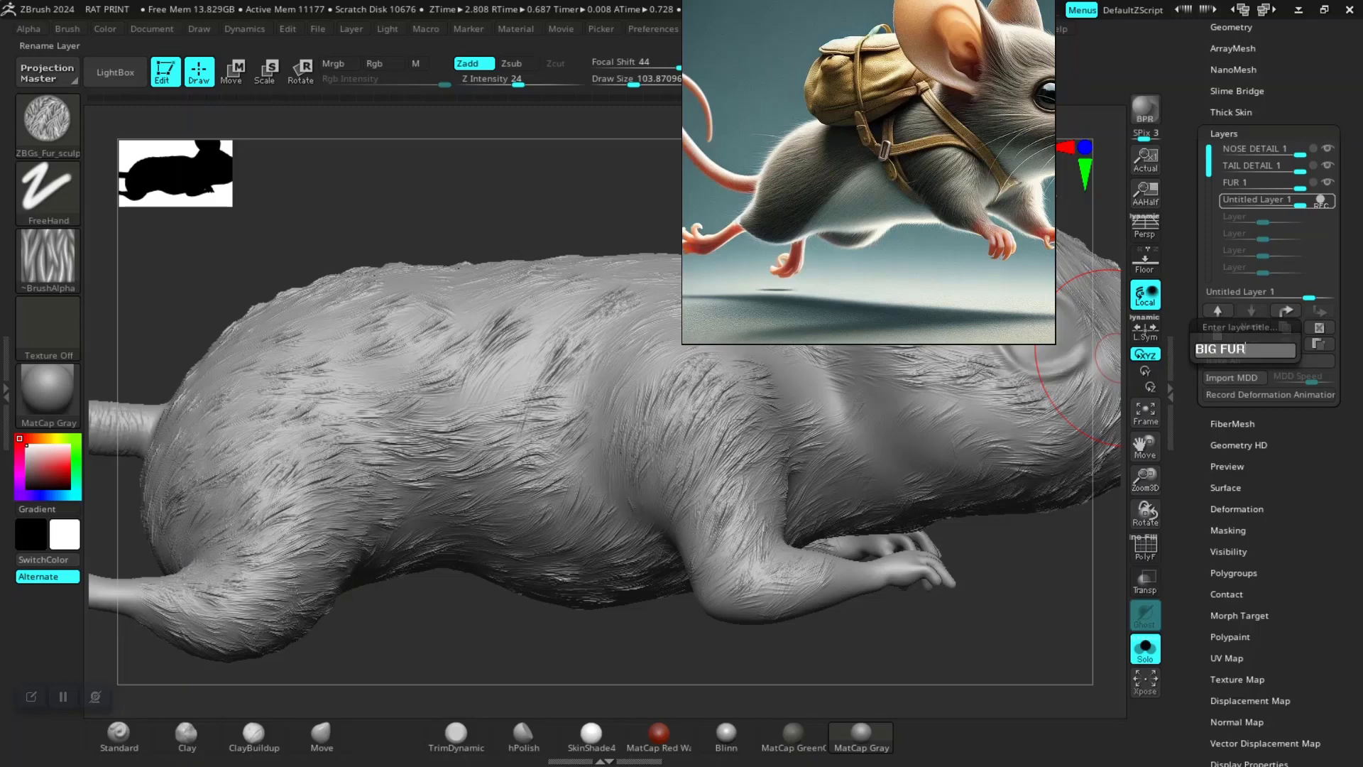
{"action": "key", "text": "Return"}
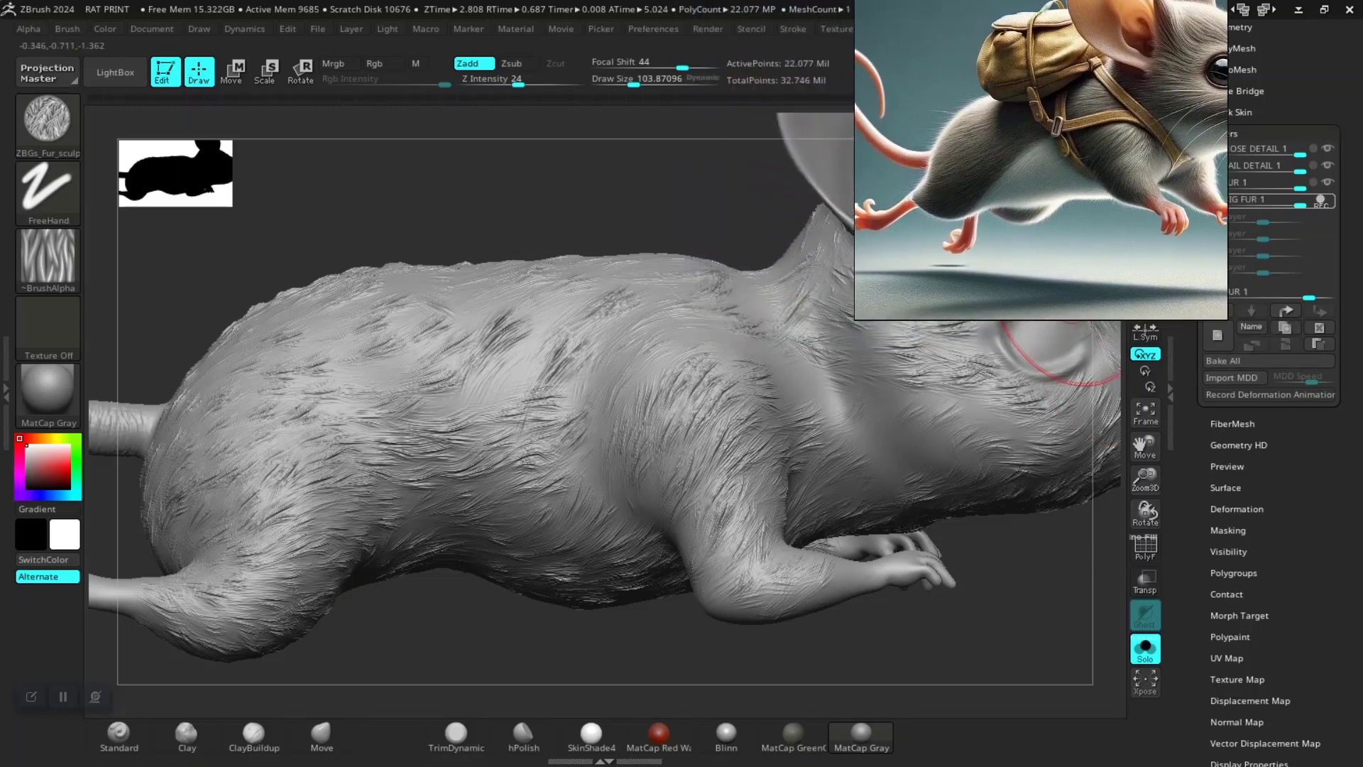
{"action": "key", "text": "f"}
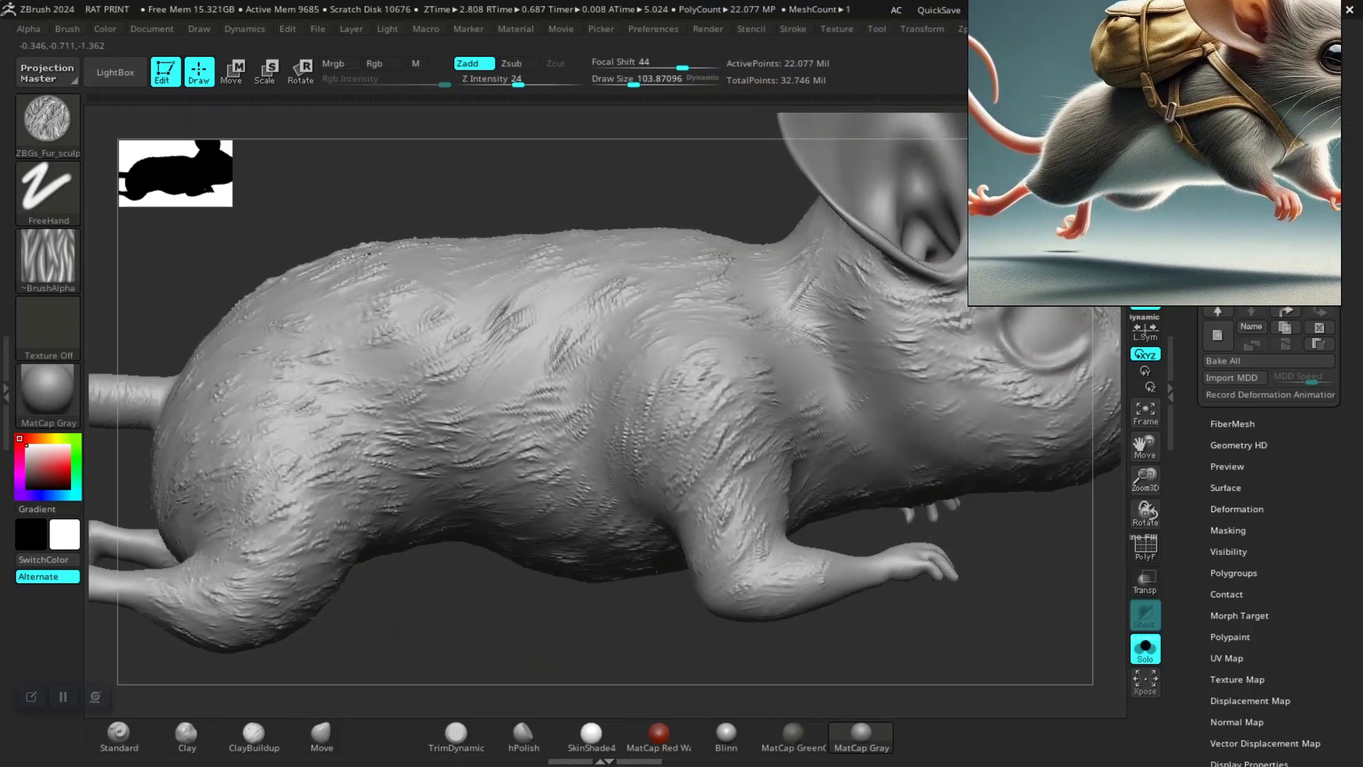
{"action": "scroll", "coordinate": [486, 577], "scroll_direction": "up", "scroll_amount": 3}
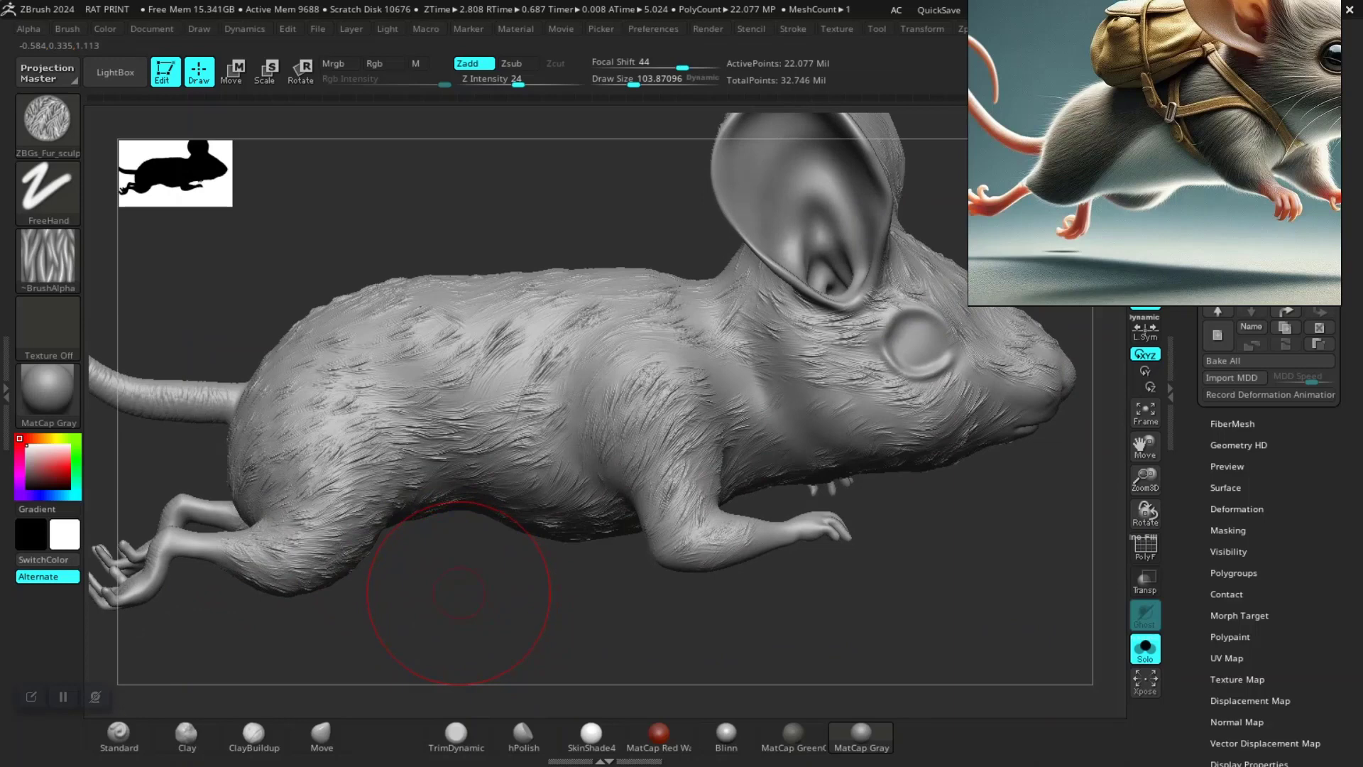
{"action": "mouse_move", "coordinate": [468, 589]}
{"action": "left_mouse_down"}
{"action": "mouse_move", "coordinate": [502, 638]}
{"action": "mouse_move", "coordinate": [485, 597]}
{"action": "left_mouse_up"}
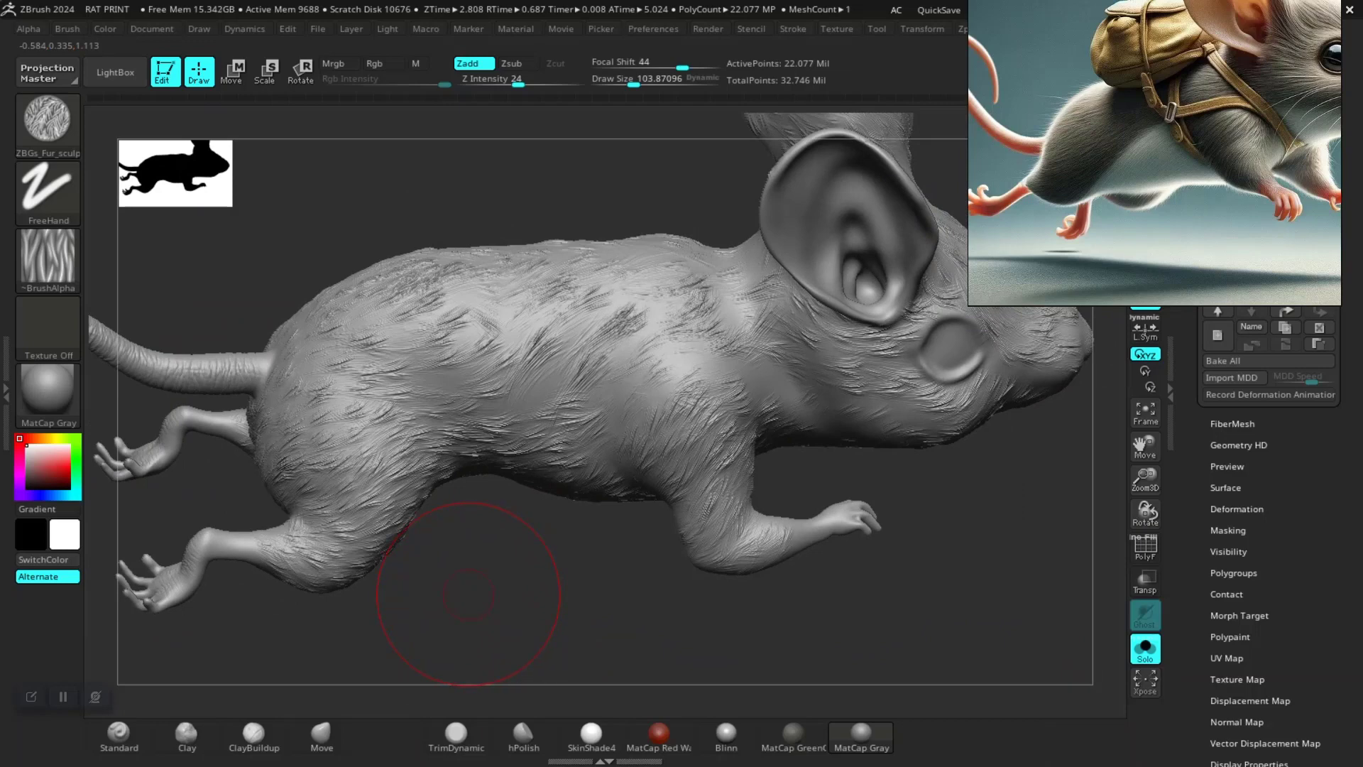
{"action": "left_click_drag", "start_coordinate": [507, 573], "coordinate": [532, 502]}
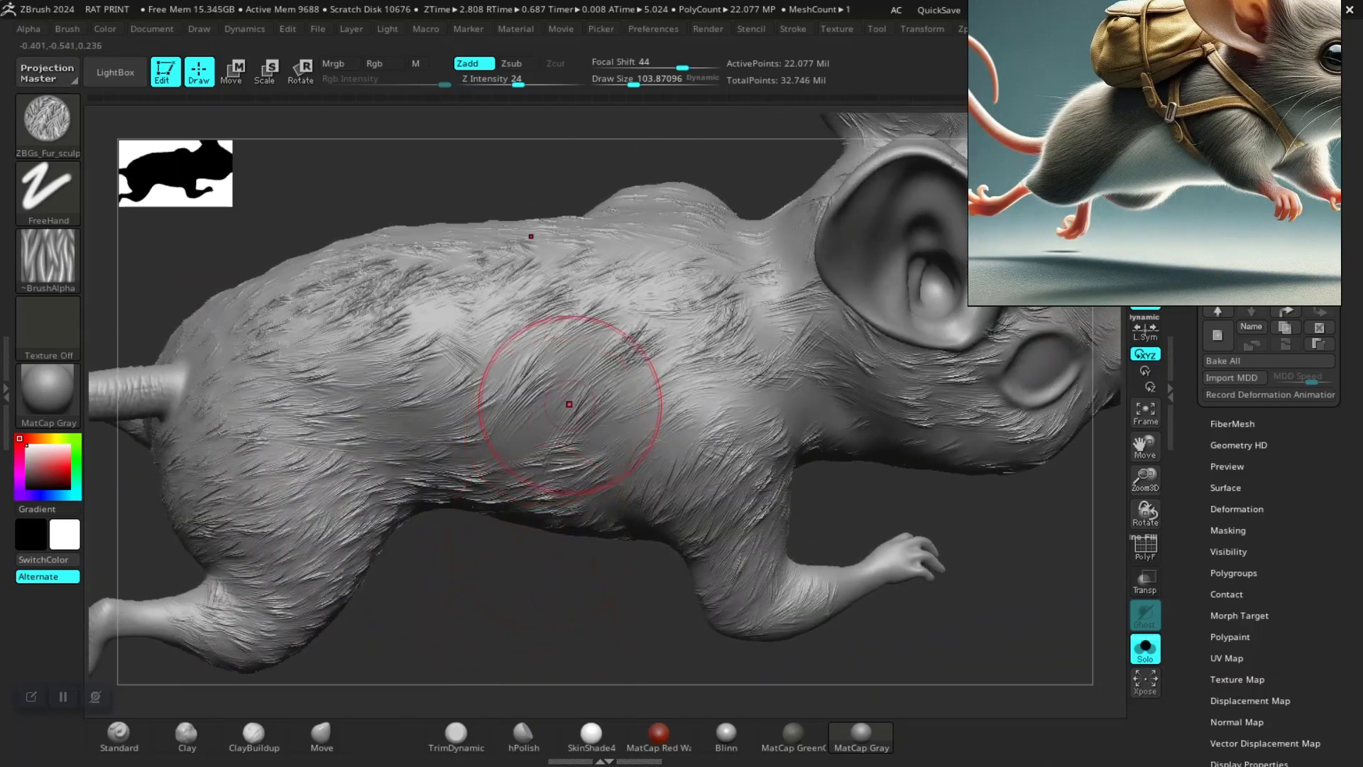
Stroke fur clumps across the rat's flank, extending the patch toward the upper body
{"action": "mouse_move", "coordinate": [569, 403]}
{"action": "left_mouse_down"}
{"action": "mouse_move", "coordinate": [578, 365]}
{"action": "mouse_move", "coordinate": [501, 396]}
{"action": "mouse_move", "coordinate": [512, 341]}
{"action": "mouse_move", "coordinate": [566, 357]}
{"action": "left_mouse_up"}
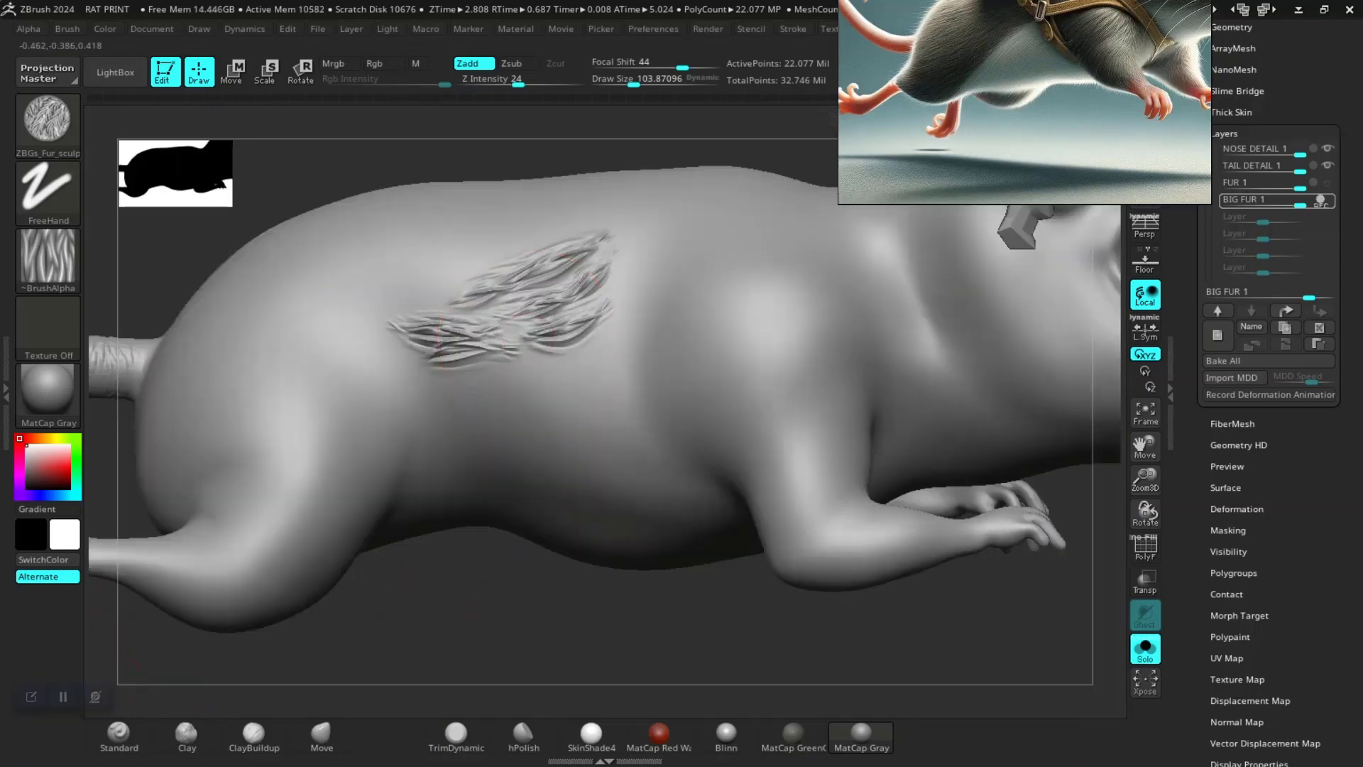
{"action": "mouse_move", "coordinate": [511, 372]}
{"action": "left_mouse_down"}
{"action": "mouse_move", "coordinate": [411, 396]}
{"action": "mouse_move", "coordinate": [547, 372]}
{"action": "mouse_move", "coordinate": [456, 426]}
{"action": "mouse_move", "coordinate": [383, 419]}
{"action": "left_mouse_up"}
{"action": "mouse_move", "coordinate": [426, 313]}
{"action": "left_mouse_down"}
{"action": "mouse_move", "coordinate": [365, 341]}
{"action": "mouse_move", "coordinate": [305, 333]}
{"action": "mouse_move", "coordinate": [334, 426]}
{"action": "mouse_move", "coordinate": [341, 380]}
{"action": "mouse_move", "coordinate": [295, 356]}
{"action": "mouse_move", "coordinate": [265, 371]}
{"action": "left_mouse_up"}
{"action": "mouse_move", "coordinate": [265, 372]}
{"action": "right_mouse_down"}
{"action": "mouse_move", "coordinate": [542, 576]}
{"action": "mouse_move", "coordinate": [487, 592]}
{"action": "mouse_move", "coordinate": [487, 350]}
{"action": "right_mouse_up"}
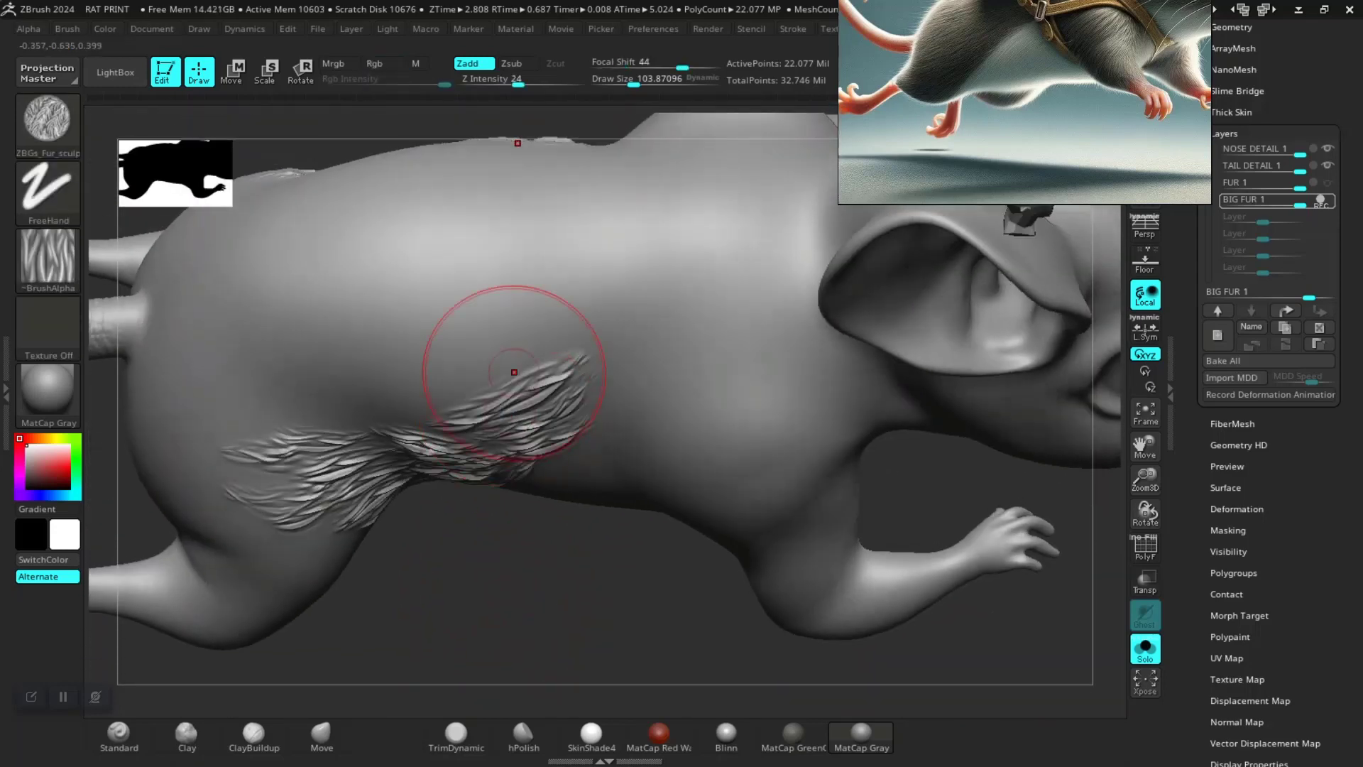
{"action": "left_click_drag", "start_coordinate": [497, 397], "coordinate": [481, 416]}
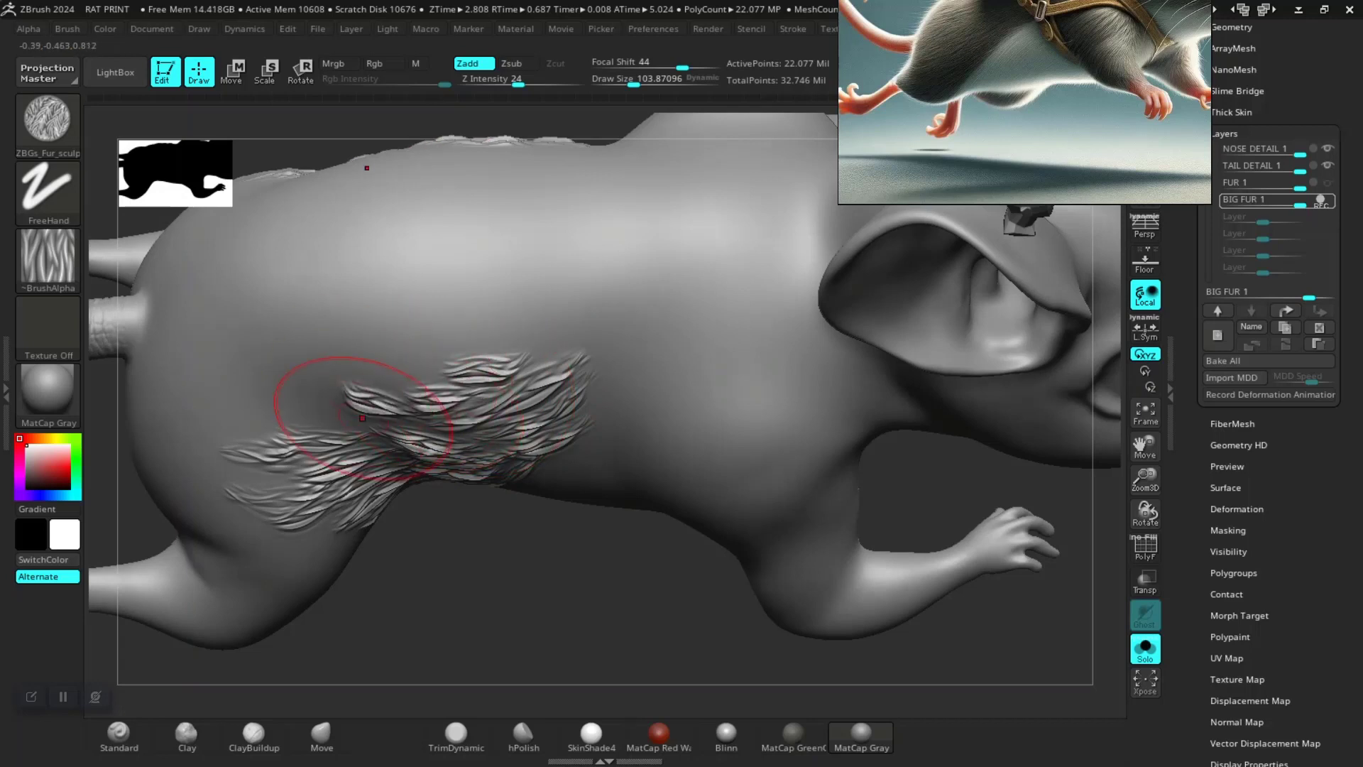
{"action": "left_click_drag", "start_coordinate": [266, 380], "coordinate": [382, 373]}
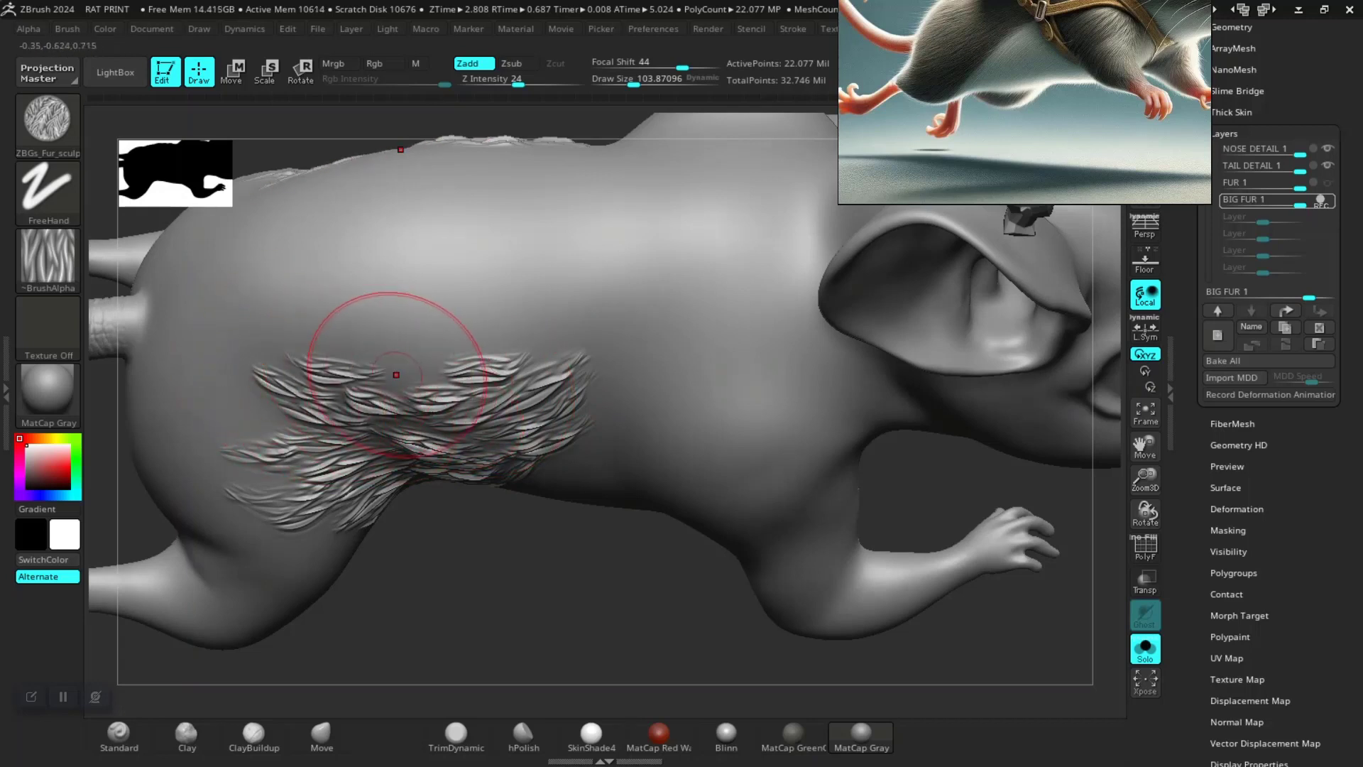
{"action": "left_click_drag", "start_coordinate": [426, 321], "coordinate": [501, 334]}
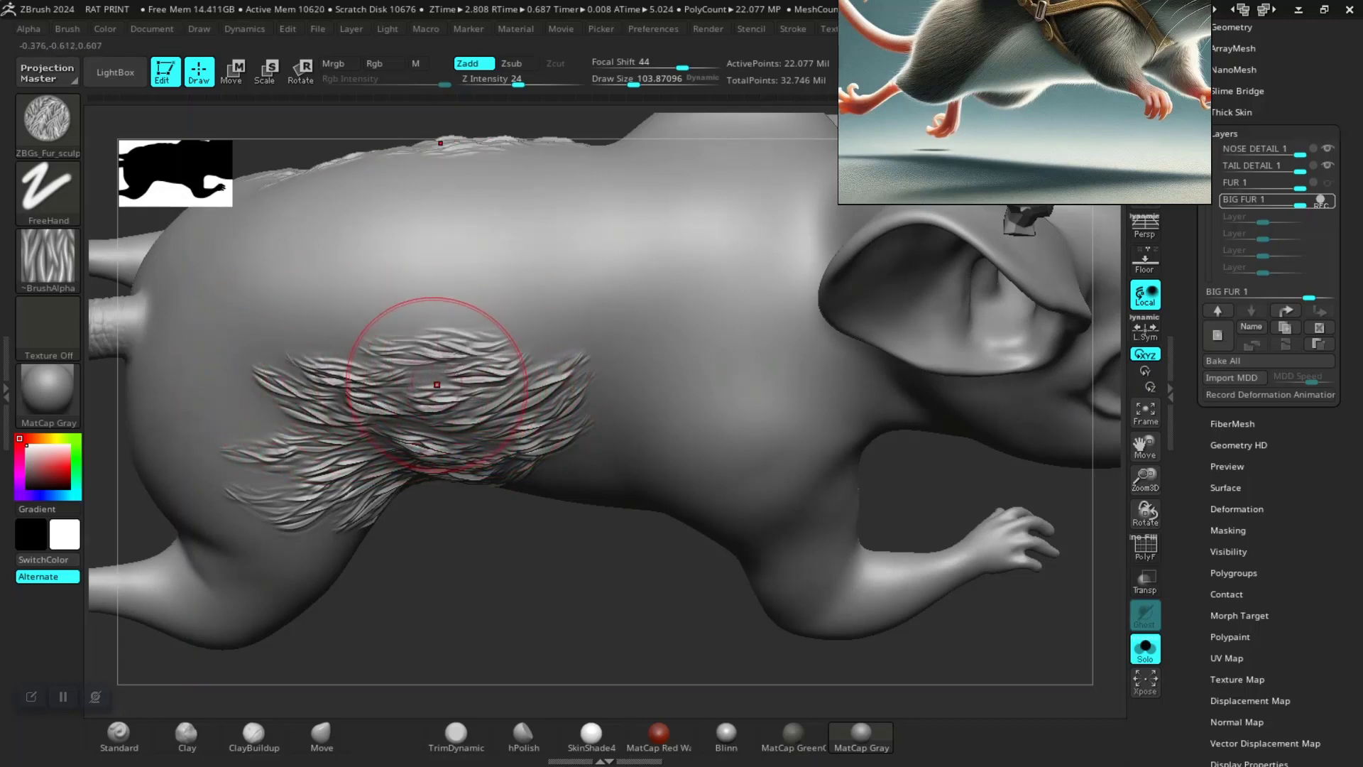
{"action": "left_click_drag", "start_coordinate": [216, 321], "coordinate": [270, 376]}
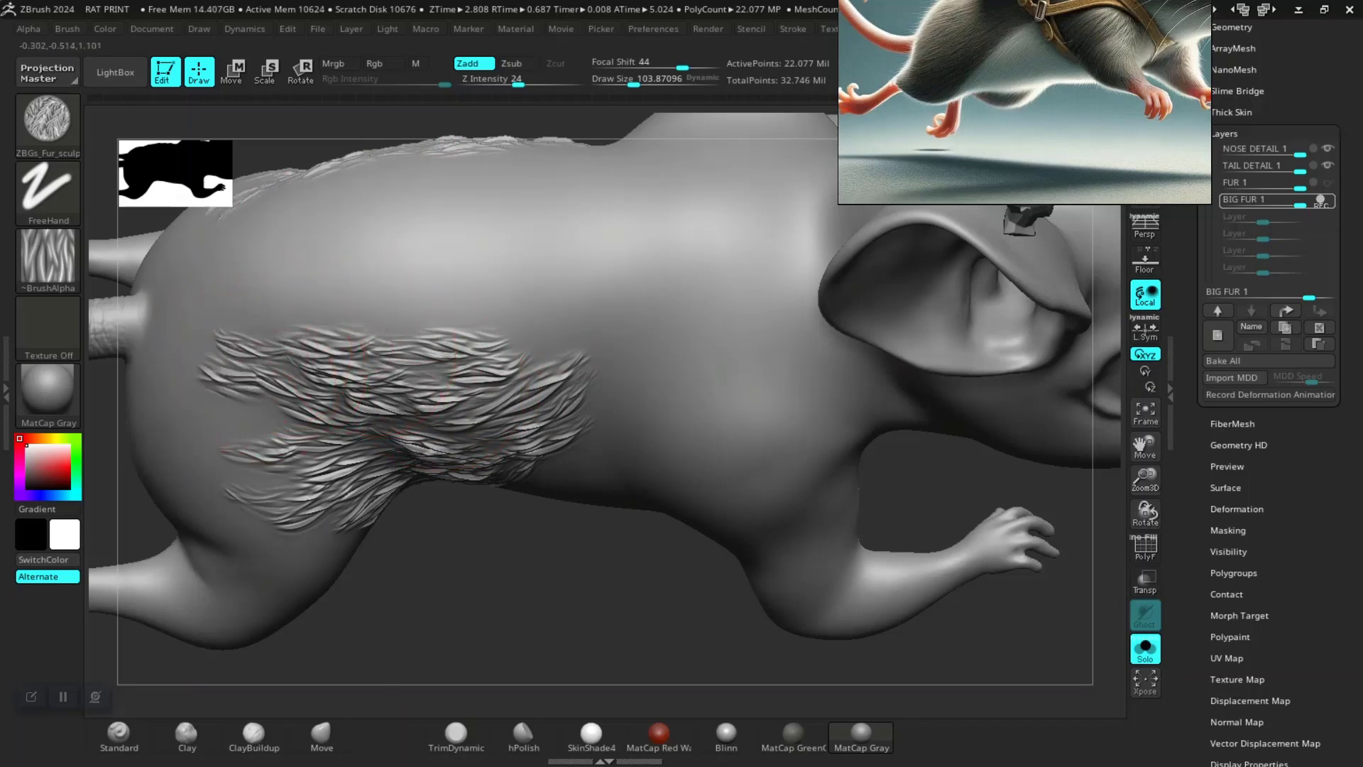
Add fur near the tail base and over the lower patch toward the hind leg
{"action": "mouse_move", "coordinate": [387, 554]}
{"action": "left_mouse_down"}
{"action": "mouse_move", "coordinate": [417, 458]}
{"action": "mouse_move", "coordinate": [365, 395]}
{"action": "mouse_move", "coordinate": [364, 359]}
{"action": "mouse_move", "coordinate": [334, 333]}
{"action": "left_mouse_up"}
{"action": "mouse_move", "coordinate": [344, 274]}
{"action": "left_mouse_down"}
{"action": "mouse_move", "coordinate": [291, 376]}
{"action": "mouse_move", "coordinate": [326, 419]}
{"action": "mouse_move", "coordinate": [258, 456]}
{"action": "mouse_move", "coordinate": [244, 425]}
{"action": "mouse_move", "coordinate": [319, 475]}
{"action": "left_mouse_up"}
{"action": "right_click_drag", "start_coordinate": [283, 475], "coordinate": [390, 500]}
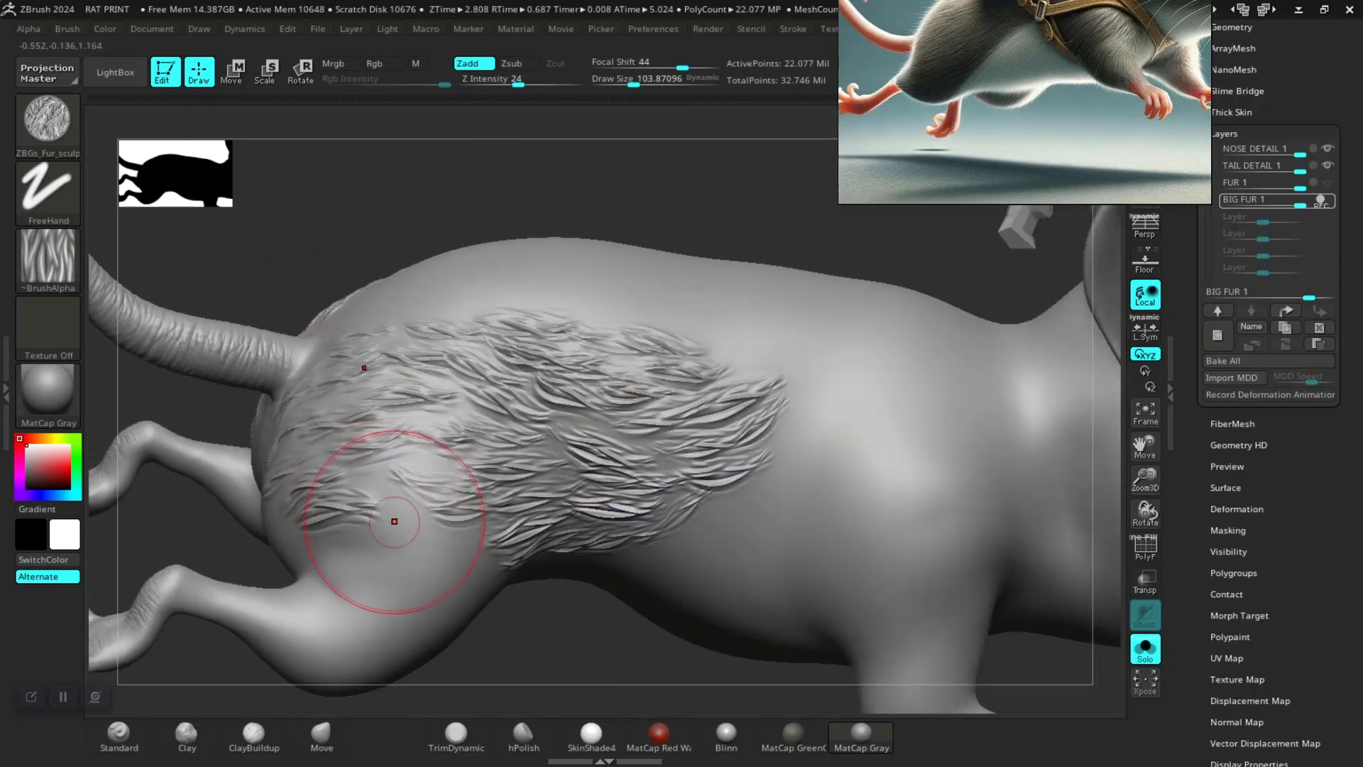
{"action": "mouse_move", "coordinate": [412, 550]}
{"action": "left_mouse_down"}
{"action": "mouse_move", "coordinate": [440, 533]}
{"action": "mouse_move", "coordinate": [411, 572]}
{"action": "mouse_move", "coordinate": [353, 563]}
{"action": "left_mouse_up"}
{"action": "right_click_drag", "start_coordinate": [468, 642], "coordinate": [440, 502]}
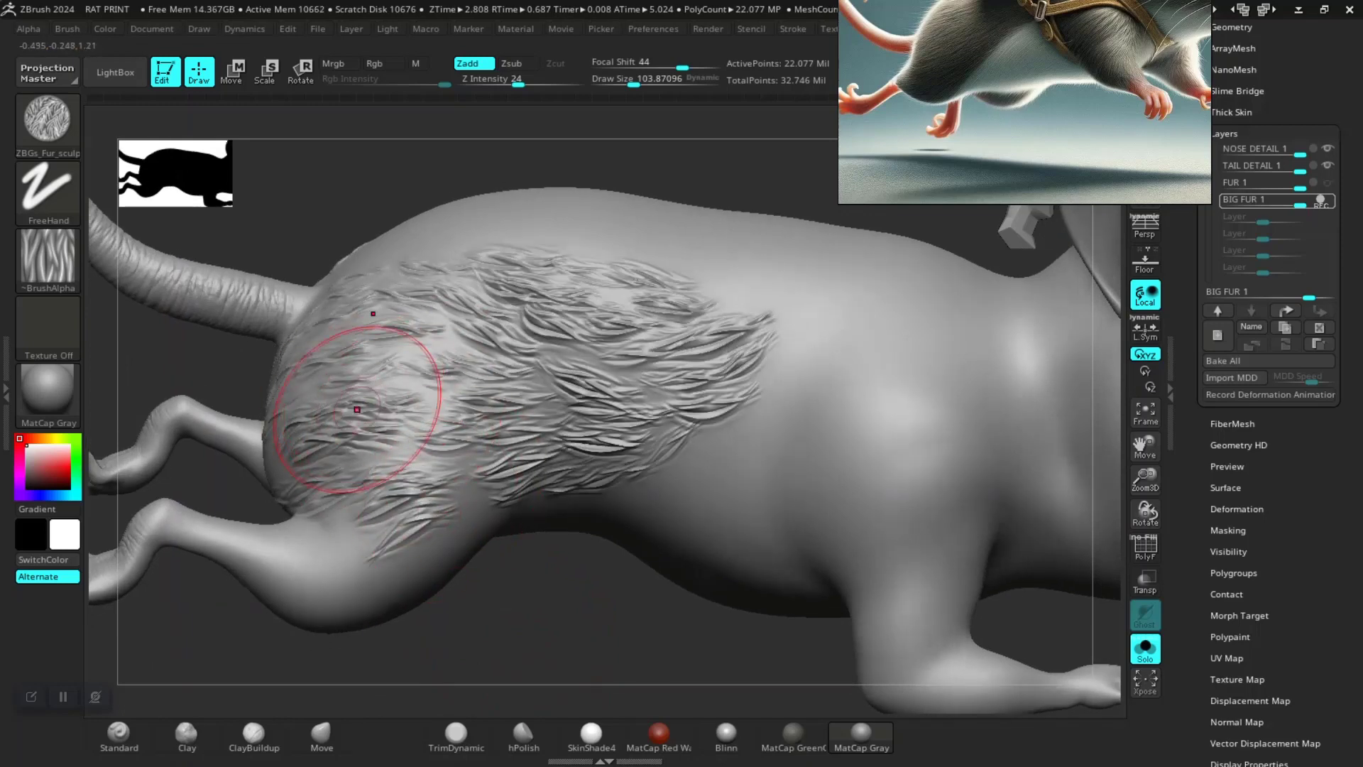
{"action": "right_click_drag", "start_coordinate": [454, 454], "coordinate": [415, 455]}
{"action": "left_click_drag", "start_coordinate": [415, 455], "coordinate": [421, 564]}
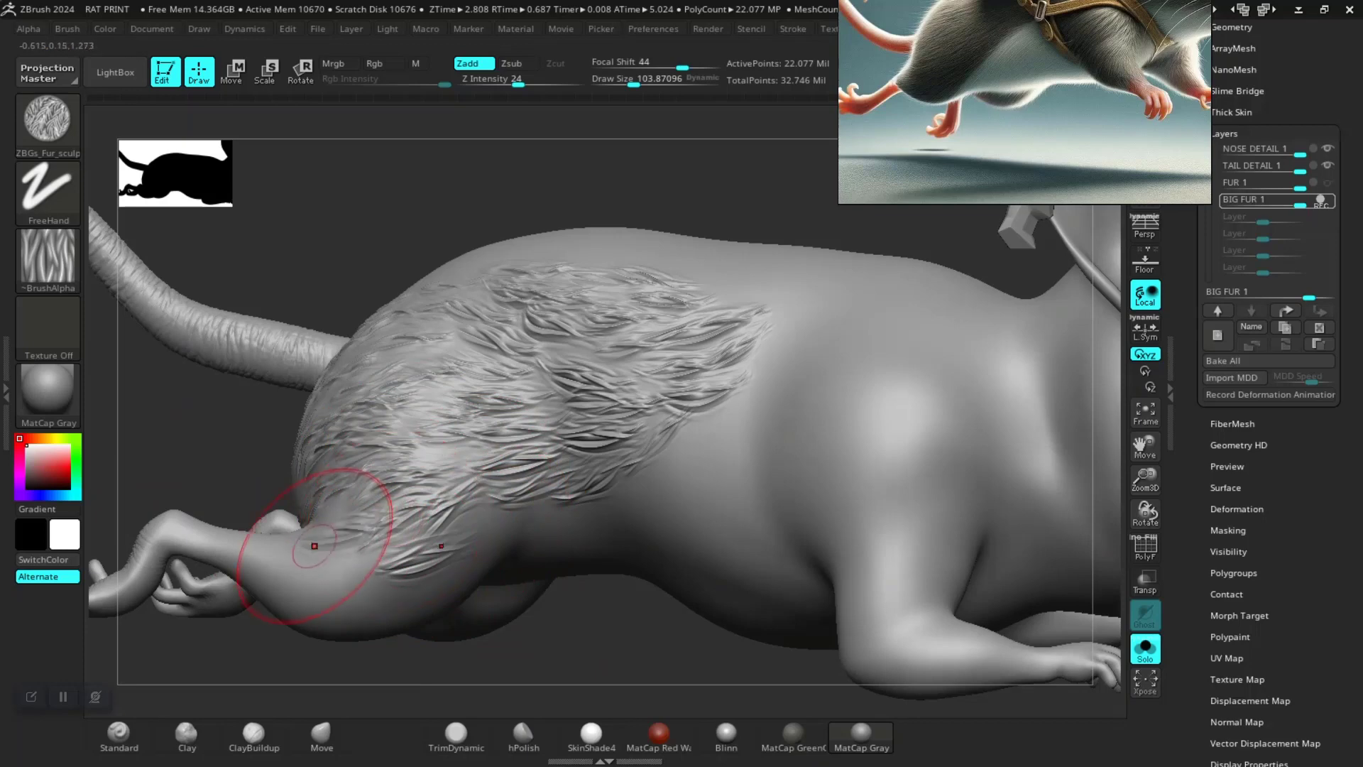
{"action": "mouse_move", "coordinate": [298, 562]}
{"action": "right_mouse_down"}
{"action": "mouse_move", "coordinate": [371, 644]}
{"action": "mouse_move", "coordinate": [473, 512]}
{"action": "right_mouse_up"}
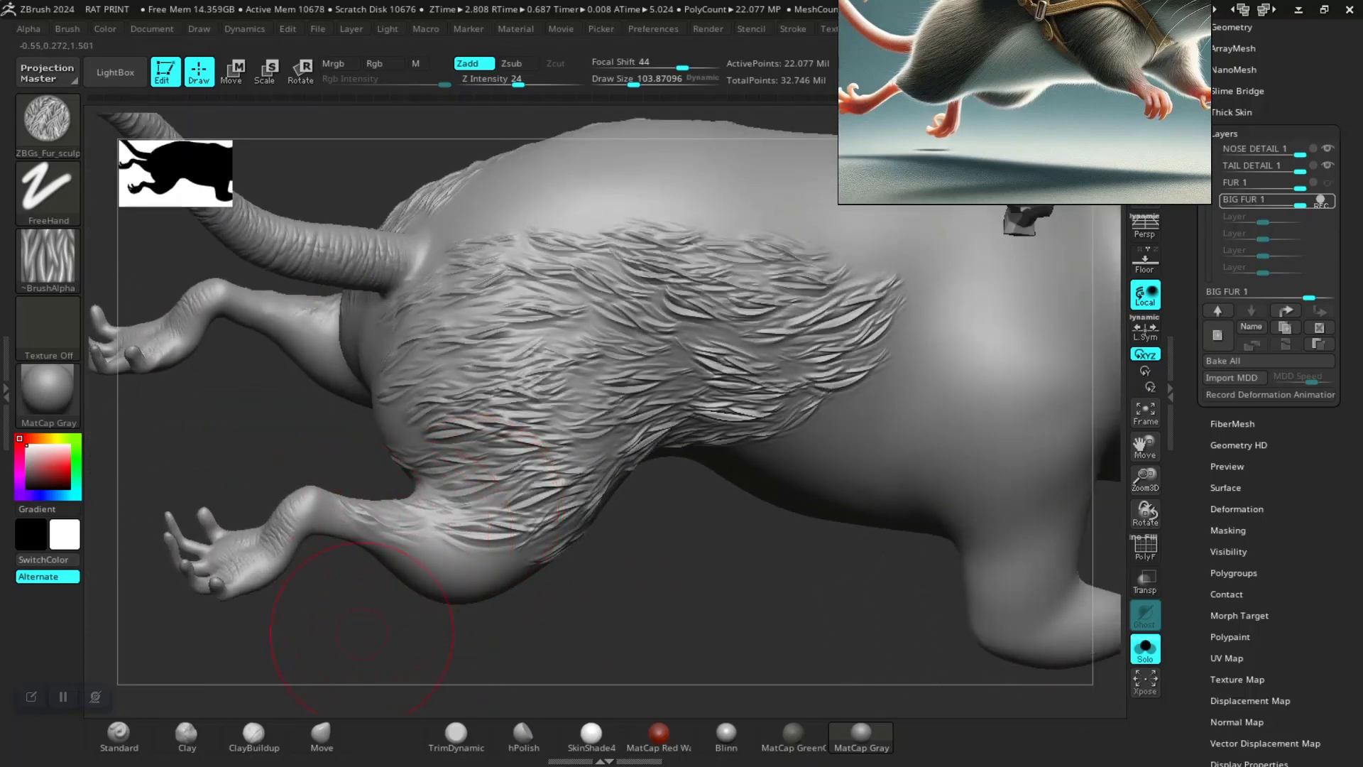
{"action": "right_click_drag", "start_coordinate": [362, 633], "coordinate": [402, 602]}
{"action": "right_click_drag", "start_coordinate": [515, 644], "coordinate": [485, 609]}
{"action": "right_click_drag", "start_coordinate": [336, 609], "coordinate": [219, 502]}
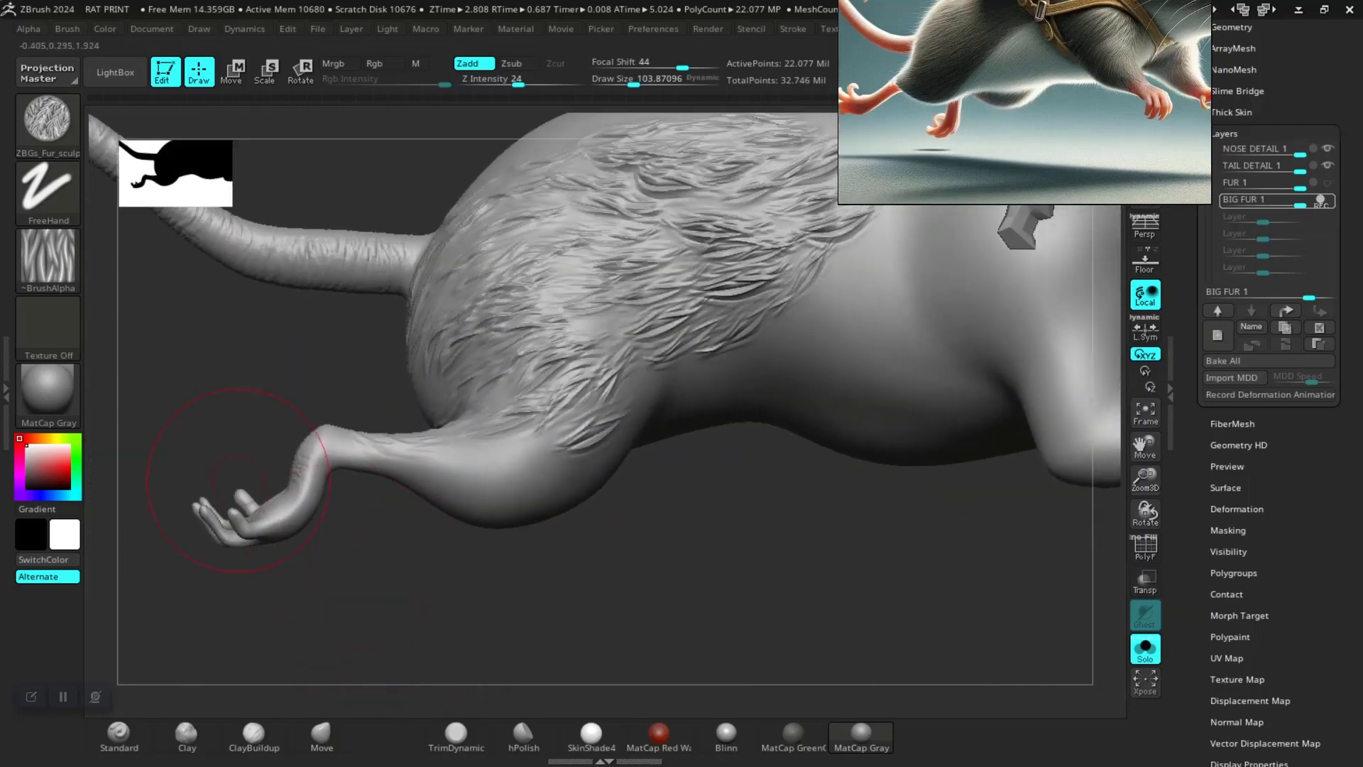
{"action": "mouse_move", "coordinate": [149, 383]}
{"action": "left_mouse_down", "text": "ctrl"}
{"action": "mouse_move", "coordinate": [277, 632]}
{"action": "mouse_move", "coordinate": [340, 564]}
{"action": "mouse_move", "coordinate": [334, 330]}
{"action": "left_mouse_up", "text": "ctrl"}
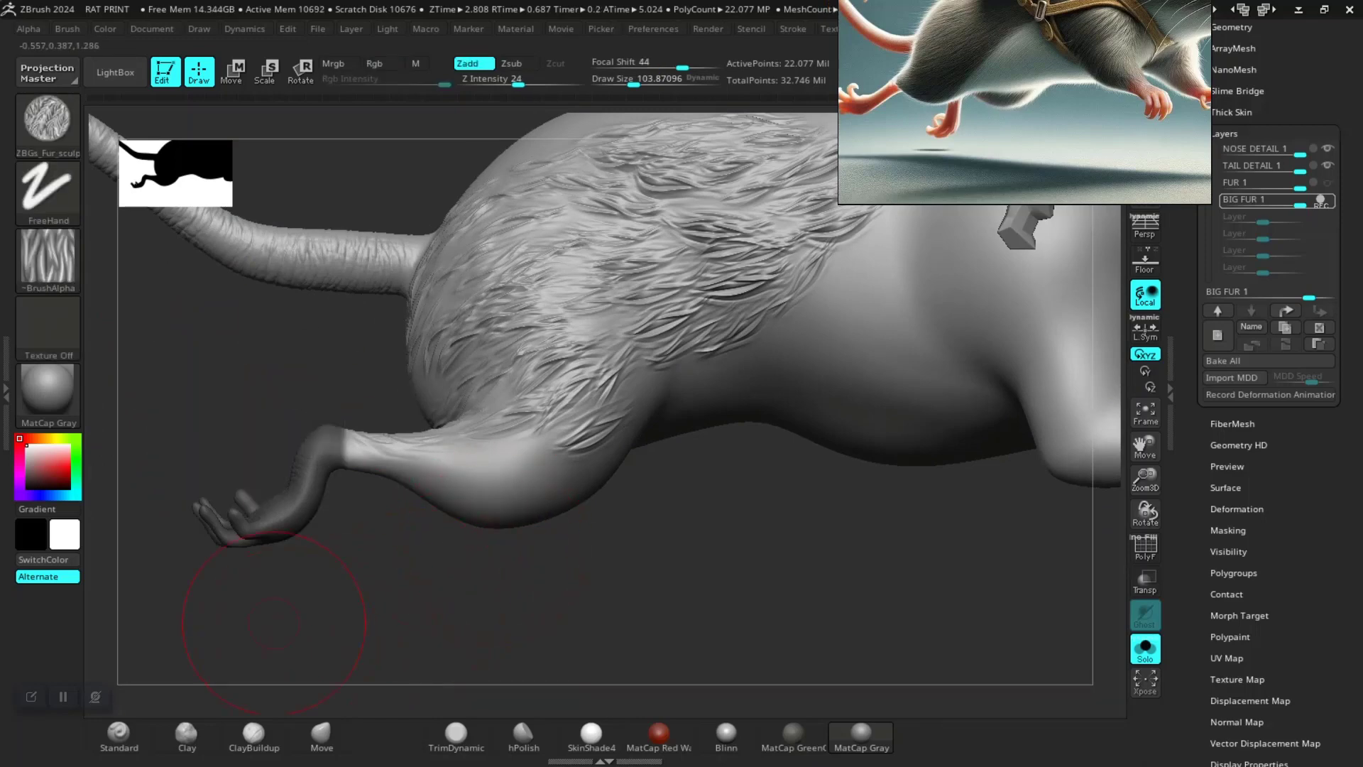
{"action": "mouse_move", "coordinate": [124, 685]}
{"action": "right_mouse_down"}
{"action": "mouse_move", "coordinate": [670, 517]}
{"action": "mouse_move", "coordinate": [654, 426]}
{"action": "right_mouse_up"}
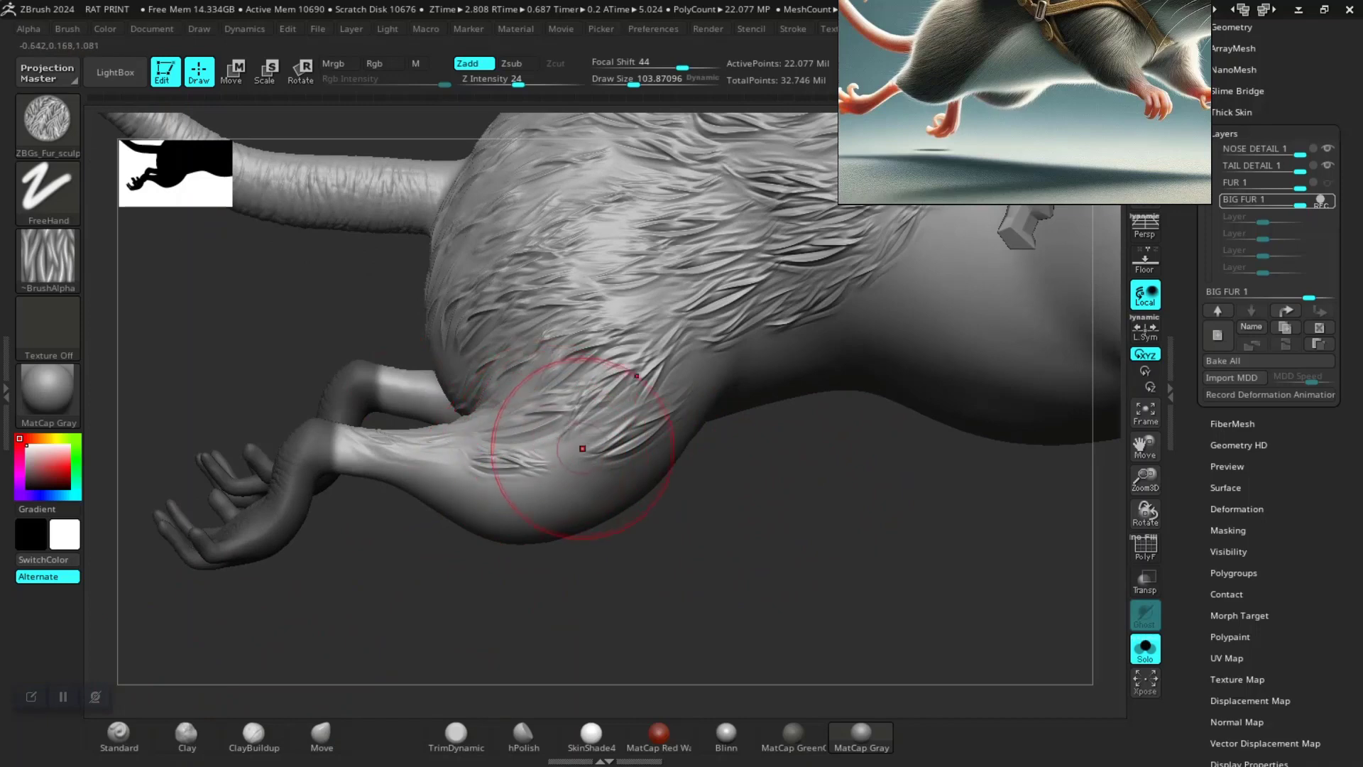
Add fur strands across the top of the thigh, the hip and the shoulder
{"action": "left_click_drag", "start_coordinate": [461, 434], "coordinate": [412, 448]}
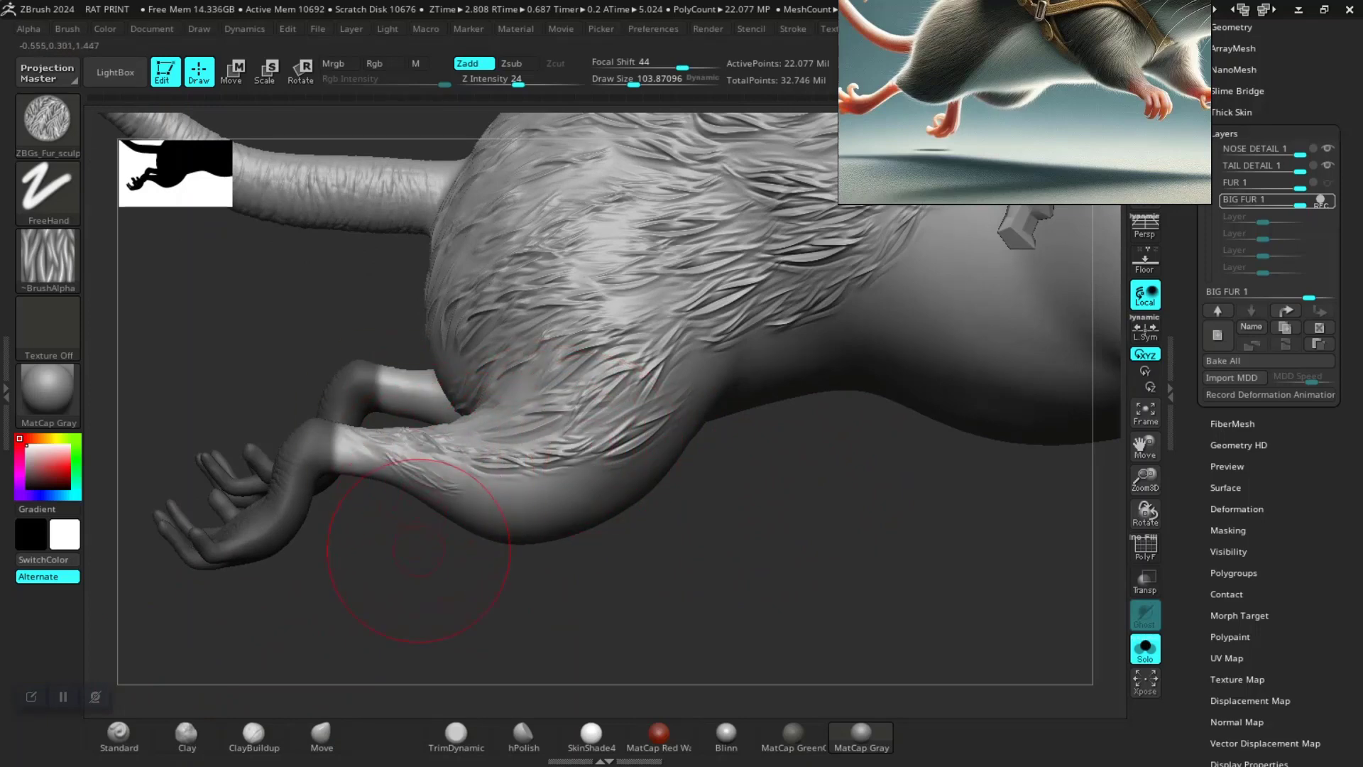
{"action": "right_click_drag", "start_coordinate": [419, 550], "coordinate": [472, 484]}
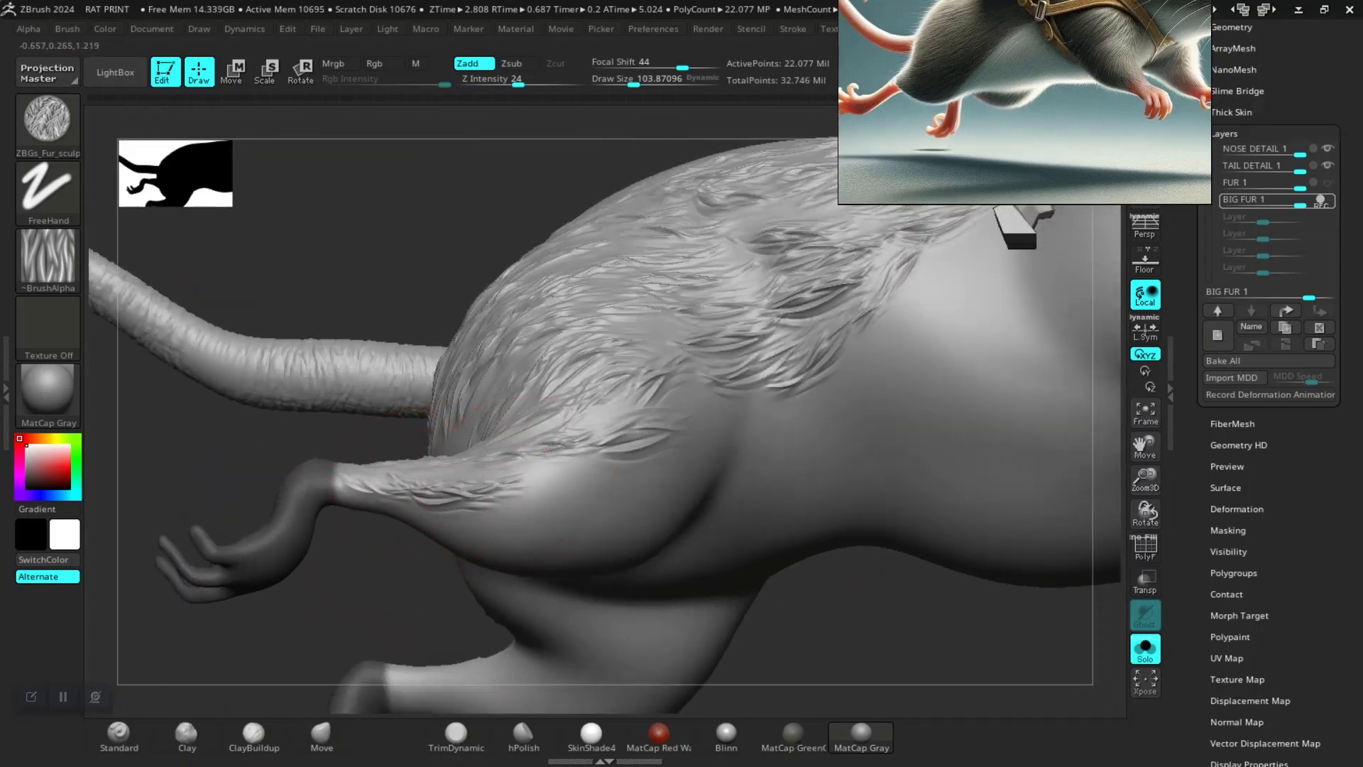
{"action": "mouse_move", "coordinate": [578, 441]}
{"action": "left_mouse_down"}
{"action": "mouse_move", "coordinate": [647, 489]}
{"action": "mouse_move", "coordinate": [578, 517]}
{"action": "mouse_move", "coordinate": [471, 523]}
{"action": "left_mouse_up"}
{"action": "right_click_drag", "start_coordinate": [370, 527], "coordinate": [472, 518]}
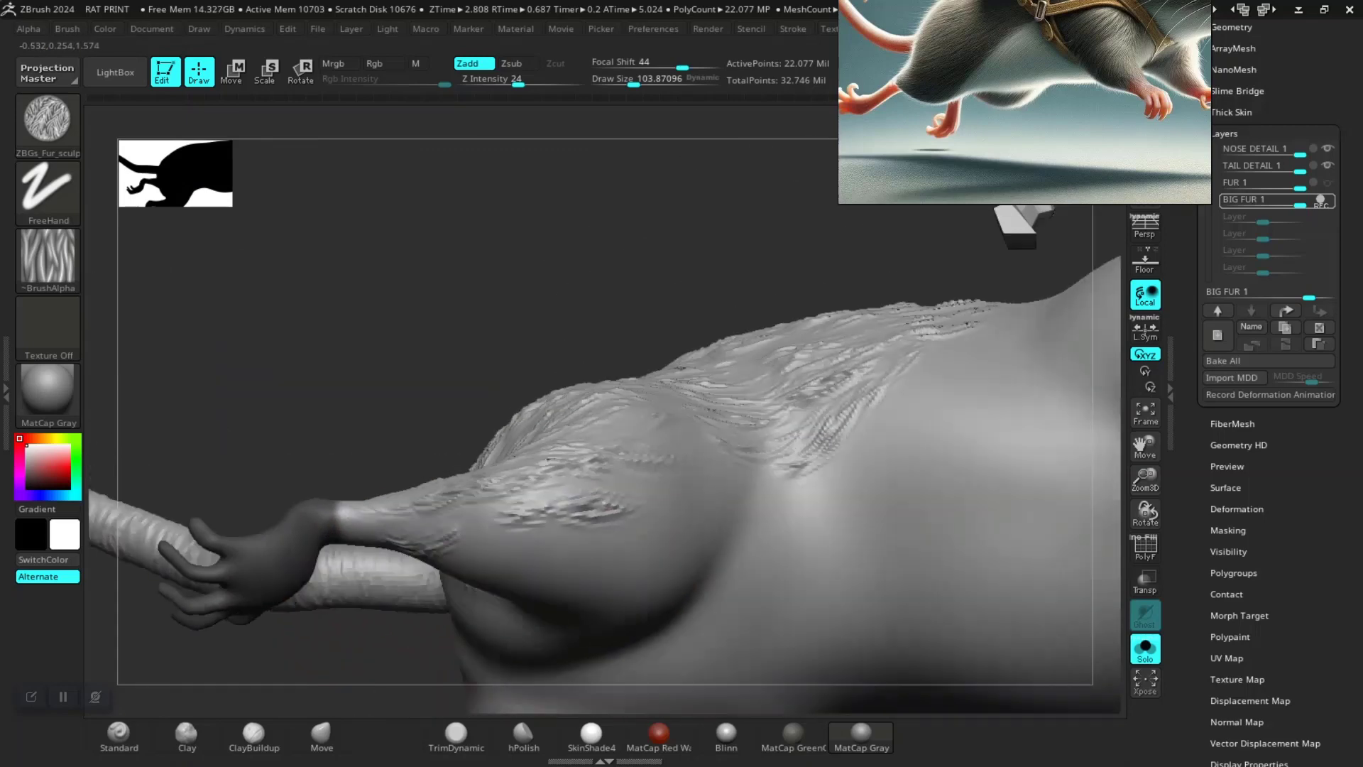
{"action": "mouse_move", "coordinate": [468, 540]}
{"action": "left_mouse_down"}
{"action": "mouse_move", "coordinate": [501, 501]}
{"action": "mouse_move", "coordinate": [562, 487]}
{"action": "mouse_move", "coordinate": [603, 501]}
{"action": "left_mouse_up"}
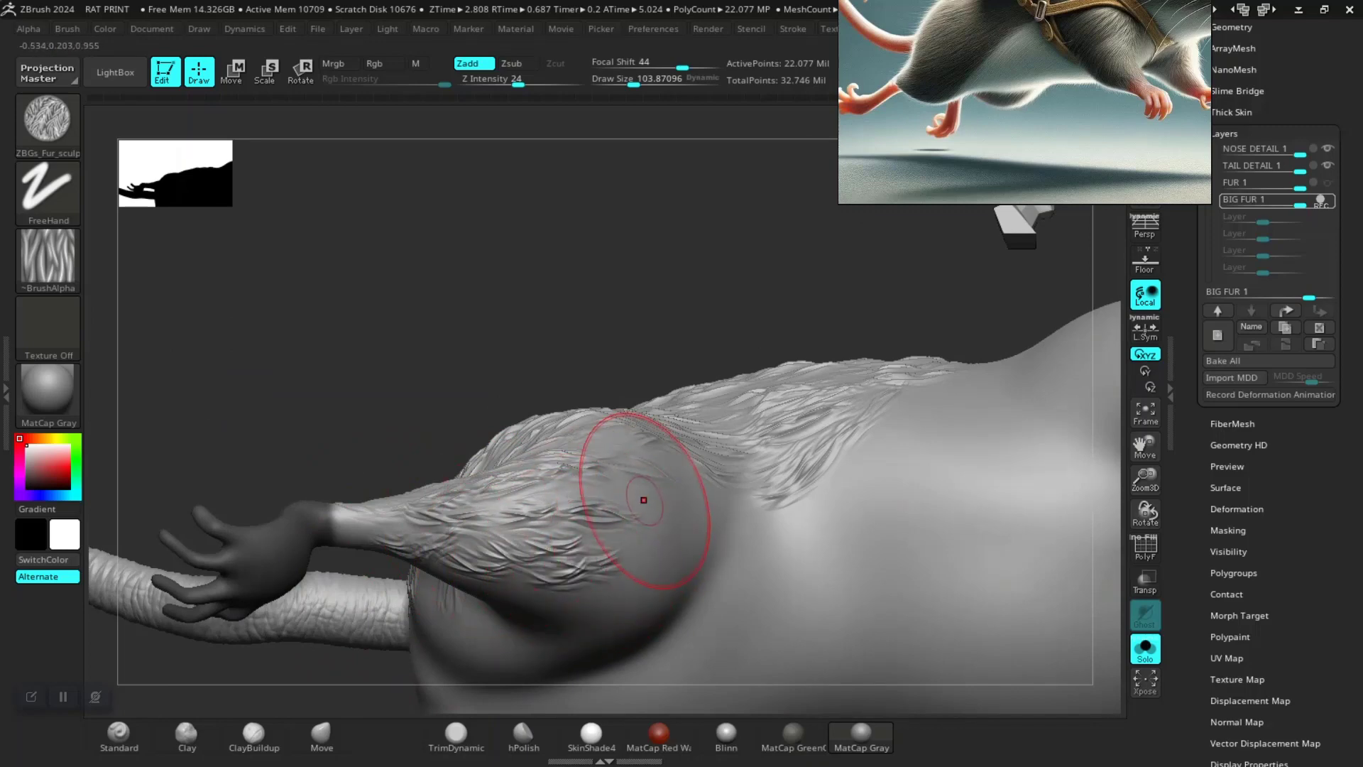
{"action": "mouse_move", "coordinate": [487, 303]}
{"action": "left_mouse_down"}
{"action": "mouse_move", "coordinate": [496, 386]}
{"action": "mouse_move", "coordinate": [675, 365]}
{"action": "mouse_move", "coordinate": [654, 488]}
{"action": "mouse_move", "coordinate": [675, 505]}
{"action": "left_mouse_up"}
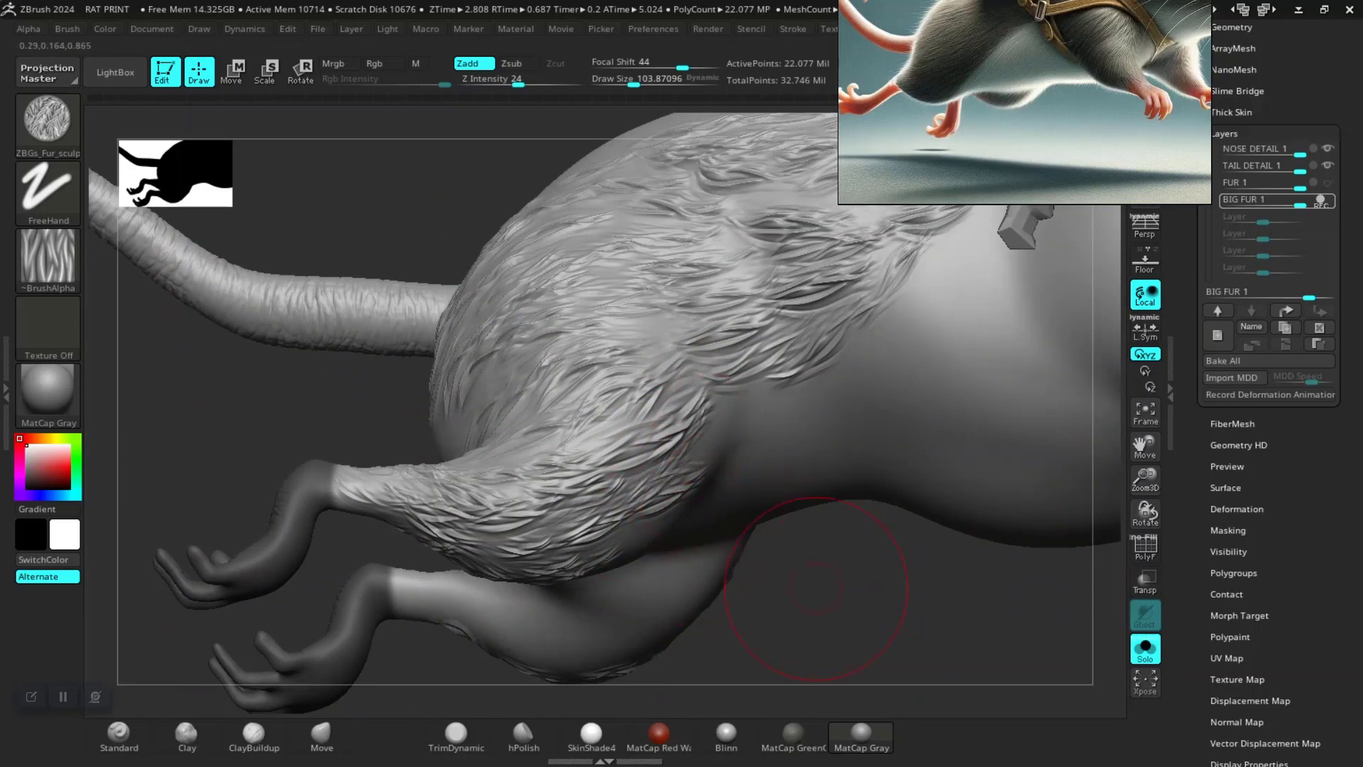
{"action": "mouse_move", "coordinate": [816, 587]}
{"action": "left_mouse_down"}
{"action": "mouse_move", "coordinate": [716, 426]}
{"action": "mouse_move", "coordinate": [654, 425]}
{"action": "mouse_move", "coordinate": [763, 414]}
{"action": "mouse_move", "coordinate": [717, 405]}
{"action": "mouse_move", "coordinate": [654, 517]}
{"action": "mouse_move", "coordinate": [611, 530]}
{"action": "left_mouse_up"}
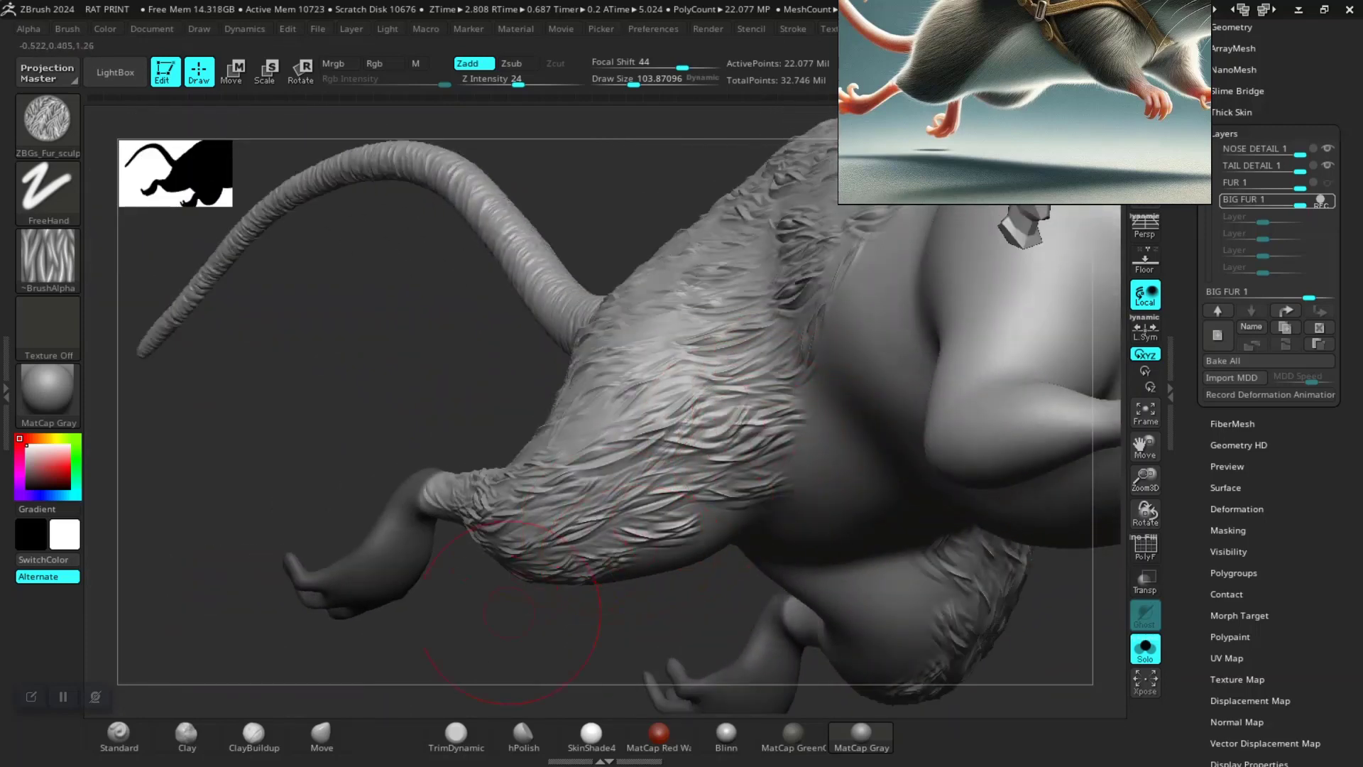
{"action": "right_click_drag", "start_coordinate": [509, 612], "coordinate": [664, 541], "text": "ctrl"}
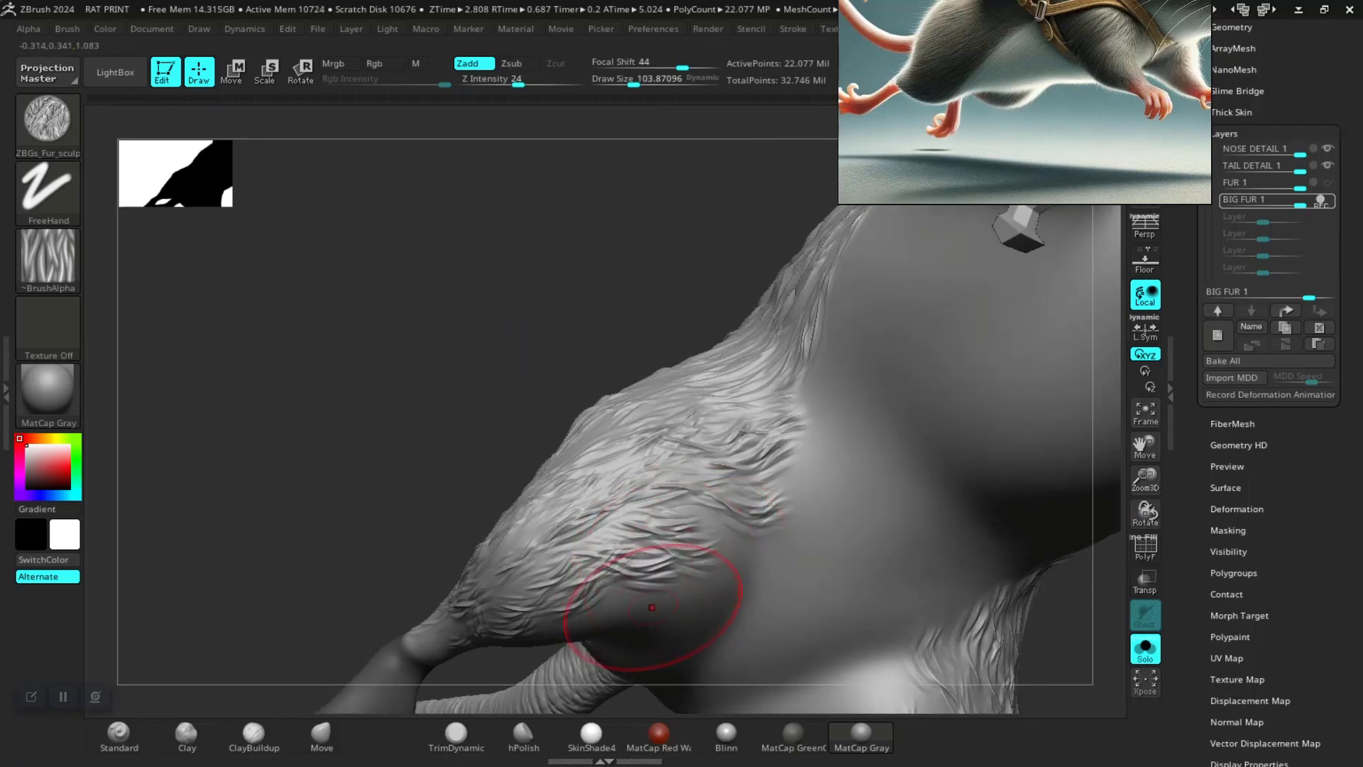
{"action": "left_click_drag", "start_coordinate": [476, 456], "coordinate": [646, 624]}
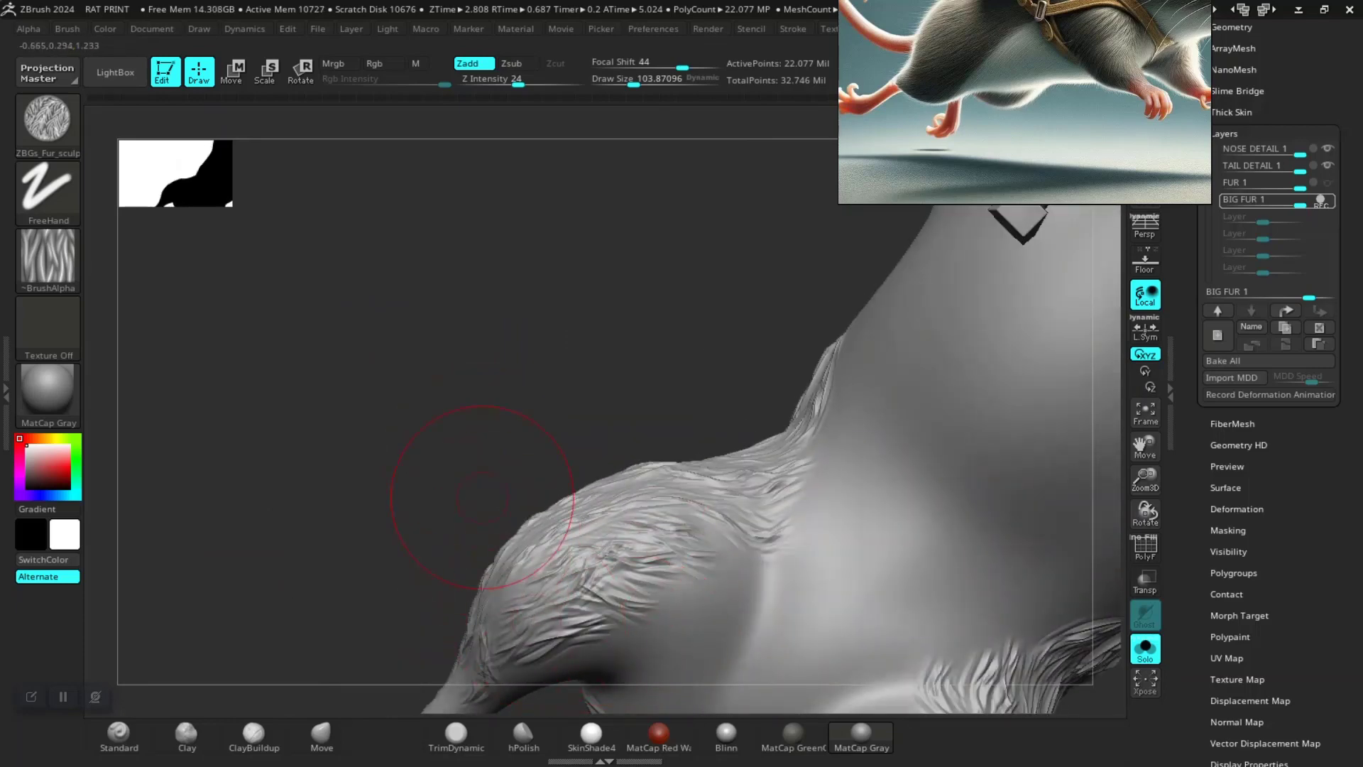
{"action": "mouse_move", "coordinate": [482, 497]}
{"action": "left_mouse_down"}
{"action": "mouse_move", "coordinate": [395, 365]}
{"action": "mouse_move", "coordinate": [593, 517]}
{"action": "left_mouse_up"}
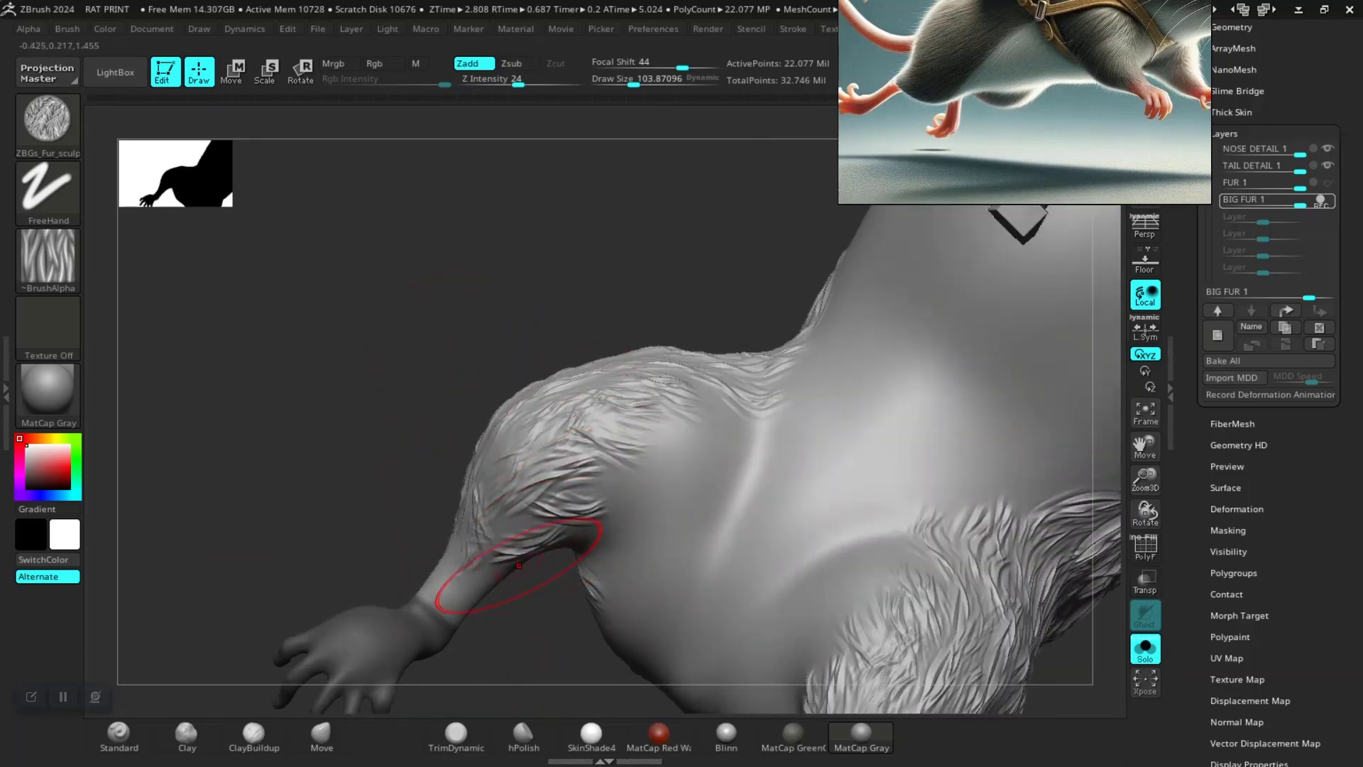
{"action": "mouse_move", "coordinate": [642, 533]}
{"action": "left_mouse_down"}
{"action": "mouse_move", "coordinate": [639, 489]}
{"action": "mouse_move", "coordinate": [578, 457]}
{"action": "mouse_move", "coordinate": [653, 395]}
{"action": "mouse_move", "coordinate": [707, 423]}
{"action": "mouse_move", "coordinate": [684, 396]}
{"action": "mouse_move", "coordinate": [654, 502]}
{"action": "mouse_move", "coordinate": [625, 540]}
{"action": "left_mouse_up"}
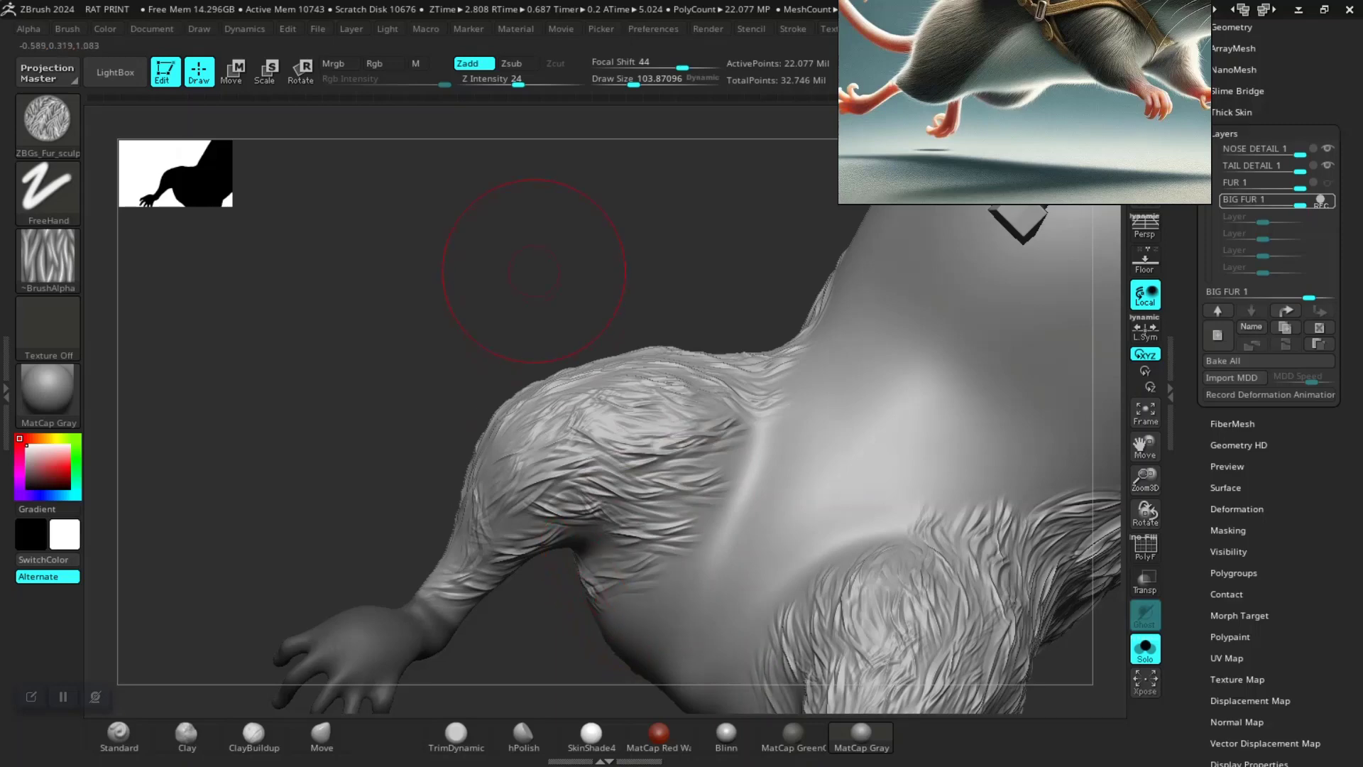
Paint mirrored fur up the centre of the back, undoing the strokes that reached the neck
{"action": "left_click_drag", "start_coordinate": [534, 271], "coordinate": [554, 319]}
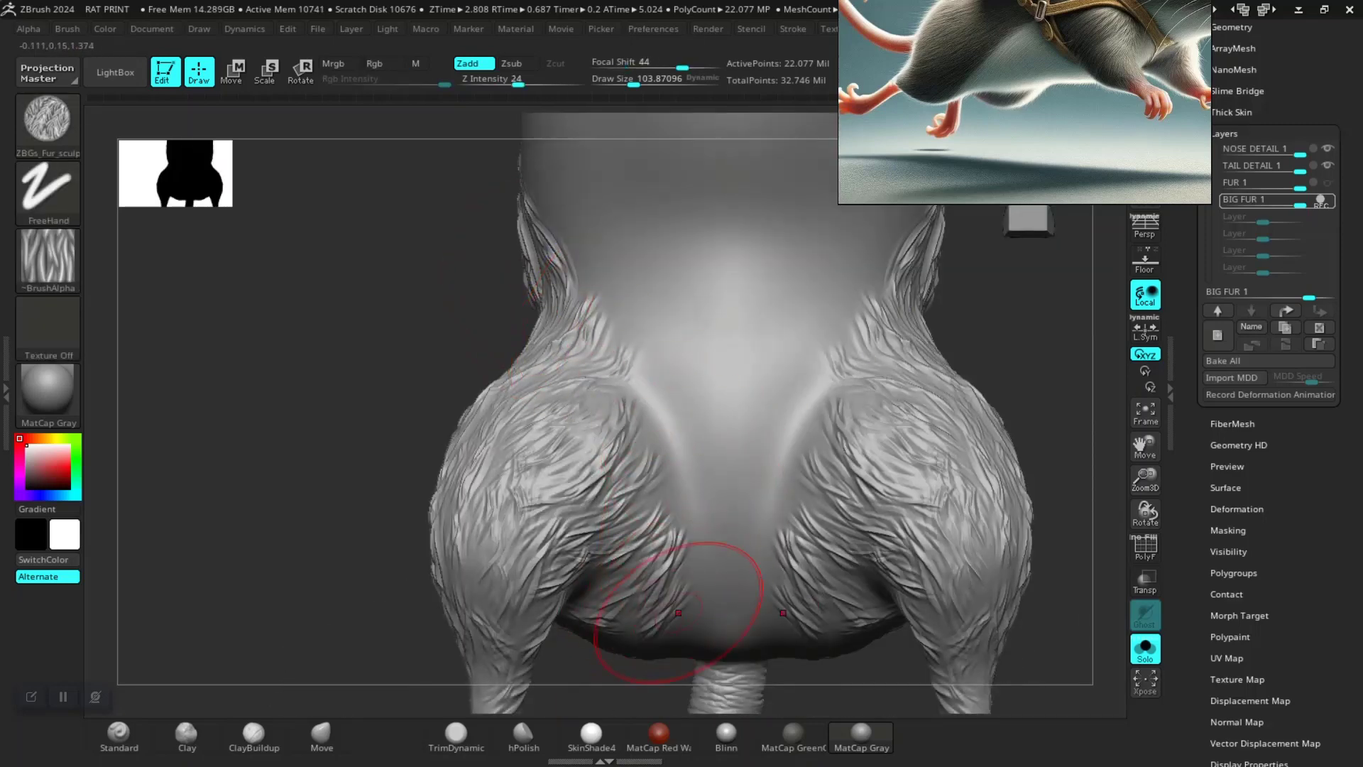
{"action": "mouse_move", "coordinate": [689, 592]}
{"action": "left_mouse_down"}
{"action": "mouse_move", "coordinate": [652, 395]}
{"action": "mouse_move", "coordinate": [699, 533]}
{"action": "left_mouse_up"}
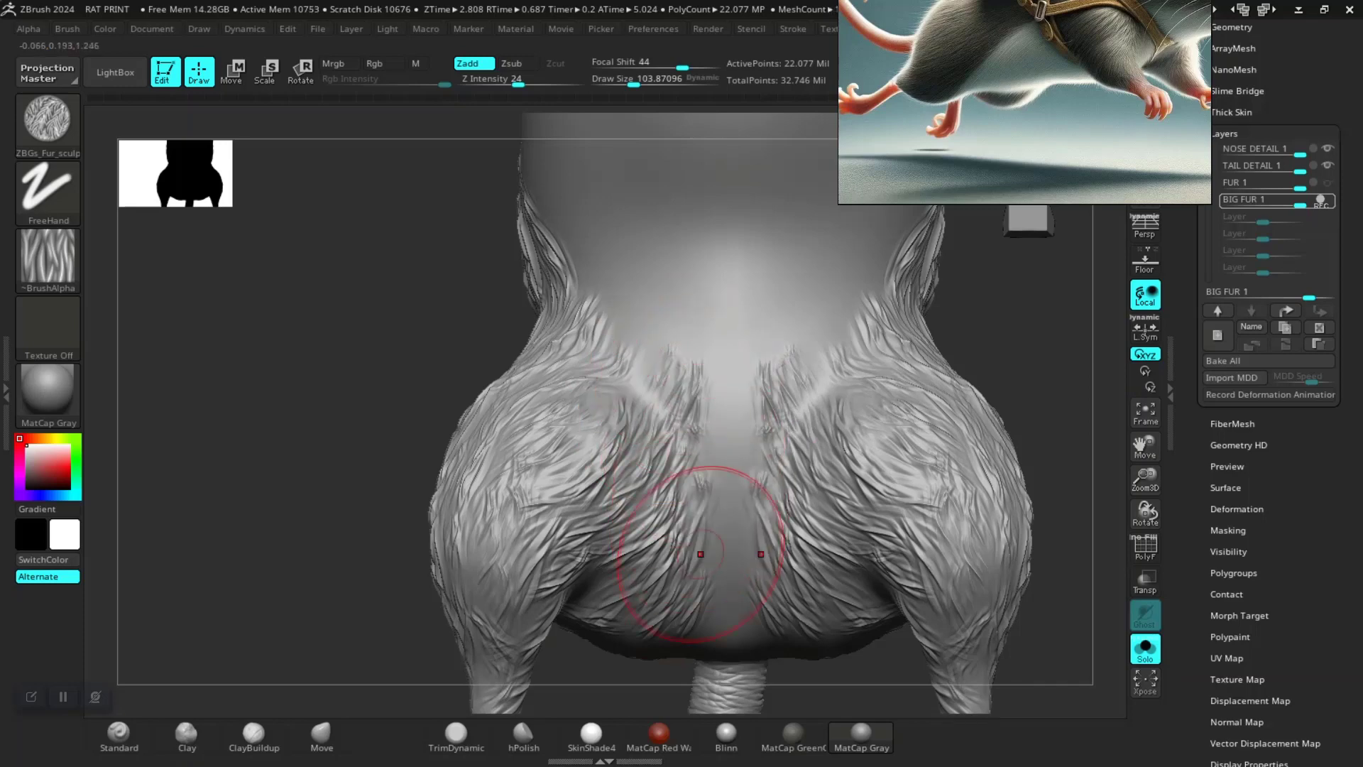
{"action": "left_click_drag", "start_coordinate": [730, 620], "coordinate": [731, 500]}
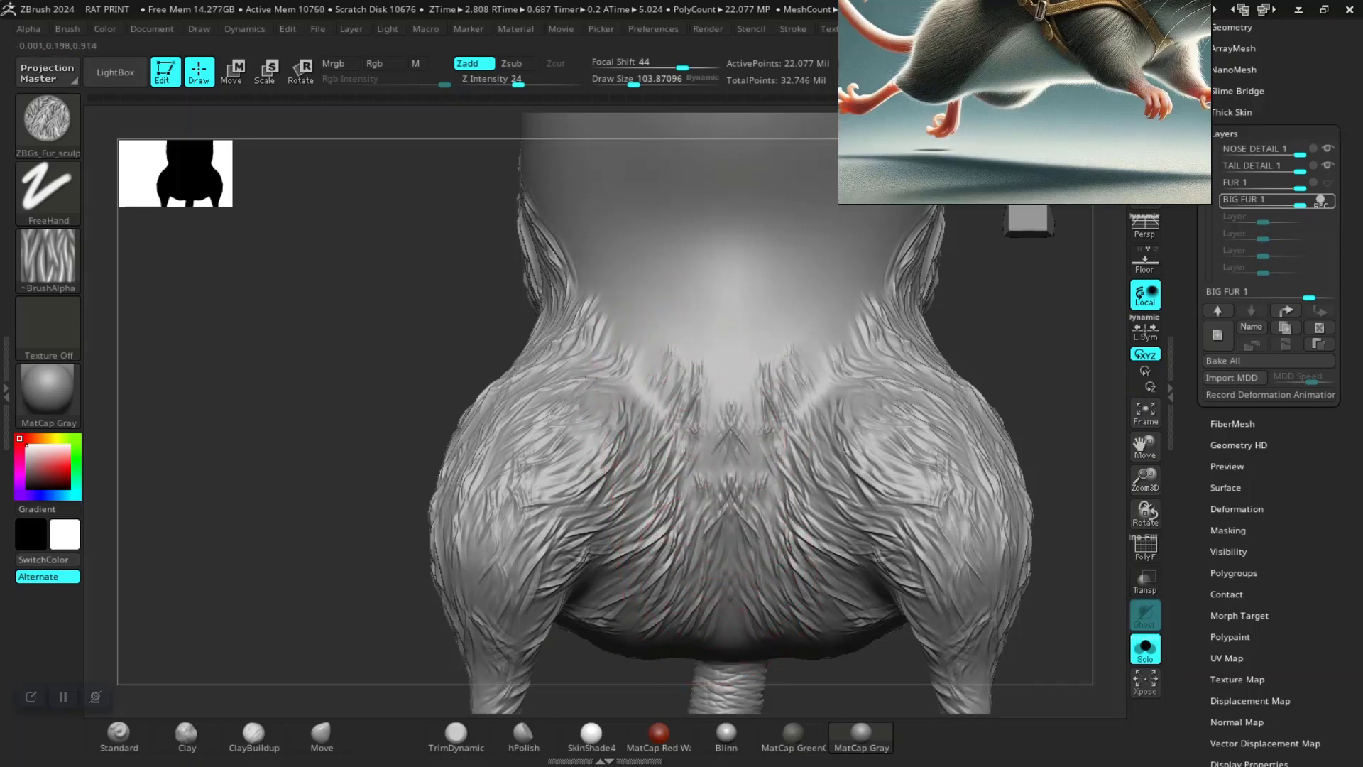
{"action": "key", "text": "ctrl+z"}
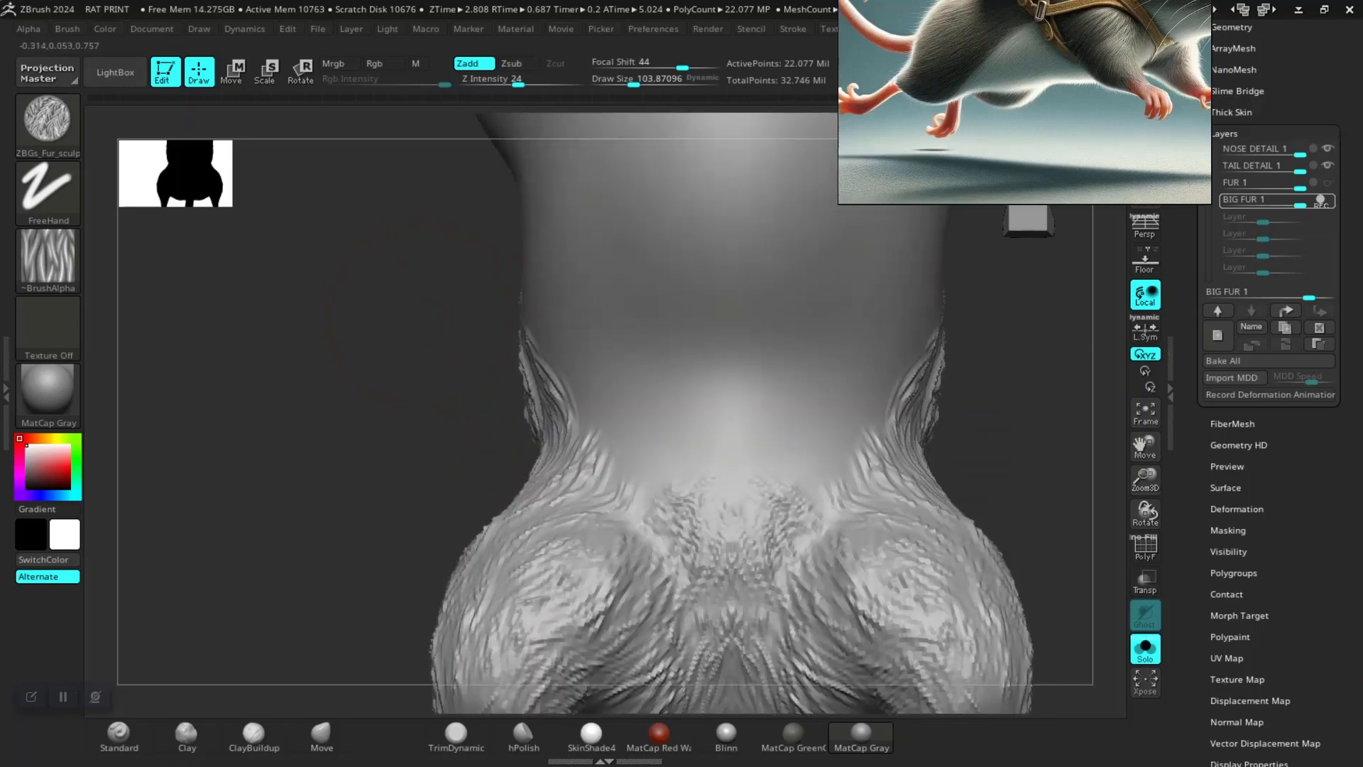
{"action": "mouse_move", "coordinate": [608, 451]}
{"action": "left_mouse_down"}
{"action": "mouse_move", "coordinate": [563, 518]}
{"action": "mouse_move", "coordinate": [608, 518]}
{"action": "mouse_move", "coordinate": [706, 396]}
{"action": "mouse_move", "coordinate": [708, 476]}
{"action": "mouse_move", "coordinate": [716, 407]}
{"action": "left_mouse_up"}
{"action": "key", "text": "ctrl+z"}
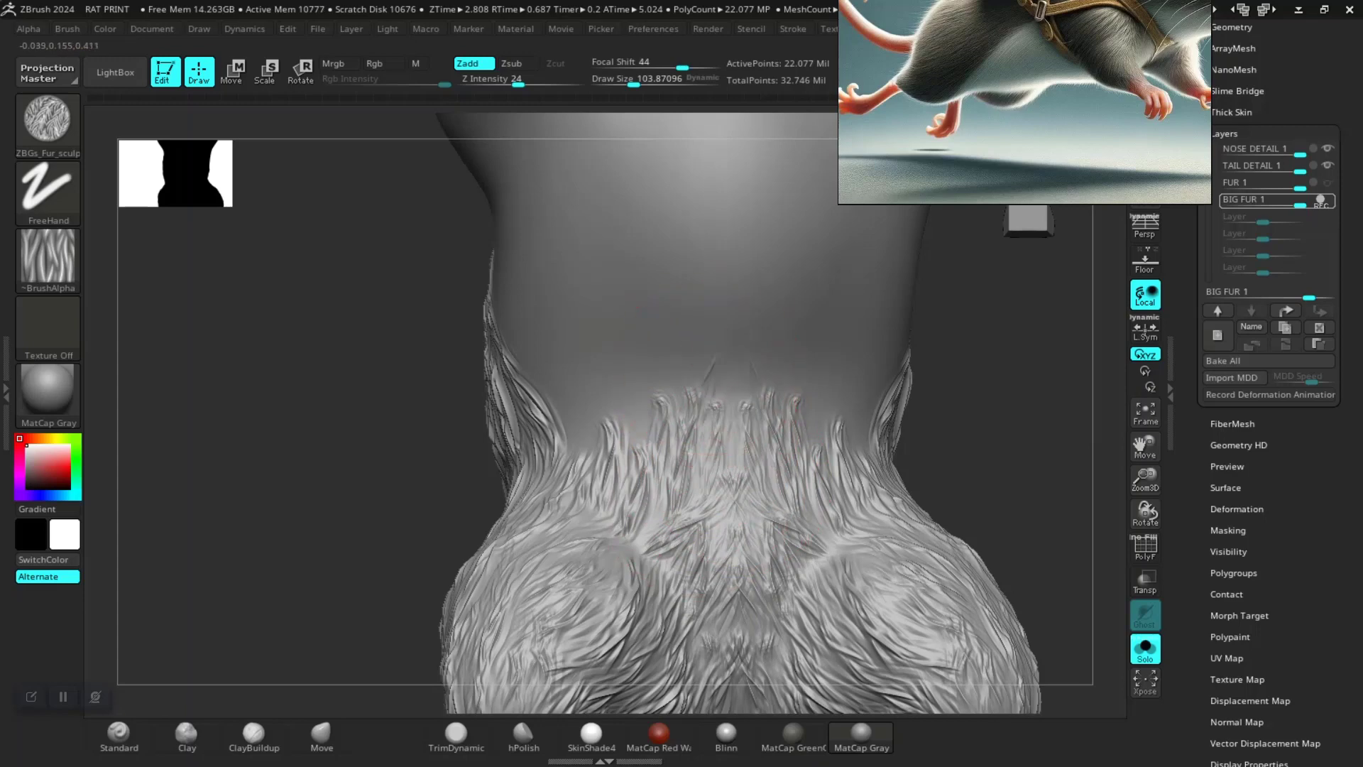
Sculpt mirrored fur at the neck base and up the upper and mid-back
{"action": "left_click_drag", "start_coordinate": [644, 302], "coordinate": [521, 450]}
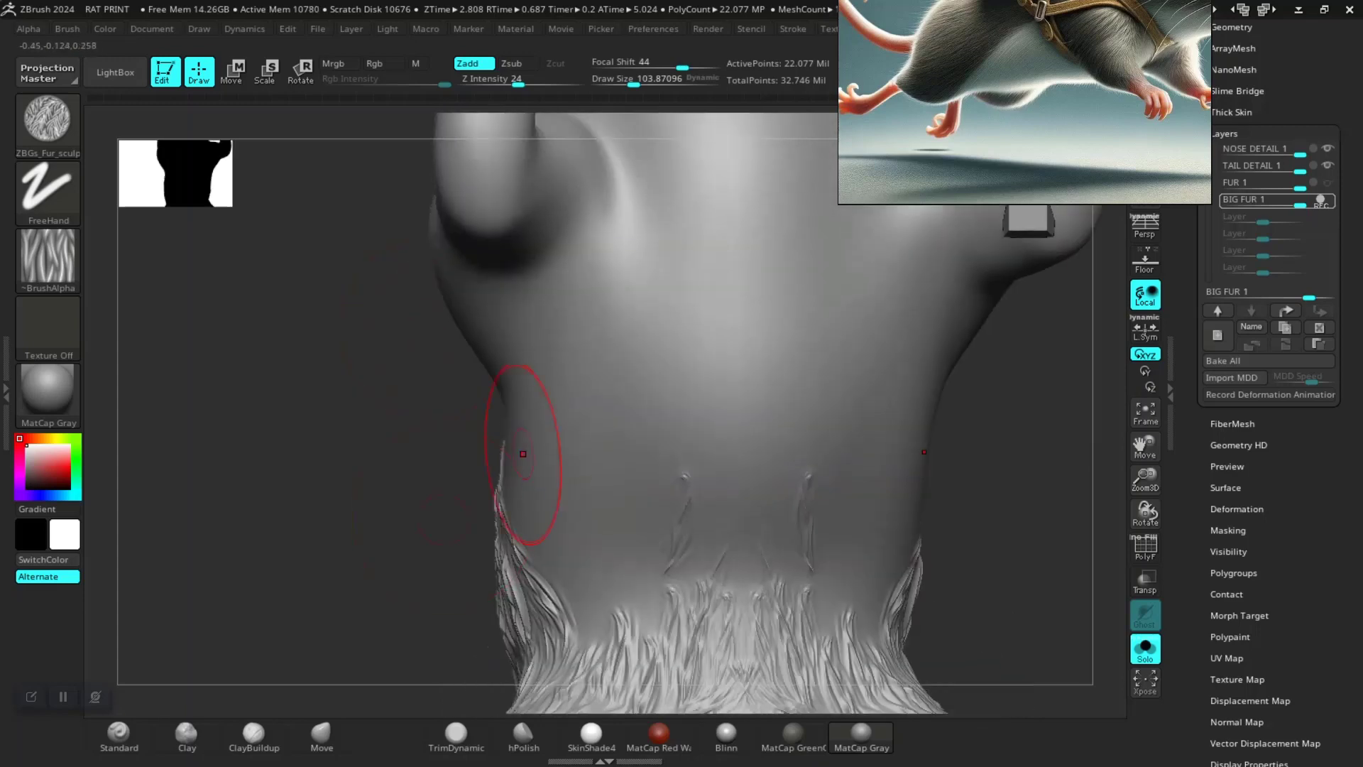
{"action": "left_click_drag", "start_coordinate": [672, 265], "coordinate": [650, 333]}
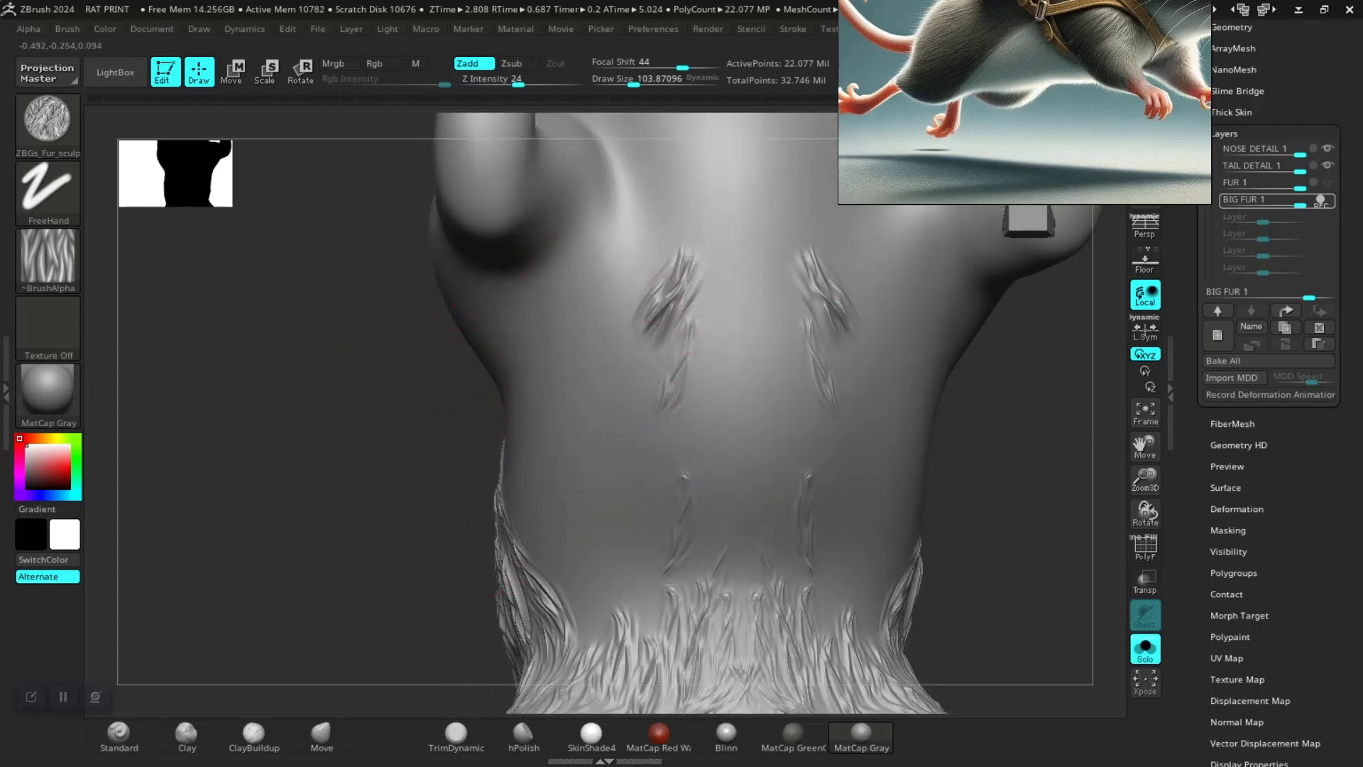
{"action": "mouse_move", "coordinate": [438, 455]}
{"action": "left_mouse_down"}
{"action": "mouse_move", "coordinate": [578, 456]}
{"action": "mouse_move", "coordinate": [633, 390]}
{"action": "mouse_move", "coordinate": [668, 170]}
{"action": "left_mouse_up"}
{"action": "left_click_drag", "start_coordinate": [628, 284], "coordinate": [657, 181]}
{"action": "left_click_drag", "start_coordinate": [611, 320], "coordinate": [639, 206]}
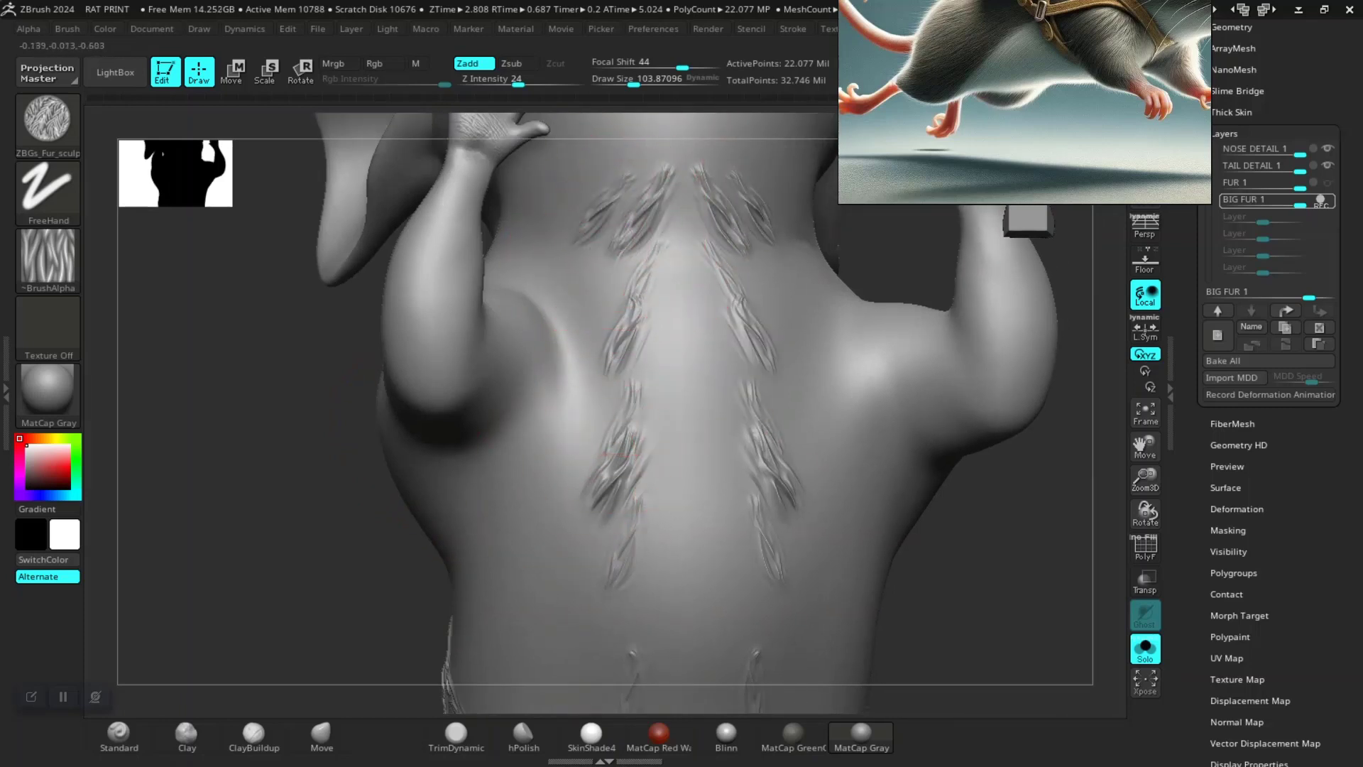
{"action": "mouse_move", "coordinate": [589, 369]}
{"action": "left_mouse_down"}
{"action": "mouse_move", "coordinate": [617, 301]}
{"action": "mouse_move", "coordinate": [596, 398]}
{"action": "left_mouse_up"}
{"action": "left_click_drag", "start_coordinate": [589, 497], "coordinate": [618, 340]}
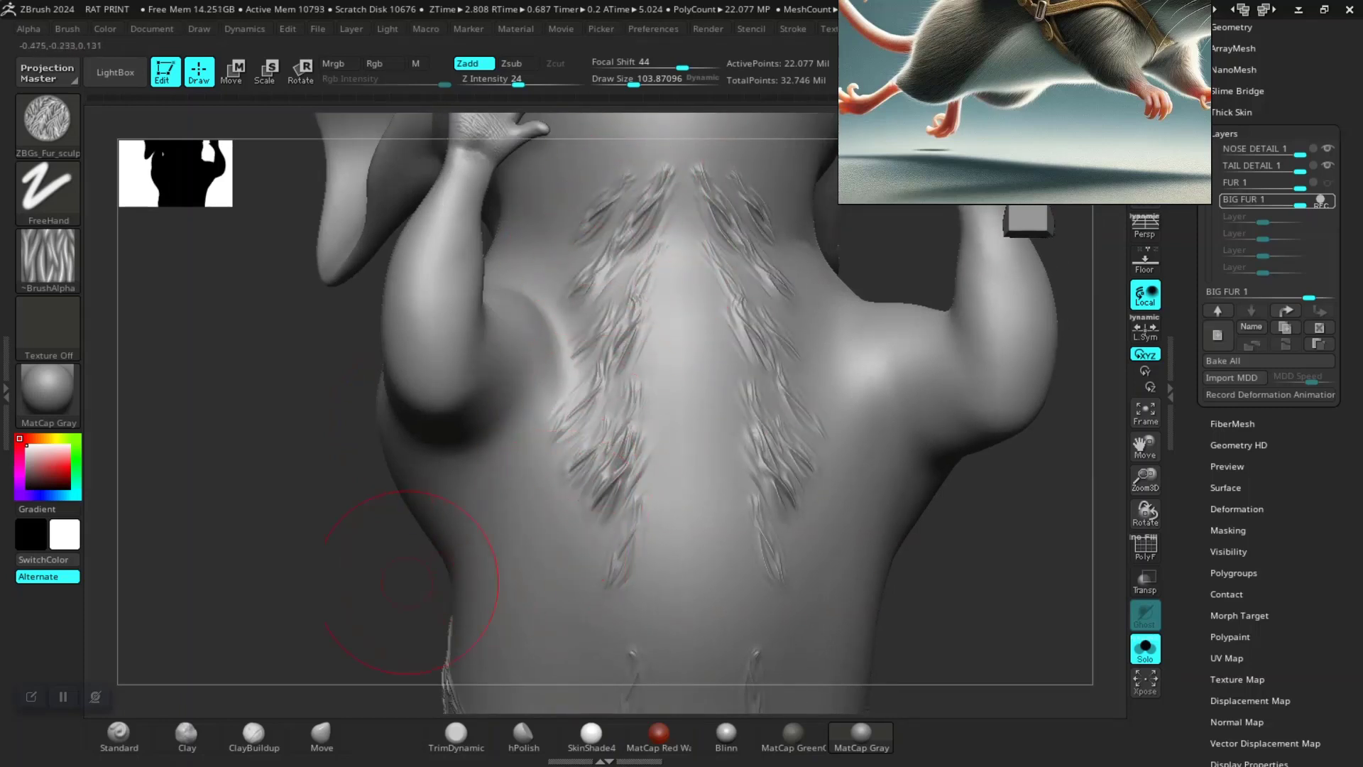
Fill in fur strands on the flank between the chest and flank patches
{"action": "left_click_drag", "start_coordinate": [410, 582], "coordinate": [602, 404]}
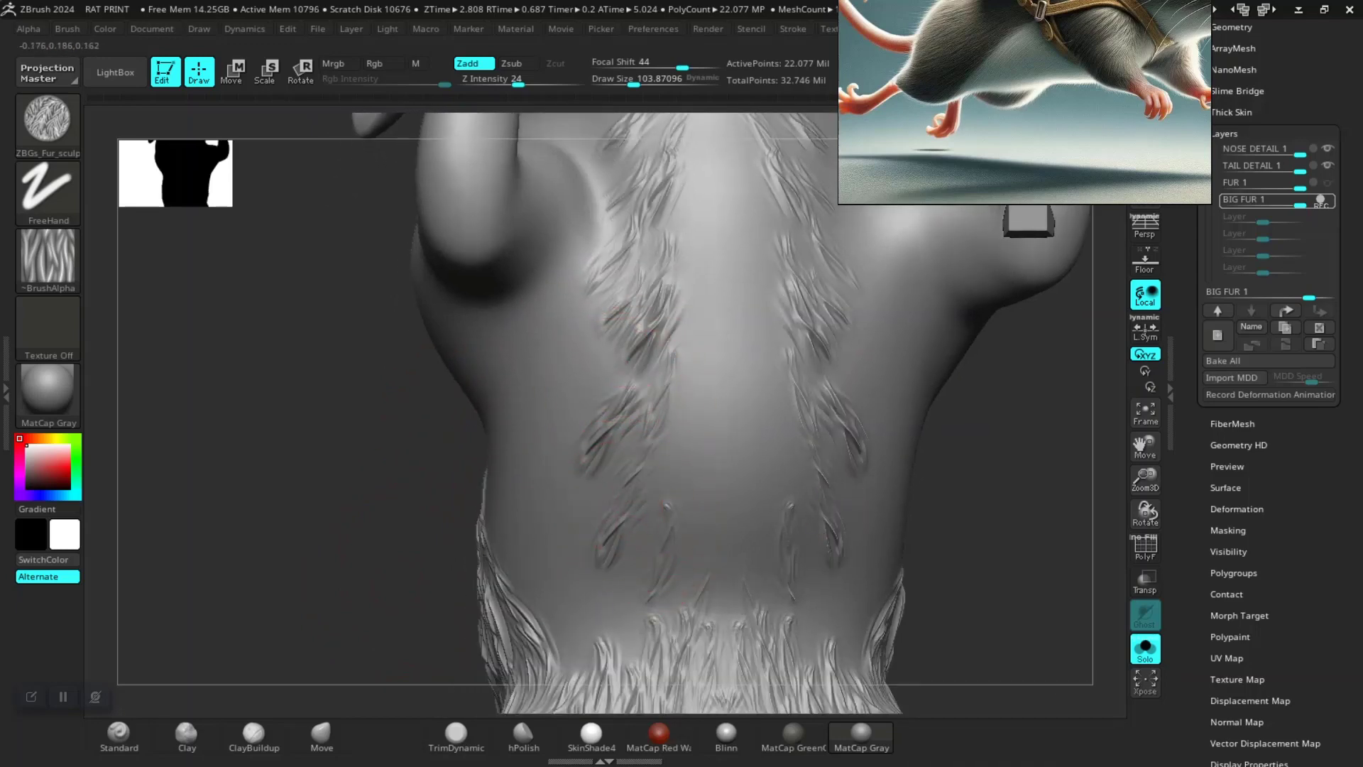
{"action": "left_click_drag", "start_coordinate": [319, 426], "coordinate": [497, 469]}
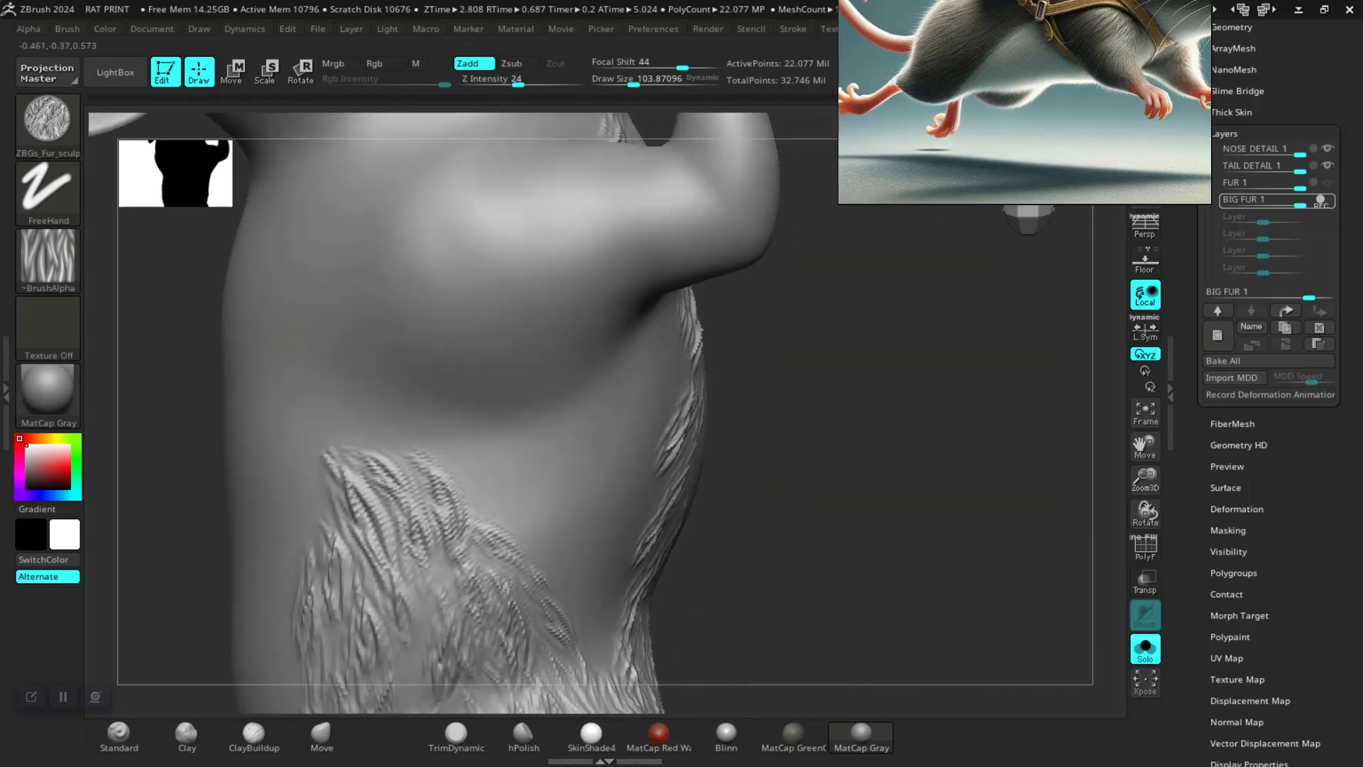
{"action": "left_click_drag", "start_coordinate": [624, 578], "coordinate": [646, 532]}
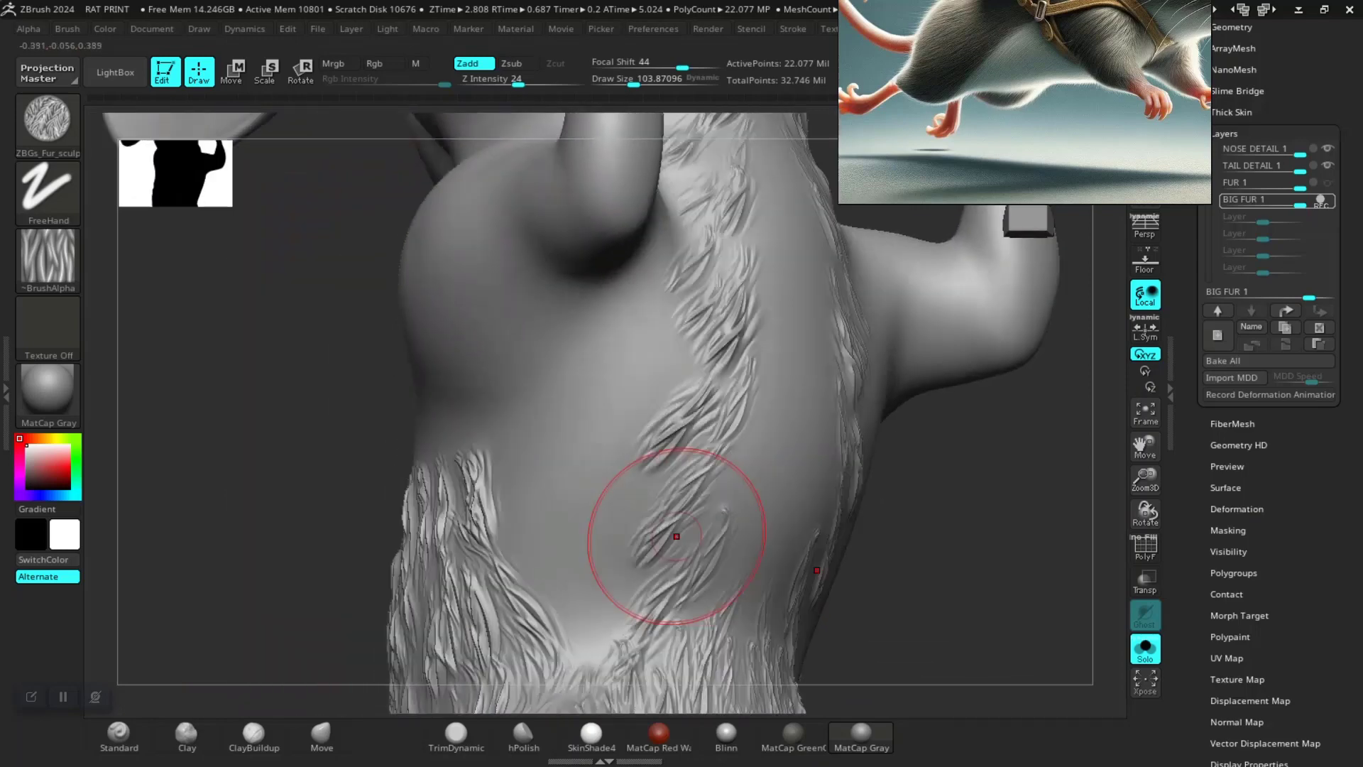
{"action": "mouse_move", "coordinate": [568, 511]}
{"action": "left_mouse_down"}
{"action": "mouse_move", "coordinate": [554, 608]}
{"action": "mouse_move", "coordinate": [554, 471]}
{"action": "mouse_move", "coordinate": [523, 505]}
{"action": "mouse_move", "coordinate": [520, 423]}
{"action": "mouse_move", "coordinate": [590, 369]}
{"action": "mouse_move", "coordinate": [563, 426]}
{"action": "mouse_move", "coordinate": [611, 539]}
{"action": "left_mouse_up"}
{"action": "left_click_drag", "start_coordinate": [632, 426], "coordinate": [578, 578]}
{"action": "left_click_drag", "start_coordinate": [596, 398], "coordinate": [660, 306]}
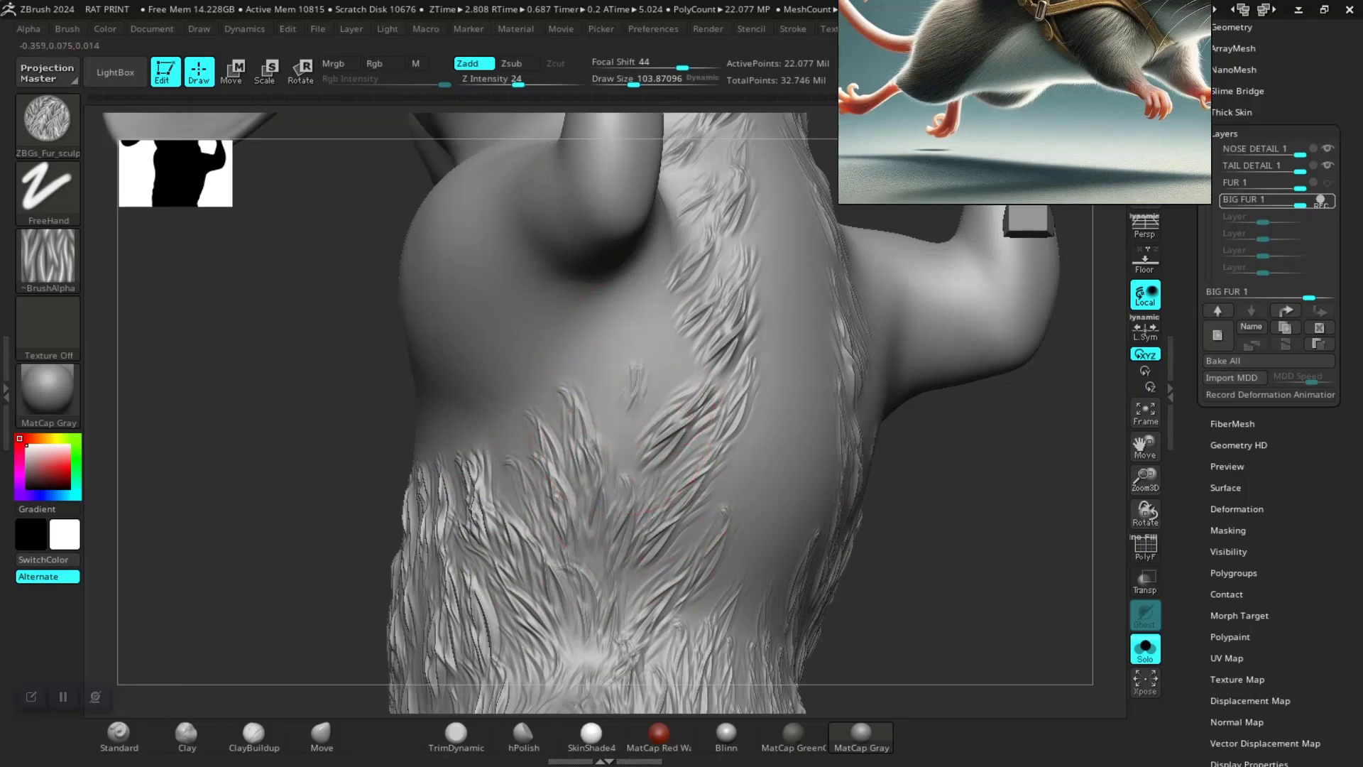
{"action": "left_click_drag", "start_coordinate": [625, 433], "coordinate": [675, 326]}
{"action": "left_click_drag", "start_coordinate": [724, 426], "coordinate": [675, 298]}
Orbit around the rat to its back and add mirrored fur on the lower back
{"action": "mouse_move", "coordinate": [568, 284]}
{"action": "left_mouse_down"}
{"action": "mouse_move", "coordinate": [676, 277]}
{"action": "mouse_move", "coordinate": [600, 418]}
{"action": "left_mouse_up"}
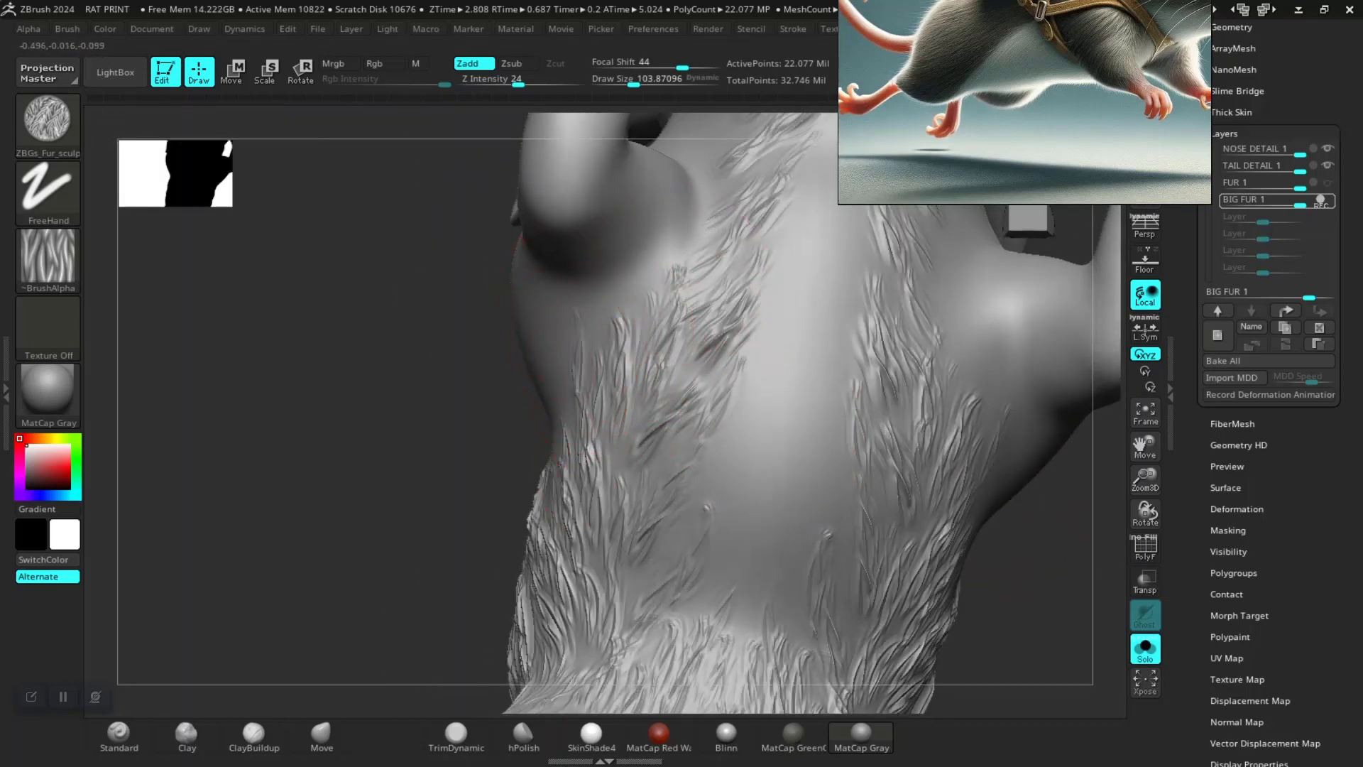
{"action": "left_click_drag", "start_coordinate": [710, 412], "coordinate": [740, 422]}
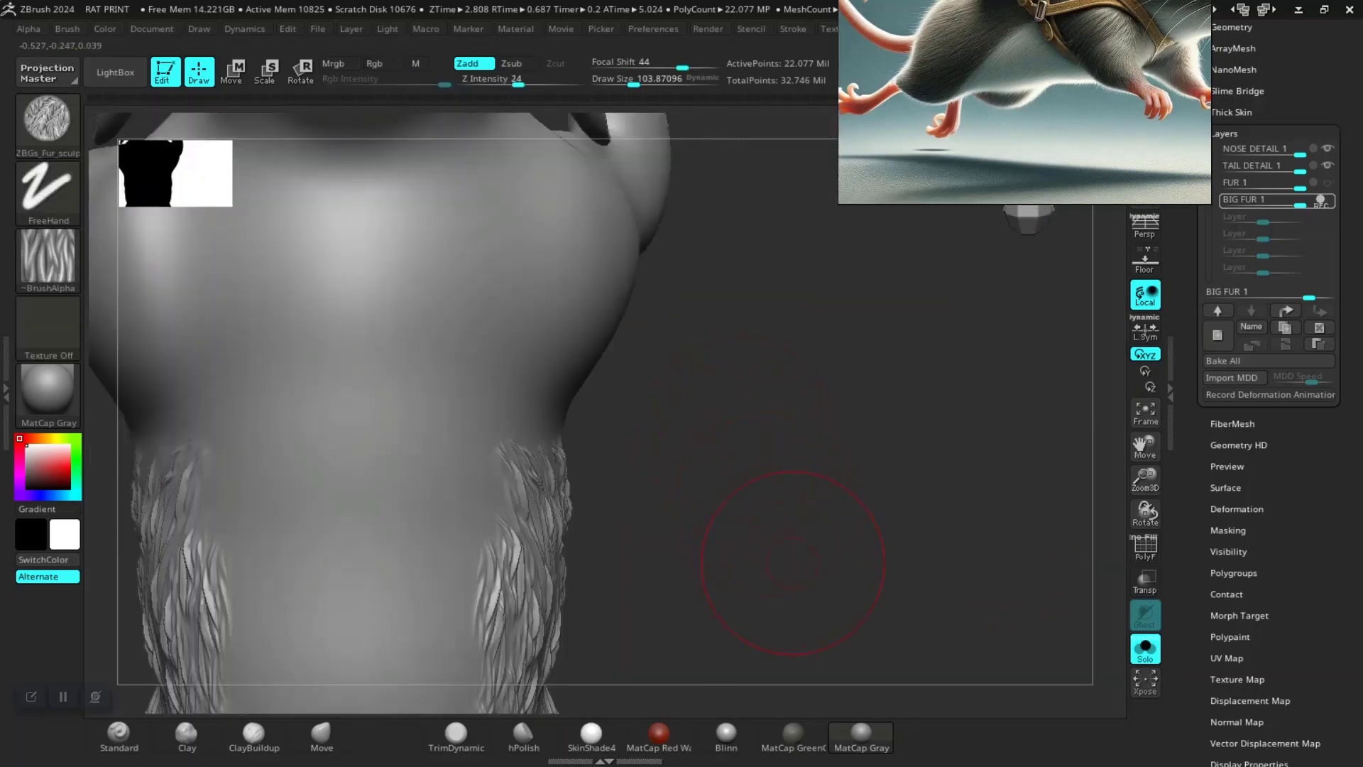
{"action": "mouse_move", "coordinate": [793, 562]}
{"action": "left_mouse_down"}
{"action": "mouse_move", "coordinate": [592, 525]}
{"action": "mouse_move", "coordinate": [608, 578]}
{"action": "mouse_move", "coordinate": [642, 588]}
{"action": "left_mouse_up"}
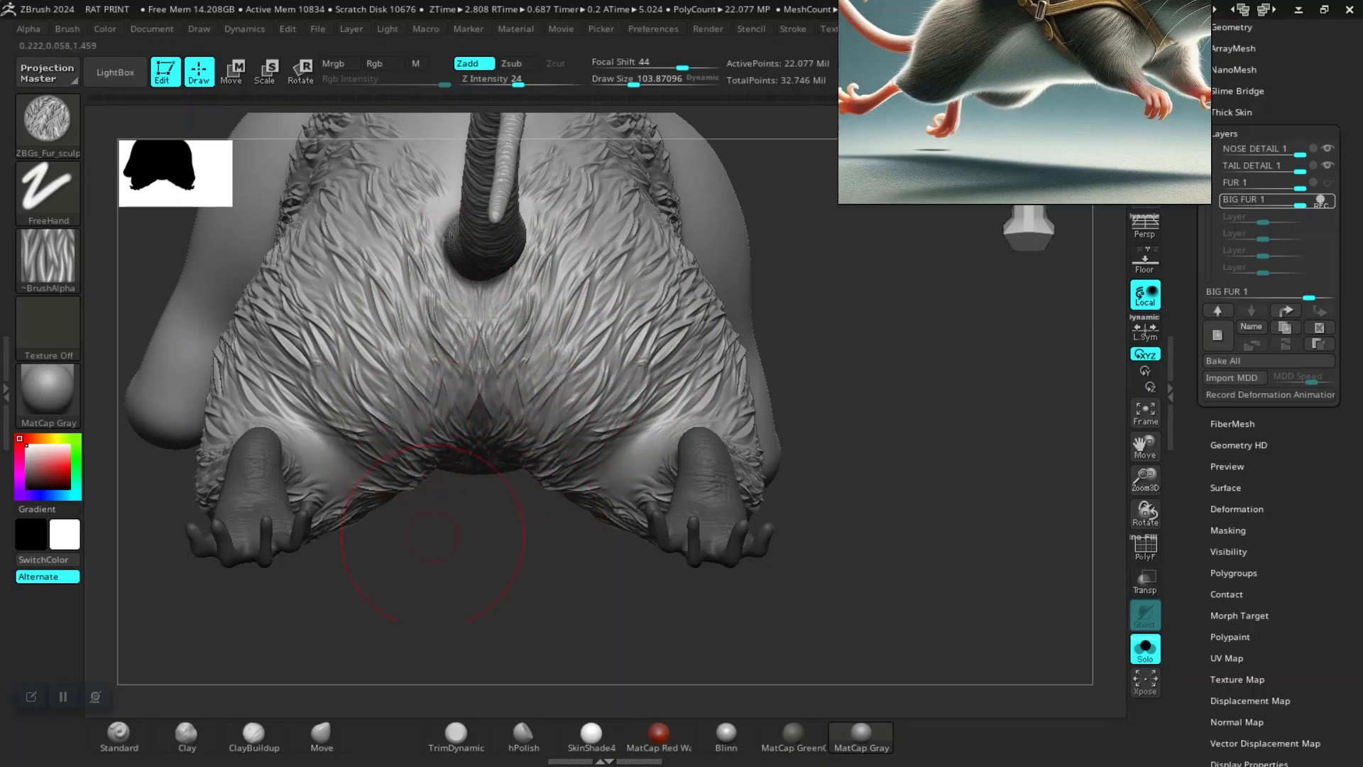
{"action": "left_click_drag", "start_coordinate": [423, 544], "coordinate": [364, 480]}
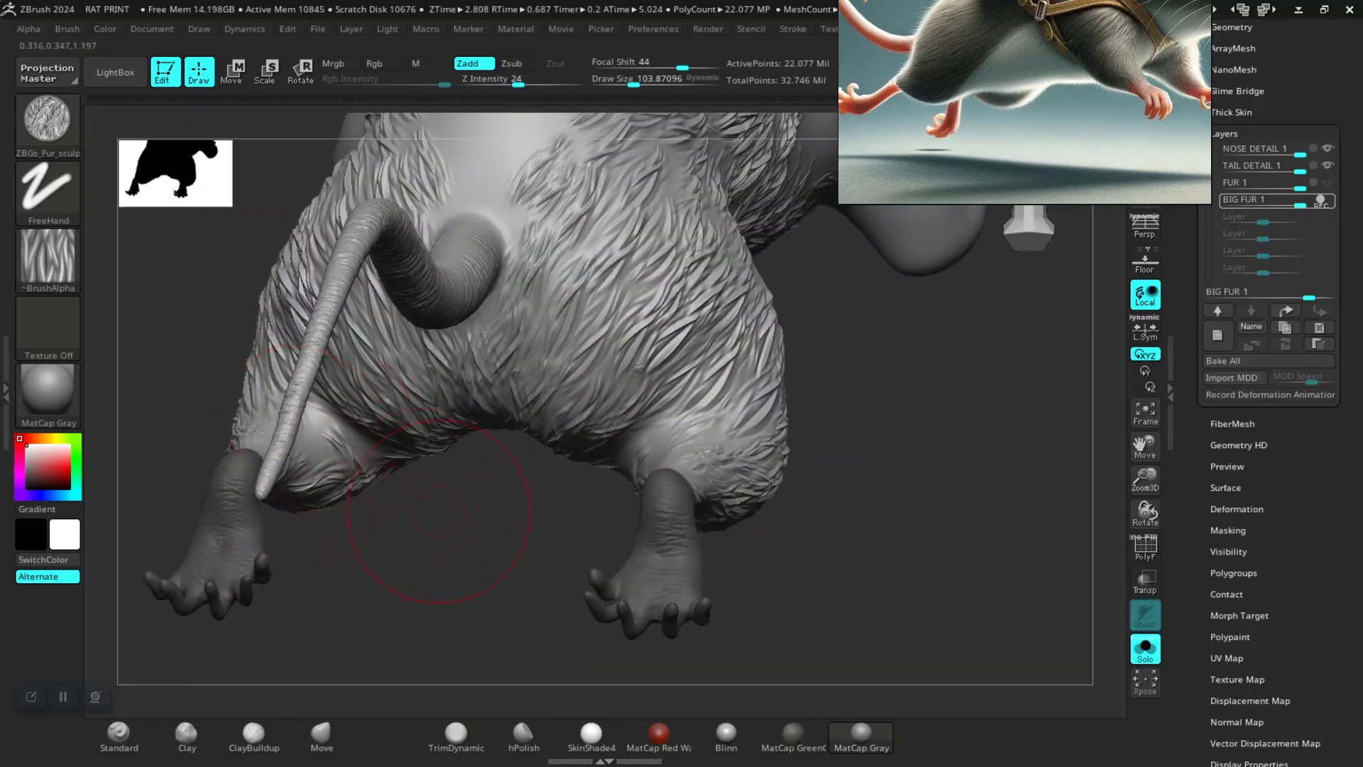
{"action": "left_click_drag", "start_coordinate": [438, 512], "coordinate": [311, 447]}
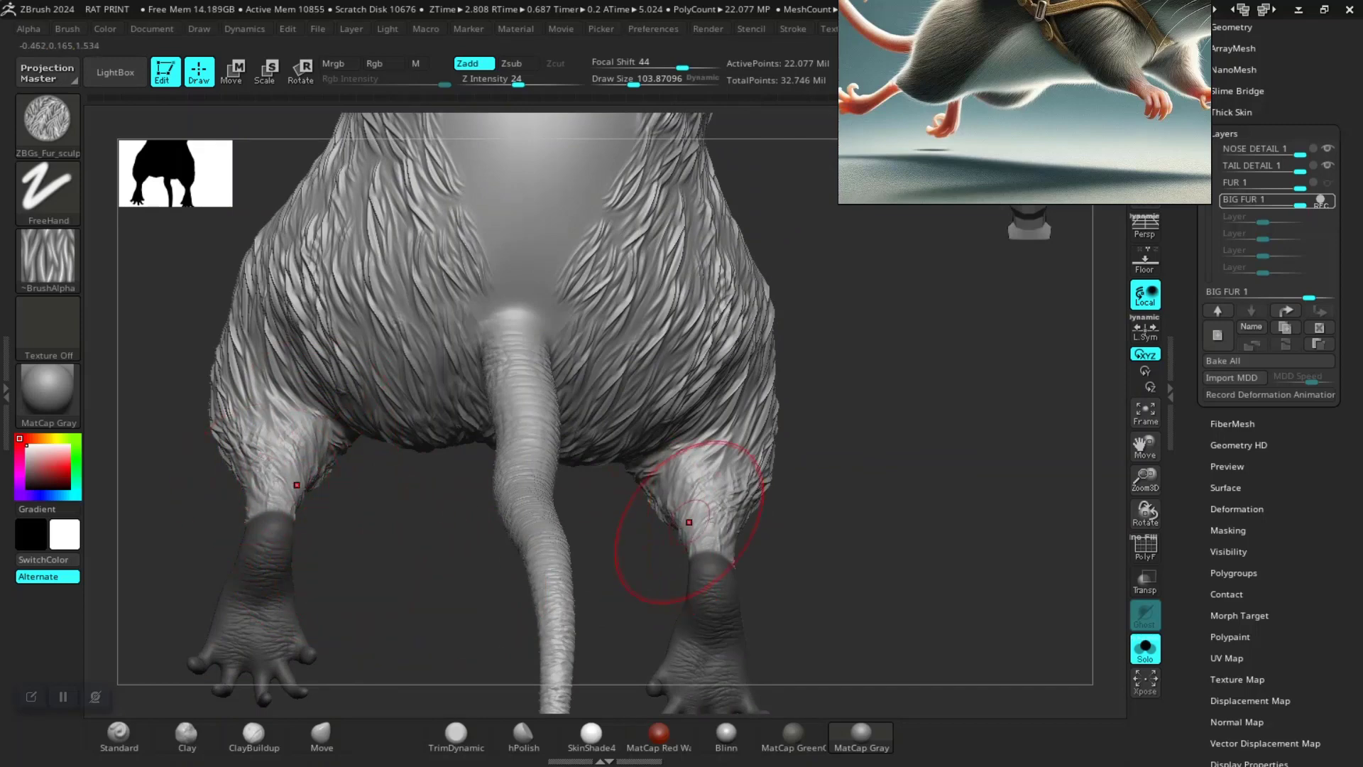
{"action": "mouse_move", "coordinate": [931, 550]}
{"action": "left_mouse_down"}
{"action": "mouse_move", "coordinate": [836, 426]}
{"action": "mouse_move", "coordinate": [593, 501]}
{"action": "left_mouse_up"}
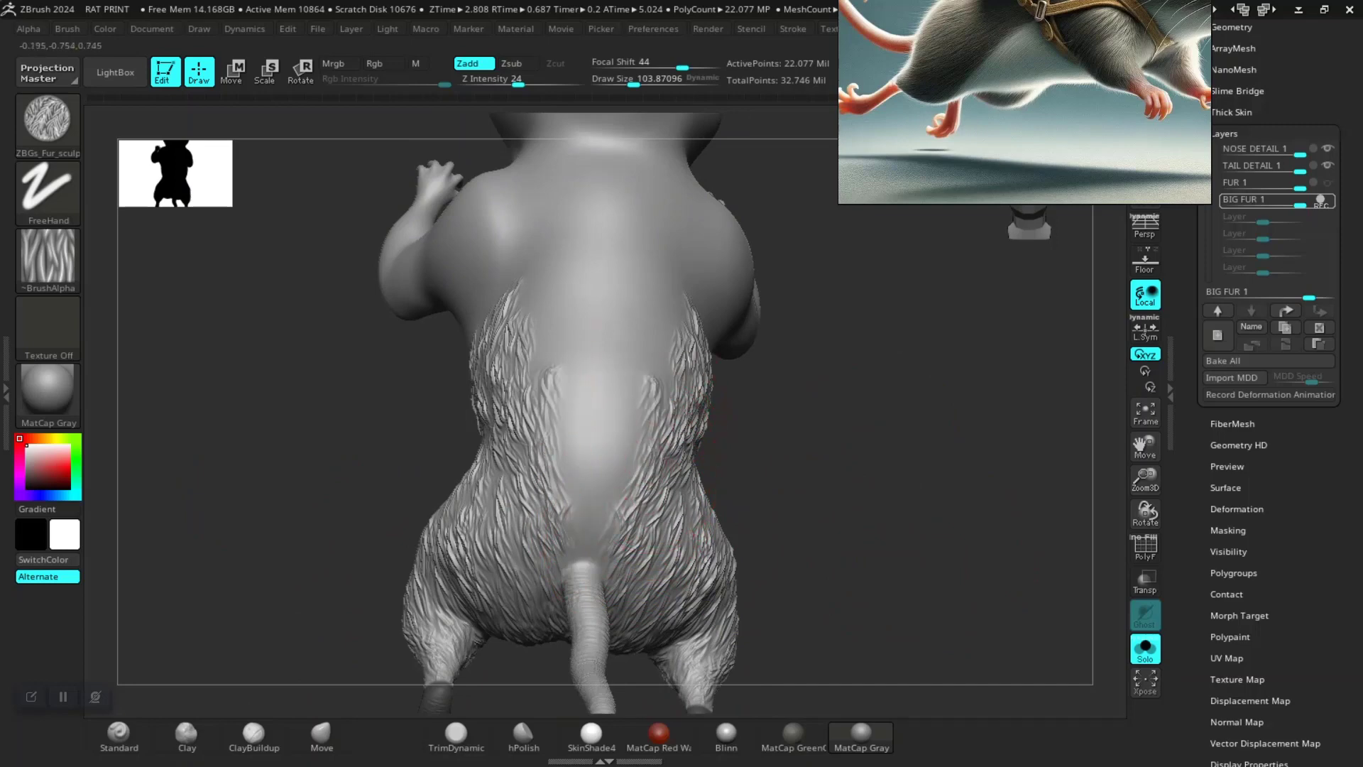
{"action": "mouse_move", "coordinate": [751, 445]}
{"action": "left_mouse_down"}
{"action": "mouse_move", "coordinate": [653, 426]}
{"action": "mouse_move", "coordinate": [617, 543]}
{"action": "left_mouse_up"}
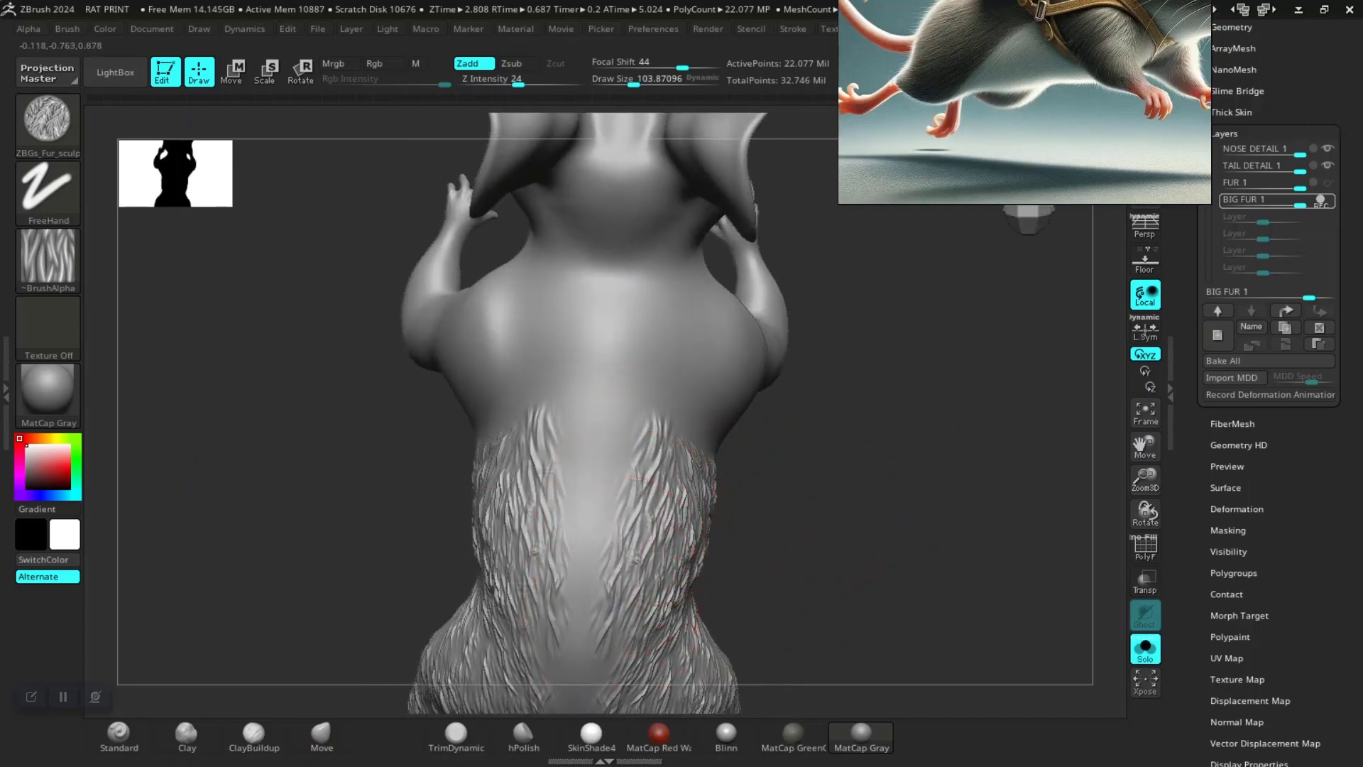
{"action": "right_click_drag", "start_coordinate": [573, 703], "coordinate": [587, 426]}
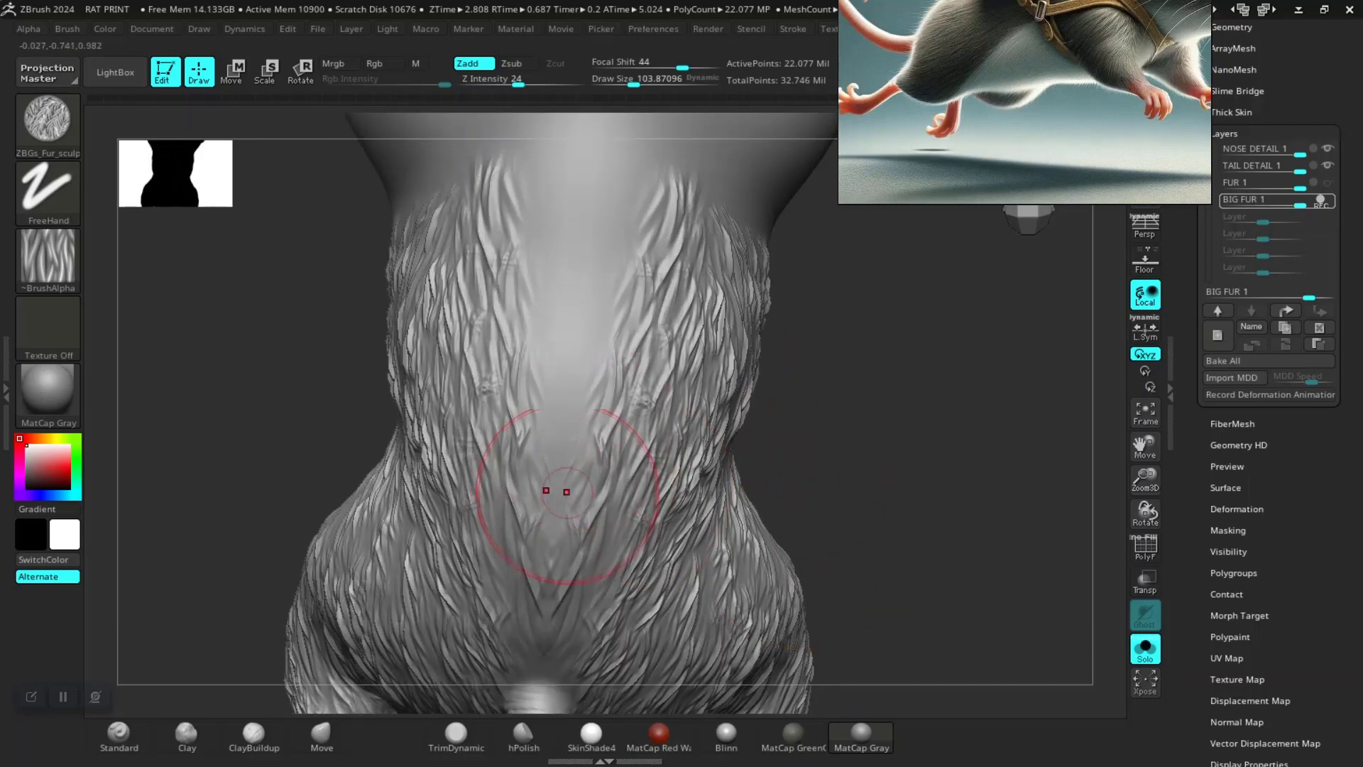
Sculpt upward fur strands over the upper-middle back, undoing one stray stroke
{"action": "left_click_drag", "start_coordinate": [511, 426], "coordinate": [504, 245]}
{"action": "left_click_drag", "start_coordinate": [497, 380], "coordinate": [490, 192]}
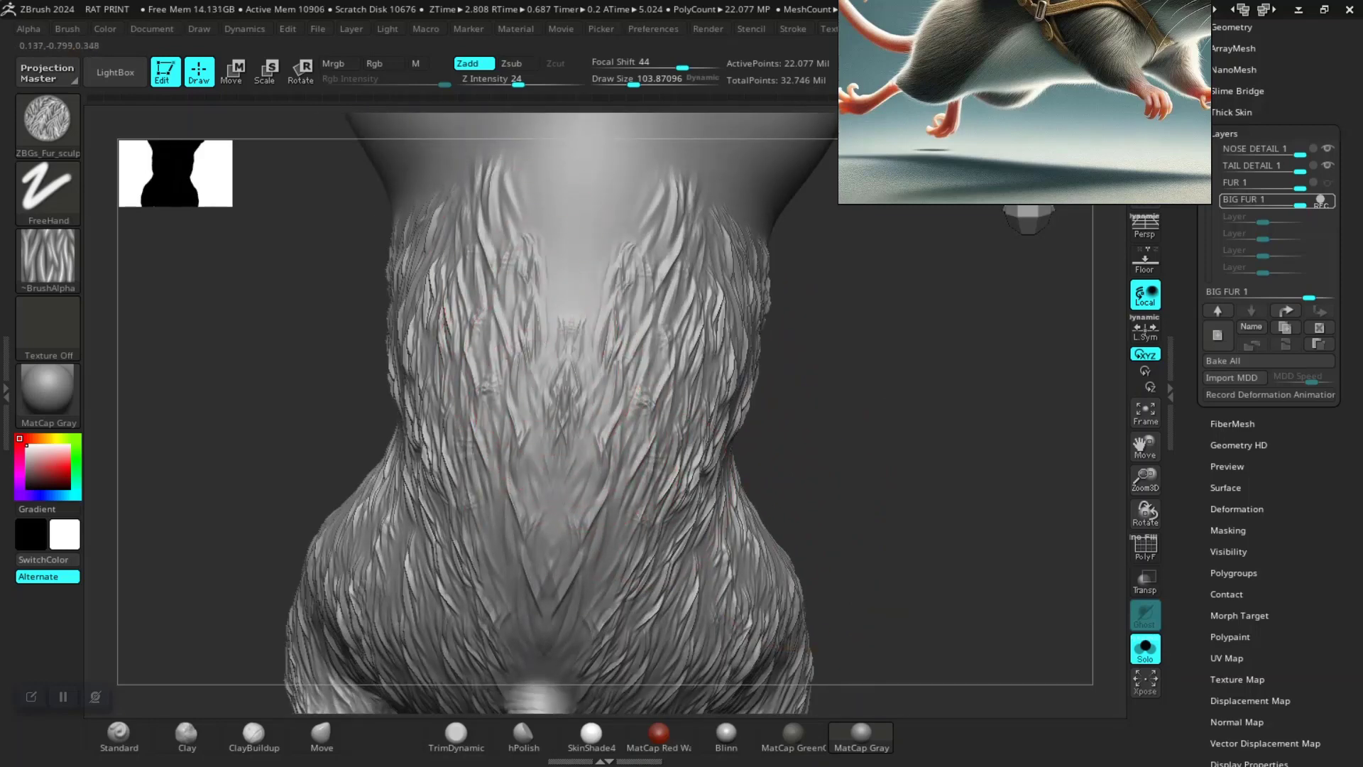
{"action": "left_click_drag", "start_coordinate": [490, 326], "coordinate": [497, 142]}
{"action": "left_click_drag", "start_coordinate": [540, 269], "coordinate": [547, 117]}
{"action": "left_click_drag", "start_coordinate": [572, 341], "coordinate": [571, 234]}
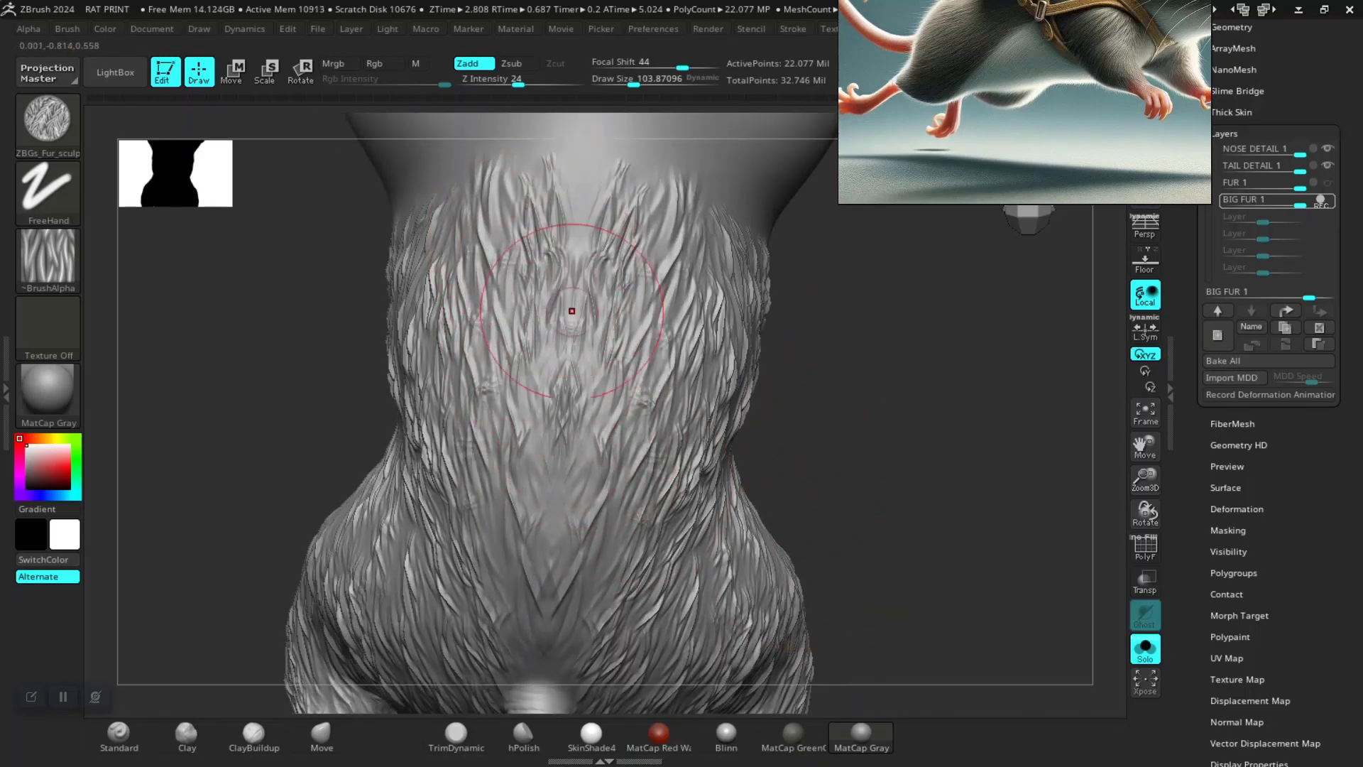
{"action": "mouse_move", "coordinate": [559, 469]}
{"action": "right_mouse_down"}
{"action": "mouse_move", "coordinate": [540, 497]}
{"action": "mouse_move", "coordinate": [531, 450]}
{"action": "right_mouse_up"}
{"action": "mouse_move", "coordinate": [529, 497]}
{"action": "left_mouse_down"}
{"action": "mouse_move", "coordinate": [525, 398]}
{"action": "mouse_move", "coordinate": [482, 384]}
{"action": "mouse_move", "coordinate": [502, 304]}
{"action": "left_mouse_up"}
{"action": "key", "text": "ctrl+z"}
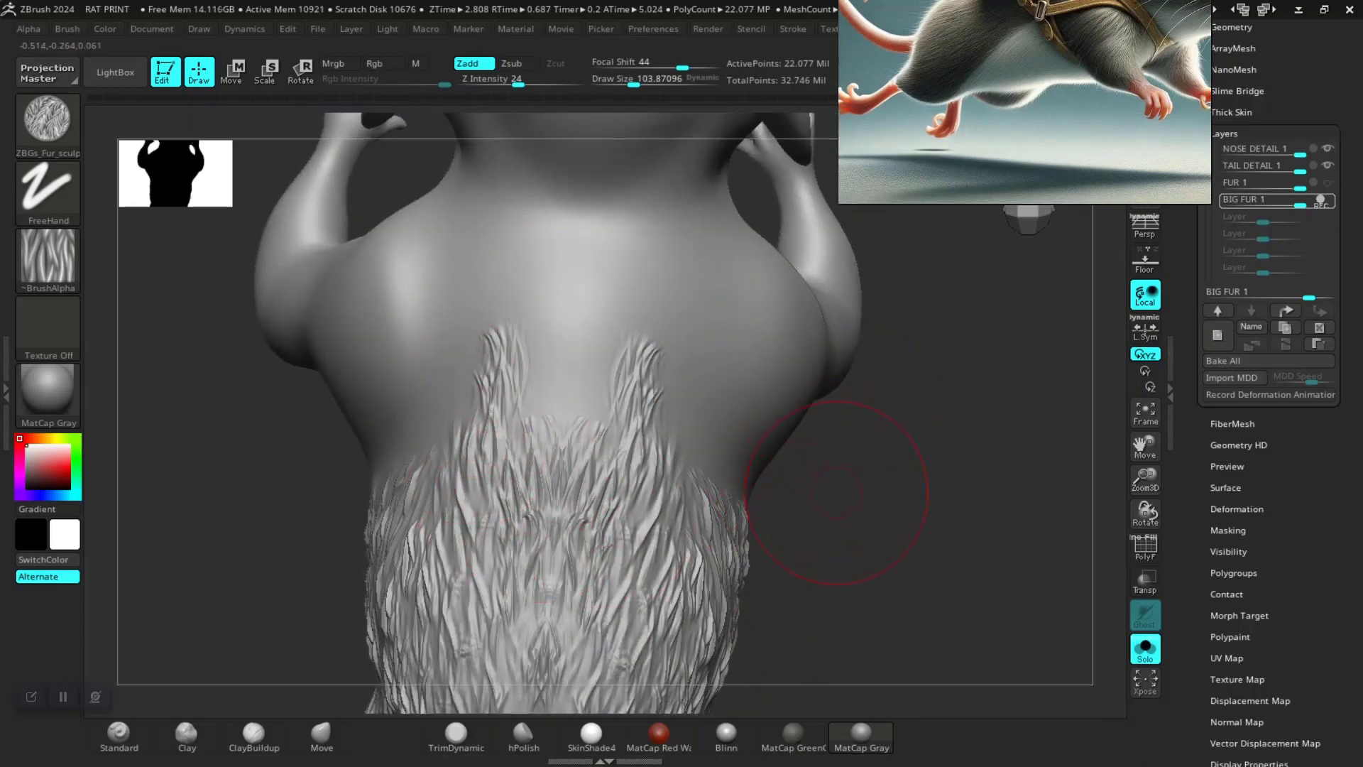
Extend fur along the neck and upper back and over the chest
{"action": "right_click_drag", "start_coordinate": [882, 501], "coordinate": [746, 437]}
{"action": "right_click_drag", "start_coordinate": [935, 375], "coordinate": [746, 381]}
{"action": "left_click_drag", "start_coordinate": [745, 381], "coordinate": [708, 474]}
{"action": "left_click_drag", "start_coordinate": [739, 540], "coordinate": [753, 440]}
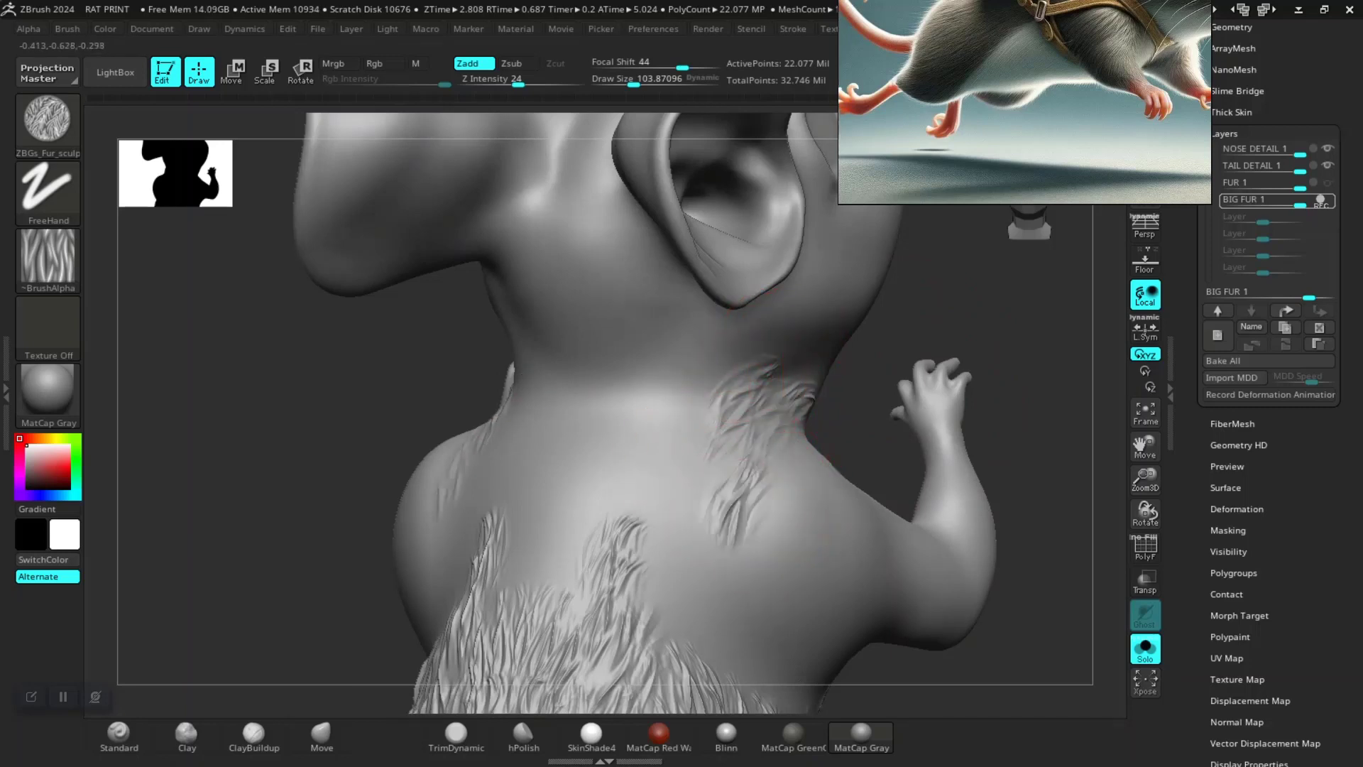
{"action": "left_click_drag", "start_coordinate": [709, 561], "coordinate": [724, 454]}
{"action": "mouse_move", "coordinate": [681, 582]}
{"action": "left_mouse_down"}
{"action": "mouse_move", "coordinate": [696, 482]}
{"action": "mouse_move", "coordinate": [664, 660]}
{"action": "mouse_move", "coordinate": [658, 529]}
{"action": "mouse_move", "coordinate": [731, 411]}
{"action": "left_mouse_up"}
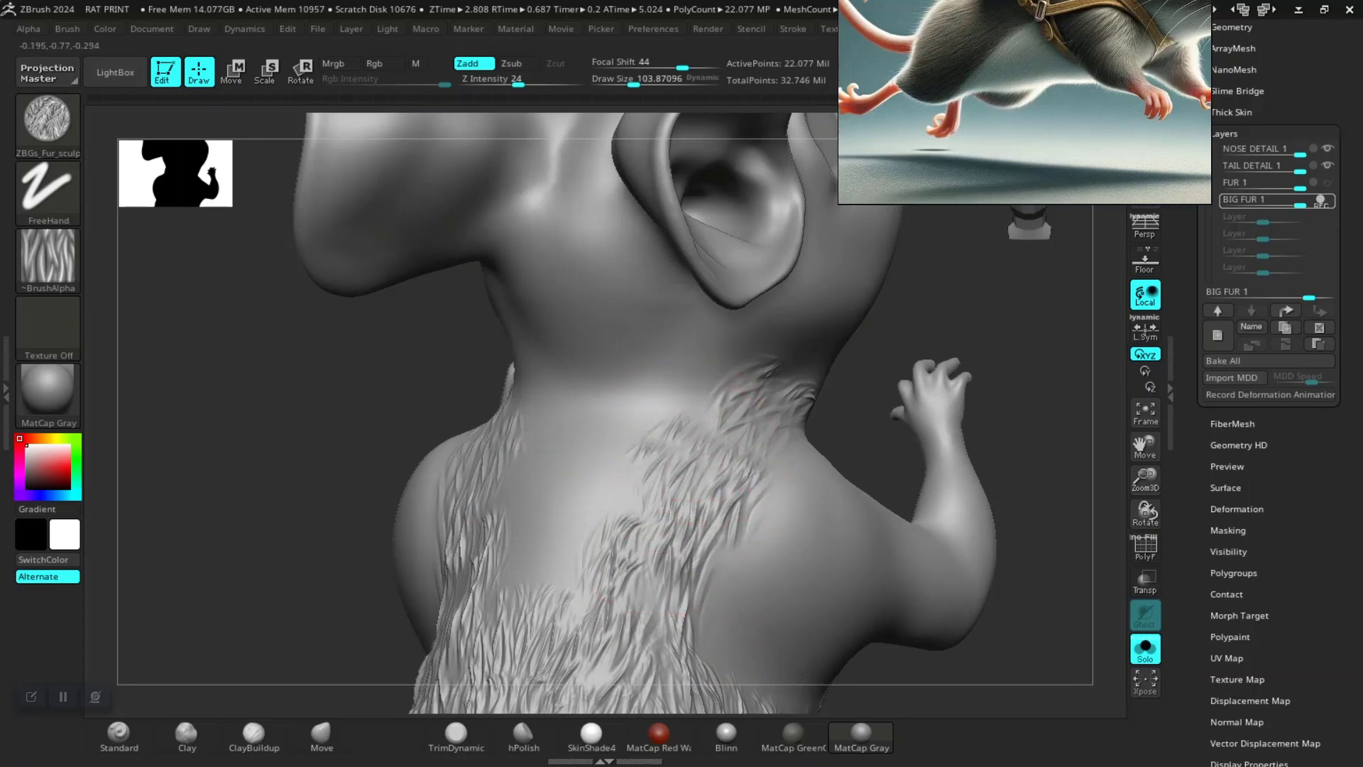
{"action": "mouse_move", "coordinate": [639, 461]}
{"action": "left_mouse_down"}
{"action": "mouse_move", "coordinate": [577, 481]}
{"action": "mouse_move", "coordinate": [547, 669]}
{"action": "mouse_move", "coordinate": [563, 450]}
{"action": "mouse_move", "coordinate": [497, 468]}
{"action": "left_mouse_up"}
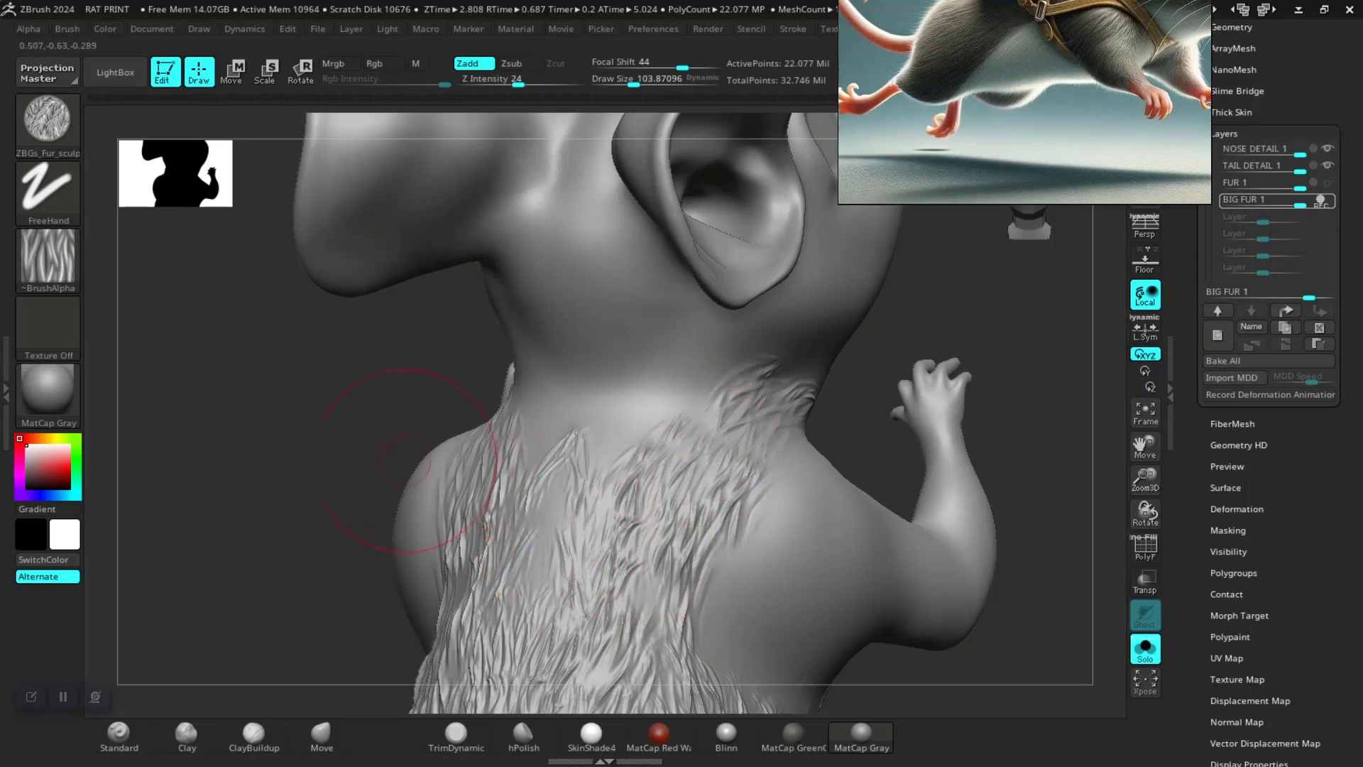
{"action": "left_click_drag", "start_coordinate": [405, 460], "coordinate": [487, 441]}
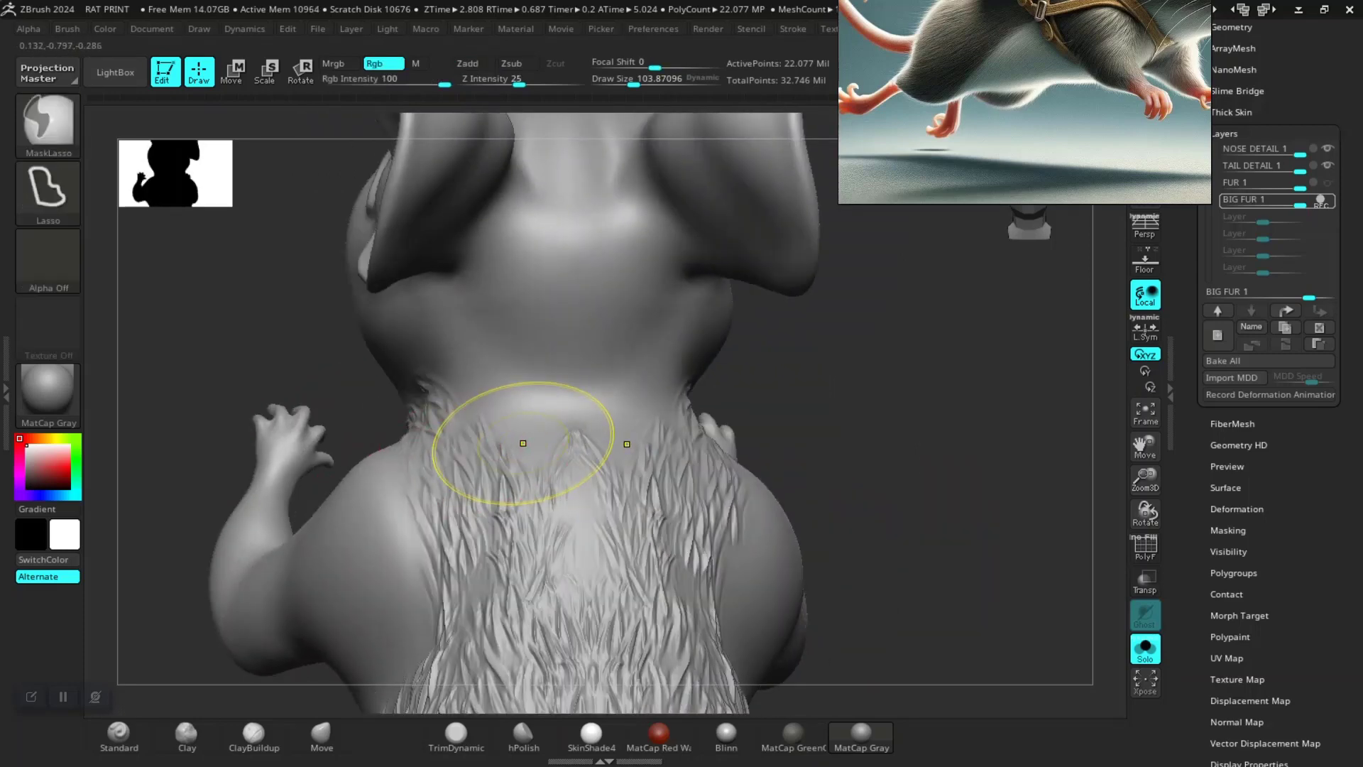
Add fur tufts on the upper back and short strands between the ears, checking from the side
{"action": "mouse_move", "coordinate": [496, 450]}
{"action": "left_mouse_down"}
{"action": "mouse_move", "coordinate": [517, 268]}
{"action": "mouse_move", "coordinate": [563, 340]}
{"action": "mouse_move", "coordinate": [560, 520]}
{"action": "mouse_move", "coordinate": [589, 571]}
{"action": "left_mouse_up"}
{"action": "mouse_move", "coordinate": [899, 510]}
{"action": "left_mouse_down"}
{"action": "mouse_move", "coordinate": [562, 490]}
{"action": "mouse_move", "coordinate": [533, 419]}
{"action": "left_mouse_up"}
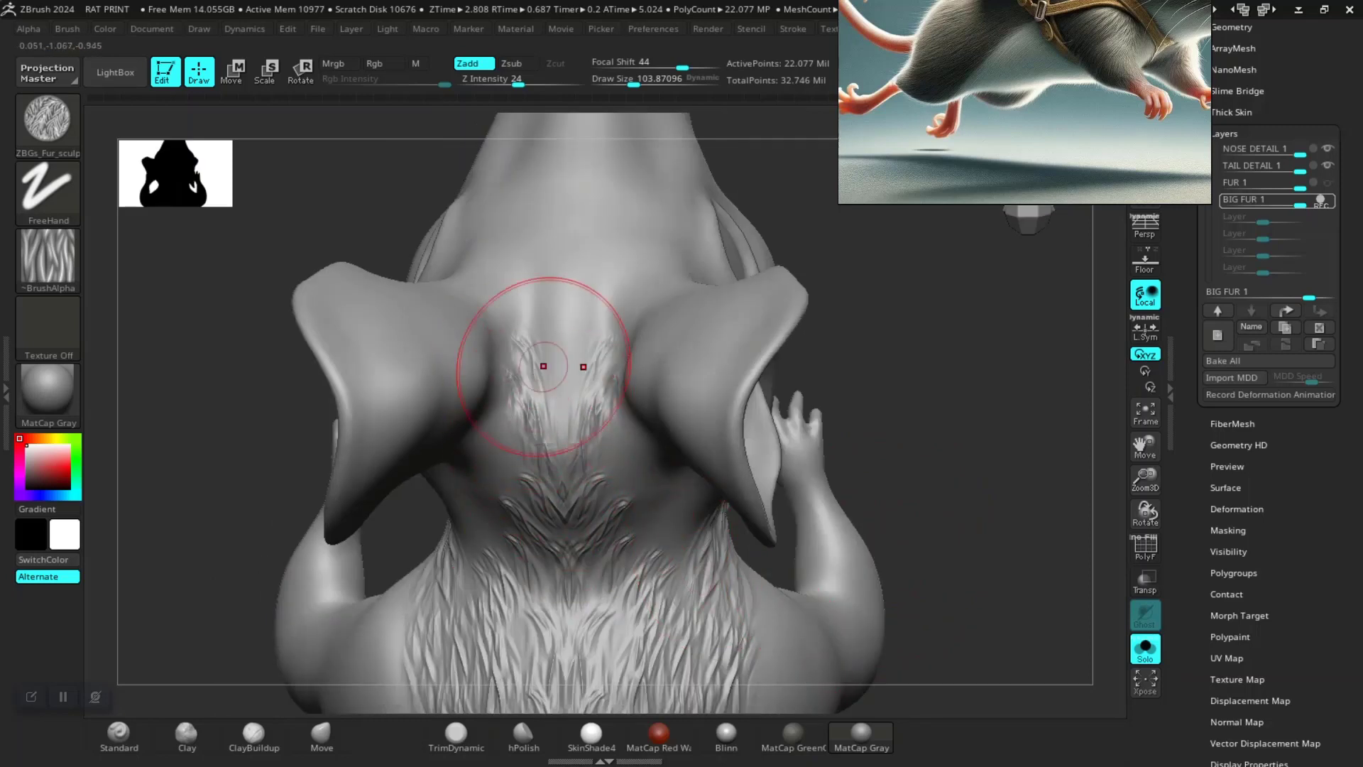
{"action": "mouse_move", "coordinate": [543, 366]}
{"action": "left_mouse_down"}
{"action": "mouse_move", "coordinate": [534, 323]}
{"action": "mouse_move", "coordinate": [571, 230]}
{"action": "left_mouse_up"}
{"action": "mouse_move", "coordinate": [747, 403]}
{"action": "left_mouse_down"}
{"action": "mouse_move", "coordinate": [928, 517]}
{"action": "mouse_move", "coordinate": [948, 551]}
{"action": "left_mouse_up"}
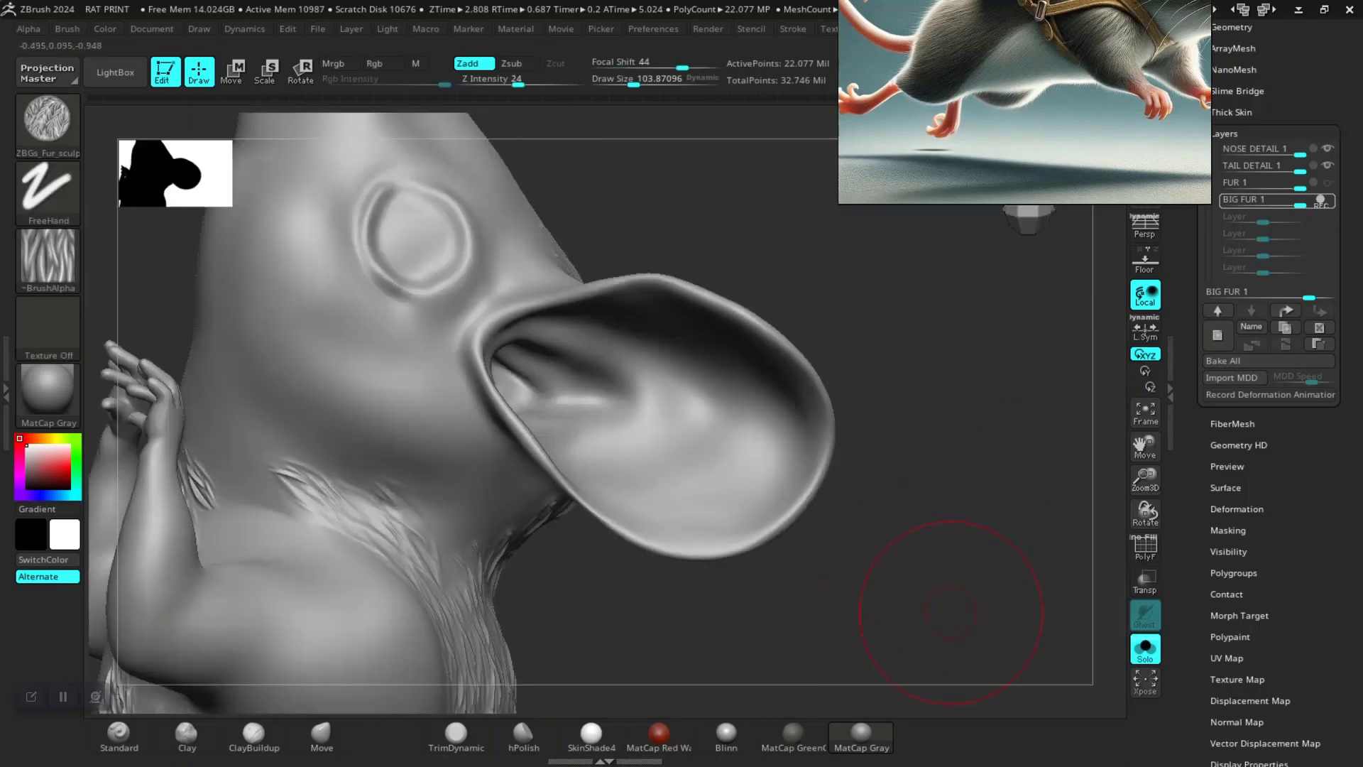
{"action": "mouse_move", "coordinate": [951, 614]}
{"action": "left_mouse_down"}
{"action": "mouse_move", "coordinate": [746, 502]}
{"action": "mouse_move", "coordinate": [781, 510]}
{"action": "mouse_move", "coordinate": [731, 426]}
{"action": "mouse_move", "coordinate": [776, 563]}
{"action": "mouse_move", "coordinate": [561, 479]}
{"action": "left_mouse_up"}
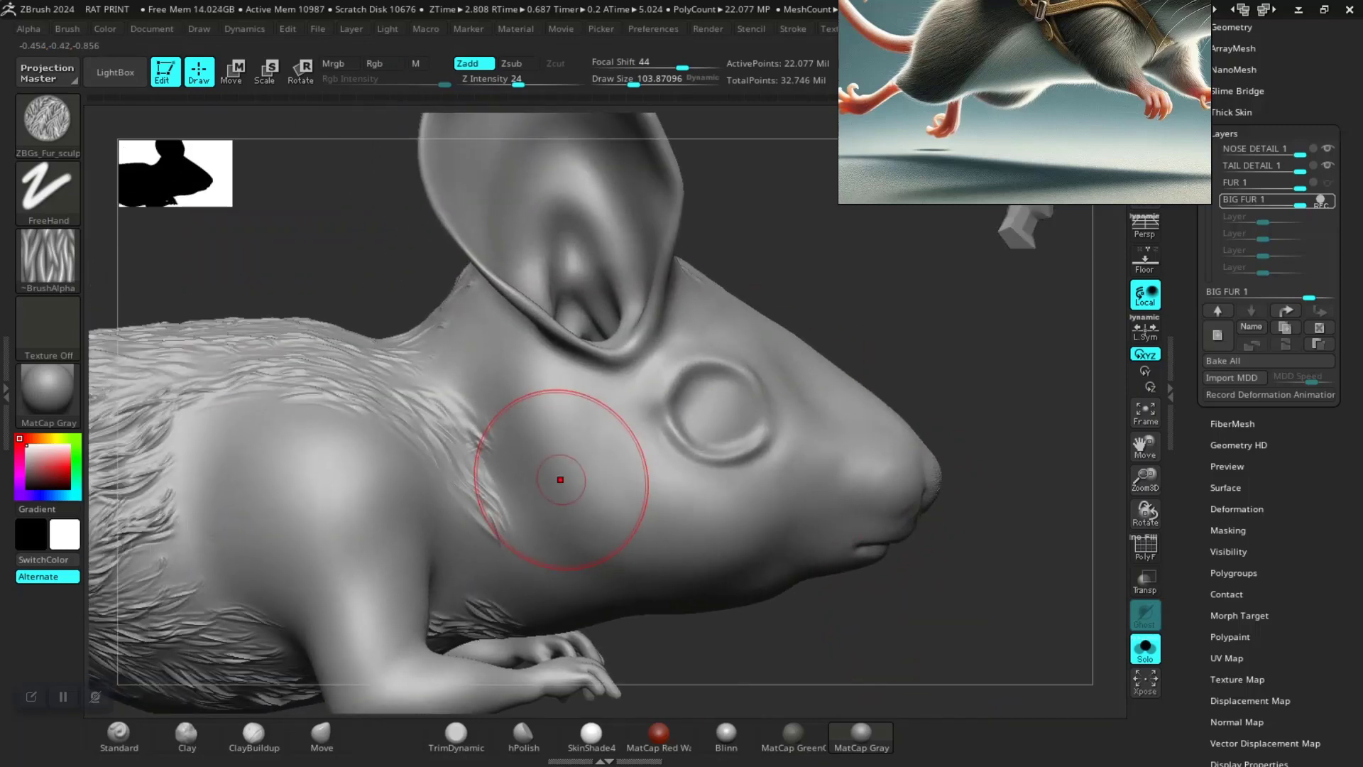
{"action": "mouse_move", "coordinate": [739, 703]}
{"action": "left_mouse_down"}
{"action": "mouse_move", "coordinate": [708, 612]}
{"action": "mouse_move", "coordinate": [603, 565]}
{"action": "mouse_move", "coordinate": [593, 531]}
{"action": "left_mouse_up"}
{"action": "left_click_drag", "start_coordinate": [805, 593], "coordinate": [600, 402]}
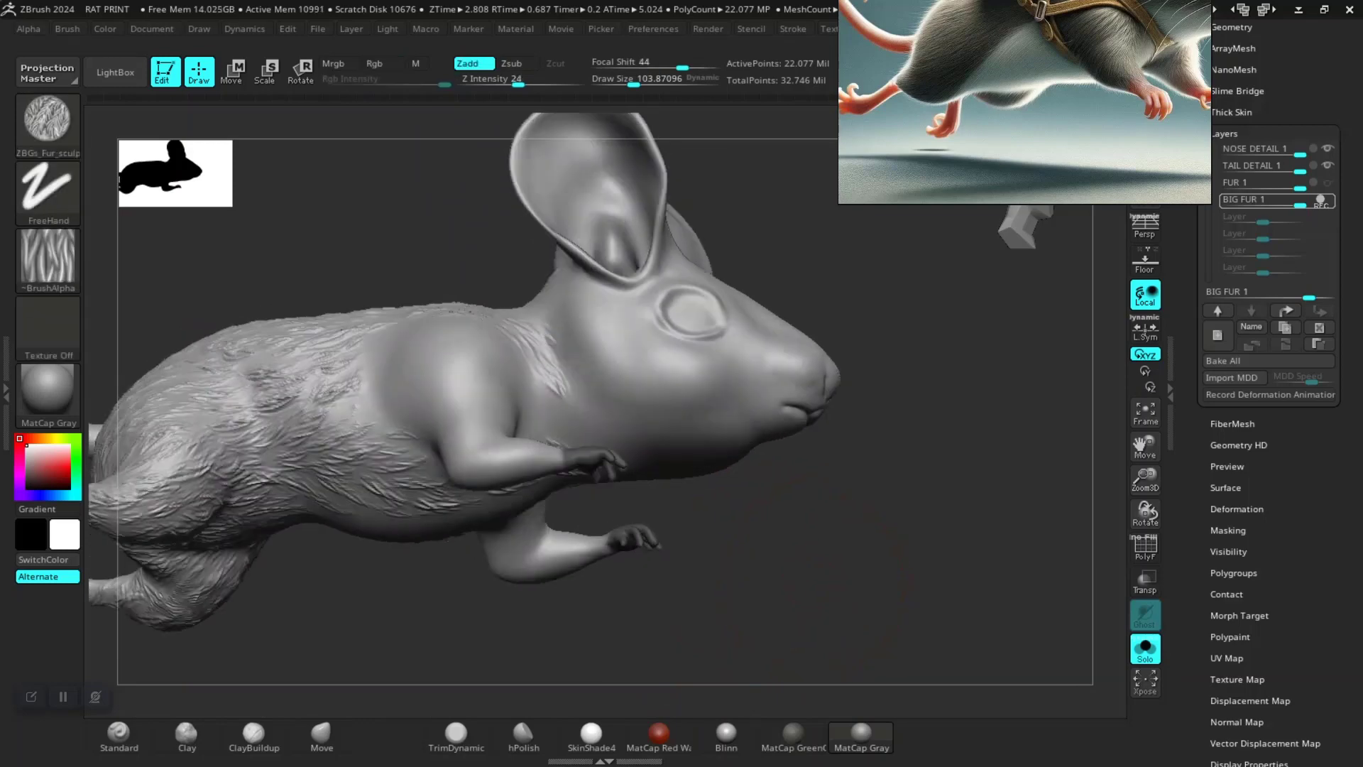
{"action": "mouse_move", "coordinate": [770, 527]}
{"action": "left_mouse_down"}
{"action": "mouse_move", "coordinate": [861, 597]}
{"action": "mouse_move", "coordinate": [639, 563]}
{"action": "mouse_move", "coordinate": [746, 536]}
{"action": "mouse_move", "coordinate": [674, 540]}
{"action": "mouse_move", "coordinate": [770, 547]}
{"action": "mouse_move", "coordinate": [798, 425]}
{"action": "left_mouse_up"}
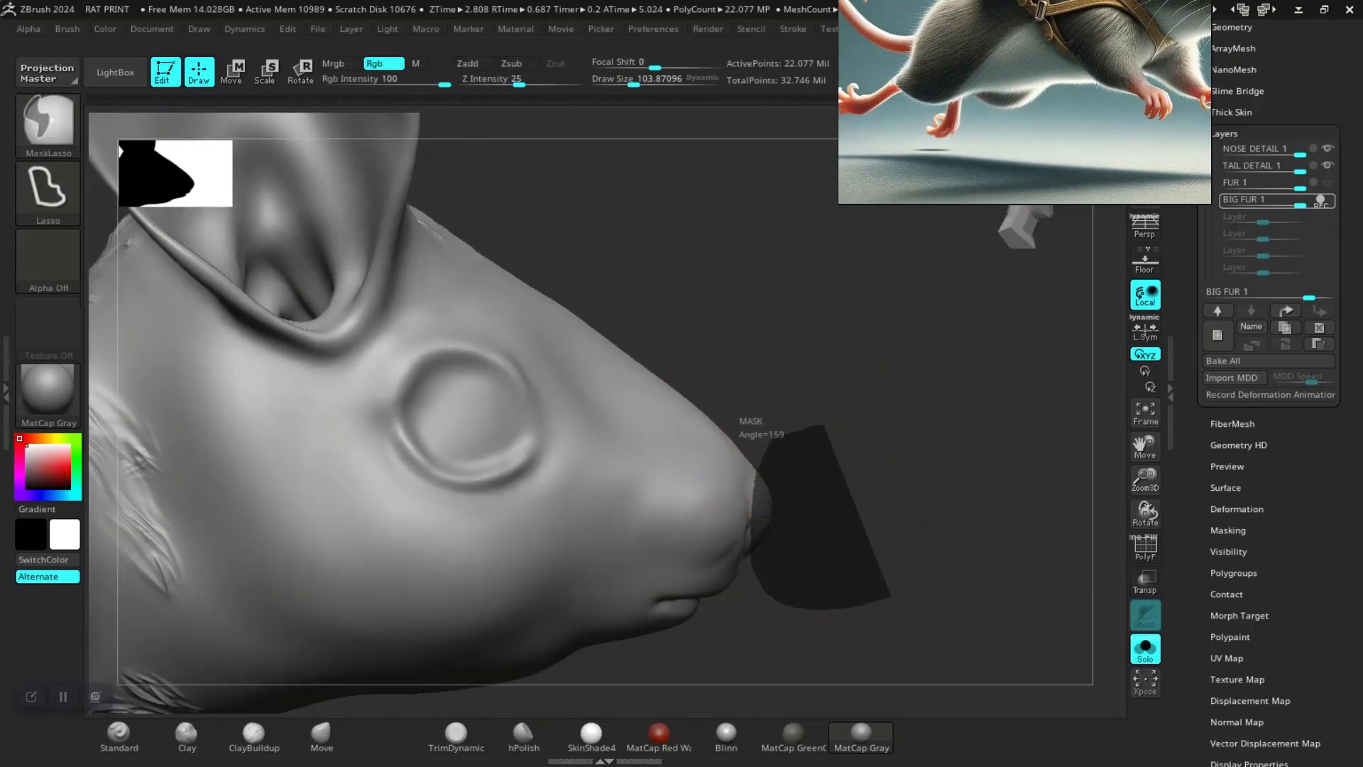
Lasso-mask the tip of the rat's nose
{"action": "left_click_drag", "start_coordinate": [820, 426], "coordinate": [817, 429], "text": "ctrl"}
{"action": "mouse_move", "coordinate": [883, 502]}
{"action": "left_mouse_down"}
{"action": "mouse_move", "coordinate": [710, 497]}
{"action": "mouse_move", "coordinate": [815, 472]}
{"action": "mouse_move", "coordinate": [944, 529]}
{"action": "mouse_move", "coordinate": [982, 411]}
{"action": "left_mouse_up"}
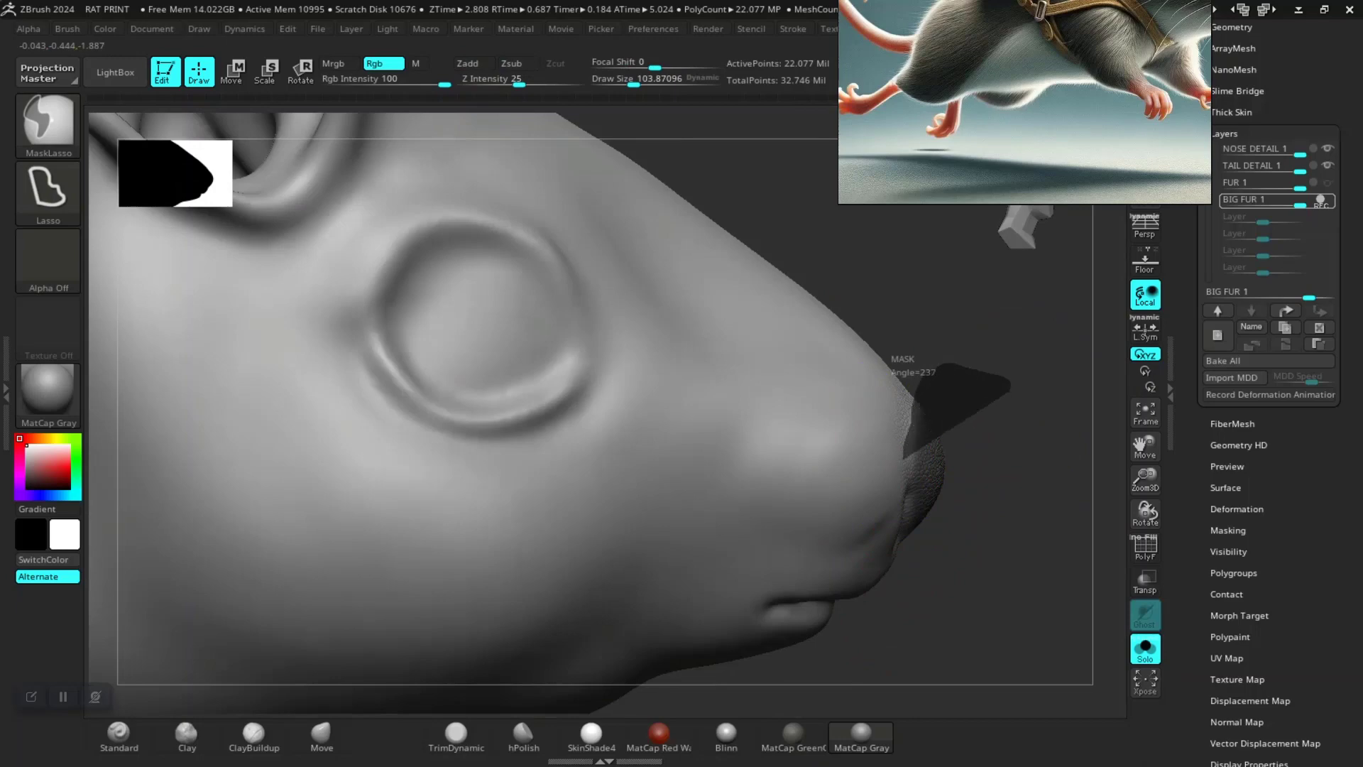
{"action": "mouse_move", "coordinate": [909, 454]}
{"action": "left_mouse_down", "text": "ctrl"}
{"action": "mouse_move", "coordinate": [979, 611]}
{"action": "mouse_move", "coordinate": [851, 497]}
{"action": "mouse_move", "coordinate": [789, 508]}
{"action": "left_mouse_up", "text": "ctrl"}
{"action": "mouse_move", "coordinate": [861, 433]}
{"action": "left_mouse_down"}
{"action": "mouse_move", "coordinate": [898, 507]}
{"action": "mouse_move", "coordinate": [897, 426]}
{"action": "mouse_move", "coordinate": [884, 594]}
{"action": "mouse_move", "coordinate": [849, 543]}
{"action": "mouse_move", "coordinate": [389, 389]}
{"action": "left_mouse_up"}
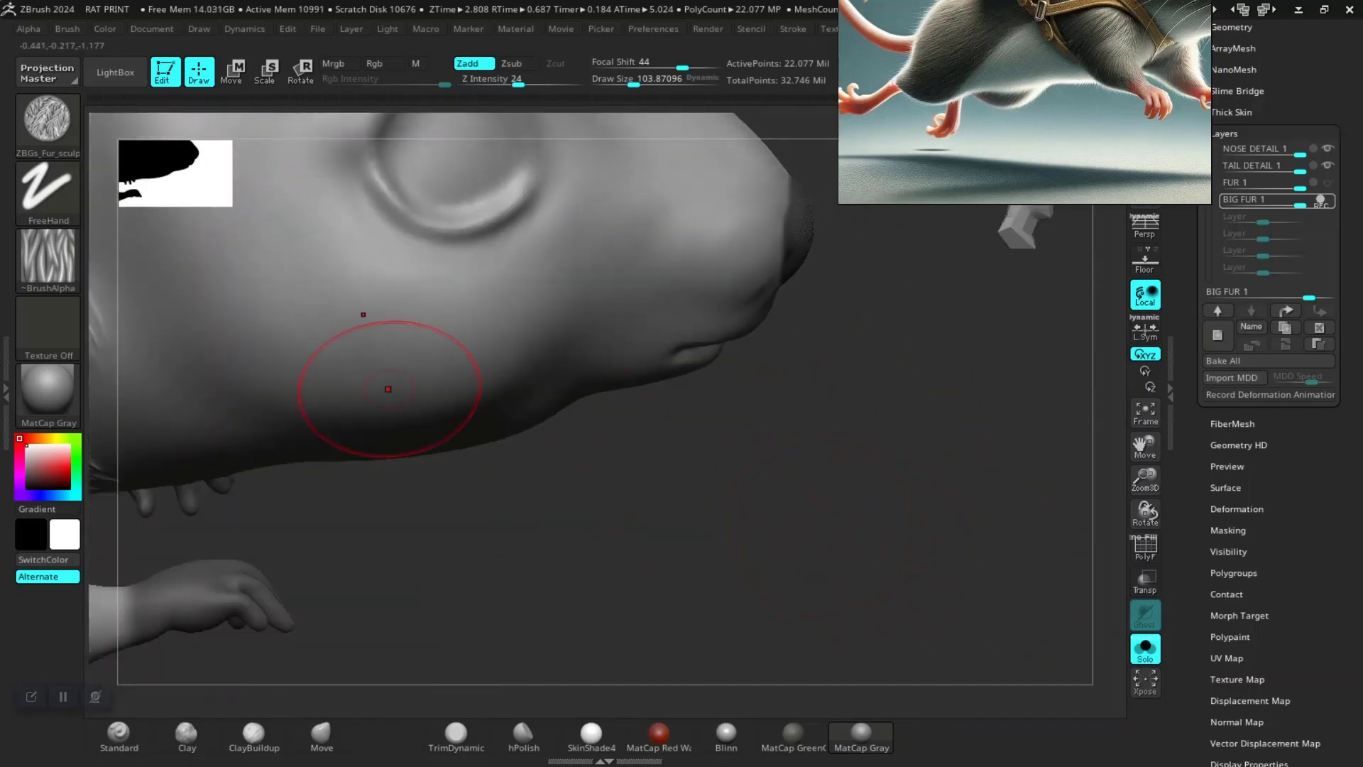
Switch to the MaskPen brush and paint a mask over the eye
{"action": "key", "text": "ctrl"}
{"action": "key", "text": "b"}
{"action": "key", "text": "m"}
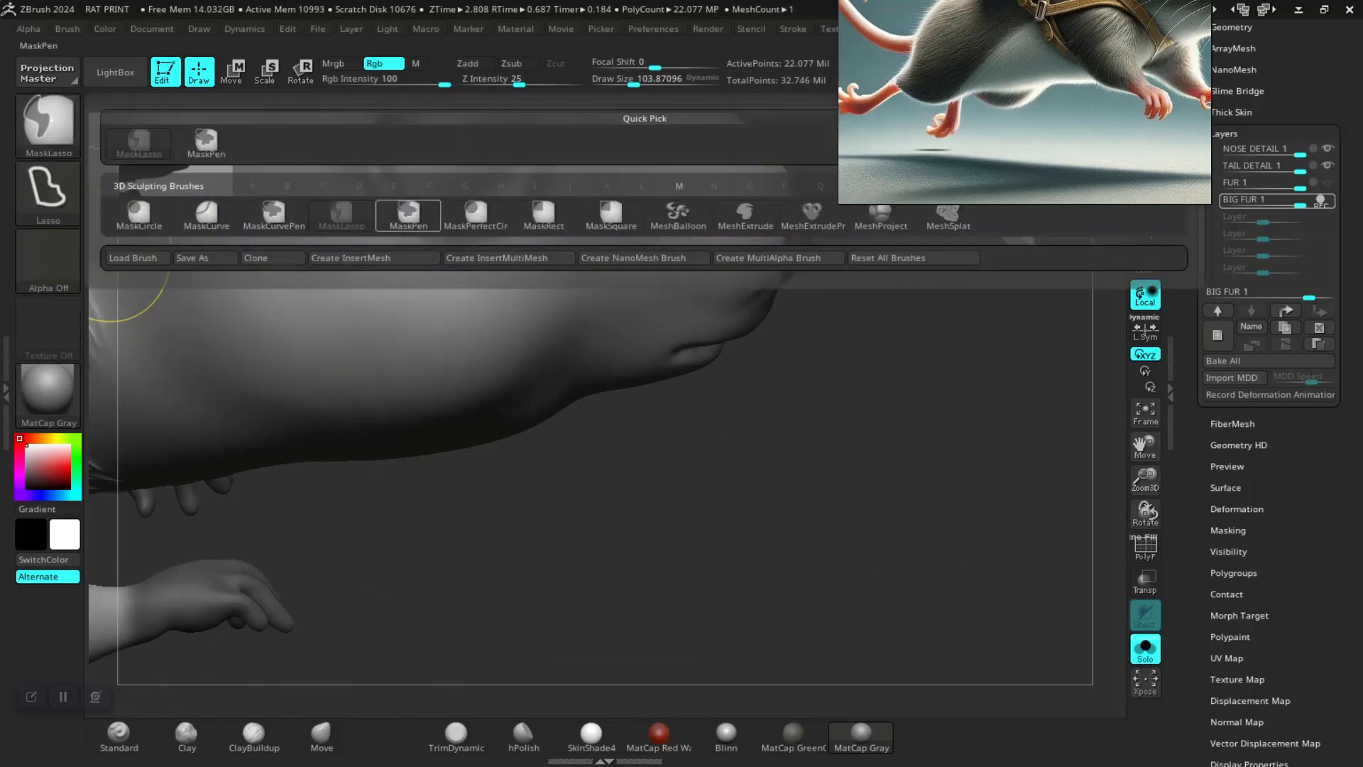
{"action": "key", "text": "b"}
{"action": "key", "text": "z"}
{"action": "left_click_drag", "start_coordinate": [578, 501], "coordinate": [641, 535], "text": "alt"}
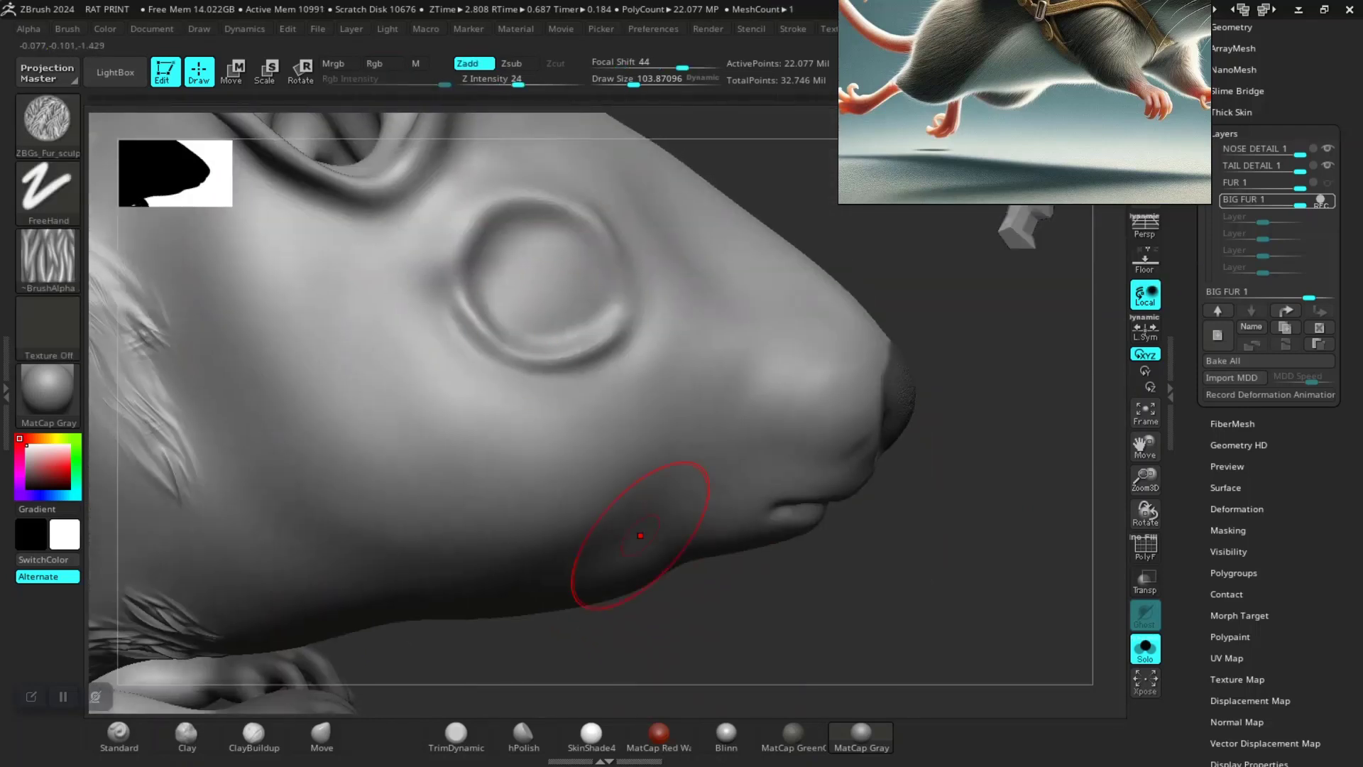
{"action": "left_click_drag", "start_coordinate": [547, 274], "coordinate": [527, 310], "text": "ctrl"}
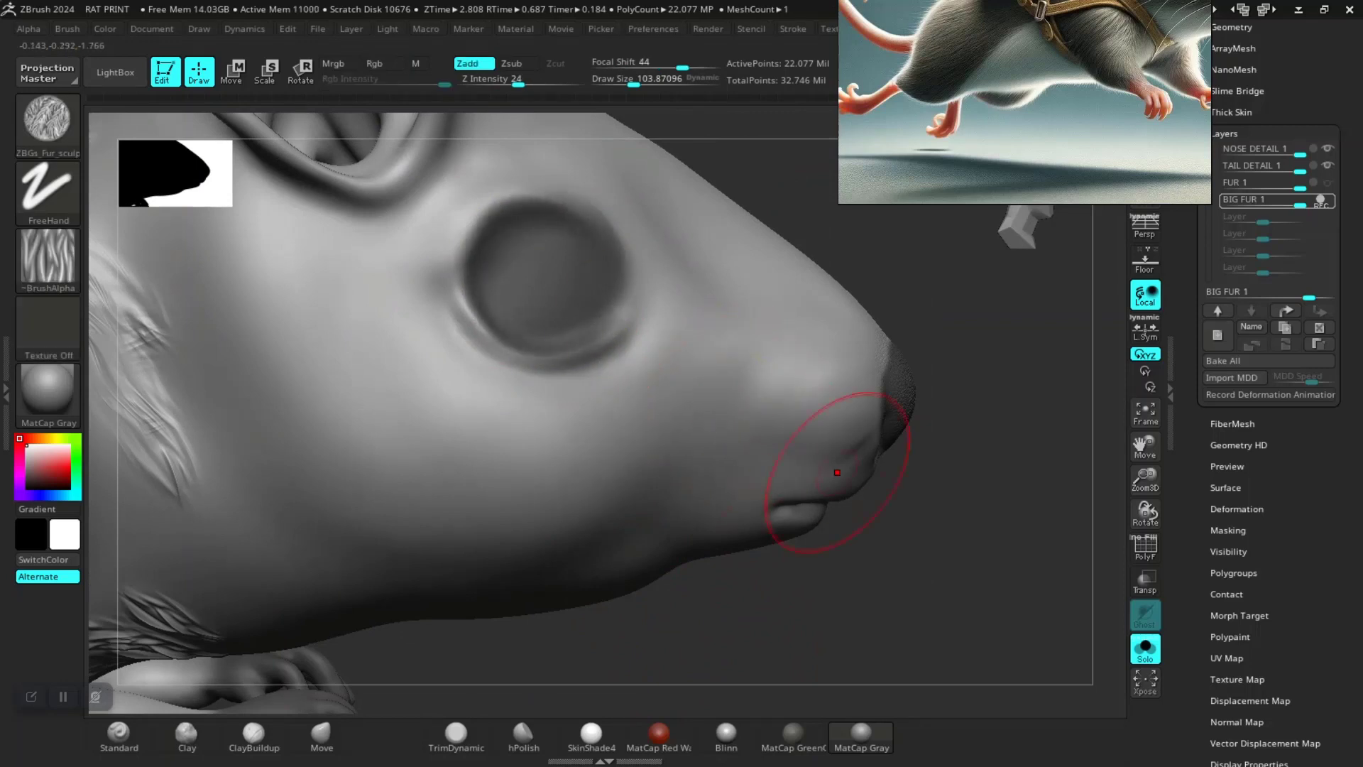
Paint a mask over the inner ear, extending it down the ear
{"action": "mouse_move", "coordinate": [971, 572]}
{"action": "left_mouse_down", "text": "alt"}
{"action": "mouse_move", "coordinate": [563, 341]}
{"action": "mouse_move", "coordinate": [467, 408]}
{"action": "left_mouse_up", "text": "alt"}
{"action": "mouse_move", "coordinate": [384, 330]}
{"action": "left_mouse_down", "text": "ctrl"}
{"action": "mouse_move", "coordinate": [471, 423]}
{"action": "mouse_move", "coordinate": [525, 554]}
{"action": "left_mouse_up", "text": "ctrl"}
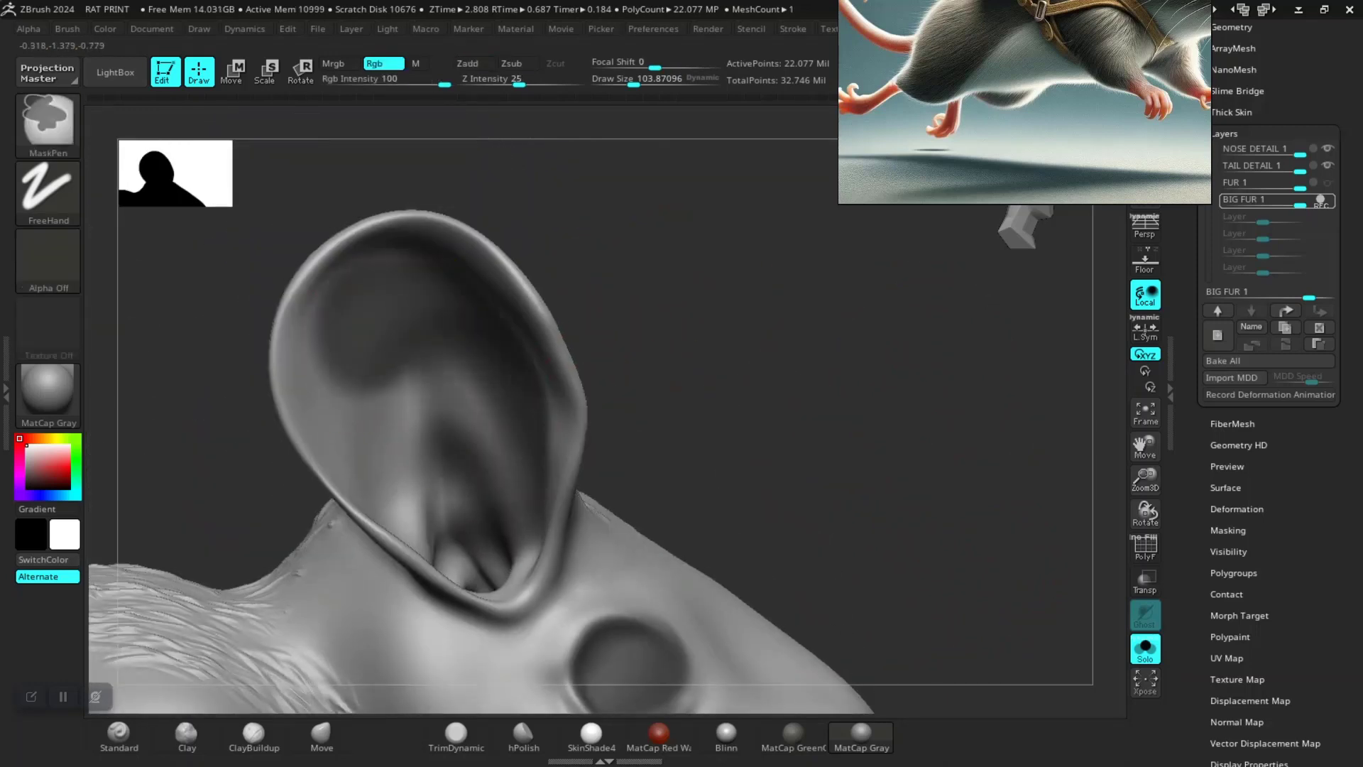
{"action": "mouse_move", "coordinate": [694, 334]}
{"action": "left_mouse_down"}
{"action": "mouse_move", "coordinate": [393, 337]}
{"action": "mouse_move", "coordinate": [472, 568]}
{"action": "left_mouse_up"}
{"action": "mouse_move", "coordinate": [696, 398]}
{"action": "left_mouse_down"}
{"action": "mouse_move", "coordinate": [738, 426]}
{"action": "mouse_move", "coordinate": [472, 547]}
{"action": "mouse_move", "coordinate": [440, 529]}
{"action": "left_mouse_up"}
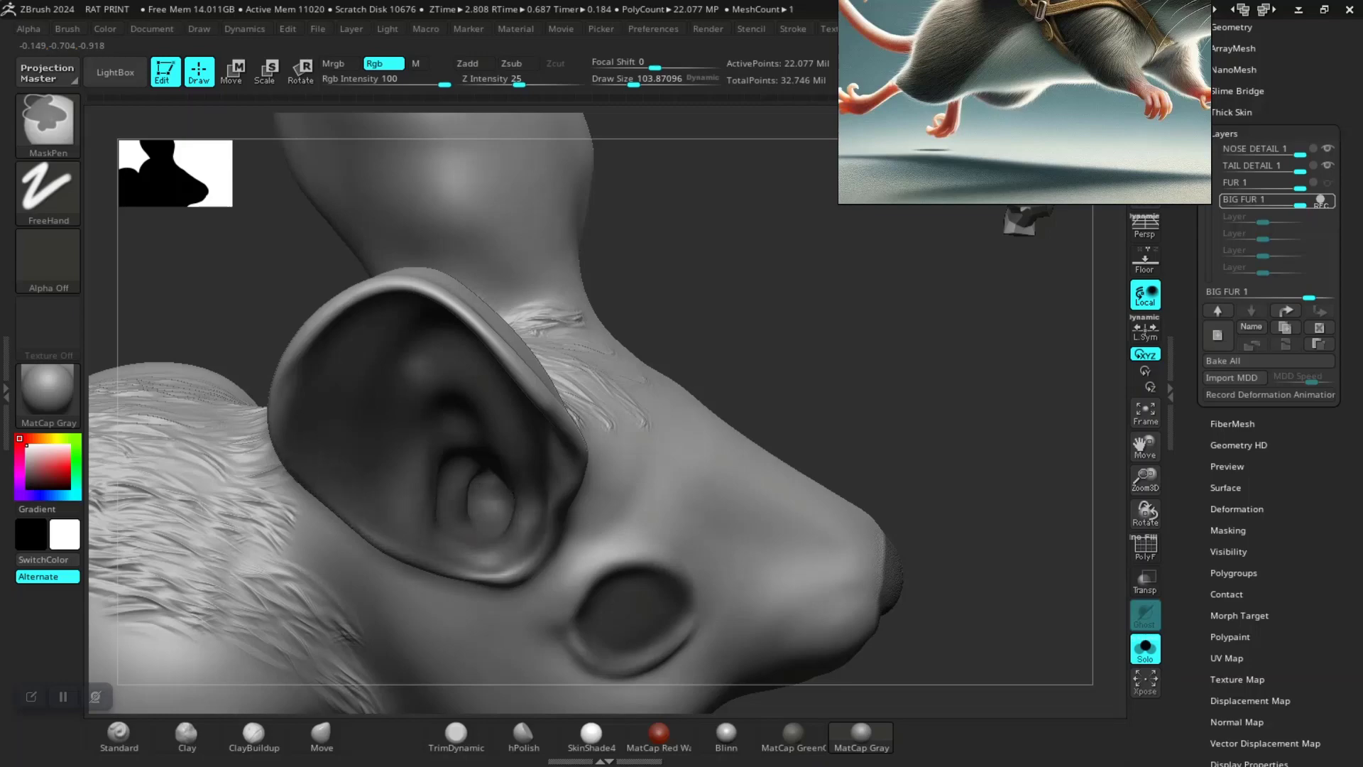
{"action": "mouse_move", "coordinate": [654, 243]}
{"action": "left_mouse_down"}
{"action": "mouse_move", "coordinate": [517, 304]}
{"action": "mouse_move", "coordinate": [730, 272]}
{"action": "mouse_move", "coordinate": [568, 447]}
{"action": "mouse_move", "coordinate": [497, 327]}
{"action": "mouse_move", "coordinate": [440, 313]}
{"action": "left_mouse_up"}
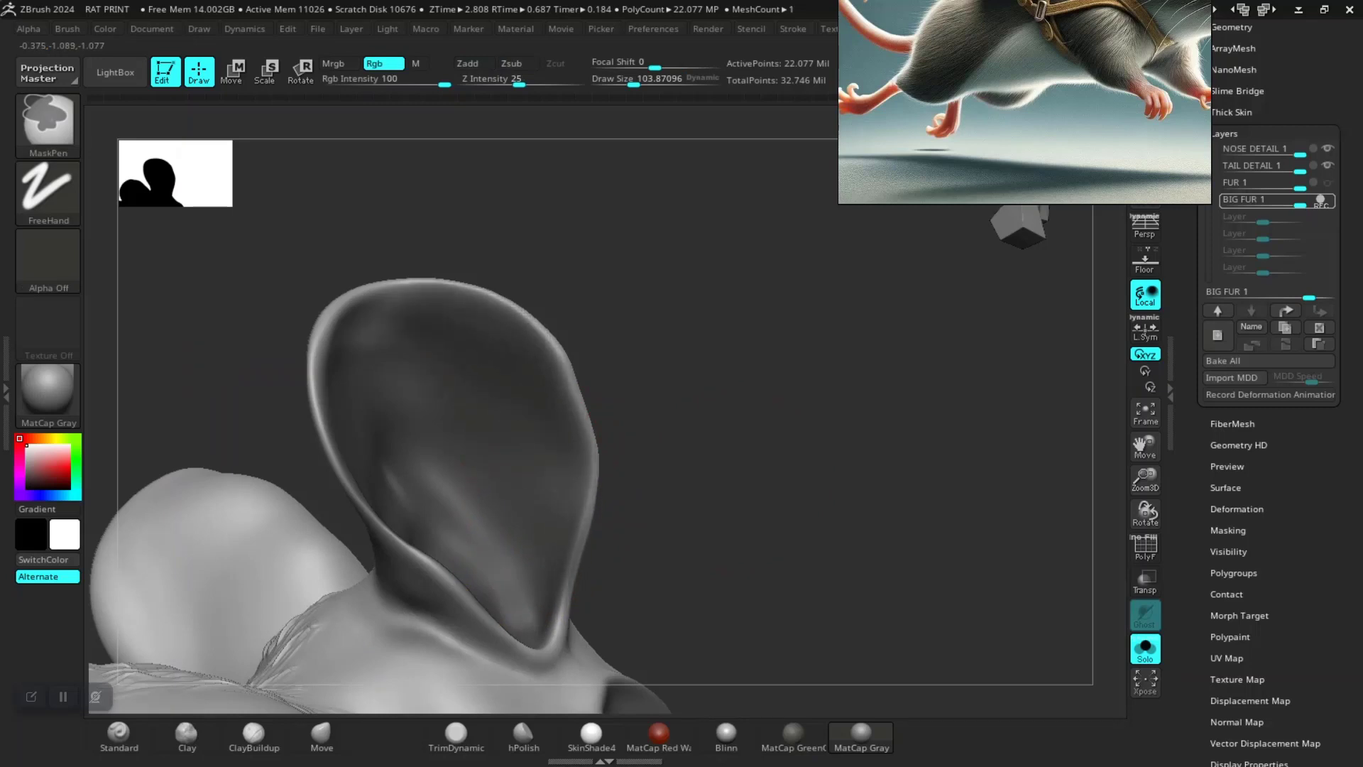
{"action": "left_click_drag", "start_coordinate": [563, 289], "coordinate": [456, 279]}
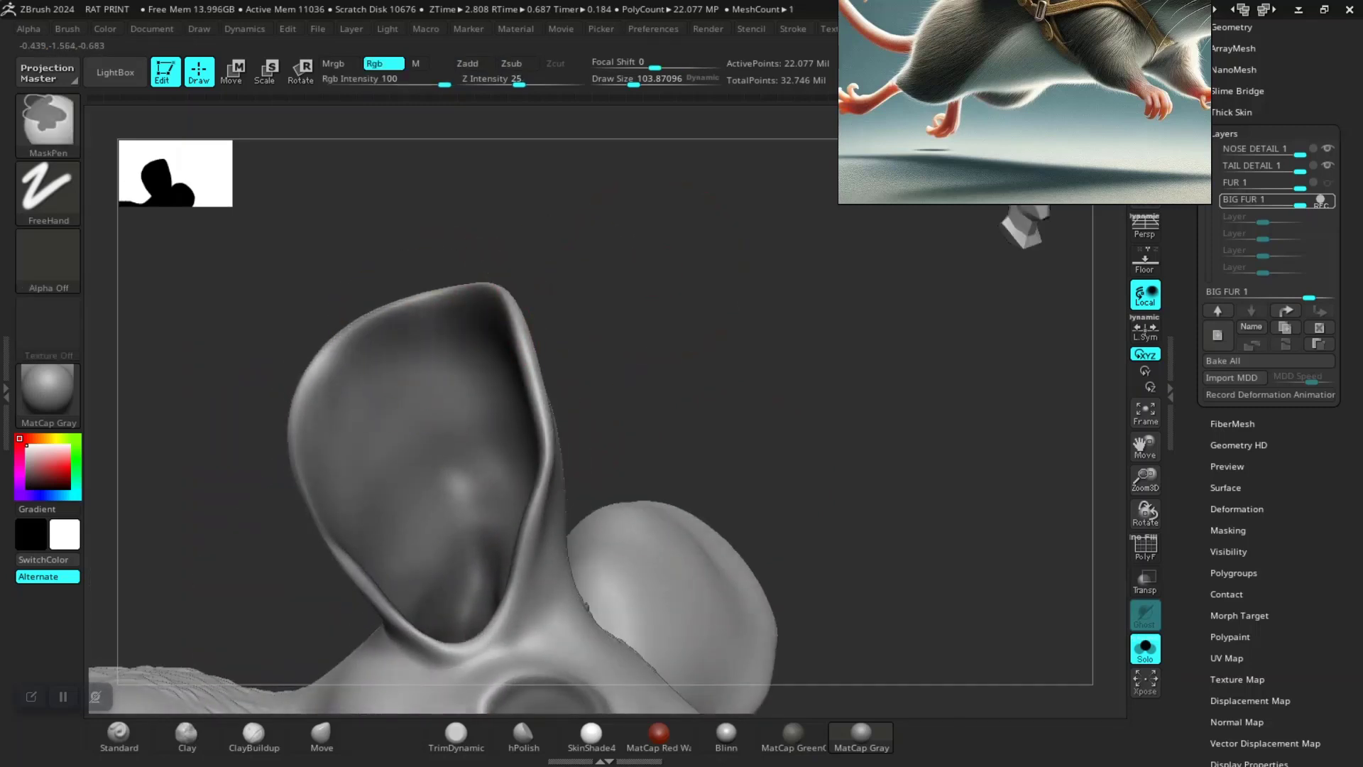
{"action": "left_click_drag", "start_coordinate": [654, 334], "coordinate": [465, 548]}
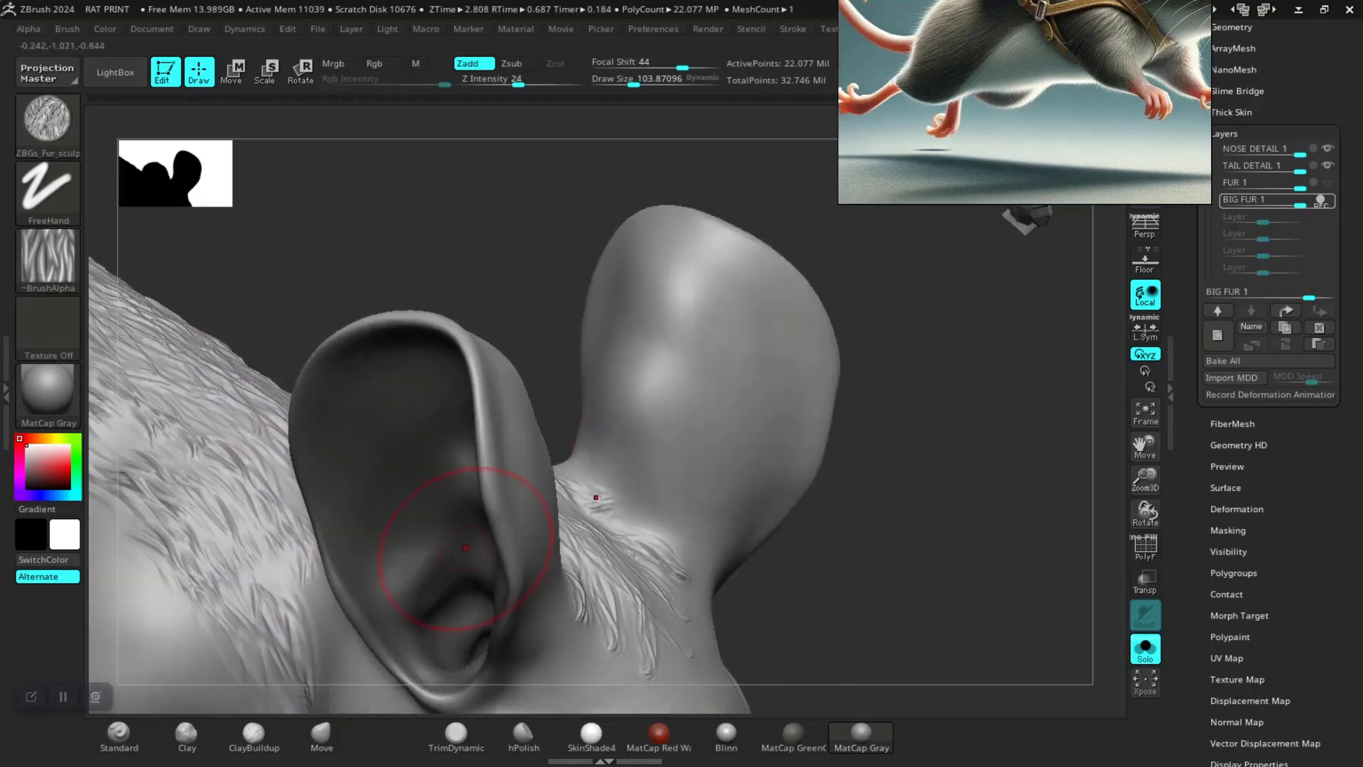
Stroke ZBGs_Fur_sculpt clumps on the cheek below the eye, extending them toward the nose
{"action": "mouse_move", "coordinate": [827, 504]}
{"action": "left_mouse_down"}
{"action": "mouse_move", "coordinate": [533, 319]}
{"action": "mouse_move", "coordinate": [706, 589]}
{"action": "left_mouse_up"}
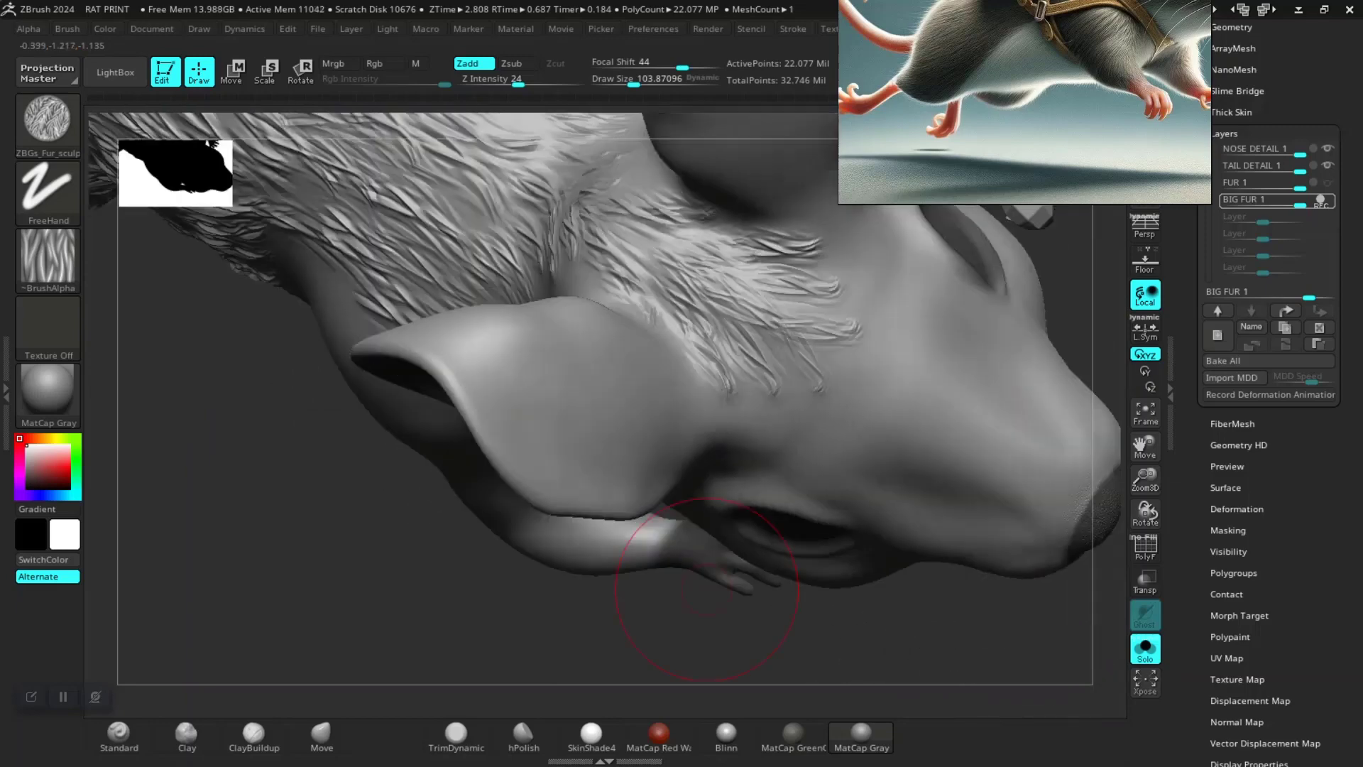
{"action": "mouse_move", "coordinate": [514, 617]}
{"action": "left_mouse_down"}
{"action": "mouse_move", "coordinate": [710, 497]}
{"action": "mouse_move", "coordinate": [731, 540]}
{"action": "mouse_move", "coordinate": [821, 258]}
{"action": "mouse_move", "coordinate": [456, 502]}
{"action": "mouse_move", "coordinate": [497, 461]}
{"action": "mouse_move", "coordinate": [596, 575]}
{"action": "mouse_move", "coordinate": [502, 502]}
{"action": "mouse_move", "coordinate": [601, 548]}
{"action": "left_mouse_up"}
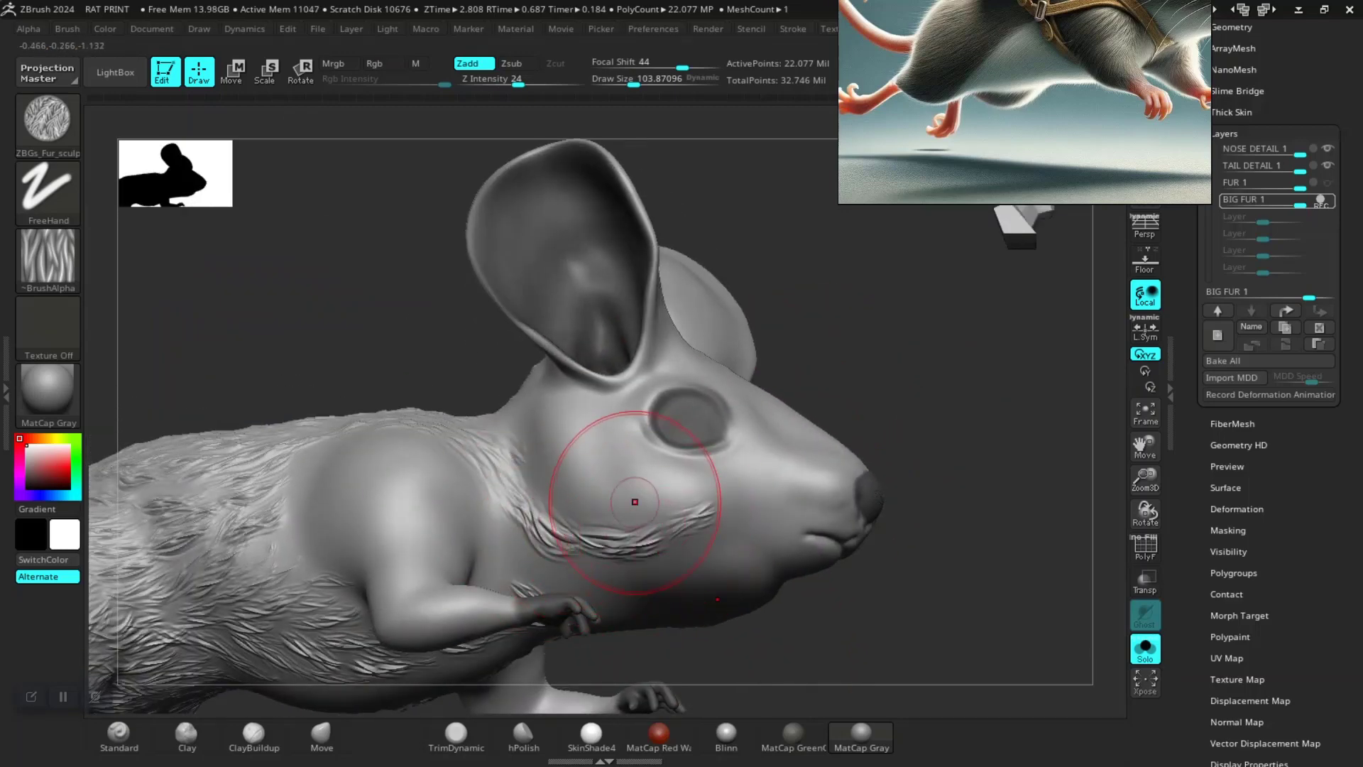
{"action": "mouse_move", "coordinate": [785, 493]}
{"action": "left_mouse_down"}
{"action": "mouse_move", "coordinate": [760, 518]}
{"action": "mouse_move", "coordinate": [708, 457]}
{"action": "mouse_move", "coordinate": [532, 361]}
{"action": "left_mouse_up"}
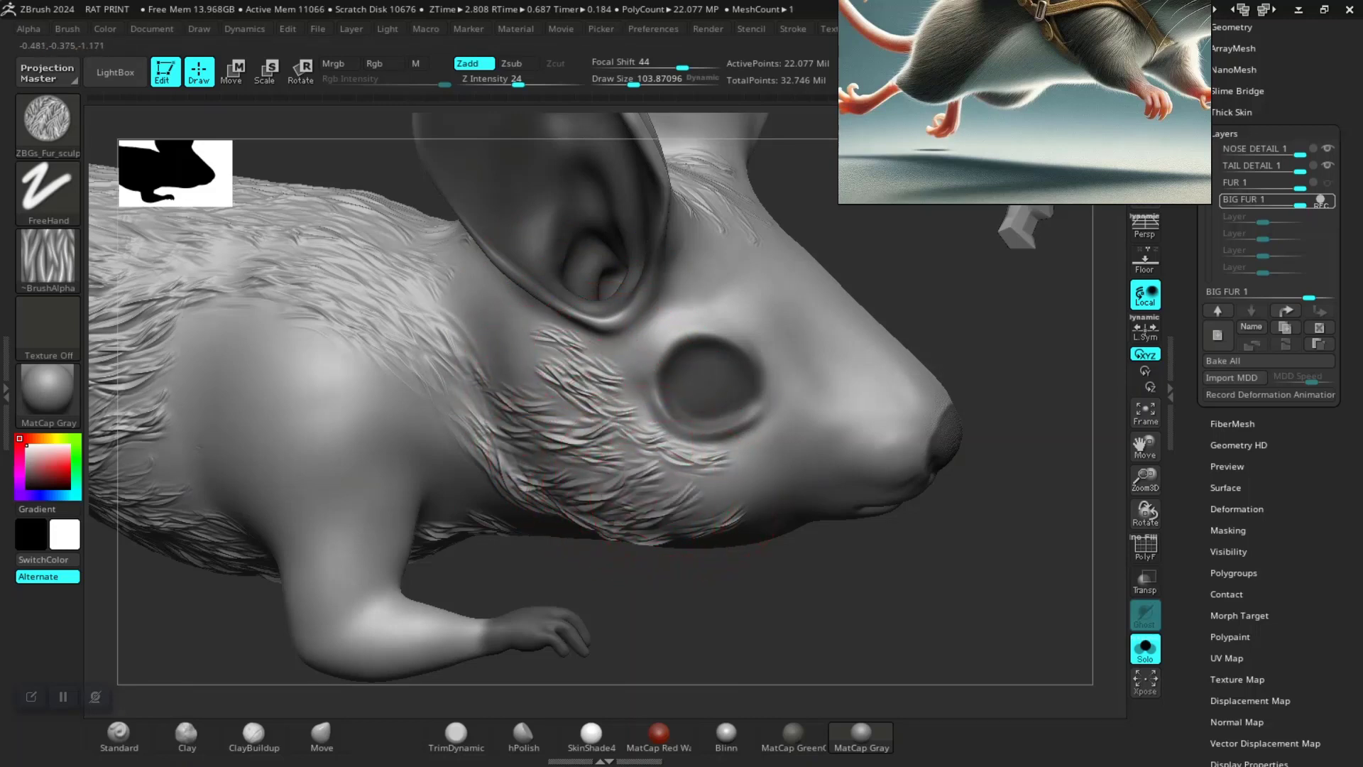
{"action": "left_click_drag", "start_coordinate": [645, 534], "coordinate": [734, 501]}
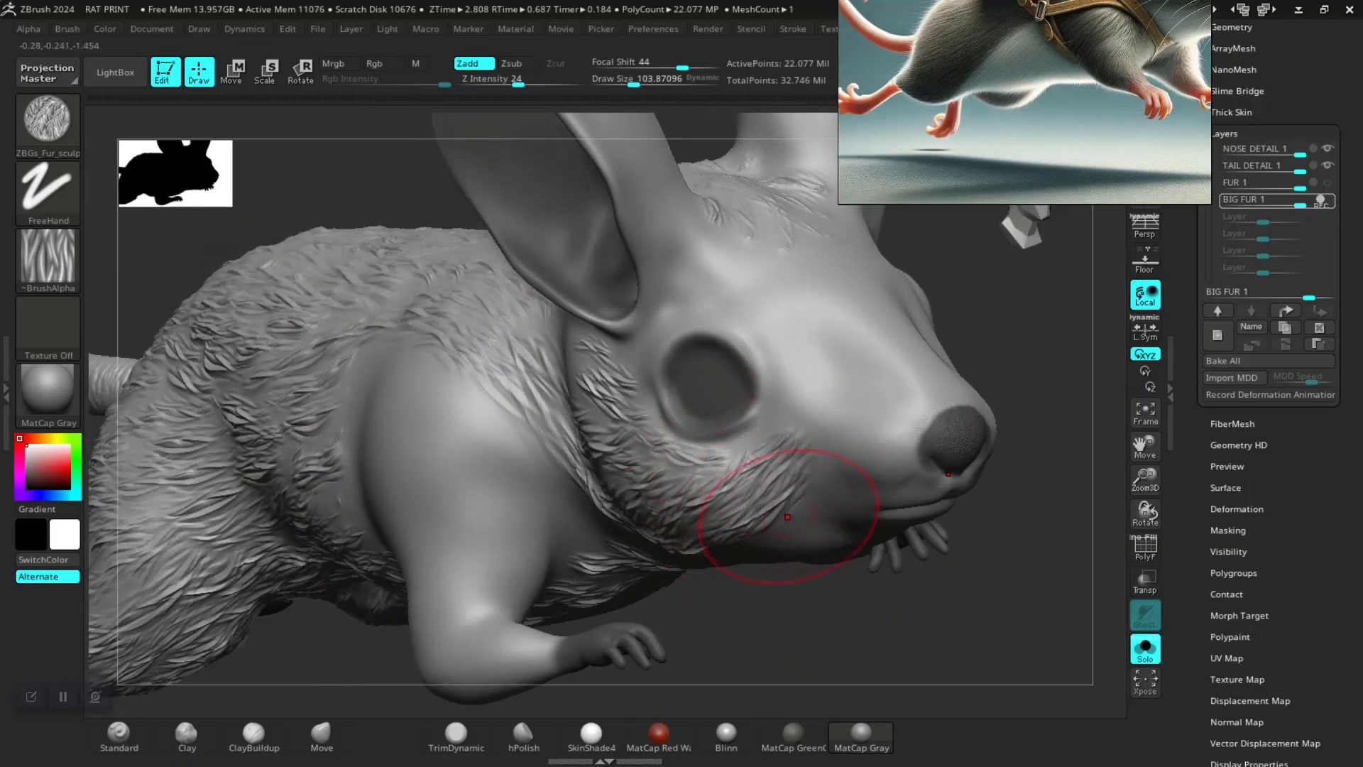
{"action": "mouse_move", "coordinate": [847, 622]}
{"action": "left_mouse_down"}
{"action": "mouse_move", "coordinate": [822, 426]}
{"action": "mouse_move", "coordinate": [884, 423]}
{"action": "left_mouse_up"}
{"action": "left_click_drag", "start_coordinate": [837, 468], "coordinate": [916, 411]}
{"action": "mouse_move", "coordinate": [792, 561]}
{"action": "left_mouse_down"}
{"action": "mouse_move", "coordinate": [840, 531]}
{"action": "mouse_move", "coordinate": [840, 387]}
{"action": "left_mouse_up"}
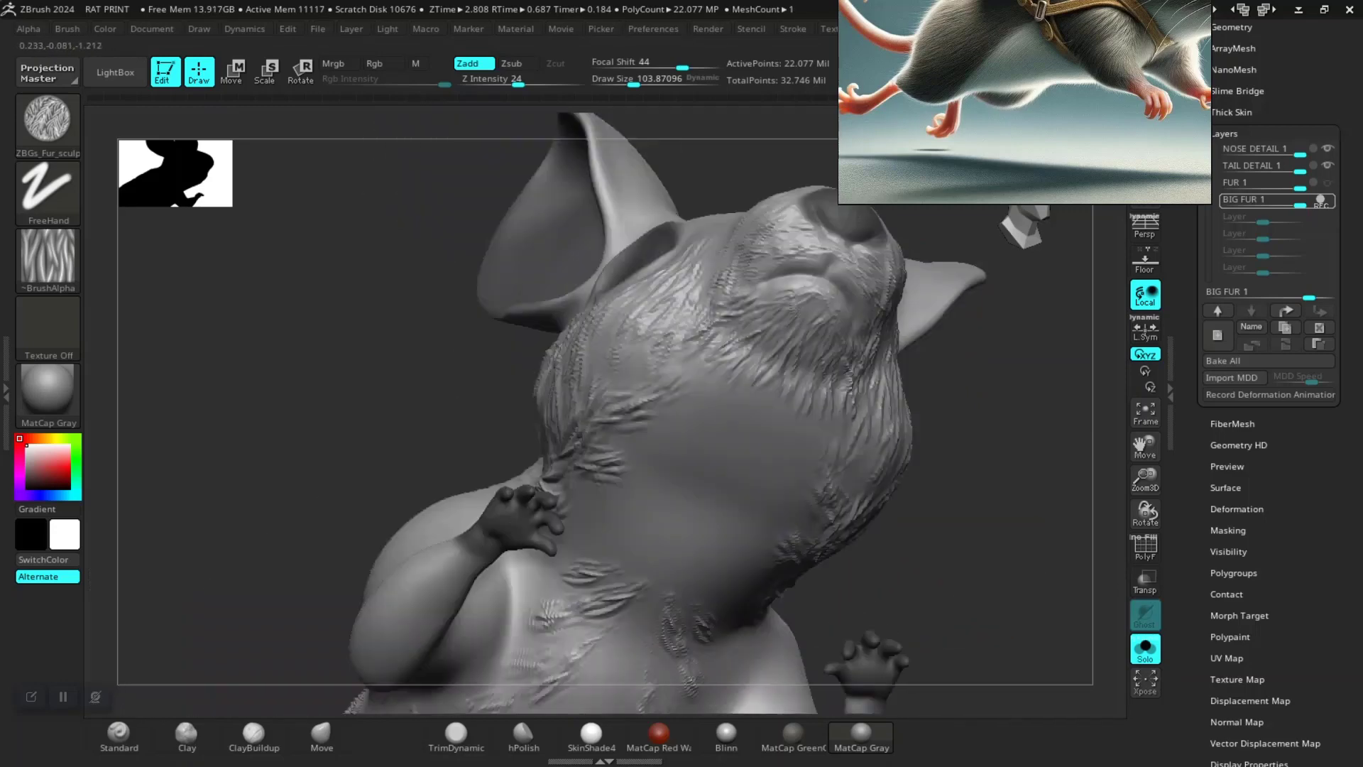
{"action": "mouse_move", "coordinate": [456, 442]}
{"action": "right_mouse_down"}
{"action": "mouse_move", "coordinate": [754, 380]}
{"action": "mouse_move", "coordinate": [654, 258]}
{"action": "mouse_move", "coordinate": [797, 295]}
{"action": "mouse_move", "coordinate": [832, 404]}
{"action": "right_mouse_up"}
Sculpt fur clumps on the top of the head and down the centre and lower back
{"action": "mouse_move", "coordinate": [700, 289]}
{"action": "left_mouse_down"}
{"action": "mouse_move", "coordinate": [639, 259]}
{"action": "mouse_move", "coordinate": [667, 319]}
{"action": "mouse_move", "coordinate": [618, 440]}
{"action": "left_mouse_up"}
{"action": "left_click_drag", "start_coordinate": [603, 319], "coordinate": [568, 433]}
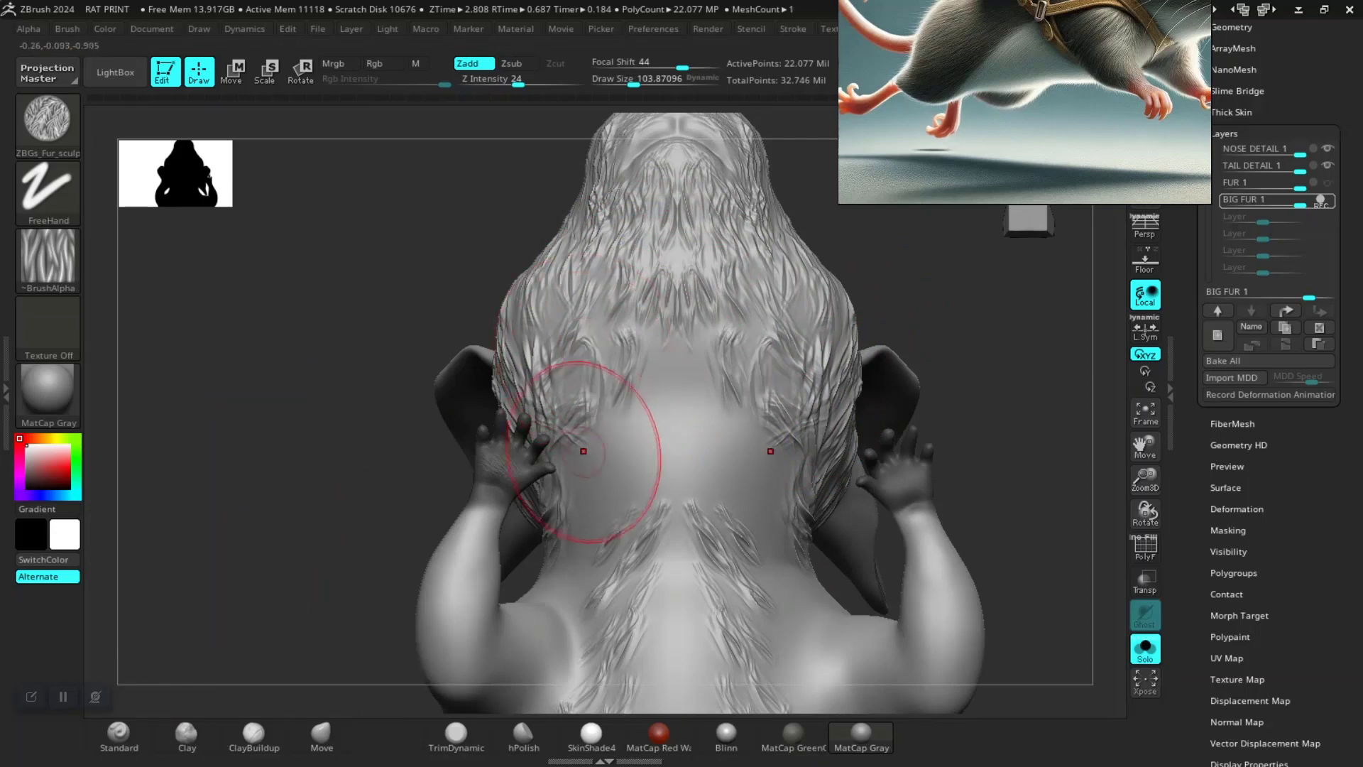
{"action": "left_click_drag", "start_coordinate": [624, 340], "coordinate": [577, 527]}
{"action": "left_click_drag", "start_coordinate": [624, 450], "coordinate": [632, 539]}
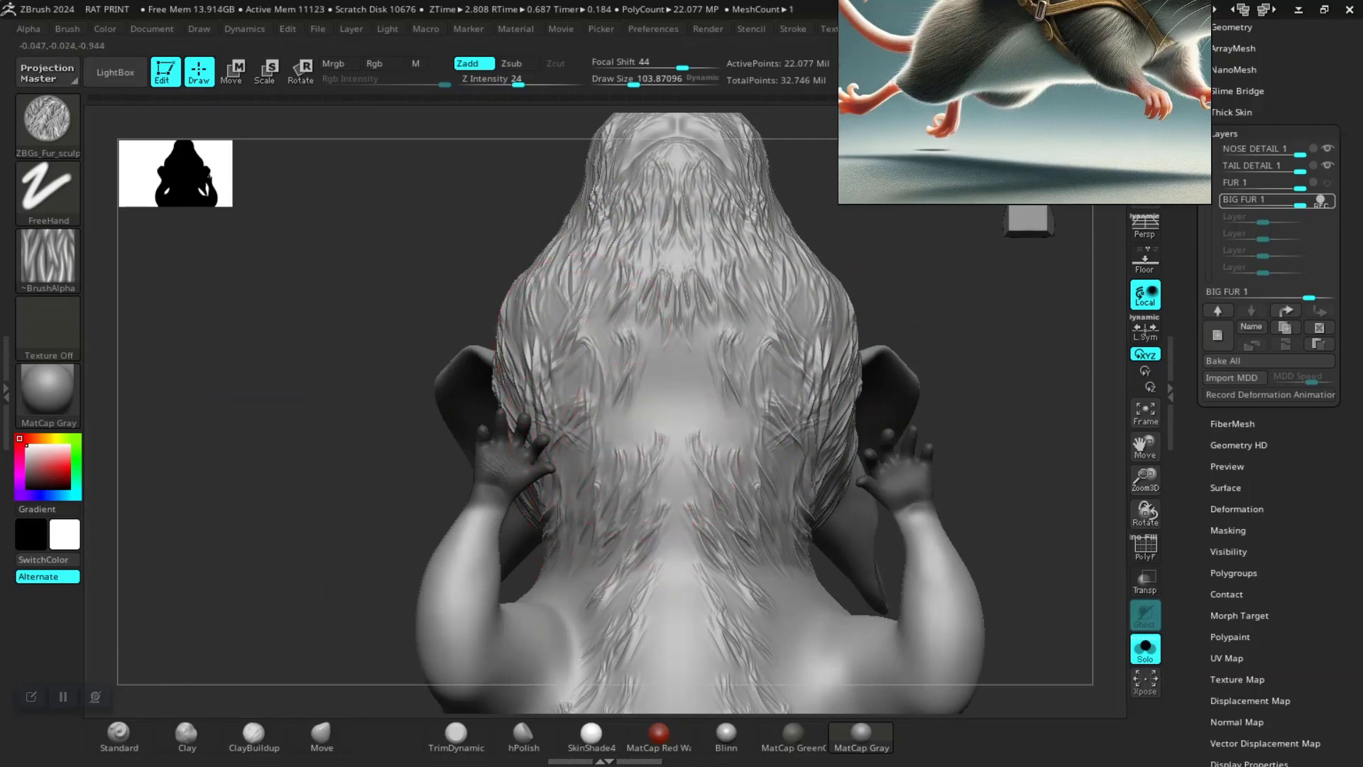
{"action": "left_click_drag", "start_coordinate": [645, 383], "coordinate": [639, 468]}
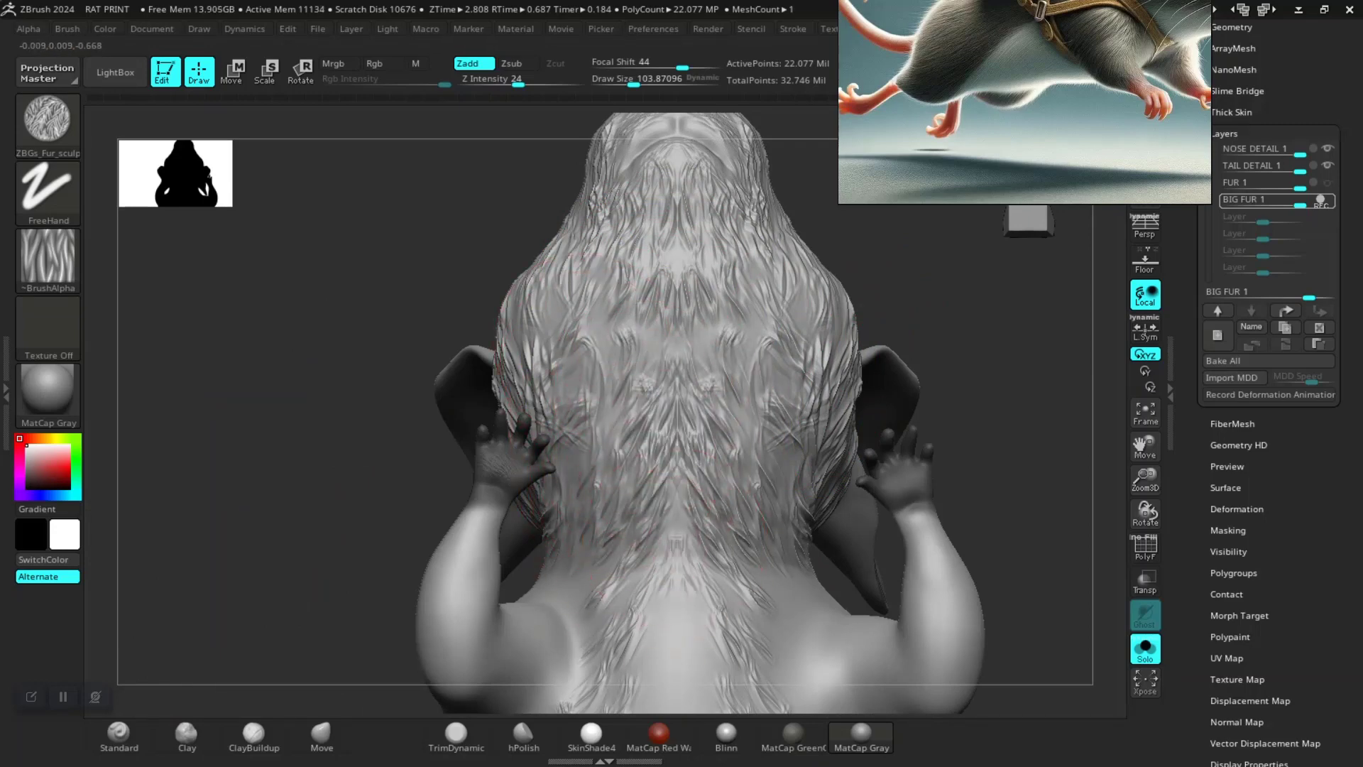
{"action": "mouse_move", "coordinate": [994, 461]}
{"action": "left_mouse_down"}
{"action": "mouse_move", "coordinate": [653, 491]}
{"action": "mouse_move", "coordinate": [614, 563]}
{"action": "left_mouse_up"}
{"action": "left_click_drag", "start_coordinate": [632, 497], "coordinate": [642, 575]}
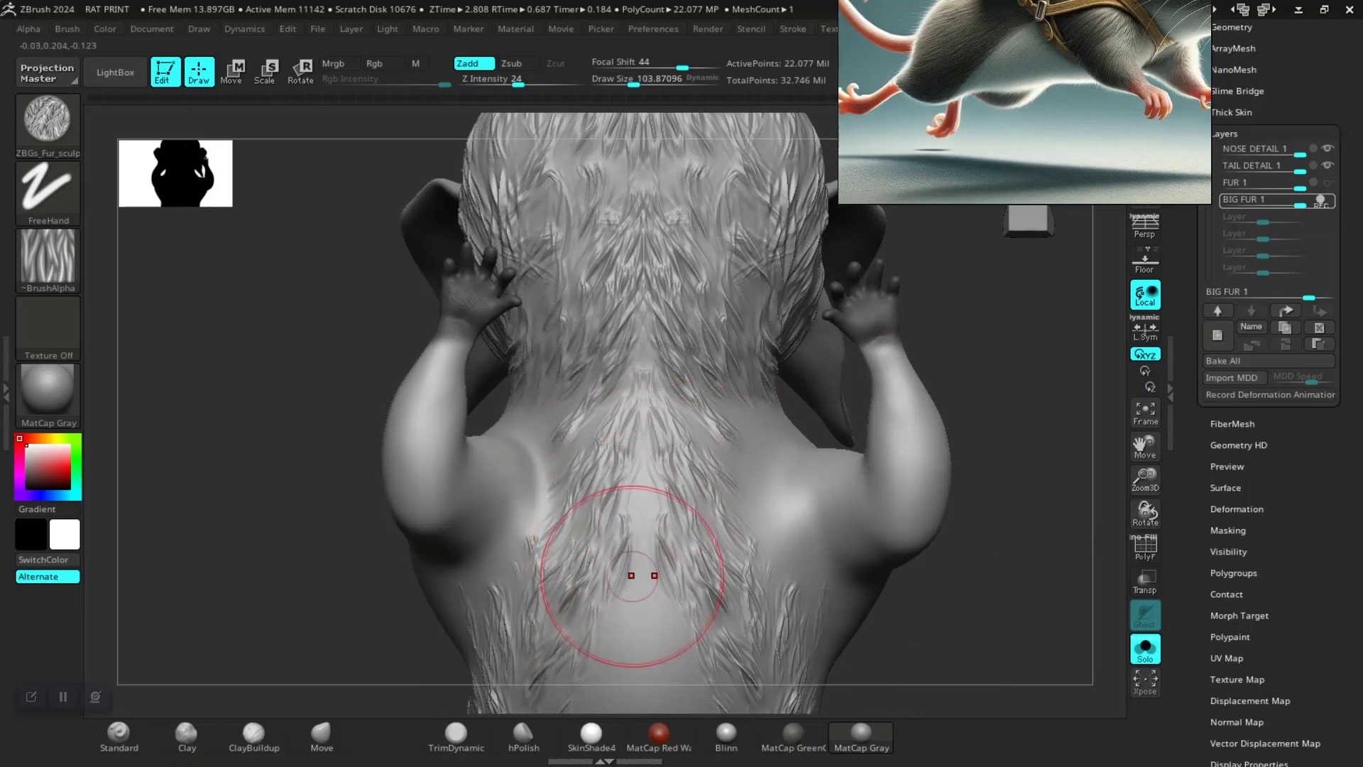
{"action": "left_click_drag", "start_coordinate": [841, 641], "coordinate": [752, 464]}
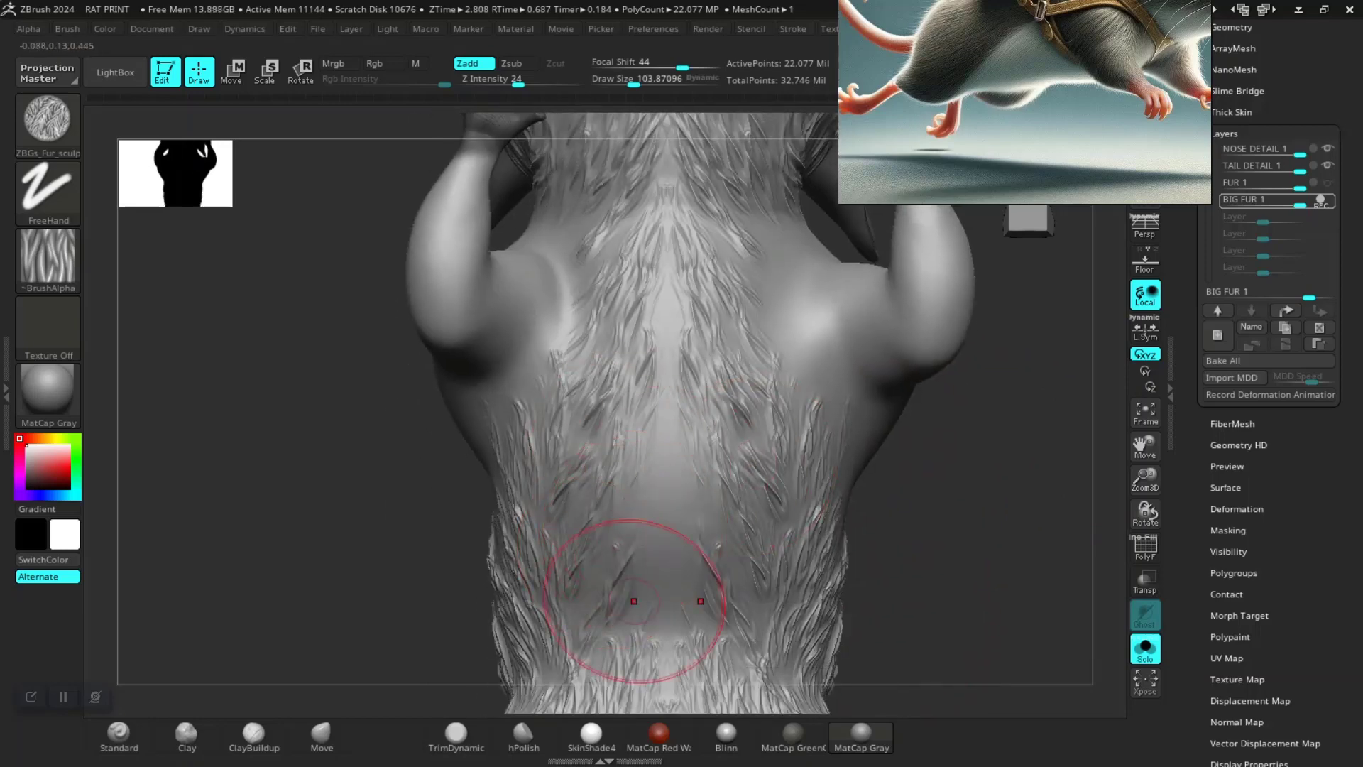
{"action": "left_click_drag", "start_coordinate": [664, 586], "coordinate": [646, 646]}
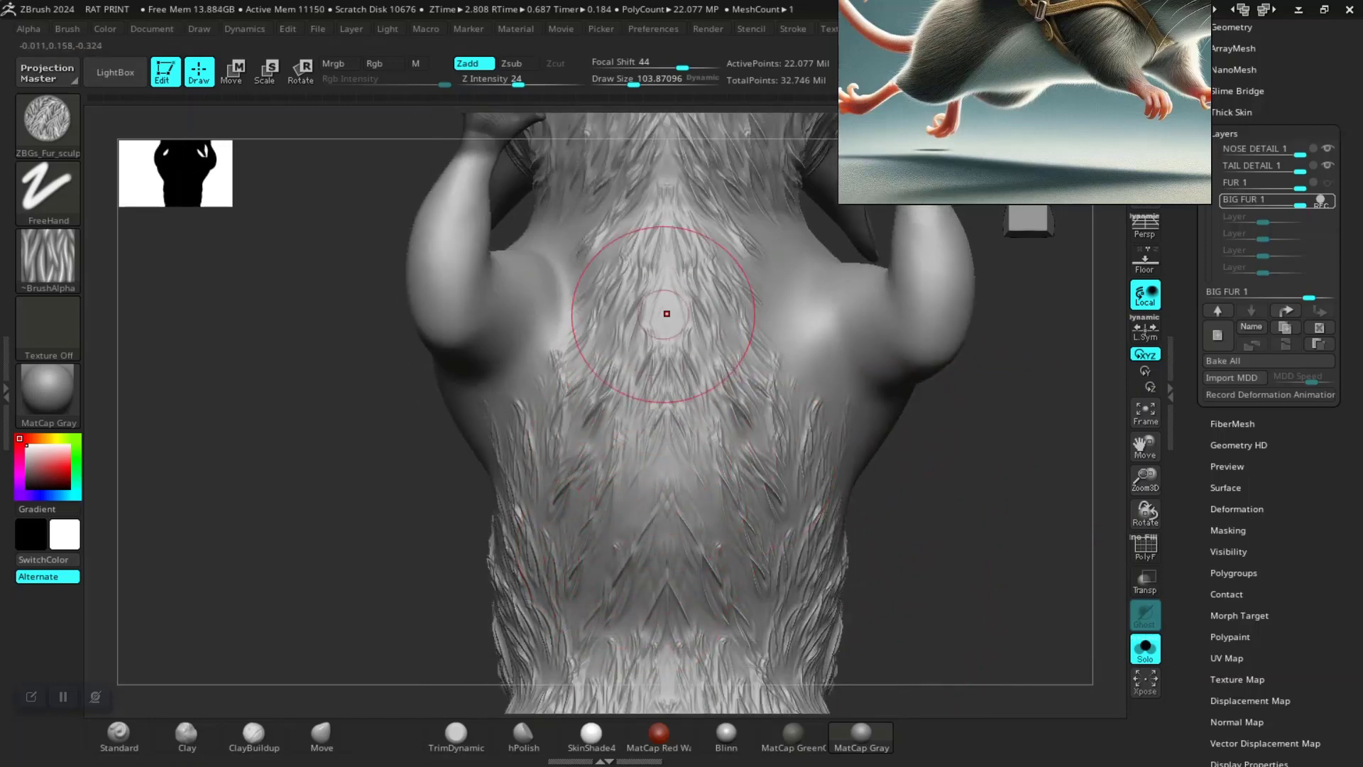
Cover the smooth shoulder and flank with fur strokes
{"action": "left_click_drag", "start_coordinate": [896, 405], "coordinate": [776, 411]}
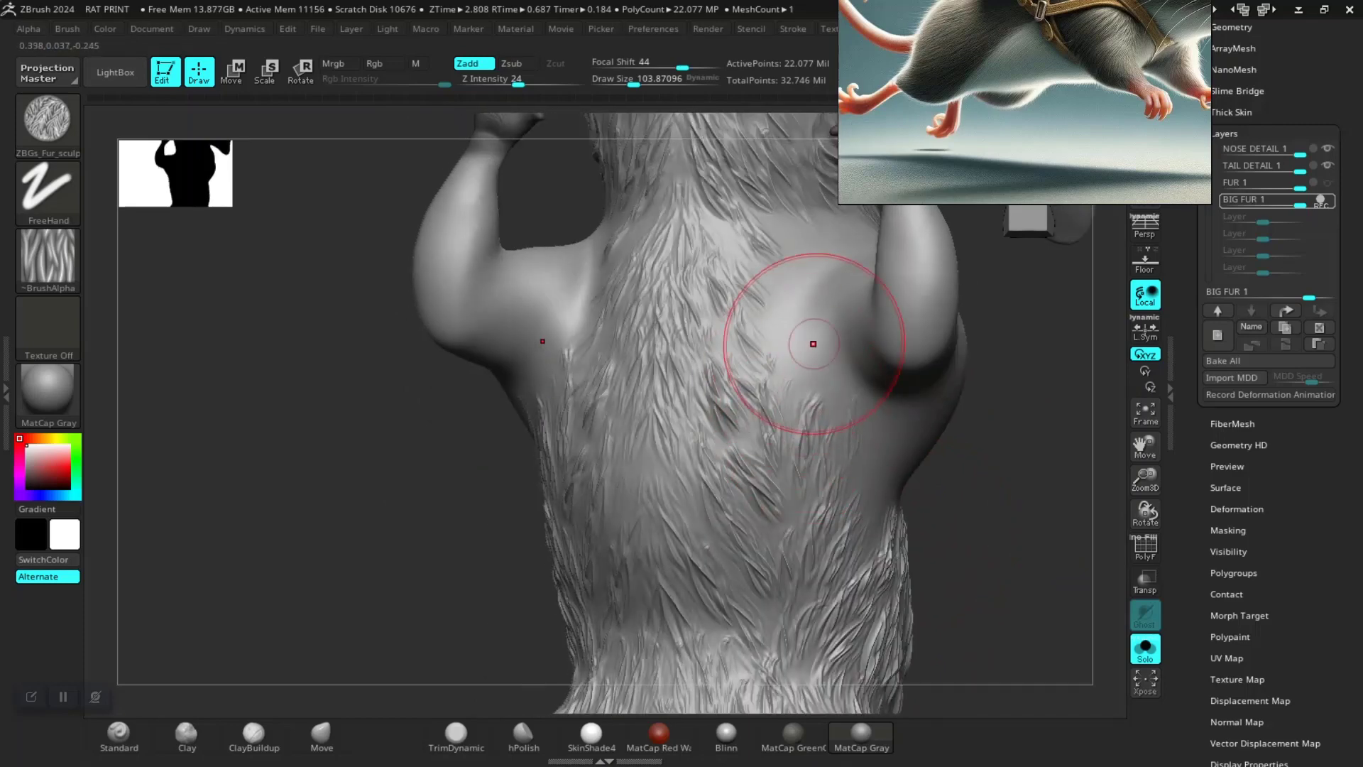
{"action": "left_click_drag", "start_coordinate": [1004, 426], "coordinate": [623, 359]}
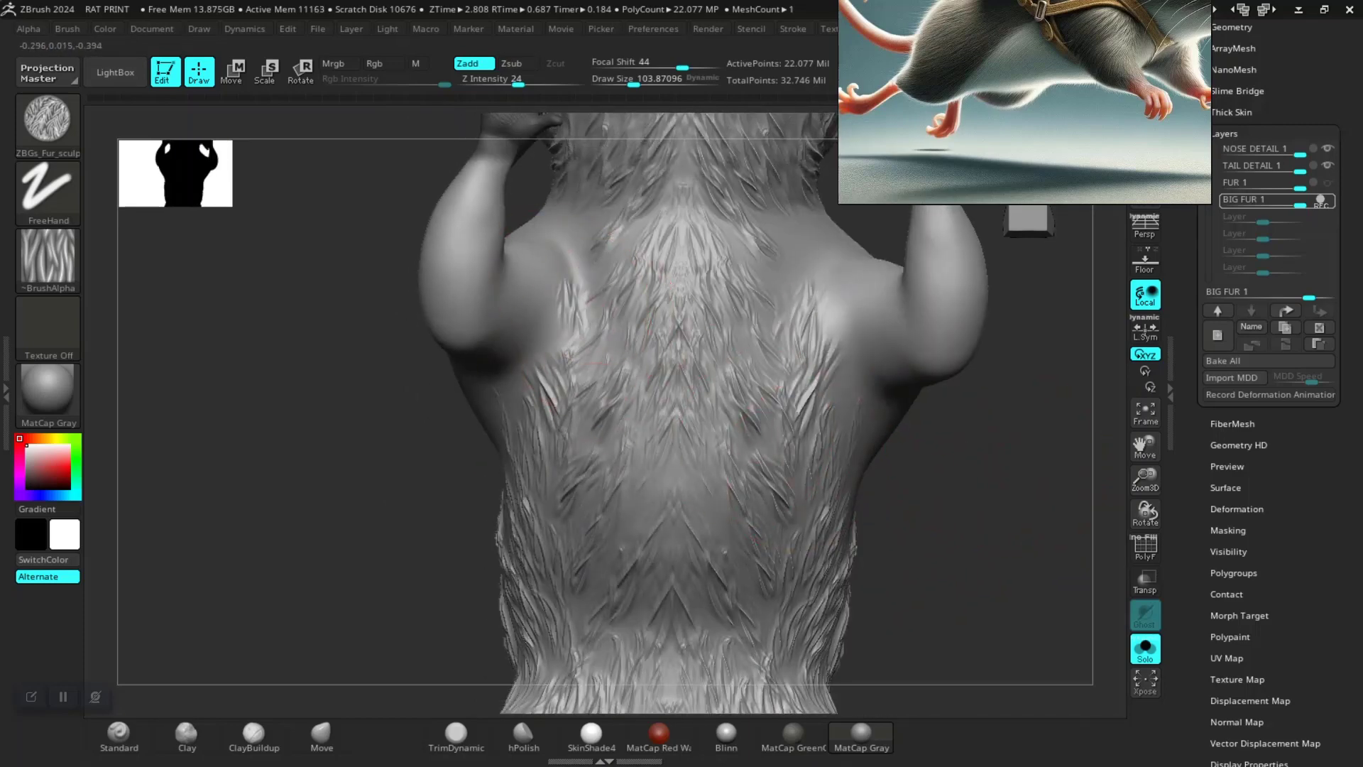
{"action": "left_click_drag", "start_coordinate": [463, 373], "coordinate": [305, 384]}
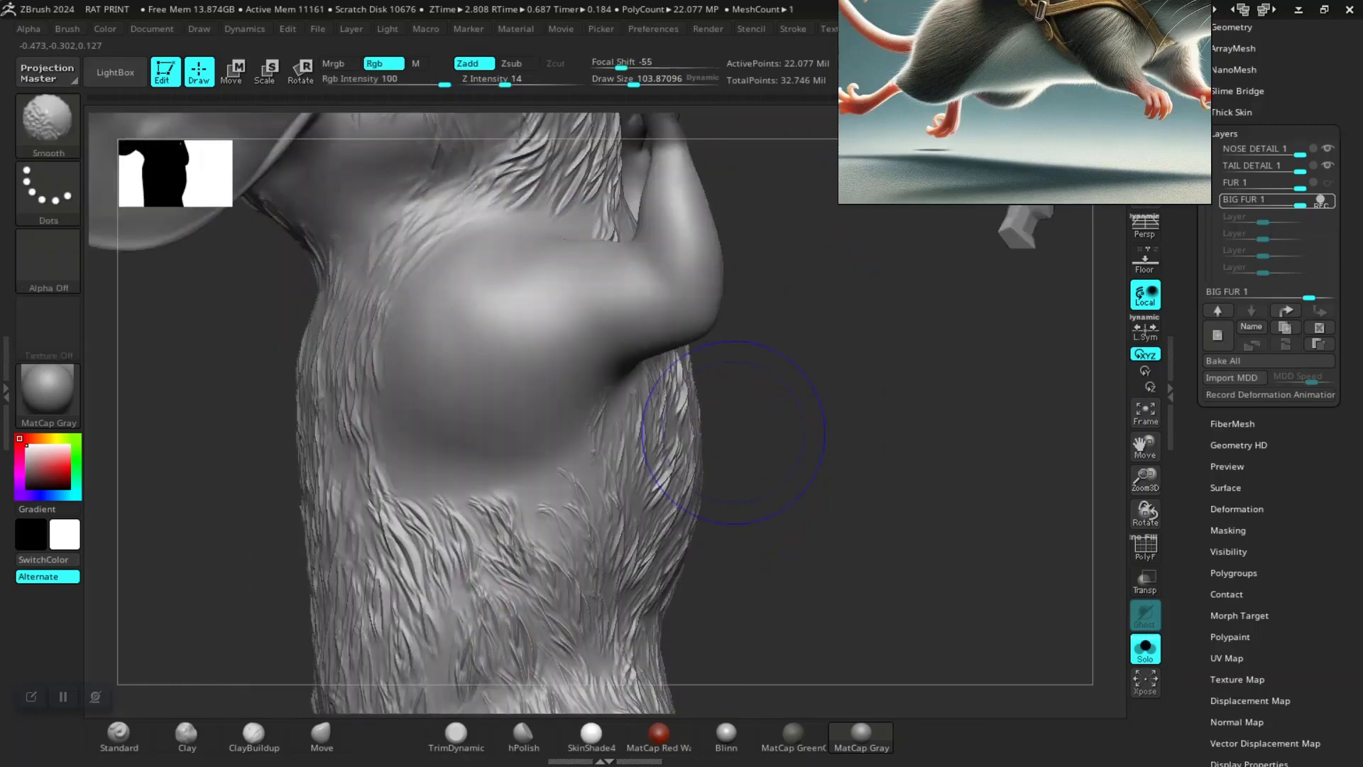
{"action": "mouse_move", "coordinate": [824, 502]}
{"action": "left_mouse_down"}
{"action": "mouse_move", "coordinate": [1004, 404]}
{"action": "mouse_move", "coordinate": [912, 411]}
{"action": "mouse_move", "coordinate": [852, 456]}
{"action": "mouse_move", "coordinate": [451, 459]}
{"action": "mouse_move", "coordinate": [341, 511]}
{"action": "mouse_move", "coordinate": [539, 482]}
{"action": "left_mouse_up"}
{"action": "mouse_move", "coordinate": [625, 518]}
{"action": "left_mouse_down"}
{"action": "mouse_move", "coordinate": [457, 547]}
{"action": "mouse_move", "coordinate": [426, 582]}
{"action": "mouse_move", "coordinate": [639, 395]}
{"action": "left_mouse_up"}
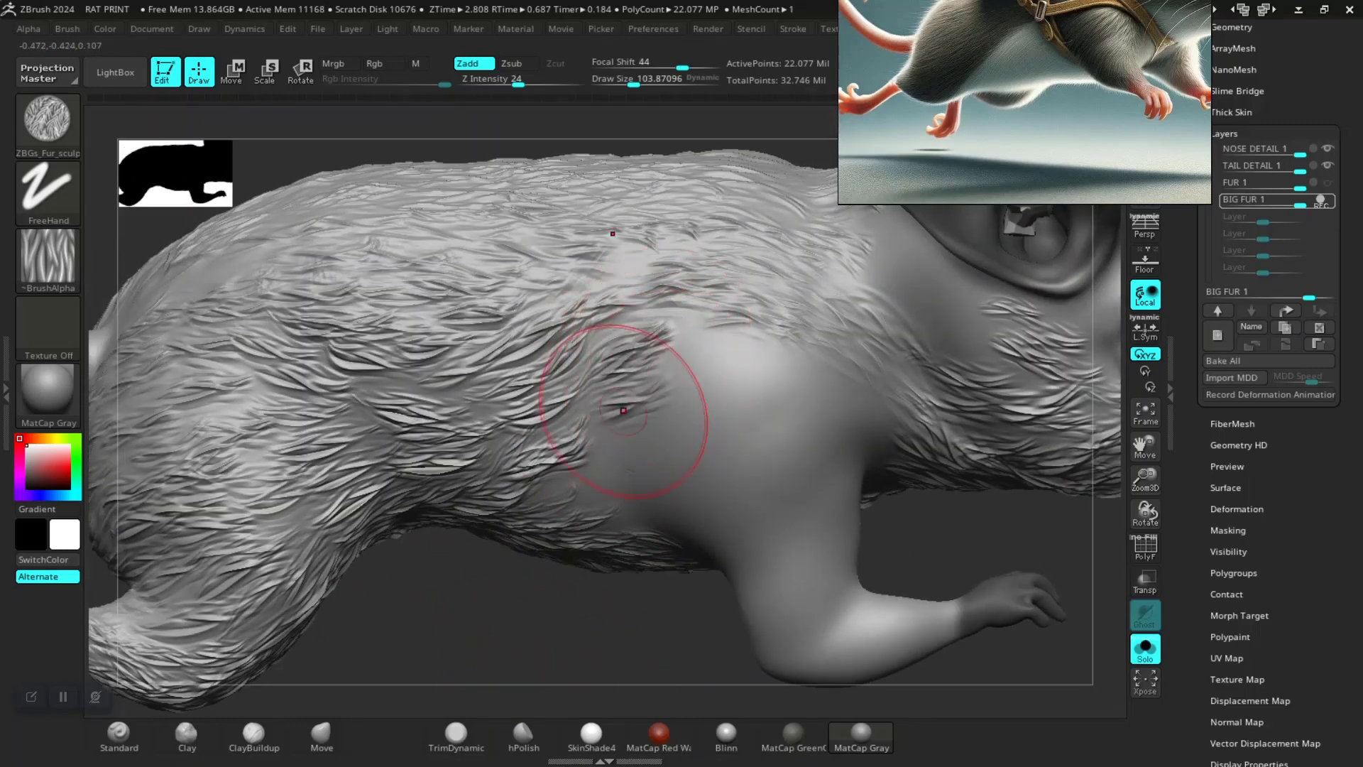
{"action": "mouse_move", "coordinate": [624, 410]}
{"action": "left_mouse_down"}
{"action": "mouse_move", "coordinate": [594, 427]}
{"action": "mouse_move", "coordinate": [588, 478]}
{"action": "left_mouse_up"}
{"action": "left_click_drag", "start_coordinate": [703, 375], "coordinate": [782, 378]}
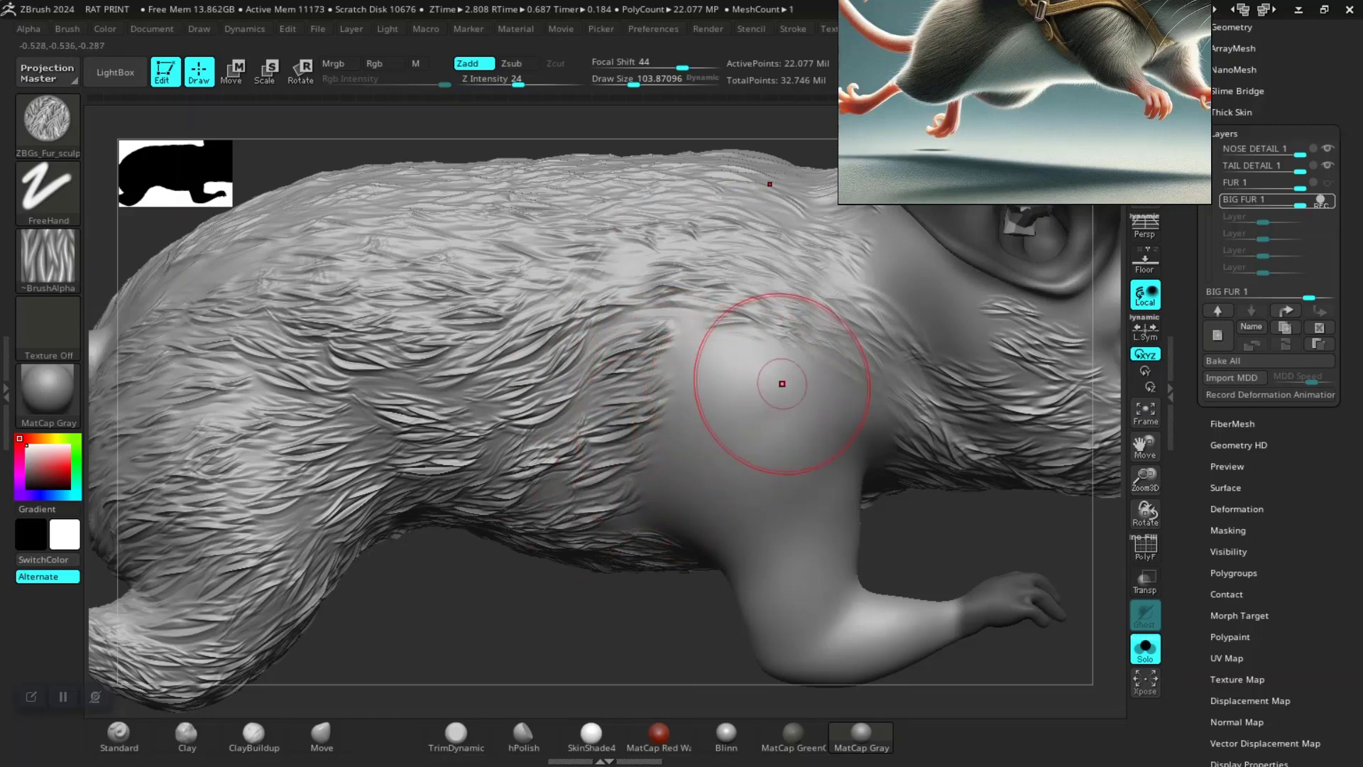
{"action": "mouse_move", "coordinate": [601, 590]}
{"action": "left_mouse_down"}
{"action": "mouse_move", "coordinate": [828, 426]}
{"action": "mouse_move", "coordinate": [838, 355]}
{"action": "mouse_move", "coordinate": [744, 426]}
{"action": "left_mouse_up"}
Finish covering the smooth shoulder with fur
{"action": "left_click_drag", "start_coordinate": [682, 473], "coordinate": [649, 471]}
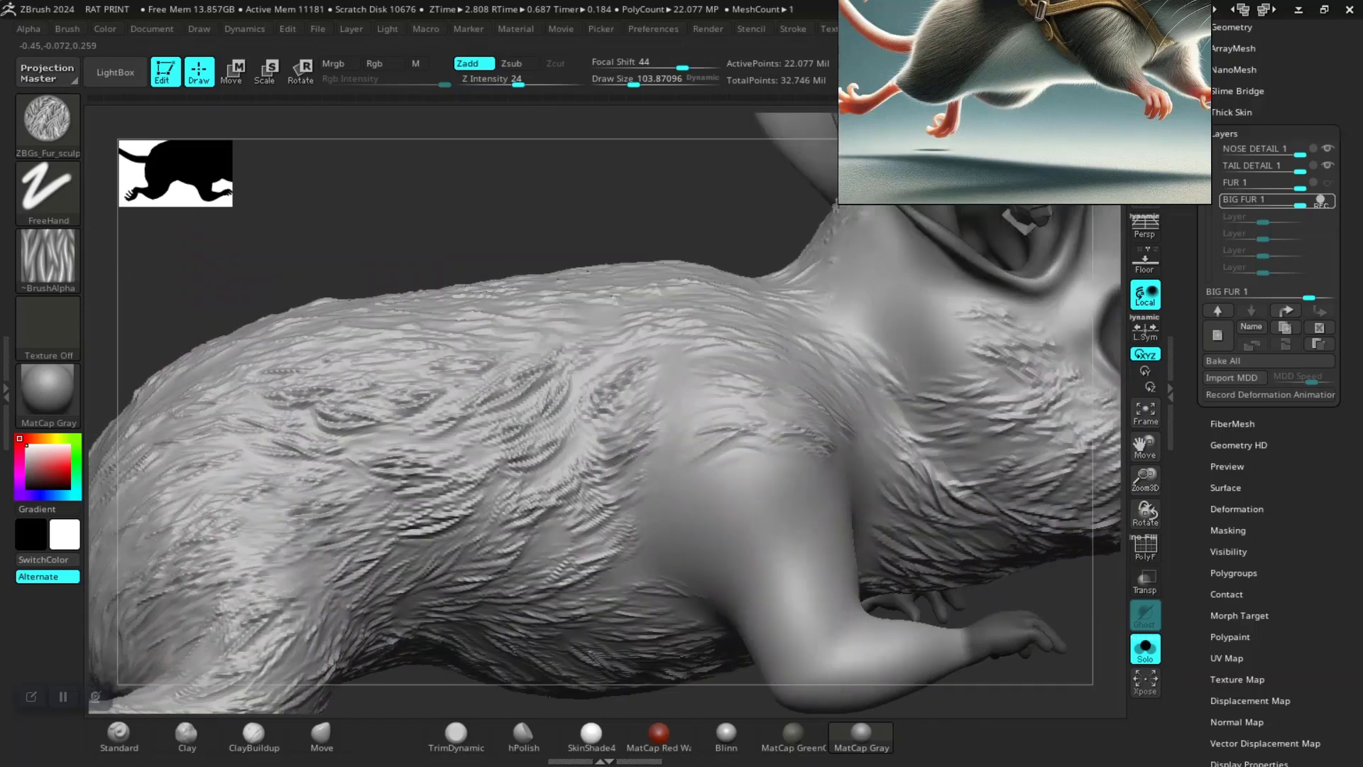
{"action": "key", "text": "ctrl"}
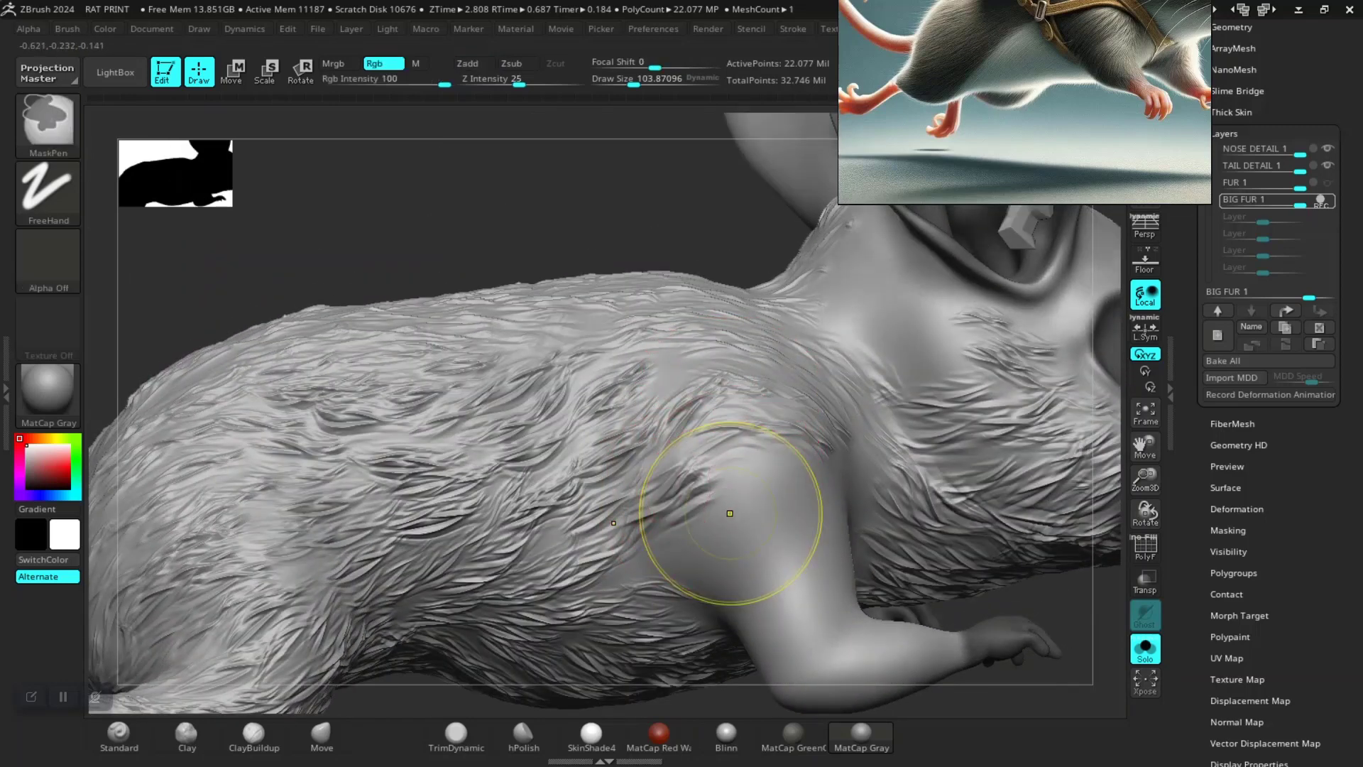
{"action": "mouse_move", "coordinate": [738, 486]}
{"action": "left_mouse_down"}
{"action": "mouse_move", "coordinate": [706, 508]}
{"action": "mouse_move", "coordinate": [566, 523]}
{"action": "mouse_move", "coordinate": [641, 570]}
{"action": "mouse_move", "coordinate": [762, 492]}
{"action": "mouse_move", "coordinate": [694, 635]}
{"action": "left_mouse_up"}
{"action": "key", "text": "f"}
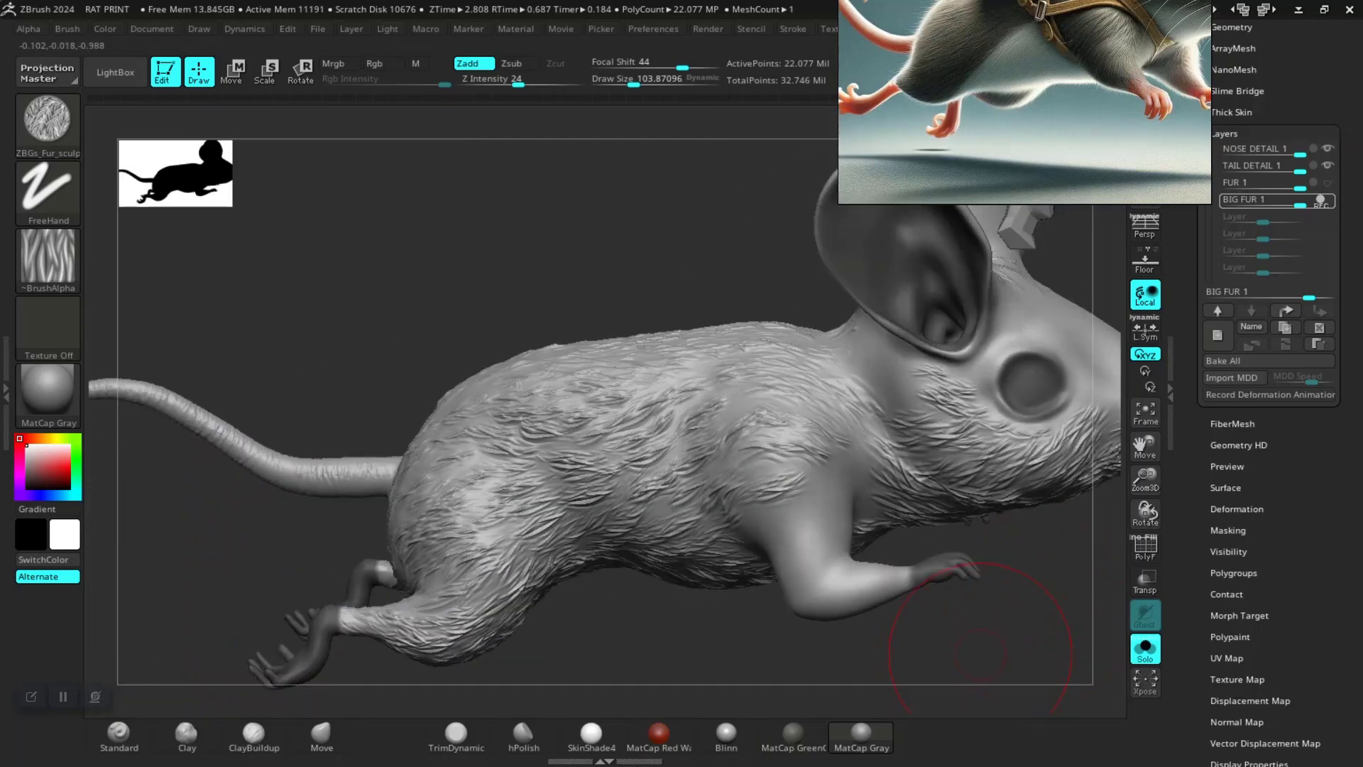
{"action": "right_click_drag", "start_coordinate": [968, 624], "coordinate": [701, 426]}
{"action": "mouse_move", "coordinate": [694, 402]}
{"action": "left_mouse_down"}
{"action": "mouse_move", "coordinate": [731, 415]}
{"action": "mouse_move", "coordinate": [577, 412]}
{"action": "mouse_move", "coordinate": [639, 502]}
{"action": "mouse_move", "coordinate": [695, 487]}
{"action": "left_mouse_up"}
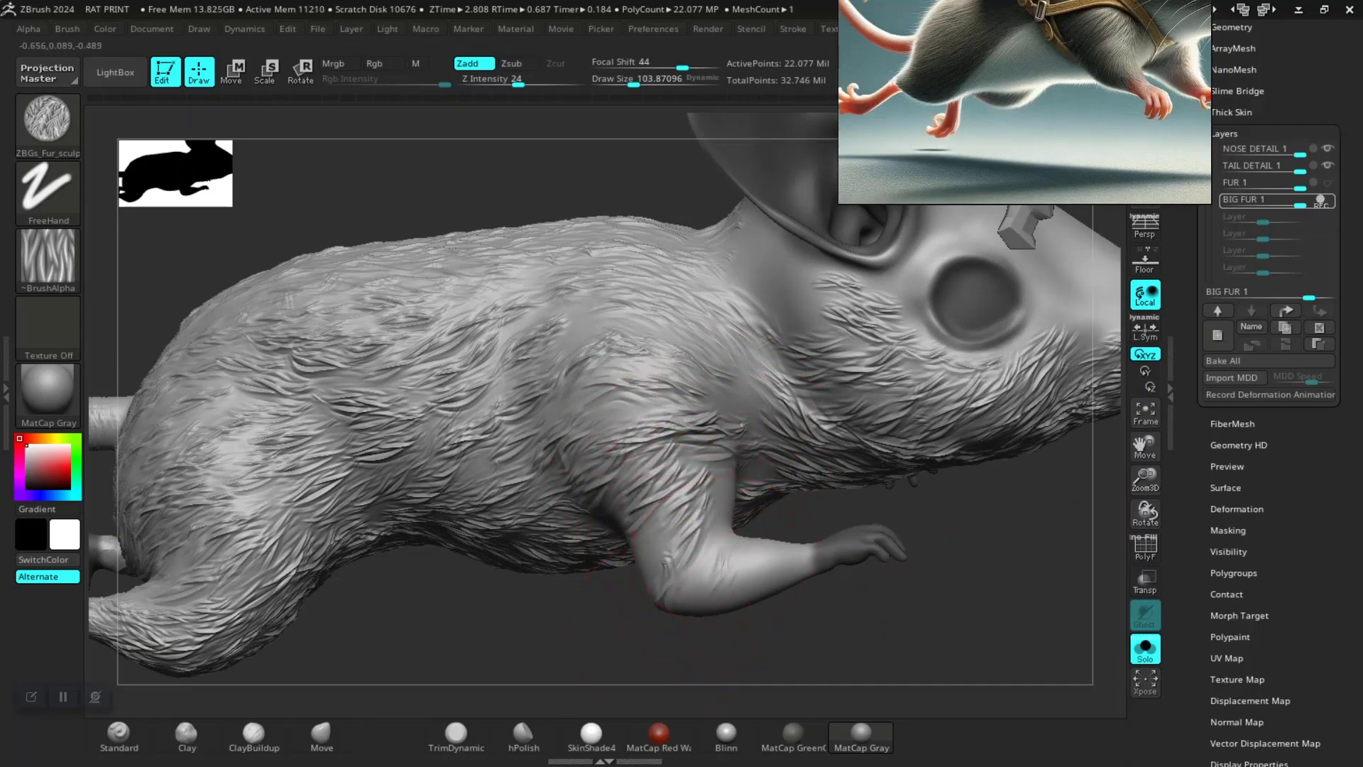
Inspect the chest and paws, then add more fur strands on the shoulder and flank
{"action": "right_click_drag", "start_coordinate": [790, 626], "coordinate": [741, 528]}
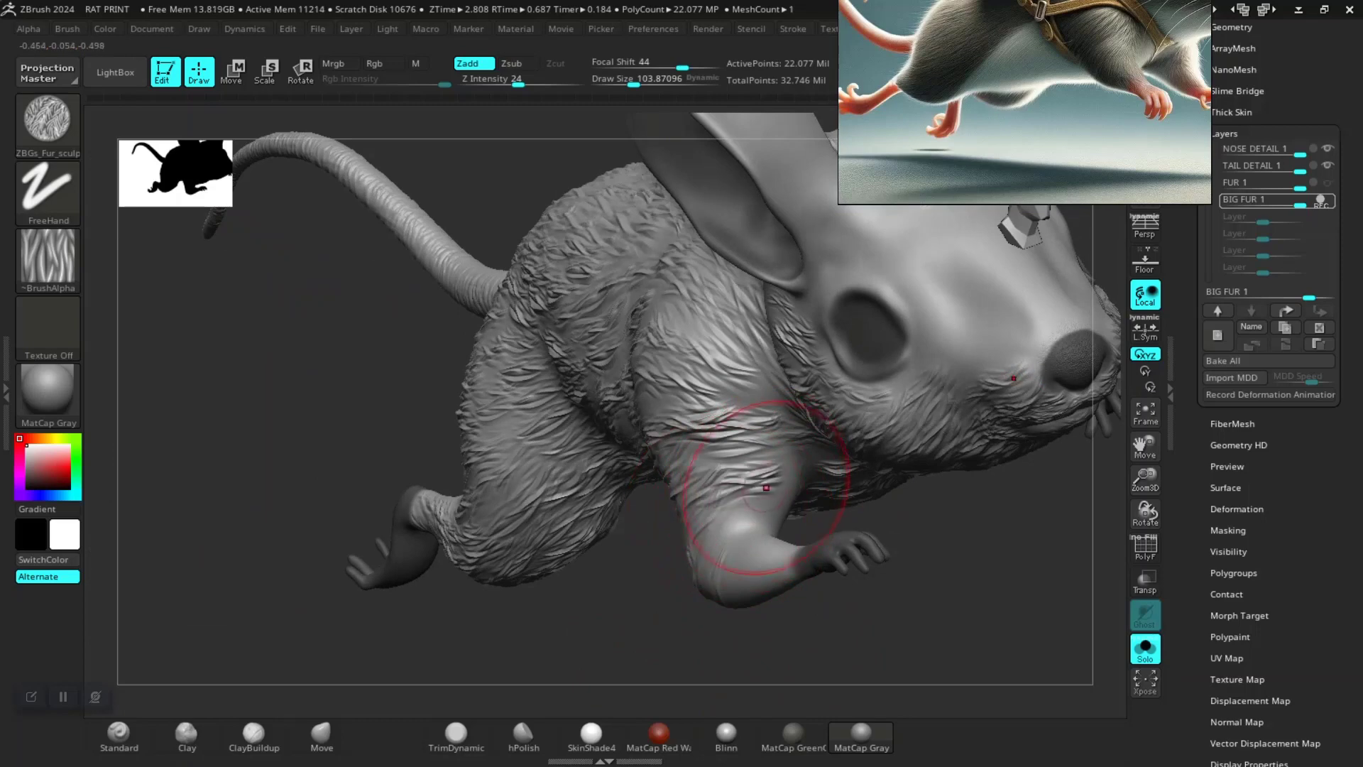
{"action": "right_click_drag", "start_coordinate": [914, 579], "coordinate": [828, 514]}
{"action": "right_click_drag", "start_coordinate": [923, 561], "coordinate": [814, 489]}
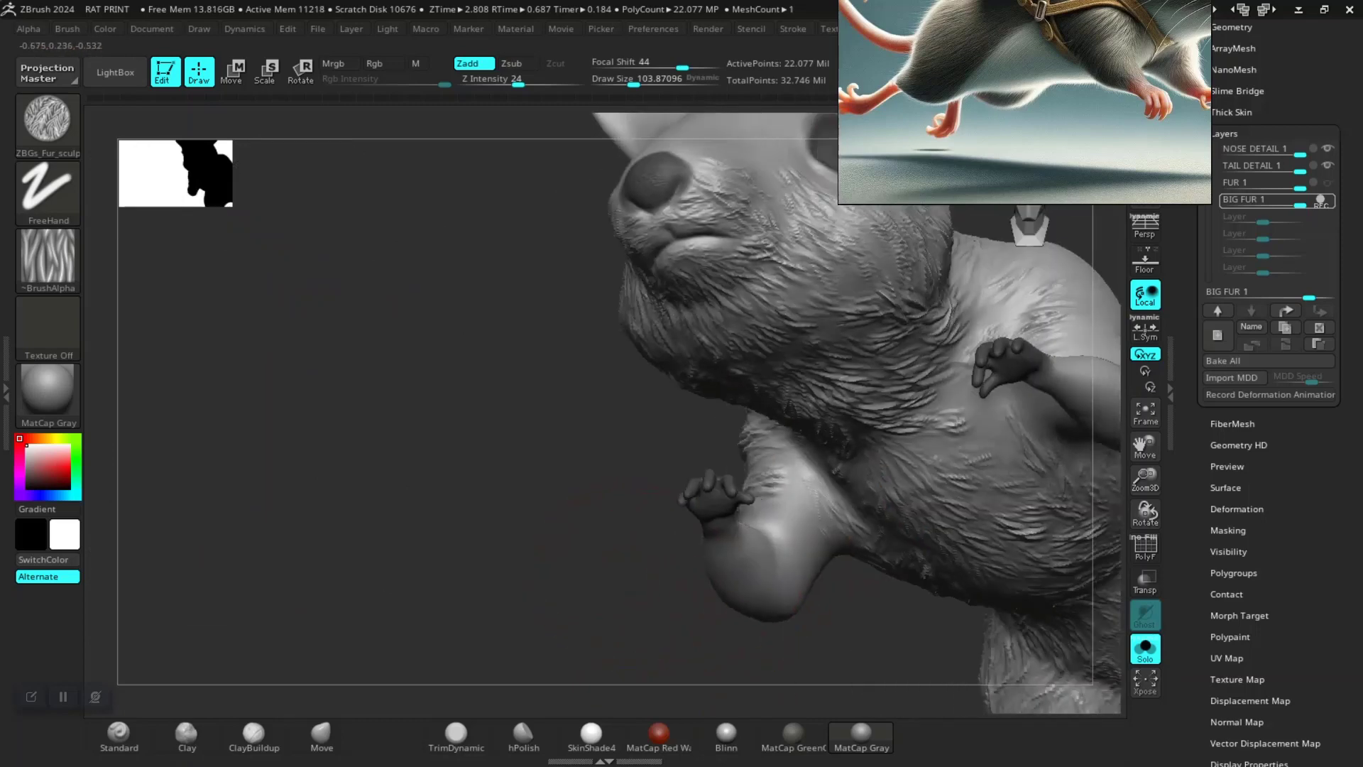
{"action": "right_click_drag", "start_coordinate": [813, 580], "coordinate": [814, 567]}
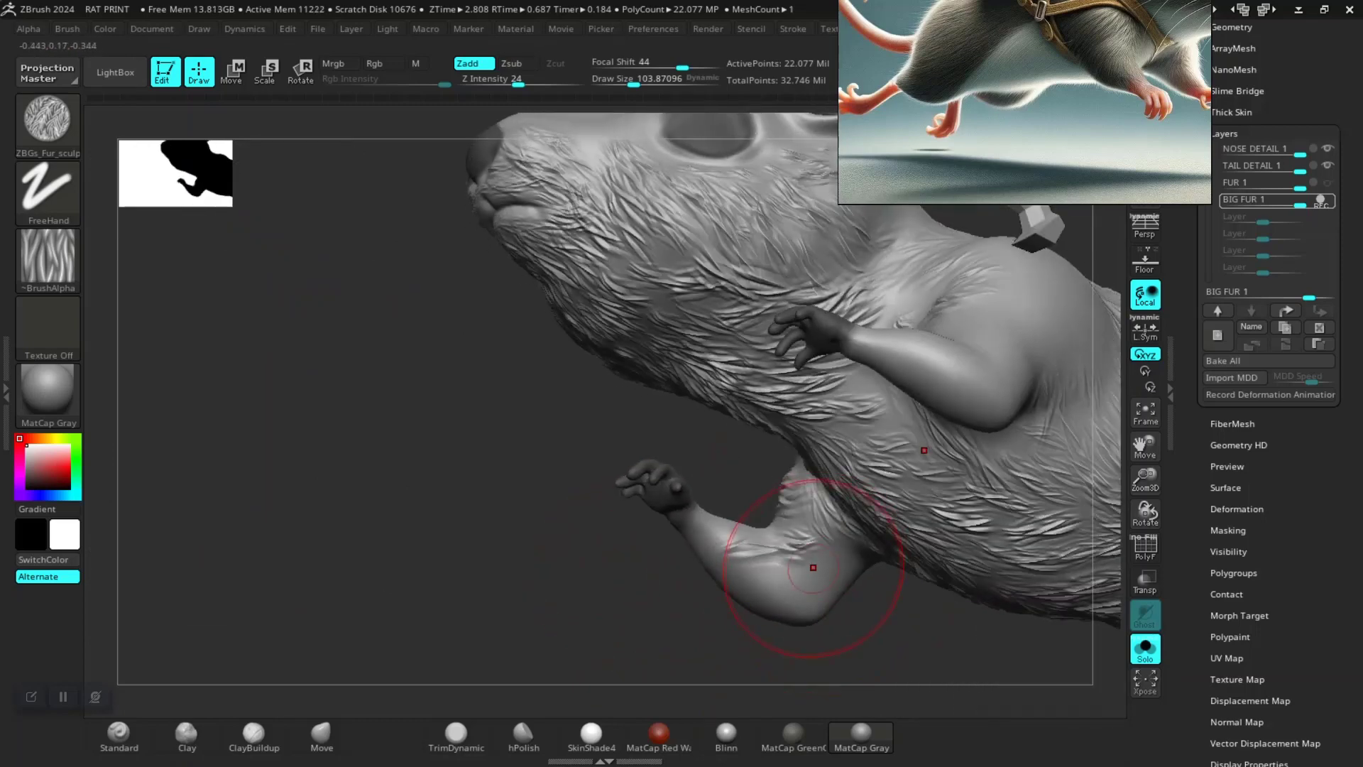
{"action": "right_click_drag", "start_coordinate": [849, 609], "coordinate": [837, 527]}
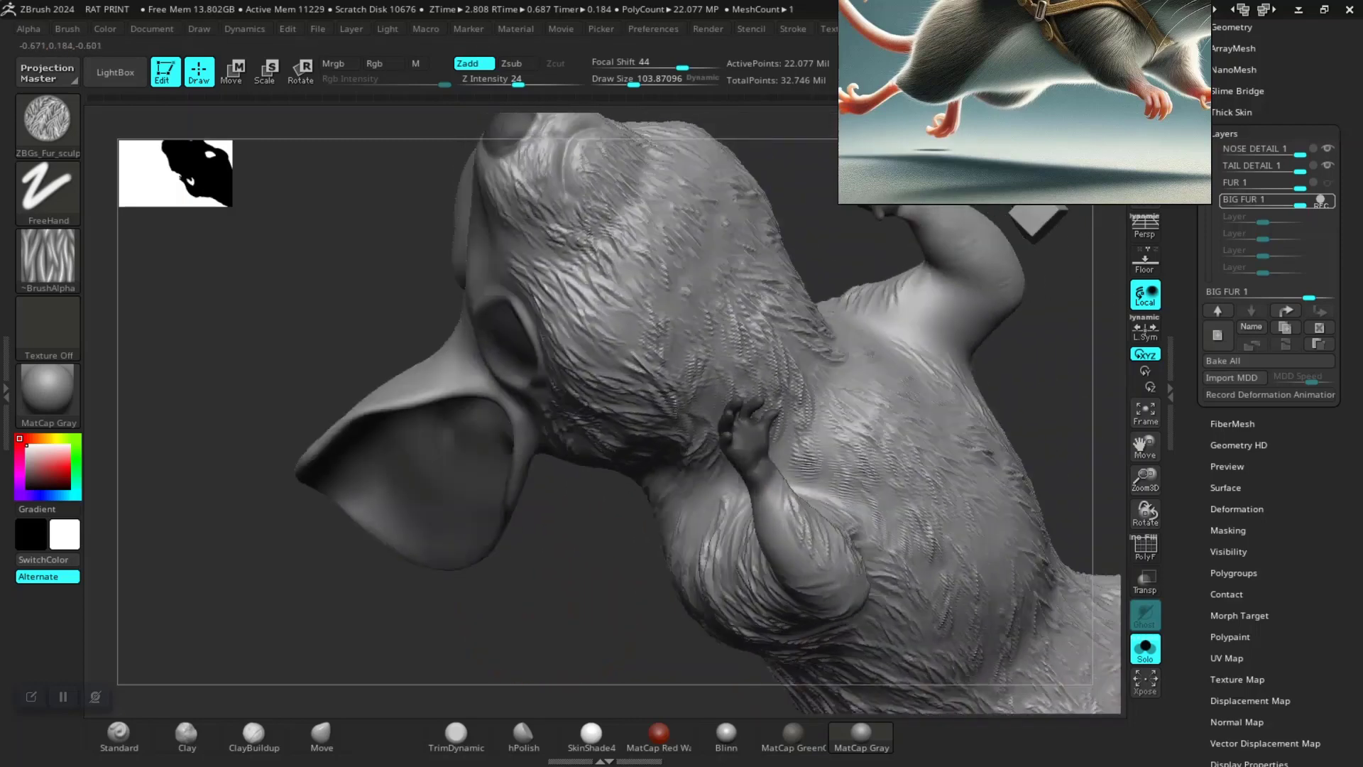
{"action": "mouse_move", "coordinate": [623, 593]}
{"action": "right_mouse_down"}
{"action": "mouse_move", "coordinate": [539, 511]}
{"action": "mouse_move", "coordinate": [517, 547]}
{"action": "right_mouse_up"}
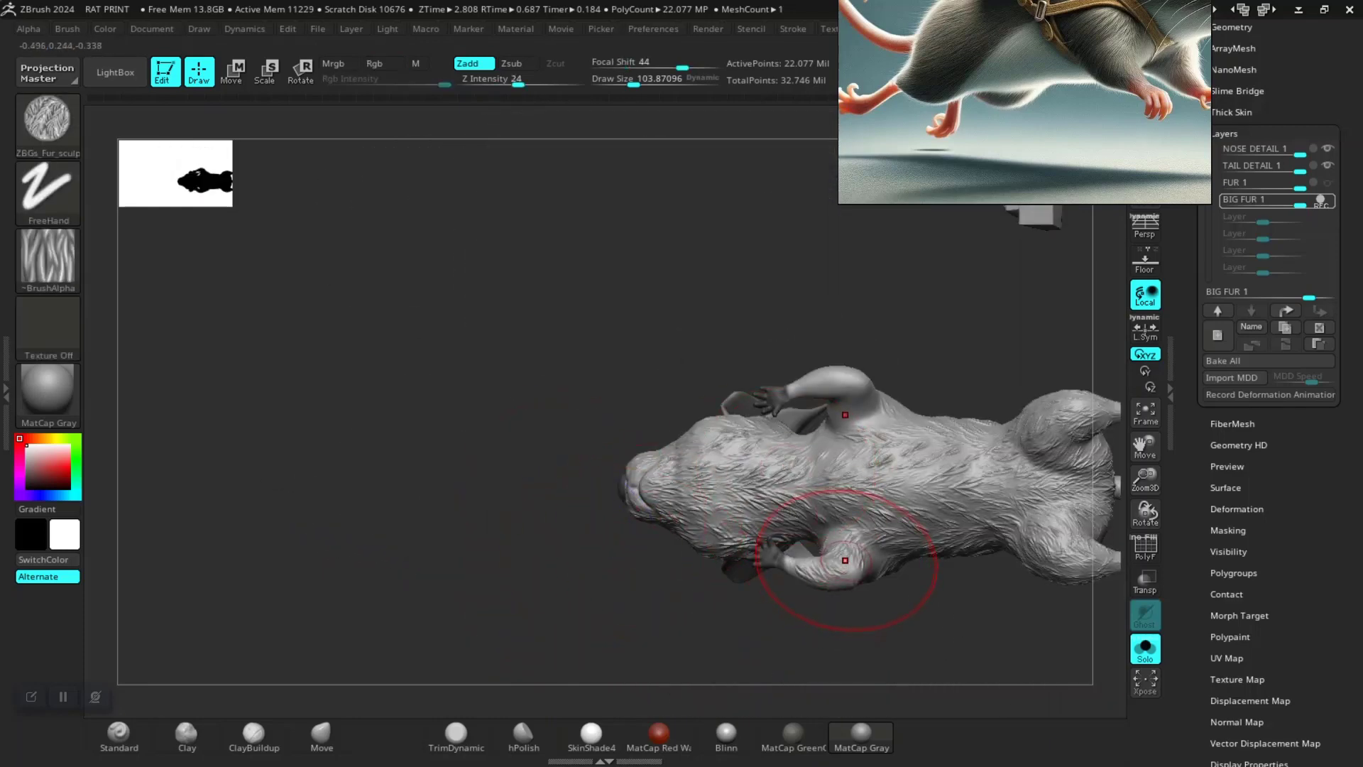
{"action": "right_click_drag", "start_coordinate": [747, 533], "coordinate": [496, 608]}
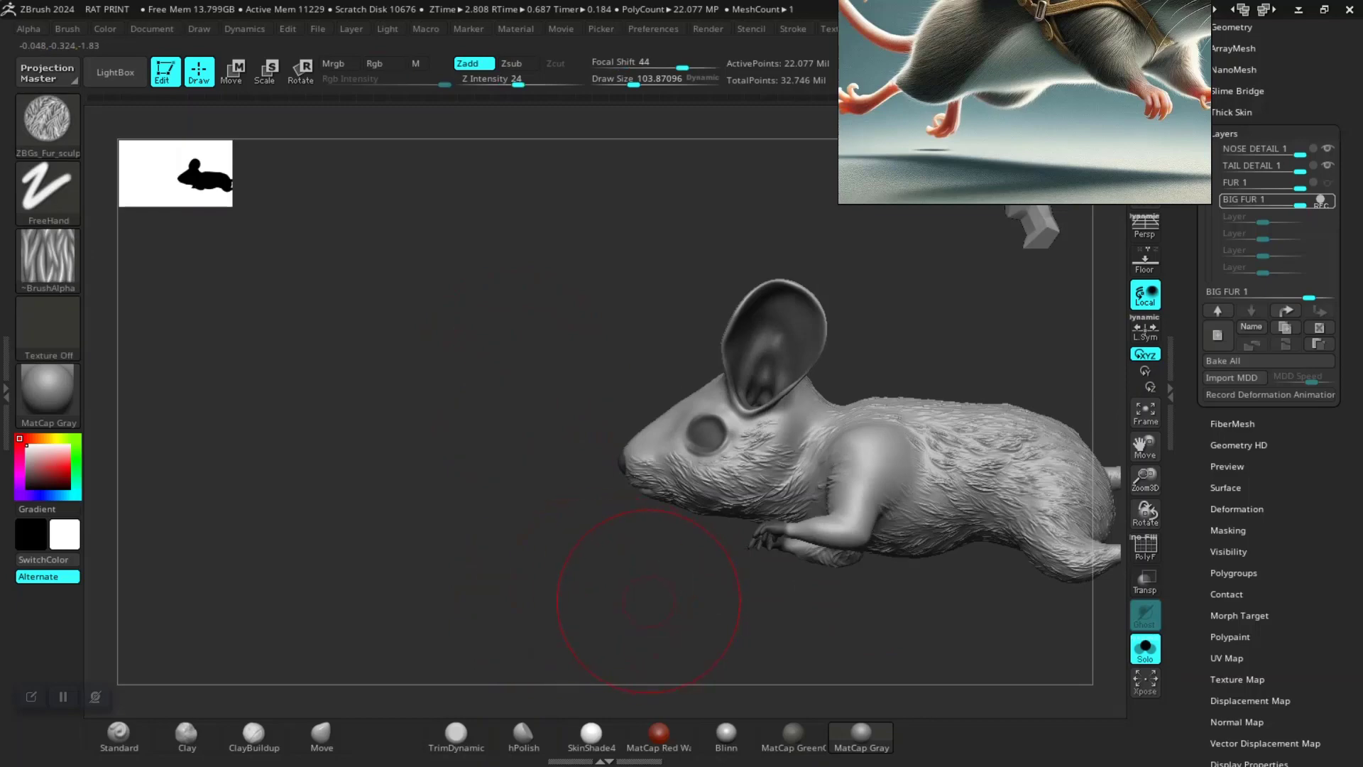
{"action": "mouse_move", "coordinate": [609, 625]}
{"action": "right_mouse_down", "text": "ctrl"}
{"action": "mouse_move", "coordinate": [454, 561]}
{"action": "mouse_move", "coordinate": [684, 471]}
{"action": "right_mouse_up", "text": "ctrl"}
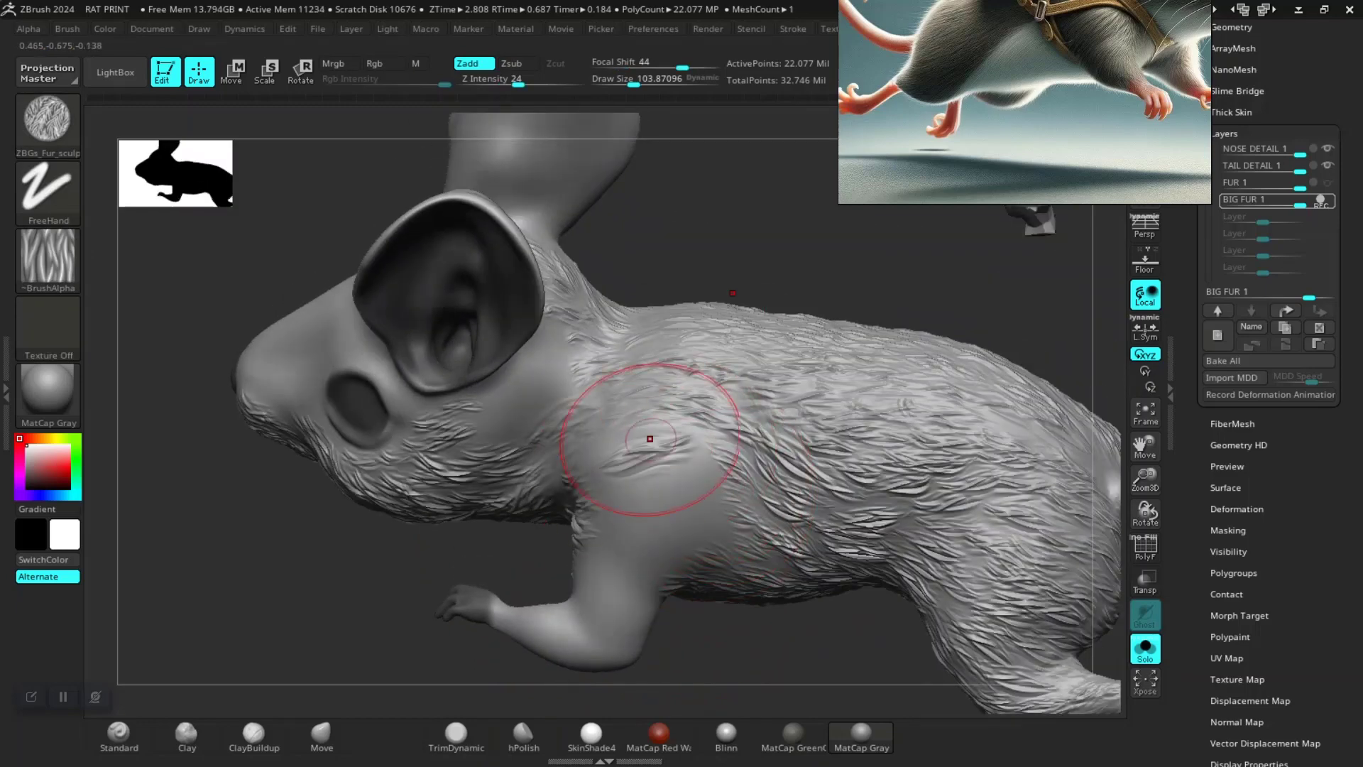
{"action": "mouse_move", "coordinate": [639, 463]}
{"action": "left_mouse_down"}
{"action": "mouse_move", "coordinate": [600, 503]}
{"action": "mouse_move", "coordinate": [695, 519]}
{"action": "left_mouse_up"}
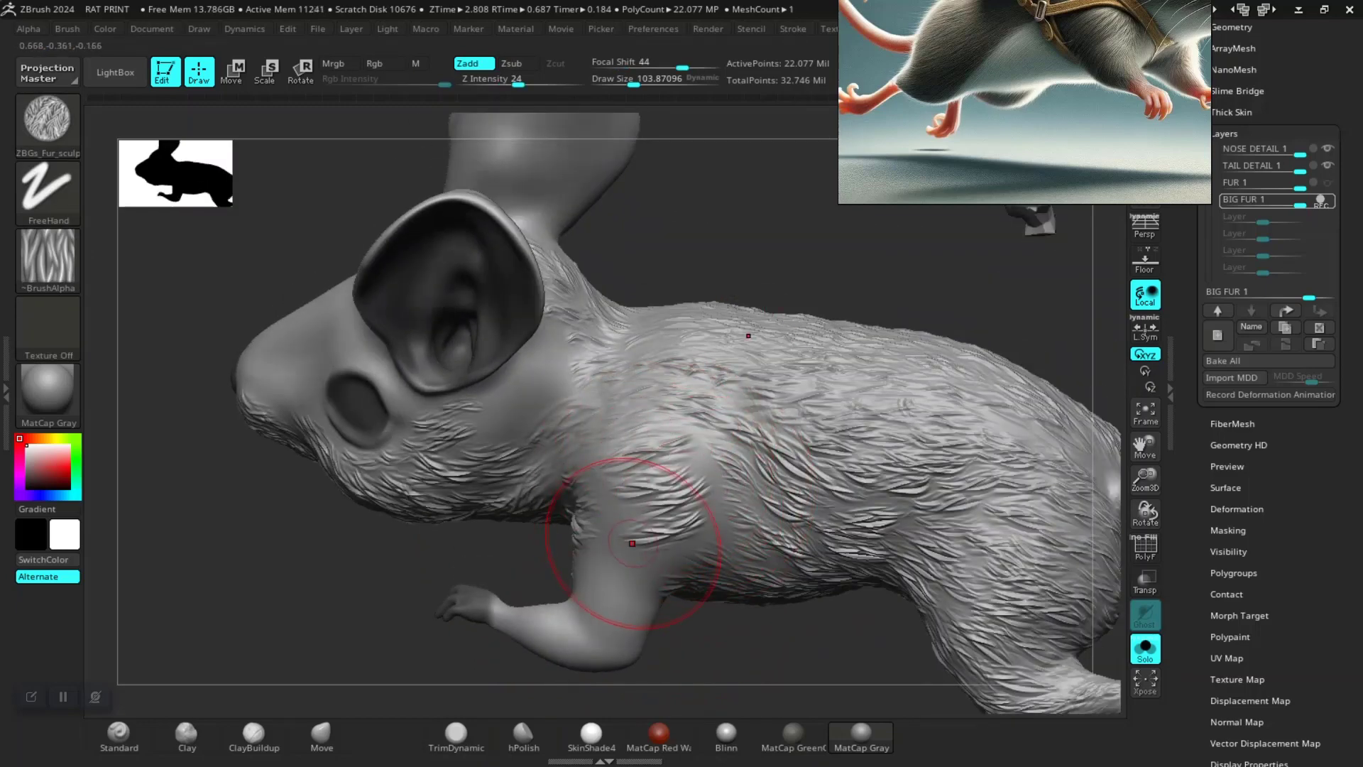
{"action": "left_click_drag", "start_coordinate": [747, 460], "coordinate": [814, 340]}
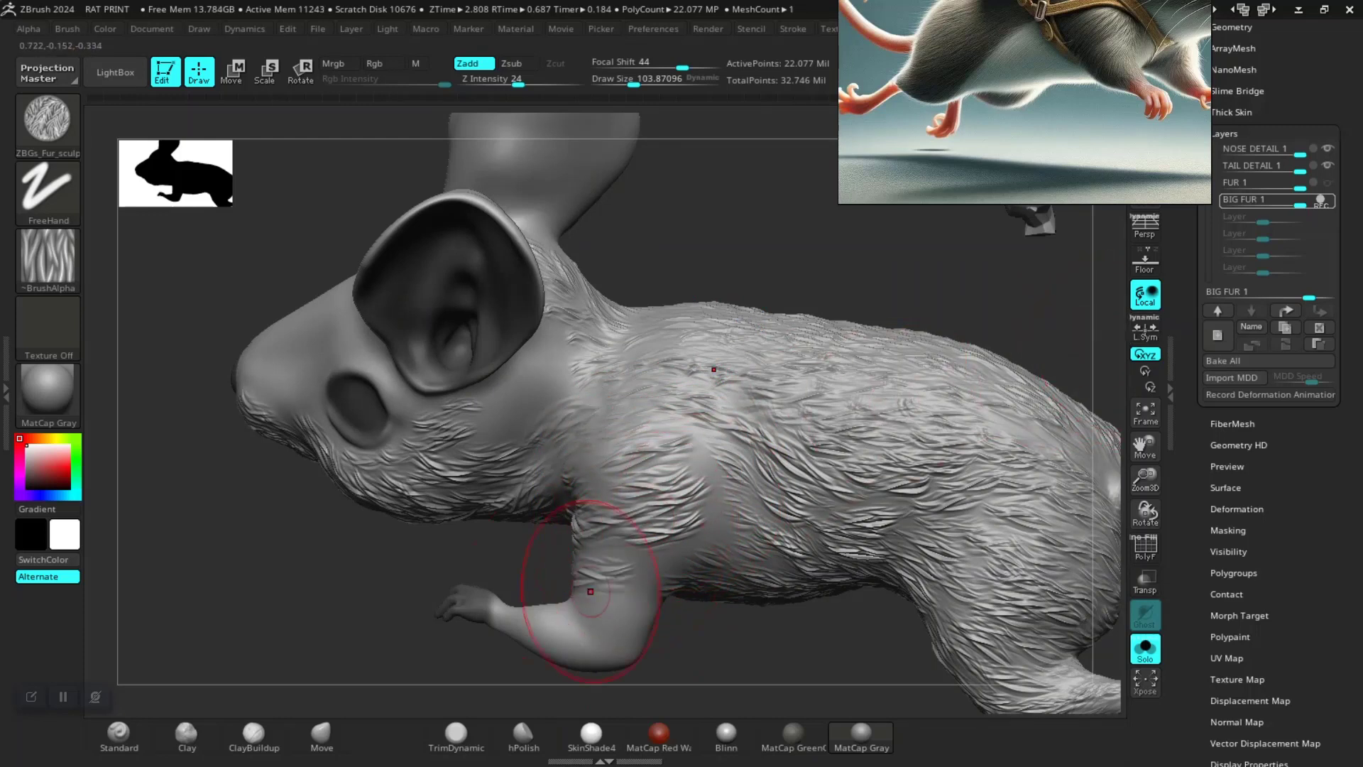
Orbit the rat to check it from frontal, rear and side angles
{"action": "left_click_drag", "start_coordinate": [712, 659], "coordinate": [717, 507]}
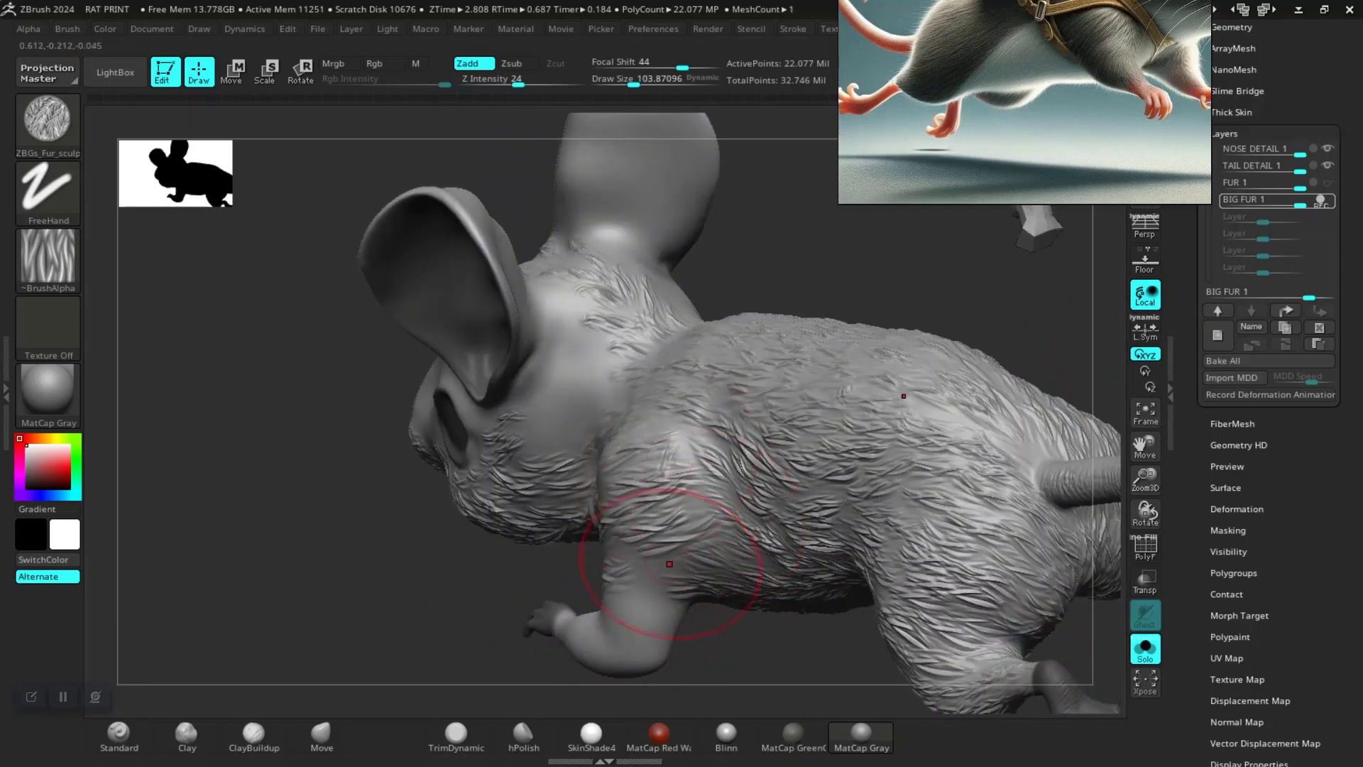
{"action": "left_click_drag", "start_coordinate": [669, 563], "coordinate": [662, 493]}
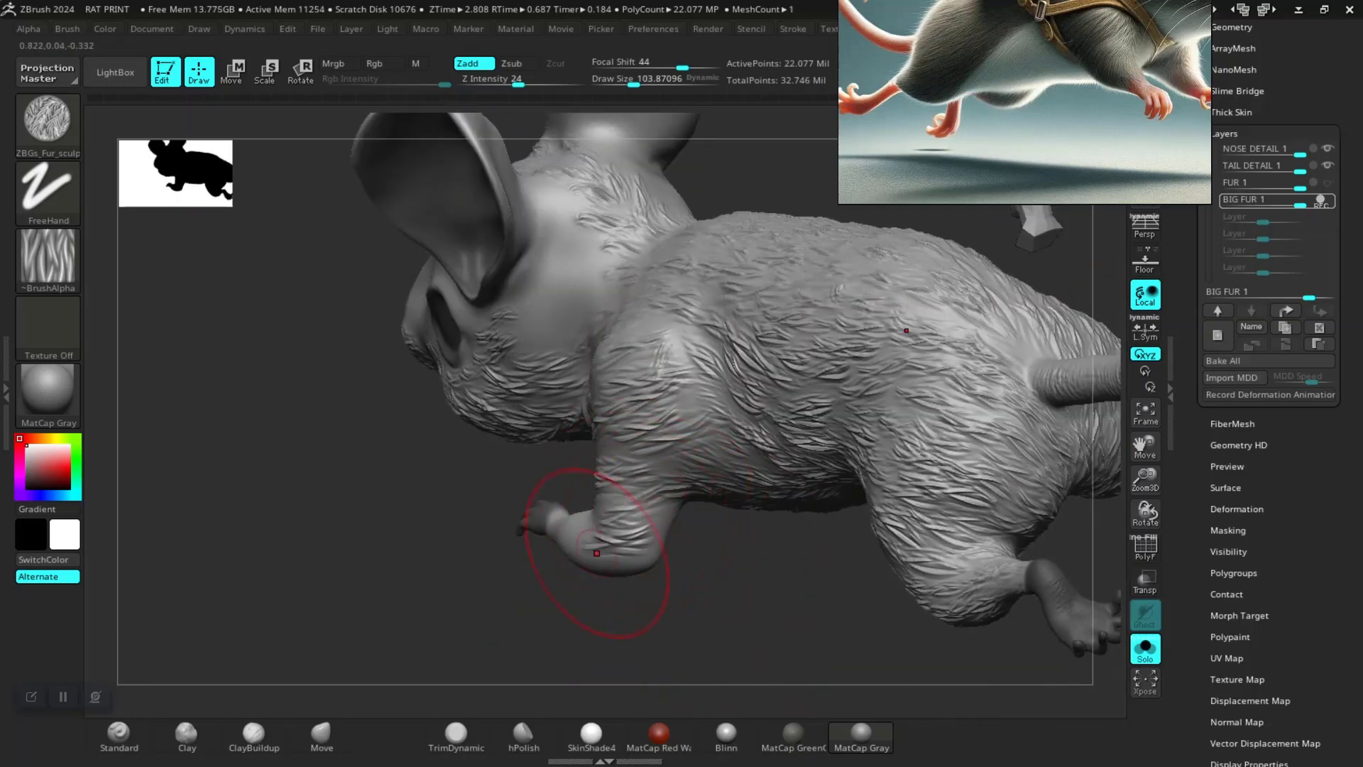
{"action": "mouse_move", "coordinate": [600, 564]}
{"action": "left_mouse_down"}
{"action": "mouse_move", "coordinate": [639, 540]}
{"action": "mouse_move", "coordinate": [660, 490]}
{"action": "left_mouse_up"}
{"action": "left_click_drag", "start_coordinate": [667, 540], "coordinate": [708, 555]}
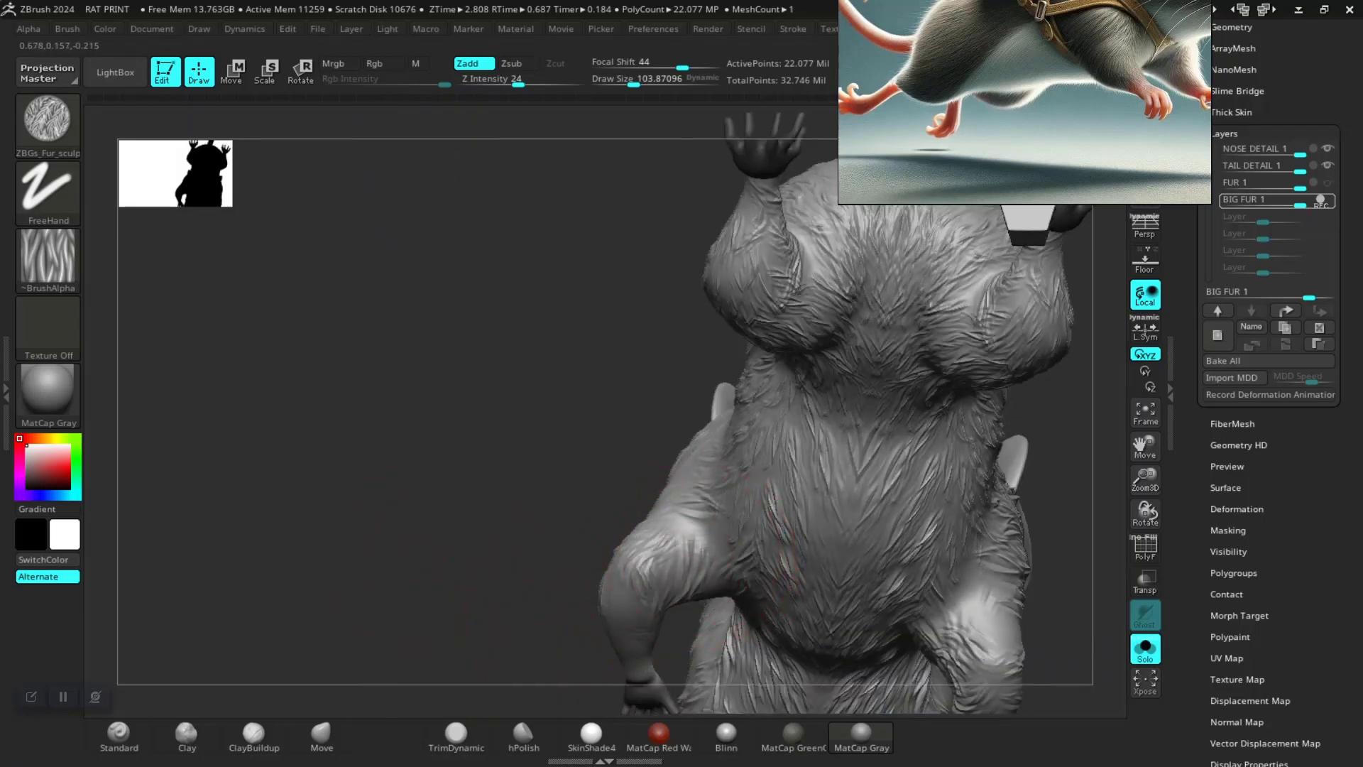
{"action": "left_click_drag", "start_coordinate": [538, 595], "coordinate": [638, 630]}
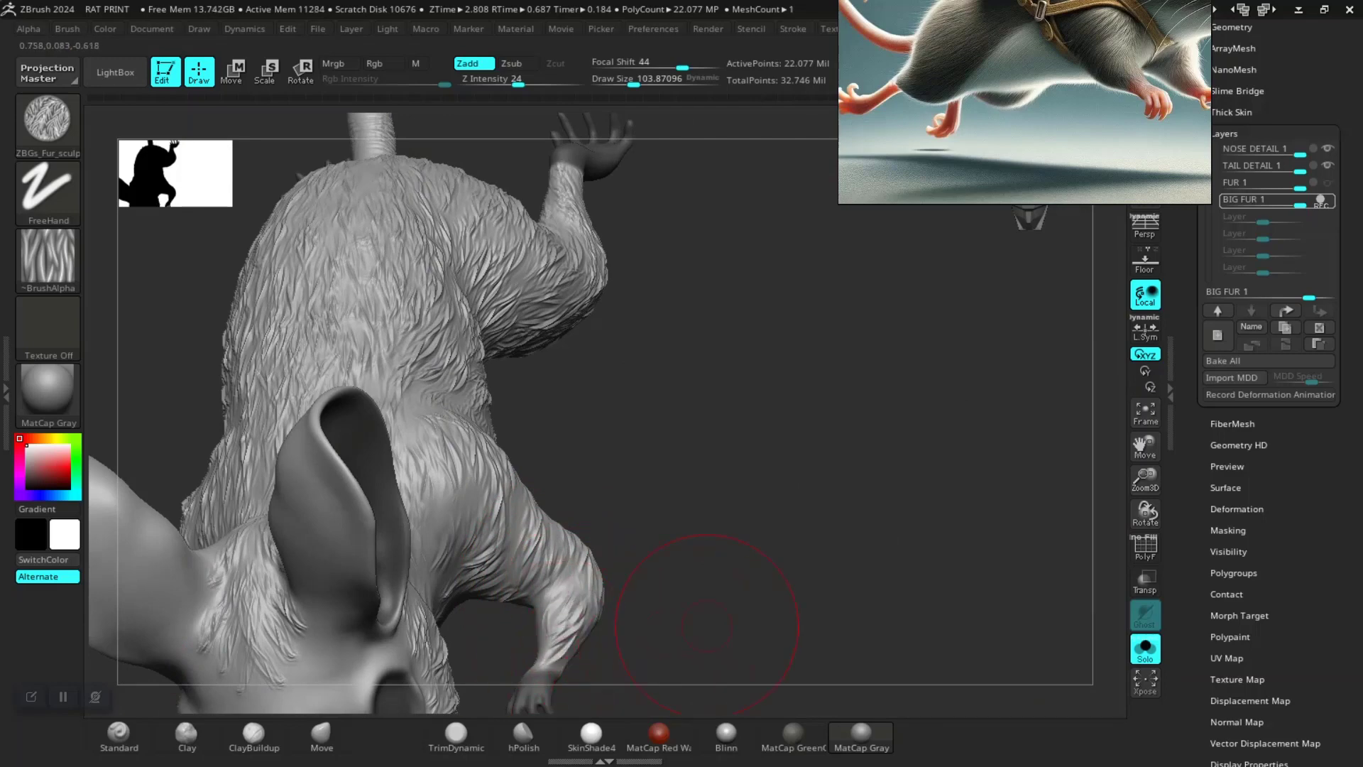
{"action": "left_click_drag", "start_coordinate": [707, 627], "coordinate": [580, 595]}
{"action": "mouse_move", "coordinate": [521, 561]}
{"action": "left_mouse_down"}
{"action": "mouse_move", "coordinate": [593, 487]}
{"action": "mouse_move", "coordinate": [654, 586]}
{"action": "left_mouse_up"}
{"action": "left_click_drag", "start_coordinate": [664, 522], "coordinate": [685, 607]}
{"action": "mouse_move", "coordinate": [698, 671]}
{"action": "left_mouse_down"}
{"action": "mouse_move", "coordinate": [859, 540]}
{"action": "mouse_move", "coordinate": [994, 489]}
{"action": "left_mouse_up"}
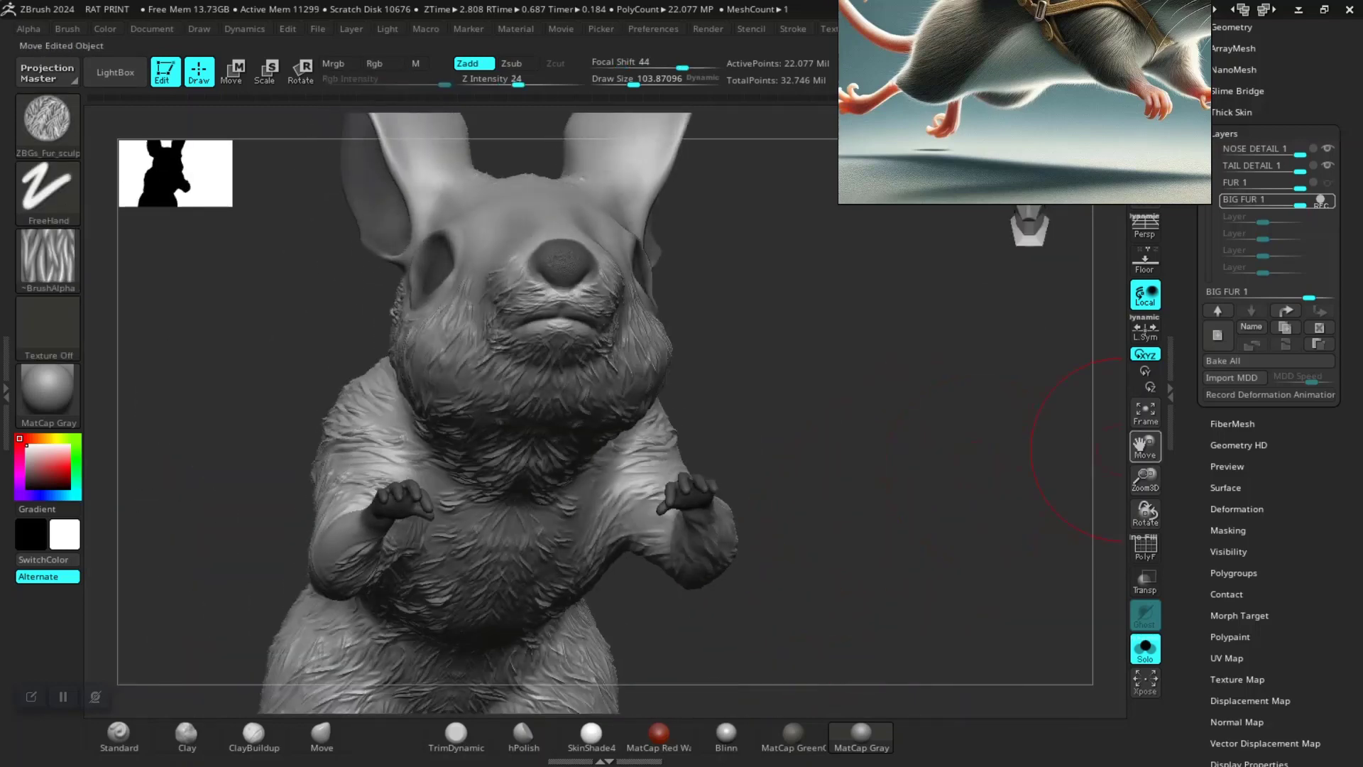
Enable L.Sym and sculpt mirrored fur across the back and shoulder
{"action": "left_click", "coordinate": [1145, 329]}
{"action": "mouse_move", "coordinate": [852, 568]}
{"action": "left_mouse_down"}
{"action": "mouse_move", "coordinate": [538, 521]}
{"action": "mouse_move", "coordinate": [573, 509]}
{"action": "left_mouse_up"}
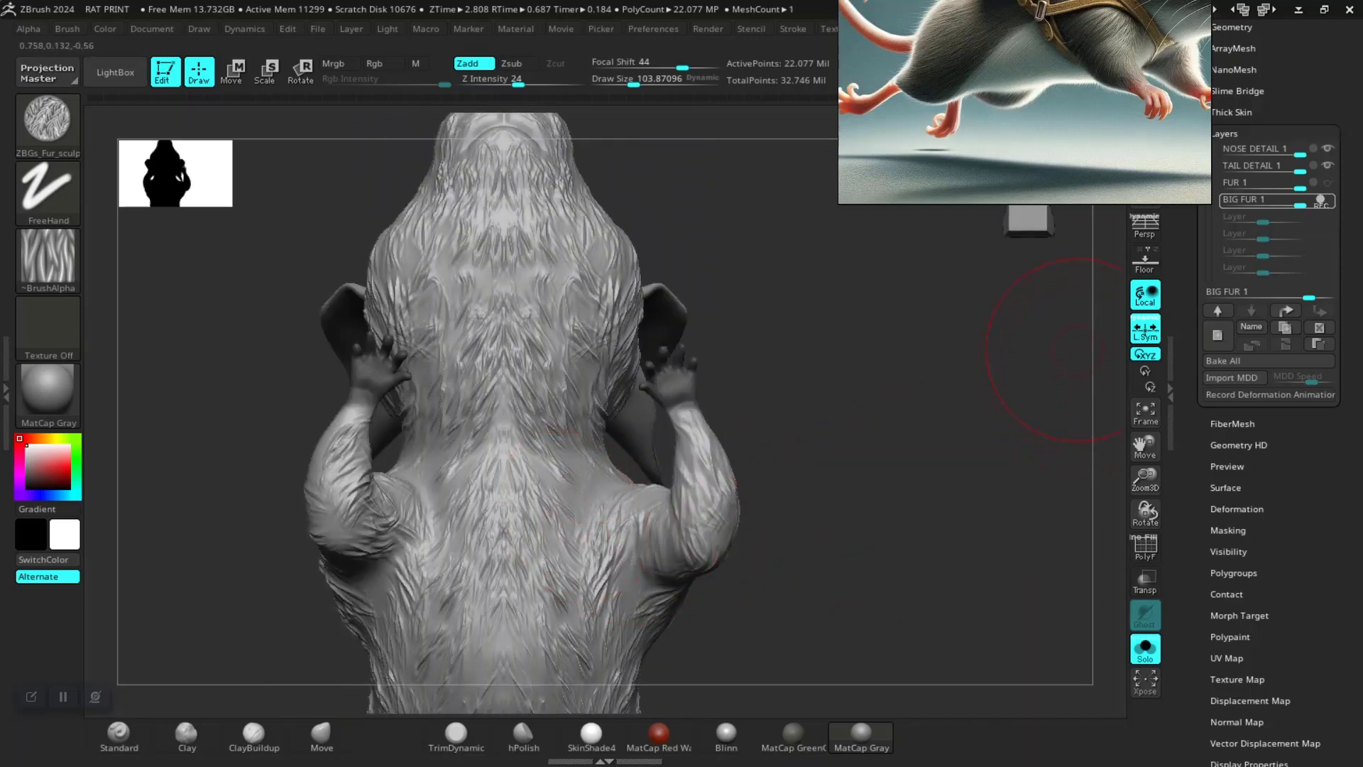
{"action": "left_click_drag", "start_coordinate": [699, 564], "coordinate": [579, 426]}
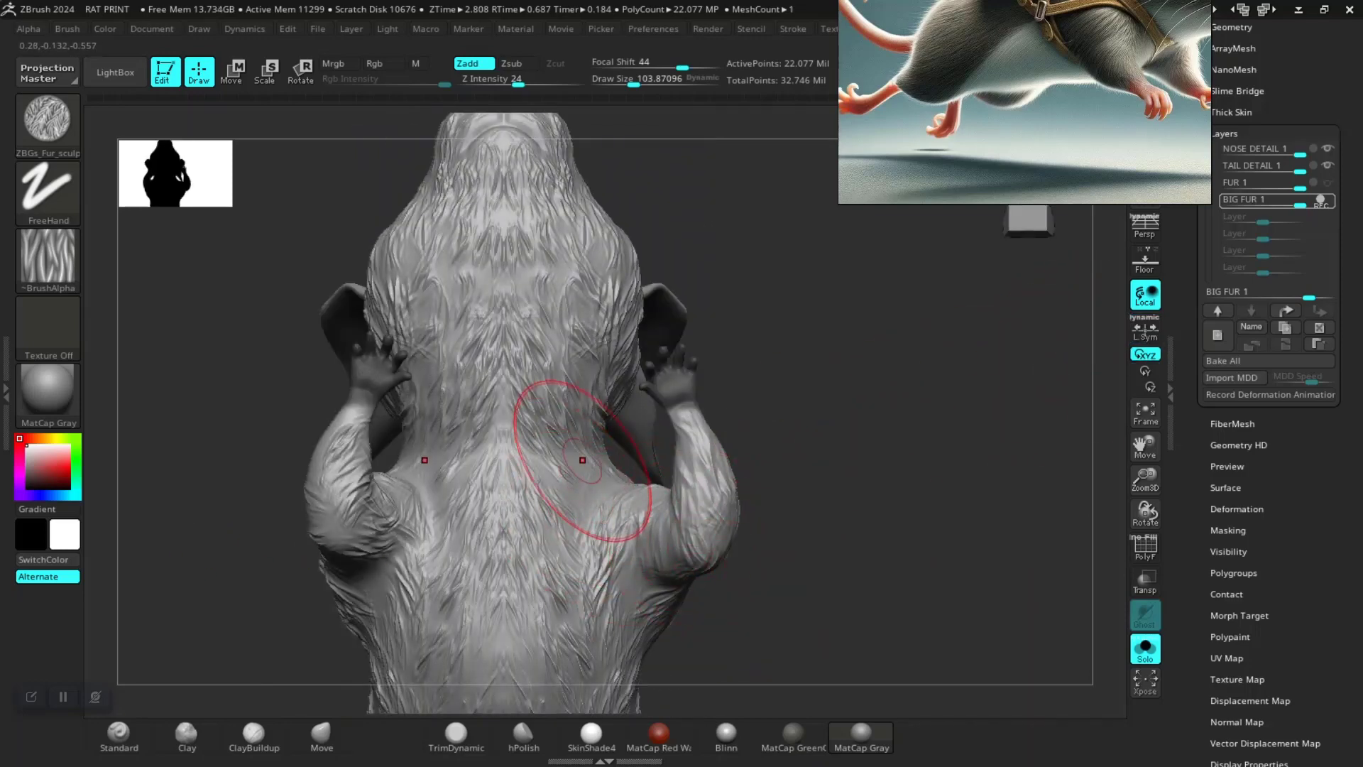
{"action": "mouse_move", "coordinate": [639, 497]}
{"action": "left_mouse_down"}
{"action": "mouse_move", "coordinate": [554, 425]}
{"action": "mouse_move", "coordinate": [568, 461]}
{"action": "left_mouse_up"}
{"action": "left_click_drag", "start_coordinate": [568, 554], "coordinate": [647, 563]}
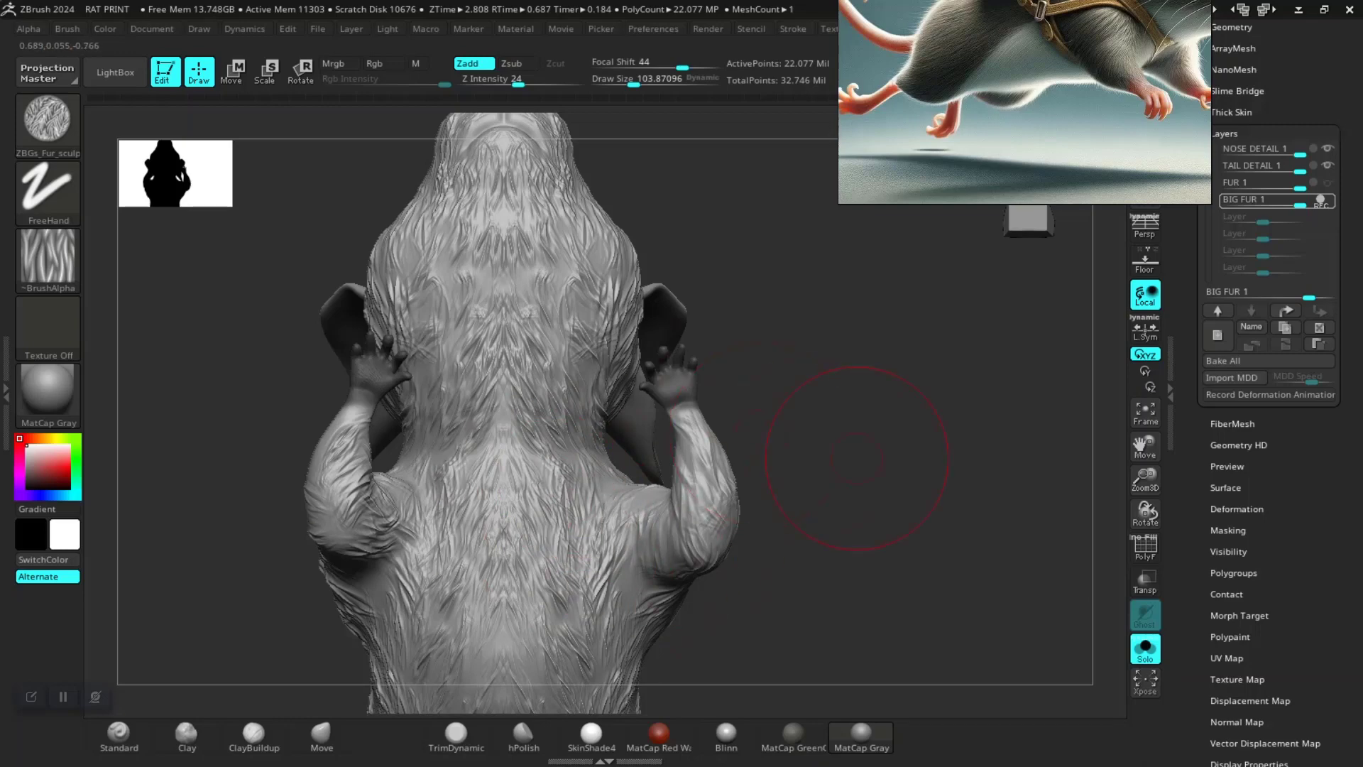
{"action": "mouse_move", "coordinate": [857, 457]}
{"action": "left_mouse_down"}
{"action": "mouse_move", "coordinate": [710, 454]}
{"action": "mouse_move", "coordinate": [710, 539]}
{"action": "mouse_move", "coordinate": [845, 563]}
{"action": "mouse_move", "coordinate": [714, 501]}
{"action": "mouse_move", "coordinate": [745, 359]}
{"action": "mouse_move", "coordinate": [624, 543]}
{"action": "left_mouse_up"}
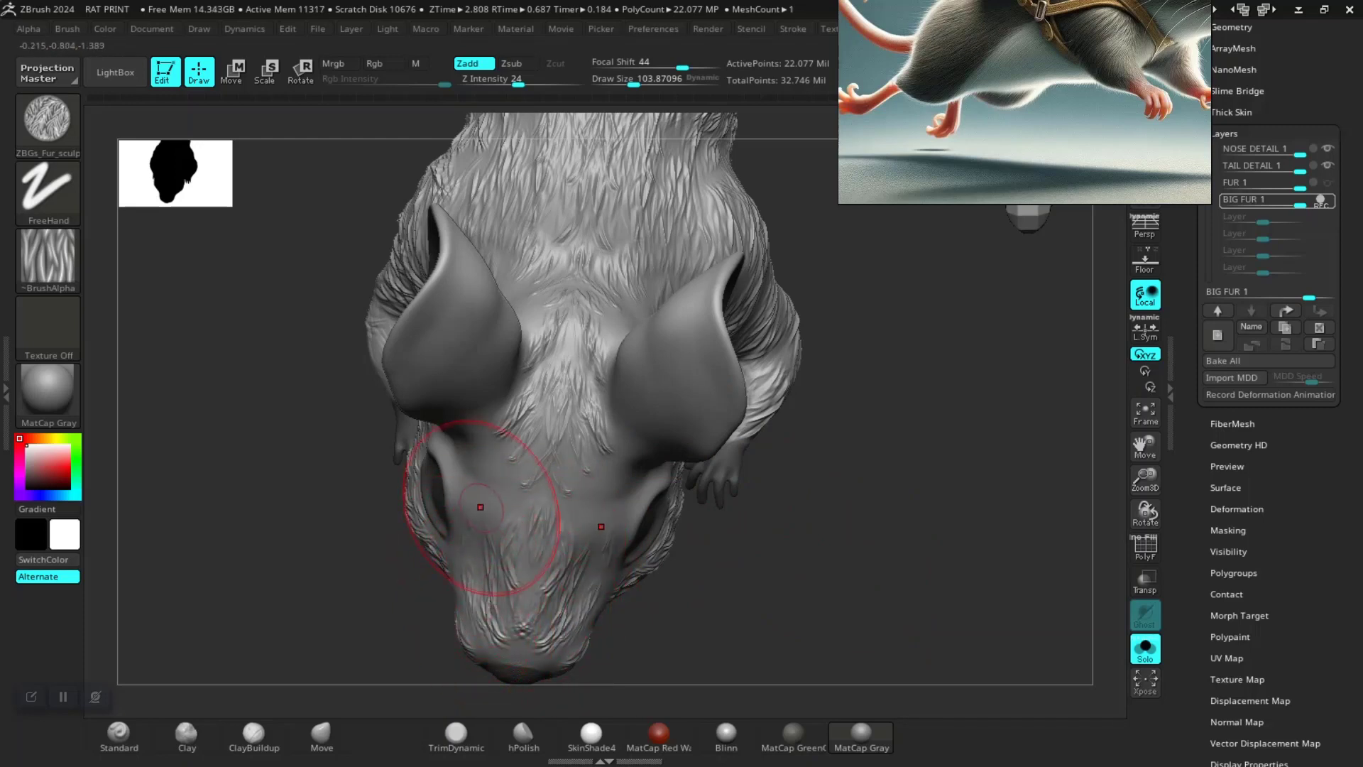
Thicken the cheek fur and sculpt fur strands around the base of the left ear
{"action": "left_click_drag", "start_coordinate": [761, 606], "coordinate": [594, 518]}
{"action": "mouse_move", "coordinate": [499, 440]}
{"action": "left_mouse_down"}
{"action": "mouse_move", "coordinate": [479, 407]}
{"action": "mouse_move", "coordinate": [407, 465]}
{"action": "mouse_move", "coordinate": [518, 359]}
{"action": "mouse_move", "coordinate": [502, 502]}
{"action": "mouse_move", "coordinate": [573, 544]}
{"action": "left_mouse_up"}
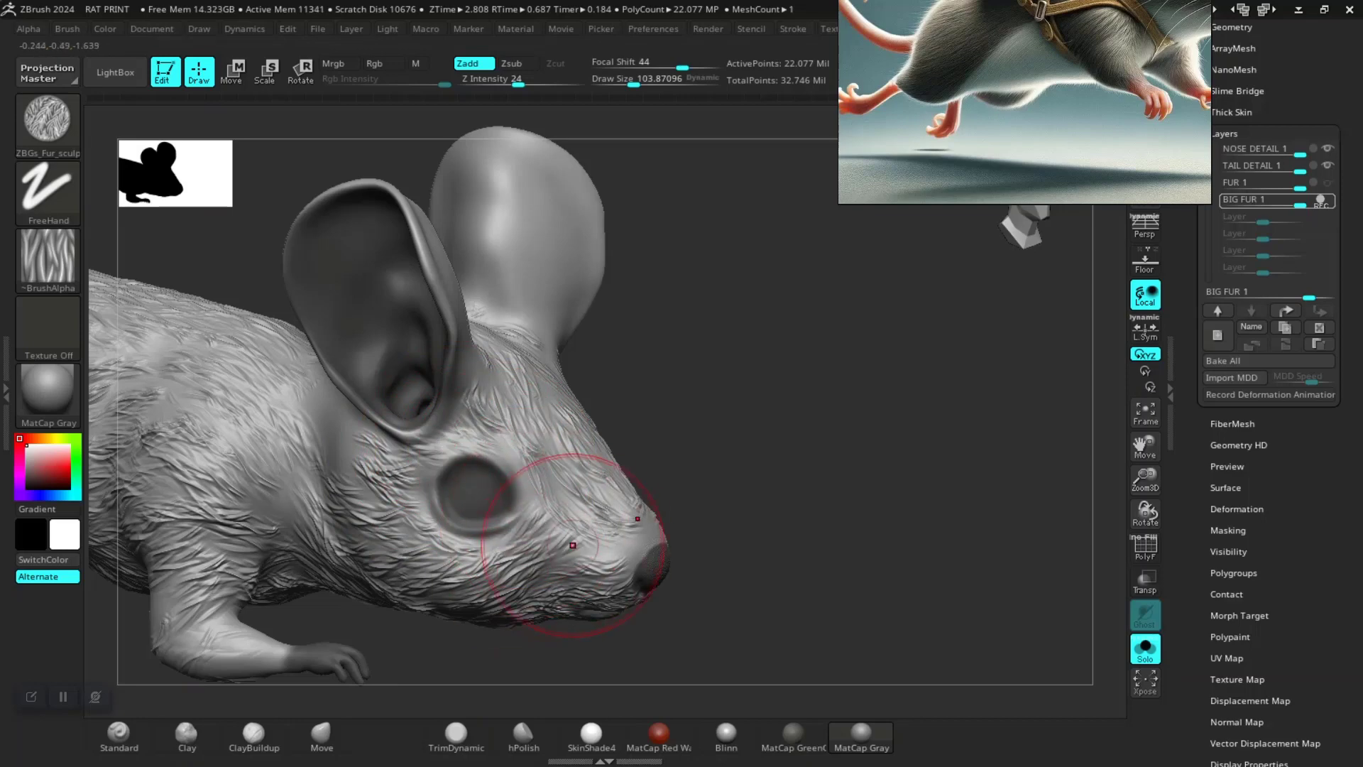
{"action": "right_click_drag", "start_coordinate": [630, 535], "coordinate": [583, 496]}
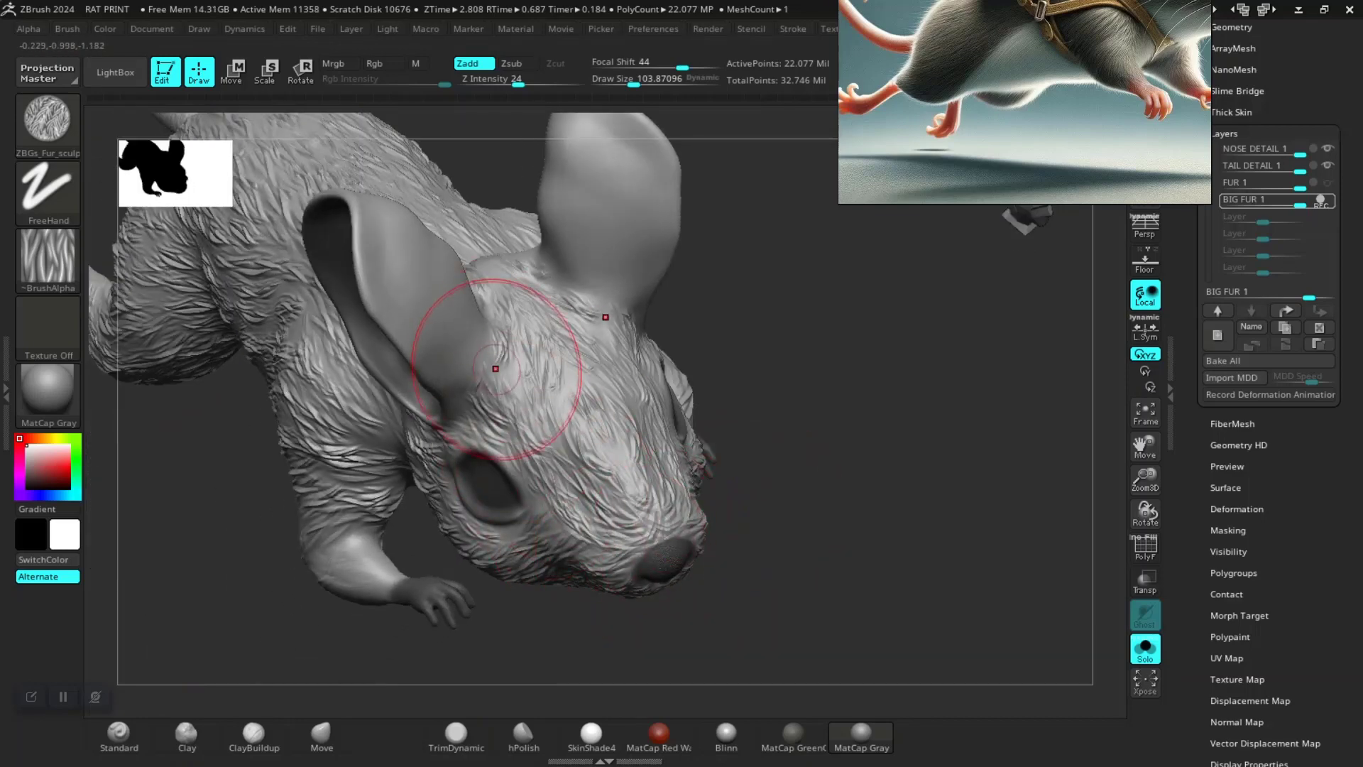
{"action": "mouse_move", "coordinate": [730, 381]}
{"action": "right_mouse_down"}
{"action": "mouse_move", "coordinate": [815, 358]}
{"action": "mouse_move", "coordinate": [397, 554]}
{"action": "right_mouse_up"}
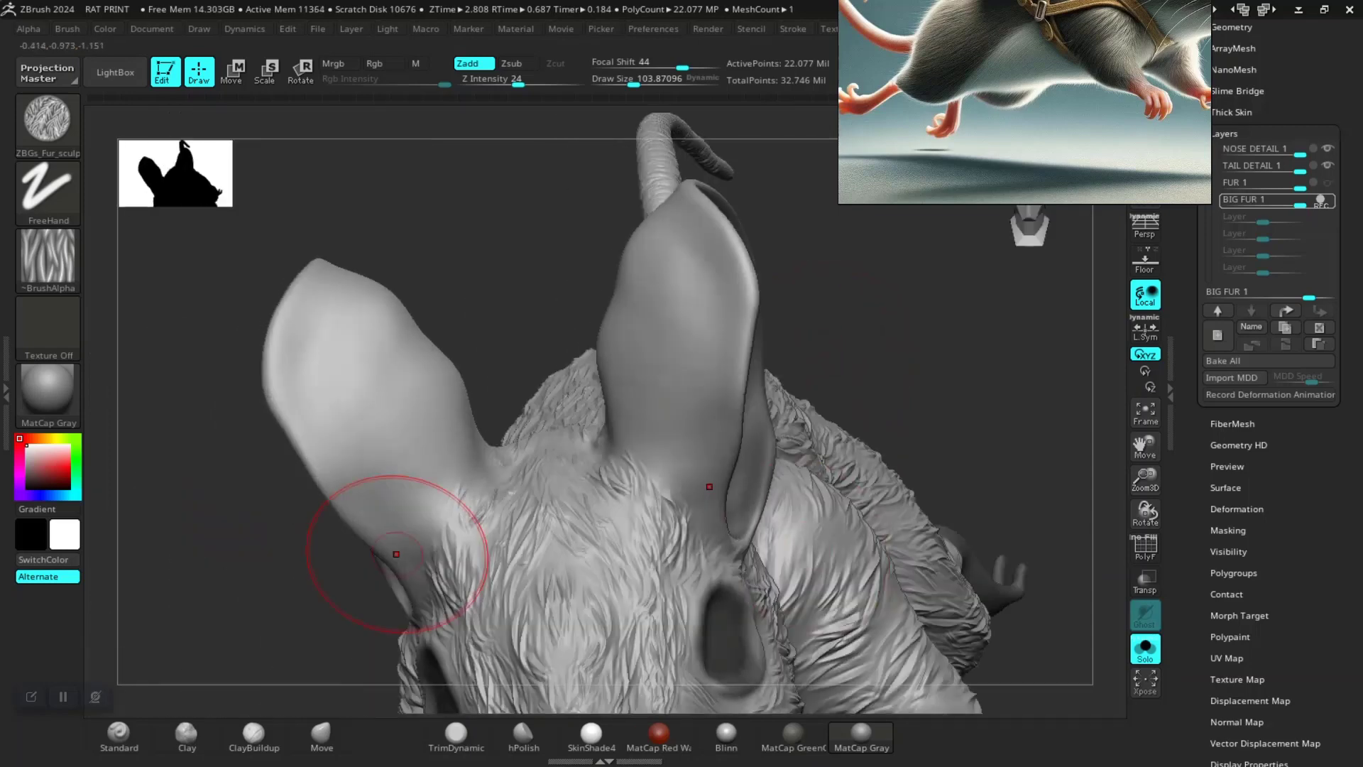
{"action": "mouse_move", "coordinate": [429, 589]}
{"action": "left_mouse_down"}
{"action": "mouse_move", "coordinate": [415, 528]}
{"action": "mouse_move", "coordinate": [304, 472]}
{"action": "mouse_move", "coordinate": [329, 441]}
{"action": "mouse_move", "coordinate": [291, 334]}
{"action": "left_mouse_up"}
{"action": "left_click_drag", "start_coordinate": [348, 454], "coordinate": [333, 348]}
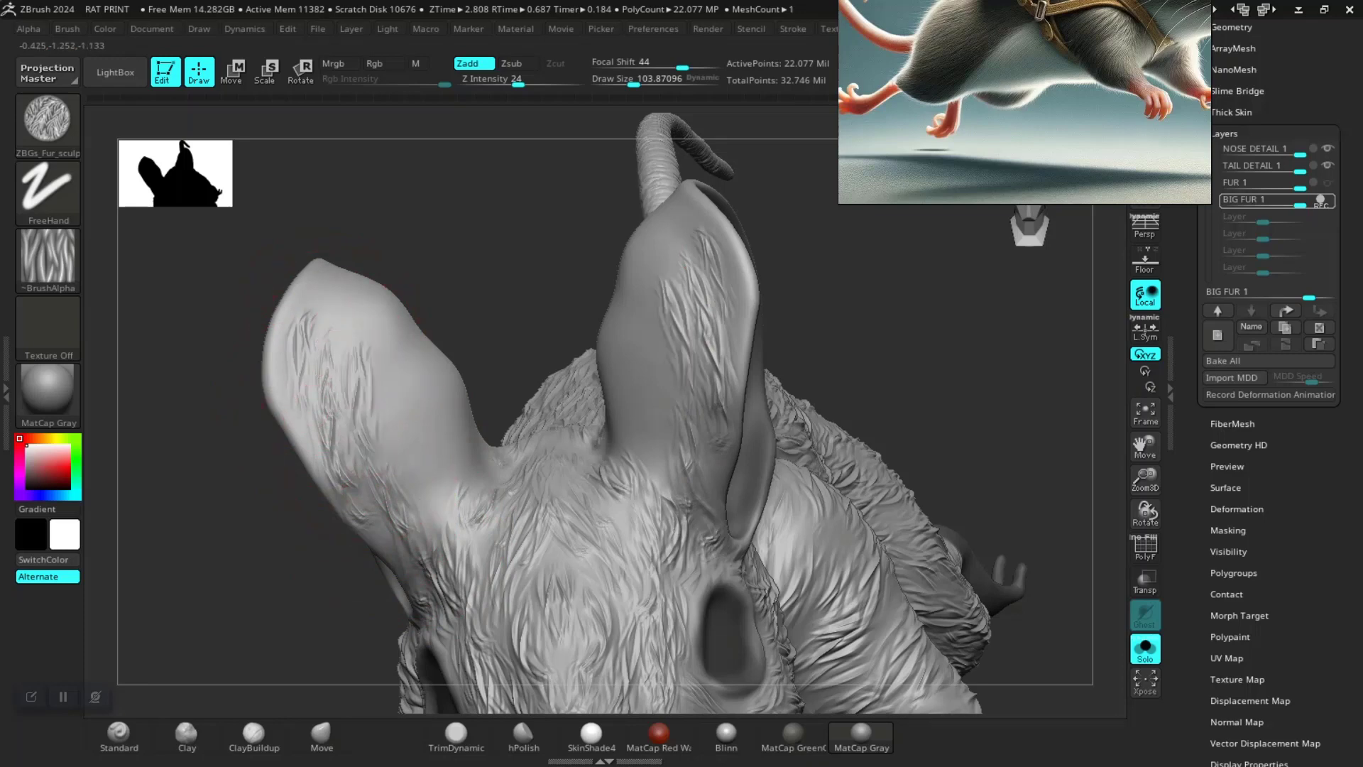
{"action": "left_click_drag", "start_coordinate": [425, 462], "coordinate": [319, 348]}
{"action": "mouse_move", "coordinate": [447, 483]}
{"action": "left_mouse_down"}
{"action": "mouse_move", "coordinate": [355, 412]}
{"action": "mouse_move", "coordinate": [418, 433]}
{"action": "left_mouse_up"}
{"action": "left_click_drag", "start_coordinate": [455, 525], "coordinate": [426, 405]}
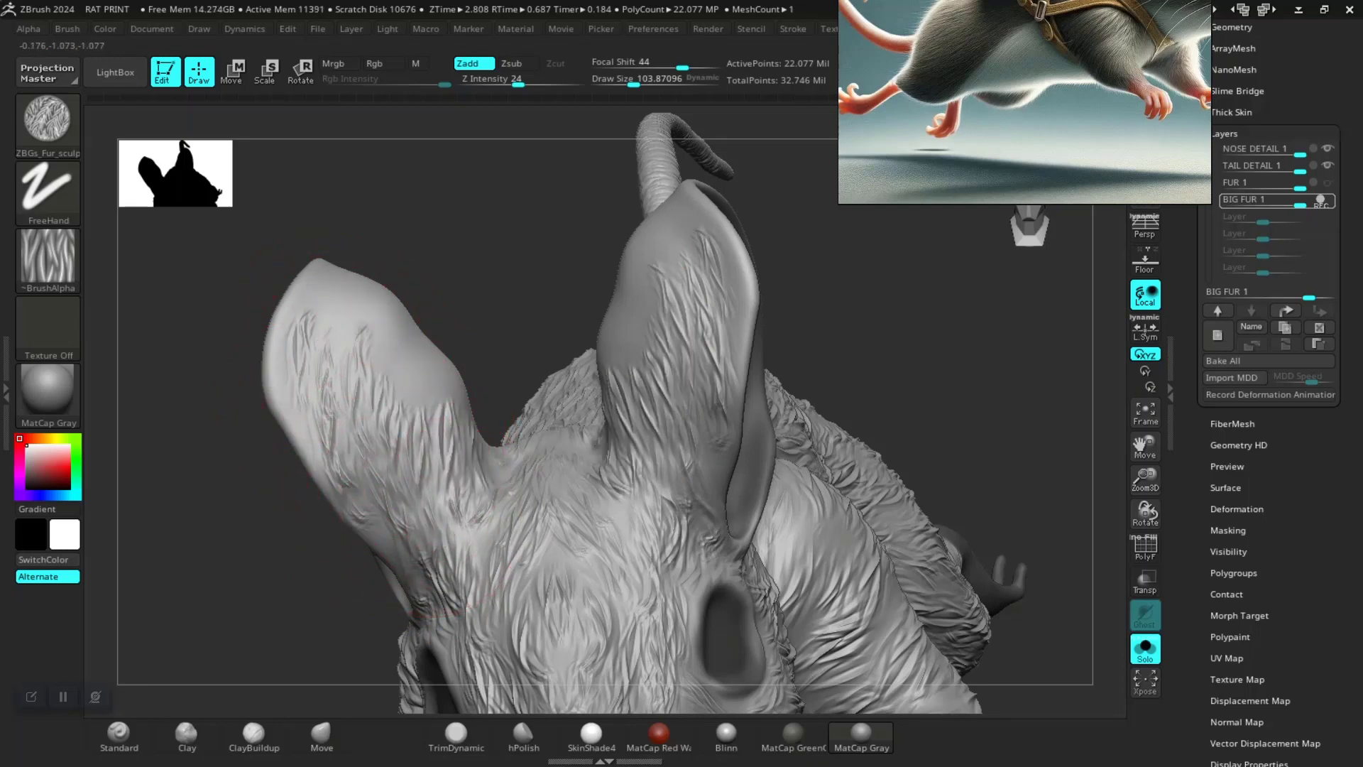
Add fur strokes over the upper ear and the back of the ear
{"action": "left_click_drag", "start_coordinate": [487, 319], "coordinate": [441, 426]}
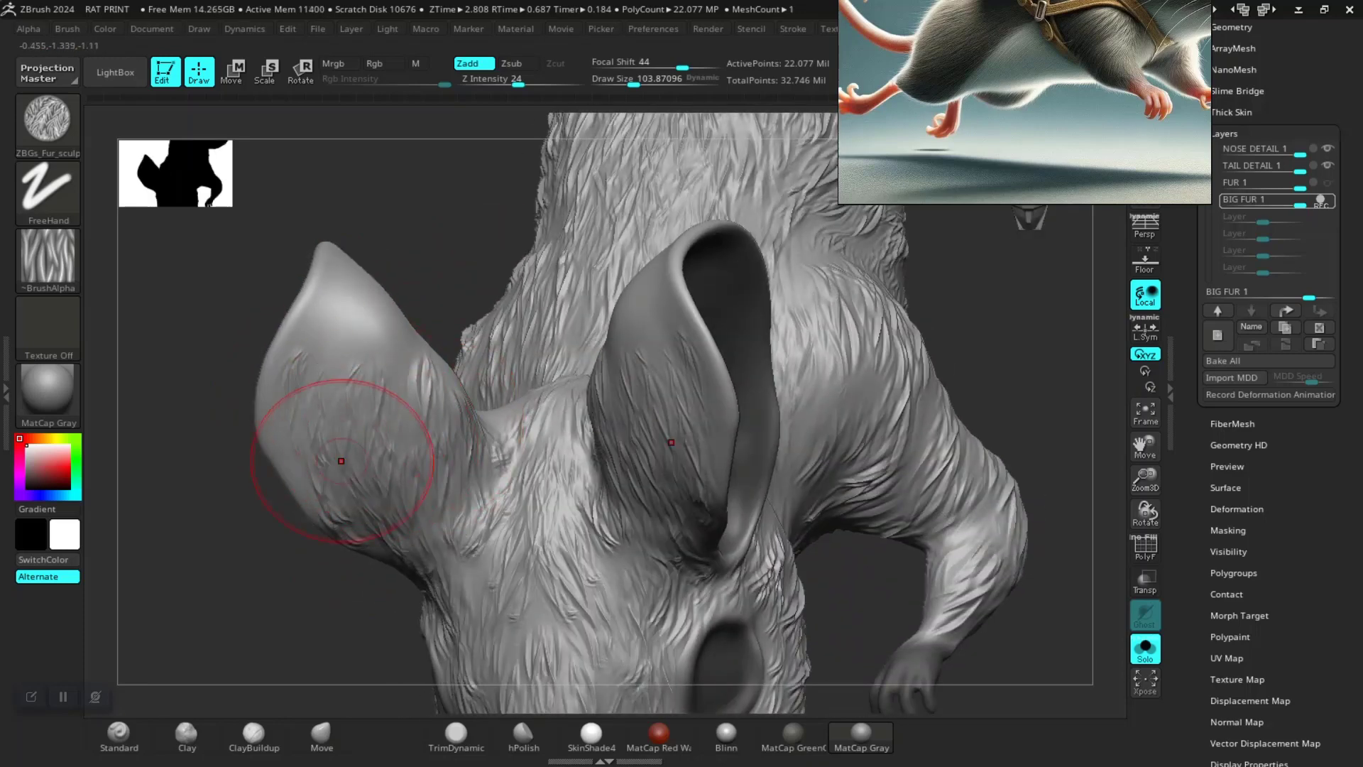
{"action": "left_click_drag", "start_coordinate": [255, 353], "coordinate": [420, 291]}
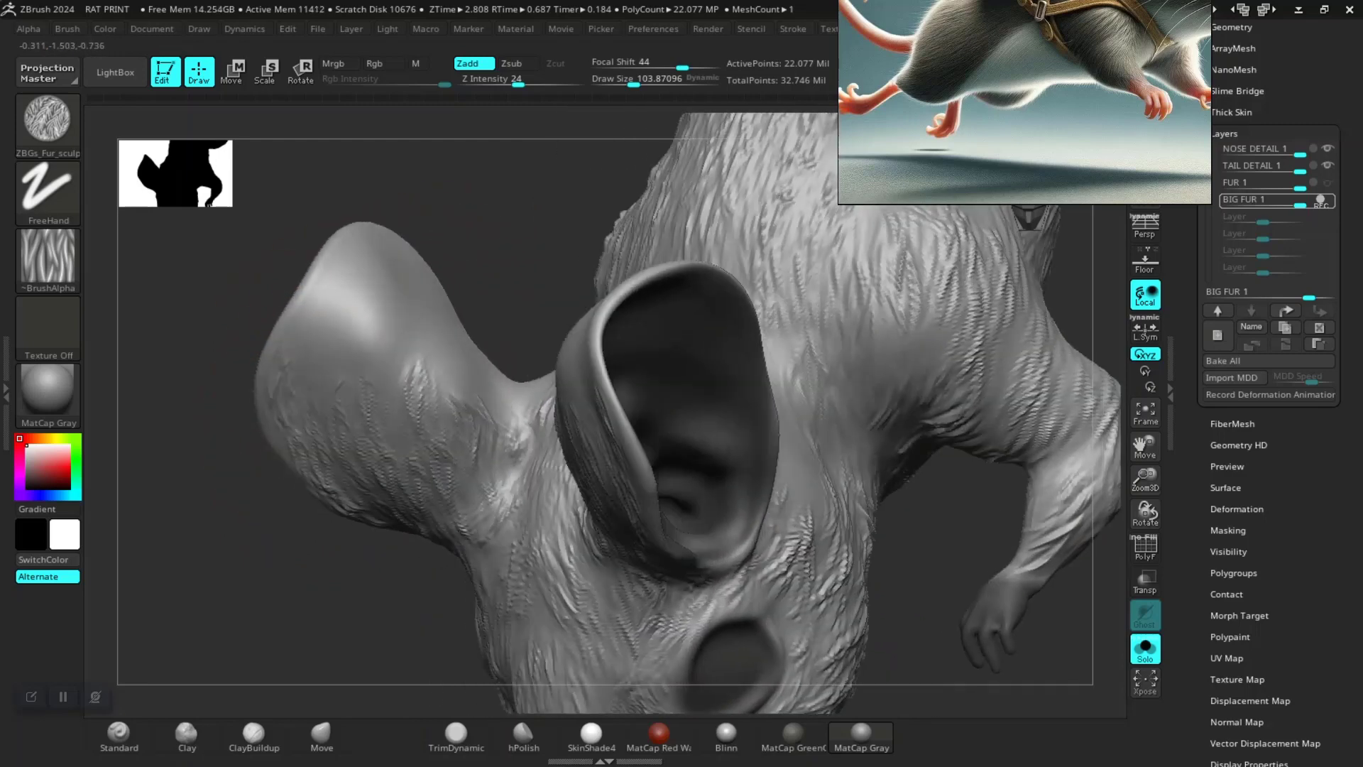
{"action": "left_click_drag", "start_coordinate": [270, 426], "coordinate": [468, 397]}
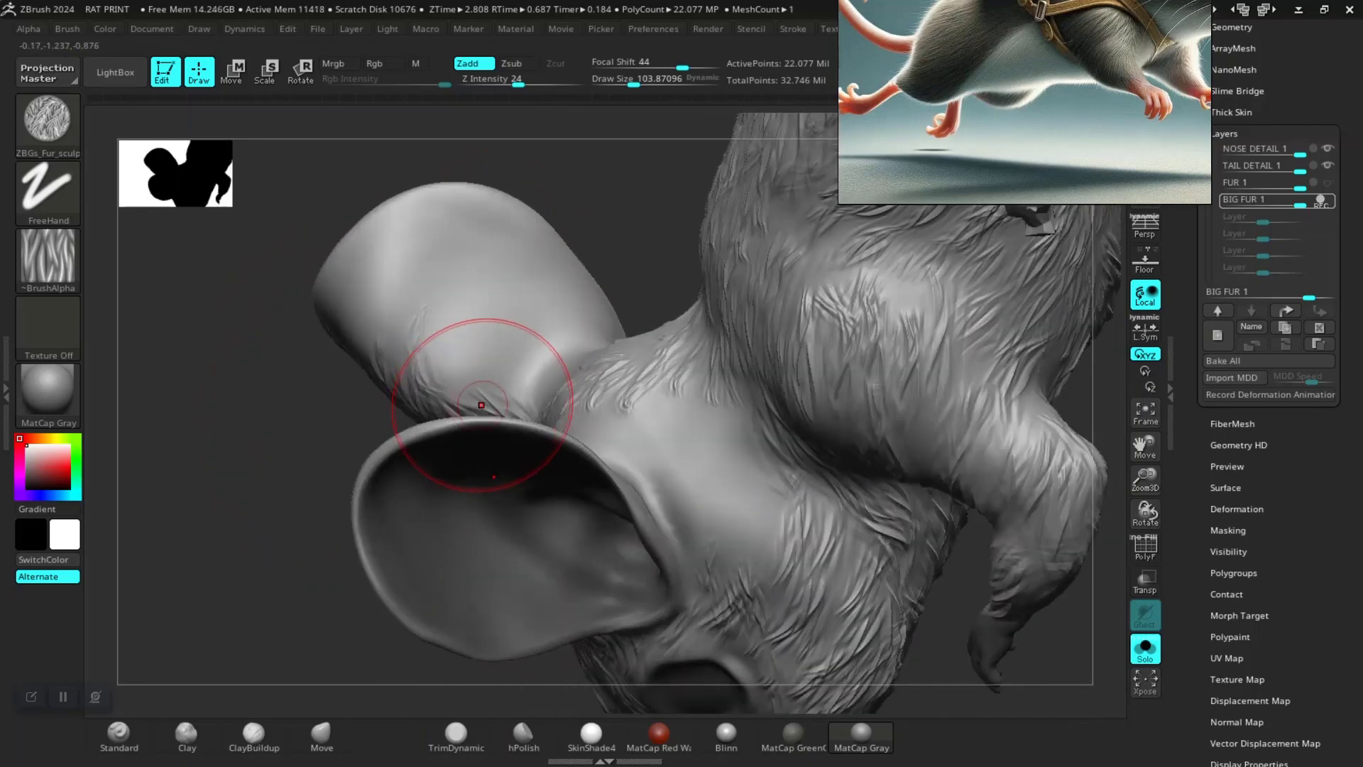
{"action": "left_click_drag", "start_coordinate": [532, 313], "coordinate": [472, 317]}
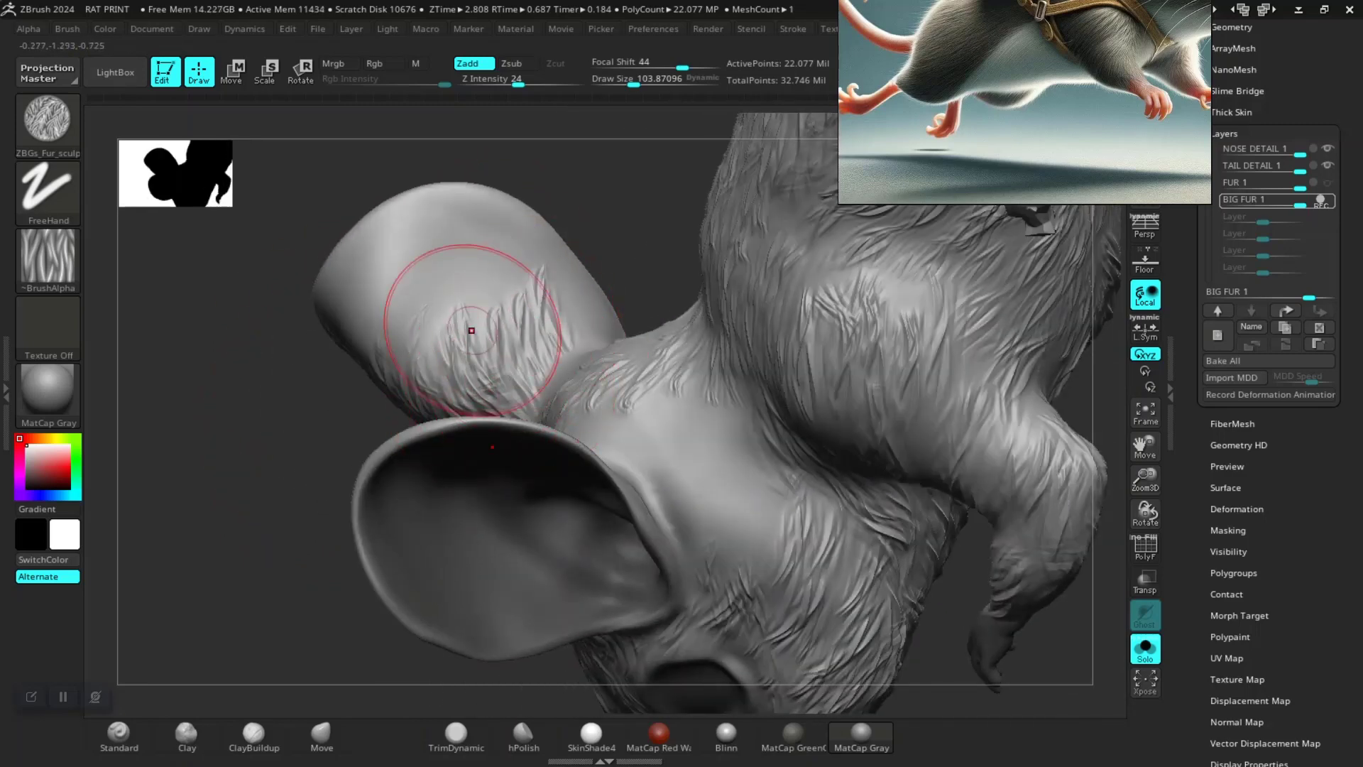
{"action": "mouse_move", "coordinate": [277, 369]}
{"action": "left_mouse_down"}
{"action": "mouse_move", "coordinate": [234, 397]}
{"action": "mouse_move", "coordinate": [364, 350]}
{"action": "left_mouse_up"}
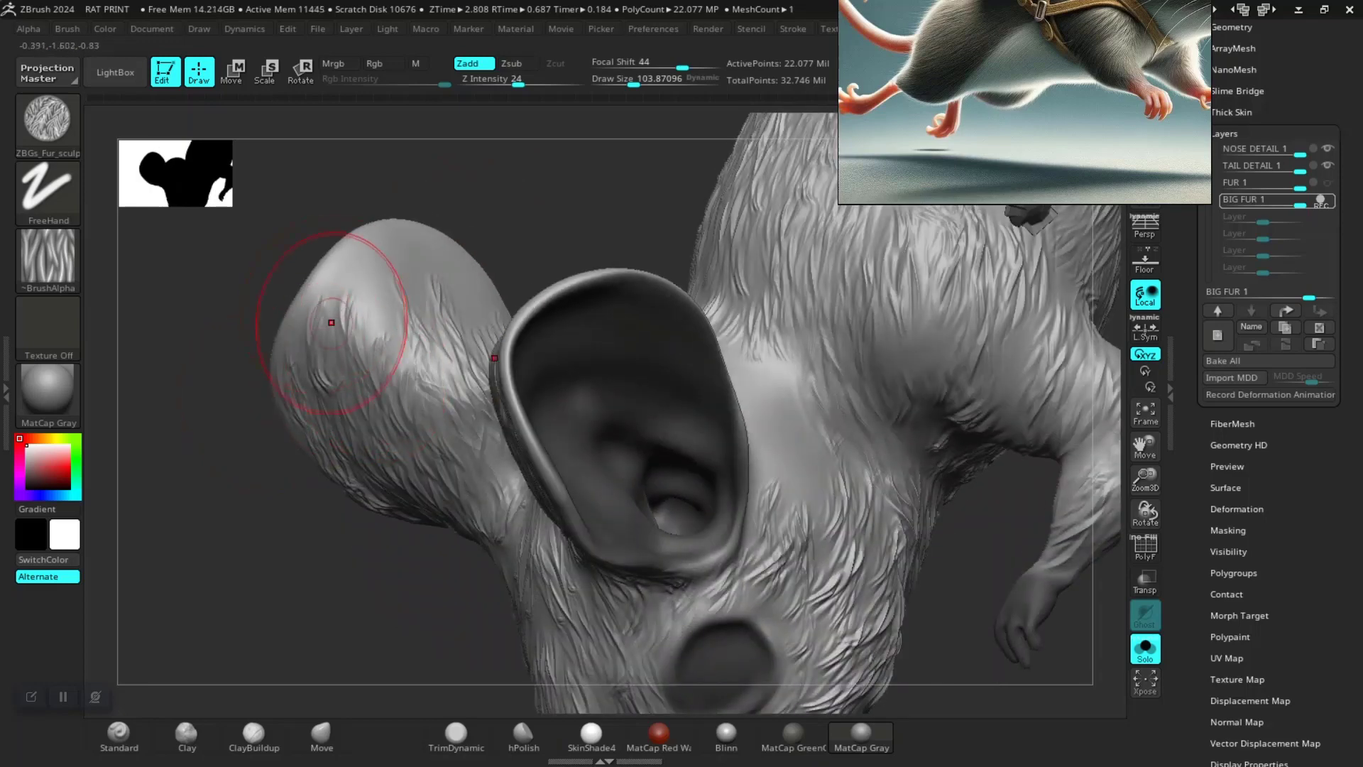
{"action": "mouse_move", "coordinate": [521, 237]}
{"action": "left_mouse_down"}
{"action": "mouse_move", "coordinate": [440, 304]}
{"action": "mouse_move", "coordinate": [435, 269]}
{"action": "mouse_move", "coordinate": [472, 241]}
{"action": "left_mouse_up"}
{"action": "mouse_move", "coordinate": [518, 326]}
{"action": "left_mouse_down"}
{"action": "mouse_move", "coordinate": [530, 279]}
{"action": "mouse_move", "coordinate": [548, 295]}
{"action": "mouse_move", "coordinate": [523, 219]}
{"action": "mouse_move", "coordinate": [365, 274]}
{"action": "mouse_move", "coordinate": [379, 240]}
{"action": "mouse_move", "coordinate": [398, 298]}
{"action": "mouse_move", "coordinate": [537, 197]}
{"action": "left_mouse_up"}
{"action": "mouse_move", "coordinate": [596, 276]}
{"action": "left_mouse_down"}
{"action": "mouse_move", "coordinate": [395, 563]}
{"action": "mouse_move", "coordinate": [426, 539]}
{"action": "mouse_move", "coordinate": [509, 362]}
{"action": "left_mouse_up"}
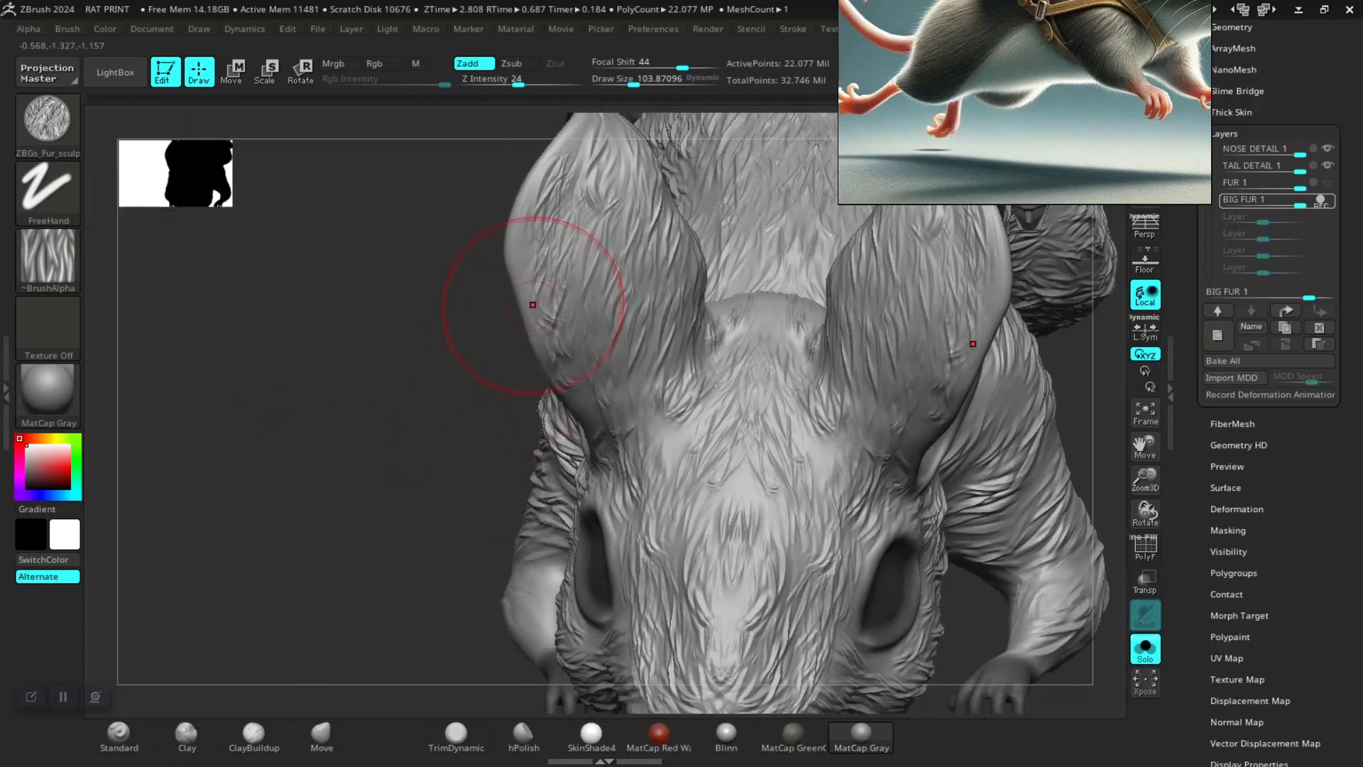
{"action": "left_click_drag", "start_coordinate": [532, 304], "coordinate": [546, 156]}
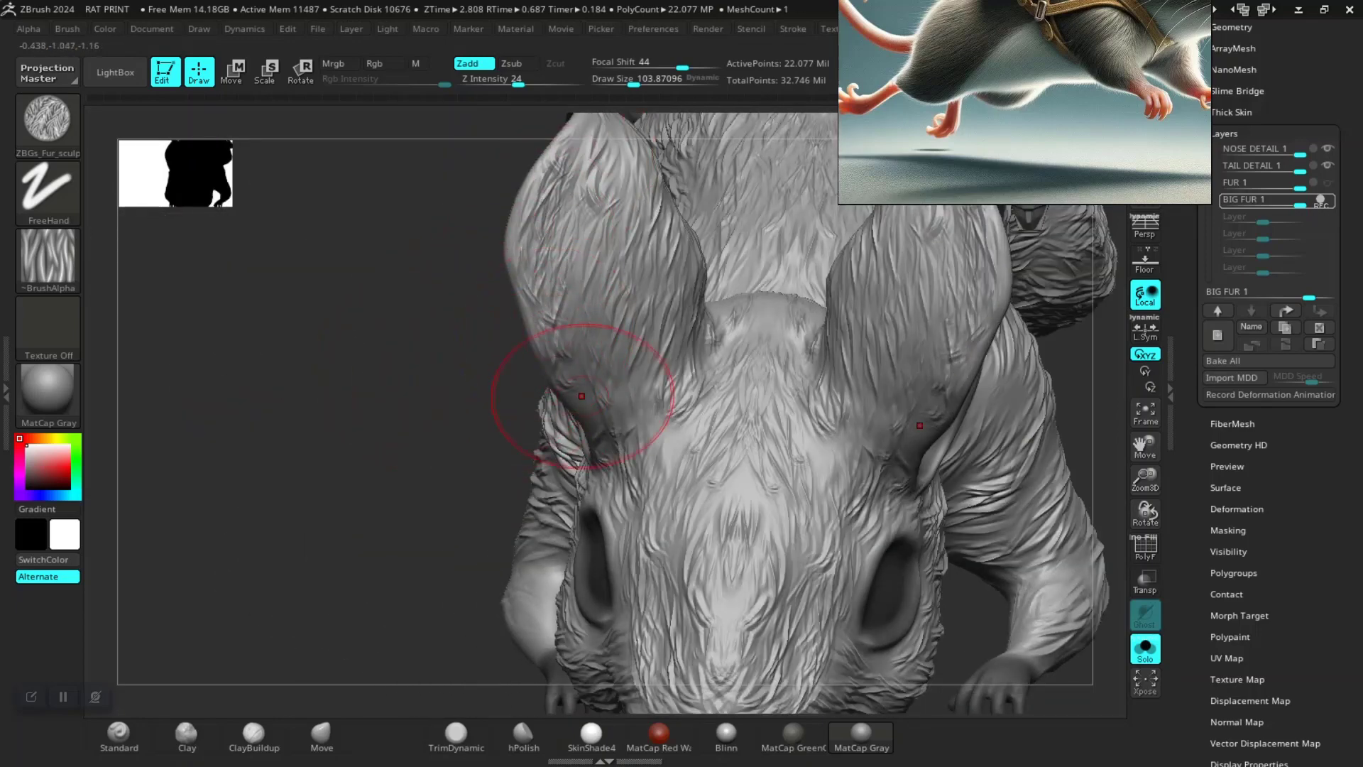
Sculpt fur clumps on the neck and around the ear base
{"action": "mouse_move", "coordinate": [609, 497]}
{"action": "left_mouse_down"}
{"action": "mouse_move", "coordinate": [703, 526]}
{"action": "mouse_move", "coordinate": [539, 584]}
{"action": "left_mouse_up"}
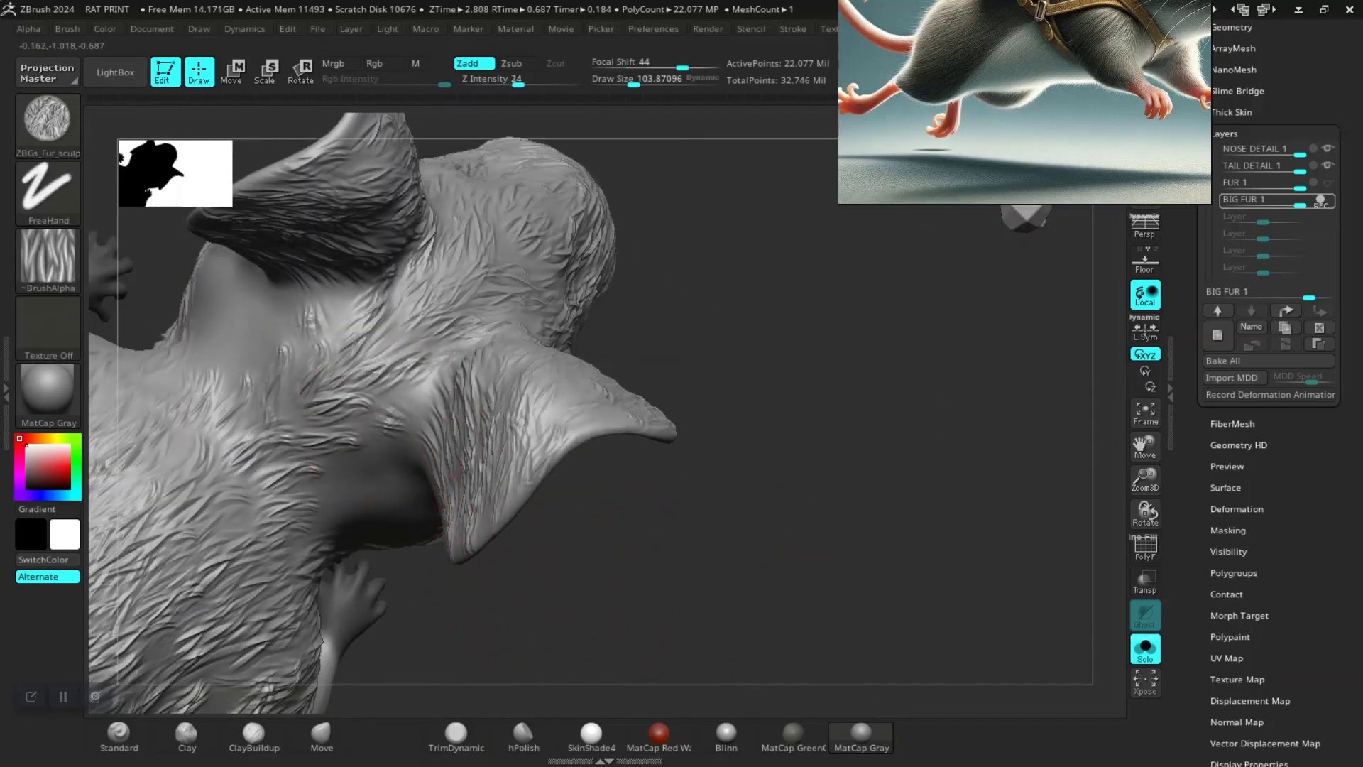
{"action": "left_click_drag", "start_coordinate": [323, 330], "coordinate": [281, 288]}
{"action": "mouse_move", "coordinate": [522, 595]}
{"action": "left_mouse_down"}
{"action": "mouse_move", "coordinate": [457, 395]}
{"action": "mouse_move", "coordinate": [481, 590]}
{"action": "mouse_move", "coordinate": [395, 548]}
{"action": "left_mouse_up"}
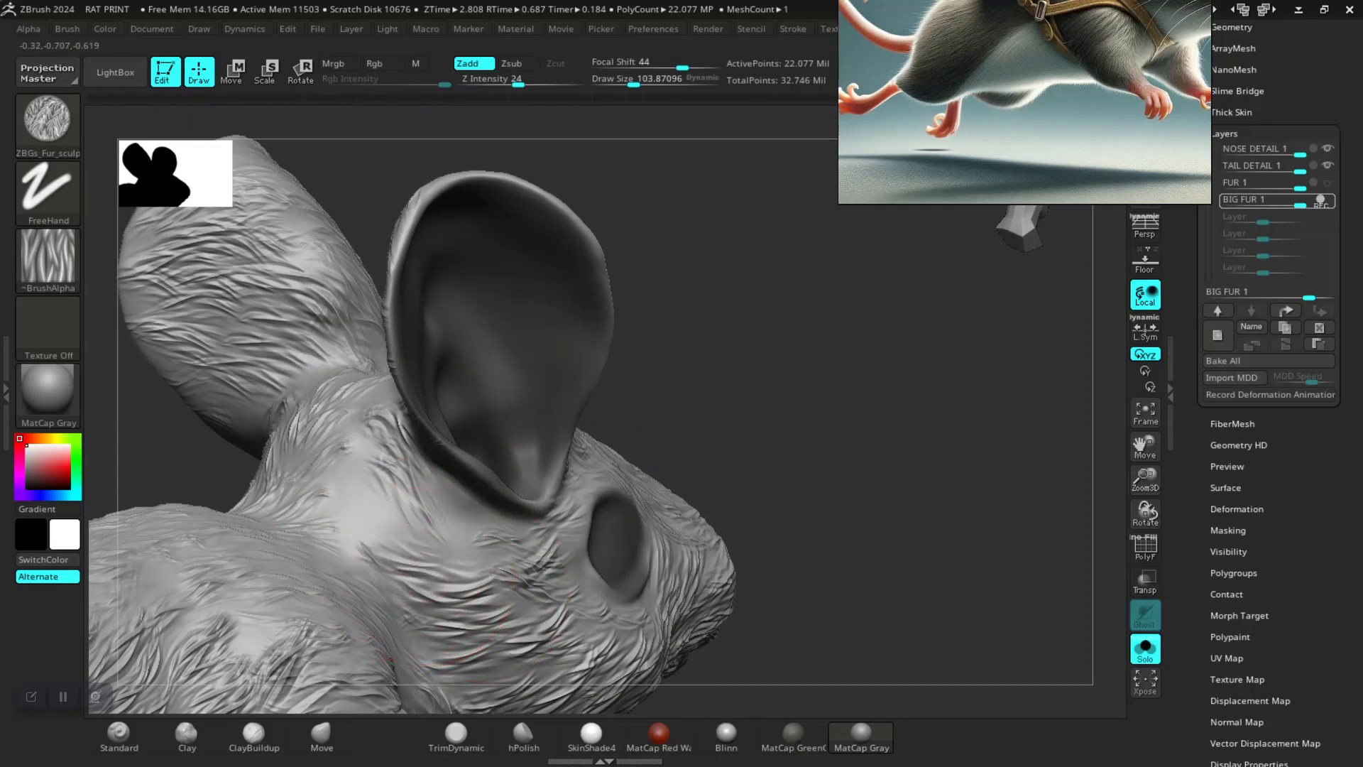
{"action": "left_click_drag", "start_coordinate": [341, 497], "coordinate": [463, 538]}
{"action": "mouse_move", "coordinate": [406, 493]}
{"action": "left_mouse_down"}
{"action": "mouse_move", "coordinate": [535, 533]}
{"action": "mouse_move", "coordinate": [549, 596]}
{"action": "left_mouse_up"}
Frame the rat and re-sculpt the fur pattern on its back
{"action": "key", "text": "f"}
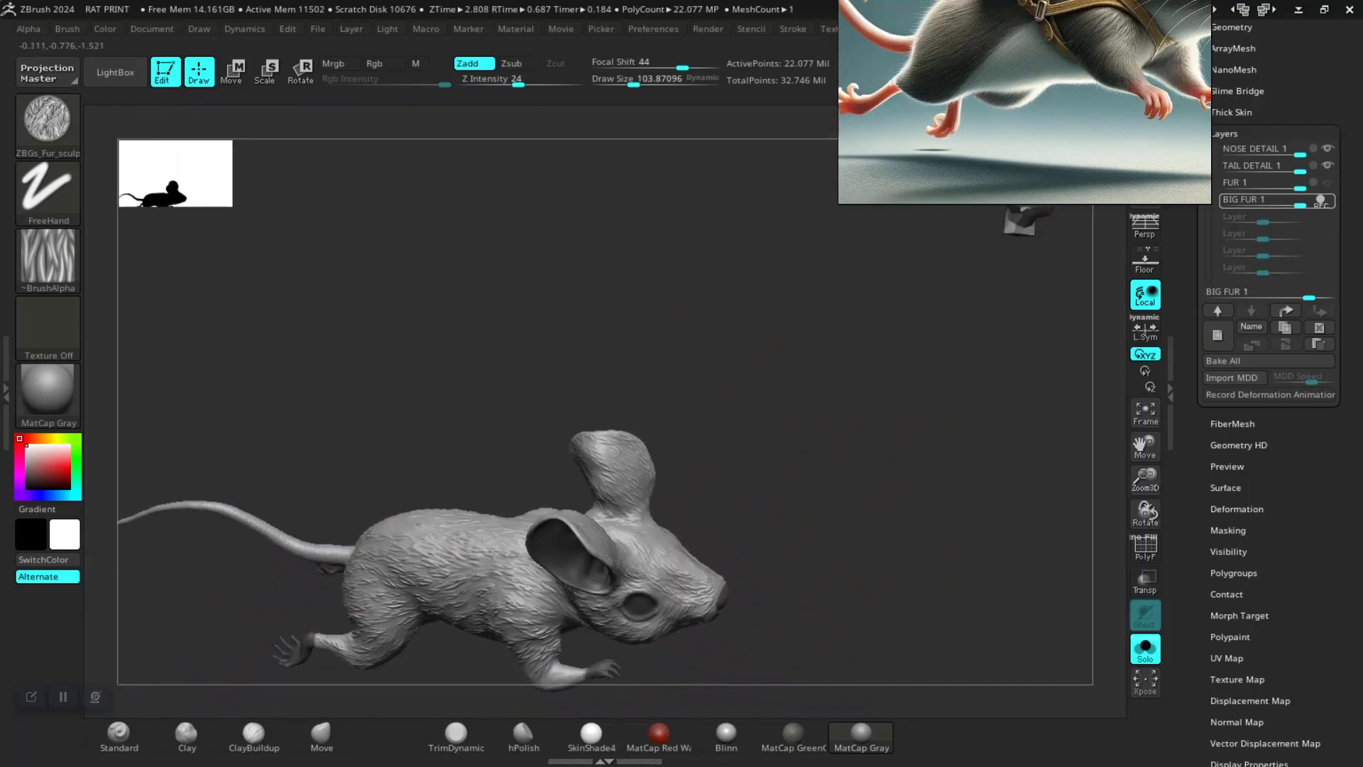
{"action": "left_click_drag", "start_coordinate": [923, 320], "coordinate": [700, 487]}
{"action": "mouse_move", "coordinate": [923, 426]}
{"action": "left_mouse_down", "text": "alt"}
{"action": "mouse_move", "coordinate": [848, 547]}
{"action": "mouse_move", "coordinate": [815, 457]}
{"action": "mouse_move", "coordinate": [880, 316]}
{"action": "left_mouse_up", "text": "alt"}
{"action": "left_click_drag", "start_coordinate": [827, 589], "coordinate": [518, 518]}
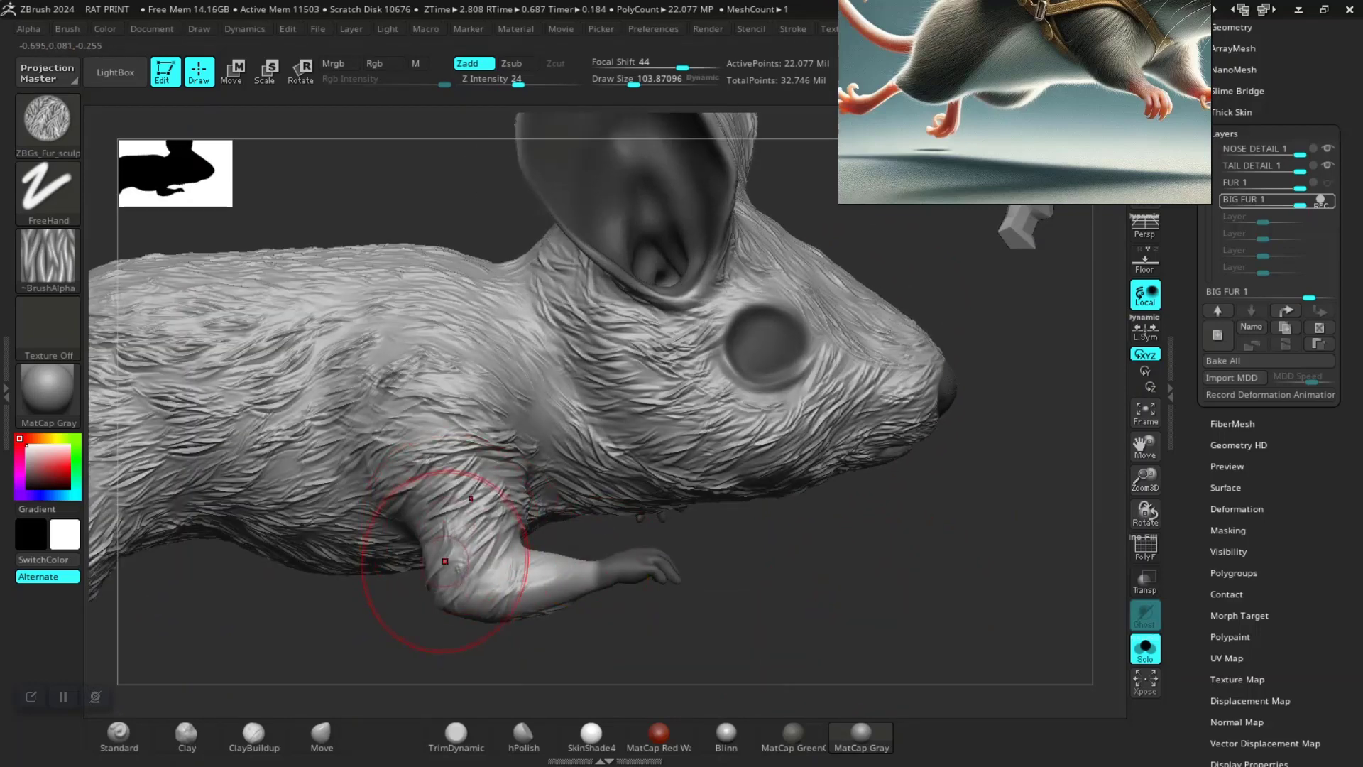
{"action": "right_click_drag", "start_coordinate": [535, 593], "coordinate": [559, 550]}
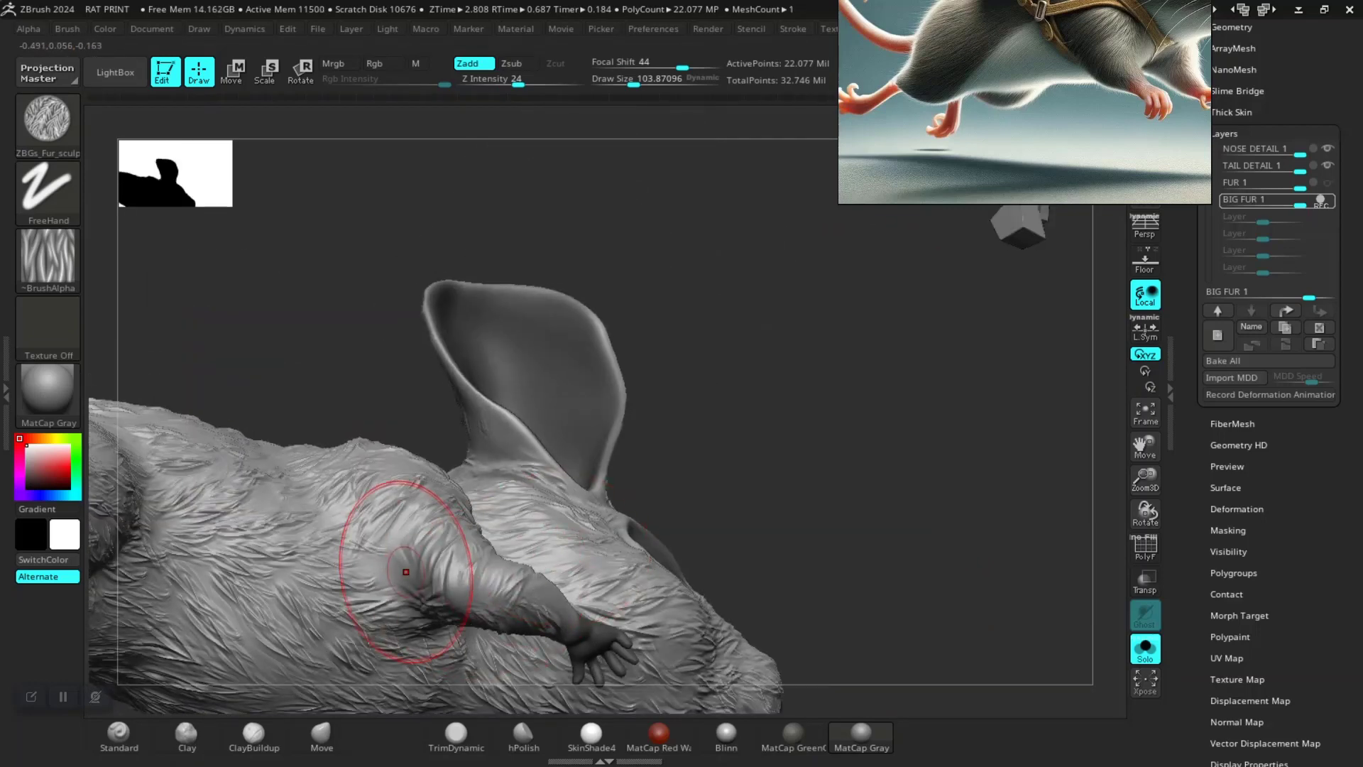
{"action": "mouse_move", "coordinate": [798, 402]}
{"action": "left_mouse_down"}
{"action": "mouse_move", "coordinate": [289, 501]}
{"action": "mouse_move", "coordinate": [499, 533]}
{"action": "left_mouse_up"}
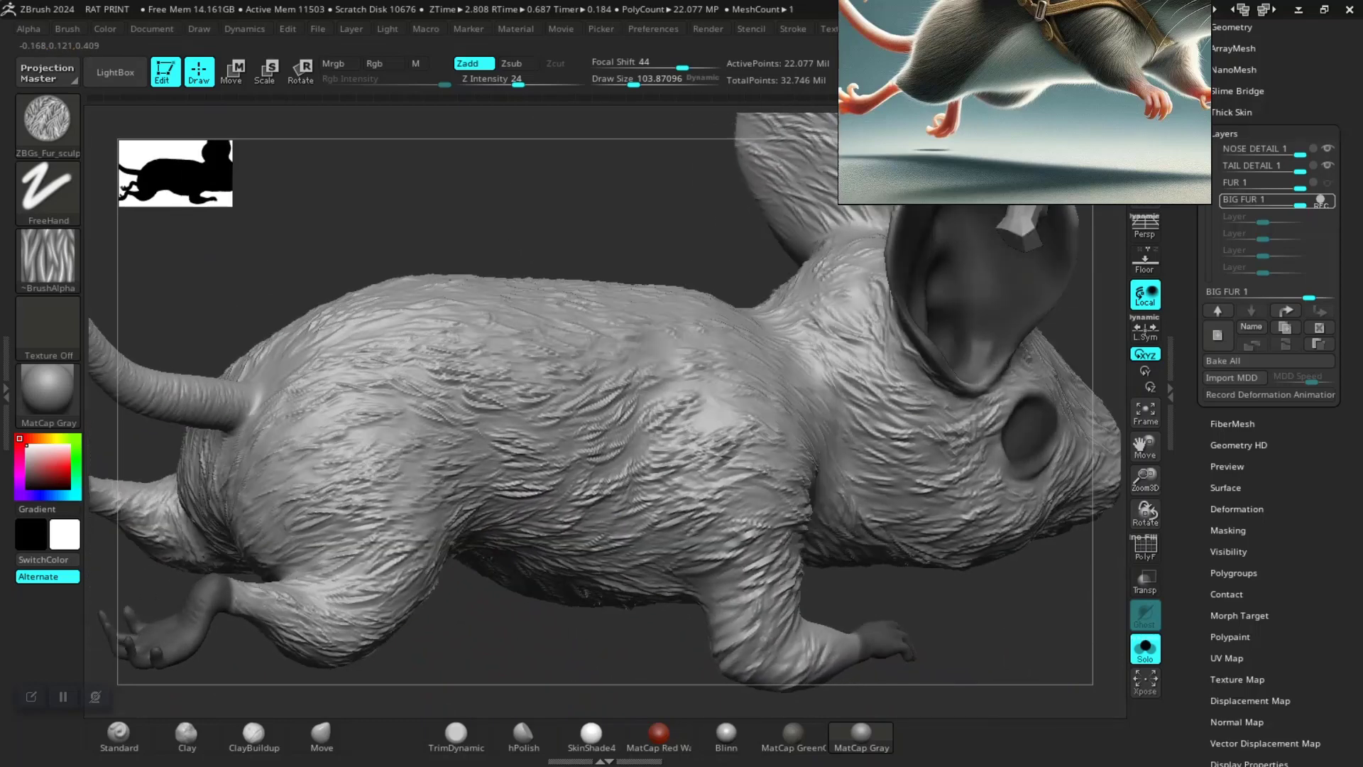
{"action": "left_click_drag", "start_coordinate": [350, 441], "coordinate": [298, 369]}
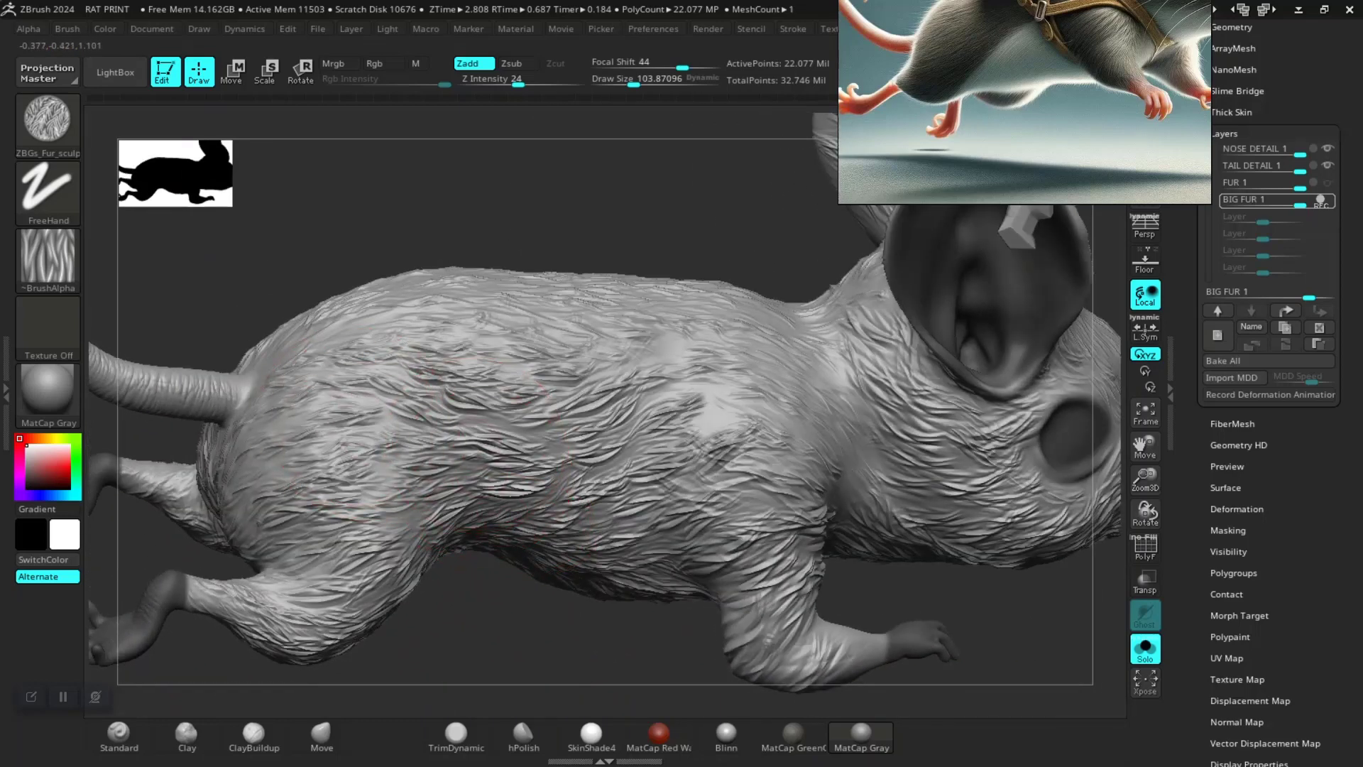
Orbit around the belly, legs, ear and face to review the fur flow
{"action": "left_click_drag", "start_coordinate": [503, 558], "coordinate": [705, 475]}
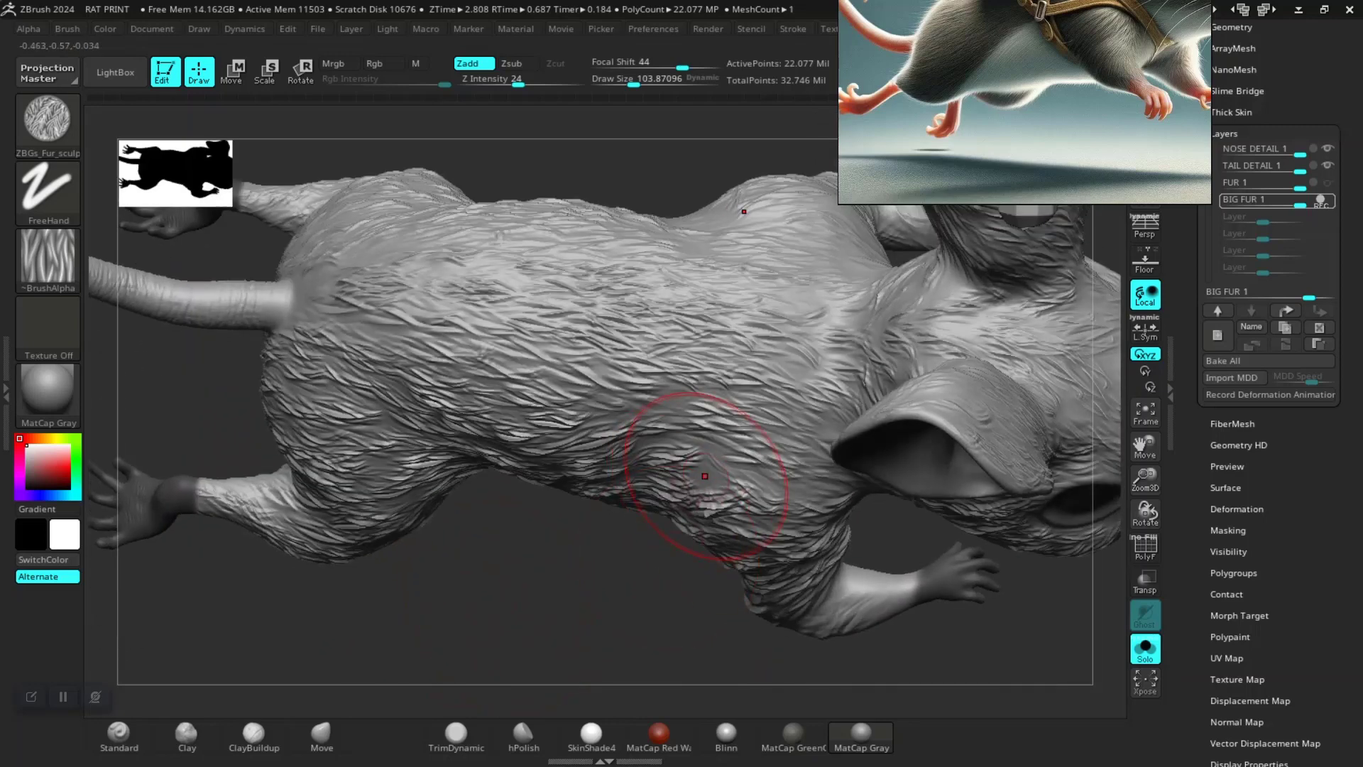
{"action": "key", "text": "f"}
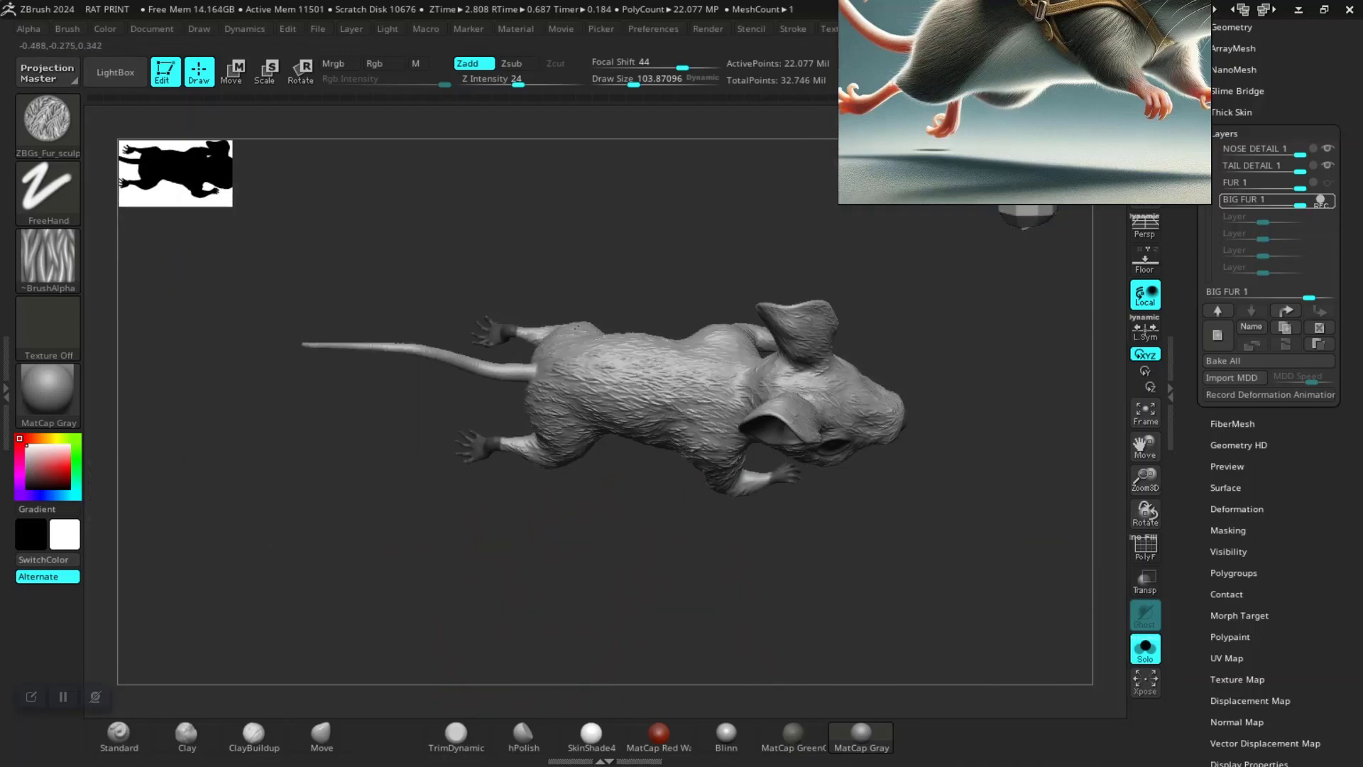
{"action": "mouse_move", "coordinate": [561, 546]}
{"action": "left_mouse_down"}
{"action": "mouse_move", "coordinate": [426, 355]}
{"action": "mouse_move", "coordinate": [307, 309]}
{"action": "left_mouse_up"}
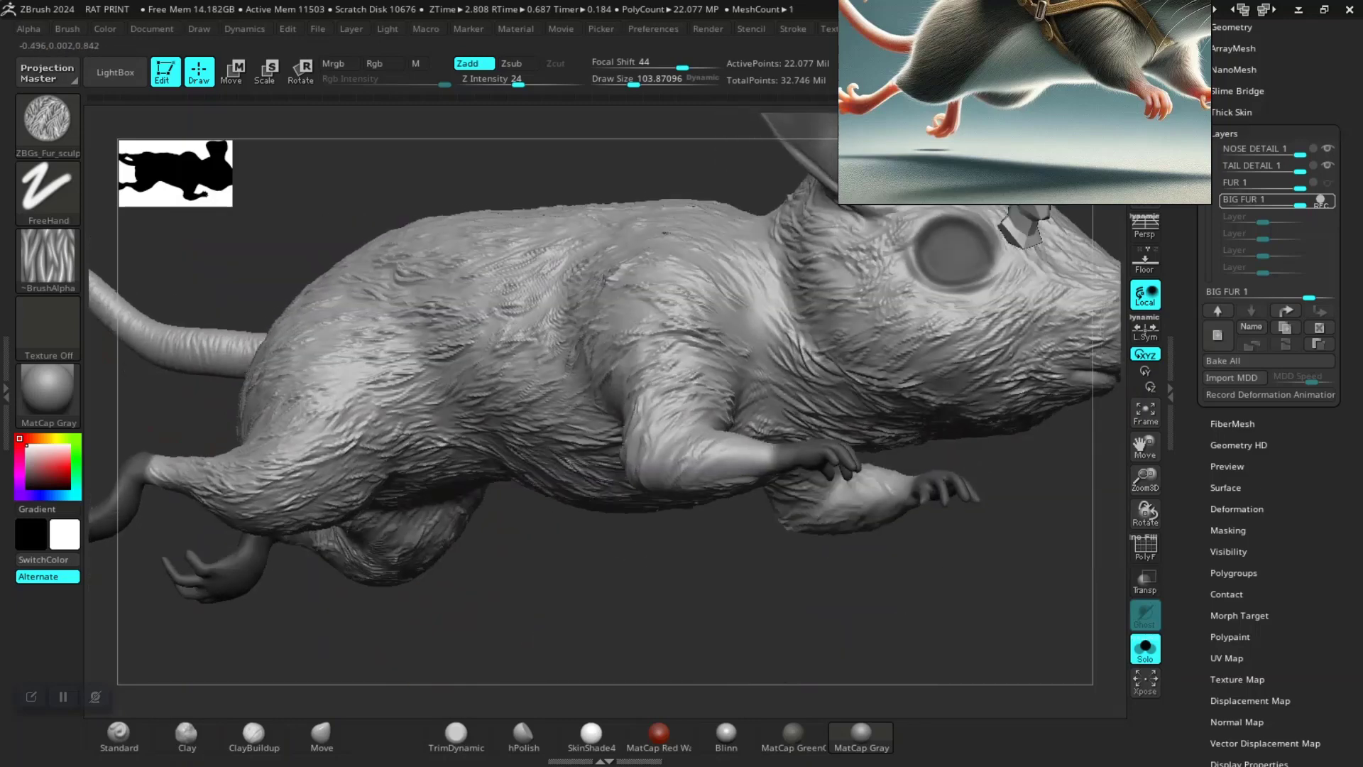
{"action": "mouse_move", "coordinate": [419, 540]}
{"action": "left_mouse_down"}
{"action": "mouse_move", "coordinate": [457, 593]}
{"action": "mouse_move", "coordinate": [454, 497]}
{"action": "mouse_move", "coordinate": [410, 569]}
{"action": "mouse_move", "coordinate": [796, 554]}
{"action": "mouse_move", "coordinate": [897, 529]}
{"action": "left_mouse_up"}
{"action": "mouse_move", "coordinate": [820, 463]}
{"action": "left_mouse_down"}
{"action": "mouse_move", "coordinate": [836, 518]}
{"action": "mouse_move", "coordinate": [608, 609]}
{"action": "mouse_move", "coordinate": [786, 561]}
{"action": "left_mouse_up"}
{"action": "key", "text": "ctrl"}
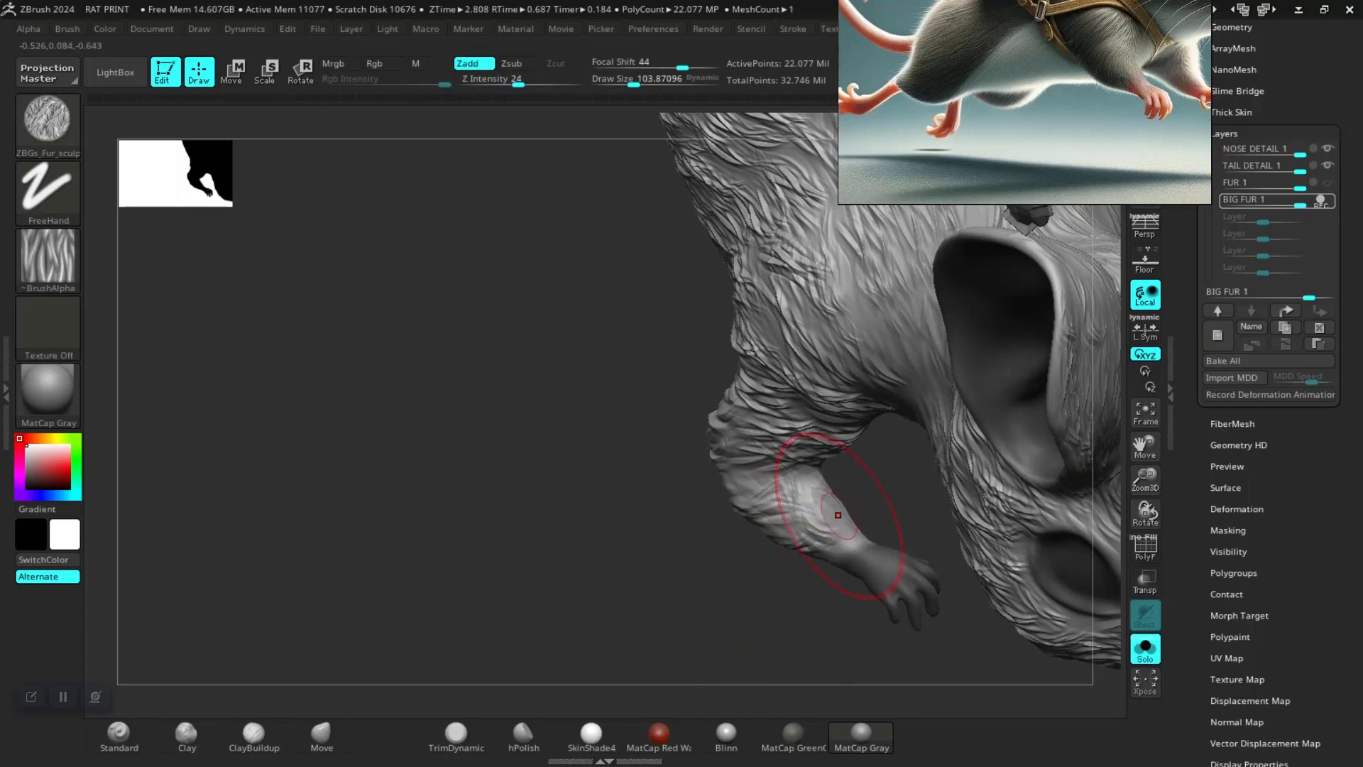
{"action": "mouse_move", "coordinate": [698, 484]}
{"action": "left_mouse_down"}
{"action": "mouse_move", "coordinate": [734, 449]}
{"action": "mouse_move", "coordinate": [795, 429]}
{"action": "left_mouse_up"}
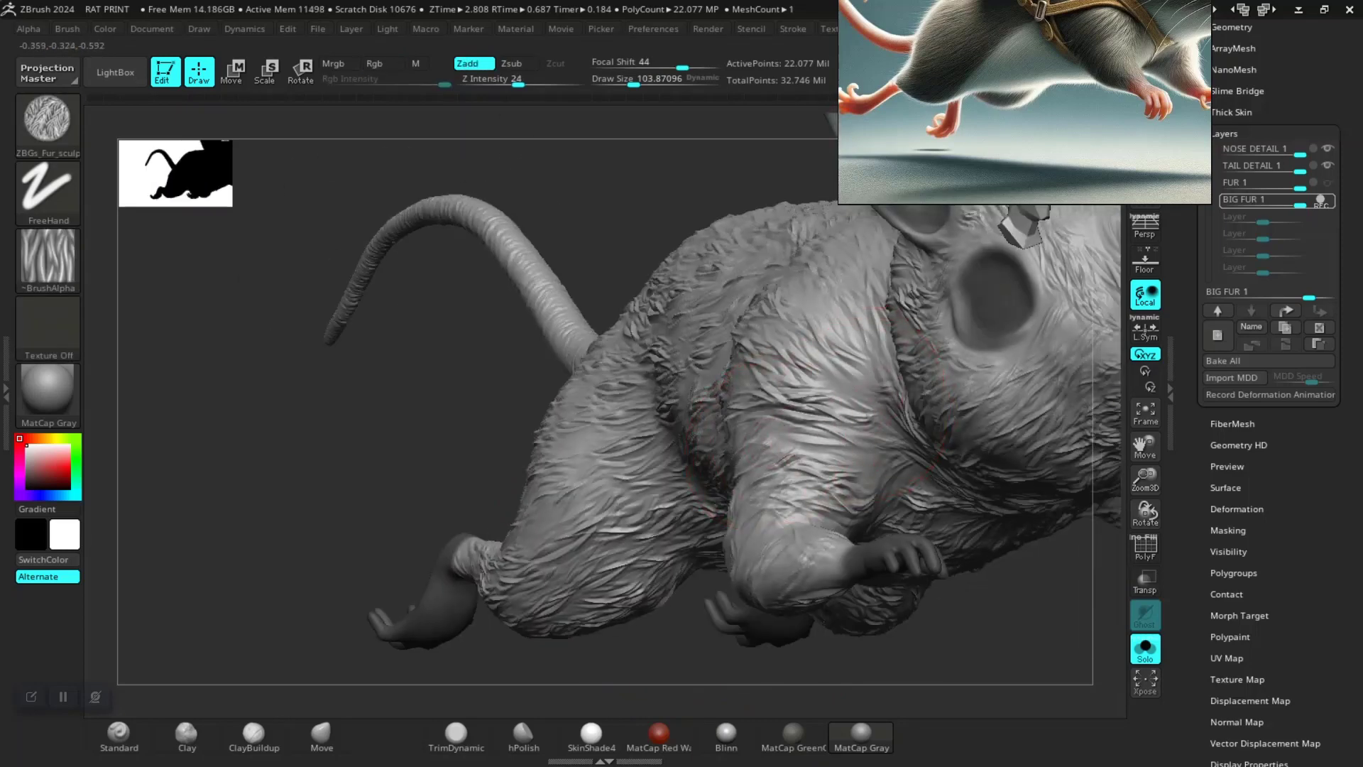
{"action": "mouse_move", "coordinate": [646, 642]}
{"action": "left_mouse_down"}
{"action": "mouse_move", "coordinate": [867, 624]}
{"action": "mouse_move", "coordinate": [701, 590]}
{"action": "mouse_move", "coordinate": [829, 605]}
{"action": "mouse_move", "coordinate": [855, 575]}
{"action": "mouse_move", "coordinate": [868, 584]}
{"action": "left_mouse_up"}
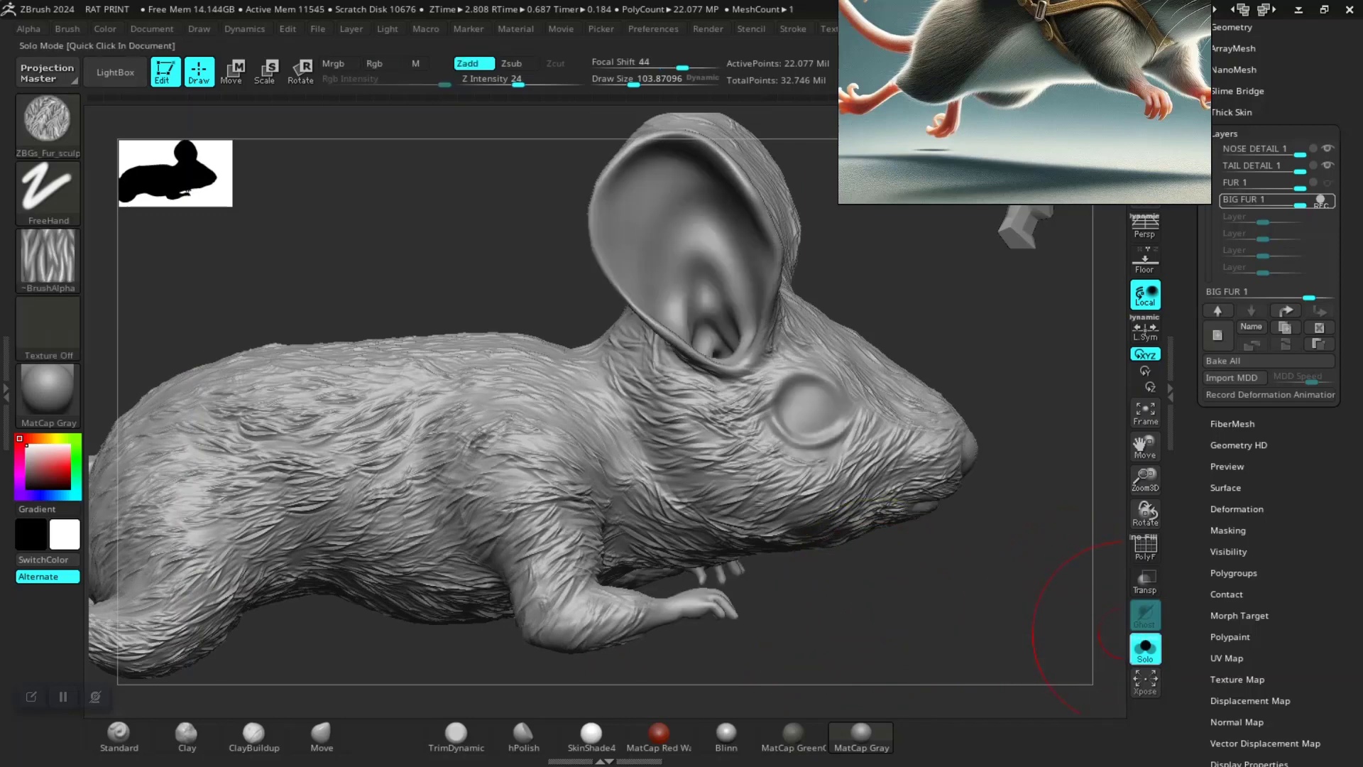
Turn off Solo to show the bag and harness, and make FUR 1 the active layer
{"action": "left_click", "coordinate": [1145, 648]}
{"action": "mouse_move", "coordinate": [937, 611]}
{"action": "left_mouse_down"}
{"action": "mouse_move", "coordinate": [962, 628]}
{"action": "mouse_move", "coordinate": [883, 624]}
{"action": "mouse_move", "coordinate": [823, 552]}
{"action": "left_mouse_up"}
{"action": "left_click_drag", "start_coordinate": [888, 497], "coordinate": [1108, 332]}
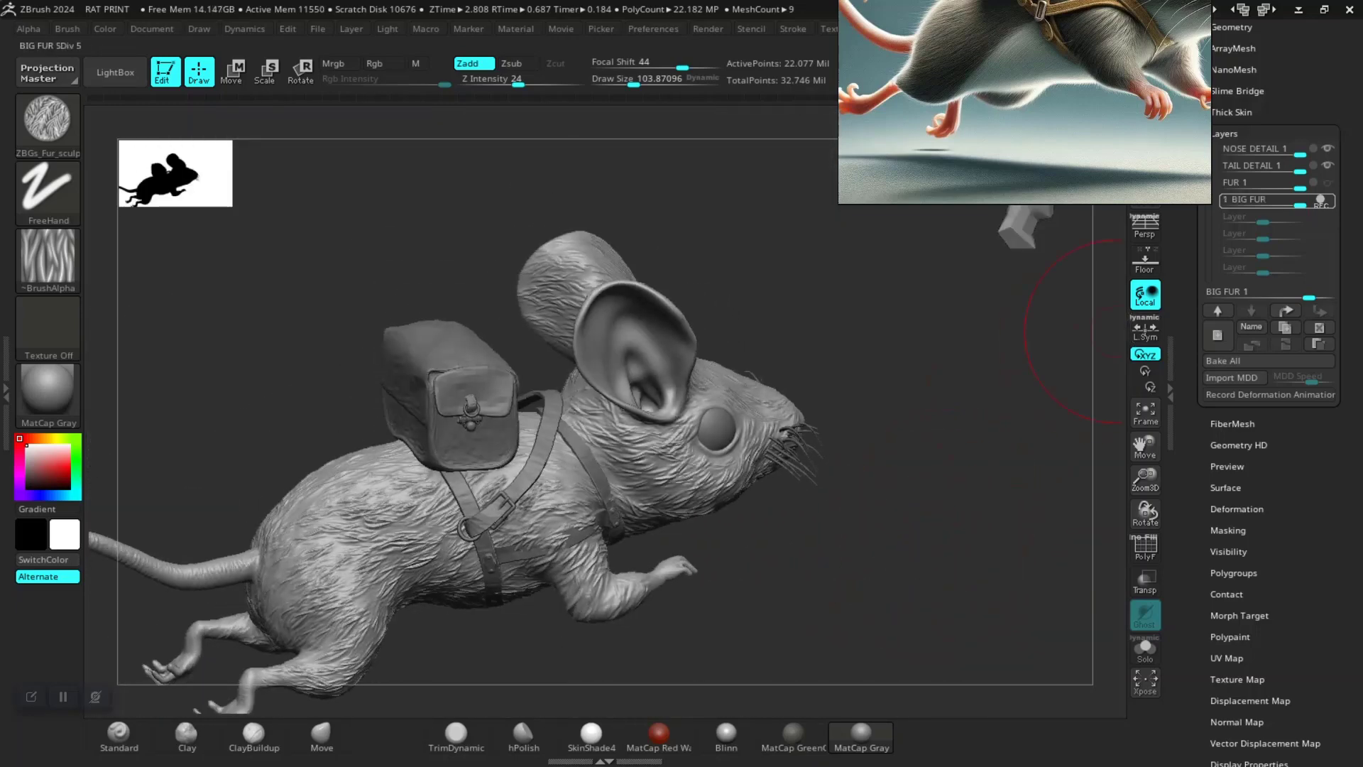
{"action": "left_click", "coordinate": [1249, 182]}
{"action": "right_click", "coordinate": [1097, 302]}
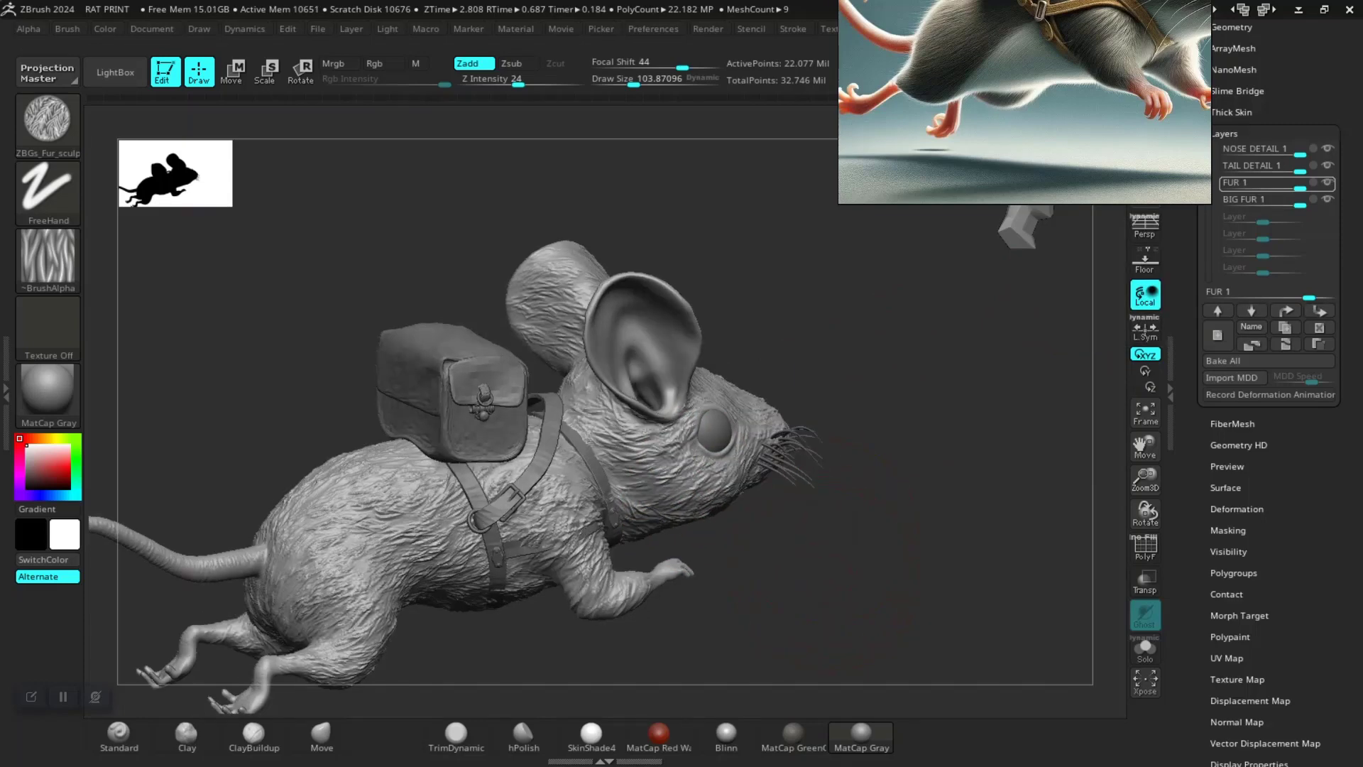
Re-sculpt the fur below the harness strap and select the rat's skin subtool
{"action": "mouse_move", "coordinate": [820, 556]}
{"action": "left_mouse_down"}
{"action": "mouse_move", "coordinate": [859, 603]}
{"action": "mouse_move", "coordinate": [881, 457]}
{"action": "left_mouse_up"}
{"action": "mouse_move", "coordinate": [841, 625]}
{"action": "left_mouse_down"}
{"action": "mouse_move", "coordinate": [852, 650]}
{"action": "mouse_move", "coordinate": [852, 593]}
{"action": "mouse_move", "coordinate": [877, 631]}
{"action": "mouse_move", "coordinate": [816, 611]}
{"action": "mouse_move", "coordinate": [824, 624]}
{"action": "mouse_move", "coordinate": [856, 600]}
{"action": "mouse_move", "coordinate": [457, 563]}
{"action": "mouse_move", "coordinate": [497, 603]}
{"action": "mouse_move", "coordinate": [575, 635]}
{"action": "mouse_move", "coordinate": [487, 578]}
{"action": "left_mouse_up"}
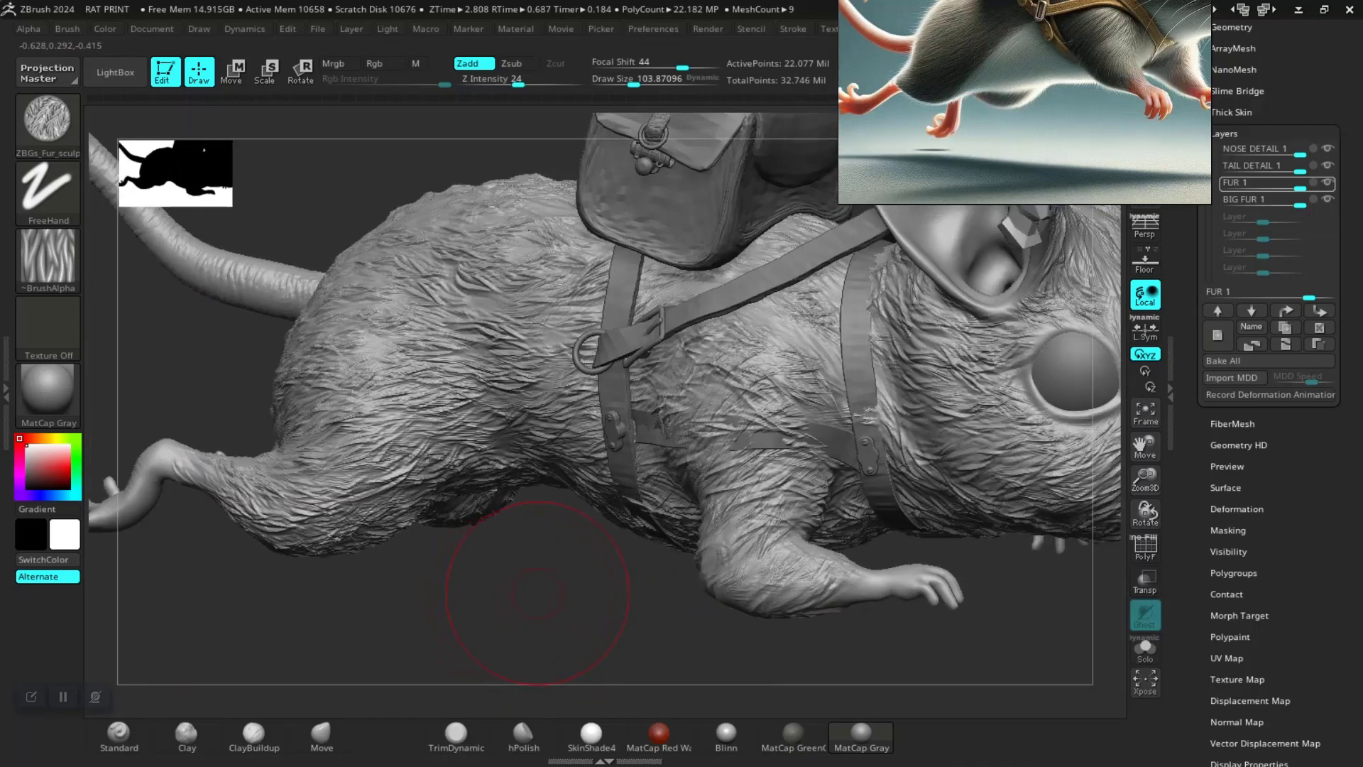
{"action": "left_click_drag", "start_coordinate": [731, 317], "coordinate": [708, 474]}
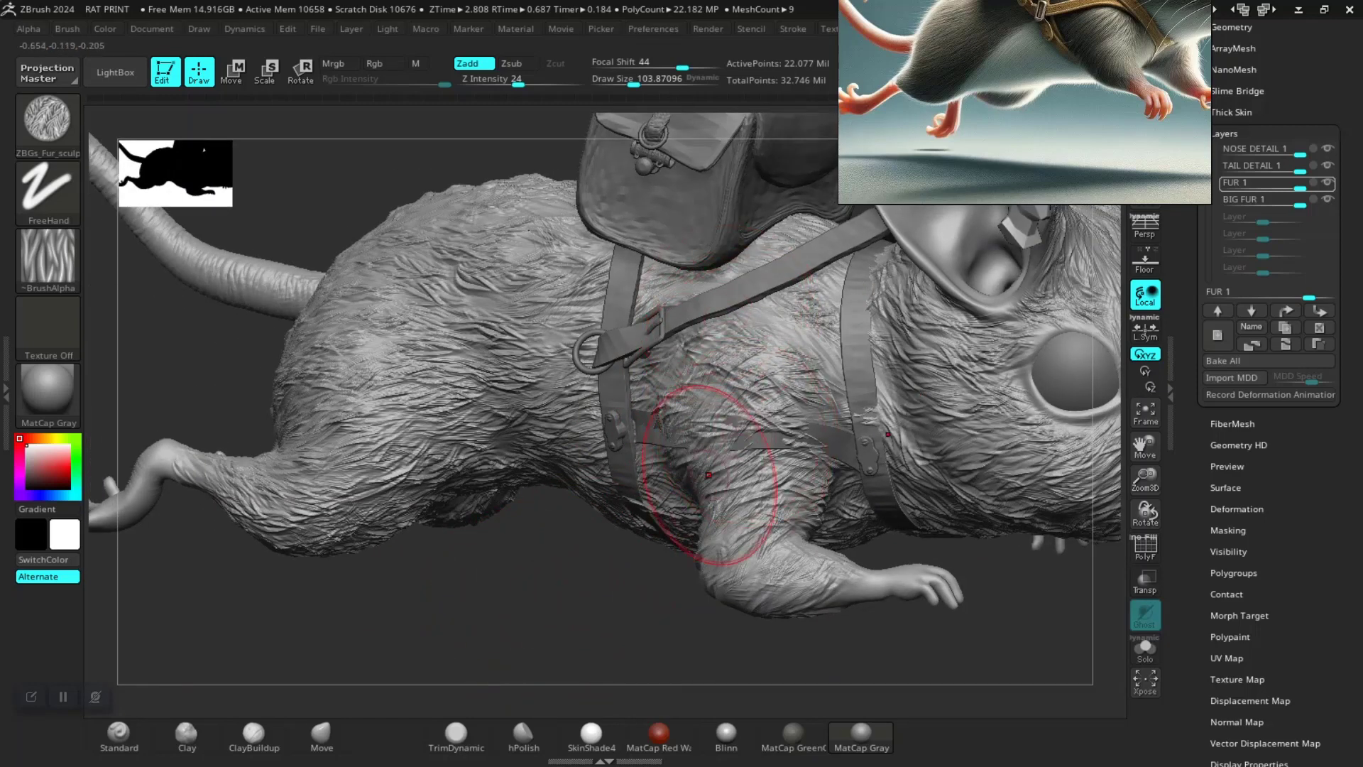
{"action": "mouse_move", "coordinate": [474, 586]}
{"action": "left_mouse_down"}
{"action": "mouse_move", "coordinate": [550, 538]}
{"action": "mouse_move", "coordinate": [390, 502]}
{"action": "left_mouse_up"}
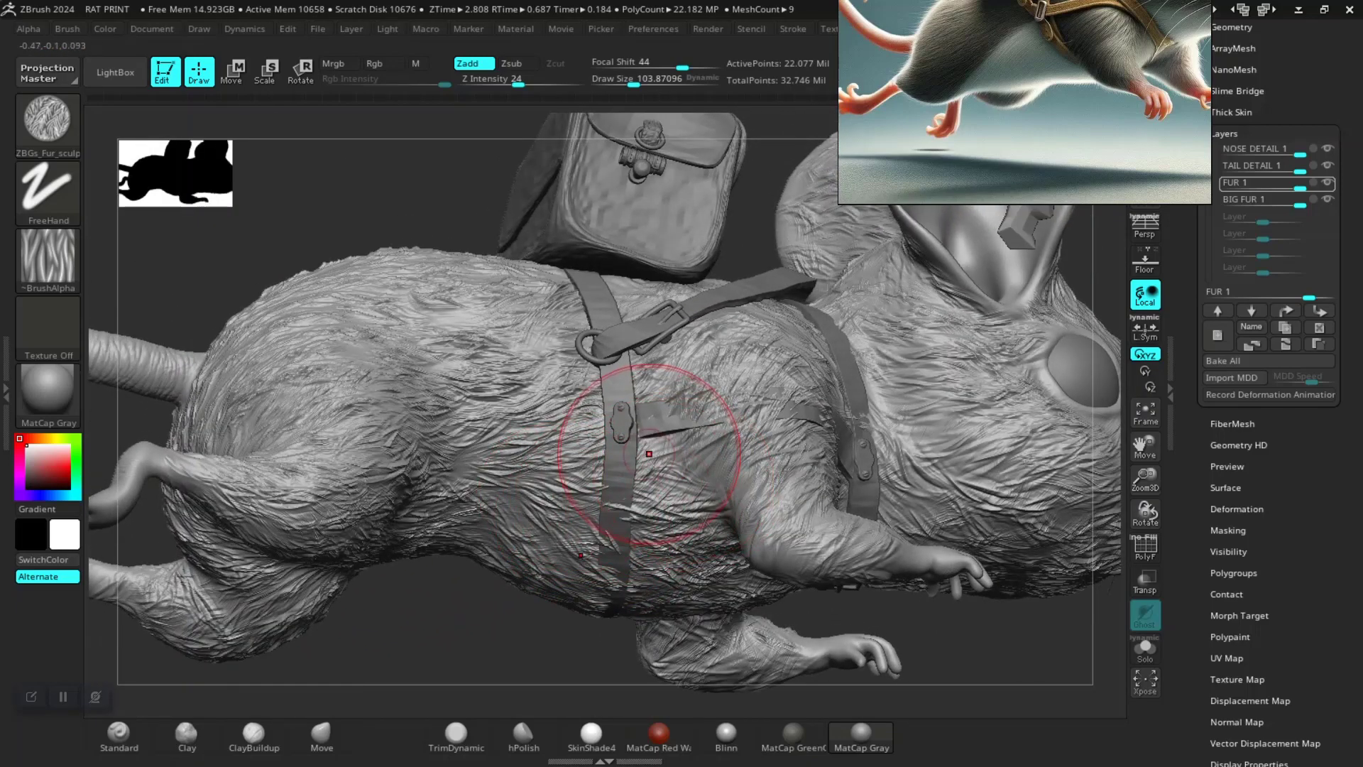
{"action": "left_click", "coordinate": [627, 466], "text": "alt"}
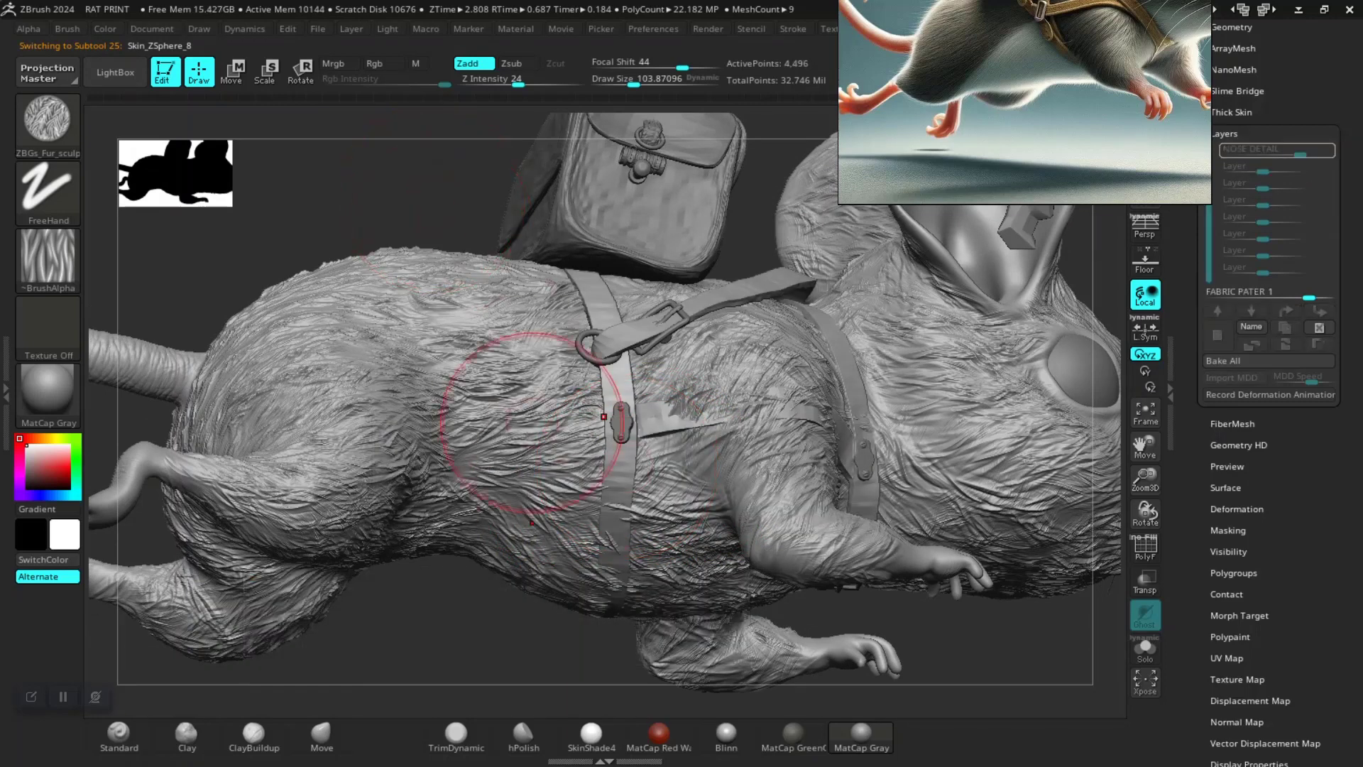
Switch to the Move brush (B, M, V) and inspect the belly and shoulder straps around the bag
{"action": "key", "text": "b"}
{"action": "key", "text": "m"}
{"action": "key", "text": "v"}
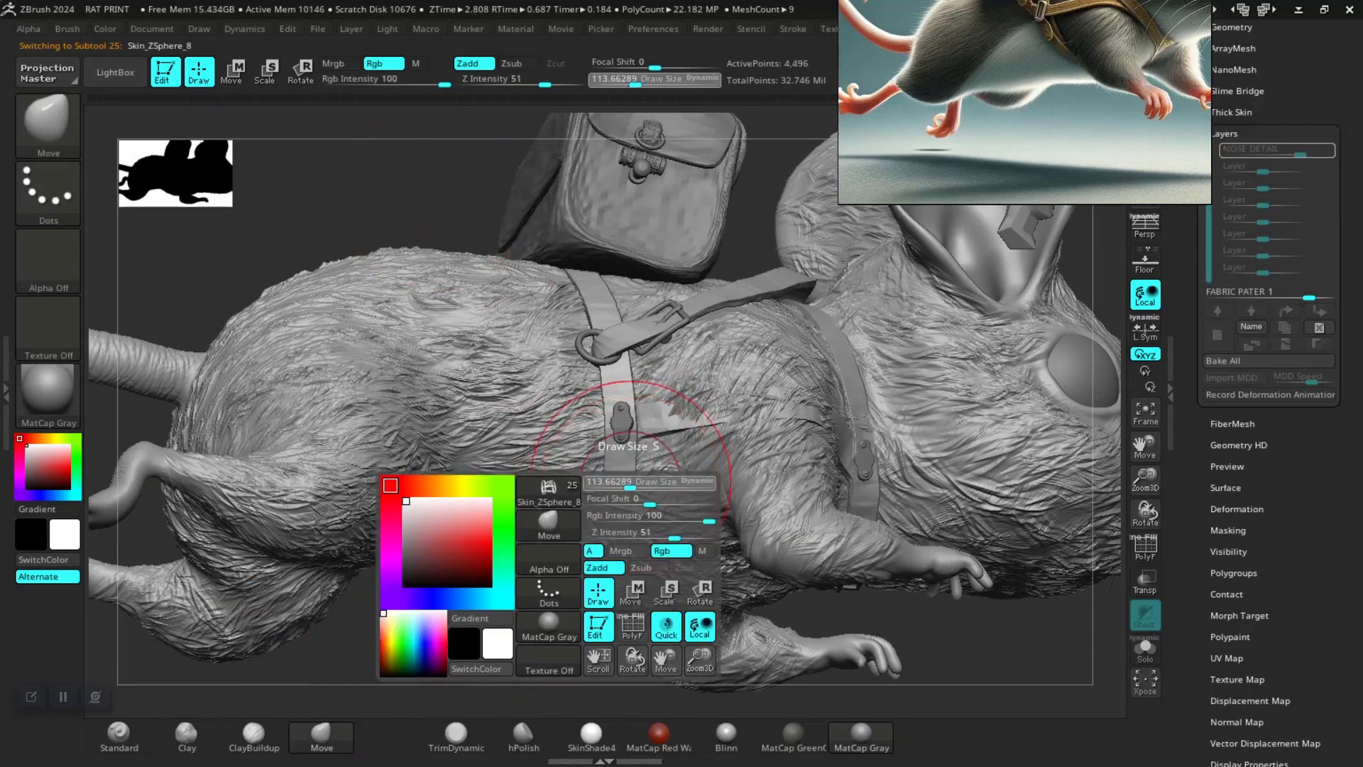
{"action": "right_click_drag", "start_coordinate": [615, 544], "coordinate": [609, 589]}
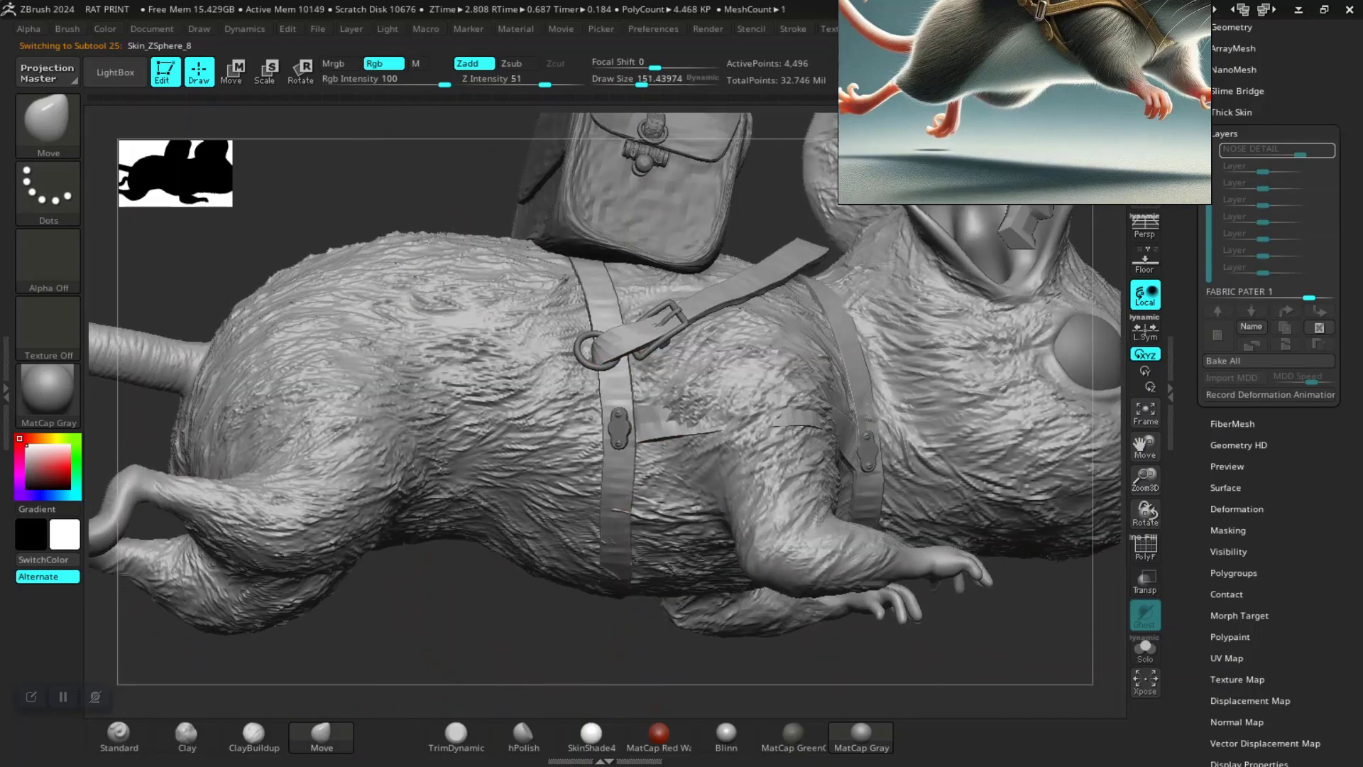
{"action": "right_click_drag", "start_coordinate": [536, 625], "coordinate": [650, 557]}
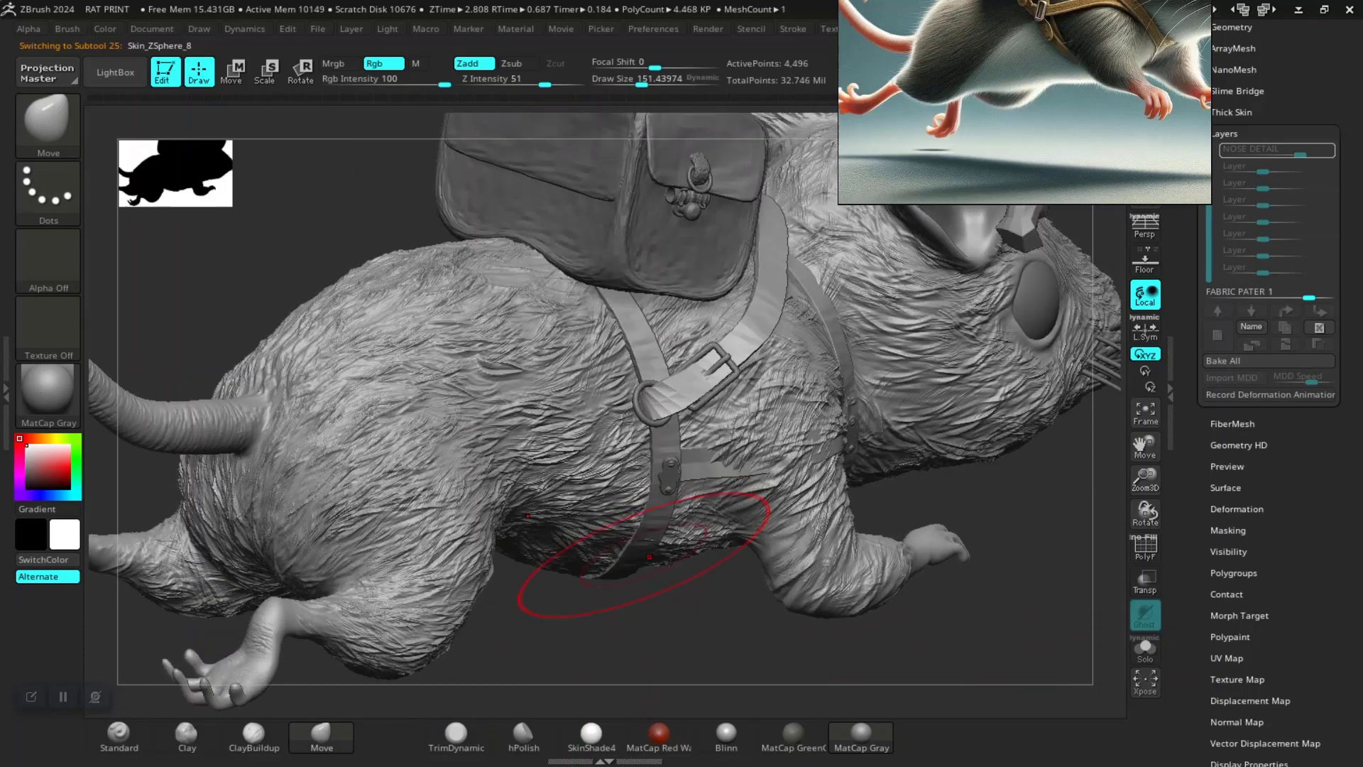
{"action": "right_click_drag", "start_coordinate": [710, 610], "coordinate": [791, 478]}
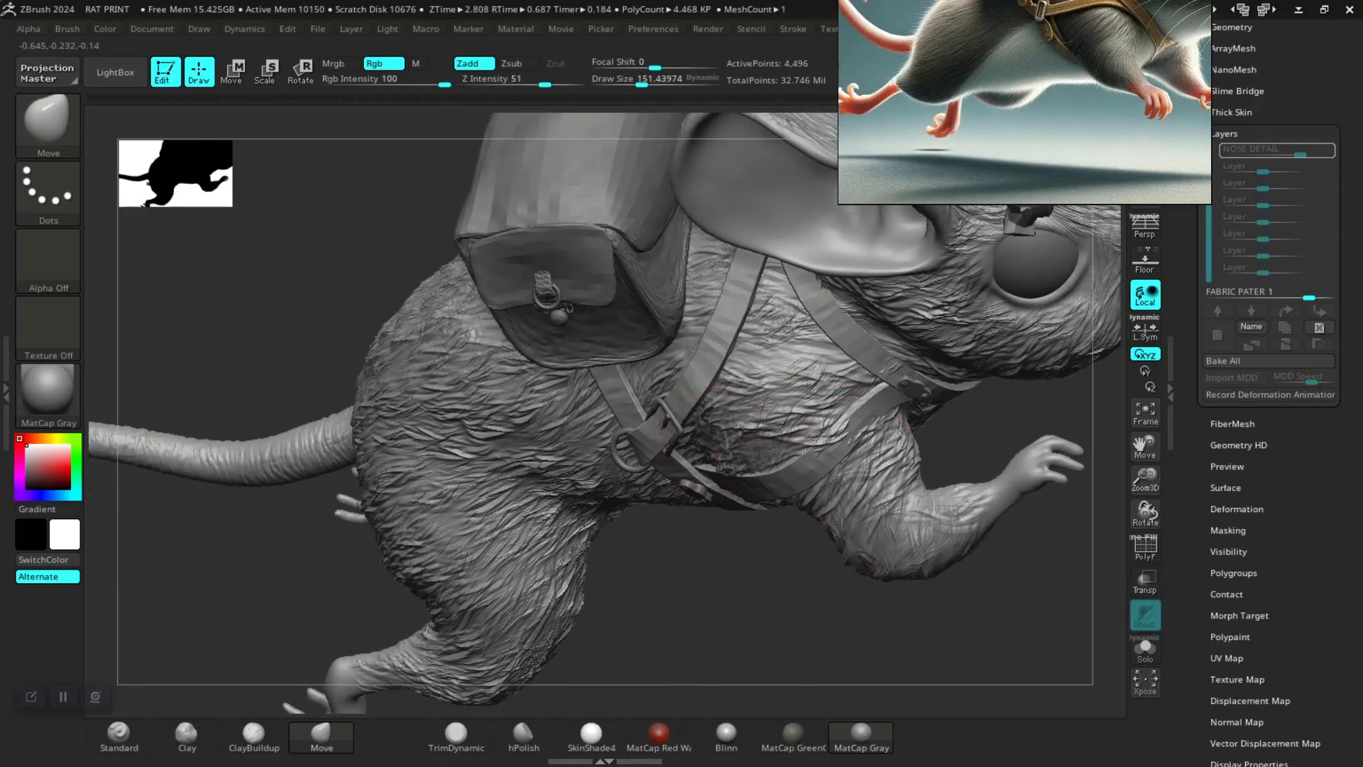
{"action": "right_click_drag", "start_coordinate": [766, 567], "coordinate": [800, 441]}
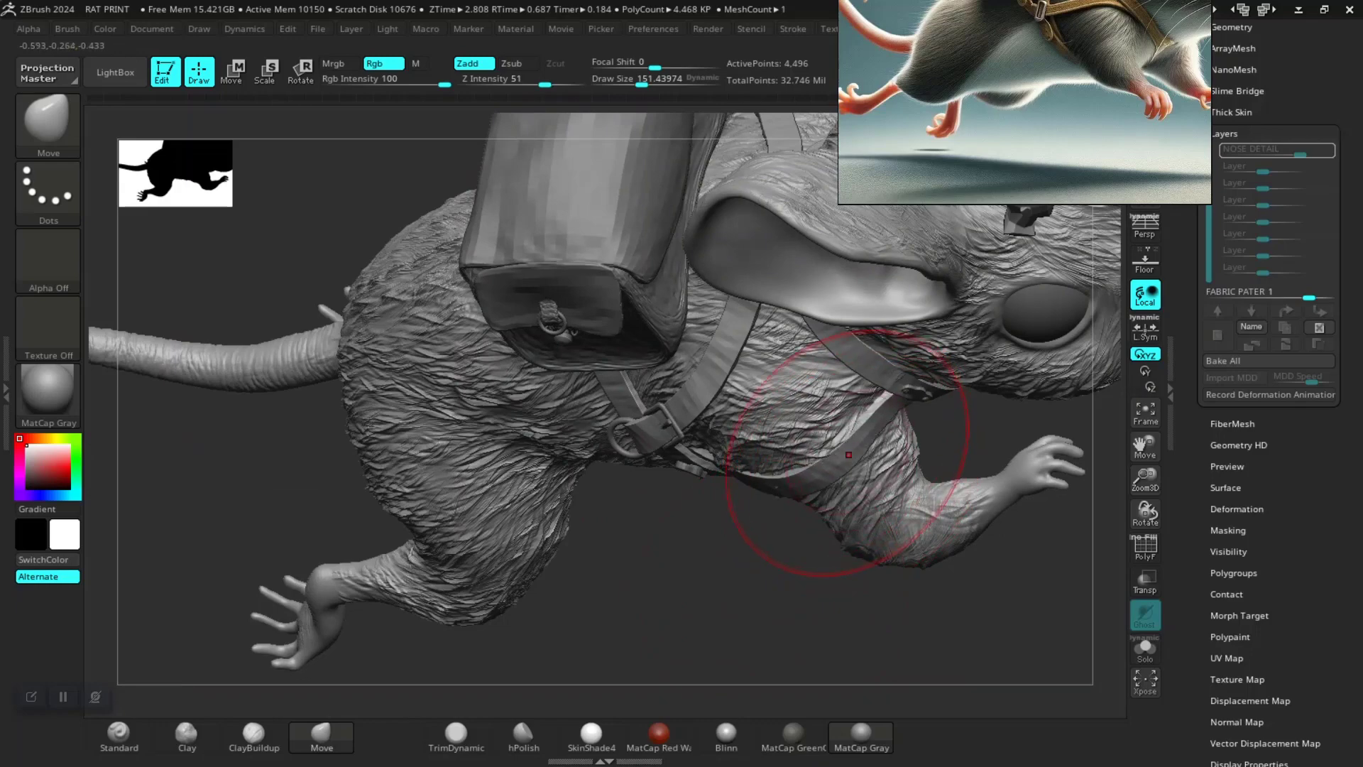
{"action": "mouse_move", "coordinate": [756, 592]}
{"action": "right_mouse_down"}
{"action": "mouse_move", "coordinate": [731, 381]}
{"action": "mouse_move", "coordinate": [699, 426]}
{"action": "mouse_move", "coordinate": [589, 455]}
{"action": "mouse_move", "coordinate": [540, 397]}
{"action": "mouse_move", "coordinate": [608, 365]}
{"action": "mouse_move", "coordinate": [568, 426]}
{"action": "mouse_move", "coordinate": [526, 454]}
{"action": "right_mouse_up"}
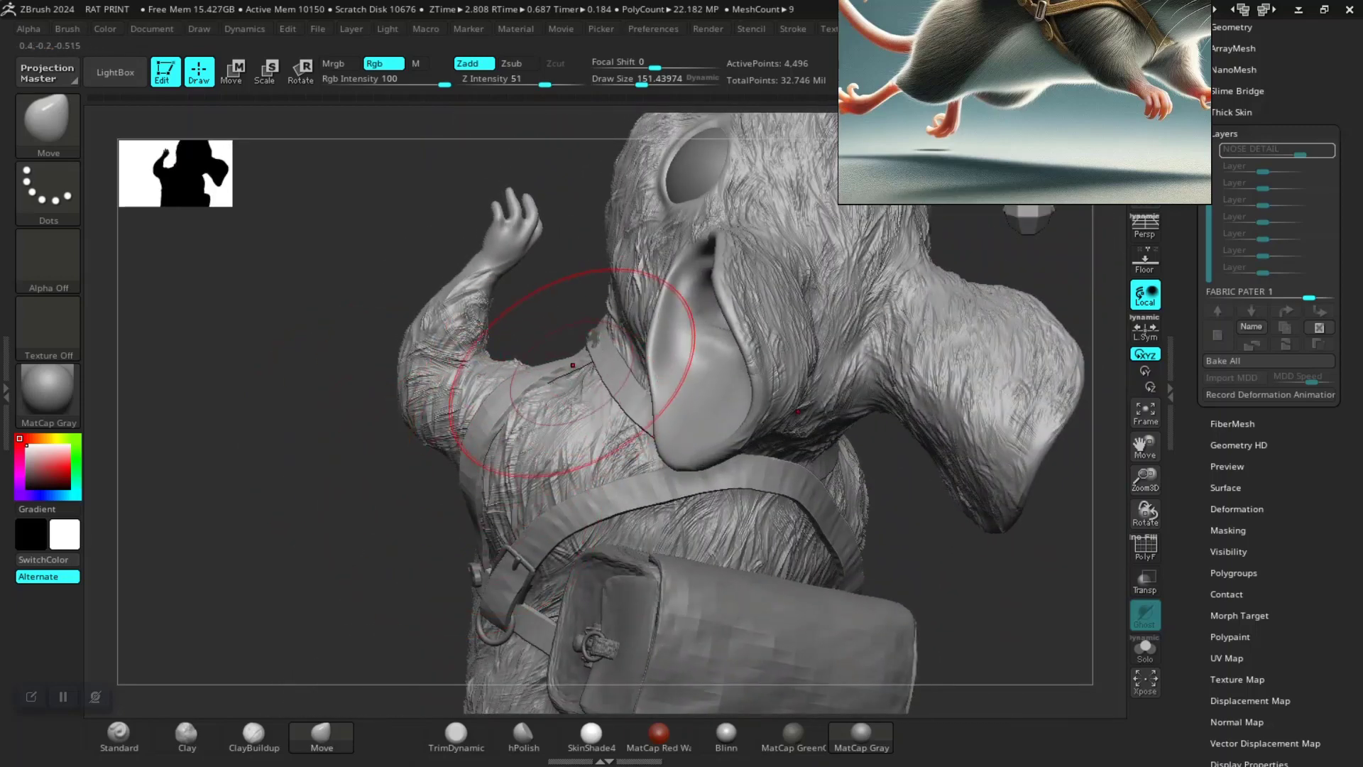
{"action": "mouse_move", "coordinate": [442, 495]}
{"action": "right_mouse_down"}
{"action": "mouse_move", "coordinate": [546, 369]}
{"action": "mouse_move", "coordinate": [715, 517]}
{"action": "mouse_move", "coordinate": [639, 454]}
{"action": "mouse_move", "coordinate": [653, 594]}
{"action": "mouse_move", "coordinate": [710, 568]}
{"action": "mouse_move", "coordinate": [788, 589]}
{"action": "mouse_move", "coordinate": [850, 632]}
{"action": "right_mouse_up"}
{"action": "right_click_drag", "start_coordinate": [630, 519], "coordinate": [605, 468]}
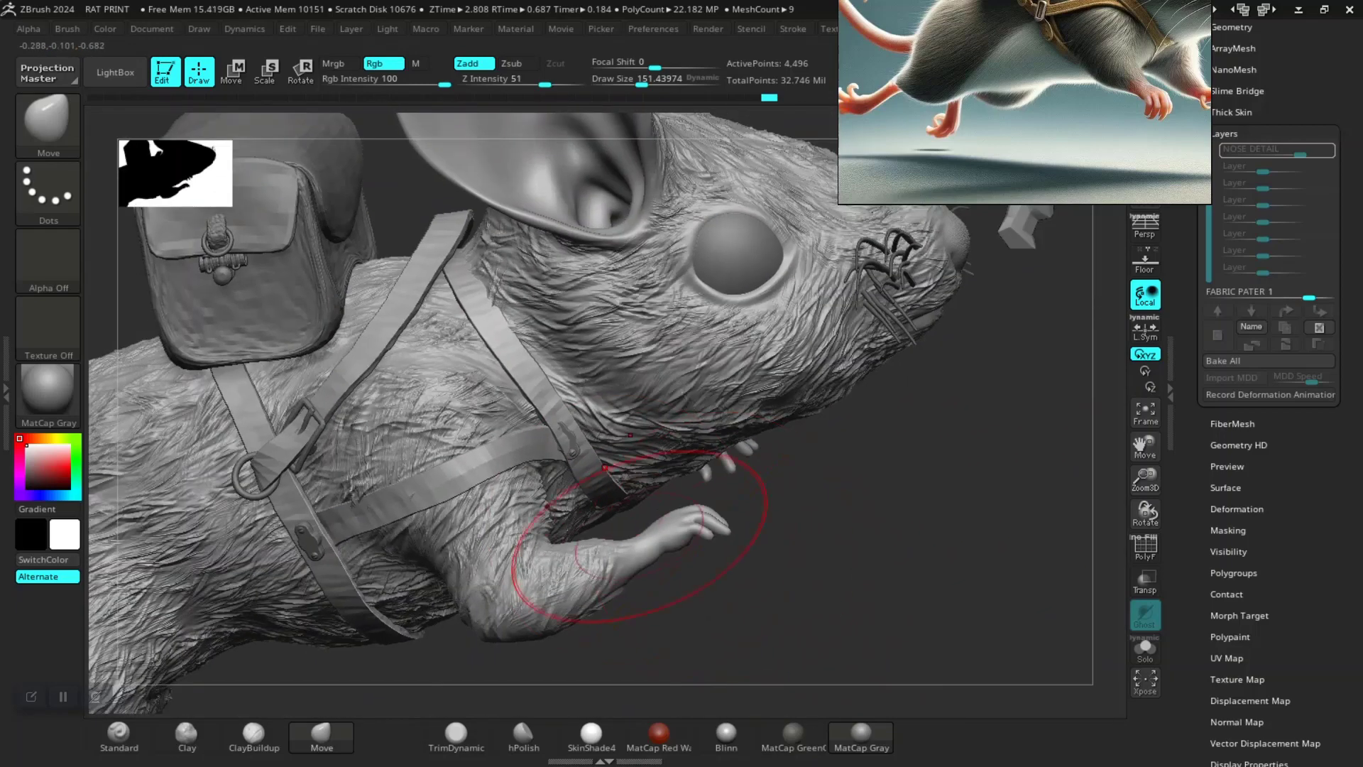
Select the PM3D_Ring3D2 strap subtool and view it from below and head-left
{"action": "left_click", "coordinate": [574, 453], "text": "alt"}
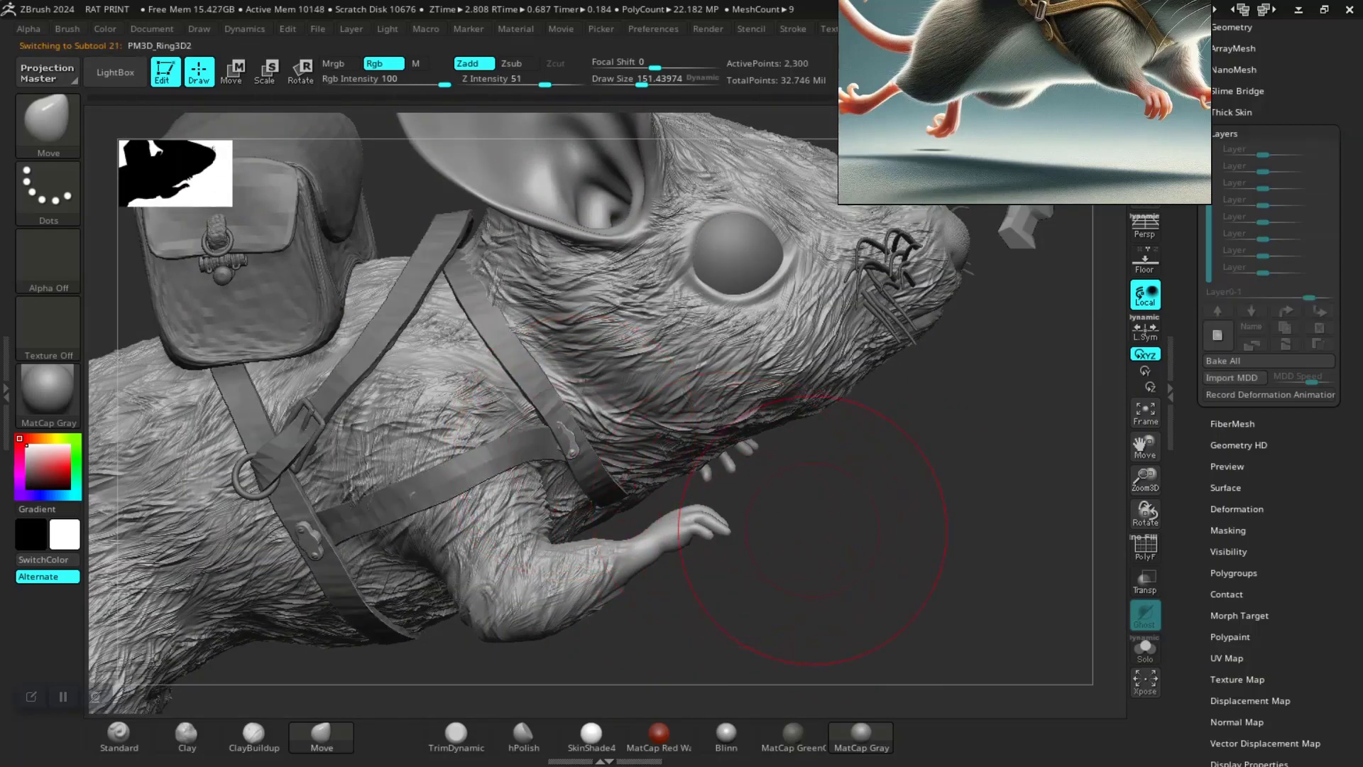
{"action": "right_click_drag", "start_coordinate": [813, 529], "coordinate": [646, 500]}
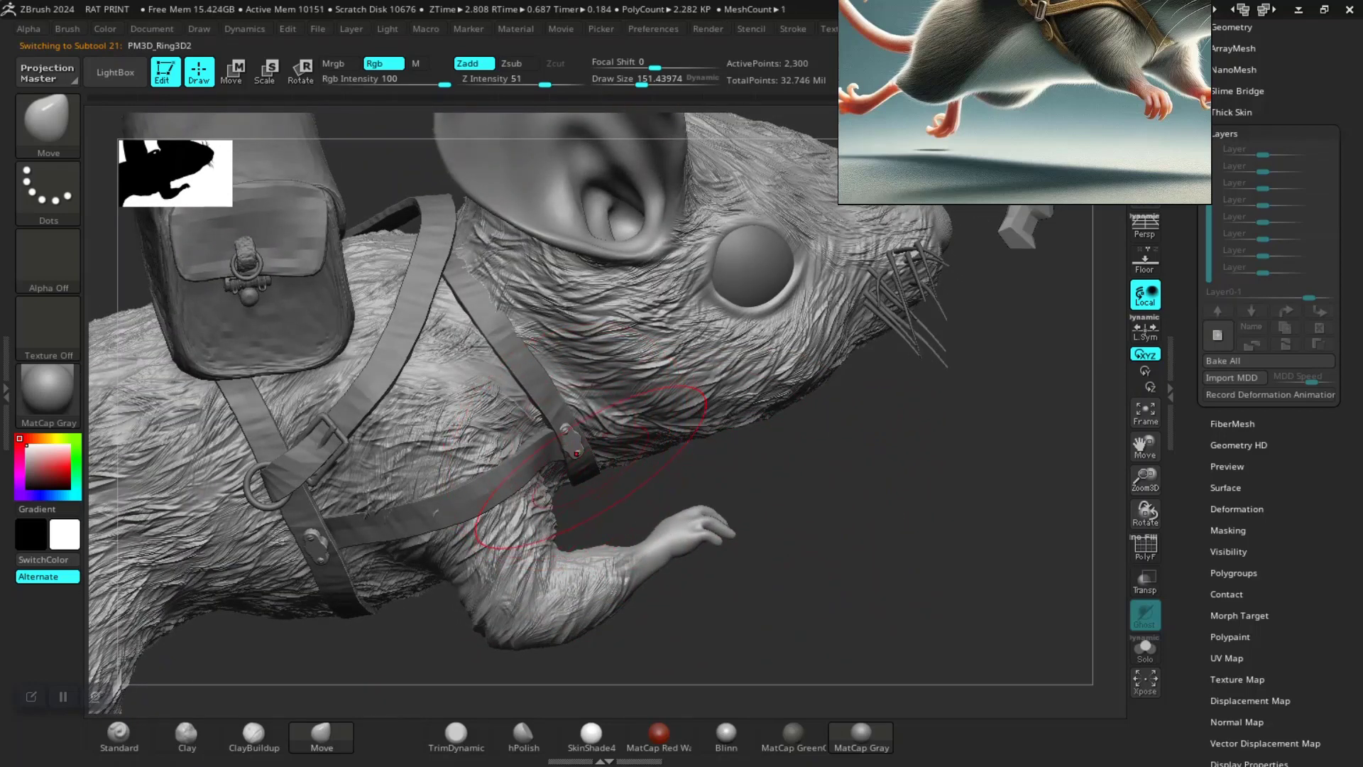
{"action": "mouse_move", "coordinate": [788, 531]}
{"action": "right_mouse_down"}
{"action": "mouse_move", "coordinate": [387, 651]}
{"action": "mouse_move", "coordinate": [485, 633]}
{"action": "mouse_move", "coordinate": [528, 399]}
{"action": "mouse_move", "coordinate": [545, 398]}
{"action": "mouse_move", "coordinate": [448, 494]}
{"action": "right_mouse_up"}
{"action": "mouse_move", "coordinate": [351, 546]}
{"action": "right_mouse_down"}
{"action": "mouse_move", "coordinate": [365, 621]}
{"action": "mouse_move", "coordinate": [681, 331]}
{"action": "right_mouse_up"}
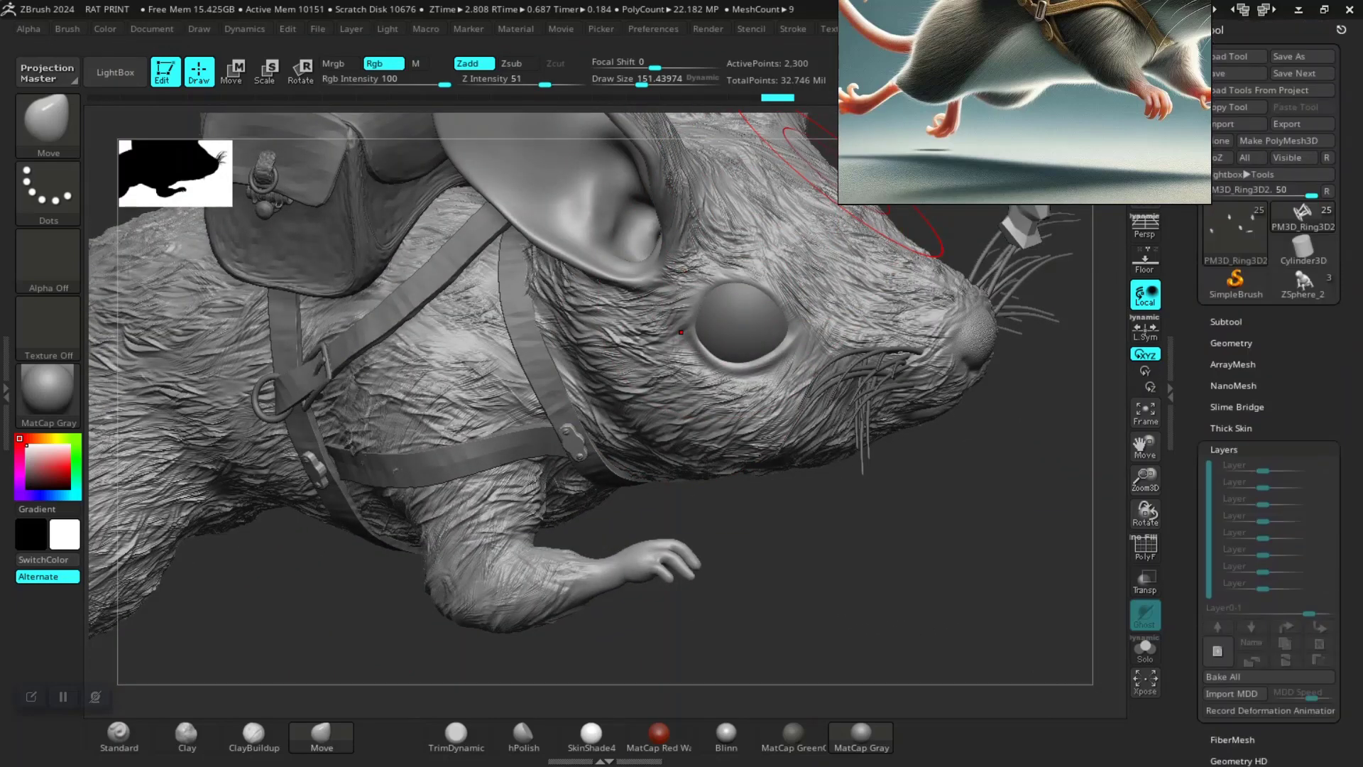
Open the strap's geometry settings and activate the Skin_ZSphere_8, then PM3D_Ring3D2 parts
{"action": "left_click", "coordinate": [1233, 365]}
{"action": "left_click", "coordinate": [1231, 253]}
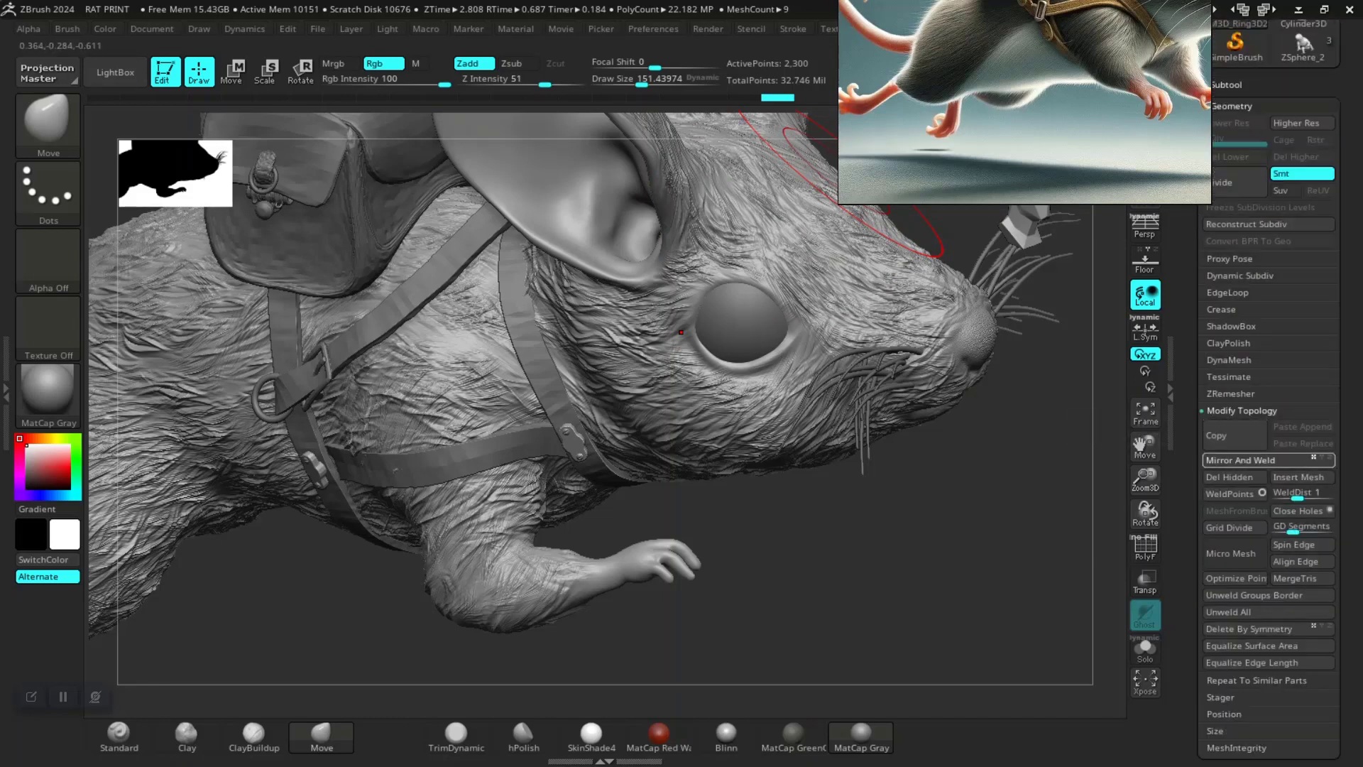
{"action": "left_click_drag", "start_coordinate": [823, 518], "coordinate": [455, 533]}
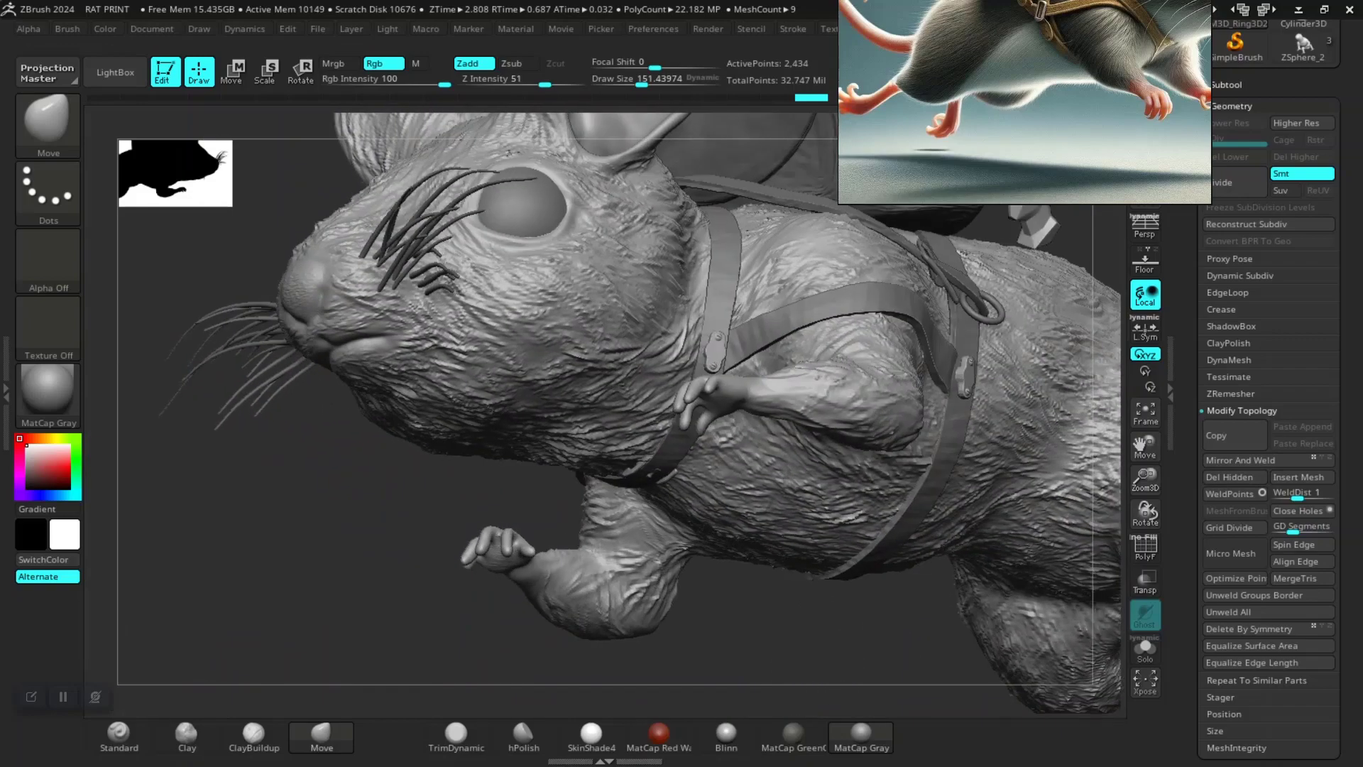
{"action": "left_click_drag", "start_coordinate": [497, 625], "coordinate": [913, 585]}
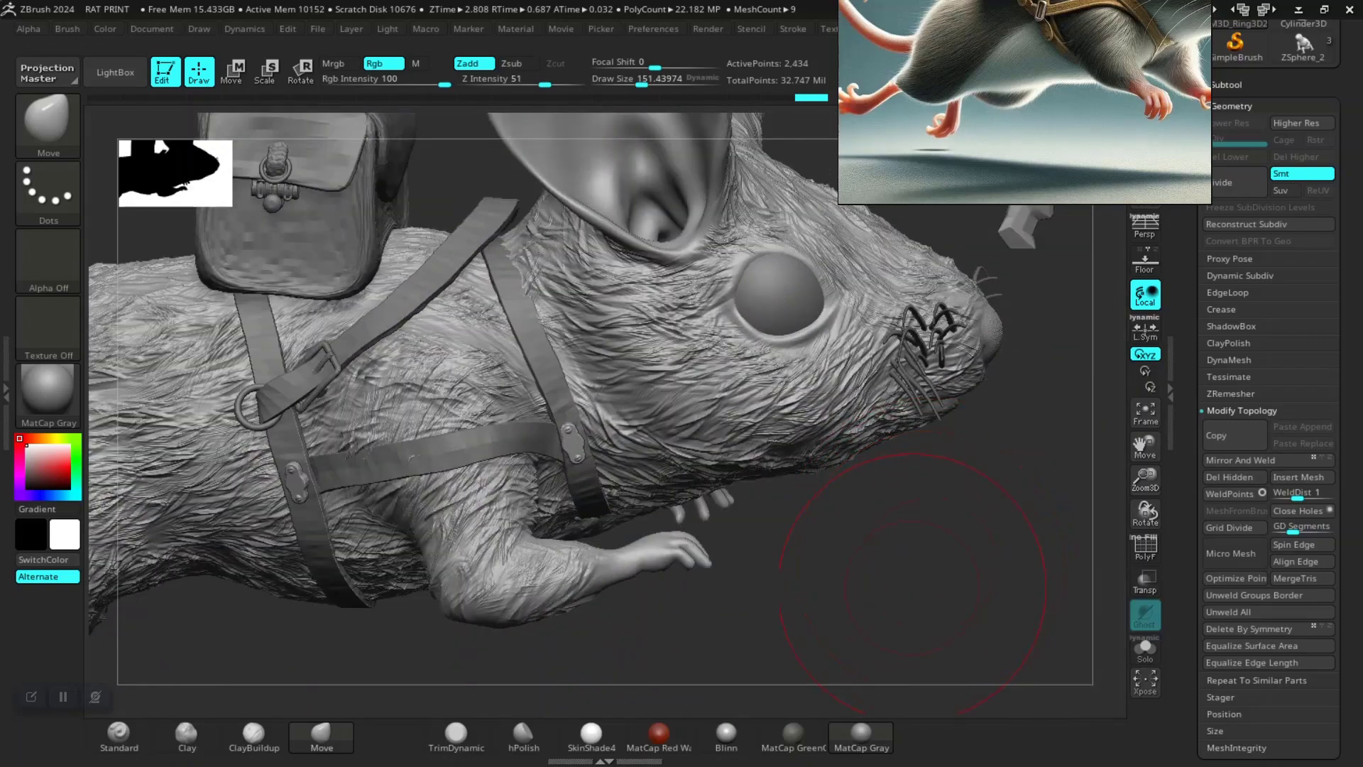
{"action": "mouse_move", "coordinate": [912, 586]}
{"action": "left_mouse_down"}
{"action": "mouse_move", "coordinate": [540, 497]}
{"action": "mouse_move", "coordinate": [845, 624]}
{"action": "mouse_move", "coordinate": [943, 483]}
{"action": "left_mouse_up"}
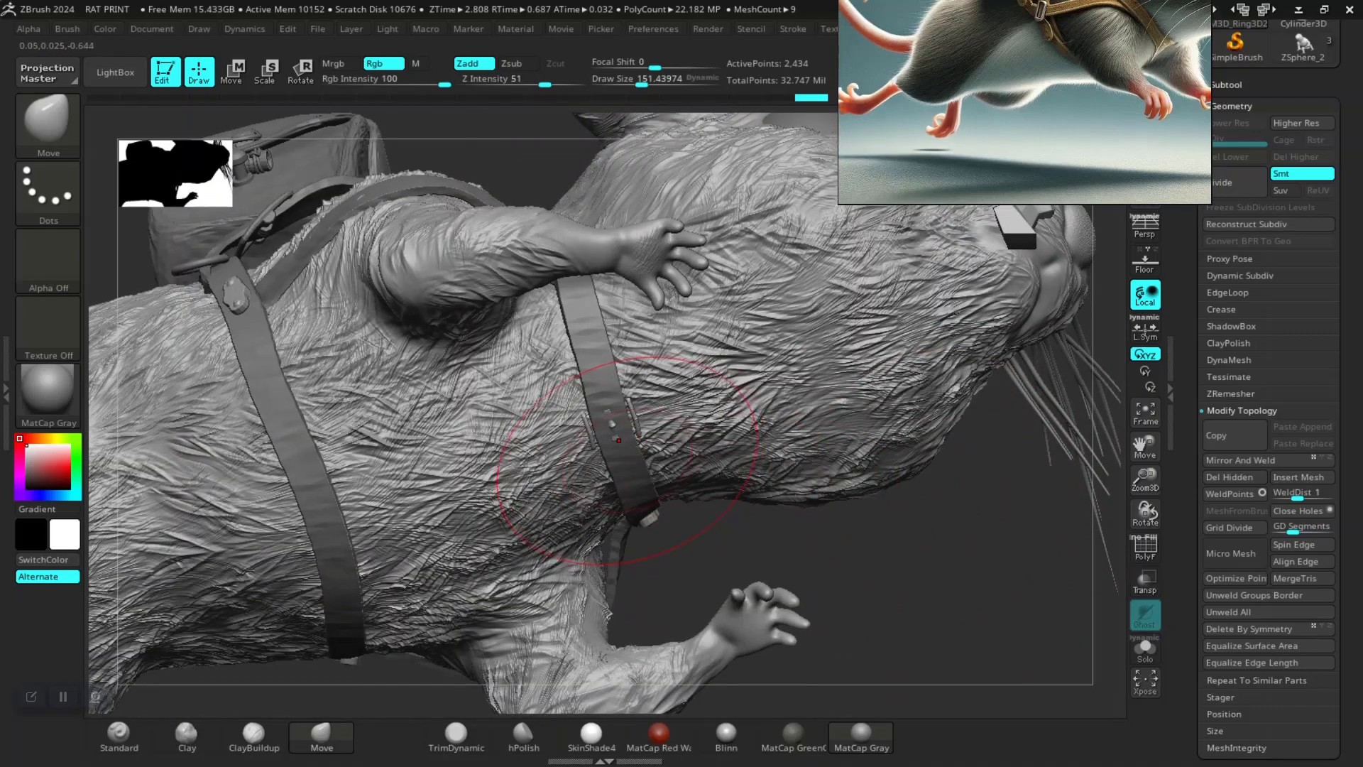
{"action": "left_click", "coordinate": [622, 453], "text": "alt"}
{"action": "left_click", "coordinate": [637, 424], "text": "alt"}
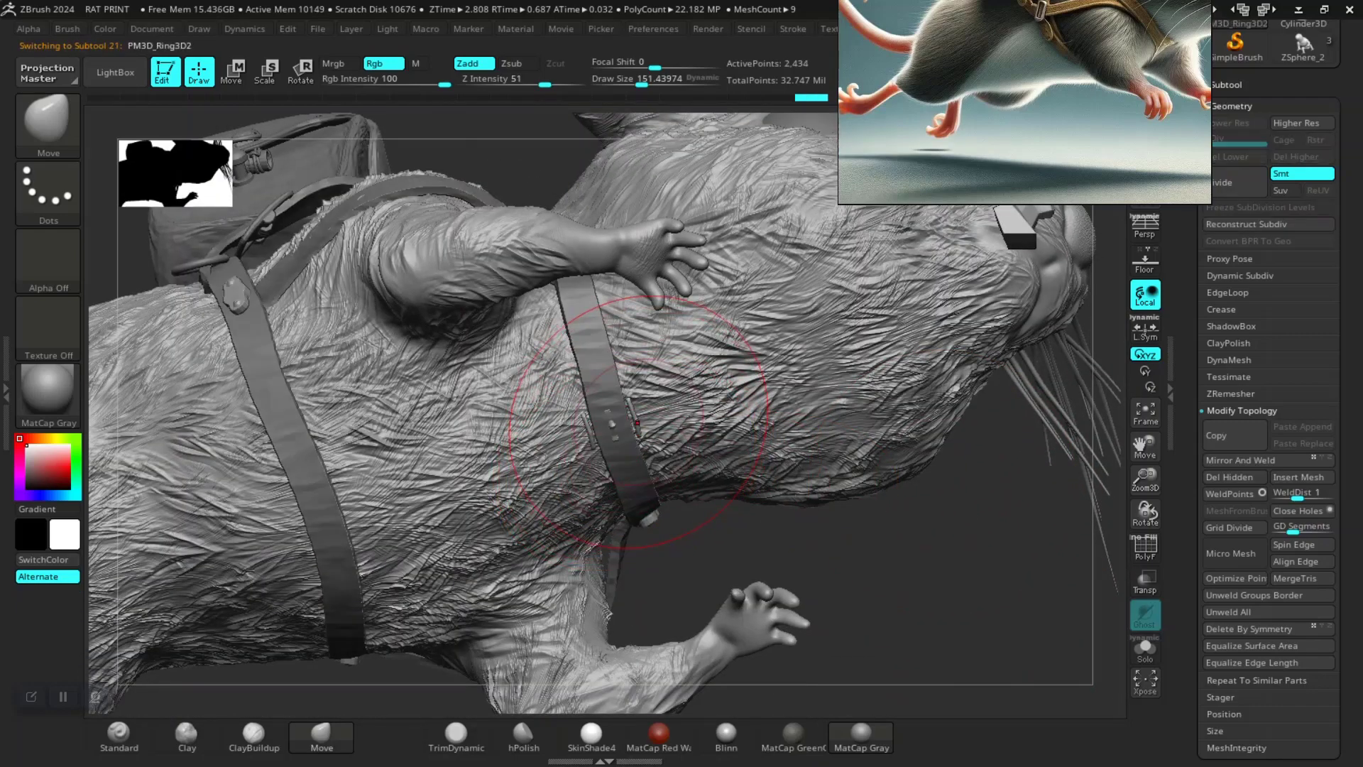
Mask around the strap buckle and nudge its tab slightly upward
{"action": "right_click_drag", "start_coordinate": [637, 436], "coordinate": [638, 436]}
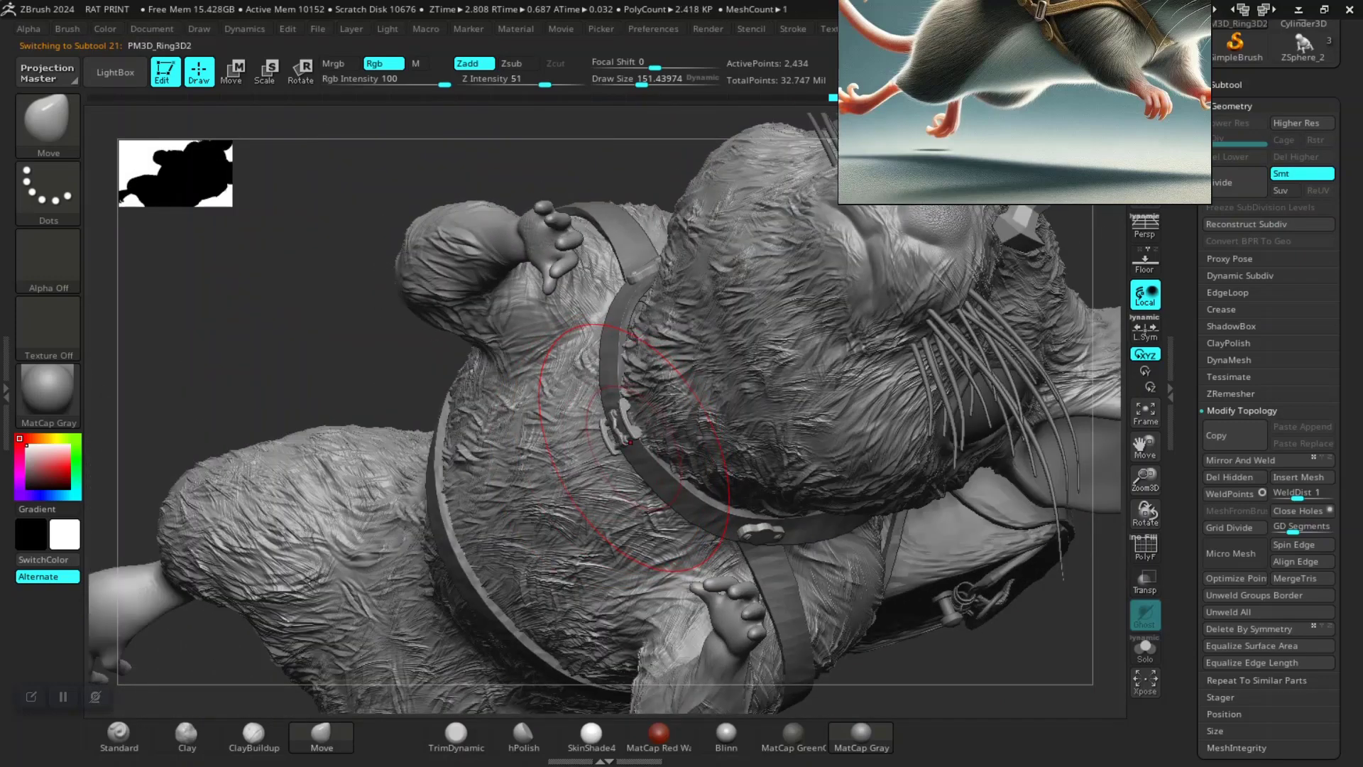
{"action": "right_click_drag", "start_coordinate": [434, 450], "coordinate": [497, 426]}
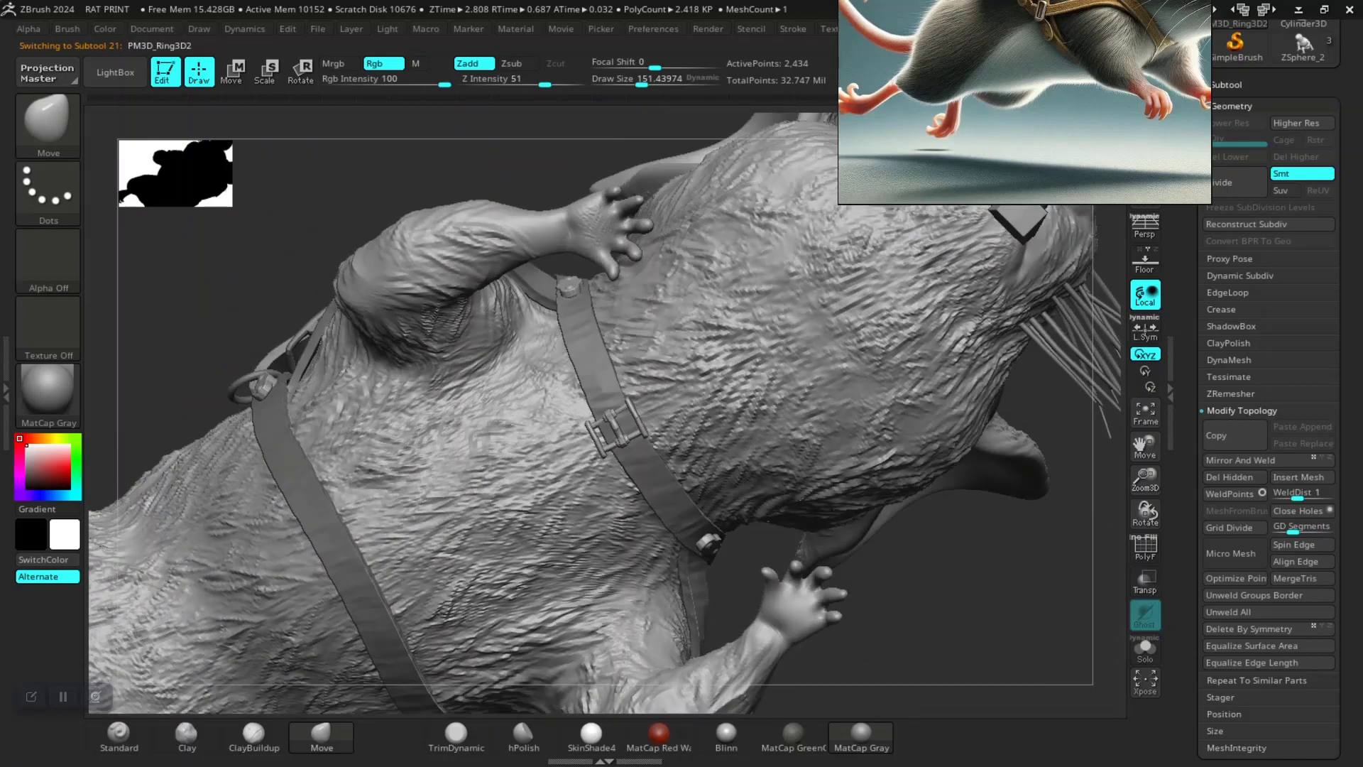
{"action": "mouse_move", "coordinate": [497, 426]}
{"action": "right_mouse_down"}
{"action": "mouse_move", "coordinate": [708, 540]}
{"action": "mouse_move", "coordinate": [962, 540]}
{"action": "right_mouse_up"}
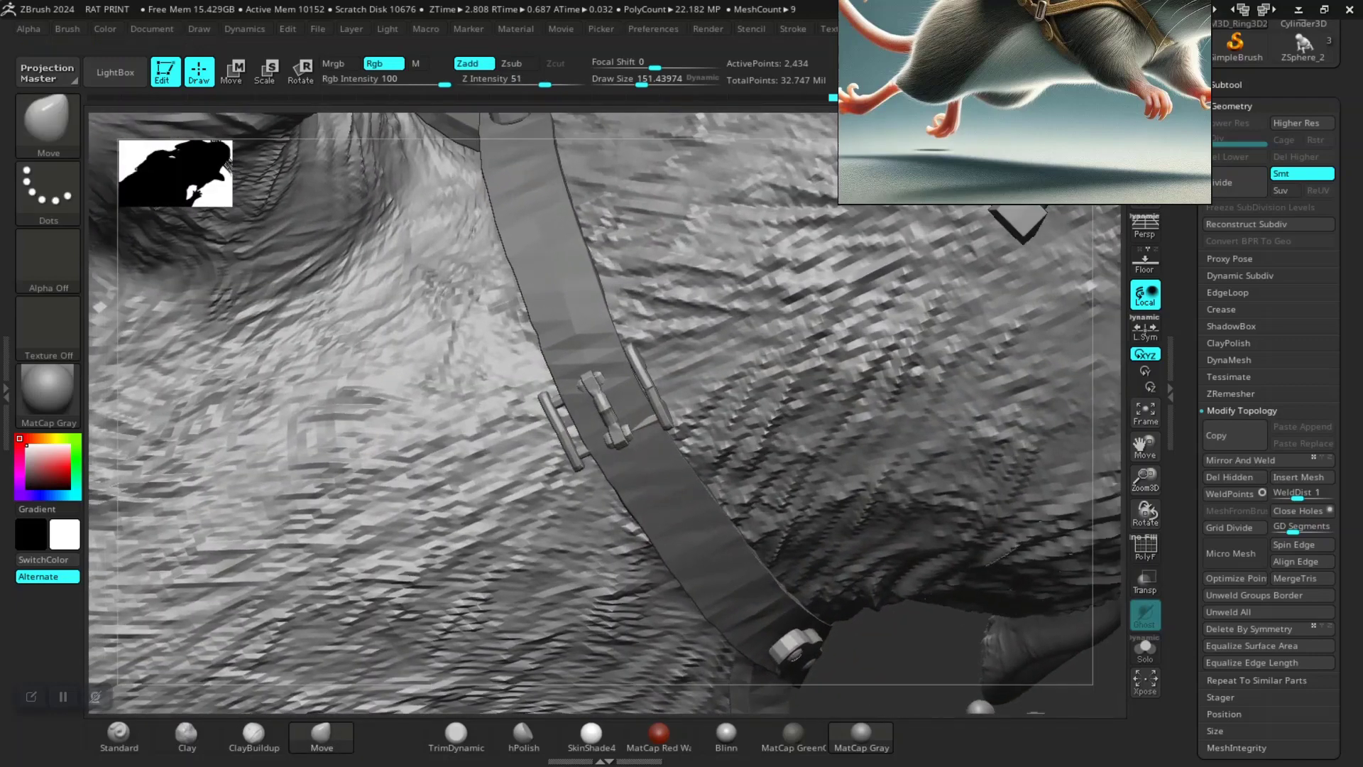
{"action": "mouse_move", "coordinate": [949, 675]}
{"action": "right_mouse_down"}
{"action": "mouse_move", "coordinate": [639, 497]}
{"action": "mouse_move", "coordinate": [791, 547]}
{"action": "right_mouse_up"}
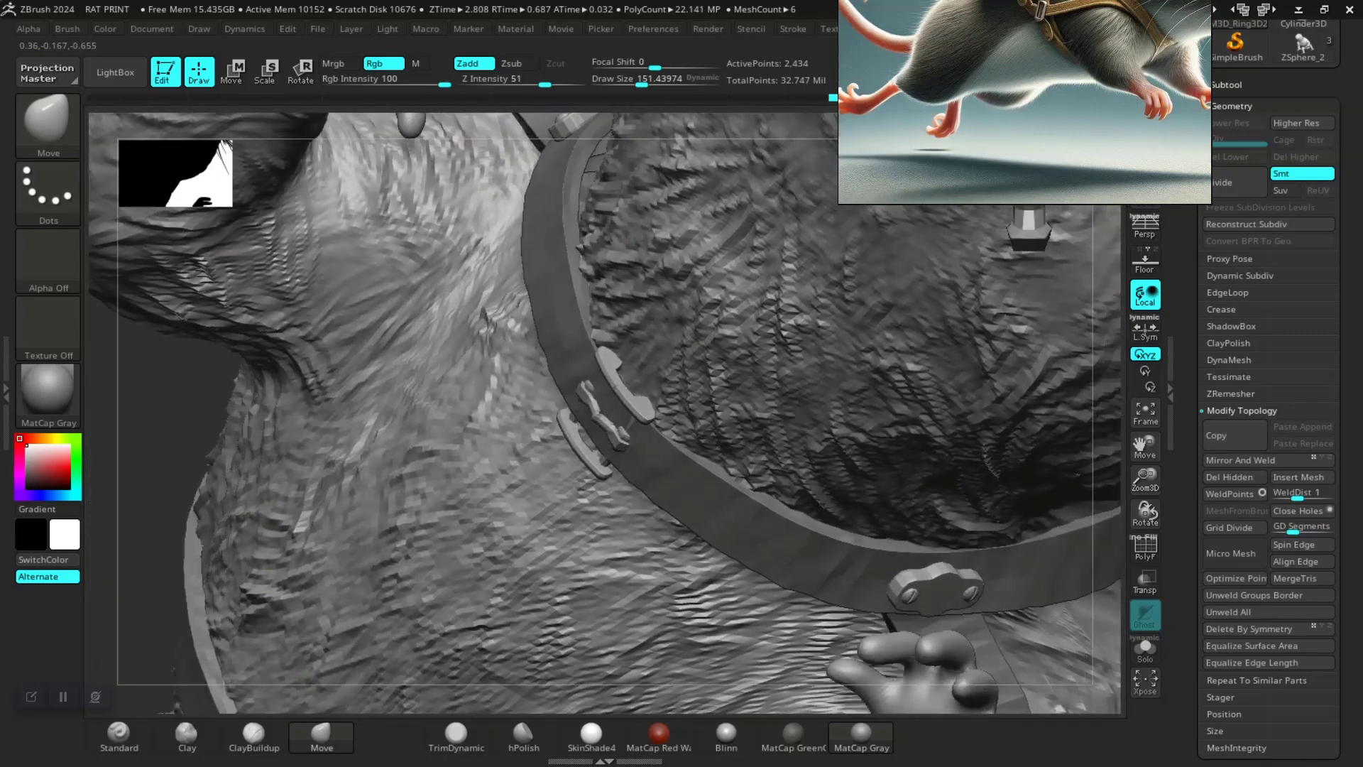
{"action": "mouse_move", "coordinate": [791, 548]}
{"action": "right_mouse_down"}
{"action": "mouse_move", "coordinate": [795, 581]}
{"action": "mouse_move", "coordinate": [872, 595]}
{"action": "right_mouse_up"}
{"action": "key", "text": "ctrl"}
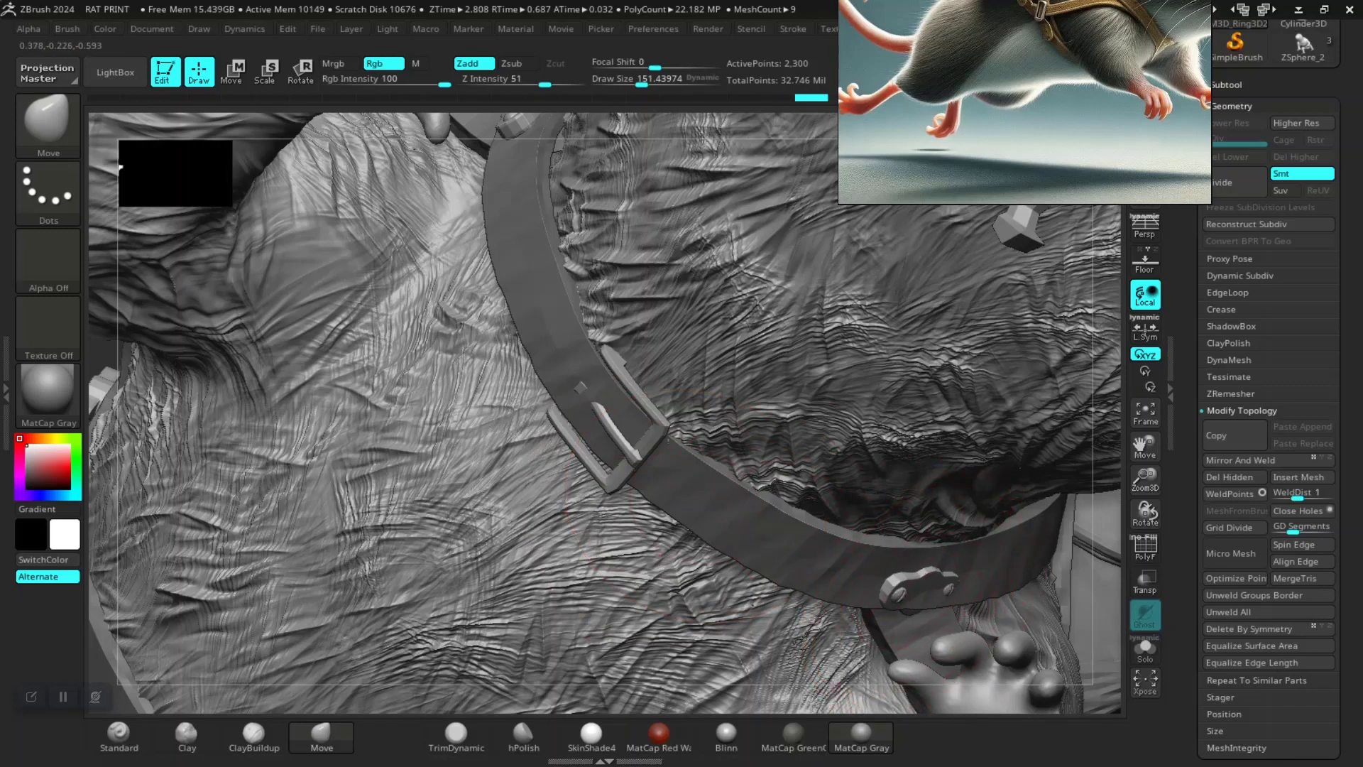
{"action": "left_click_drag", "start_coordinate": [915, 590], "coordinate": [917, 581]}
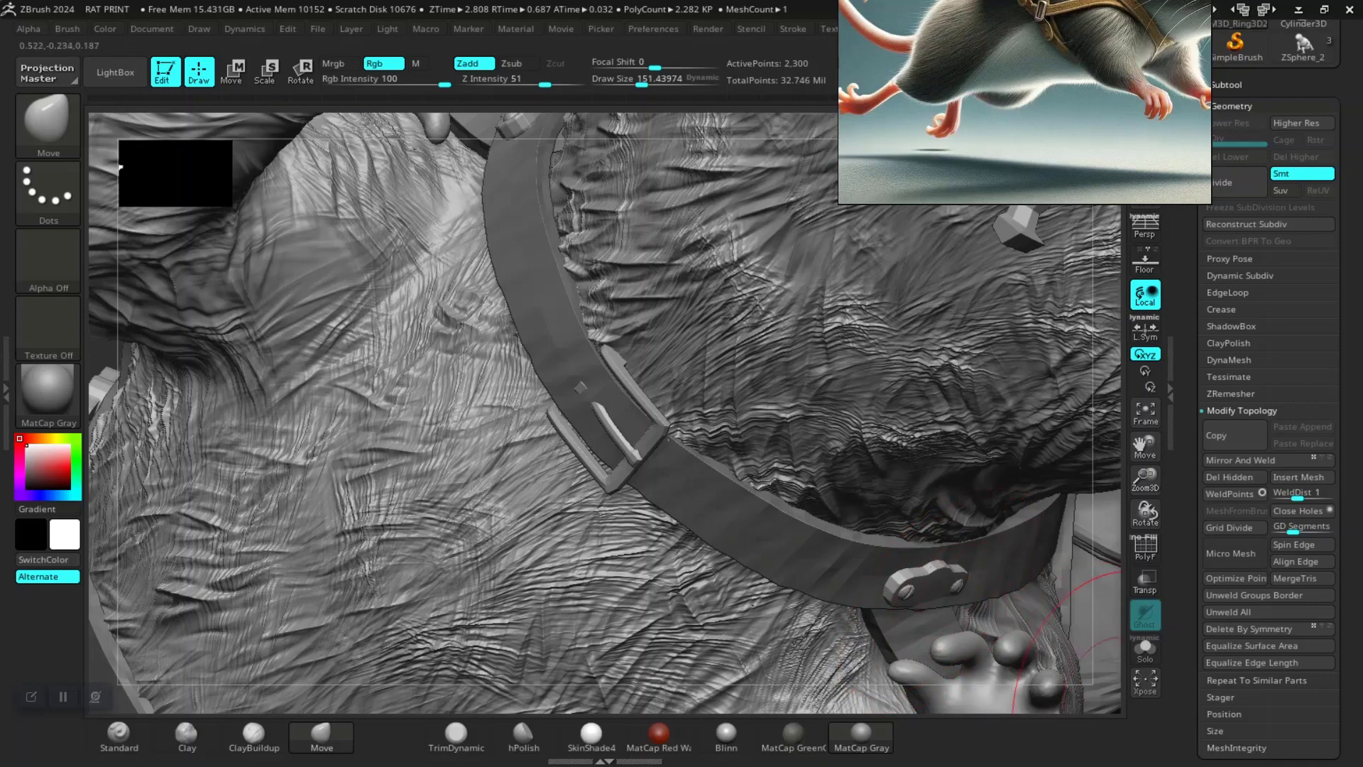
{"action": "left_click_drag", "start_coordinate": [1145, 480], "coordinate": [1145, 525]}
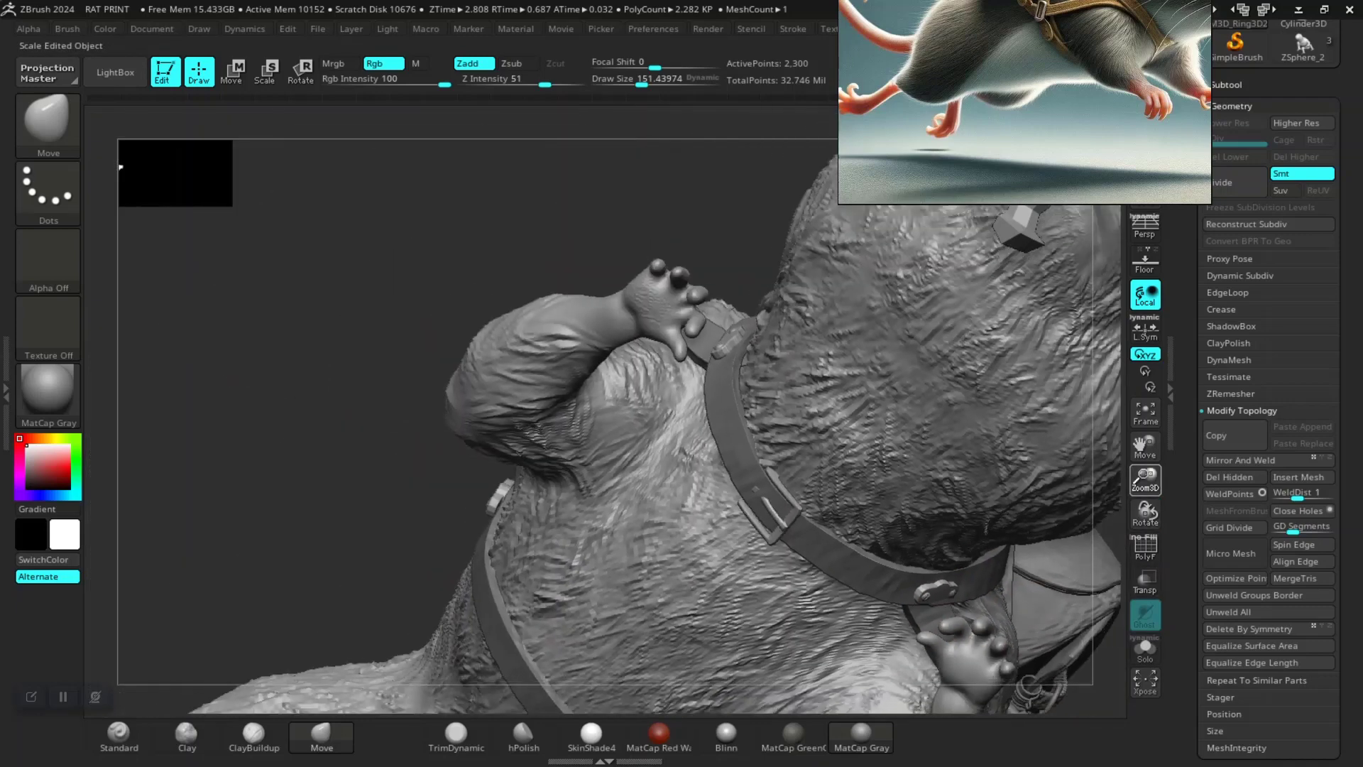
{"action": "mouse_move", "coordinate": [284, 426]}
{"action": "left_mouse_down"}
{"action": "mouse_move", "coordinate": [637, 556]}
{"action": "mouse_move", "coordinate": [941, 584]}
{"action": "left_mouse_up"}
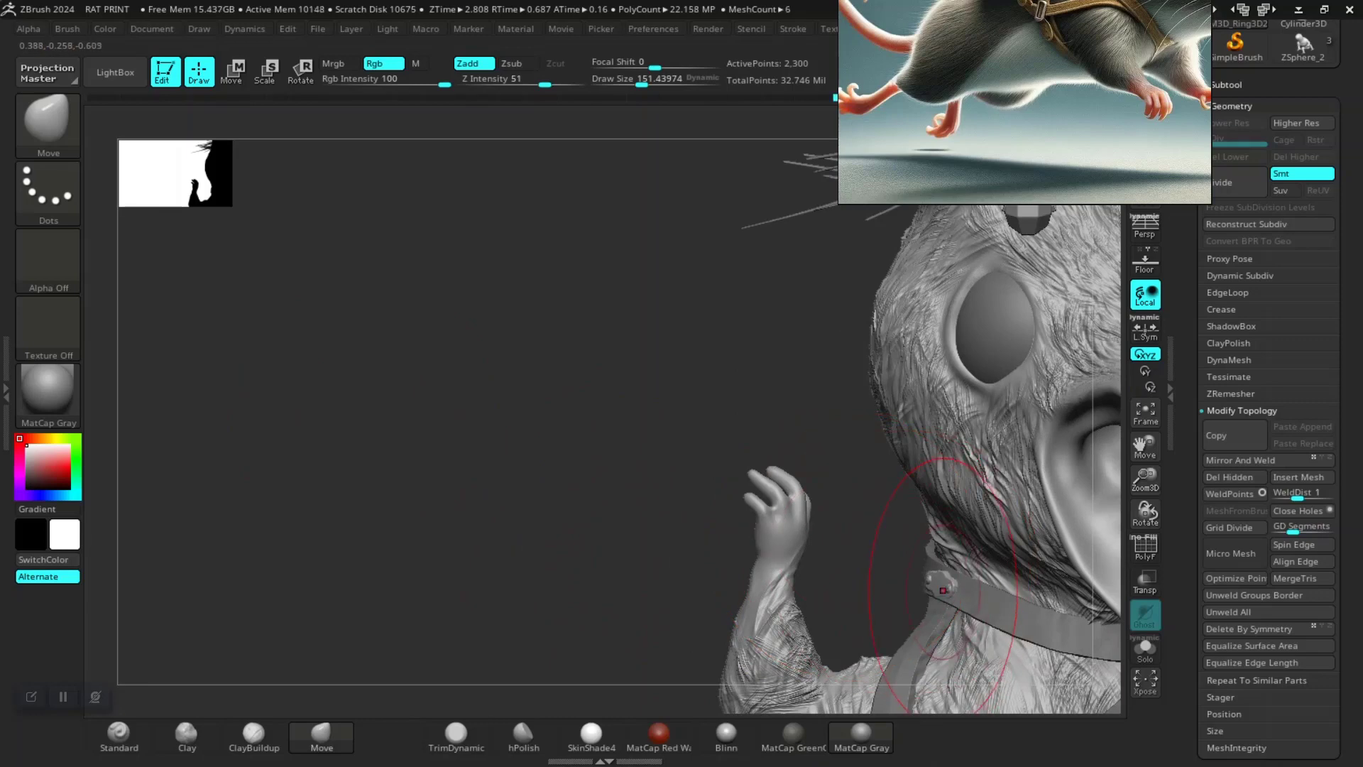
{"action": "left_click_drag", "start_coordinate": [564, 525], "coordinate": [807, 487]}
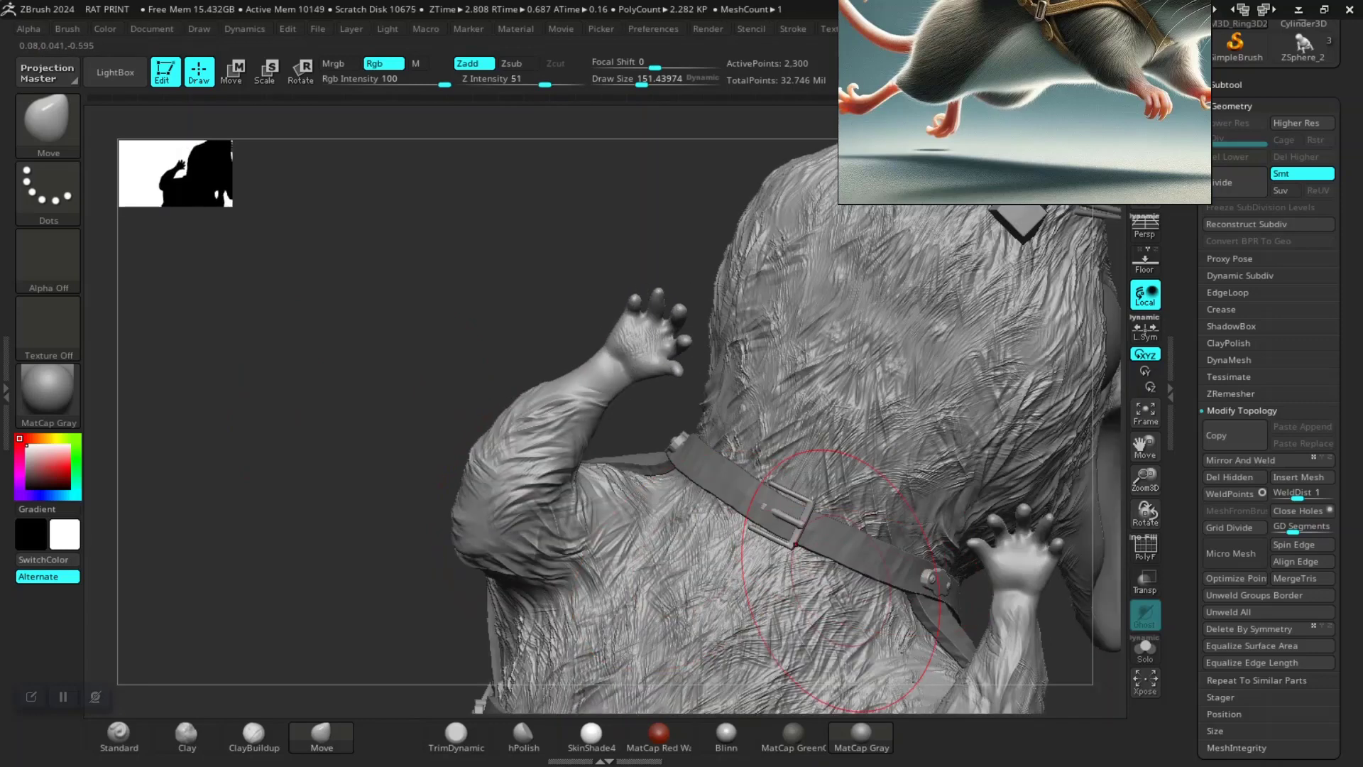
{"action": "left_click_drag", "start_coordinate": [397, 497], "coordinate": [587, 541]}
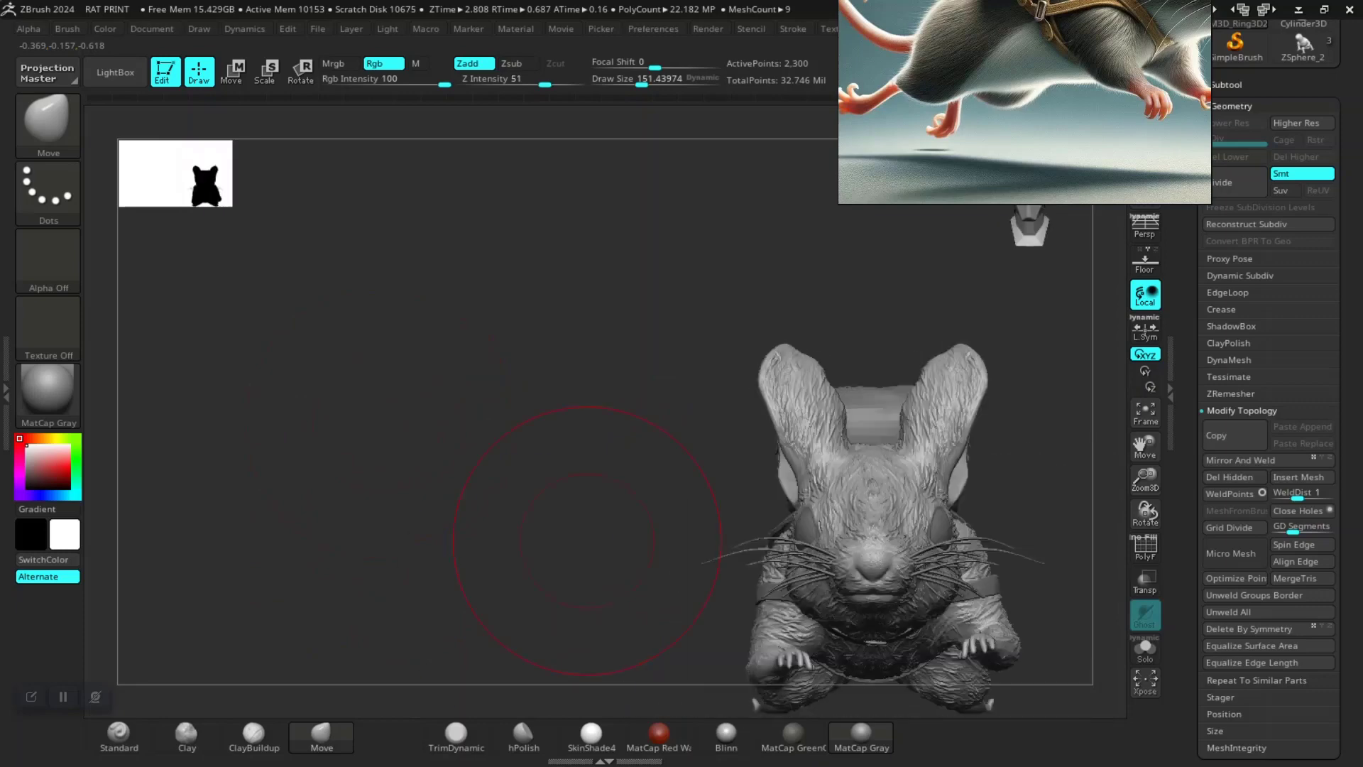
{"action": "left_click_drag", "start_coordinate": [629, 469], "coordinate": [647, 526]}
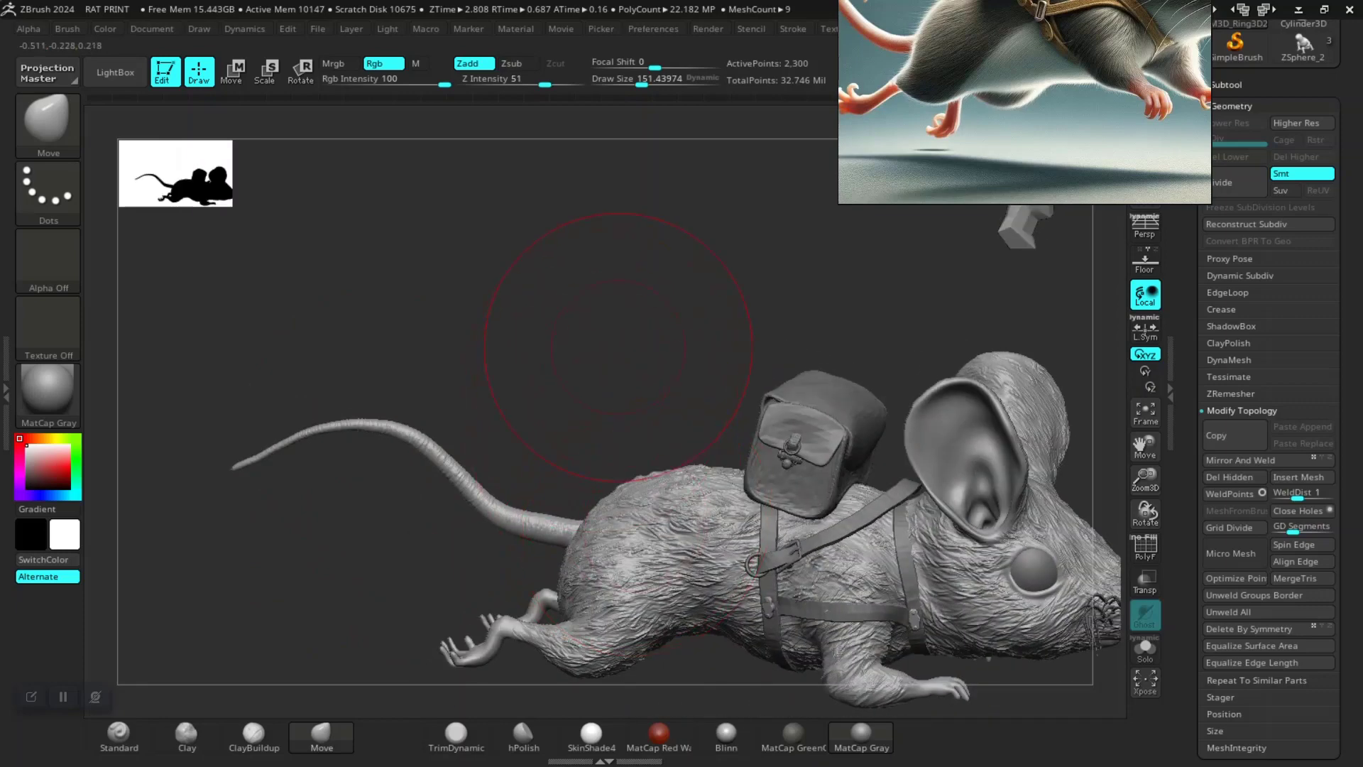
{"action": "left_click_drag", "start_coordinate": [618, 348], "coordinate": [693, 561], "text": "alt"}
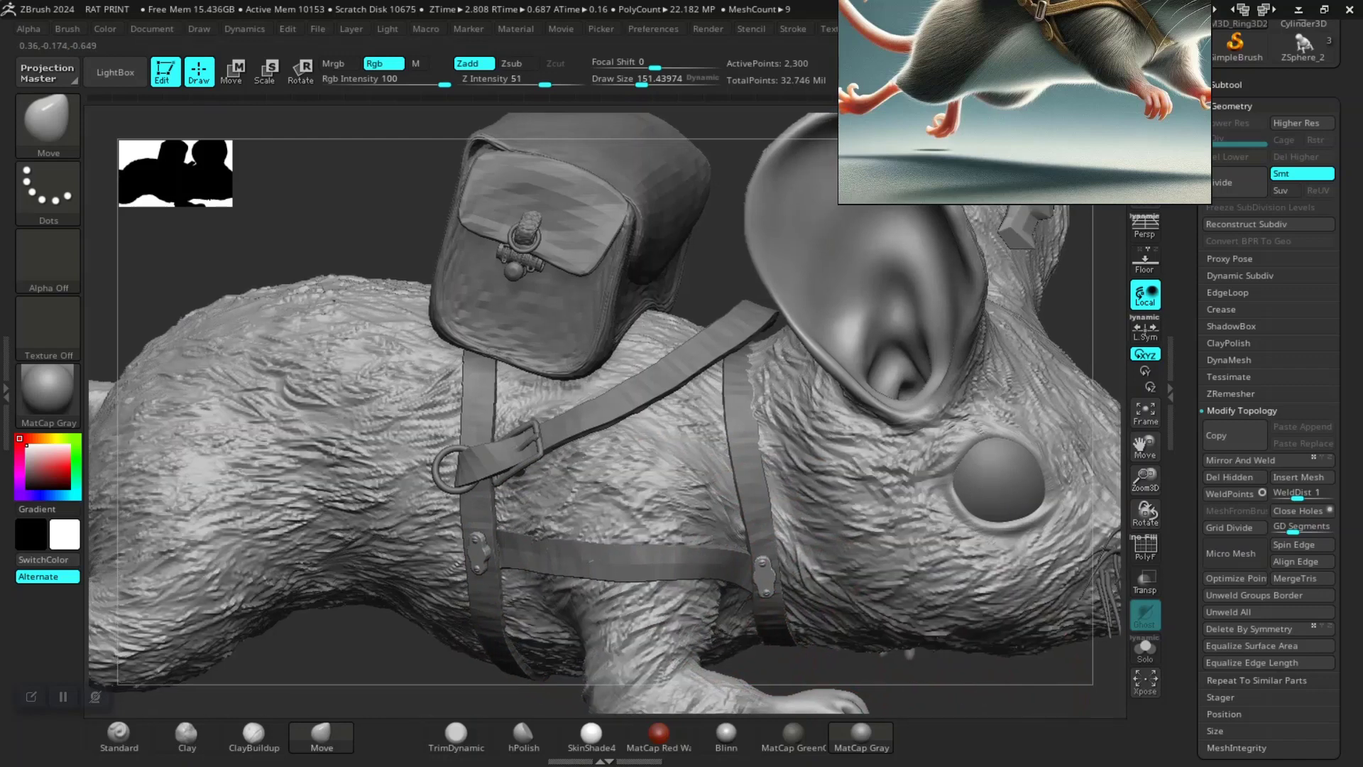
{"action": "mouse_move", "coordinate": [944, 639]}
{"action": "left_mouse_down", "text": "alt"}
{"action": "mouse_move", "coordinate": [923, 355]}
{"action": "mouse_move", "coordinate": [920, 628]}
{"action": "left_mouse_up", "text": "alt"}
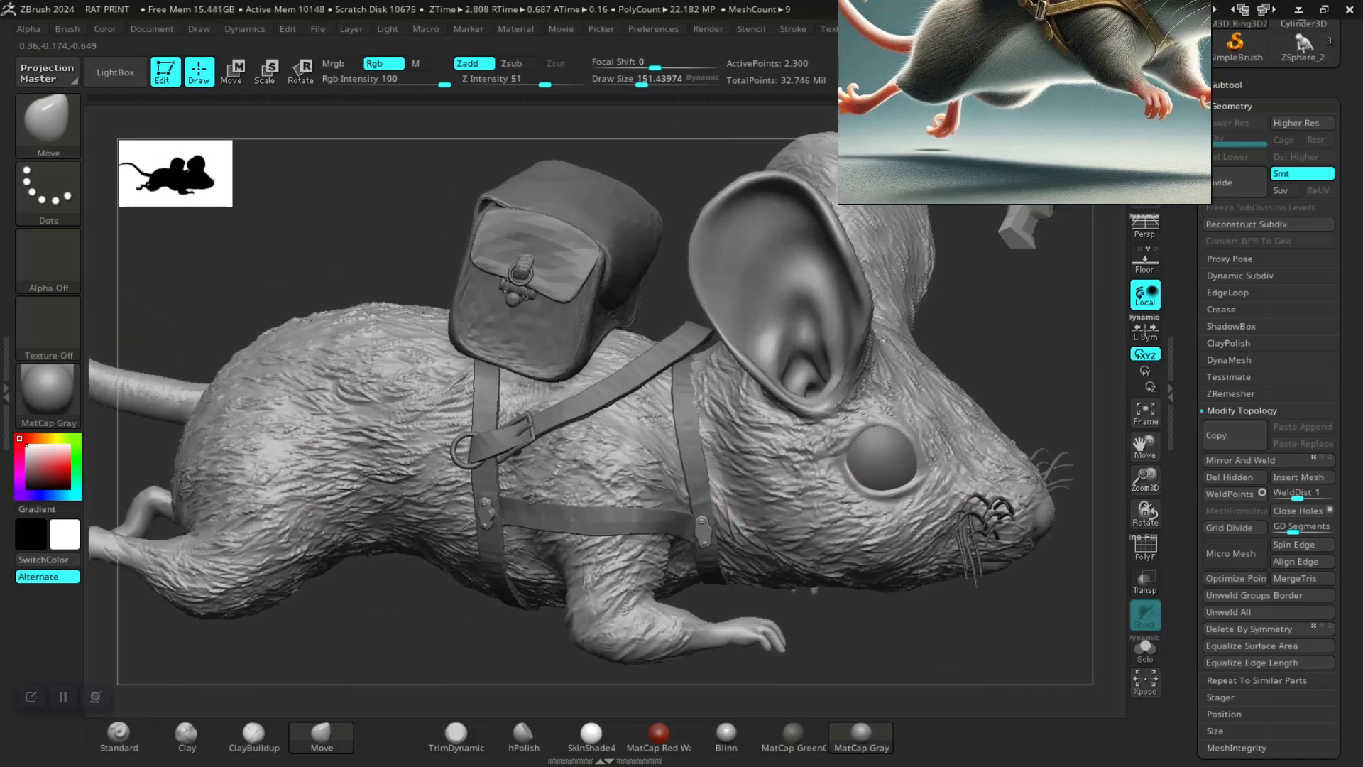
{"action": "left_click", "coordinate": [856, 543], "text": "alt"}
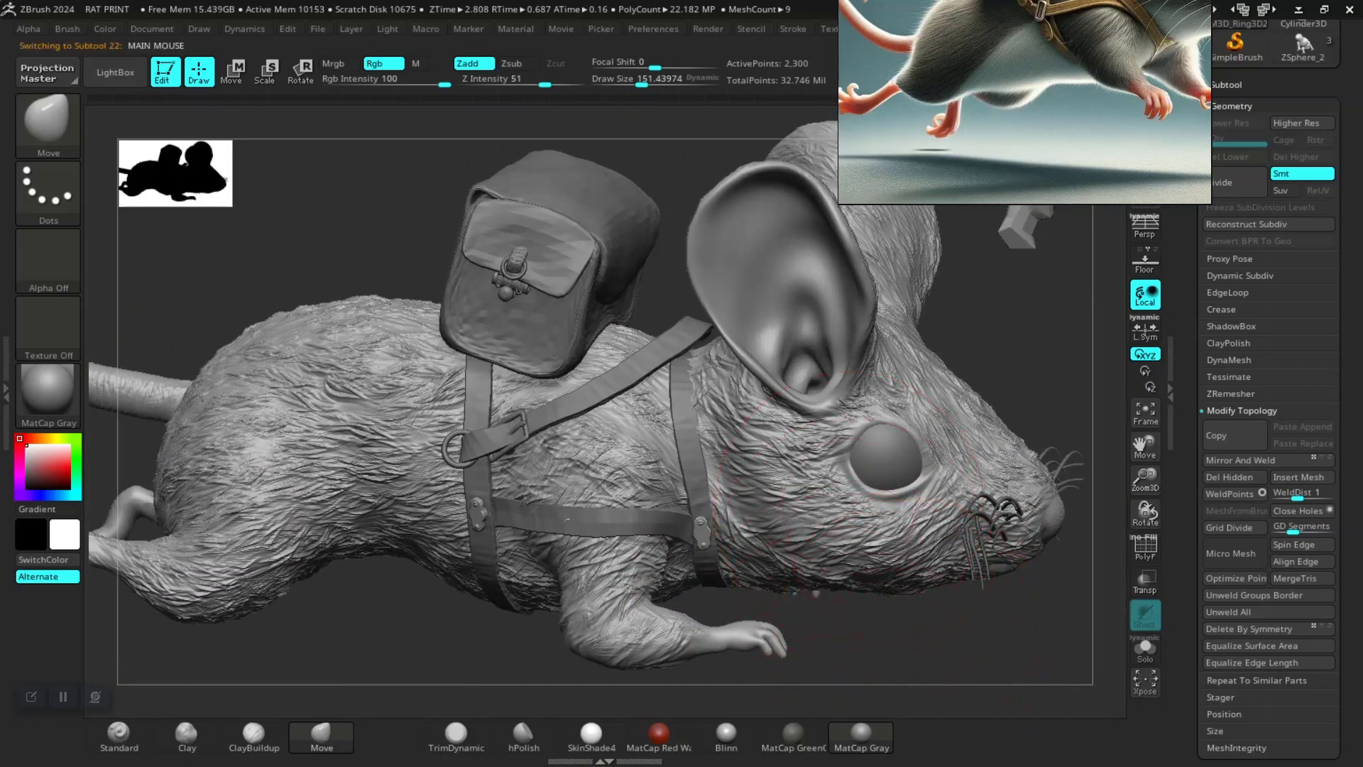
{"action": "left_click", "coordinate": [687, 458], "text": "alt"}
{"action": "key", "text": "shift+d"}
{"action": "key", "text": "shift+d"}
{"action": "key", "text": "shift+d"}
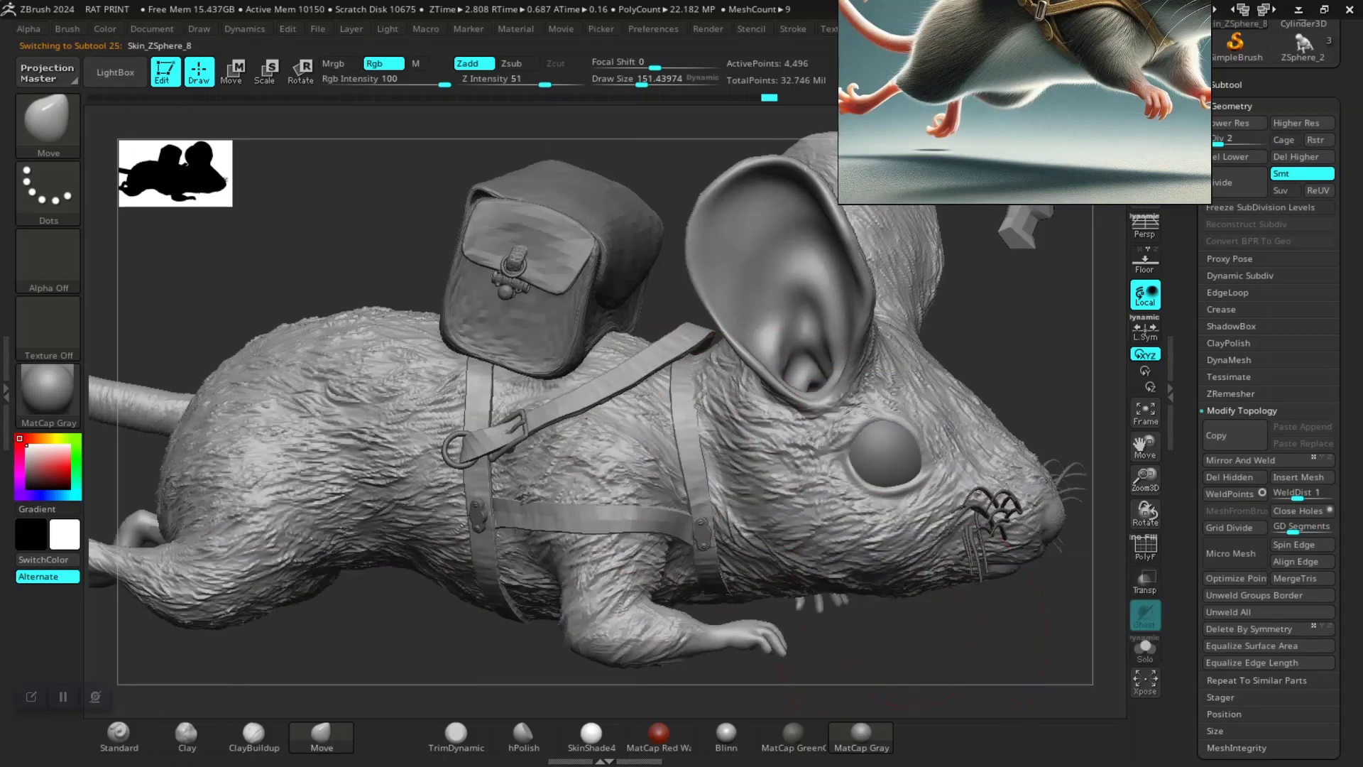
{"action": "right_click_drag", "start_coordinate": [717, 462], "coordinate": [686, 431]}
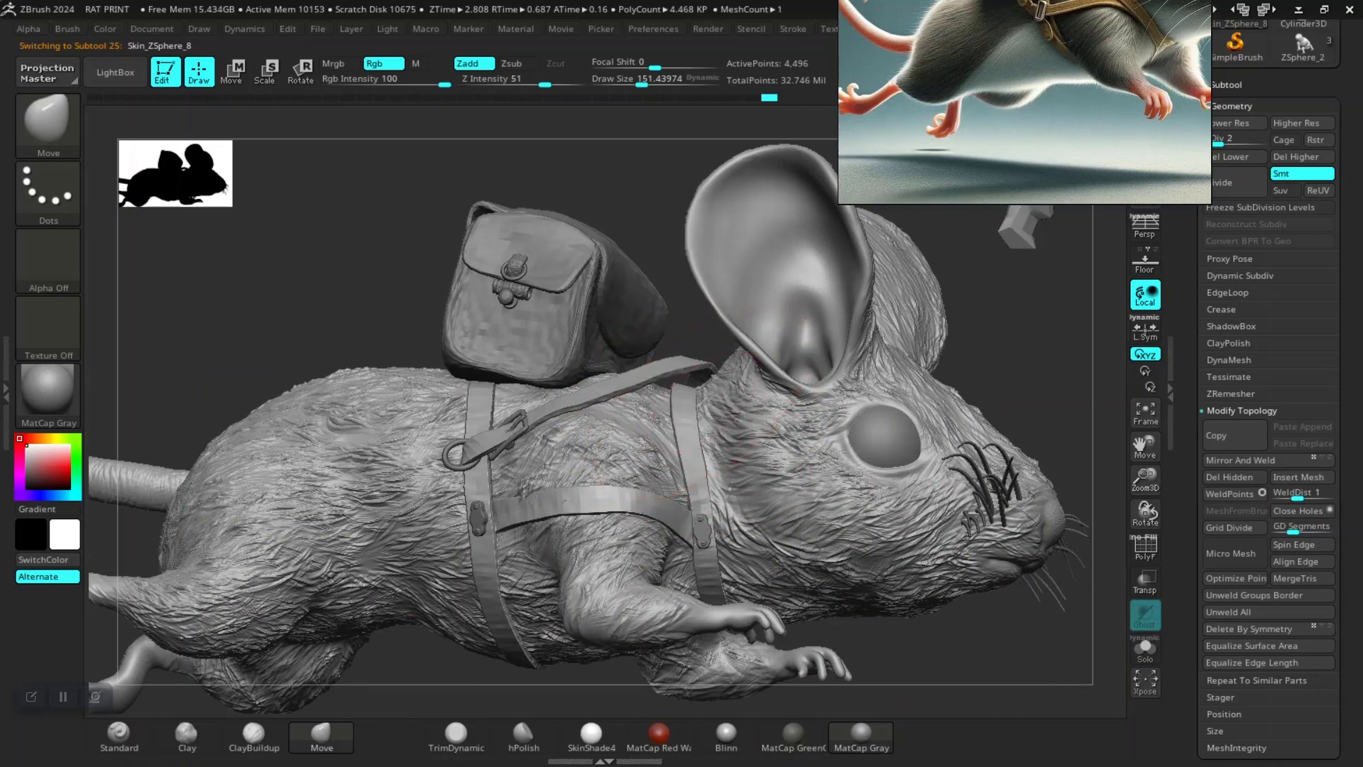
{"action": "key", "text": "f"}
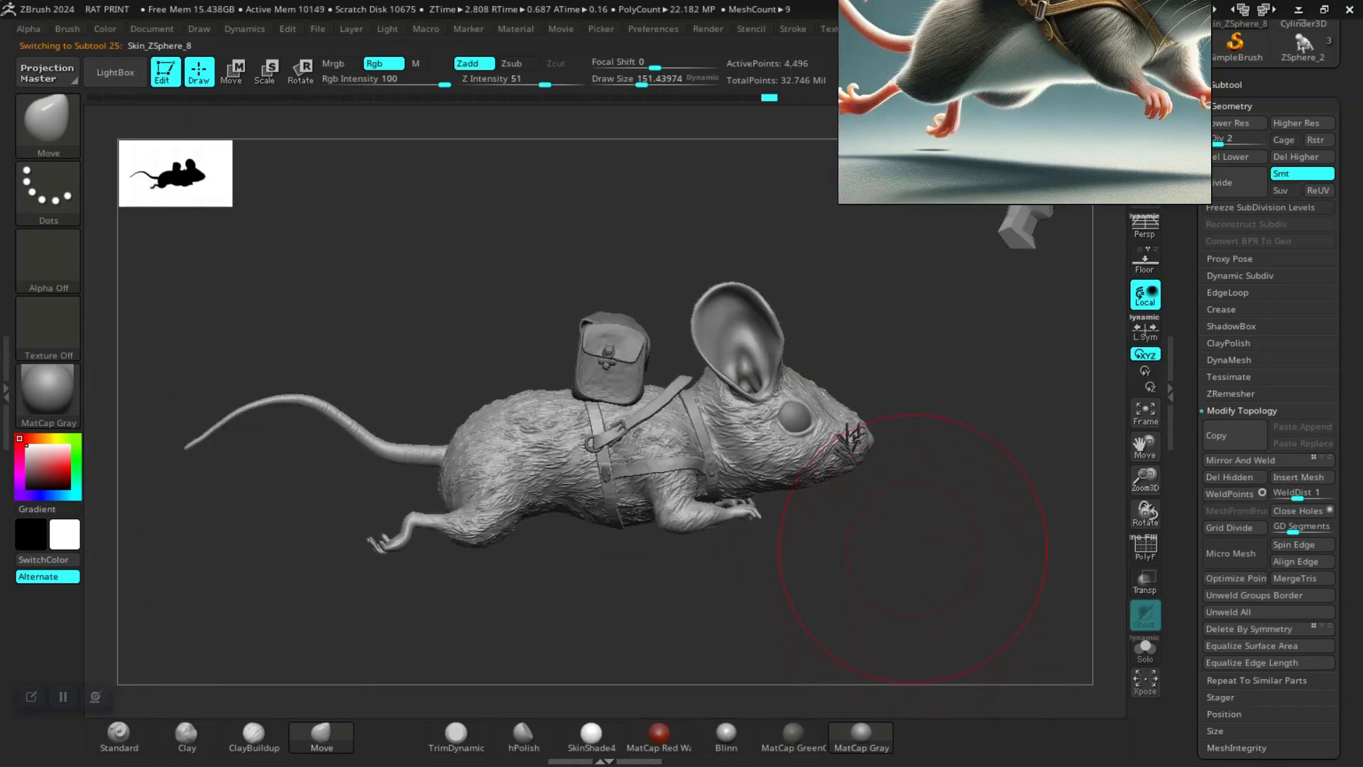
{"action": "right_click_drag", "start_coordinate": [829, 533], "coordinate": [913, 563]}
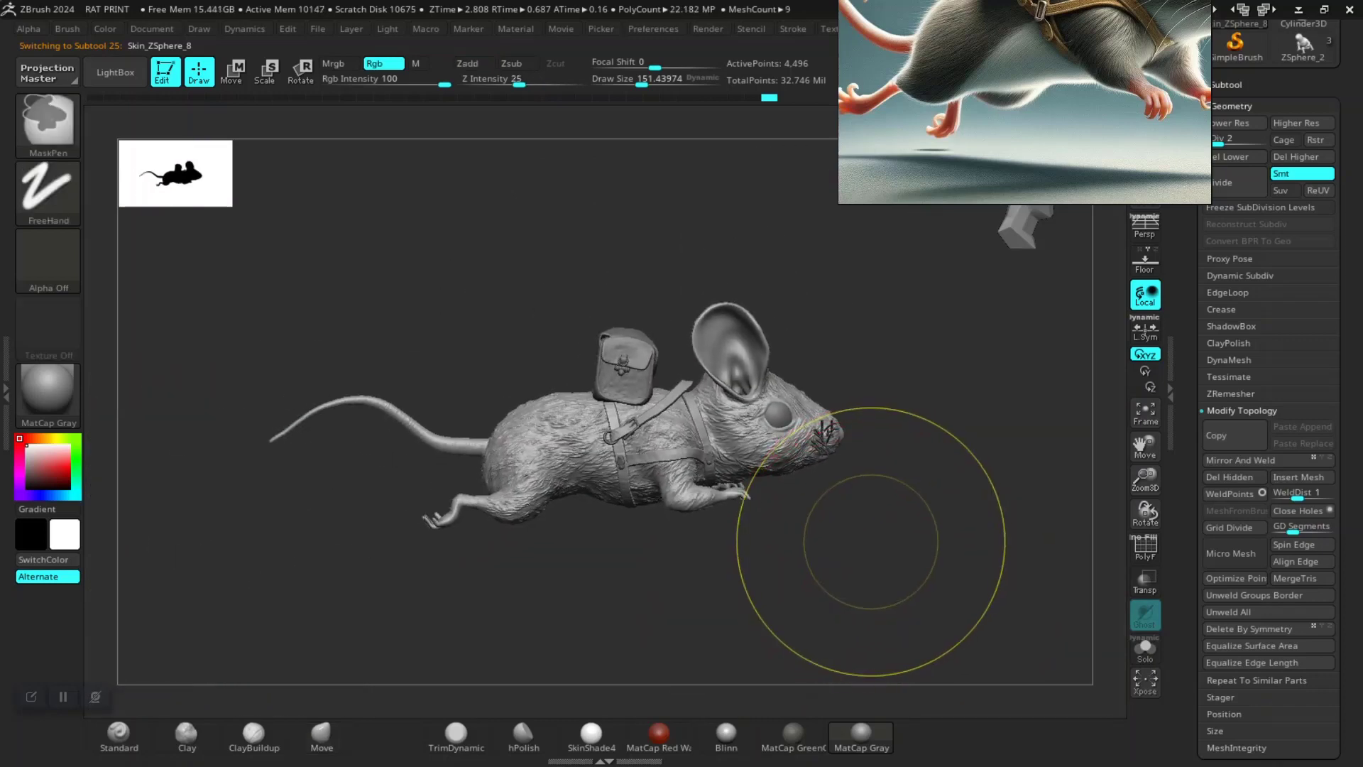
Save under the existing name RAT PRINT and confirm replacing the old file
{"action": "key", "text": "ctrl+s"}
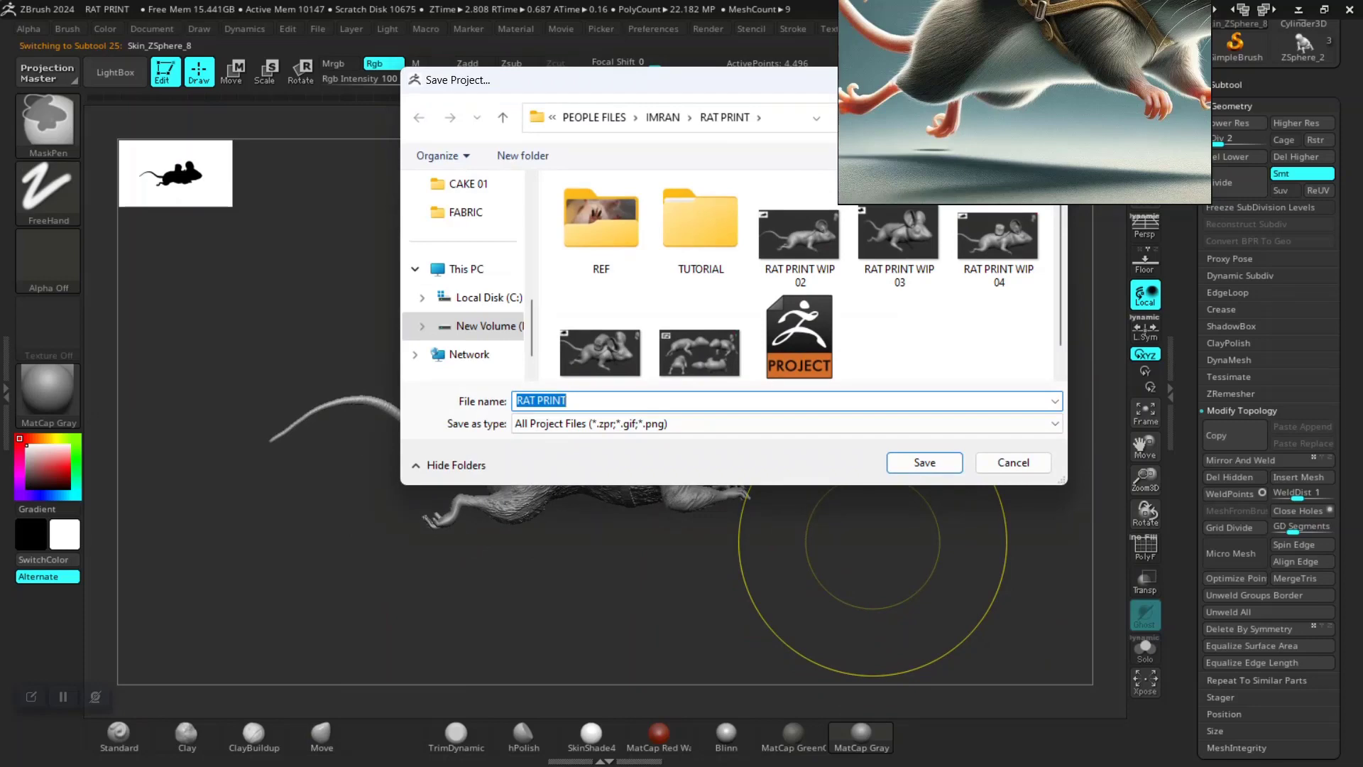
{"action": "key", "text": "Return"}
{"action": "key", "text": "Left"}
{"action": "key", "text": "Return"}
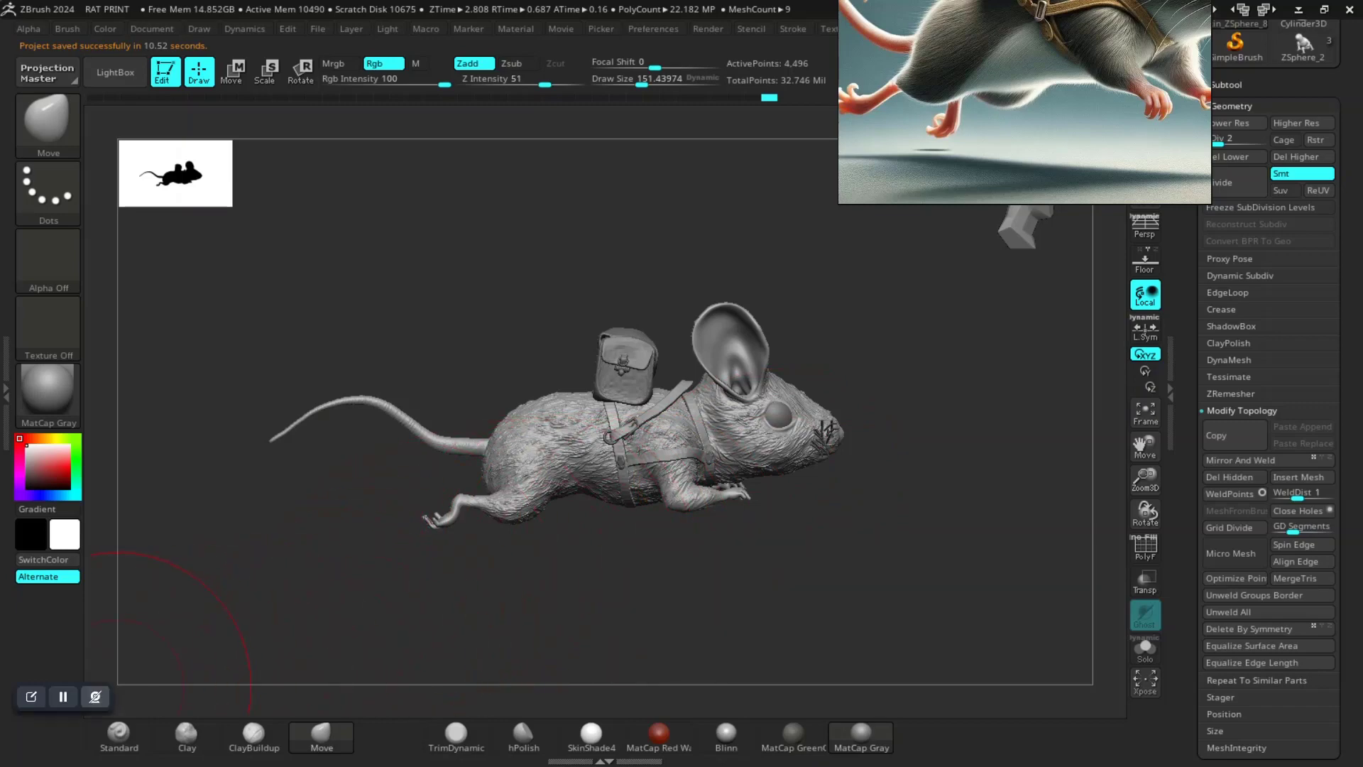
Raise the MAIN MOUSE body to its highest subdivision level
{"action": "scroll", "coordinate": [563, 533], "scroll_direction": "up", "scroll_amount": 5}
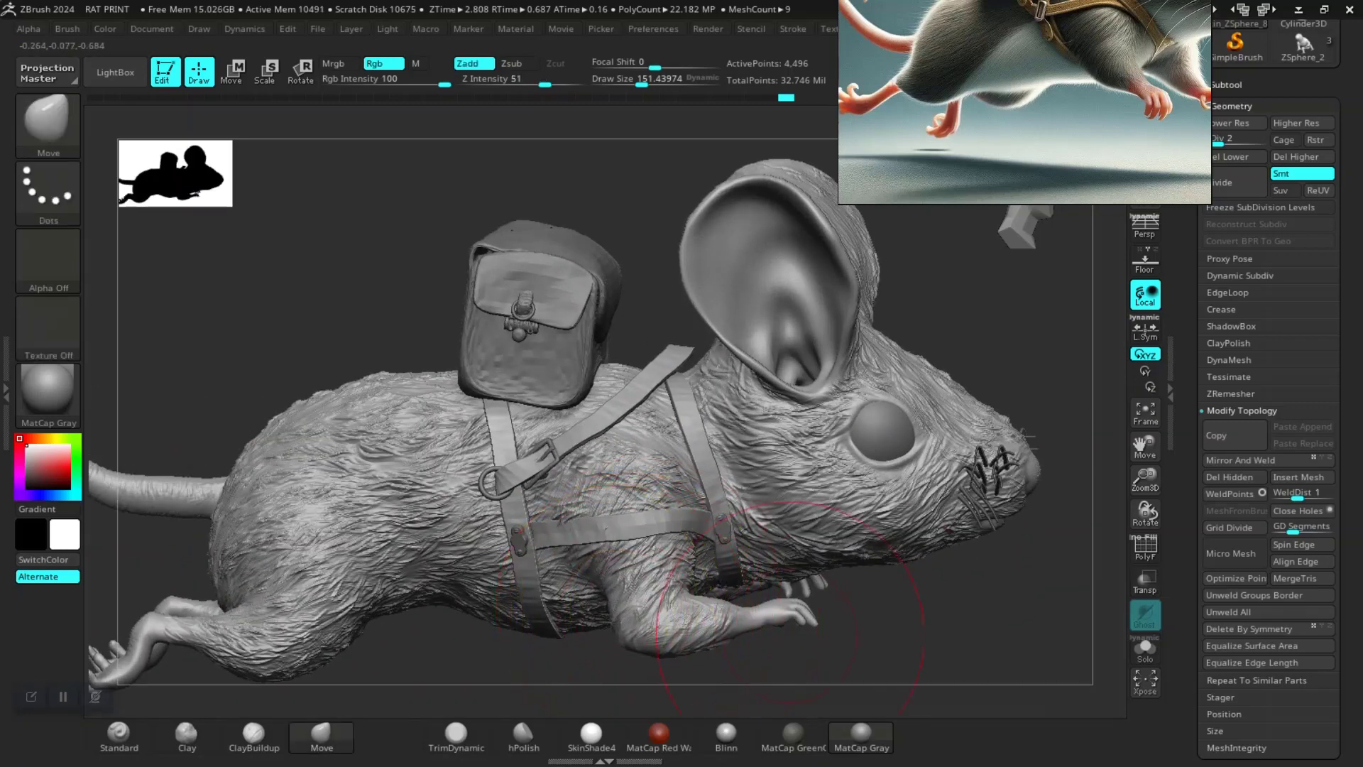
{"action": "scroll", "coordinate": [633, 538], "scroll_direction": "down", "scroll_amount": 3}
{"action": "scroll", "coordinate": [548, 596], "scroll_direction": "down", "scroll_amount": 1}
{"action": "left_click", "coordinate": [547, 596], "text": "alt"}
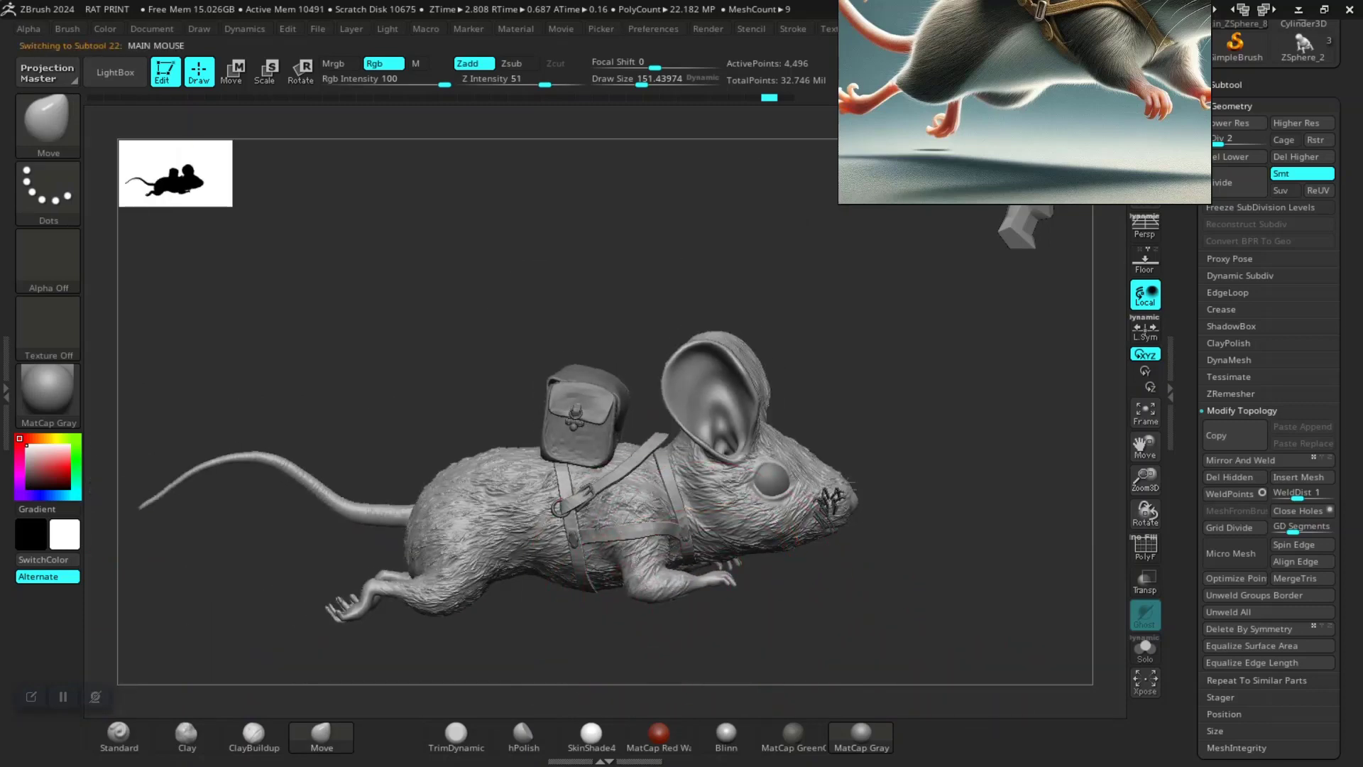
{"action": "key", "text": "d"}
{"action": "key", "text": "d"}
{"action": "key", "text": "d"}
Raise the Skin_ZSphere_8 straps to subdivision level 6, about 1.144 million points
{"action": "scroll", "coordinate": [586, 639], "scroll_direction": "up", "scroll_amount": 1}
{"action": "scroll", "coordinate": [586, 639], "scroll_direction": "up", "scroll_amount": 2}
{"action": "scroll", "coordinate": [586, 639], "scroll_direction": "up", "scroll_amount": 1}
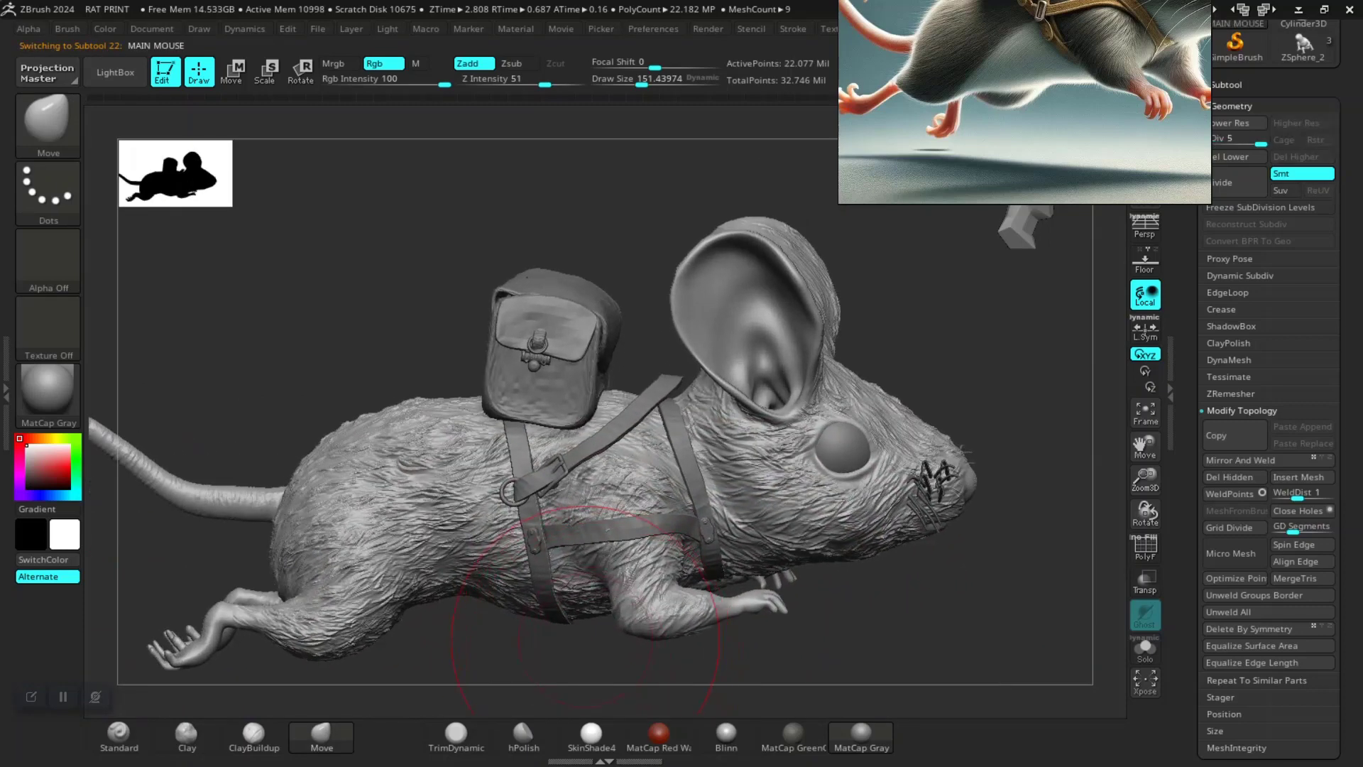
{"action": "scroll", "coordinate": [585, 618], "scroll_direction": "up", "scroll_amount": 2}
{"action": "scroll", "coordinate": [582, 540], "scroll_direction": "up", "scroll_amount": 2}
{"action": "left_click", "coordinate": [614, 522], "text": "alt"}
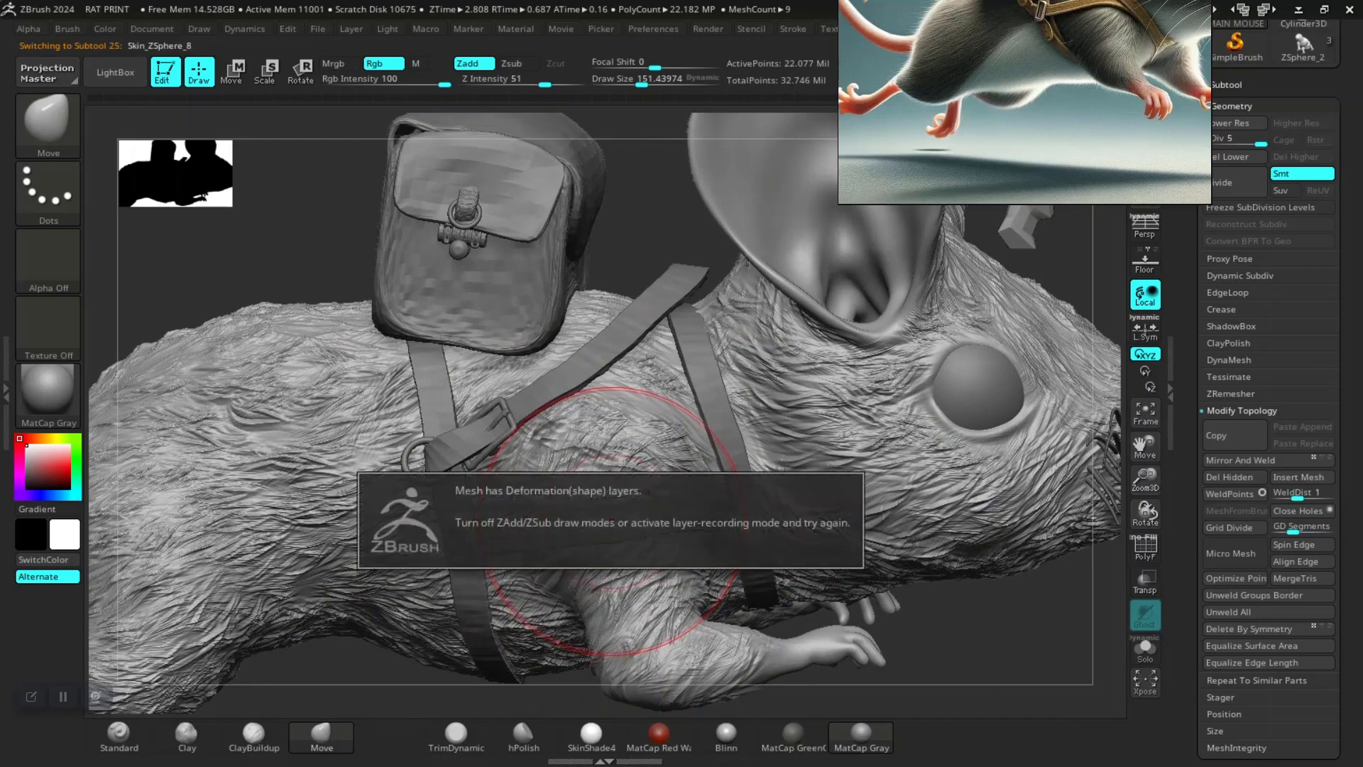
{"action": "key", "text": "d"}
{"action": "key", "text": "d"}
{"action": "key", "text": "d"}
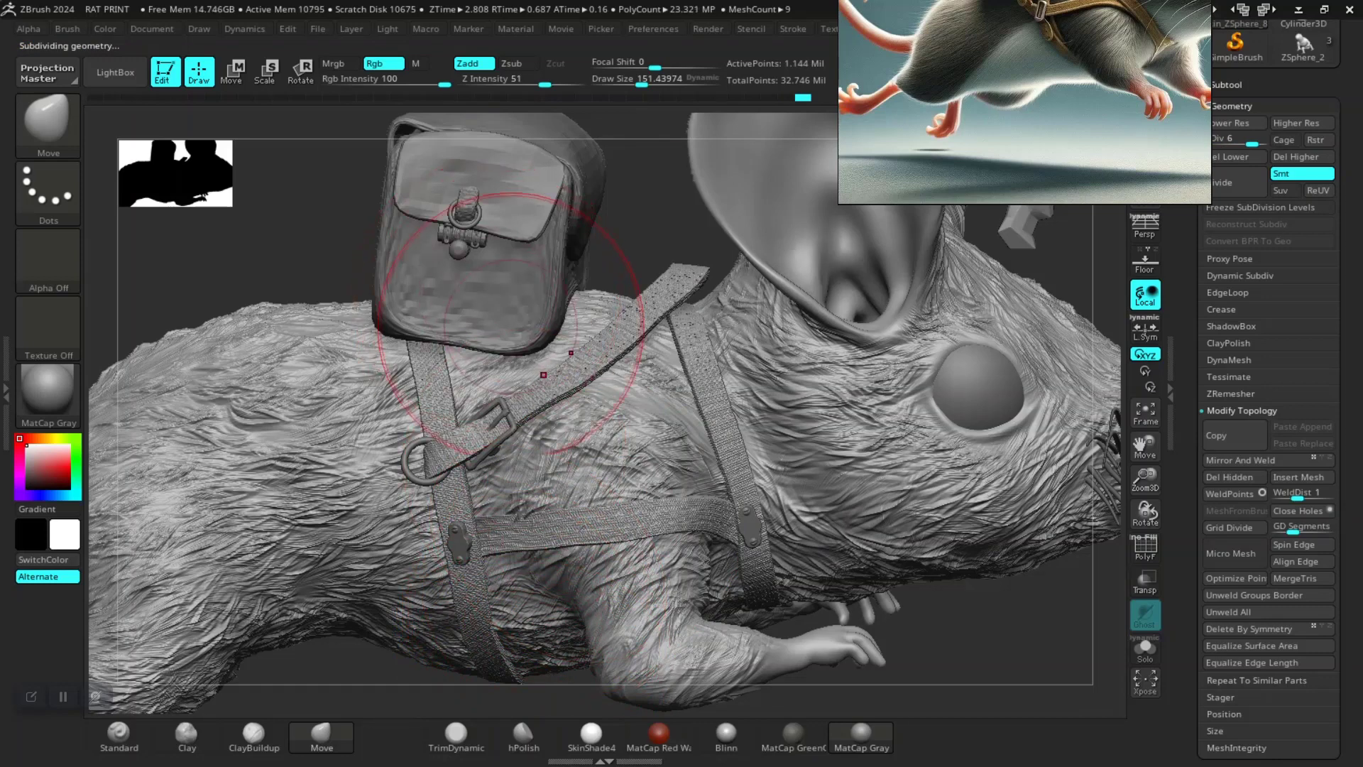
Select the BAG subtool and step up its subdivision level three times for finer fabric detail
{"action": "left_click", "coordinate": [585, 344], "text": "alt"}
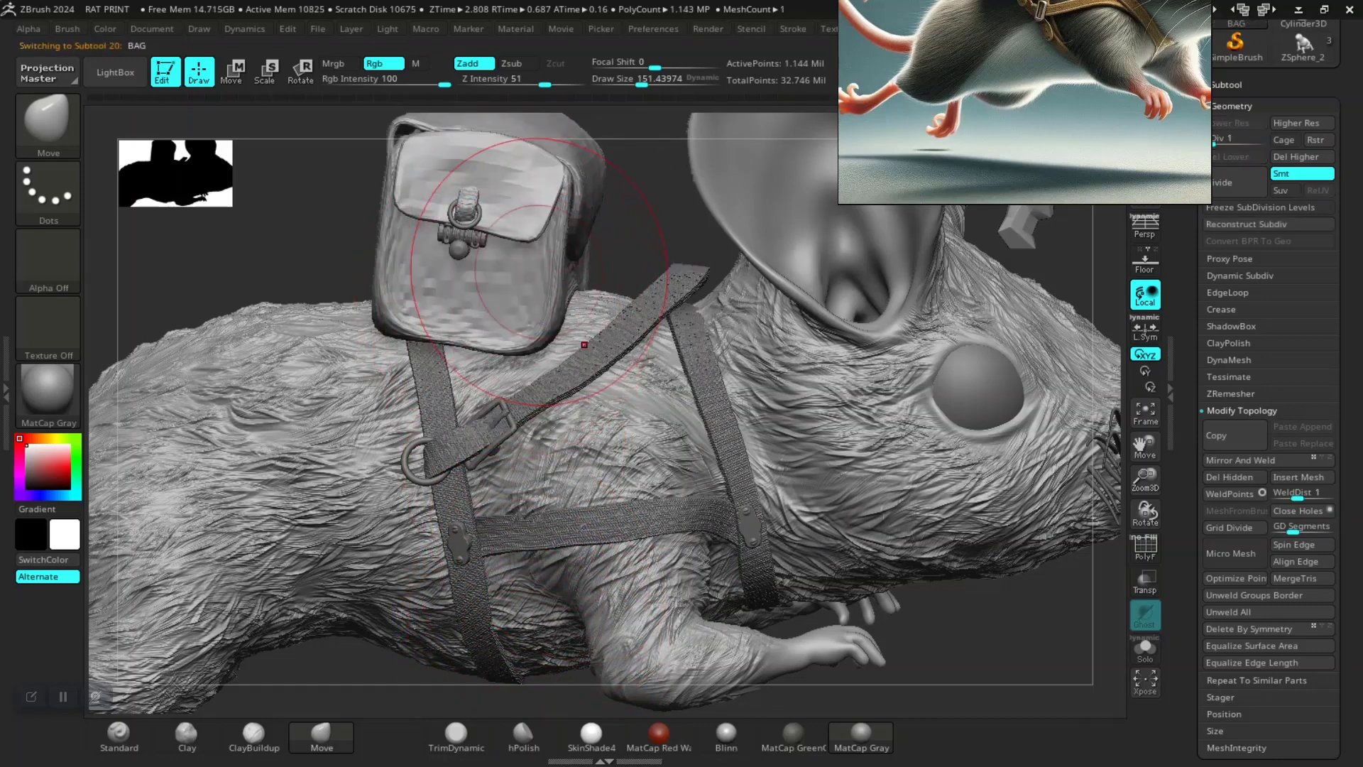
{"action": "key", "text": "d"}
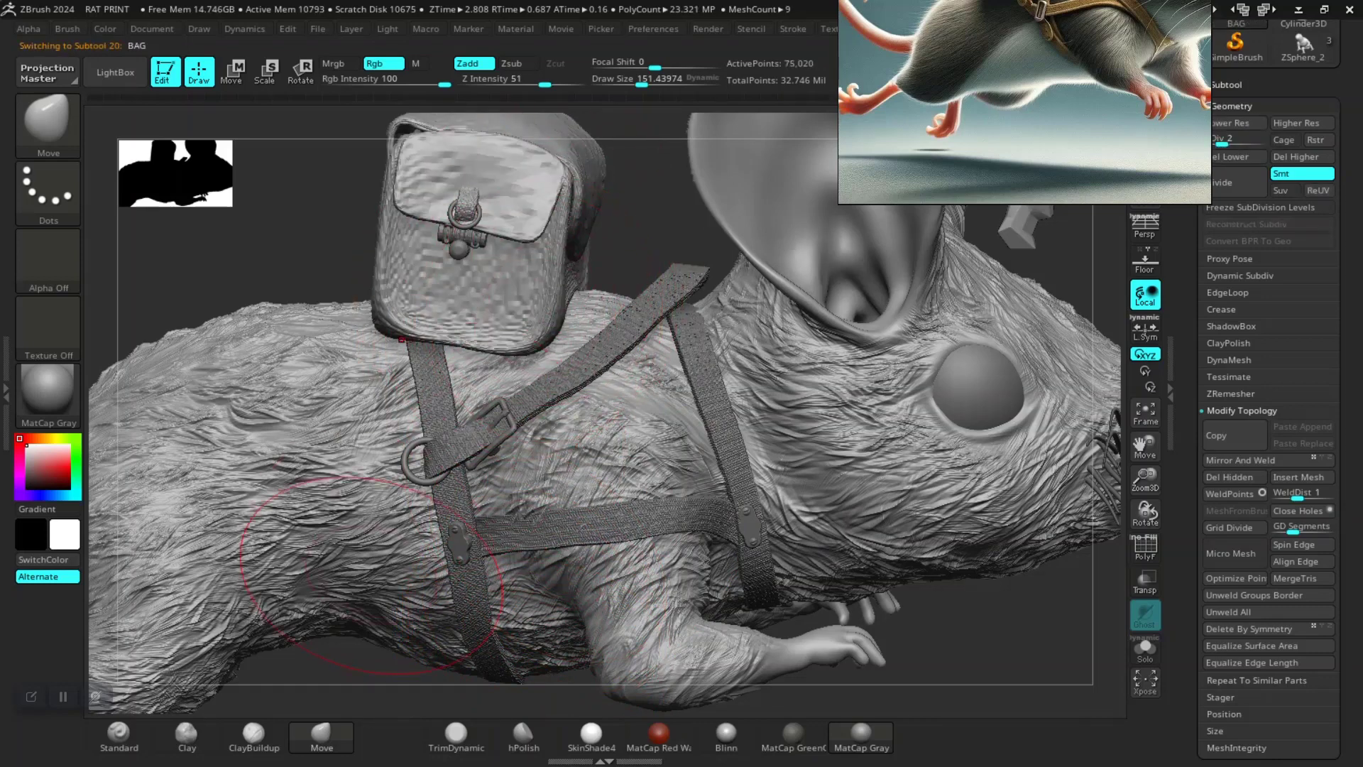
{"action": "key", "text": "d"}
{"action": "key", "text": "d"}
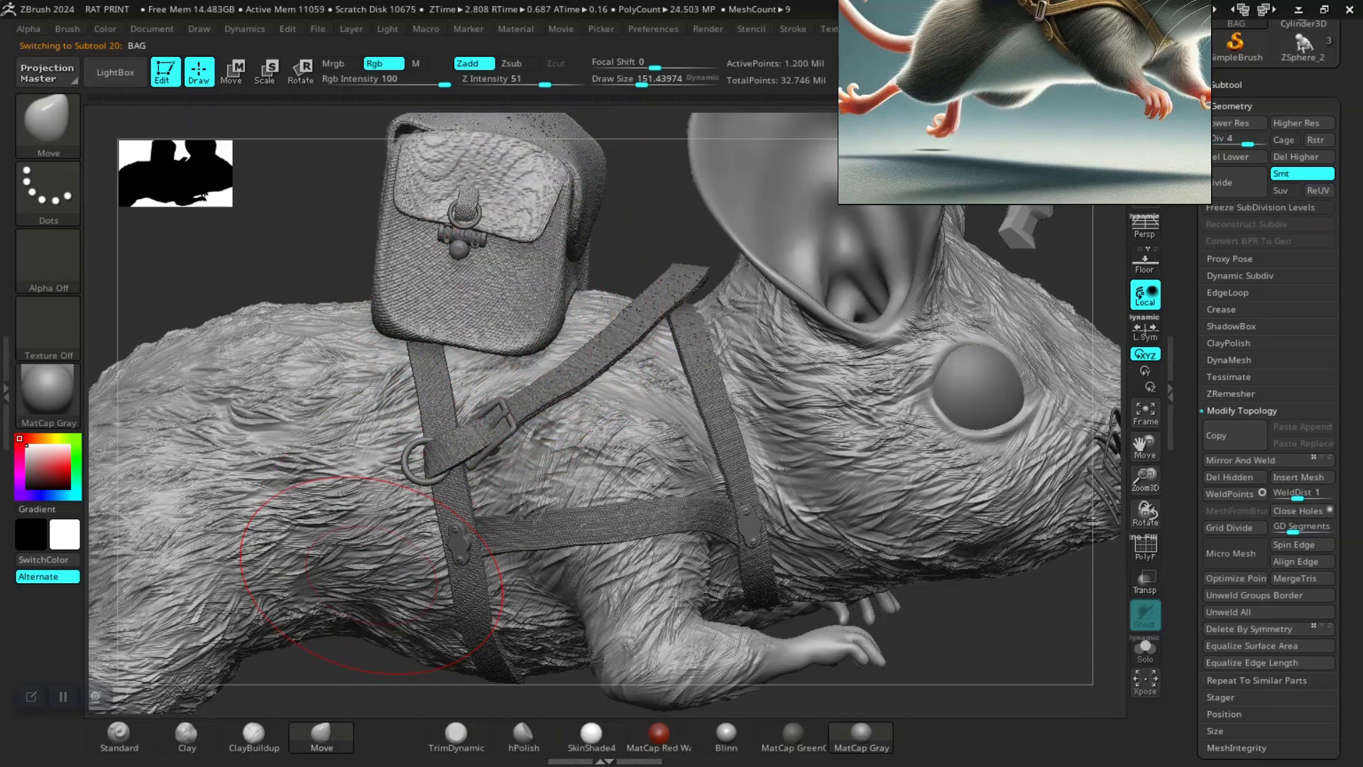
{"action": "key", "text": "d"}
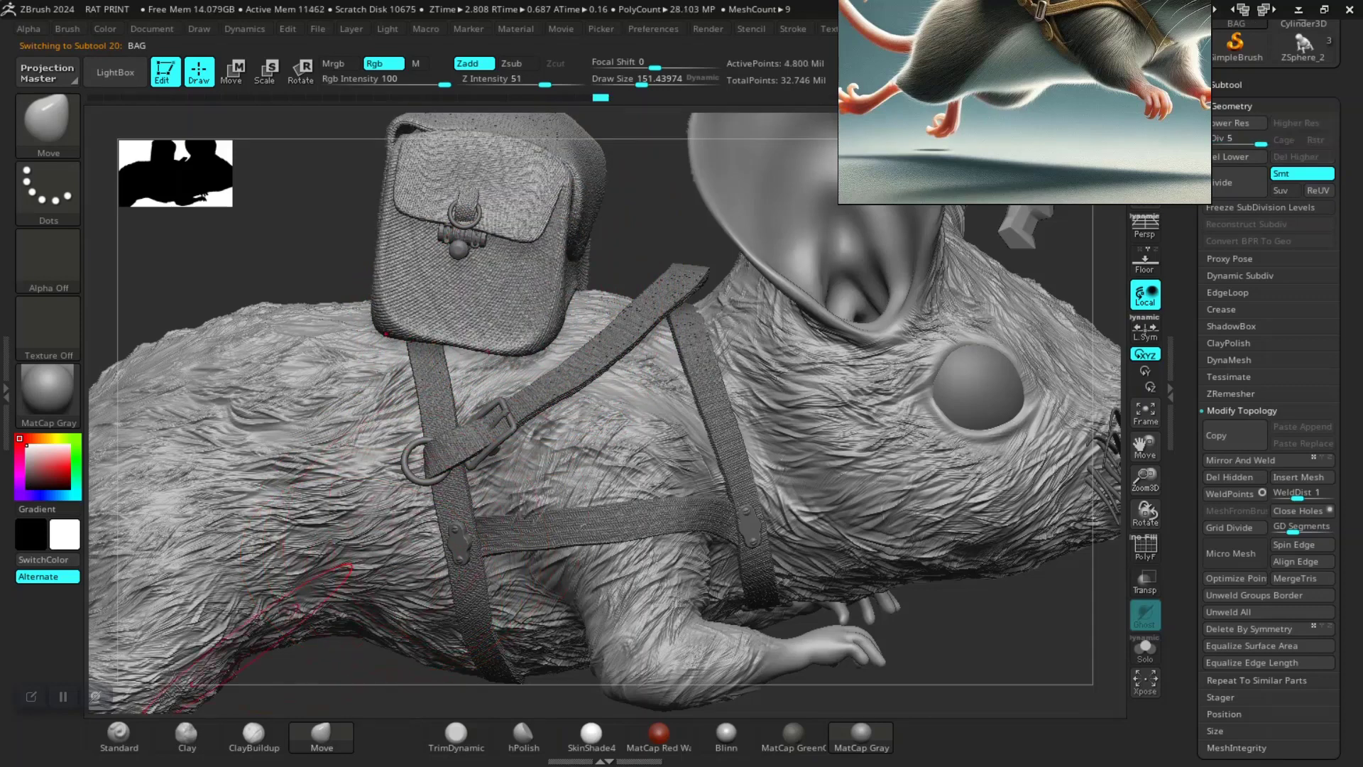